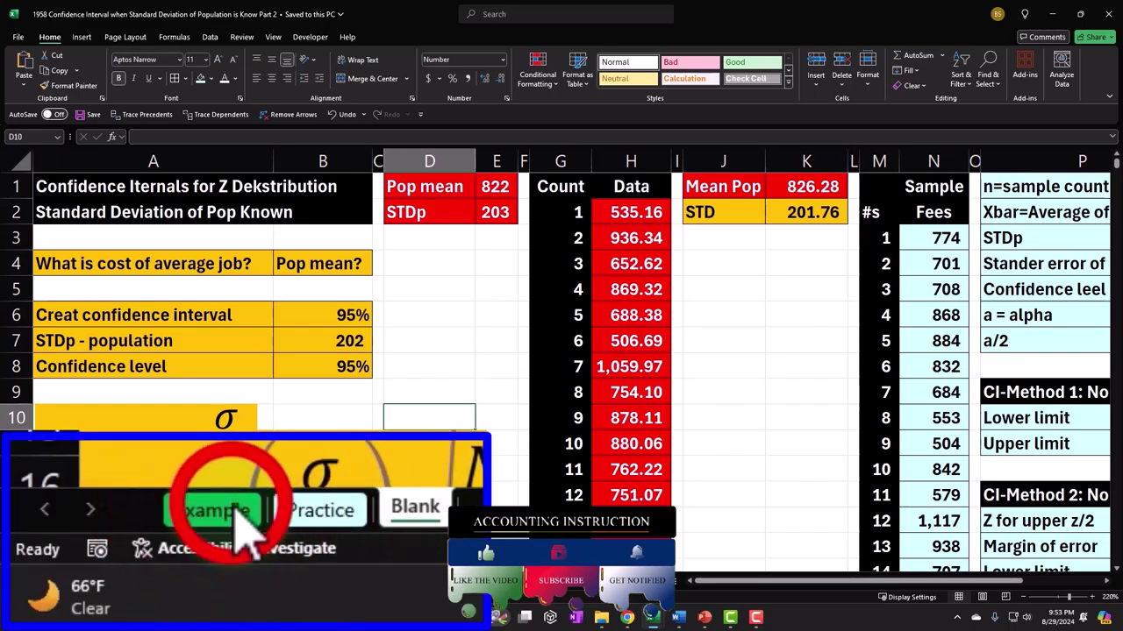
Step: Switch to the Example sheet and scroll back so column A shows
{"action": "left_click", "coordinate": [87, 581]}
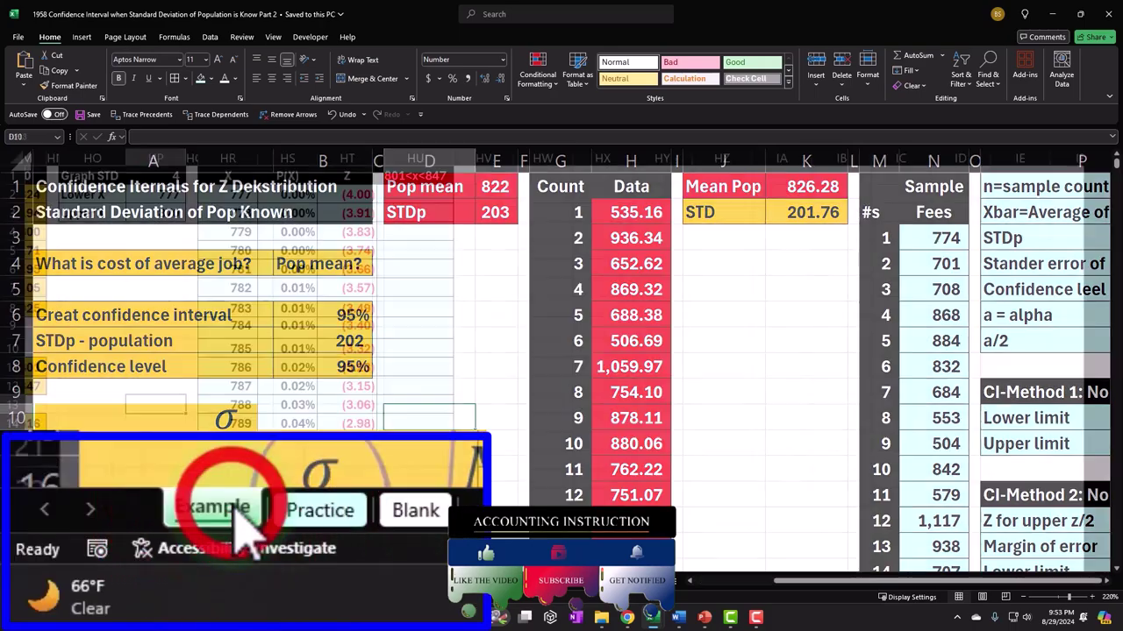
{"action": "left_click", "coordinate": [1085, 580]}
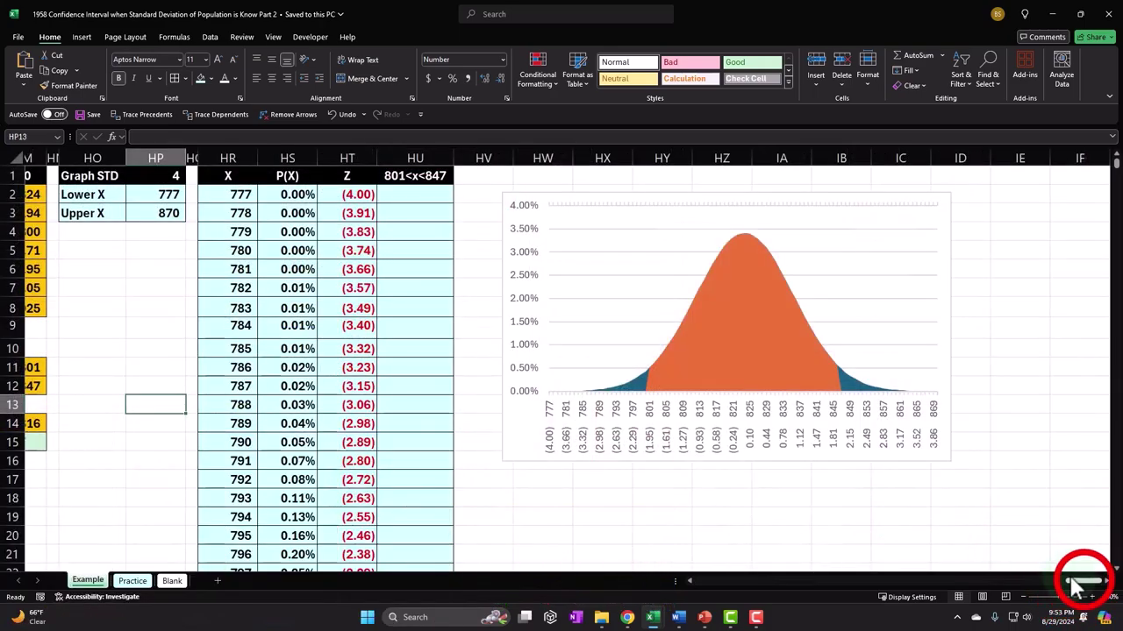
{"action": "left_click_drag", "start_coordinate": [1088, 590], "coordinate": [535, 591]}
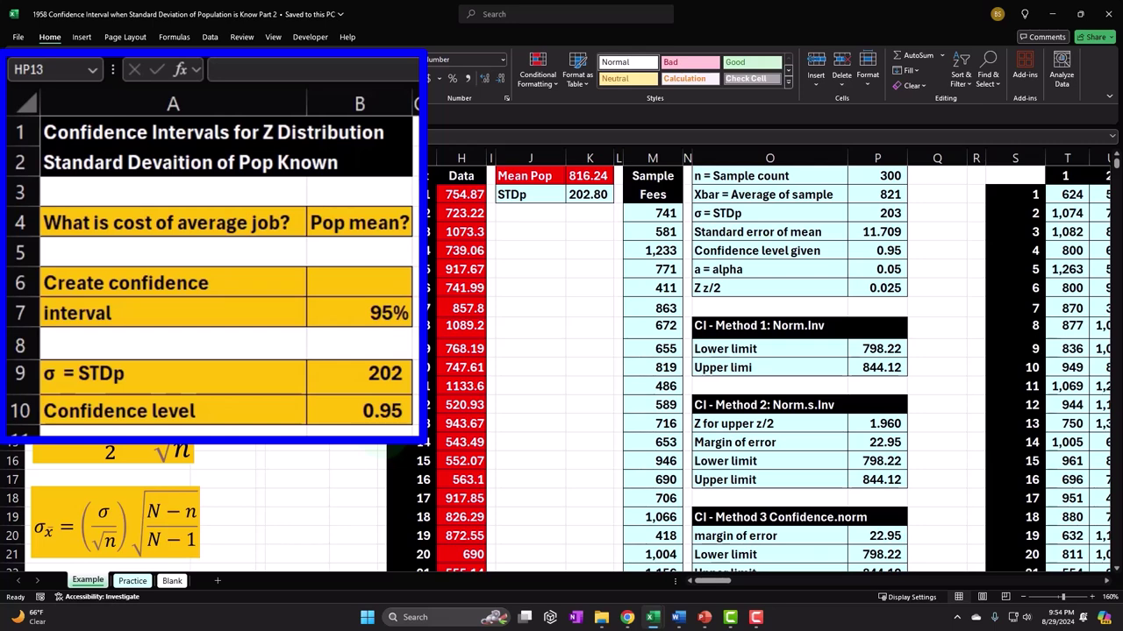
Step: Scroll right to the bell-curve chart and its X, P(X), Z table for 801<x<847
{"action": "left_click_drag", "start_coordinate": [714, 581], "coordinate": [1083, 578]}
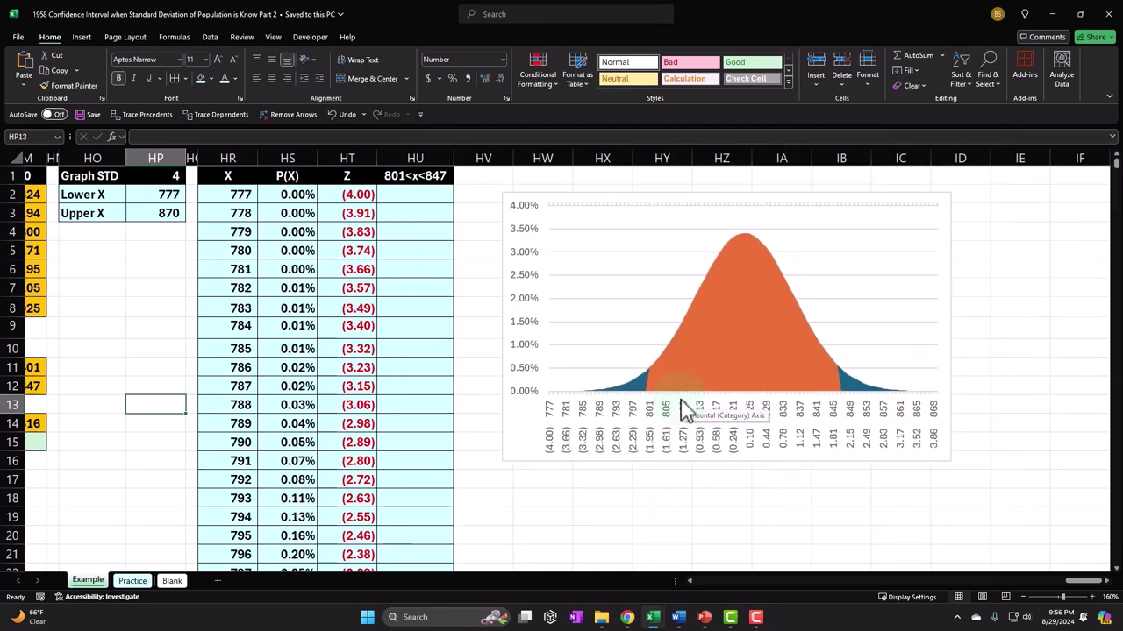
Step: Scroll back to column A and select the 'What is cost of average job?' question
{"action": "left_click_drag", "start_coordinate": [1080, 581], "coordinate": [566, 580]}
{"action": "left_click", "coordinate": [156, 268]}
{"action": "left_click", "coordinate": [136, 234]}
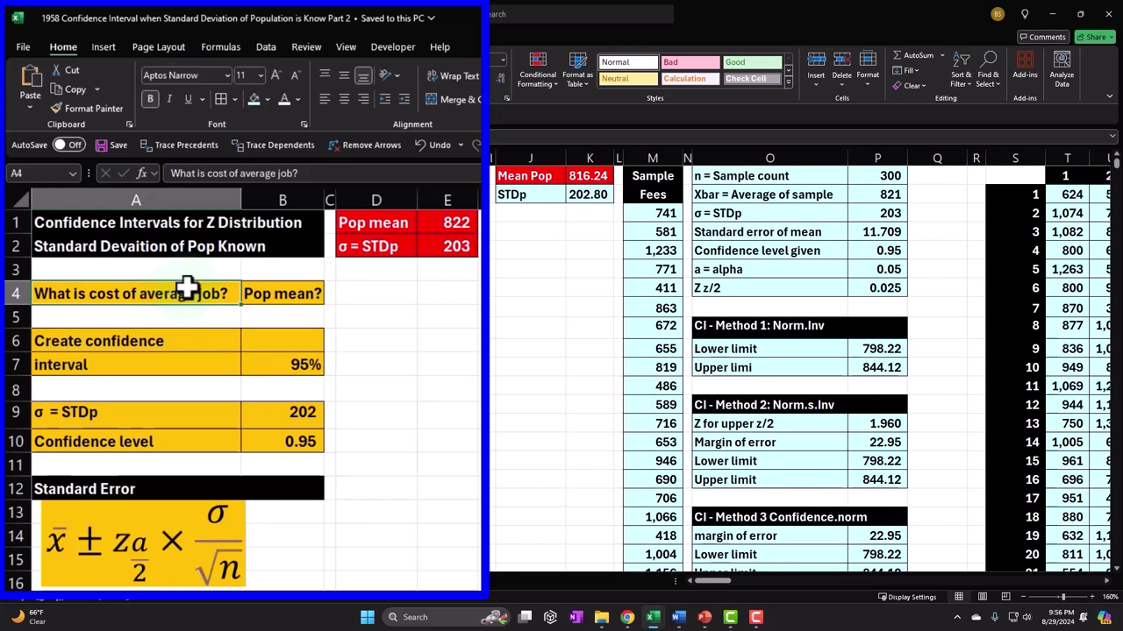
Step: Inspect the 95% confidence value, Count heading, population mean and STDp in E2
{"action": "left_click", "coordinate": [249, 363]}
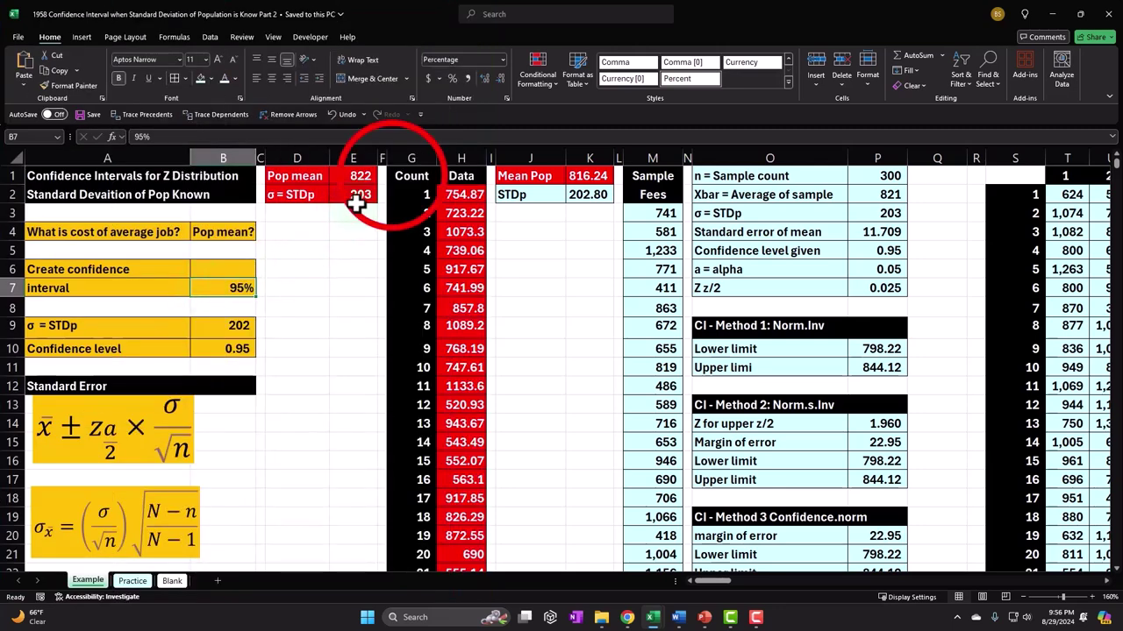
{"action": "left_click", "coordinate": [392, 176]}
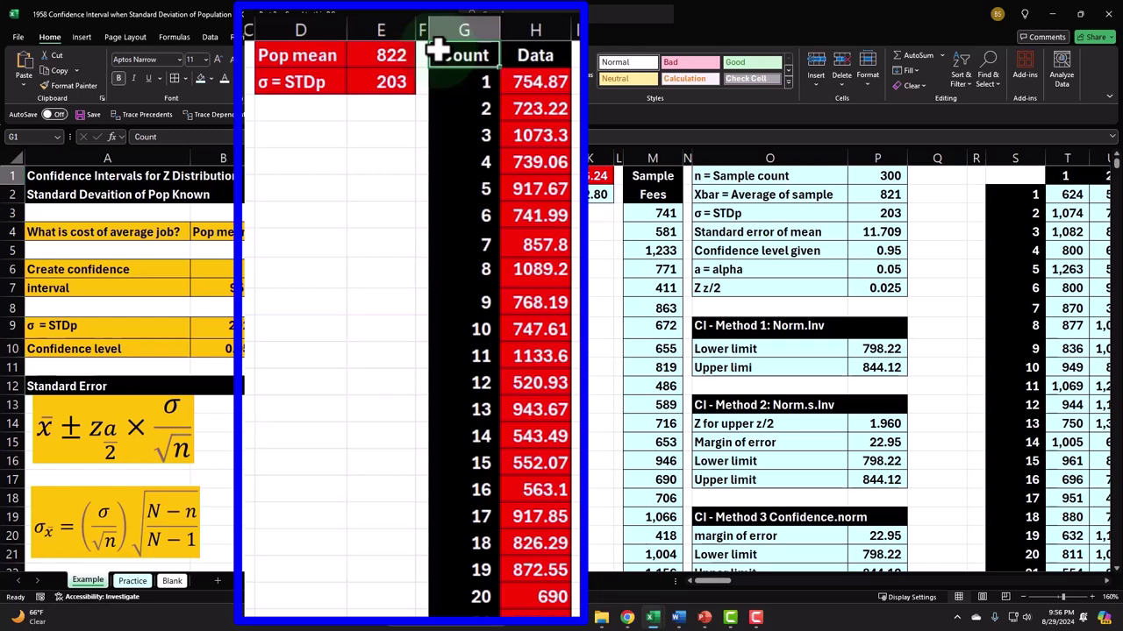
{"action": "key", "text": "Left"}
{"action": "key", "text": "Left"}
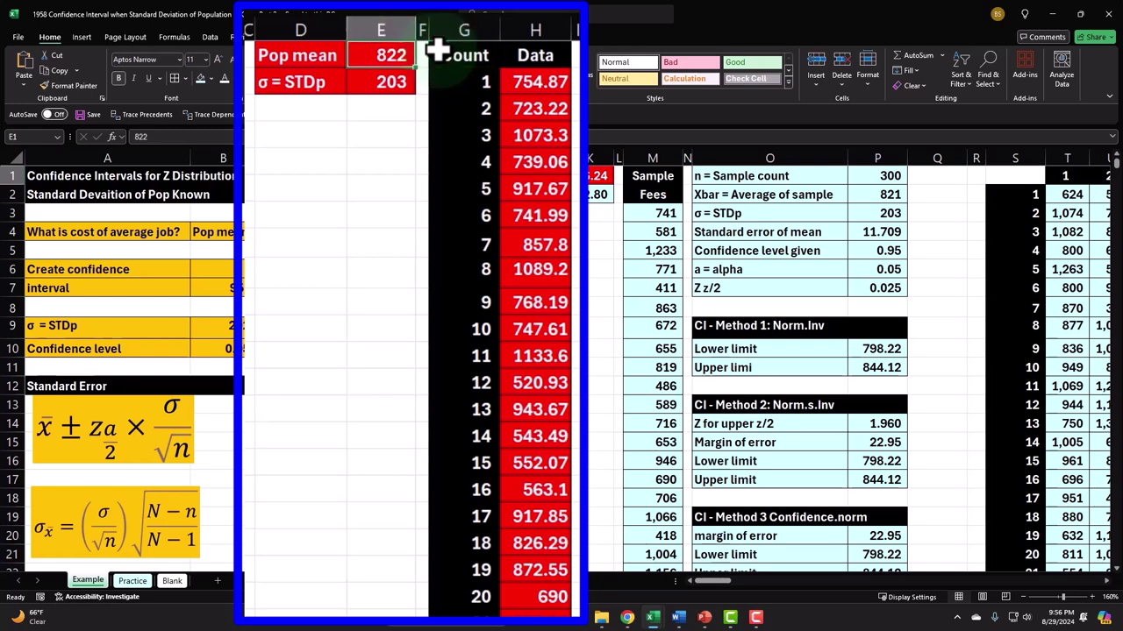
{"action": "left_click", "coordinate": [396, 85]}
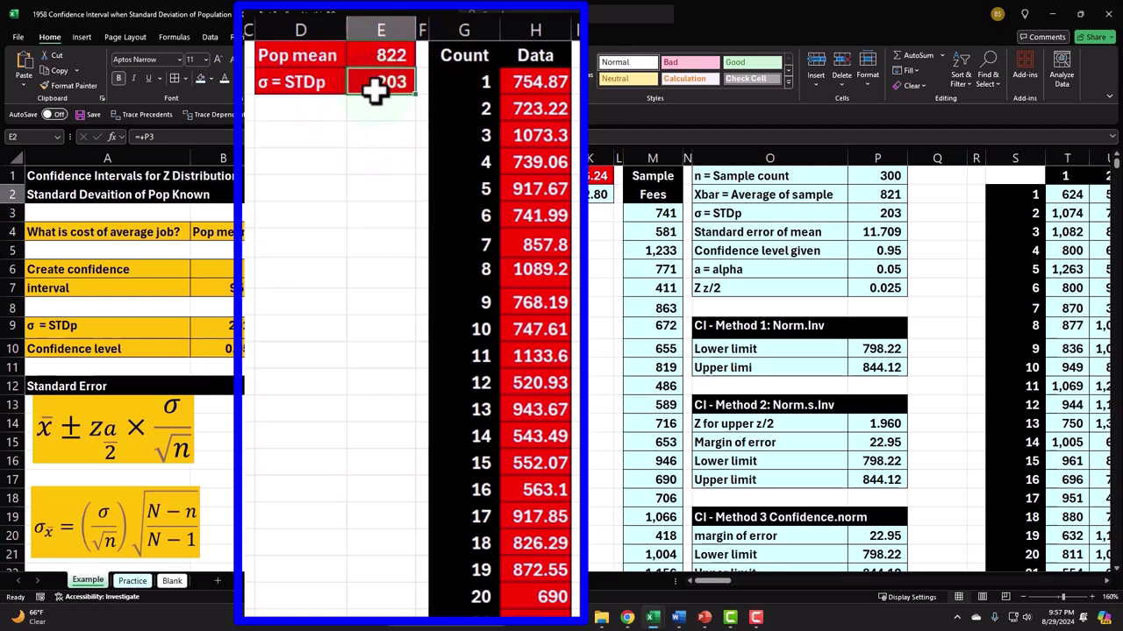
Step: Select the Data column H2:H3001 and show the Data ribbon tab
{"action": "left_click", "coordinate": [516, 81]}
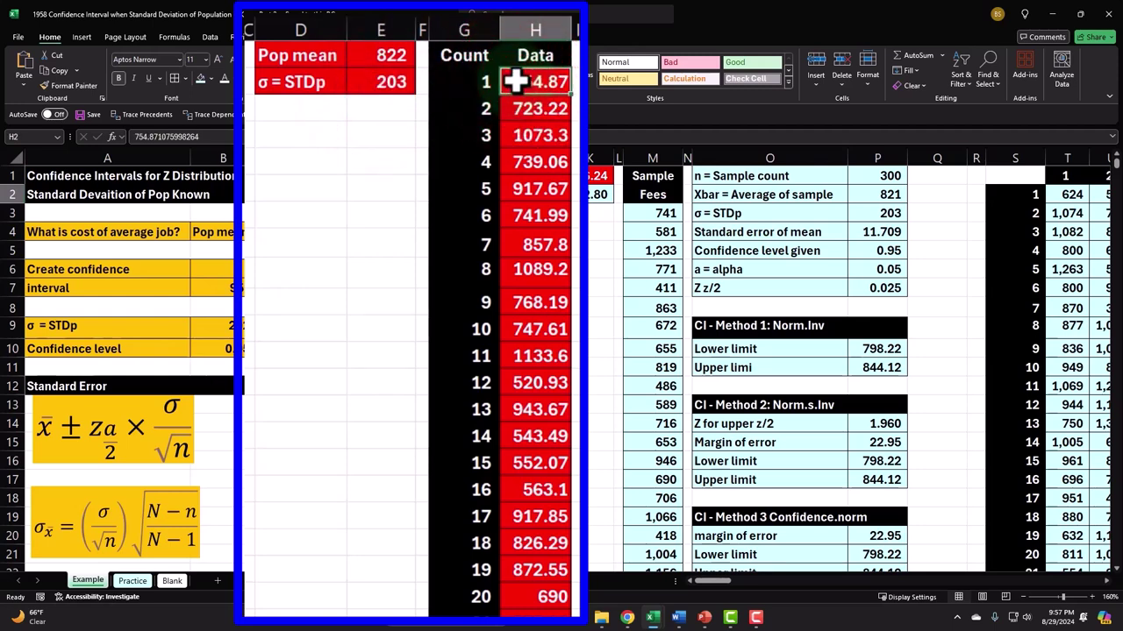
{"action": "key", "text": "ctrl+shift+Down"}
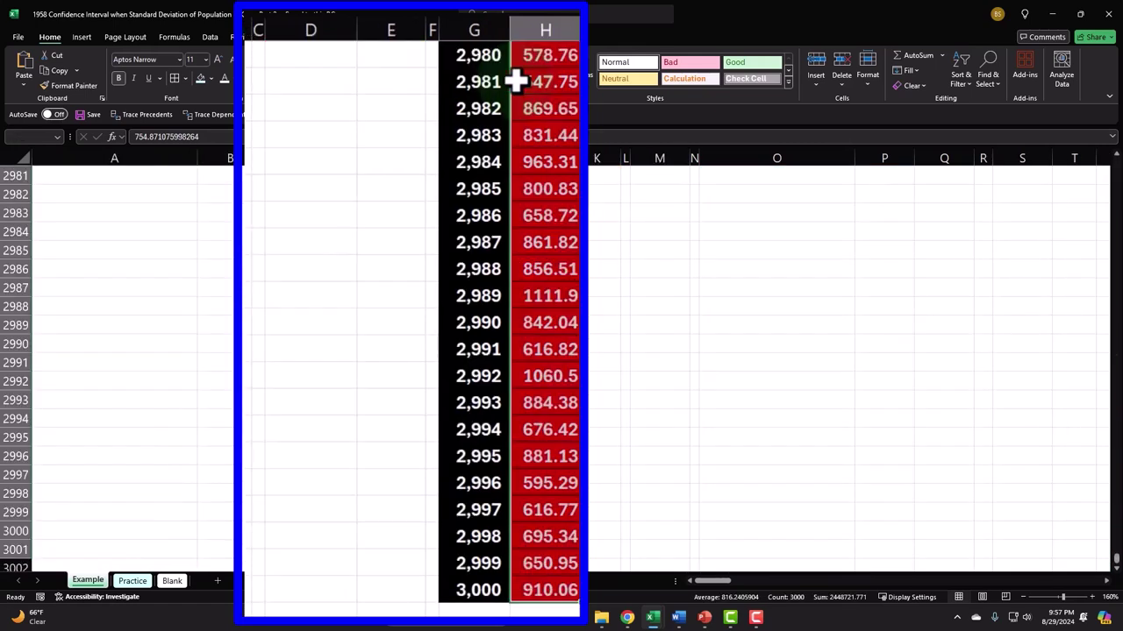
{"action": "left_click_drag", "start_coordinate": [1114, 556], "coordinate": [1111, 146]}
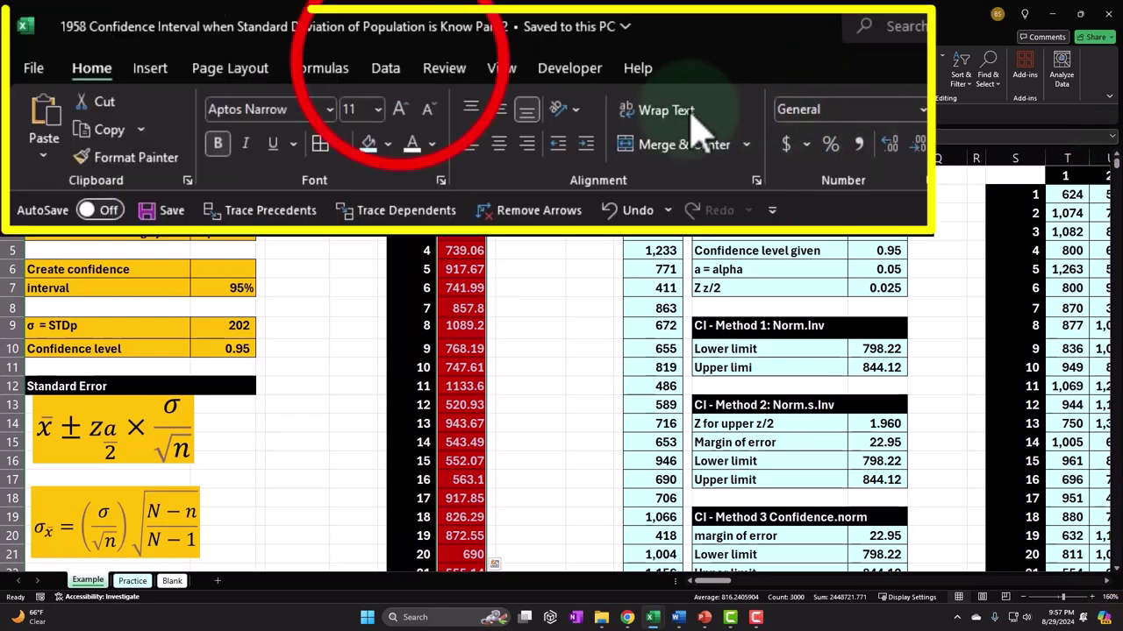
{"action": "left_click", "coordinate": [211, 37]}
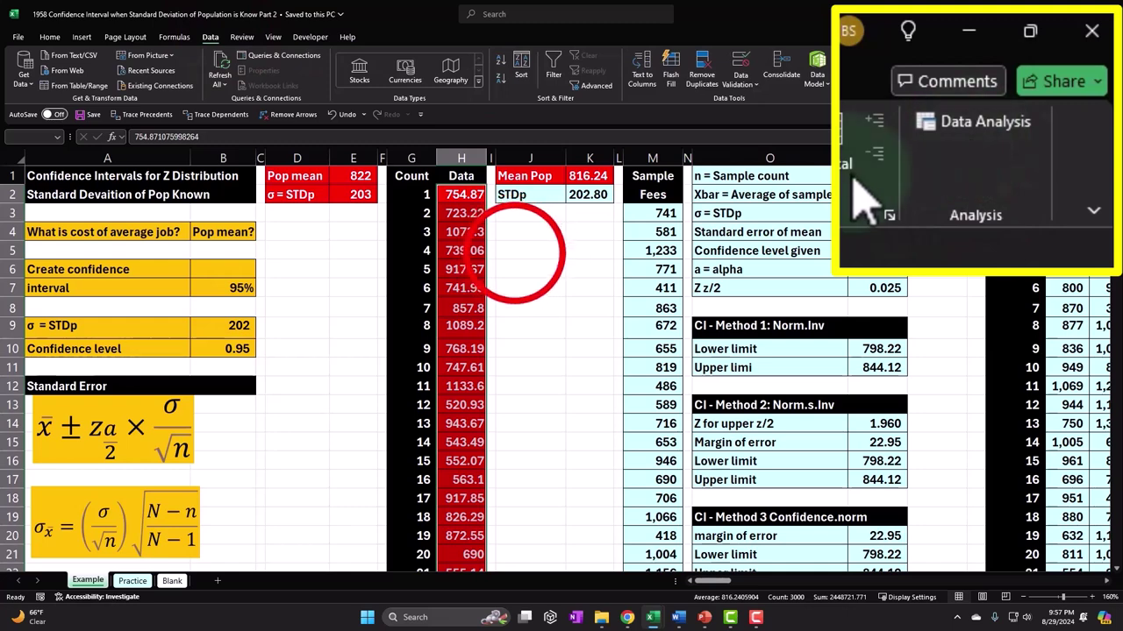
{"action": "left_click", "coordinate": [516, 250]}
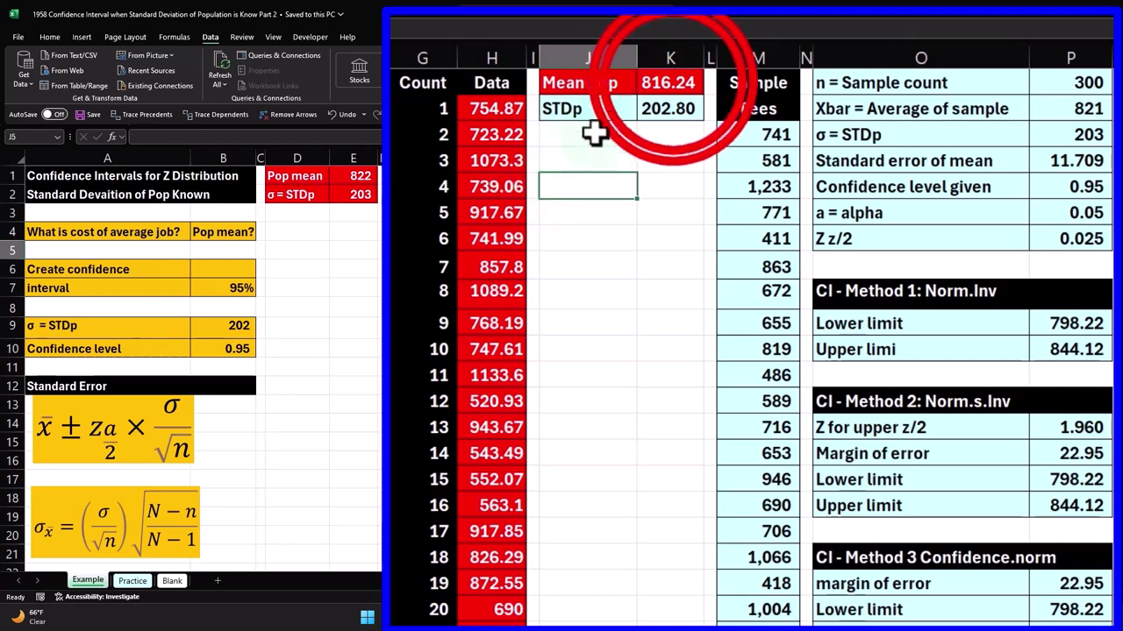
Step: Review the K1 mean, K2 STDp and M2 resampling formulas, redrawing the sample
{"action": "double_click", "coordinate": [672, 88]}
{"action": "key", "text": "ctrl+Return"}
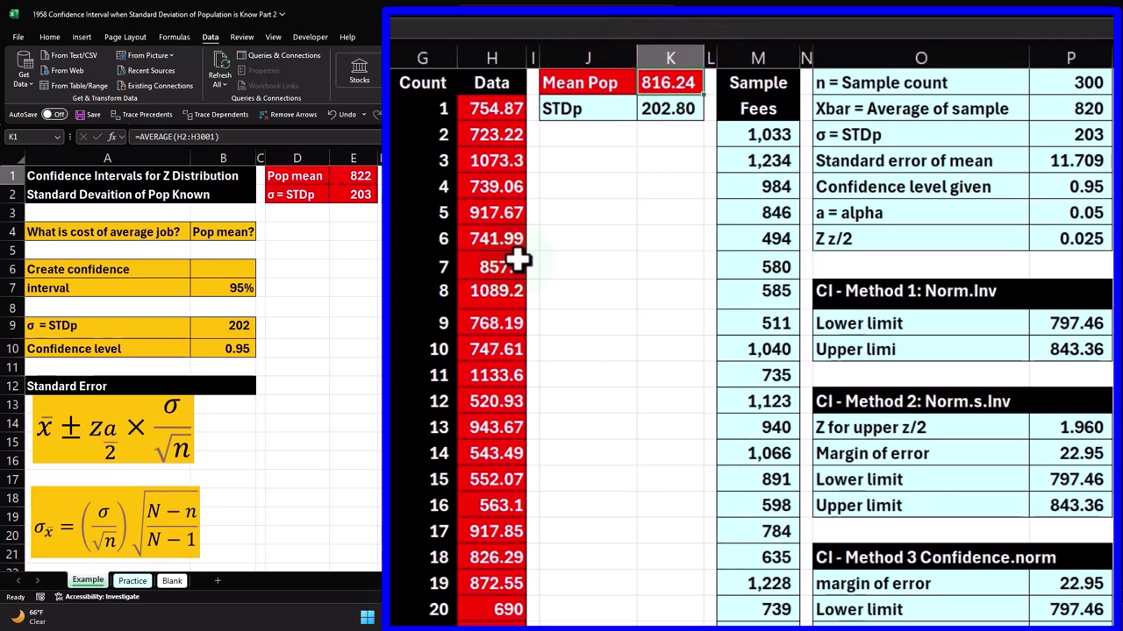
{"action": "double_click", "coordinate": [677, 110]}
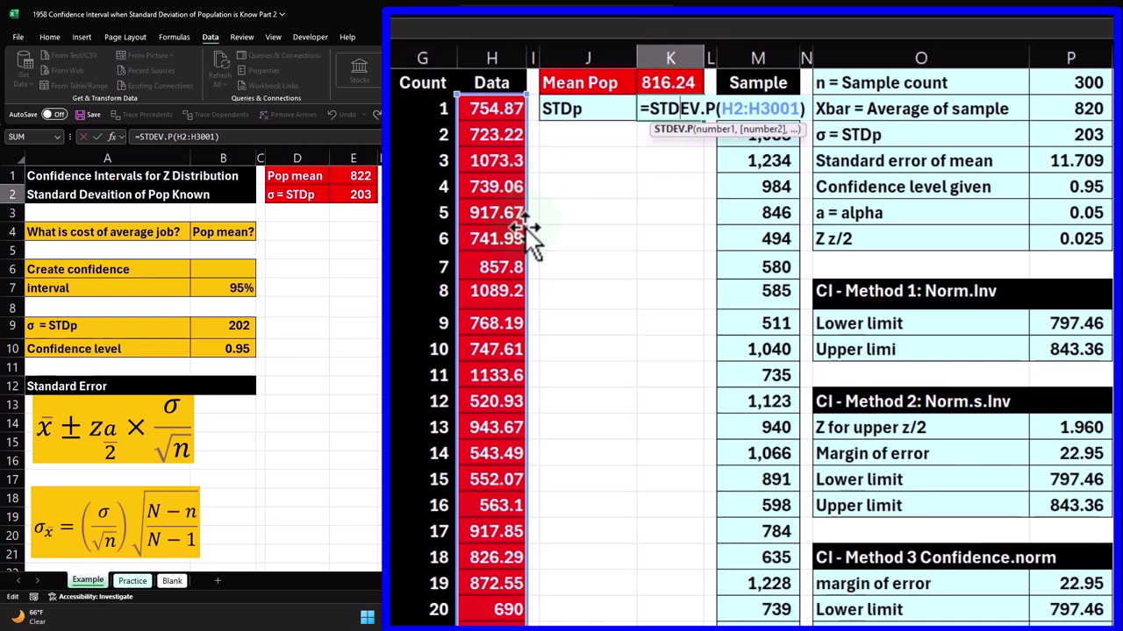
{"action": "key", "text": "Return"}
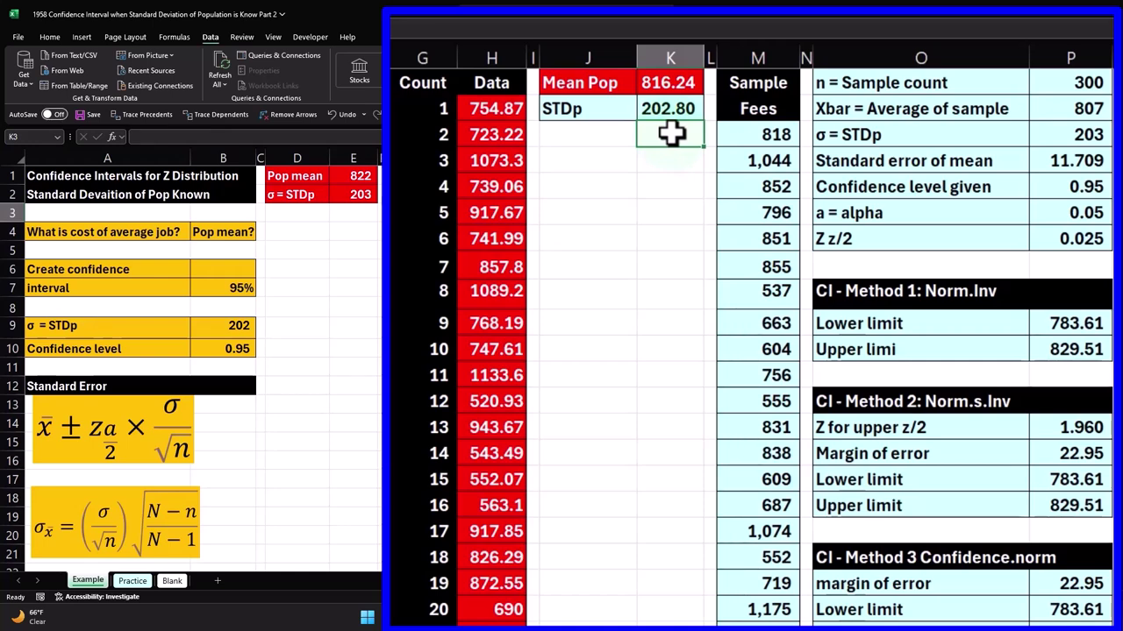
{"action": "double_click", "coordinate": [735, 136]}
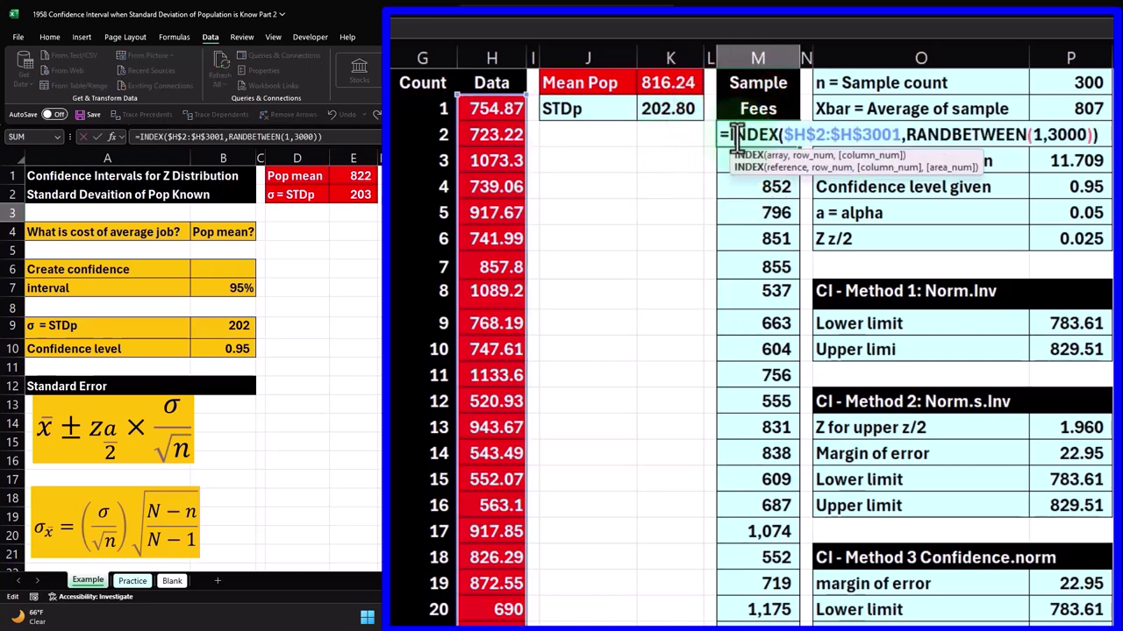
{"action": "key", "text": "Return"}
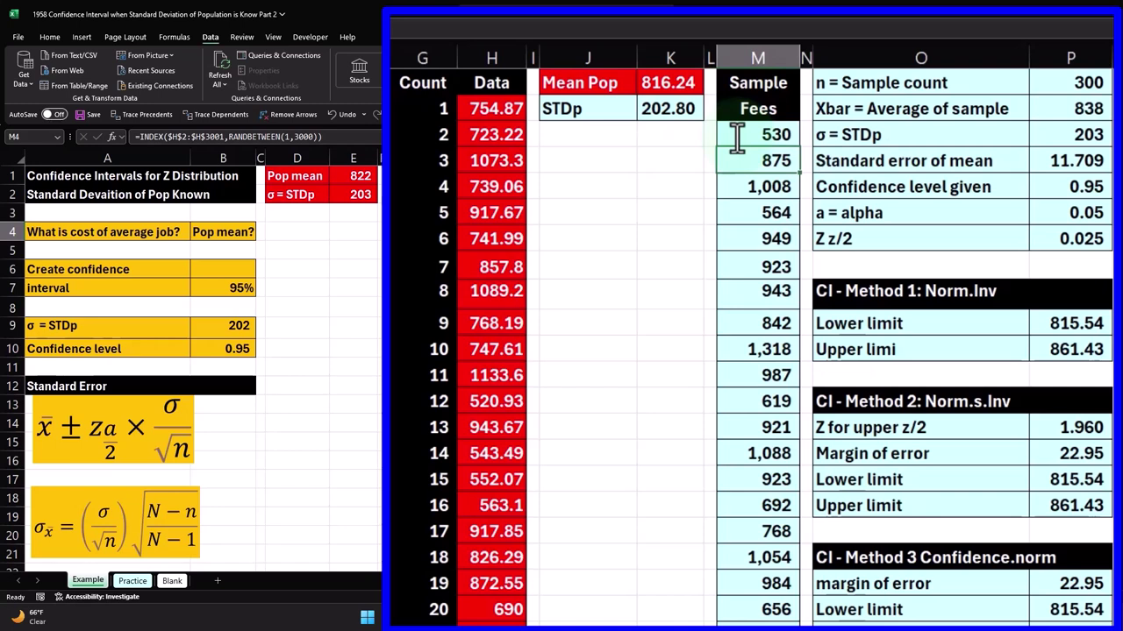
Step: Step through P1–P3 and commit P3 so sample σ links to STDp in K2
{"action": "left_click", "coordinate": [1092, 81]}
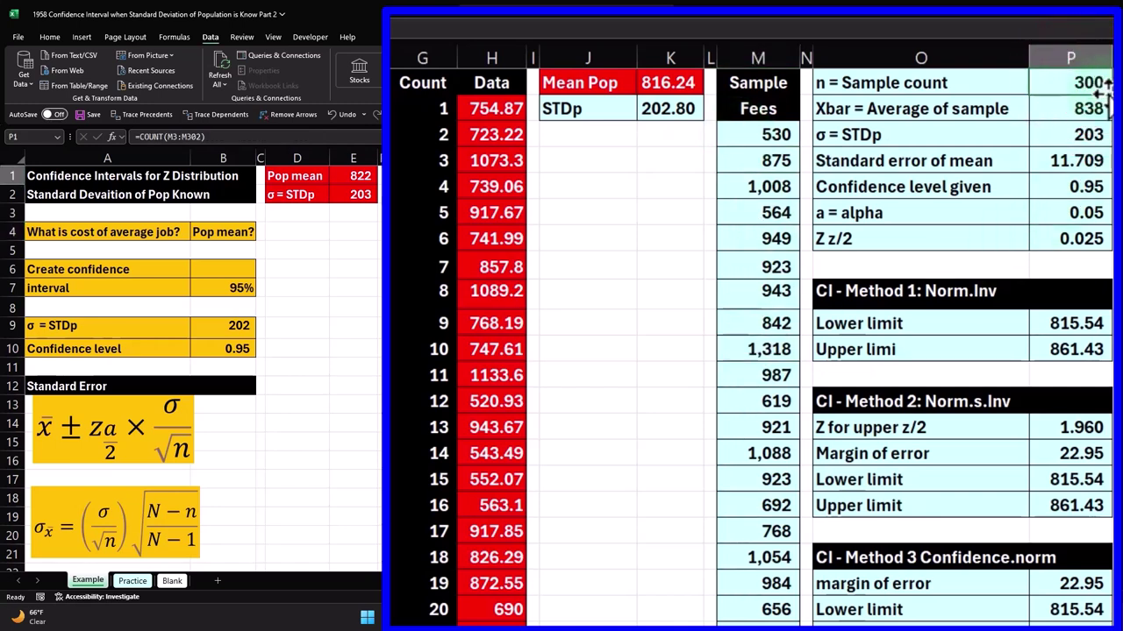
{"action": "key", "text": "Down"}
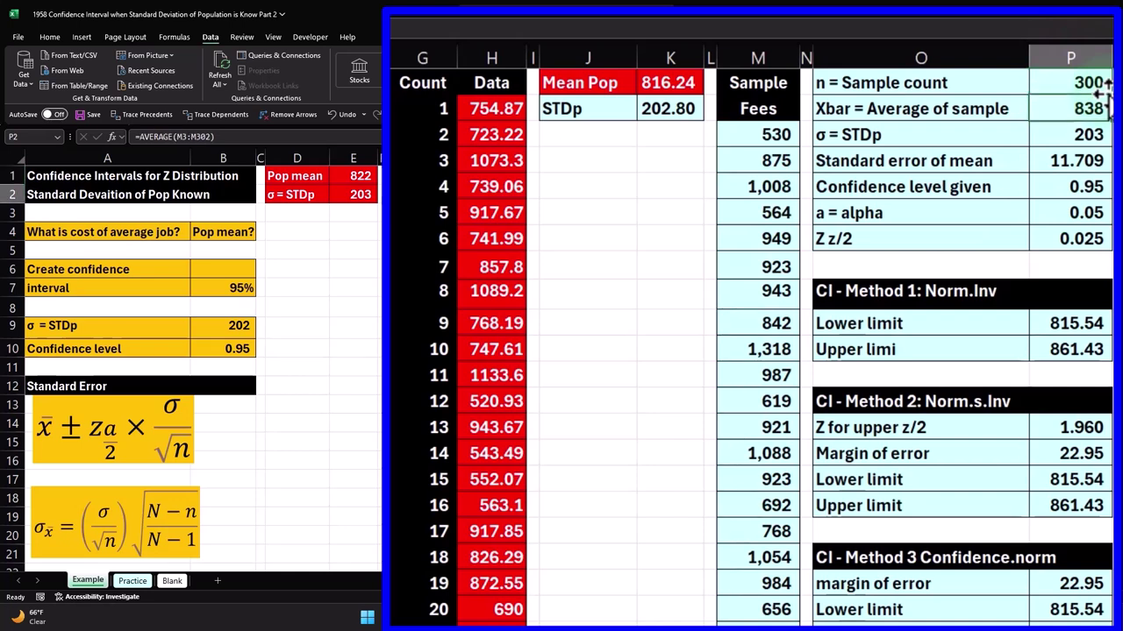
{"action": "key", "text": "Down"}
{"action": "double_click", "coordinate": [1084, 131]}
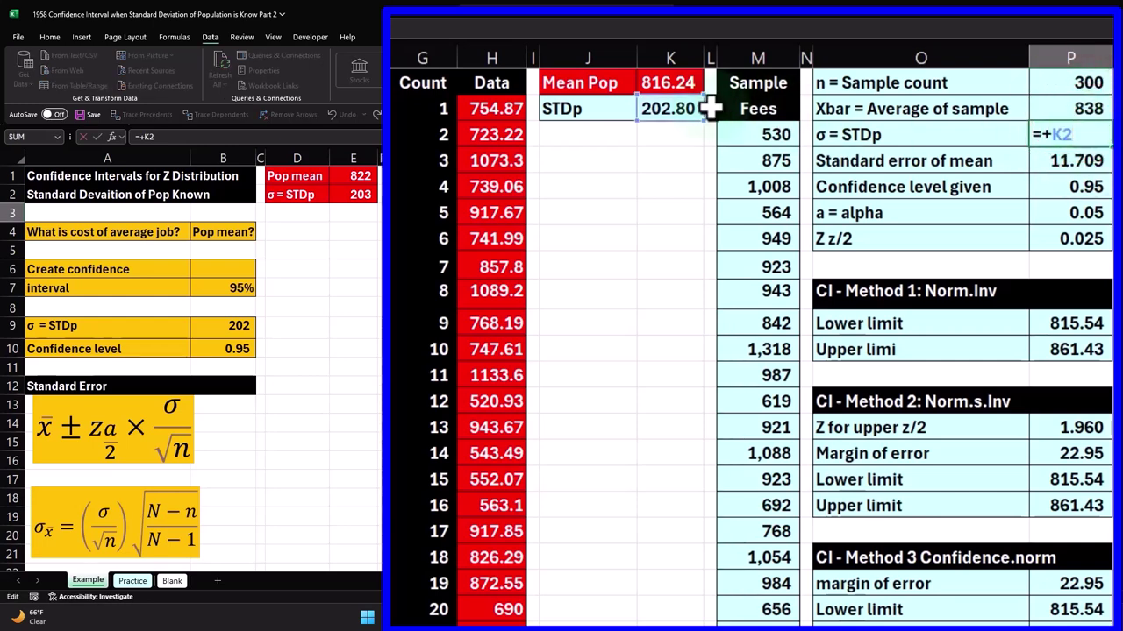
{"action": "key", "text": "Return"}
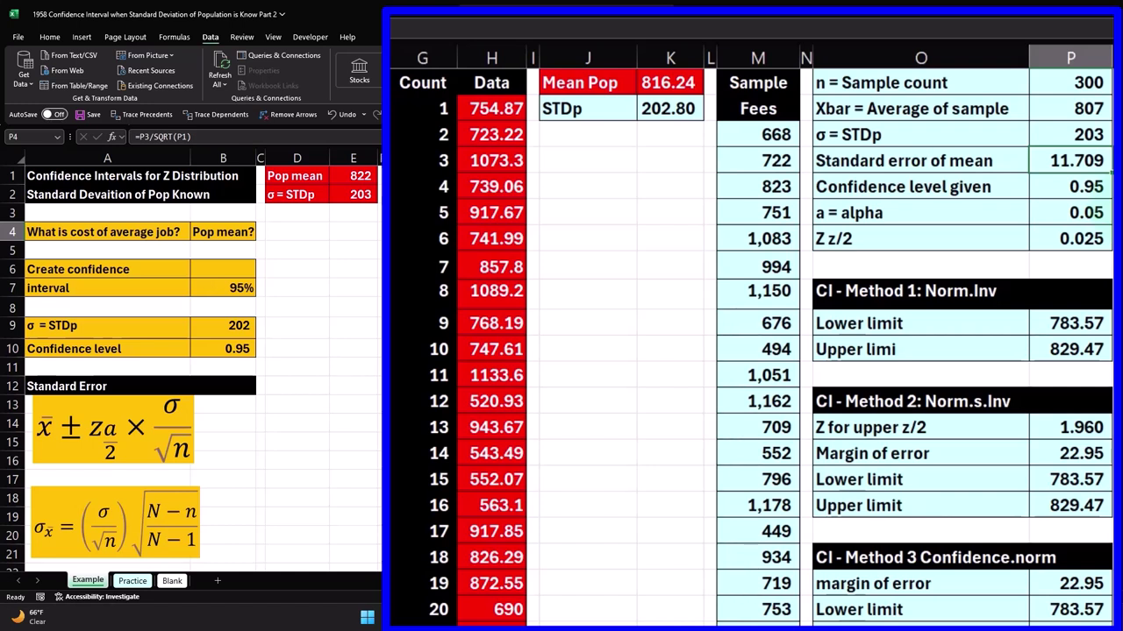
{"action": "left_click", "coordinate": [1086, 84]}
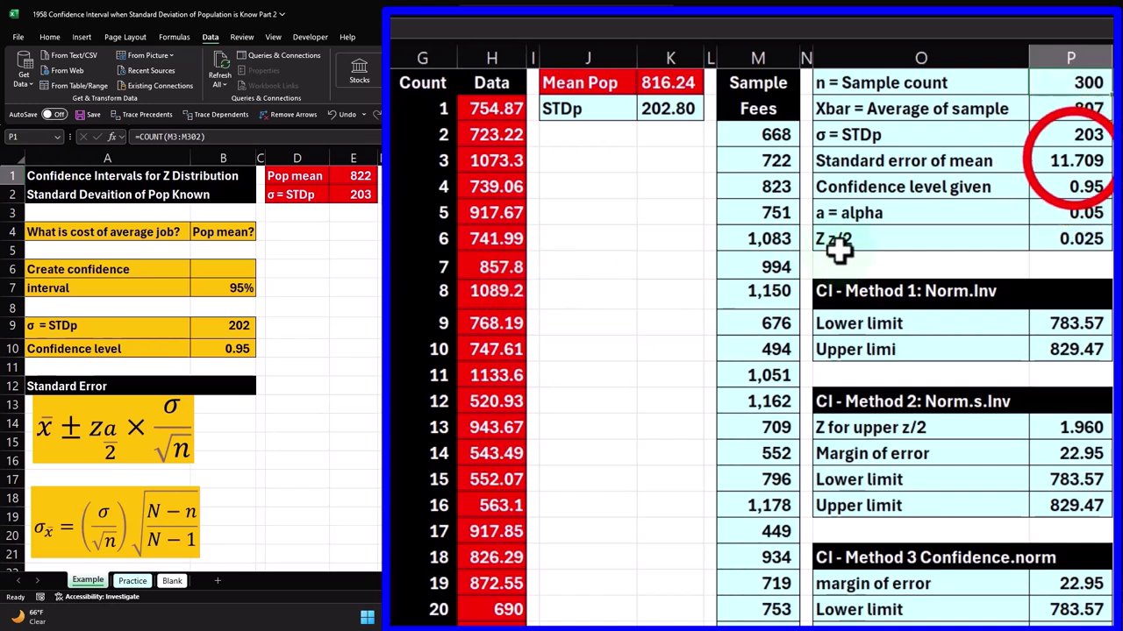
{"action": "left_click", "coordinate": [1071, 159]}
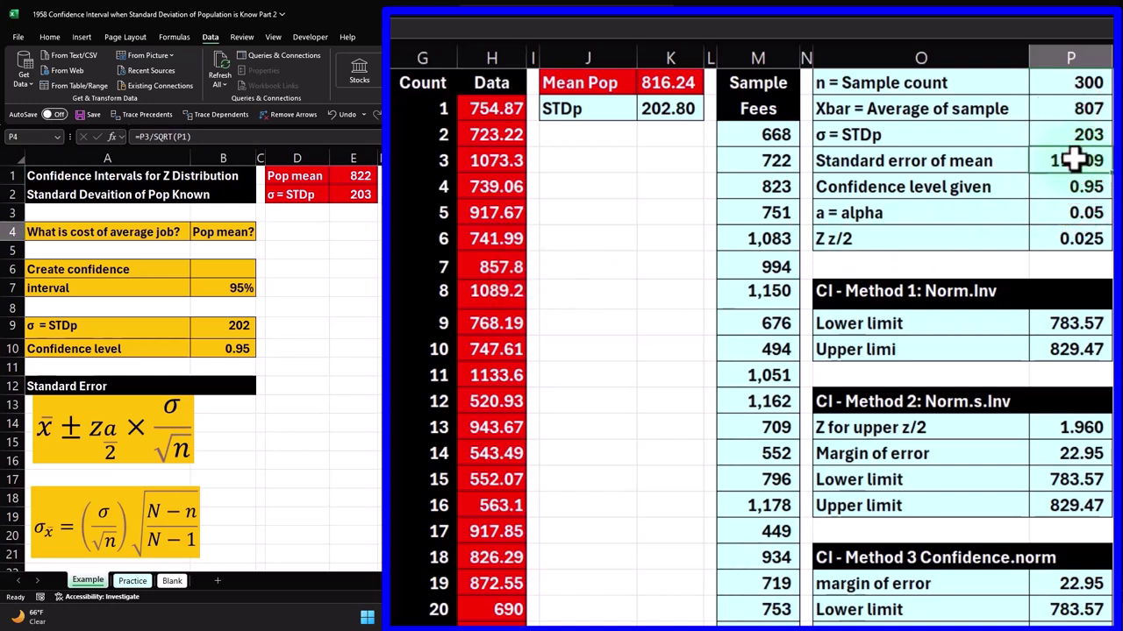
{"action": "left_click", "coordinate": [205, 517]}
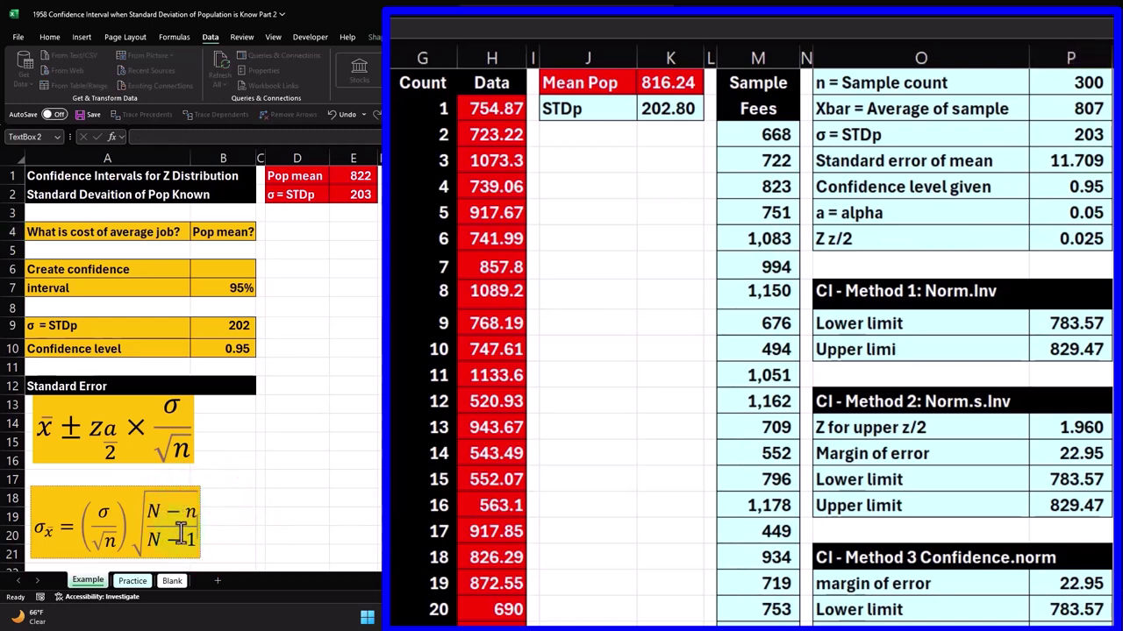
{"action": "left_click", "coordinate": [112, 516]}
{"action": "left_click", "coordinate": [113, 516]}
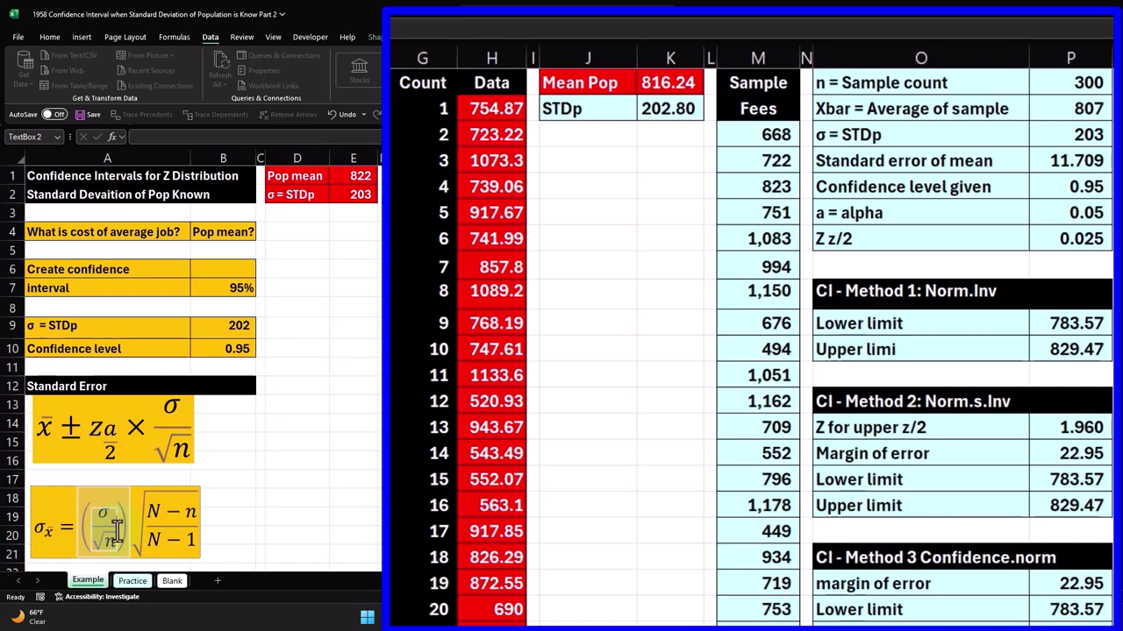
{"action": "left_click", "coordinate": [1046, 189]}
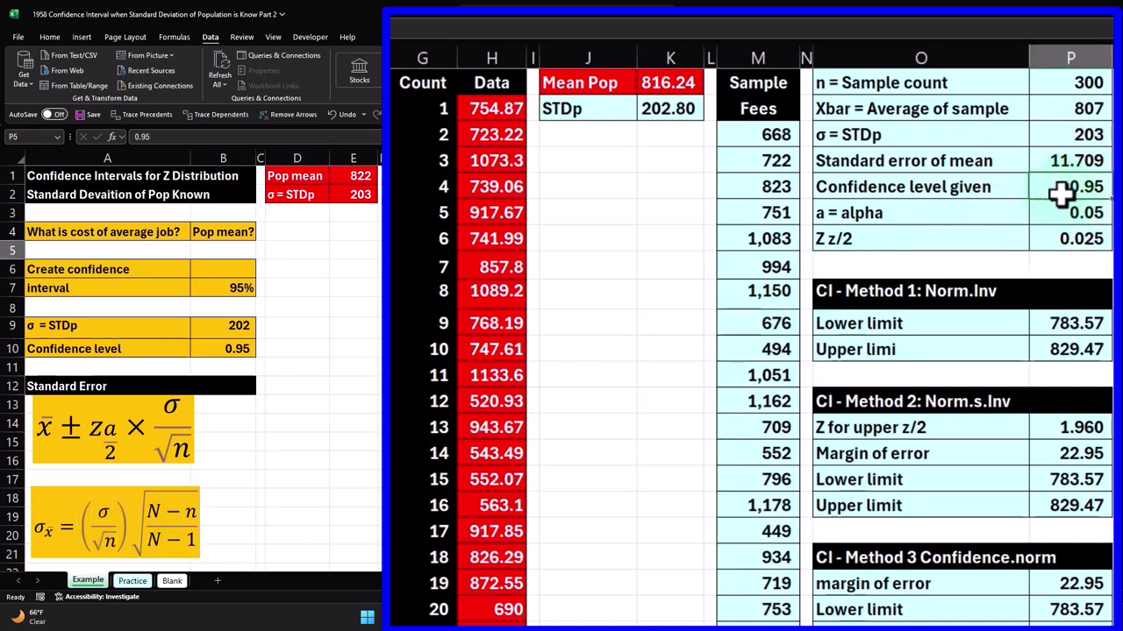
{"action": "key", "text": "Down"}
{"action": "key", "text": "Down"}
{"action": "key", "text": "Down"}
{"action": "key", "text": "Down"}
{"action": "key", "text": "Down"}
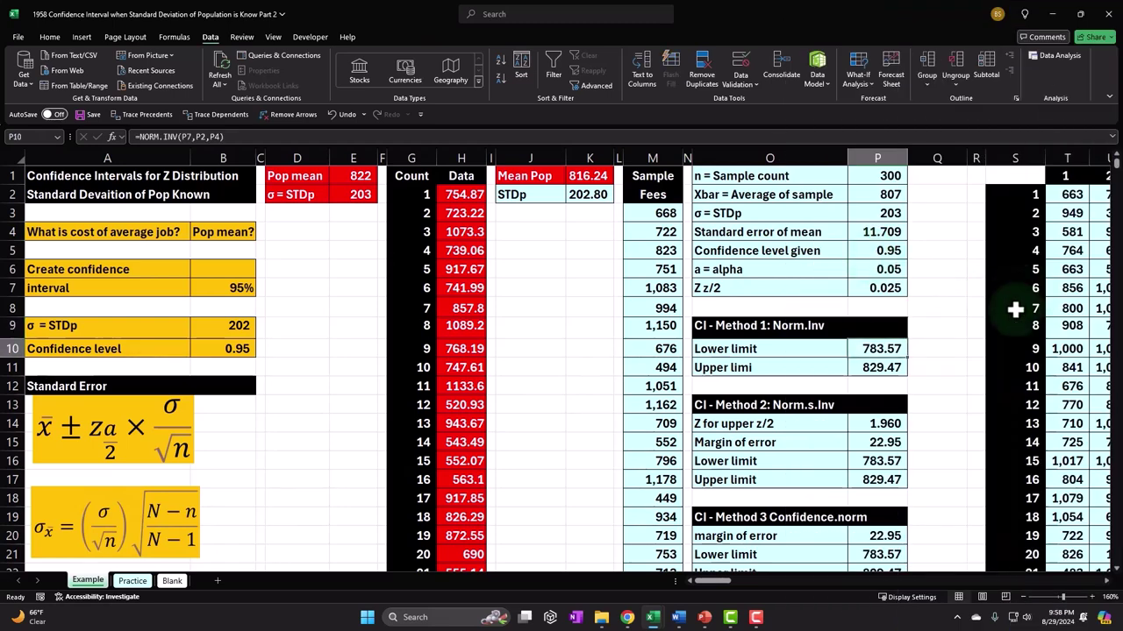
Step: Correct the Method 1 Norm.Inv lower limit formula by adding '1-'
{"action": "left_click", "coordinate": [888, 344]}
{"action": "double_click", "coordinate": [815, 273]}
{"action": "type", "text": "1-"}
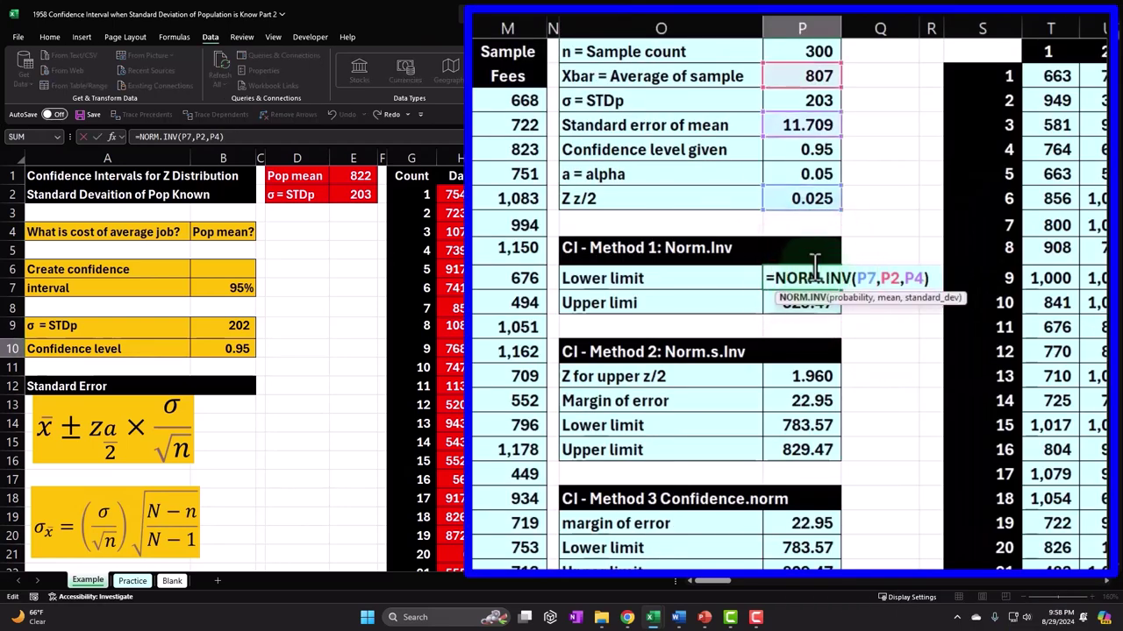
{"action": "key", "text": "Return"}
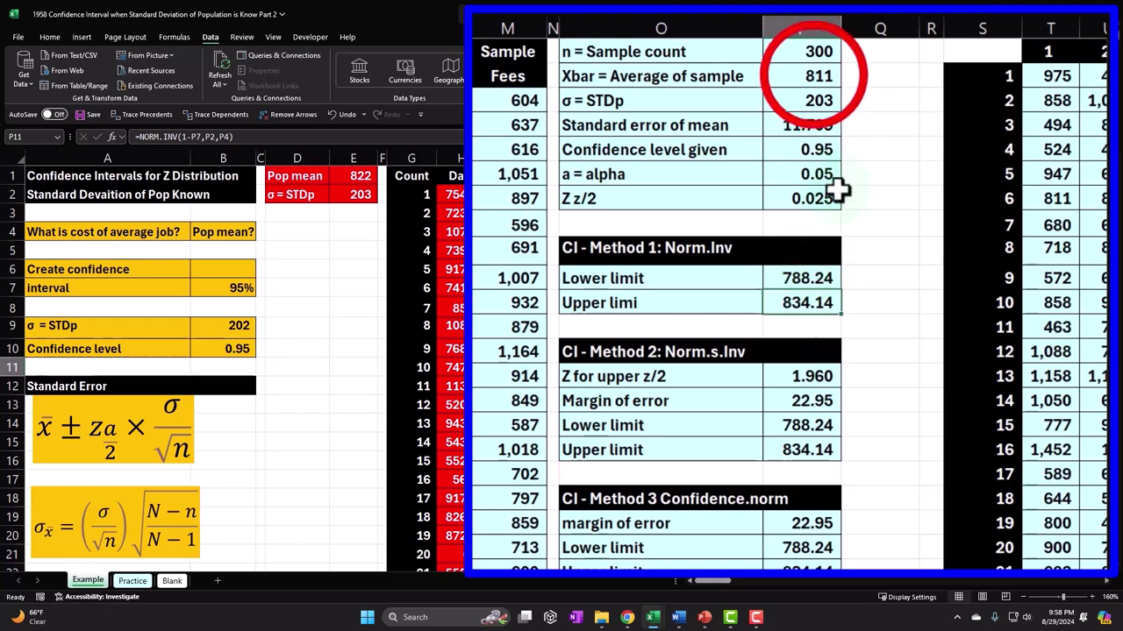
{"action": "key", "text": "Up"}
{"action": "key", "text": "Up"}
{"action": "key", "text": "Up"}
{"action": "key", "text": "Up"}
{"action": "key", "text": "Up"}
{"action": "key", "text": "Up"}
{"action": "key", "text": "Up"}
{"action": "key", "text": "Up"}
{"action": "key", "text": "Up"}
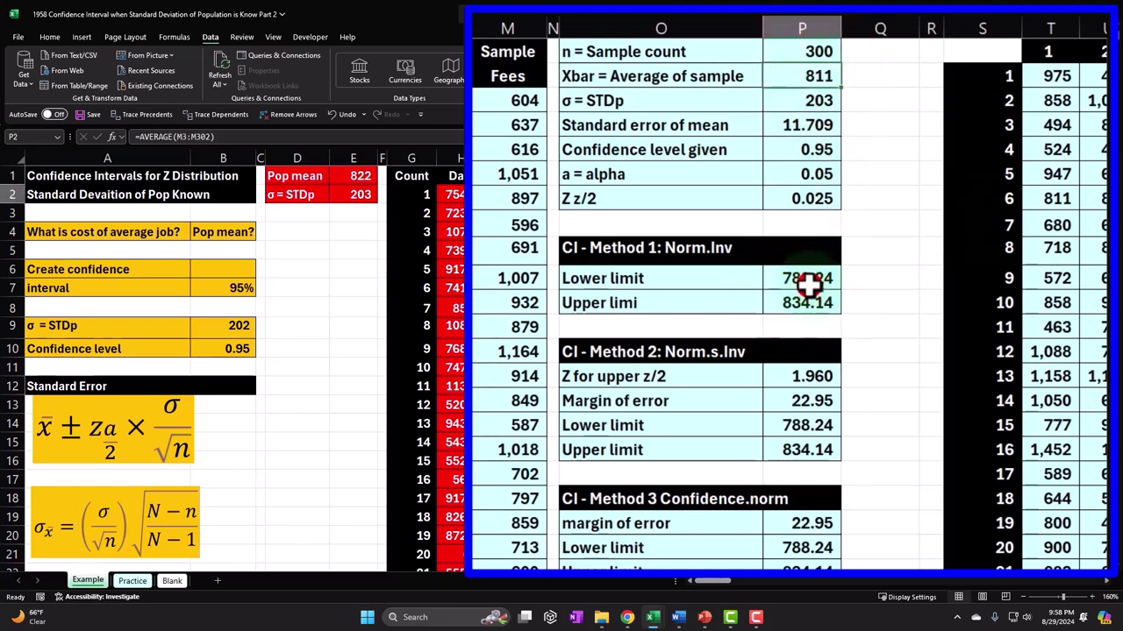
{"action": "left_click_drag", "start_coordinate": [810, 289], "coordinate": [807, 298]}
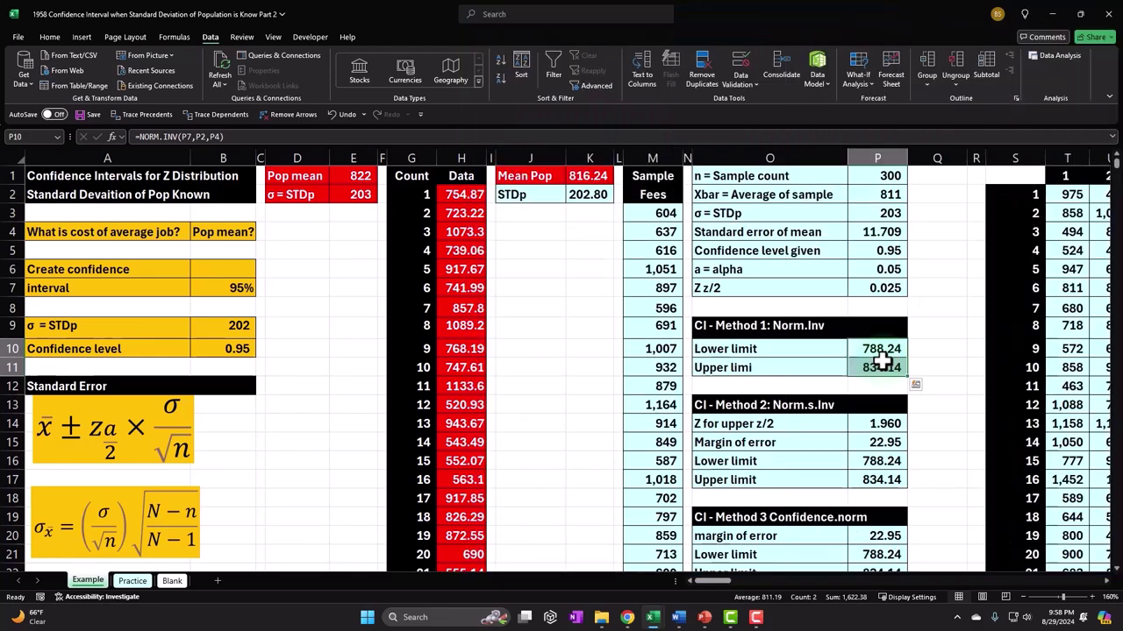
{"action": "scroll", "coordinate": [885, 293], "scroll_direction": "down", "scroll_amount": 2}
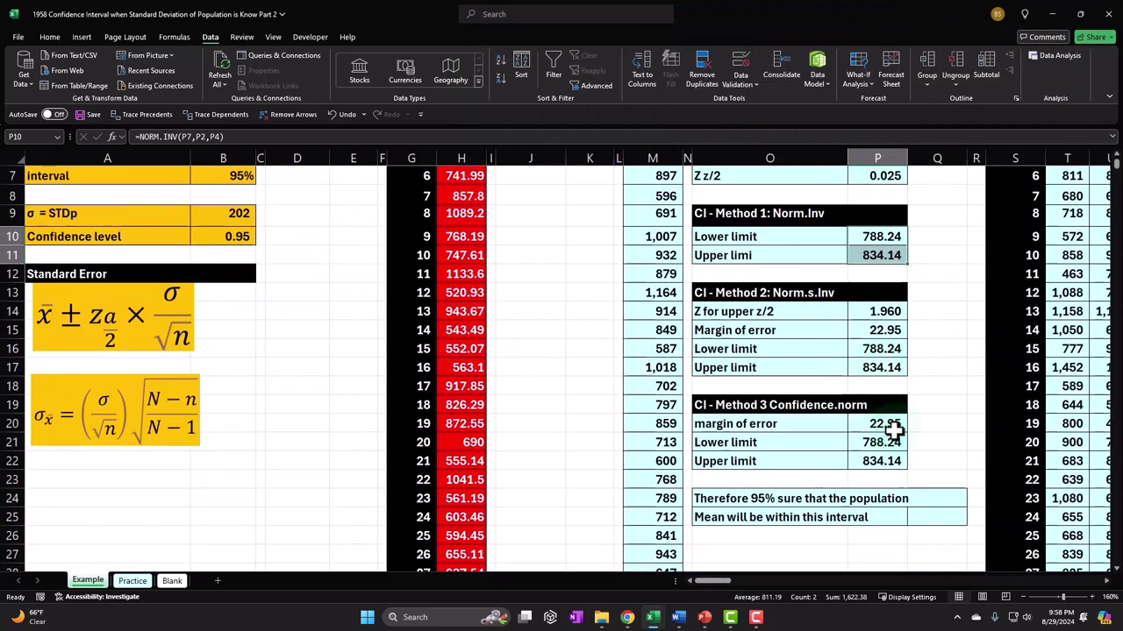
{"action": "scroll", "coordinate": [892, 428], "scroll_direction": "up", "scroll_amount": 2}
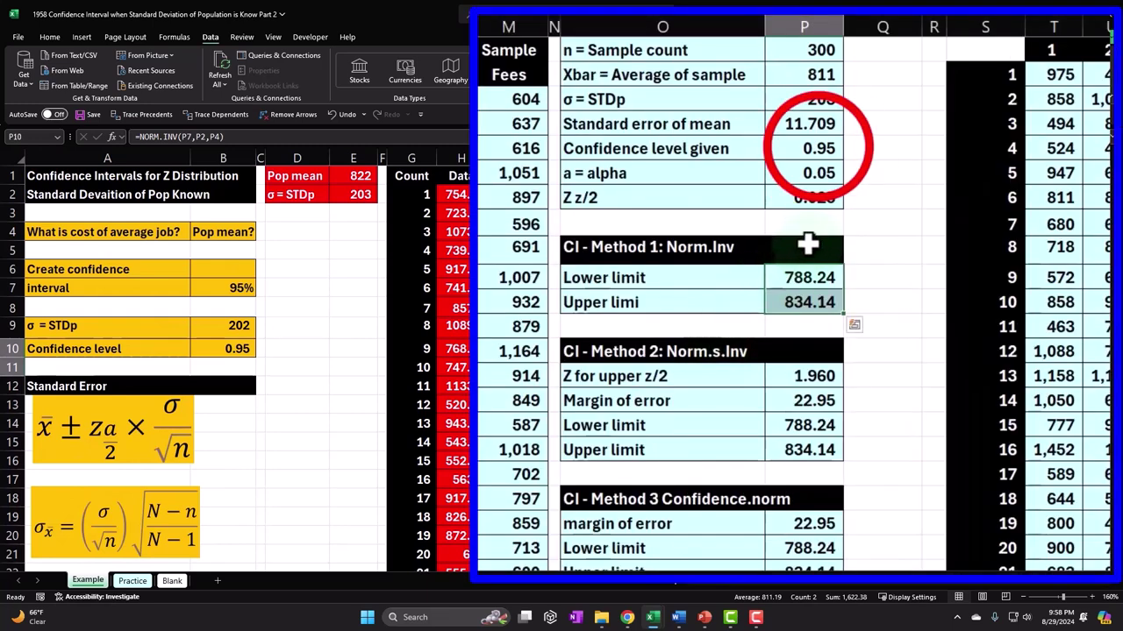
Step: Check the confidence level 0.95 and the Lower and Upper limit NORM.INV formulas
{"action": "left_click", "coordinate": [818, 147]}
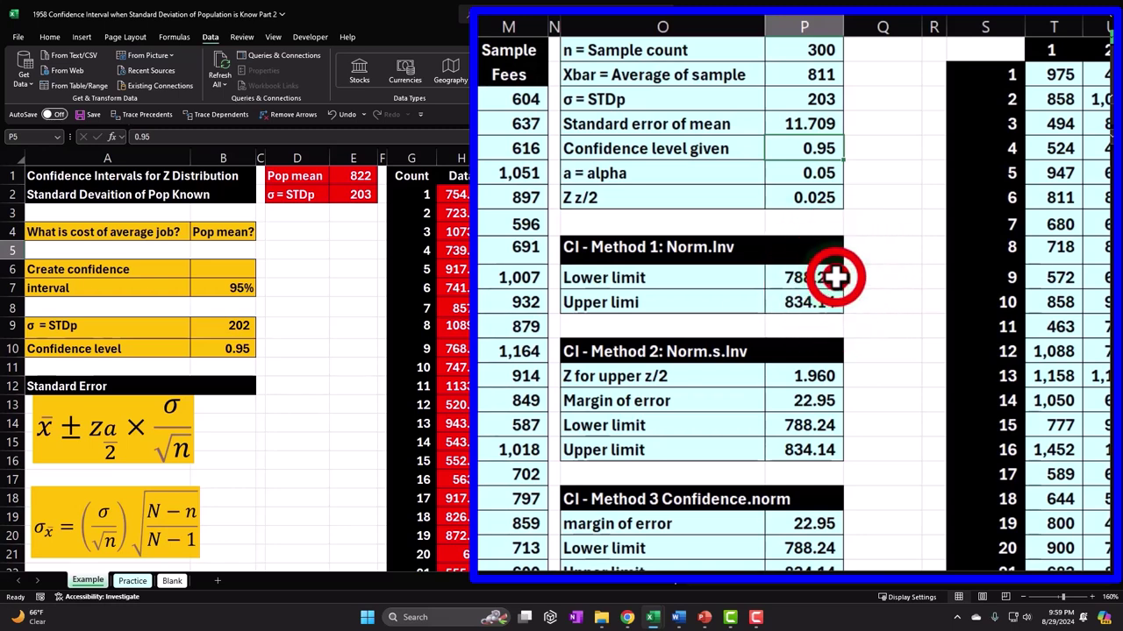
{"action": "double_click", "coordinate": [838, 277]}
{"action": "left_click", "coordinate": [833, 277]}
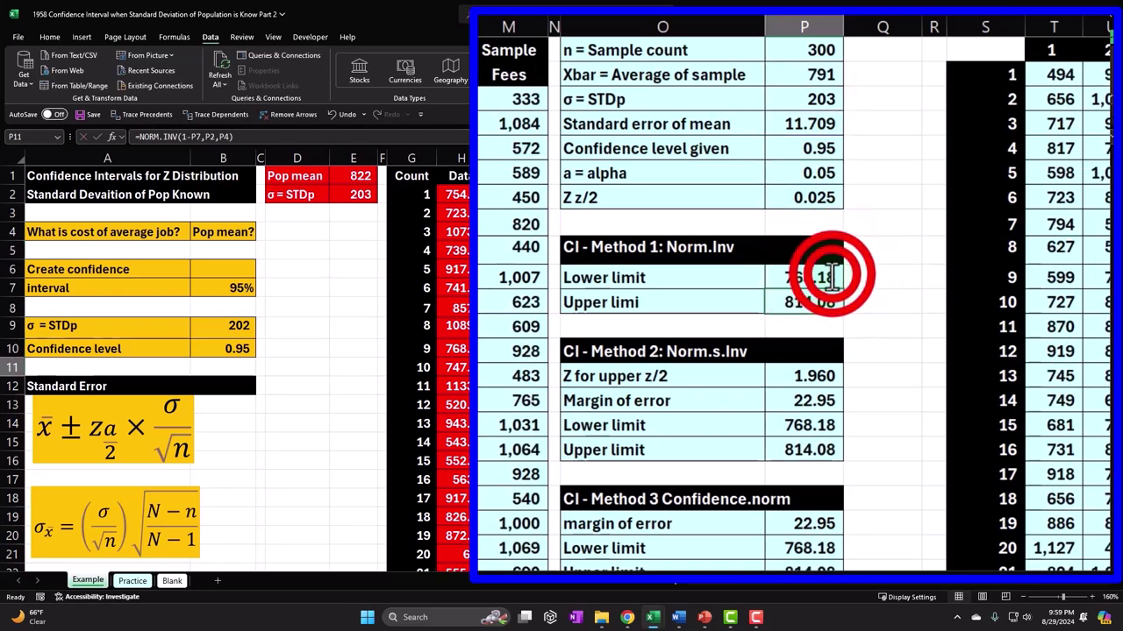
{"action": "double_click", "coordinate": [837, 272]}
{"action": "key", "text": "Return"}
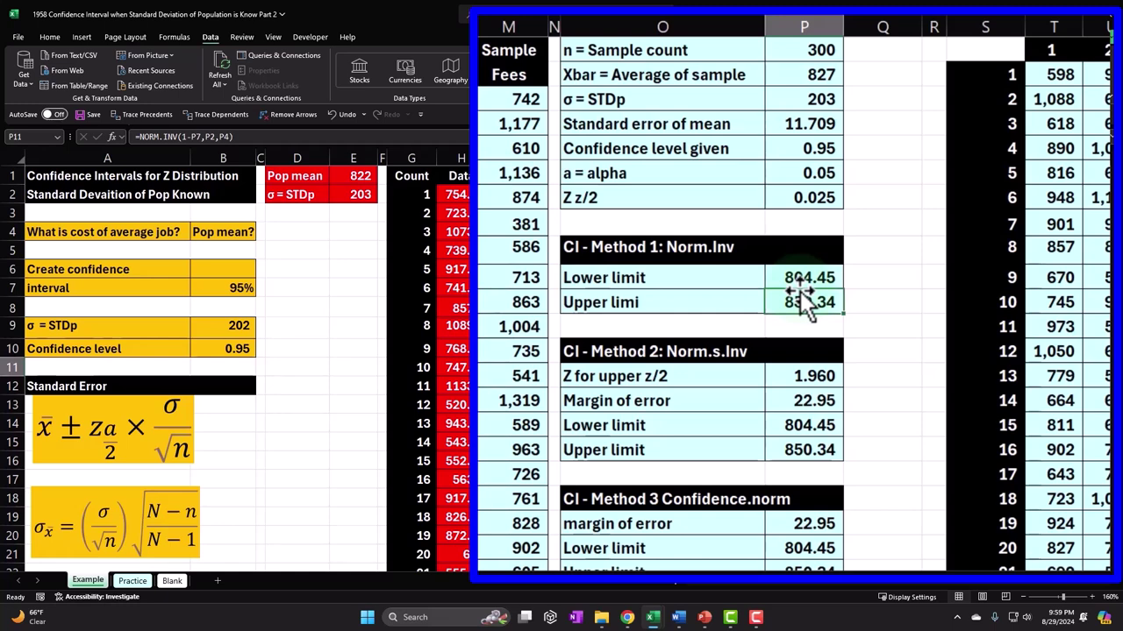
Step: Inspect the alpha value computed from the 0.95 confidence level, moving toward the resample grid
{"action": "left_click", "coordinate": [816, 149]}
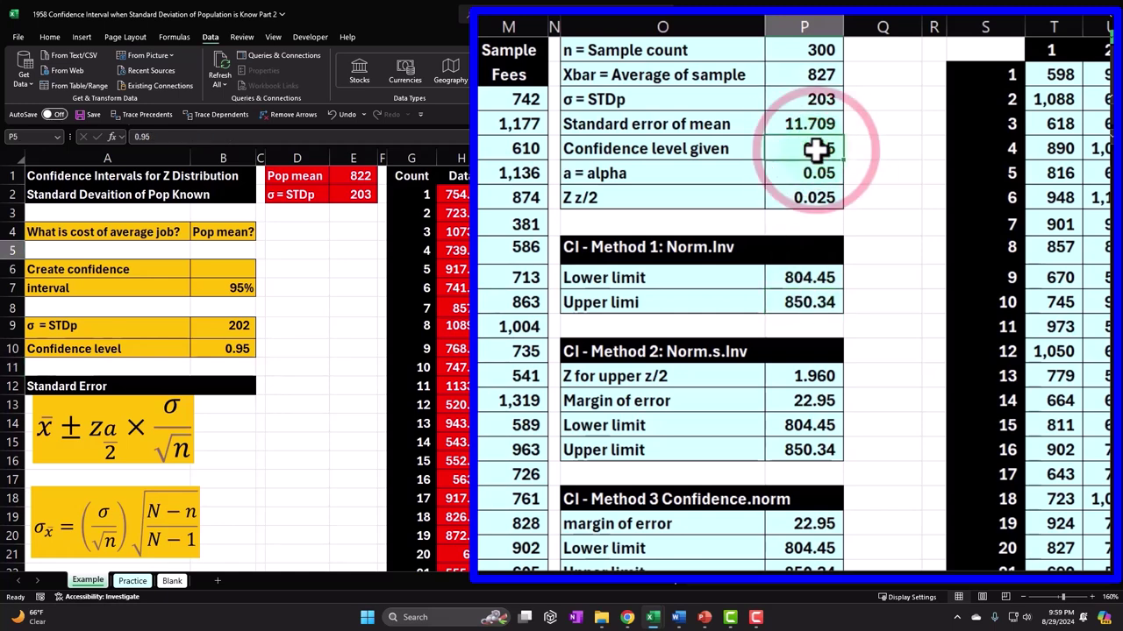
{"action": "left_click", "coordinate": [888, 267]}
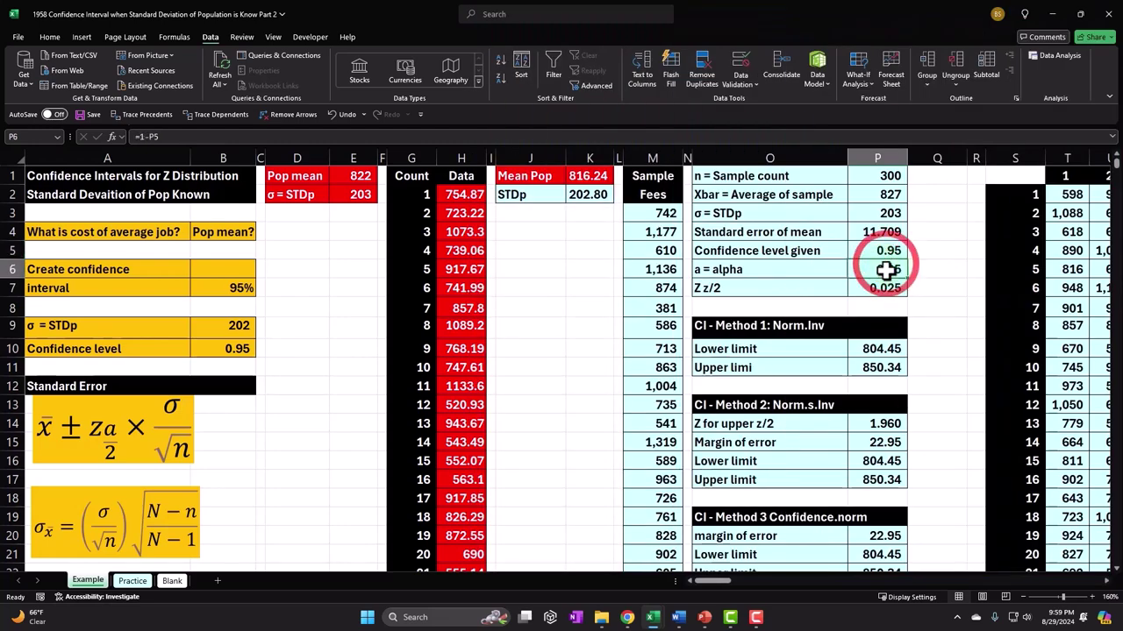
{"action": "key", "text": "Right"}
{"action": "key", "text": "Right"}
{"action": "key", "text": "Right"}
{"action": "key", "text": "Right"}
{"action": "key", "text": "Right"}
{"action": "key", "text": "Right"}
{"action": "key", "text": "Right"}
{"action": "key", "text": "Right"}
{"action": "key", "text": "Right"}
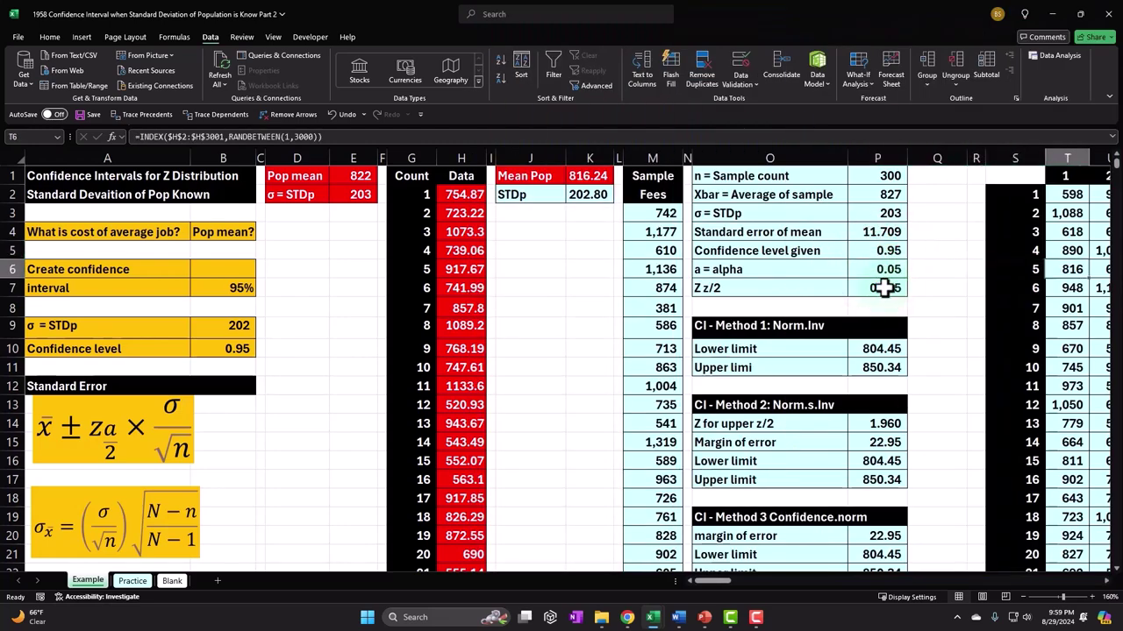
{"action": "key", "text": "Right"}
{"action": "key", "text": "Right"}
{"action": "key", "text": "Right"}
{"action": "key", "text": "Right"}
{"action": "key", "text": "Right"}
{"action": "key", "text": "Right"}
{"action": "key", "text": "Right"}
{"action": "key", "text": "Right"}
{"action": "key", "text": "Right"}
{"action": "key", "text": "Right"}
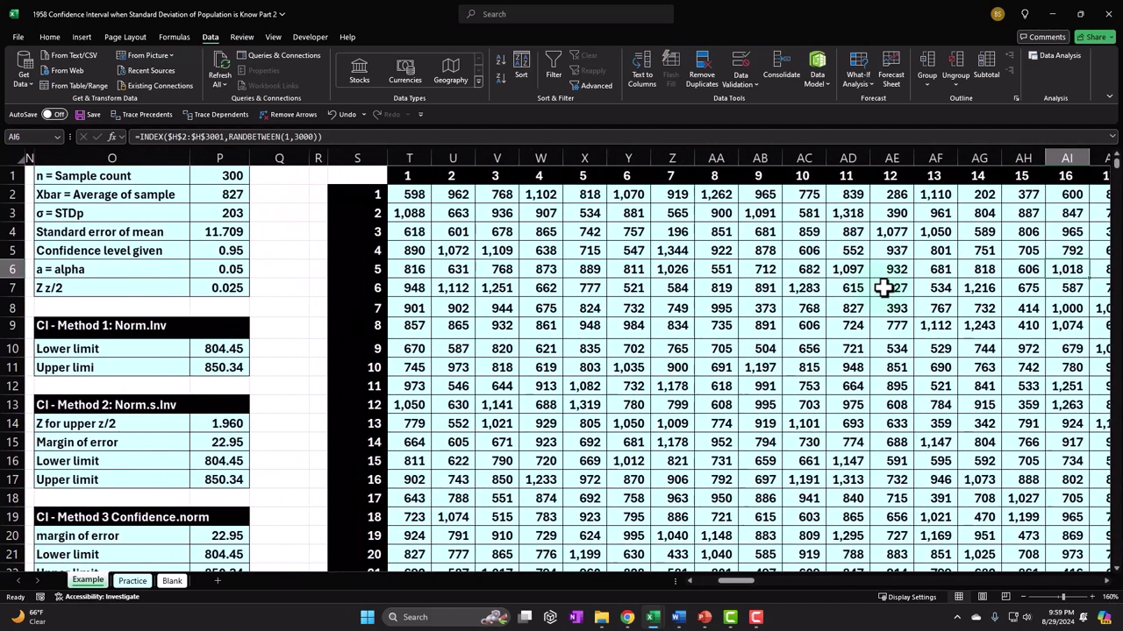
Step: View T2's INDEX/RANDBETWEEN formula and select the resample column down to row 301
{"action": "left_click", "coordinate": [416, 194]}
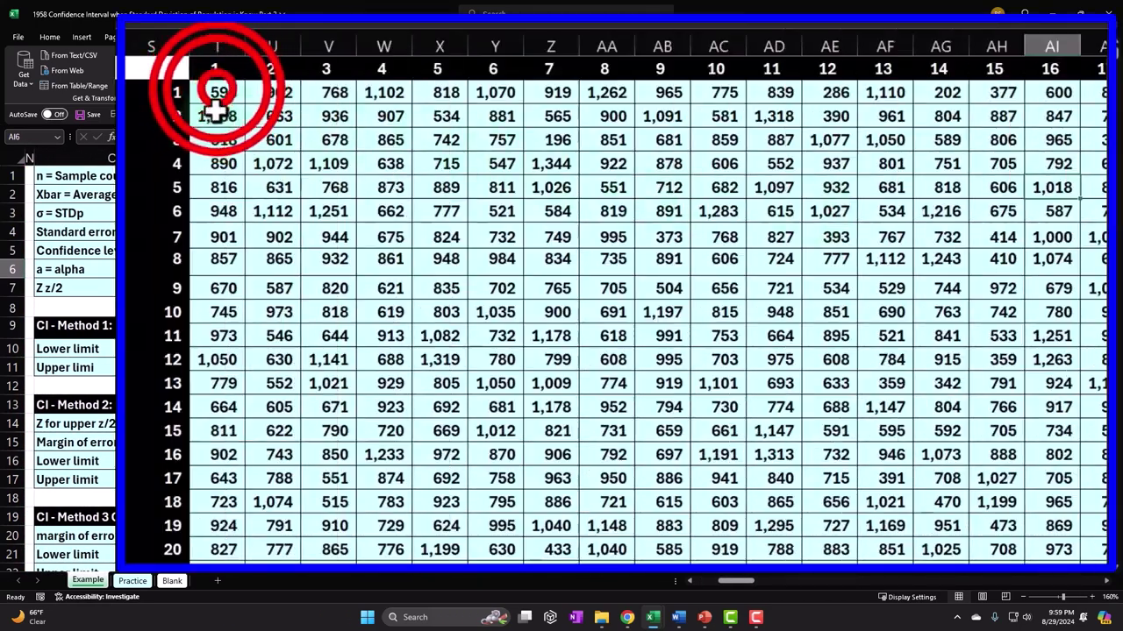
{"action": "double_click", "coordinate": [416, 194]}
{"action": "key", "text": "Return"}
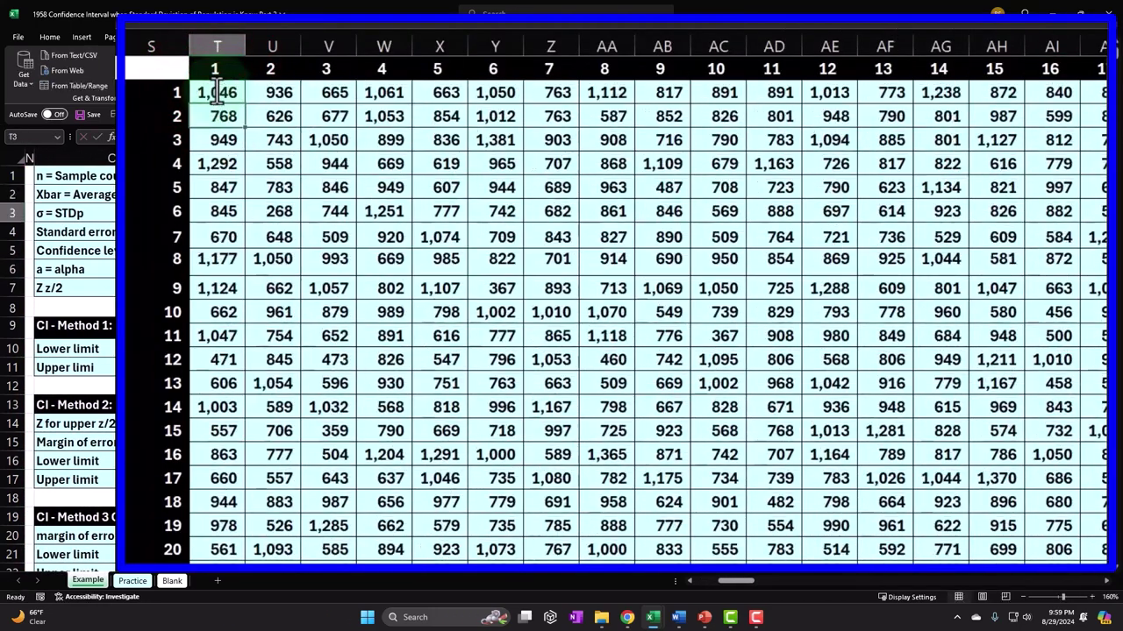
{"action": "scroll", "coordinate": [302, 316], "scroll_direction": "down", "scroll_amount": 8}
{"action": "scroll", "coordinate": [309, 329], "scroll_direction": "down", "scroll_amount": 20}
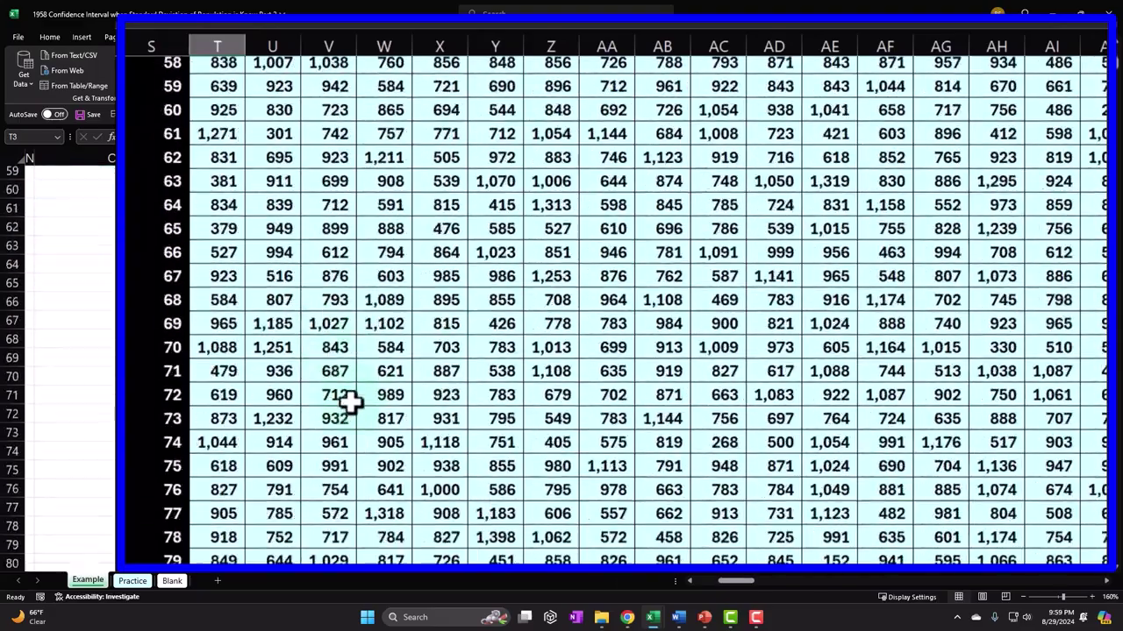
{"action": "scroll", "coordinate": [349, 397], "scroll_direction": "down", "scroll_amount": 15}
{"action": "left_click", "coordinate": [225, 316]}
{"action": "key", "text": "ctrl+shift+Down"}
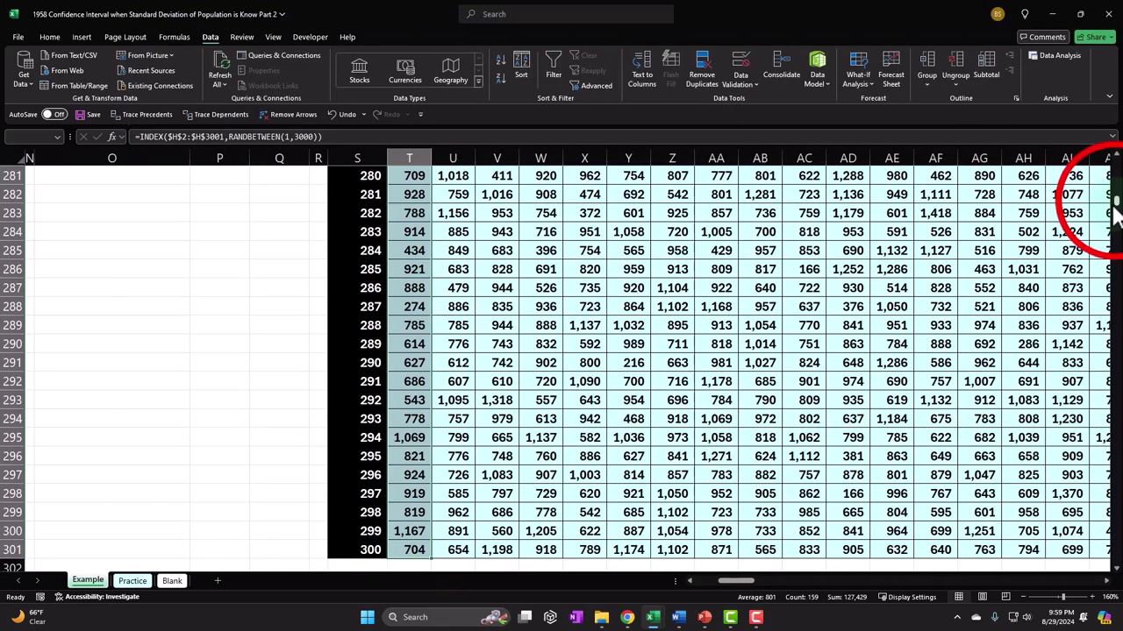
Step: Select along the first resample row and move to resample 100
{"action": "left_click_drag", "start_coordinate": [1112, 200], "coordinate": [1107, 151]}
{"action": "left_click", "coordinate": [624, 214]}
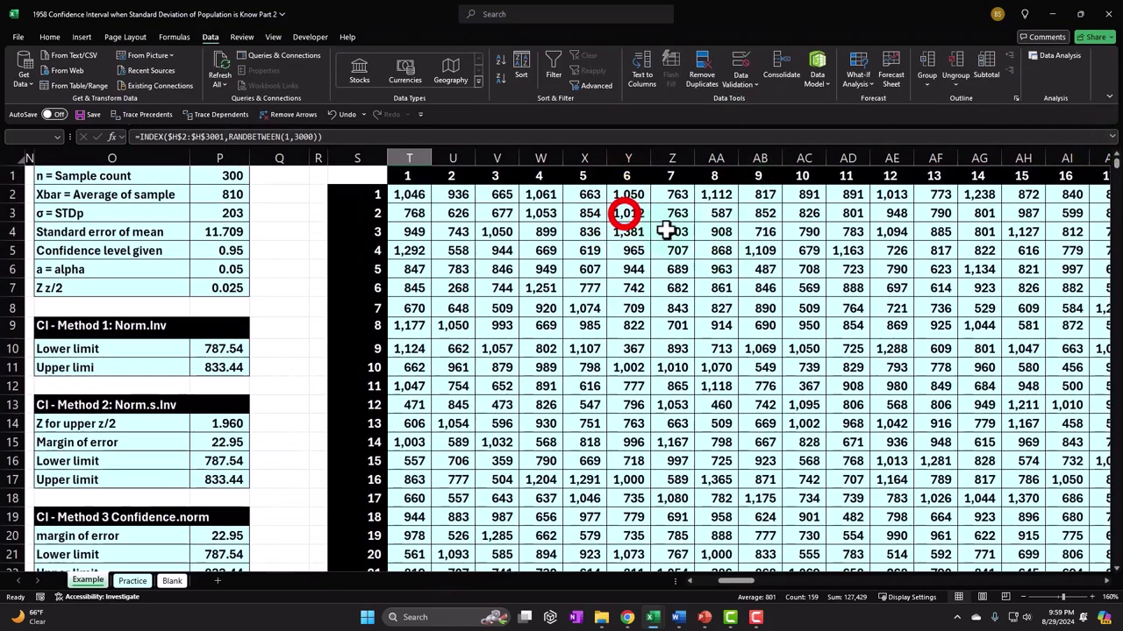
{"action": "key", "text": "shift+Right"}
{"action": "key", "text": "shift+Right"}
{"action": "key", "text": "shift+Right"}
{"action": "key", "text": "shift+Right"}
{"action": "key", "text": "shift+Right"}
{"action": "key", "text": "shift+Right"}
{"action": "key", "text": "shift+Right"}
{"action": "key", "text": "shift+Right"}
{"action": "key", "text": "shift+Right"}
{"action": "key", "text": "shift+Right"}
{"action": "key", "text": "shift+Right"}
{"action": "key", "text": "shift+Right"}
{"action": "key", "text": "shift+Right"}
{"action": "key", "text": "shift+Right"}
{"action": "key", "text": "shift+Right"}
{"action": "key", "text": "shift+Right"}
{"action": "key", "text": "shift+Right"}
{"action": "key", "text": "shift+Right"}
{"action": "key", "text": "shift+Right"}
{"action": "key", "text": "shift+Right"}
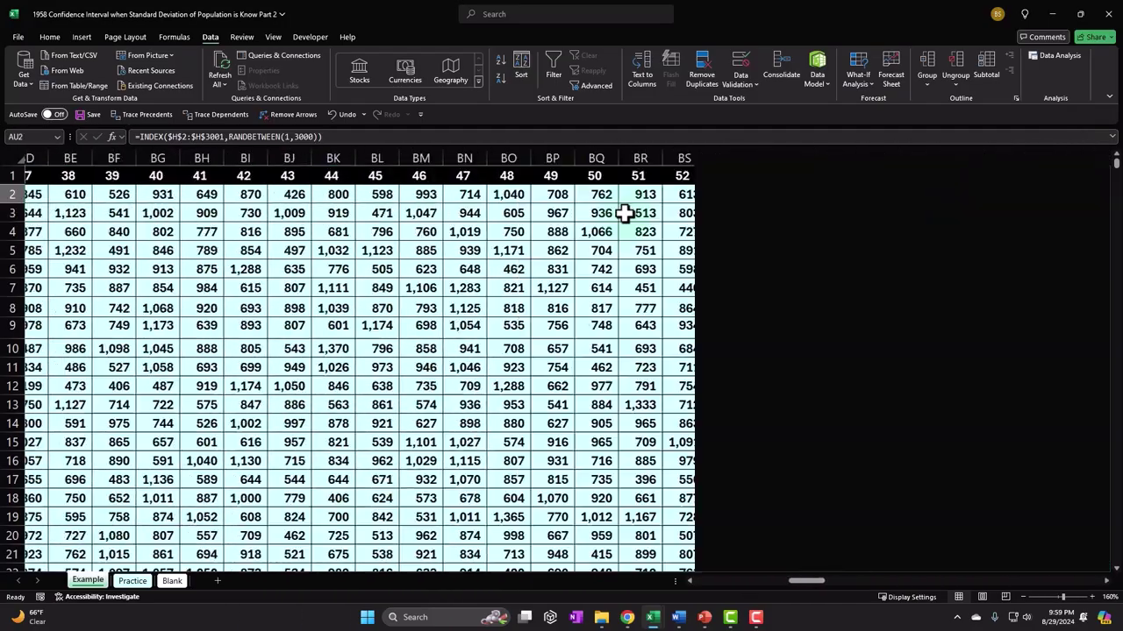
{"action": "key", "text": "Right"}
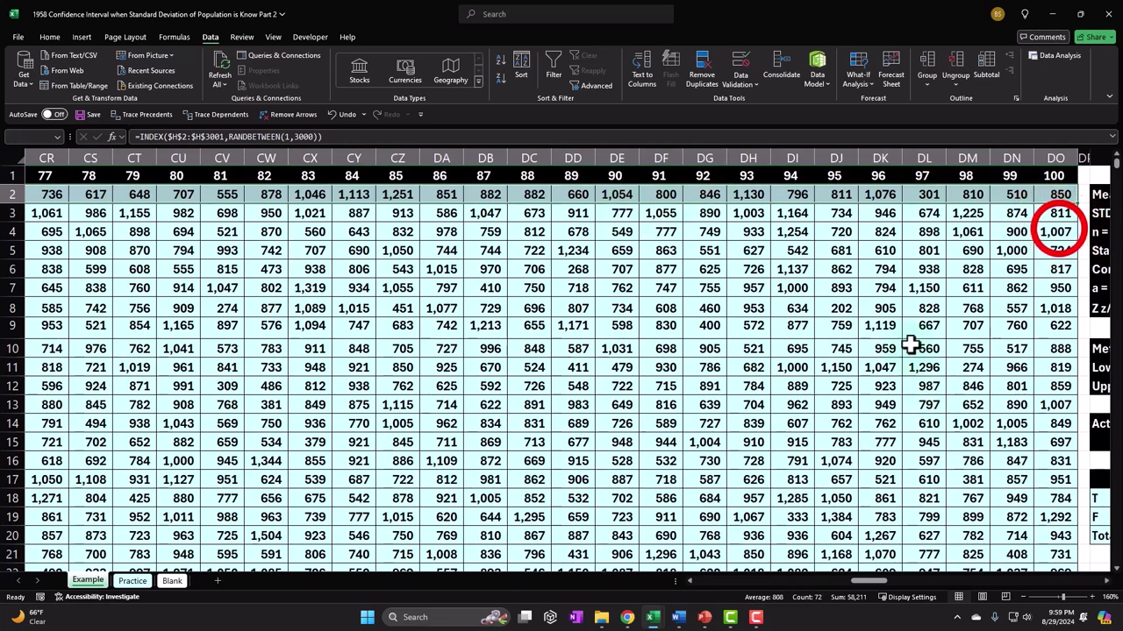
{"action": "left_click", "coordinate": [1059, 194]}
Step: Inspect the summary table's T/F and Actual mean cells and recalculate the resamples
{"action": "key", "text": "Right"}
{"action": "key", "text": "Right"}
{"action": "key", "text": "Right"}
{"action": "key", "text": "Right"}
{"action": "key", "text": "Right"}
{"action": "key", "text": "Right"}
{"action": "key", "text": "Right"}
{"action": "key", "text": "Right"}
{"action": "key", "text": "Right"}
{"action": "key", "text": "Right"}
{"action": "key", "text": "Right"}
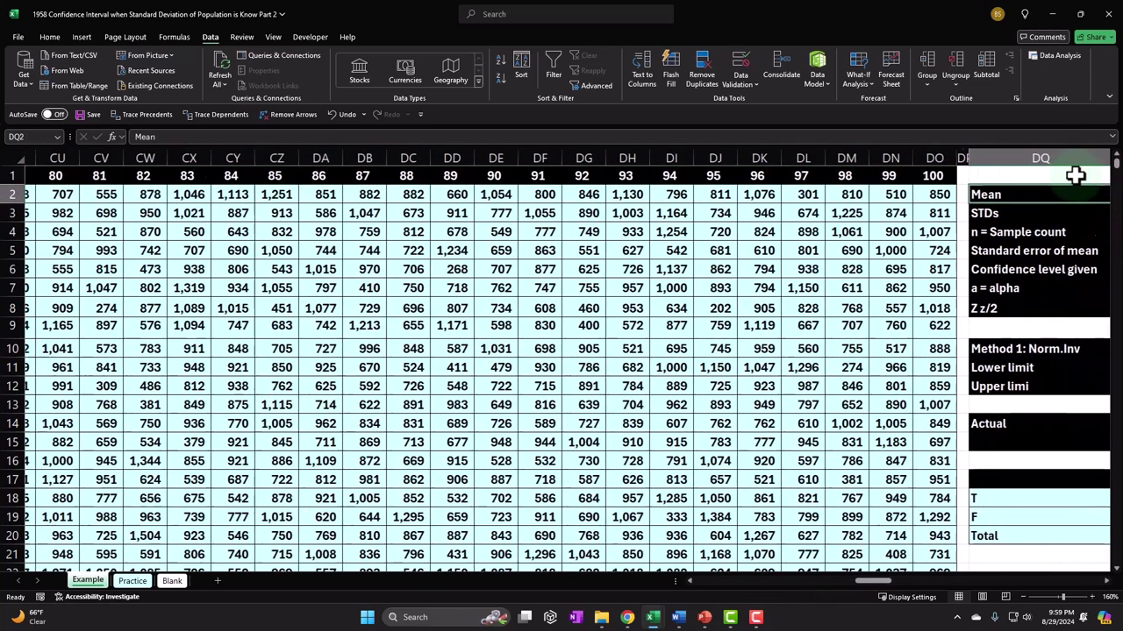
{"action": "key", "text": "Right"}
{"action": "key", "text": "Right"}
{"action": "key", "text": "Right"}
{"action": "key", "text": "Right"}
{"action": "key", "text": "Right"}
{"action": "key", "text": "Right"}
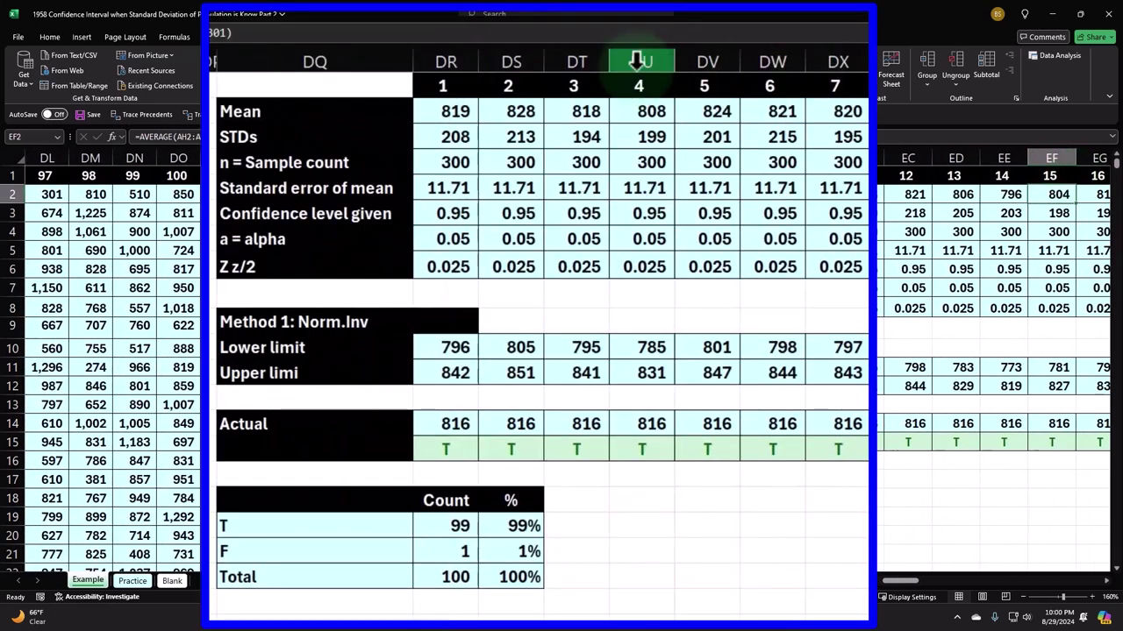
{"action": "left_click", "coordinate": [653, 452]}
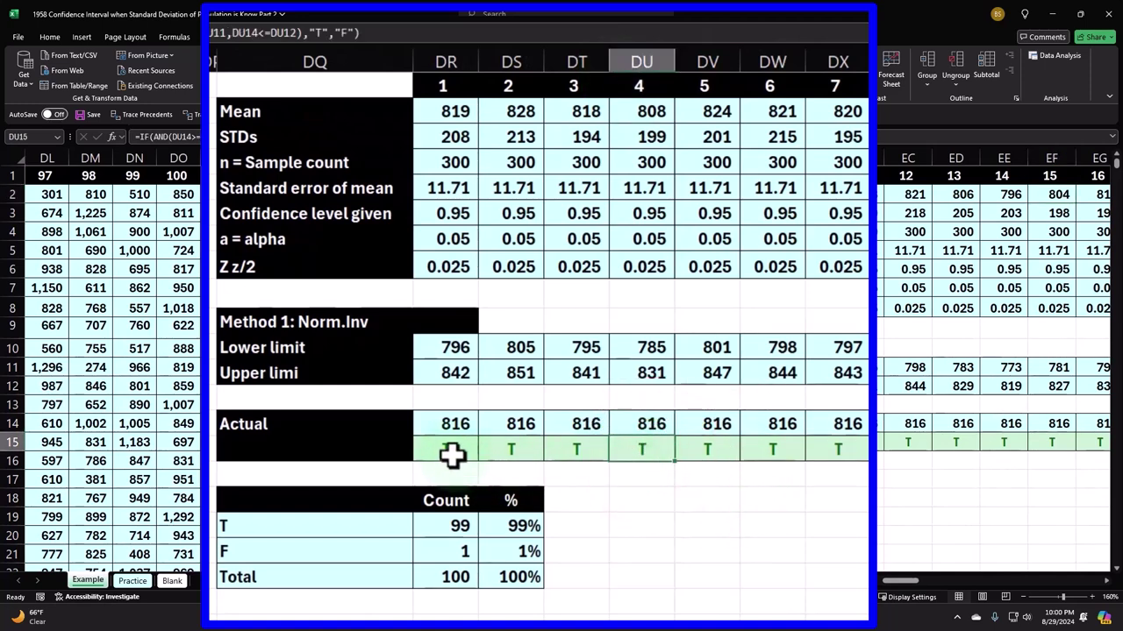
{"action": "left_click", "coordinate": [452, 426]}
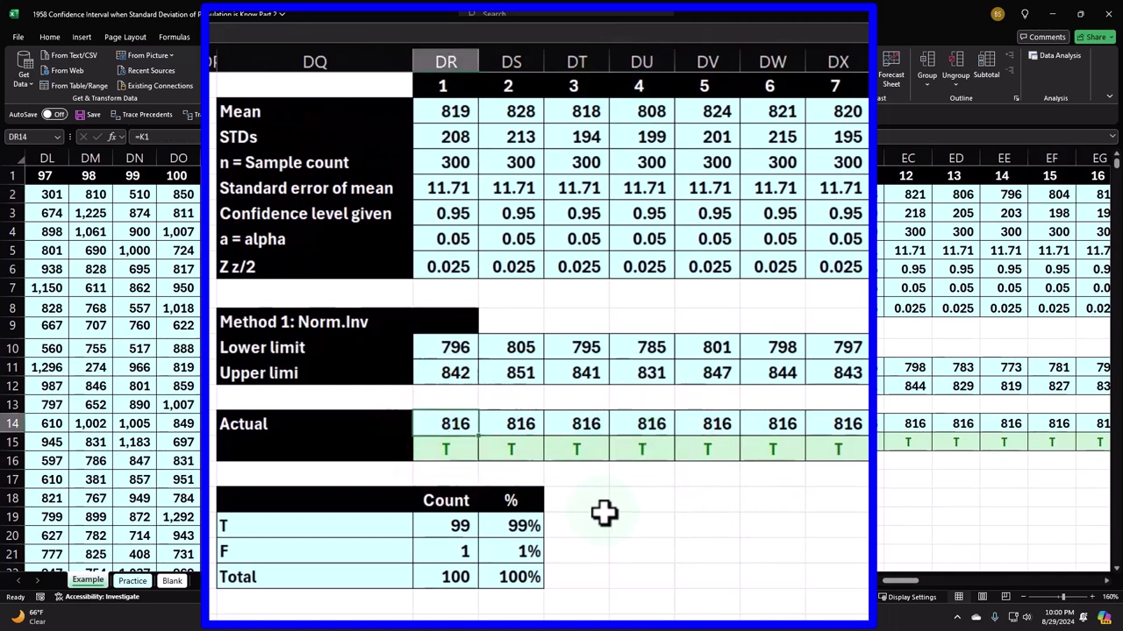
{"action": "left_click", "coordinate": [581, 424]}
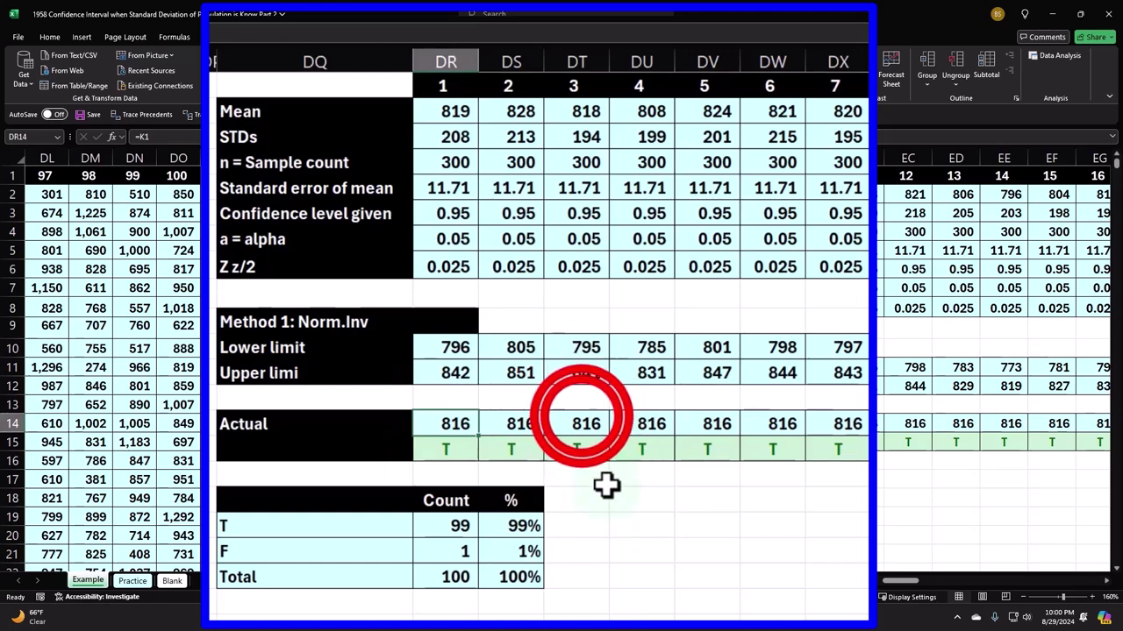
{"action": "double_click", "coordinate": [581, 421]}
{"action": "key", "text": "Return"}
Step: Recheck the T/F counts with F9, then scroll to the shaded 802<x<848 normal curve
{"action": "mouse_move", "coordinate": [902, 584]}
{"action": "left_mouse_down"}
{"action": "mouse_move", "coordinate": [967, 591]}
{"action": "mouse_move", "coordinate": [959, 582]}
{"action": "mouse_move", "coordinate": [892, 596]}
{"action": "left_mouse_up"}
{"action": "left_click", "coordinate": [481, 439]}
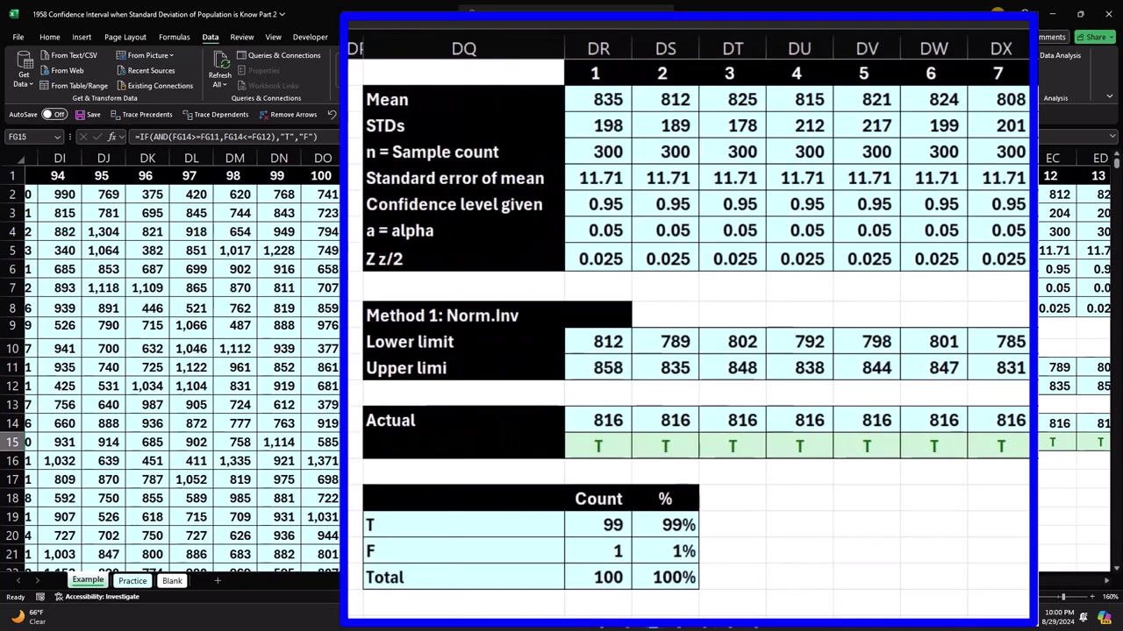
{"action": "left_click", "coordinate": [672, 429]}
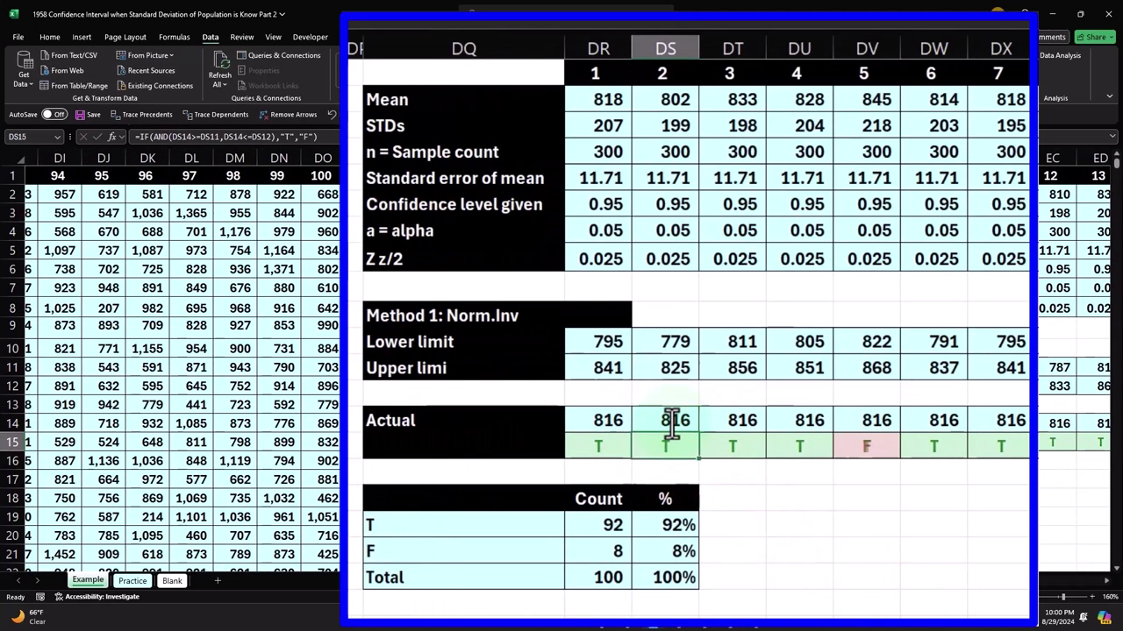
{"action": "left_click", "coordinate": [672, 426]}
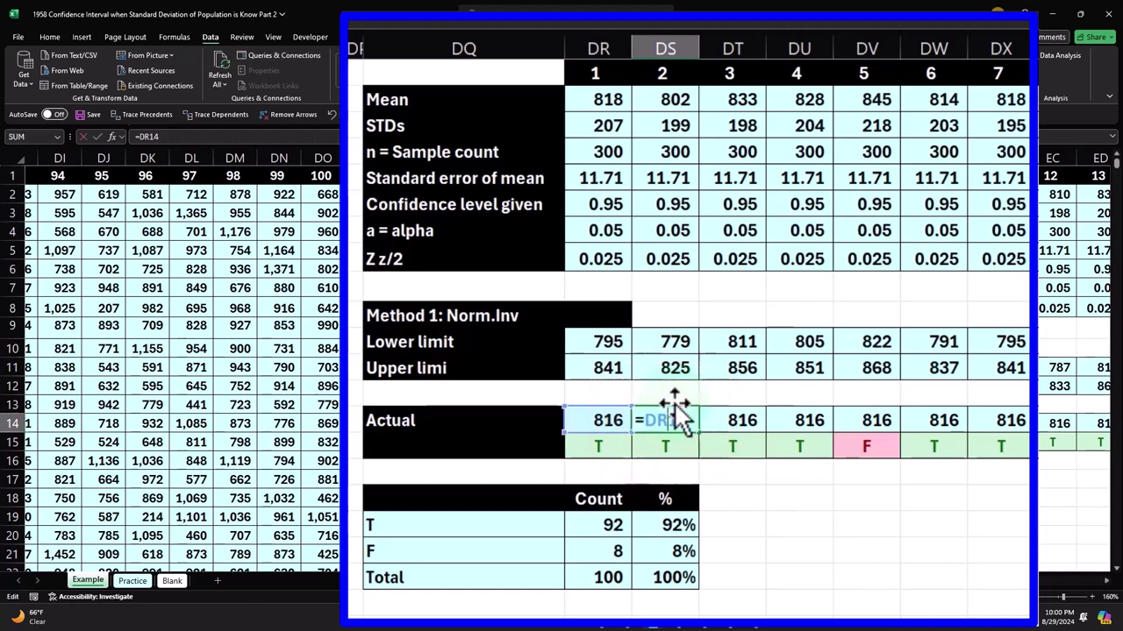
{"action": "key", "text": "F9"}
{"action": "left_click_drag", "start_coordinate": [893, 581], "coordinate": [1080, 581]}
{"action": "left_click", "coordinate": [701, 338]}
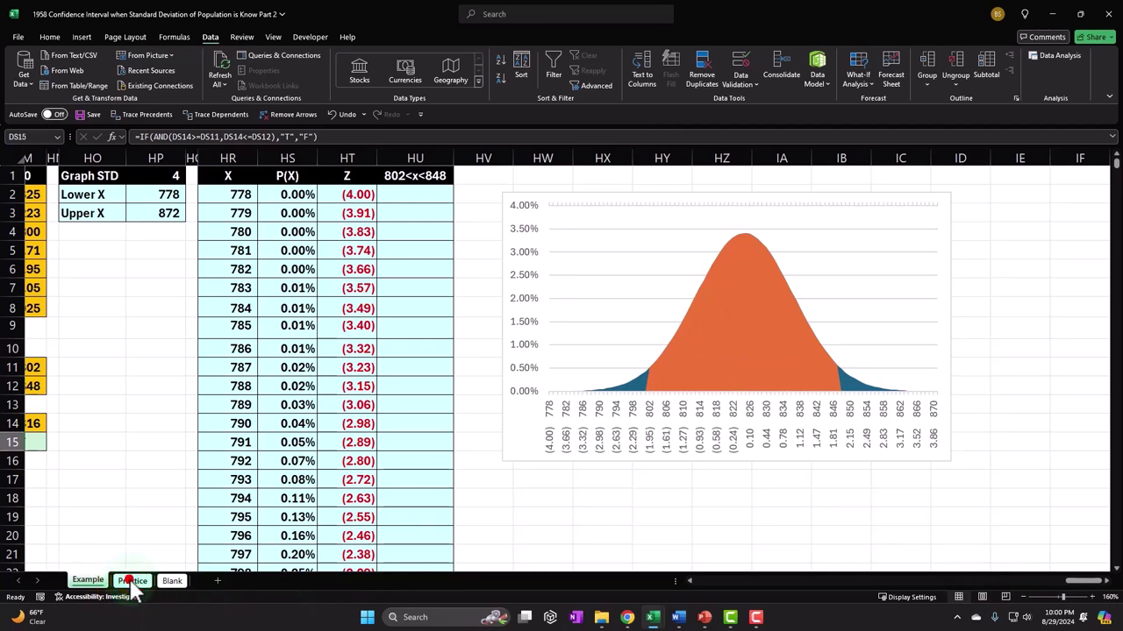
Step: Switch via the Practice sheet to the Blank sheet
{"action": "left_click", "coordinate": [132, 581]}
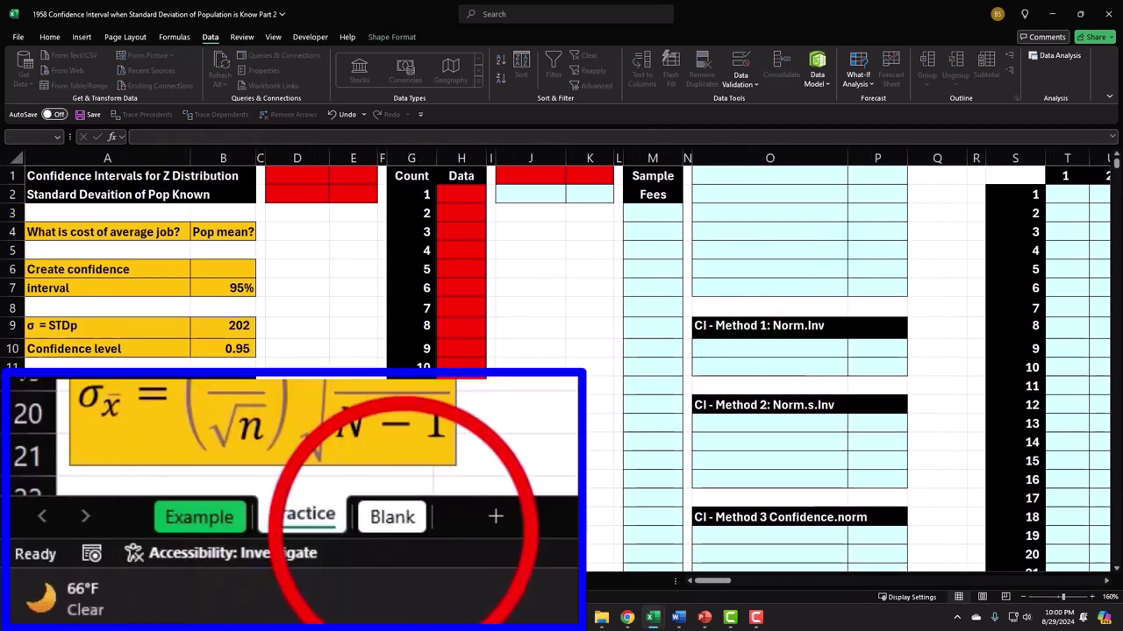
{"action": "left_click", "coordinate": [172, 580]}
{"action": "left_click", "coordinate": [431, 300]}
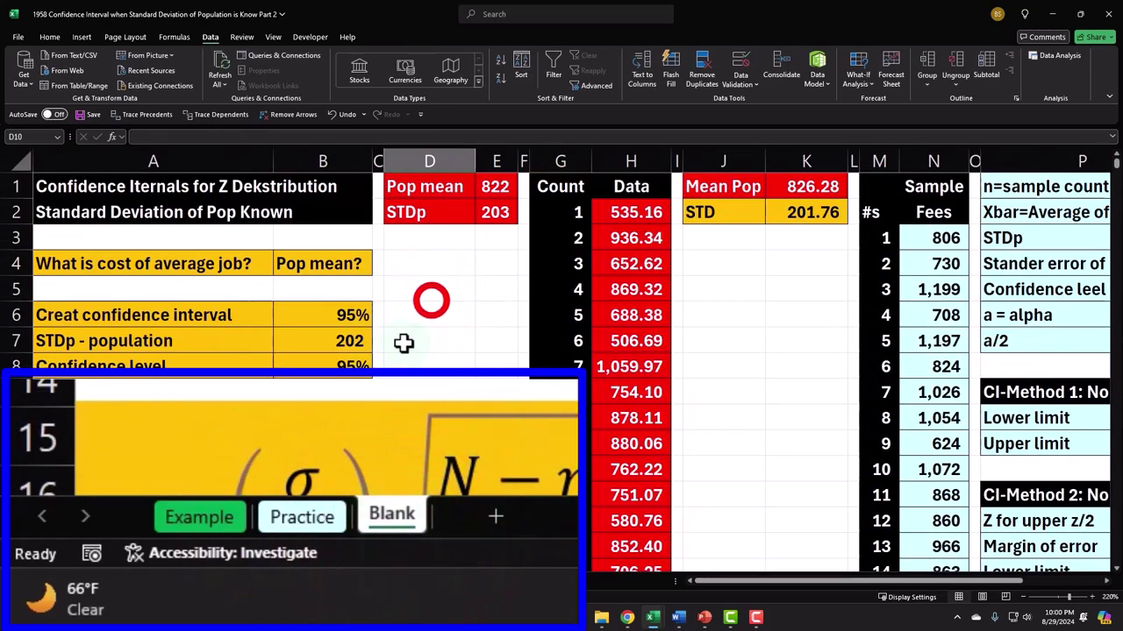
{"action": "key", "text": "Right"}
{"action": "key", "text": "Right"}
{"action": "key", "text": "Right"}
{"action": "key", "text": "Right"}
{"action": "key", "text": "Right"}
{"action": "key", "text": "Right"}
{"action": "key", "text": "Right"}
{"action": "key", "text": "Right"}
{"action": "key", "text": "Right"}
{"action": "key", "text": "Right"}
{"action": "key", "text": "Right"}
{"action": "key", "text": "Right"}
{"action": "key", "text": "Right"}
{"action": "key", "text": "Right"}
{"action": "key", "text": "Right"}
{"action": "key", "text": "Right"}
{"action": "key", "text": "Right"}
{"action": "key", "text": "Right"}
{"action": "key", "text": "Right"}
{"action": "key", "text": "Right"}
{"action": "key", "text": "Right"}
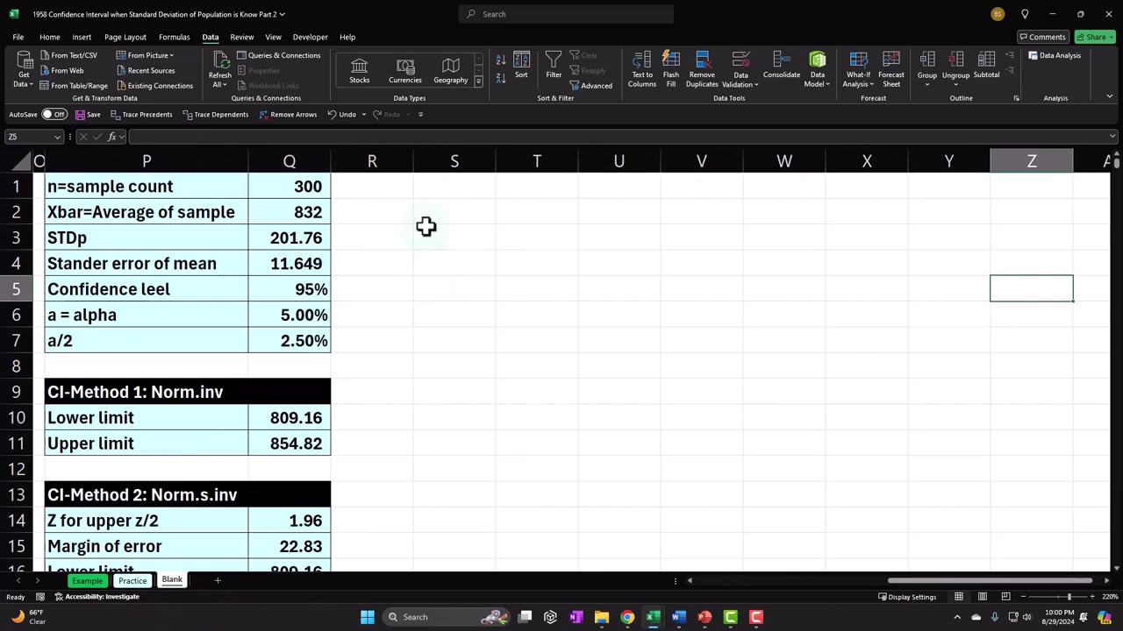
{"action": "left_click", "coordinate": [689, 581]}
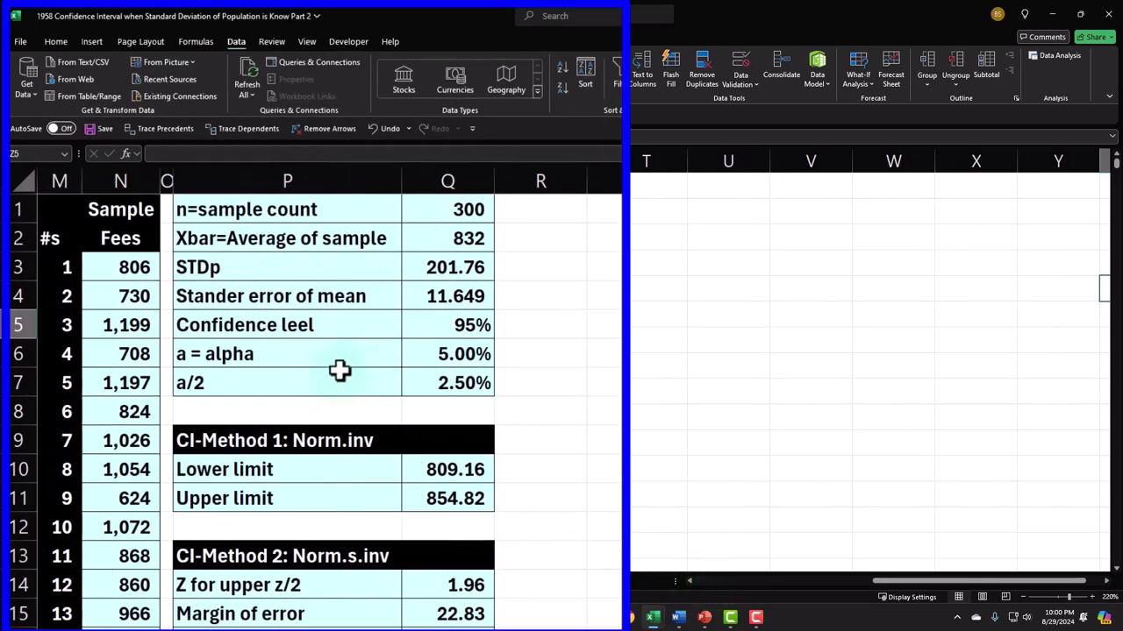
Step: Select narrow column O as the format to reuse
{"action": "scroll", "coordinate": [339, 375], "scroll_direction": "down", "scroll_amount": 4}
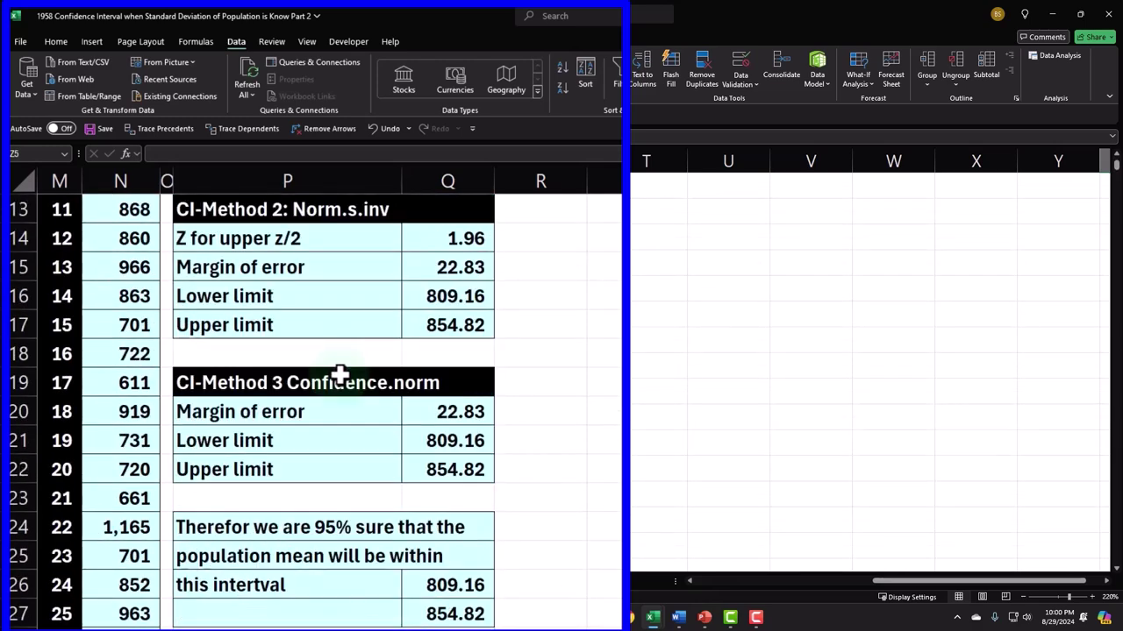
{"action": "scroll", "coordinate": [341, 375], "scroll_direction": "up", "scroll_amount": 4}
{"action": "left_click", "coordinate": [167, 181]}
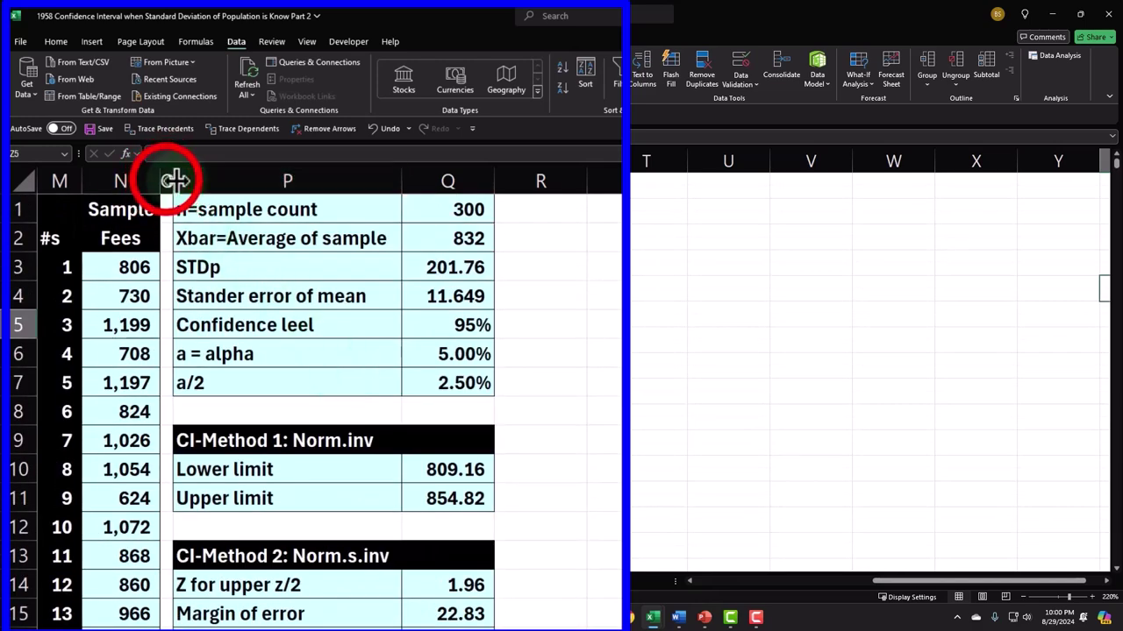
Step: Copy column O's narrow format onto column R with Format Painter
{"action": "left_click", "coordinate": [59, 41]}
{"action": "left_click", "coordinate": [70, 95]}
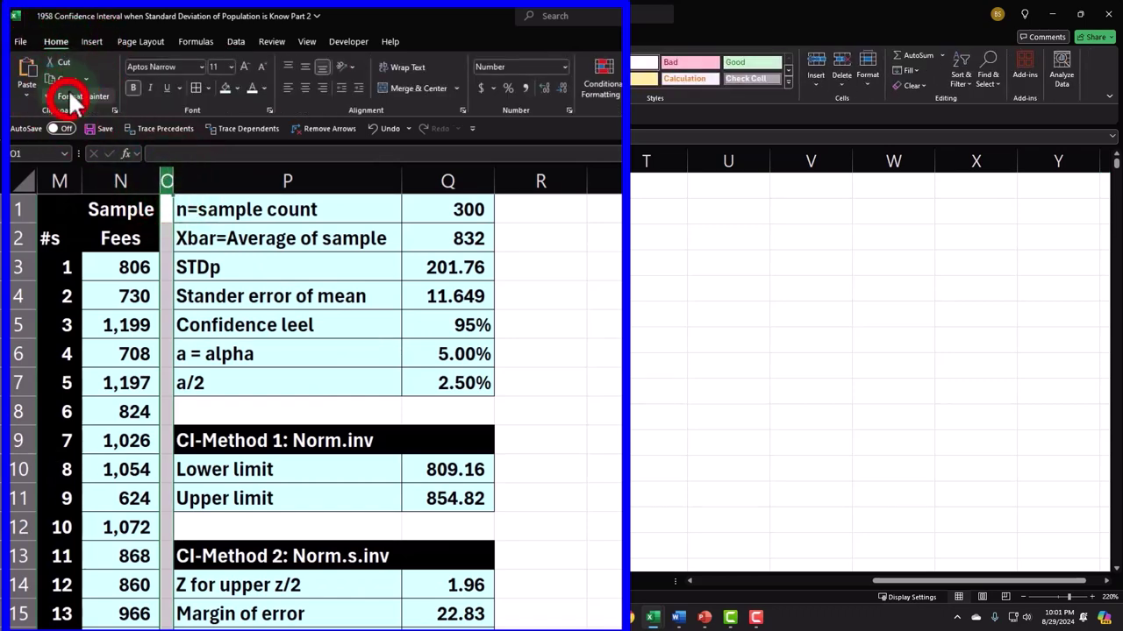
{"action": "left_click", "coordinate": [538, 181]}
Step: Enter 1 and 2 in S2:S3 and fill the series down to 300
{"action": "left_click", "coordinate": [563, 204]}
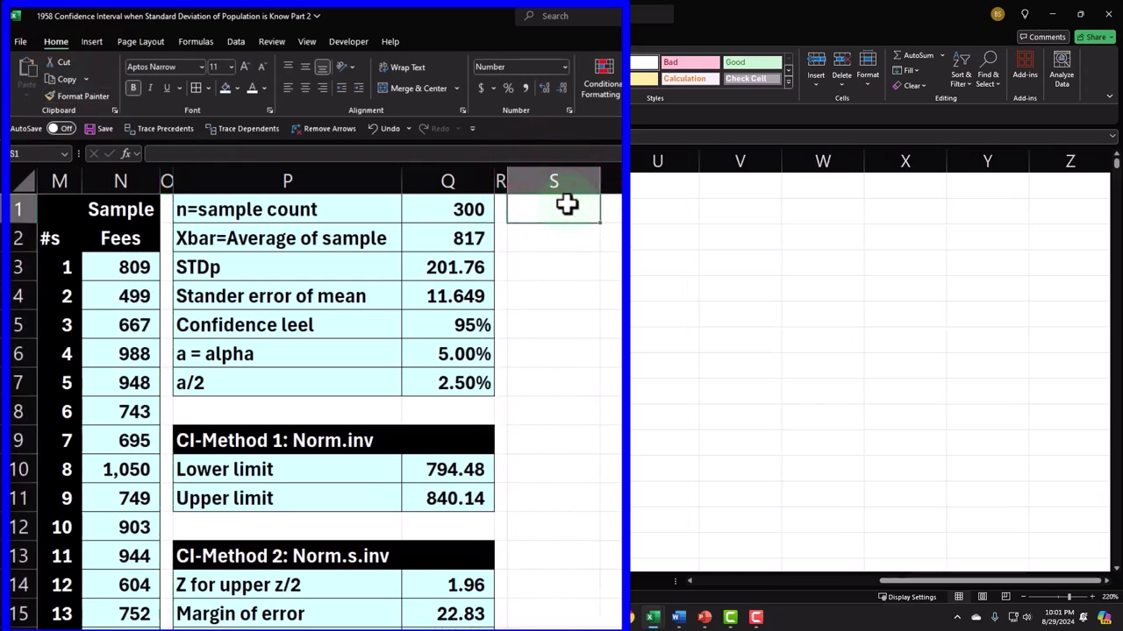
{"action": "key", "text": "Return"}
{"action": "type", "text": "1"}
{"action": "key", "text": "Return"}
{"action": "type", "text": "2"}
{"action": "key", "text": "Return"}
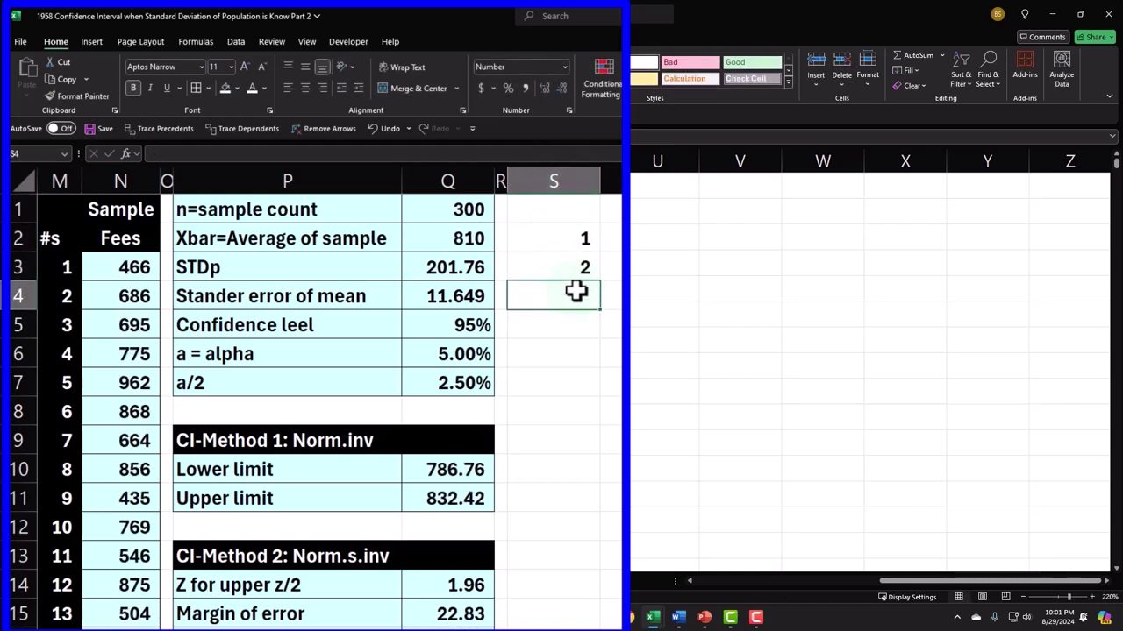
{"action": "left_click_drag", "start_coordinate": [585, 235], "coordinate": [602, 283]}
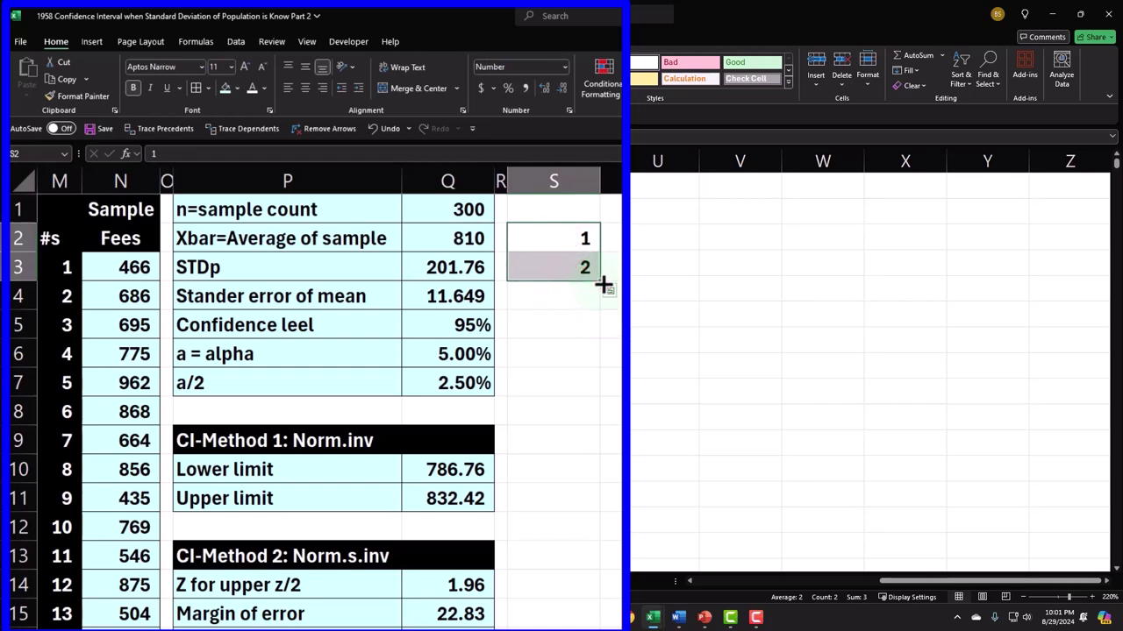
{"action": "left_click_drag", "start_coordinate": [595, 375], "coordinate": [564, 307]}
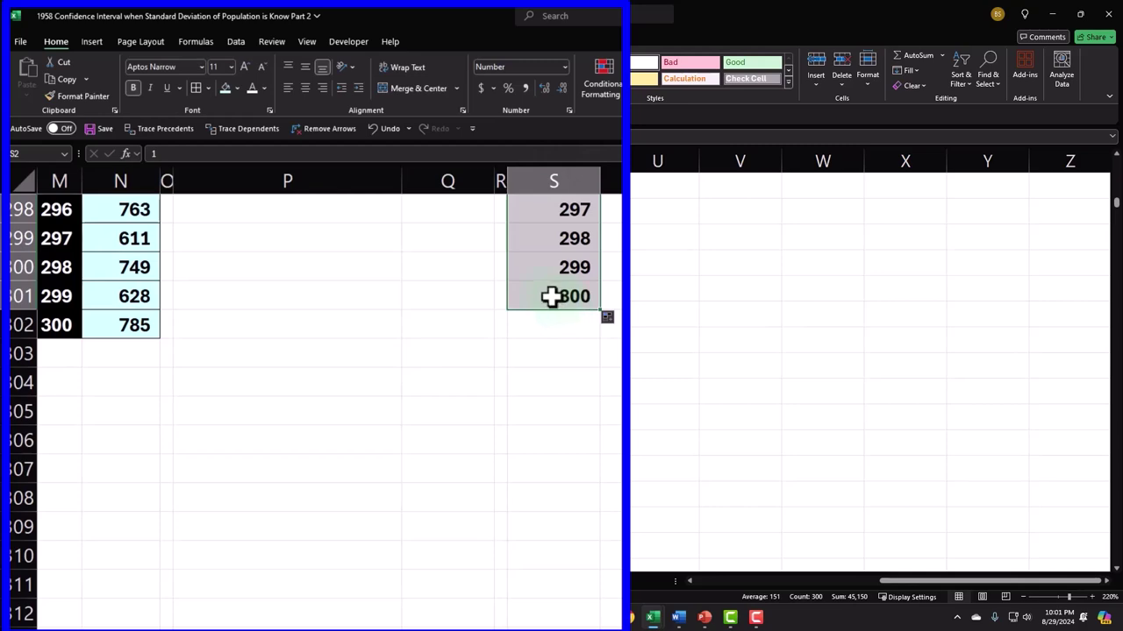
Step: Shade column S black with white numbers
{"action": "left_click", "coordinate": [235, 87]}
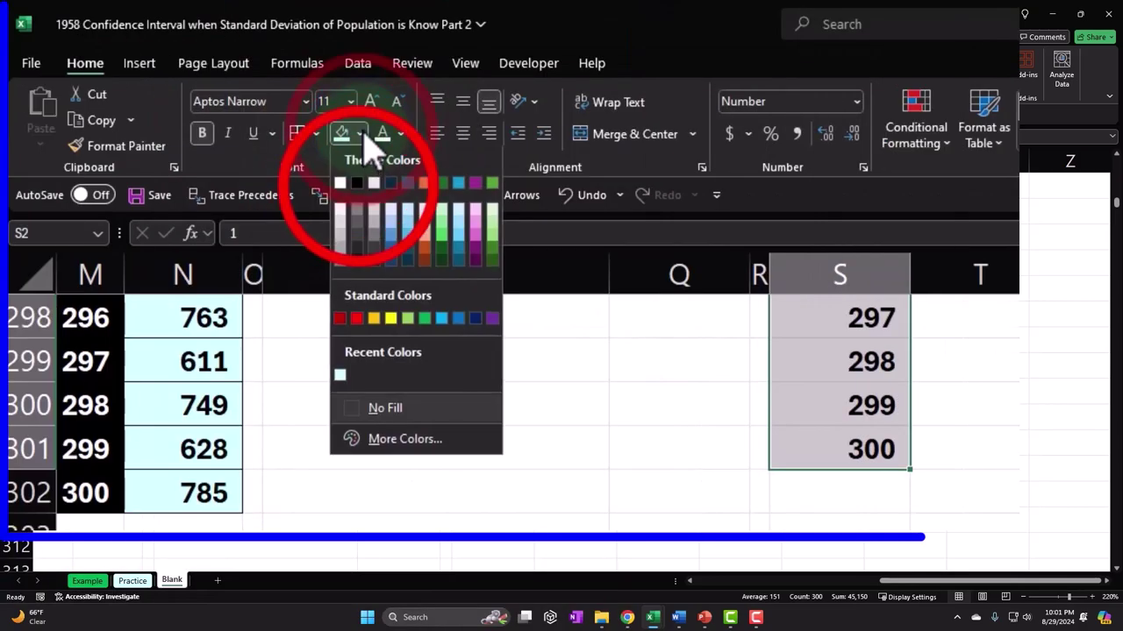
{"action": "left_click", "coordinate": [357, 183]}
{"action": "key", "text": "ctrl+BackSpace"}
{"action": "left_click", "coordinate": [383, 133]}
{"action": "left_click_drag", "start_coordinate": [910, 270], "coordinate": [910, 270]}
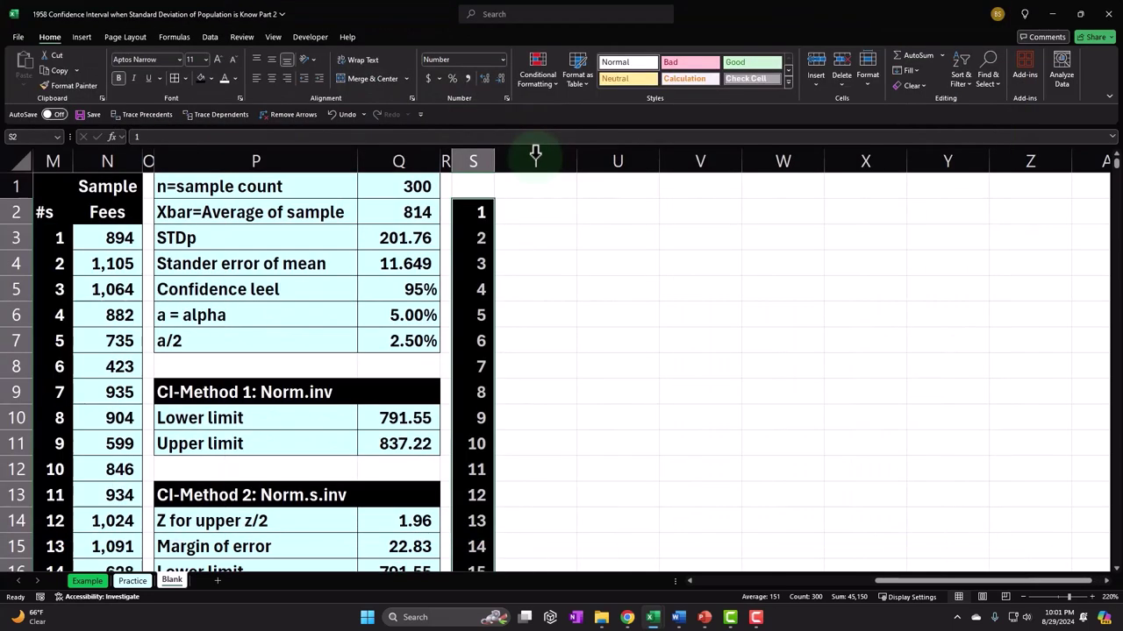
{"action": "left_click", "coordinate": [536, 186]}
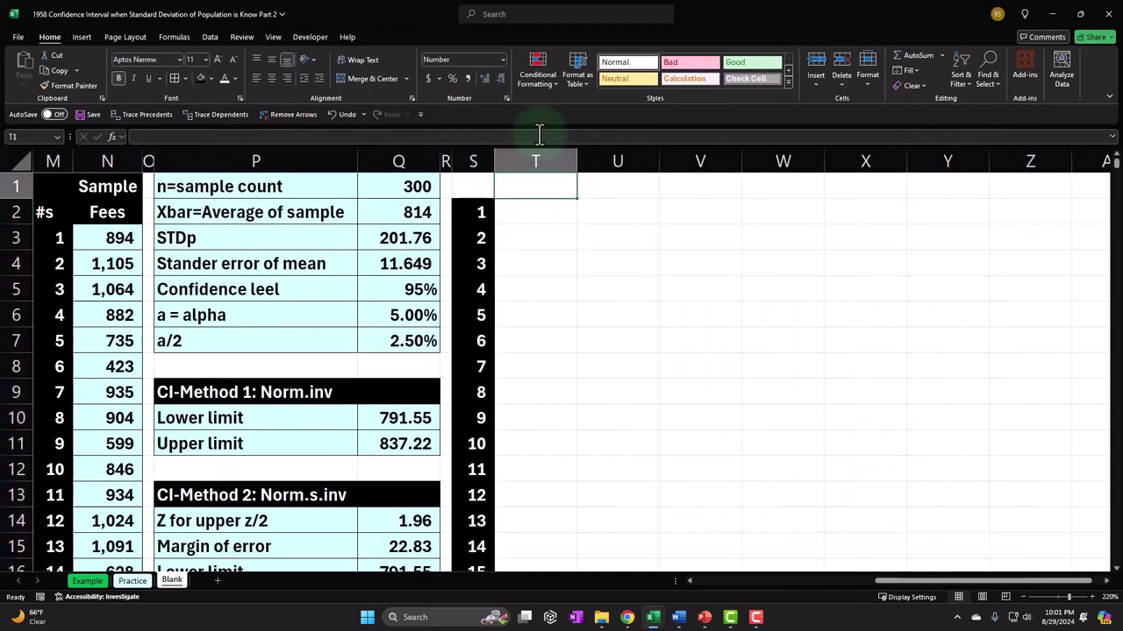
Step: Number row 1 from 1 to 100 across columns T to DO
{"action": "type", "text": "1"}
{"action": "key", "text": "Tab"}
{"action": "type", "text": "2"}
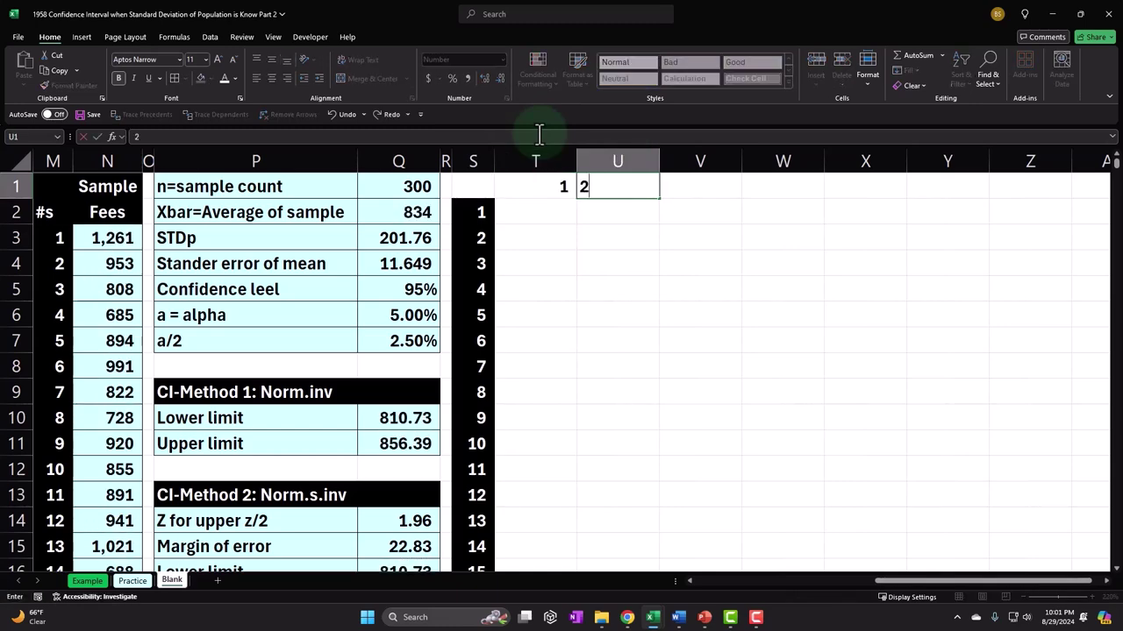
{"action": "key", "text": "Tab"}
{"action": "left_click_drag", "start_coordinate": [551, 184], "coordinate": [696, 201]}
{"action": "left_click_drag", "start_coordinate": [1114, 194], "coordinate": [1079, 184]}
{"action": "left_click_drag", "start_coordinate": [989, 185], "coordinate": [855, 187]}
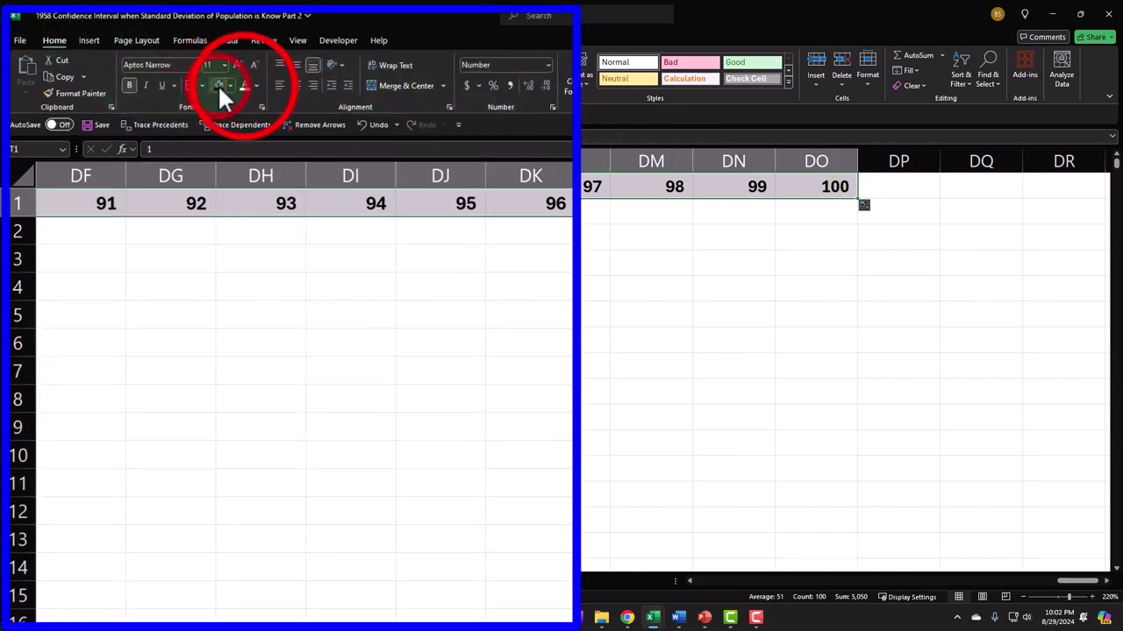
{"action": "key", "text": "ctrl+BackSpace"}
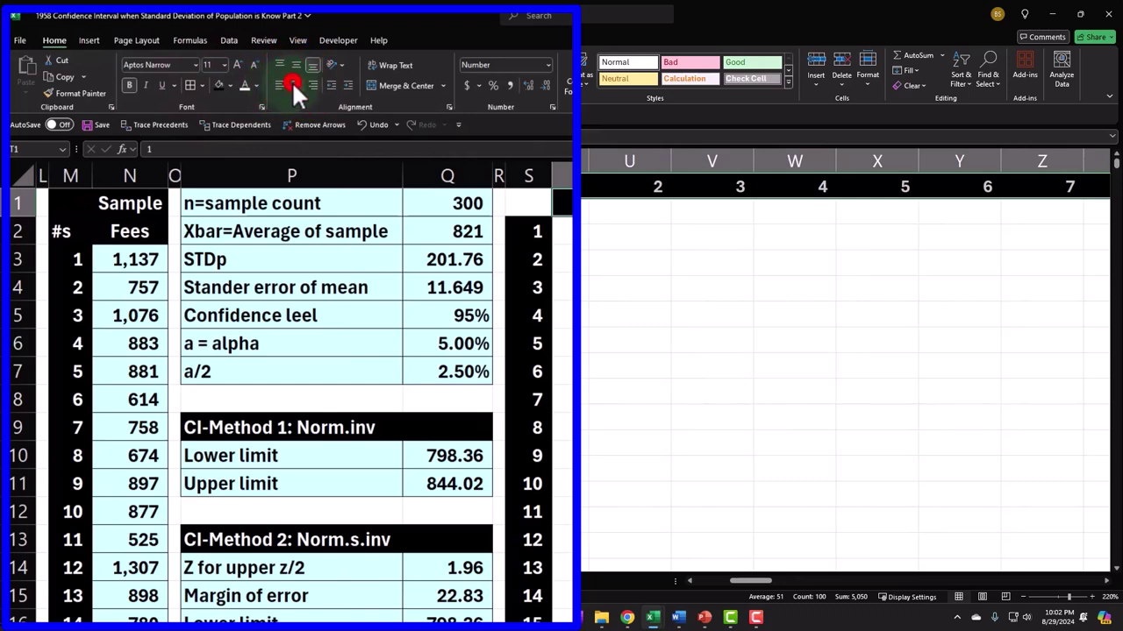
Step: Narrow the 100 numbered columns T through DO to 55 px
{"action": "left_click", "coordinate": [564, 161]}
{"action": "left_click_drag", "start_coordinate": [585, 159], "coordinate": [1008, 162]}
{"action": "left_click_drag", "start_coordinate": [867, 162], "coordinate": [785, 160]}
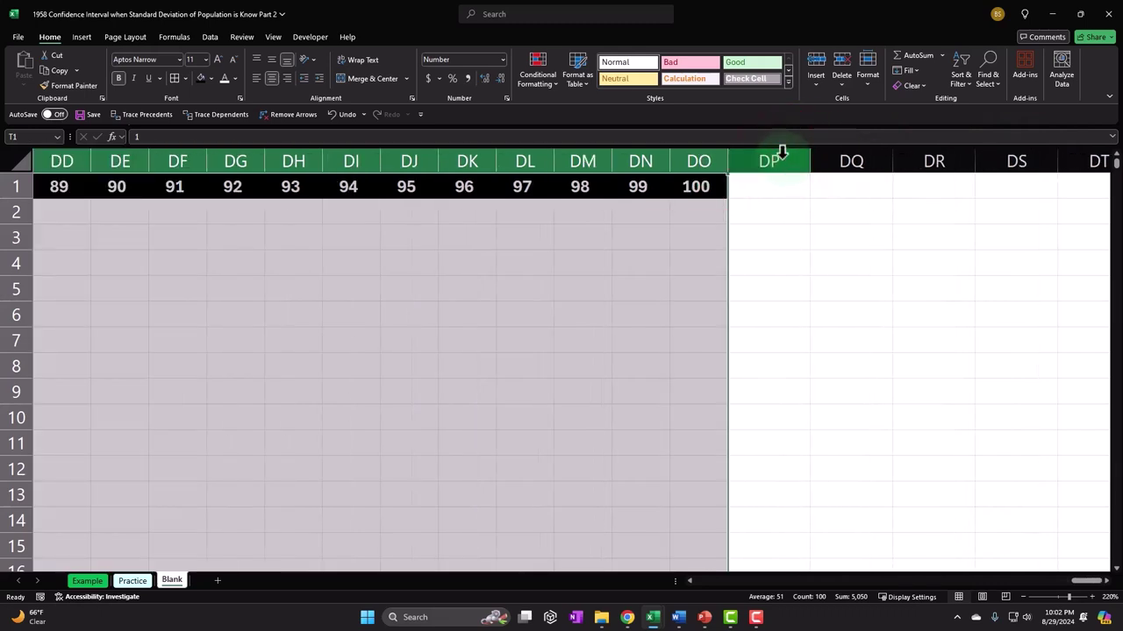
{"action": "key", "text": "Left"}
{"action": "key", "text": "Left"}
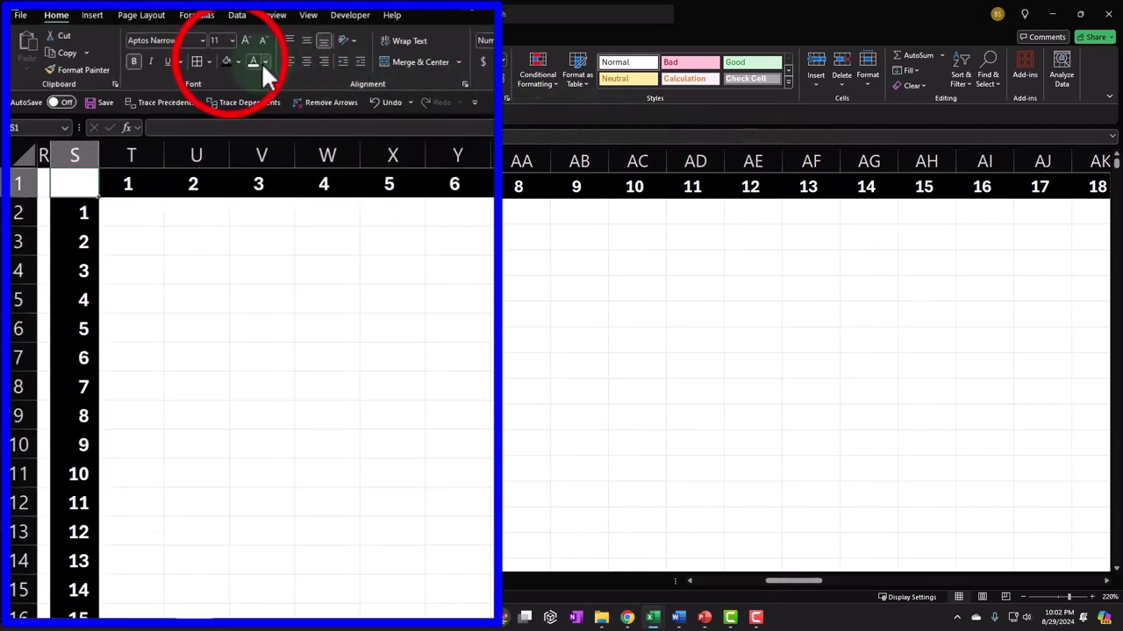
Step: Scroll back left to the red population Data column and select H2
{"action": "left_click", "coordinate": [149, 224]}
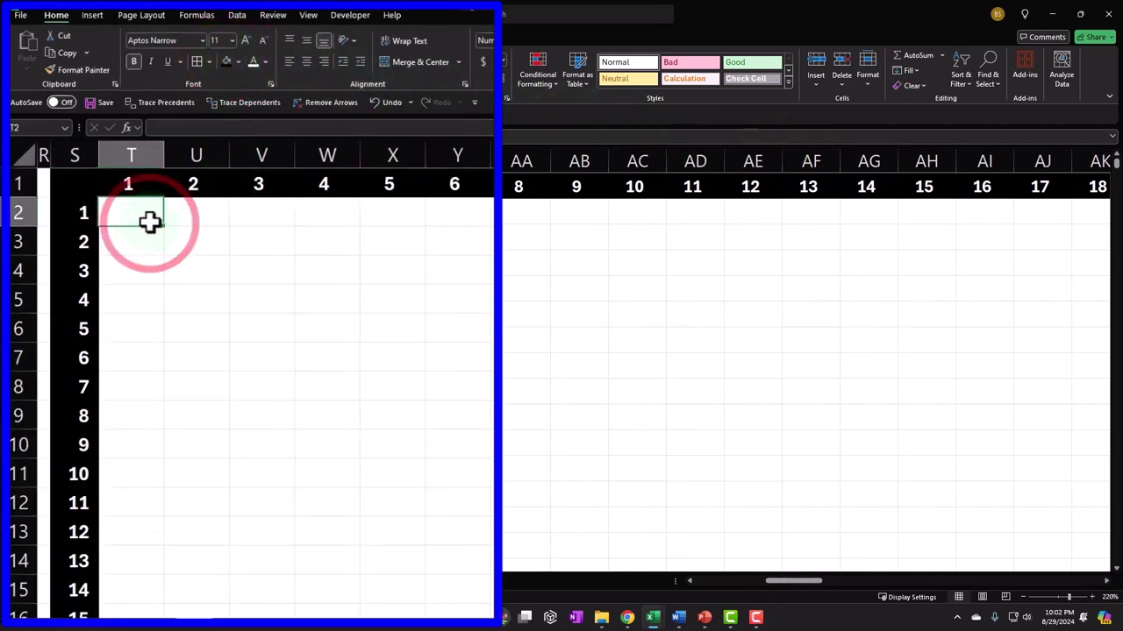
{"action": "key", "text": "Left"}
{"action": "key", "text": "Left"}
{"action": "key", "text": "Left"}
{"action": "key", "text": "Left"}
{"action": "key", "text": "Right"}
{"action": "key", "text": "Right"}
{"action": "key", "text": "Right"}
{"action": "key", "text": "Right"}
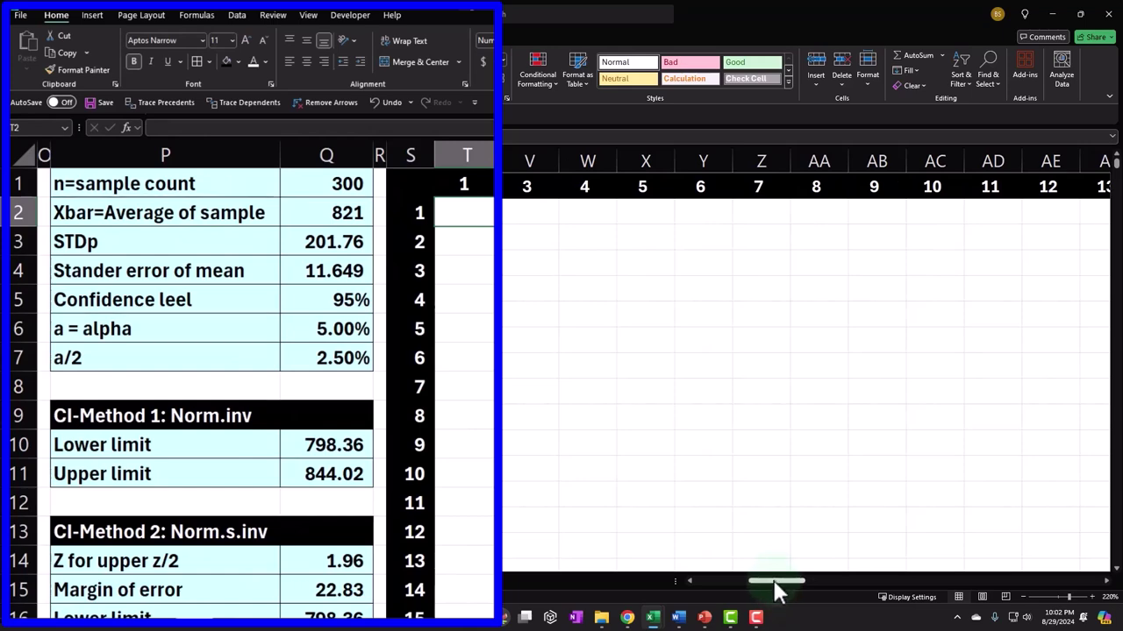
{"action": "left_click_drag", "start_coordinate": [775, 586], "coordinate": [736, 585]}
{"action": "left_click", "coordinate": [308, 212]}
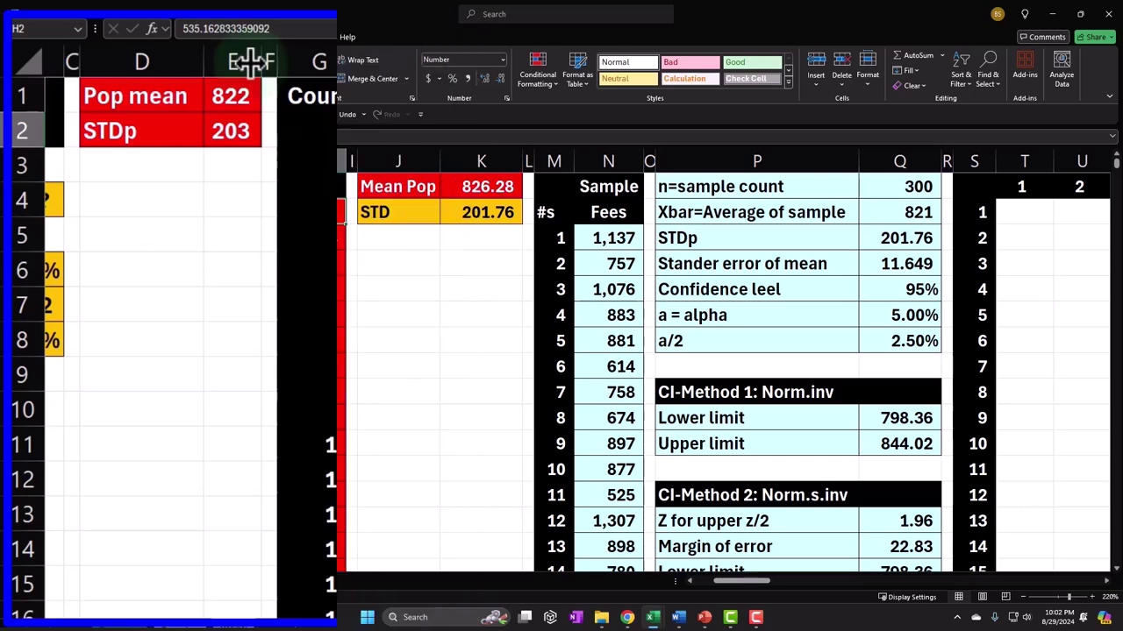
{"action": "left_click", "coordinate": [82, 37]}
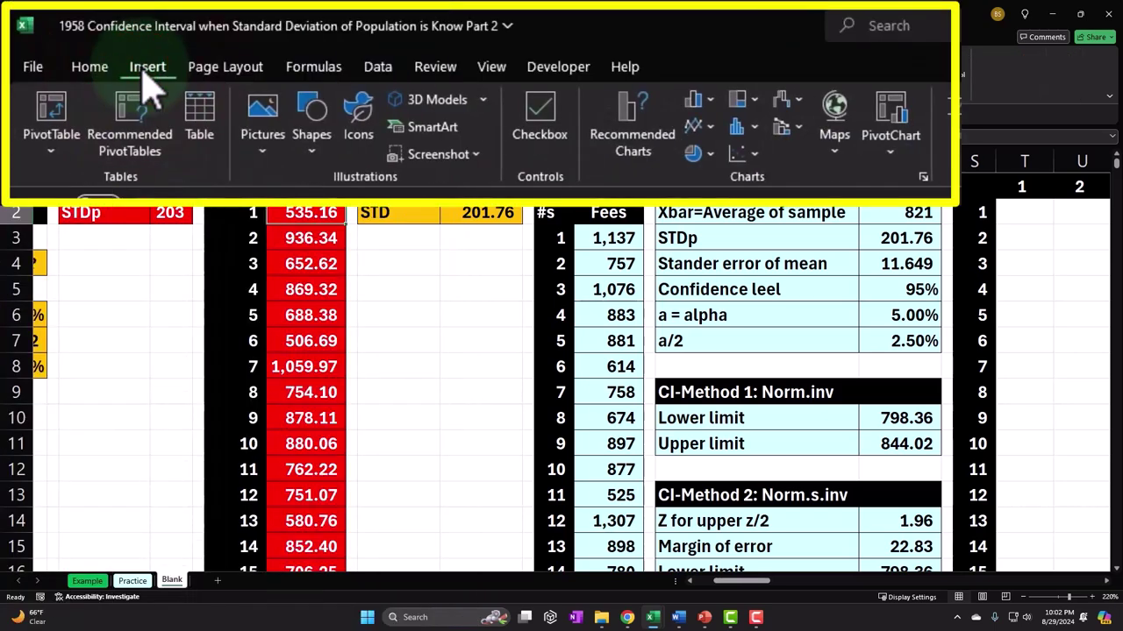
{"action": "left_click", "coordinate": [210, 37]}
{"action": "left_click", "coordinate": [1059, 55]}
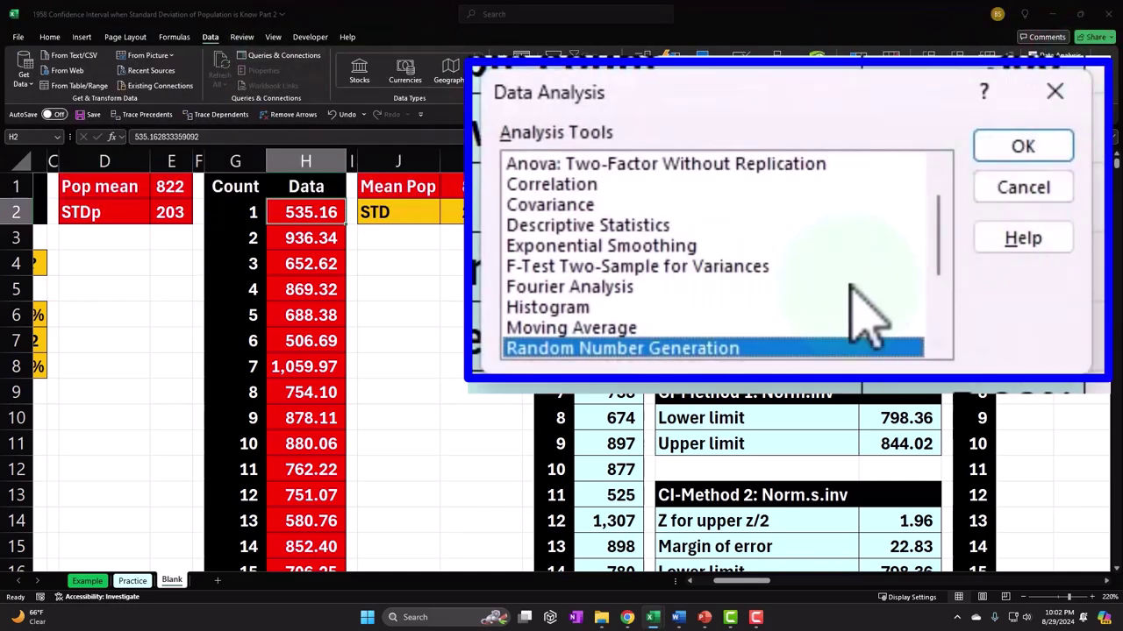
{"action": "scroll", "coordinate": [674, 305], "scroll_direction": "up", "scroll_amount": 1}
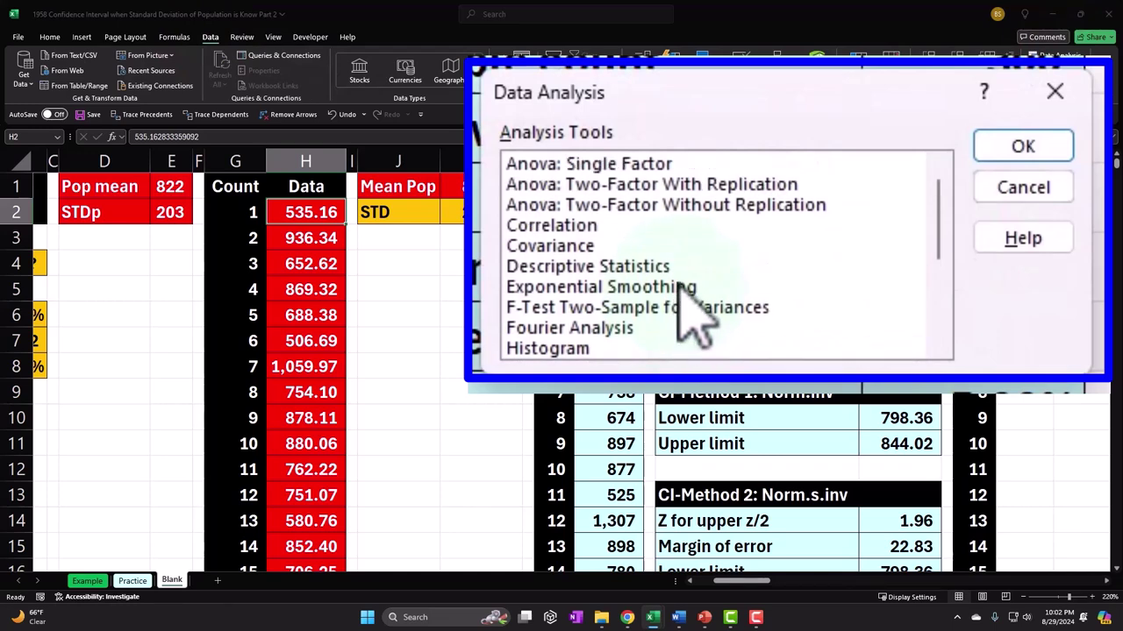
{"action": "scroll", "coordinate": [684, 298], "scroll_direction": "down", "scroll_amount": 1}
{"action": "left_click", "coordinate": [693, 326]}
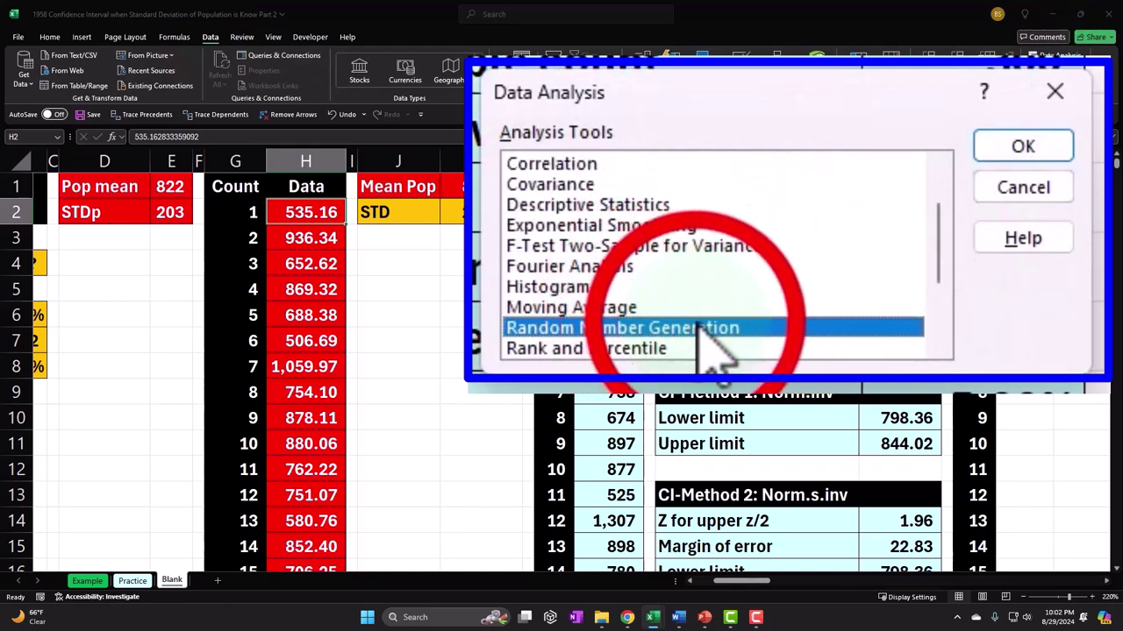
{"action": "left_click", "coordinate": [1022, 146]}
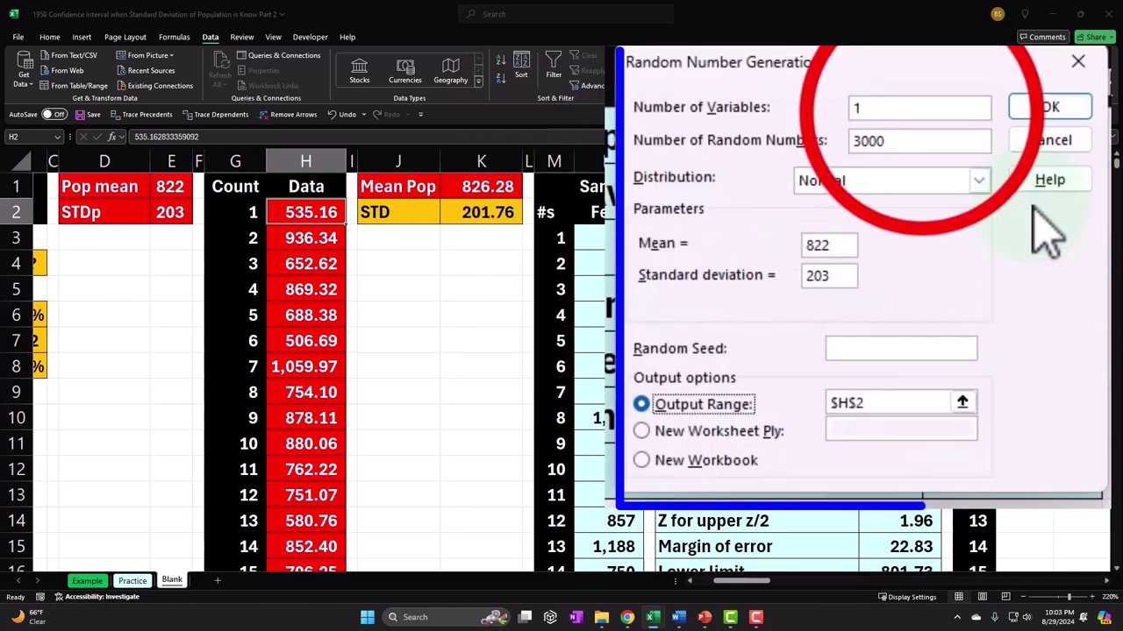
{"action": "left_click", "coordinate": [921, 113]}
{"action": "left_click", "coordinate": [927, 143]}
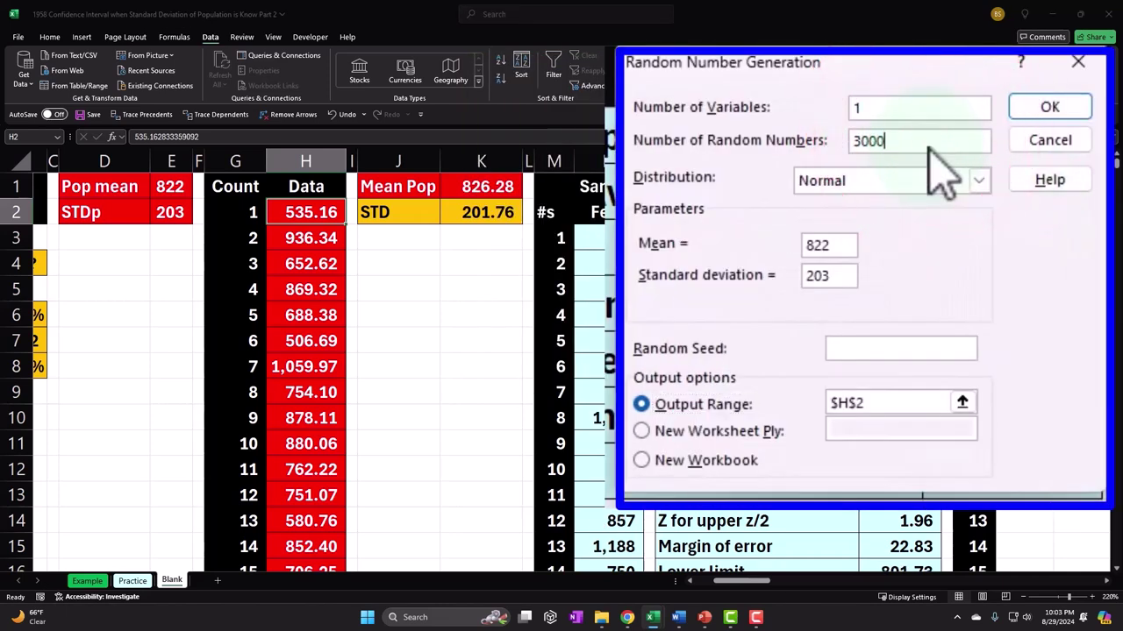
{"action": "left_click", "coordinate": [828, 247]}
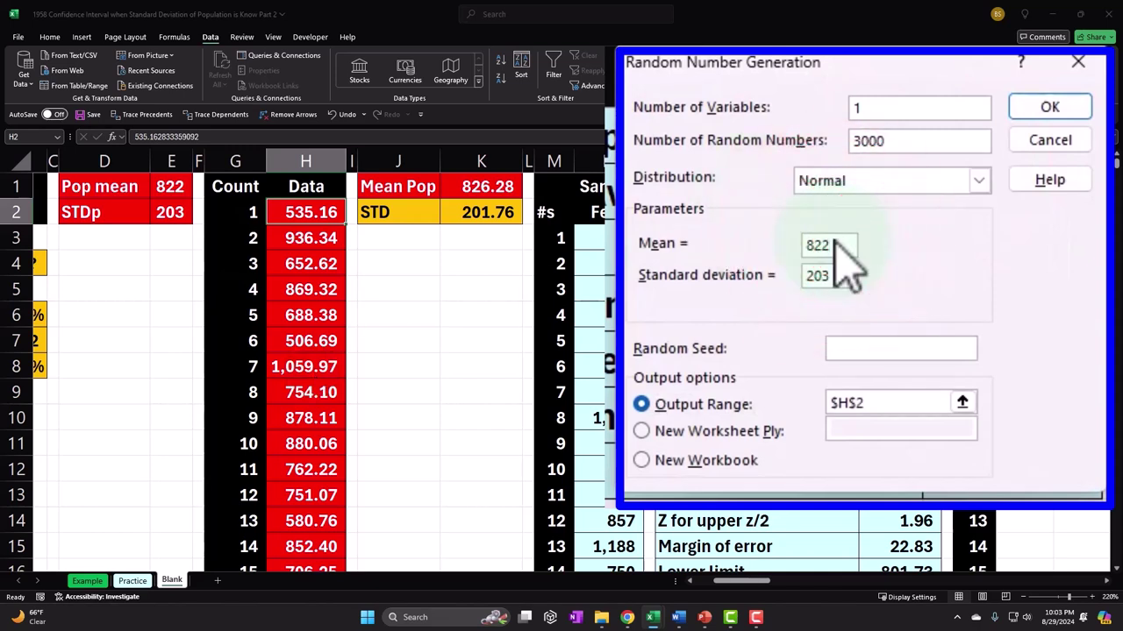
{"action": "left_click", "coordinate": [843, 278]}
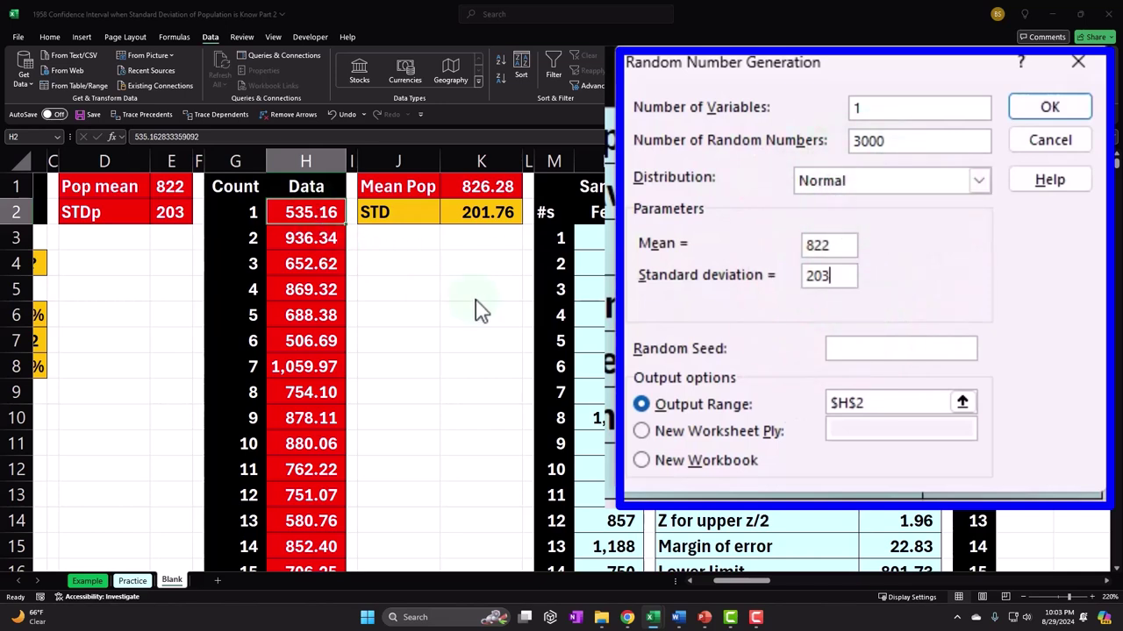
{"action": "left_click", "coordinate": [1049, 138]}
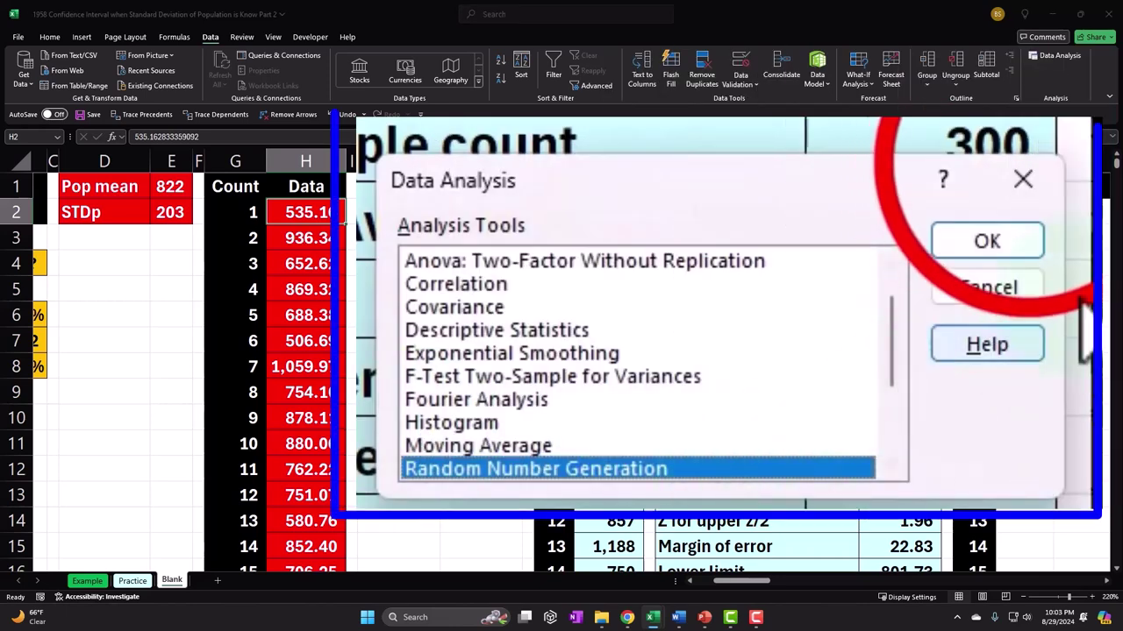
{"action": "left_click", "coordinate": [1023, 179]}
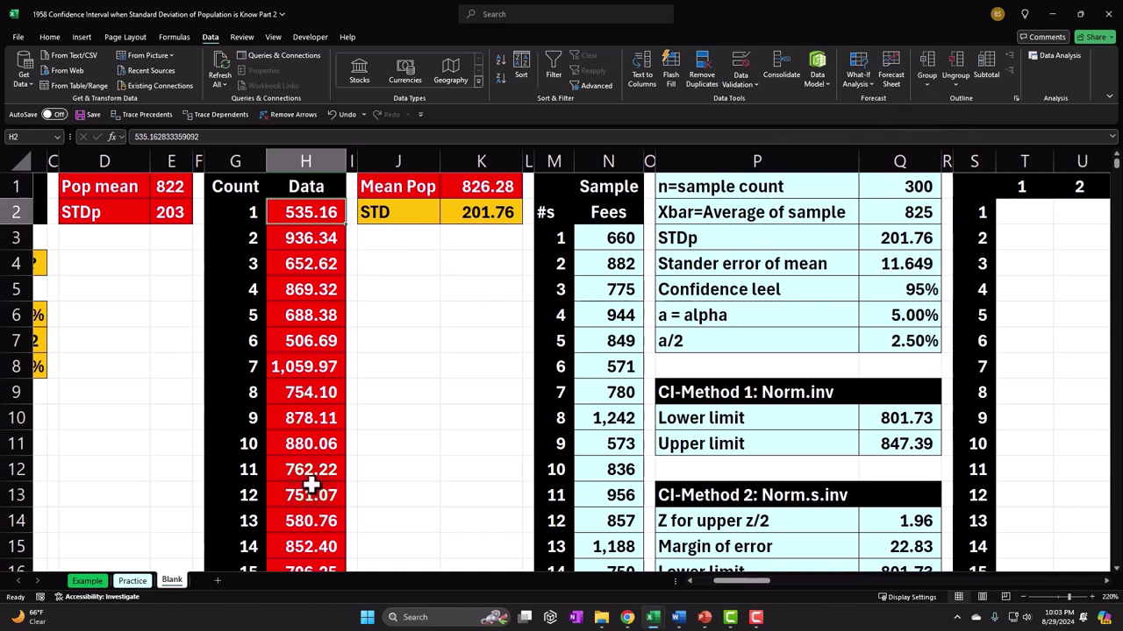
Step: Start T2's formula as =INDEX over the data range H2:H3001
{"action": "left_click", "coordinate": [1025, 213]}
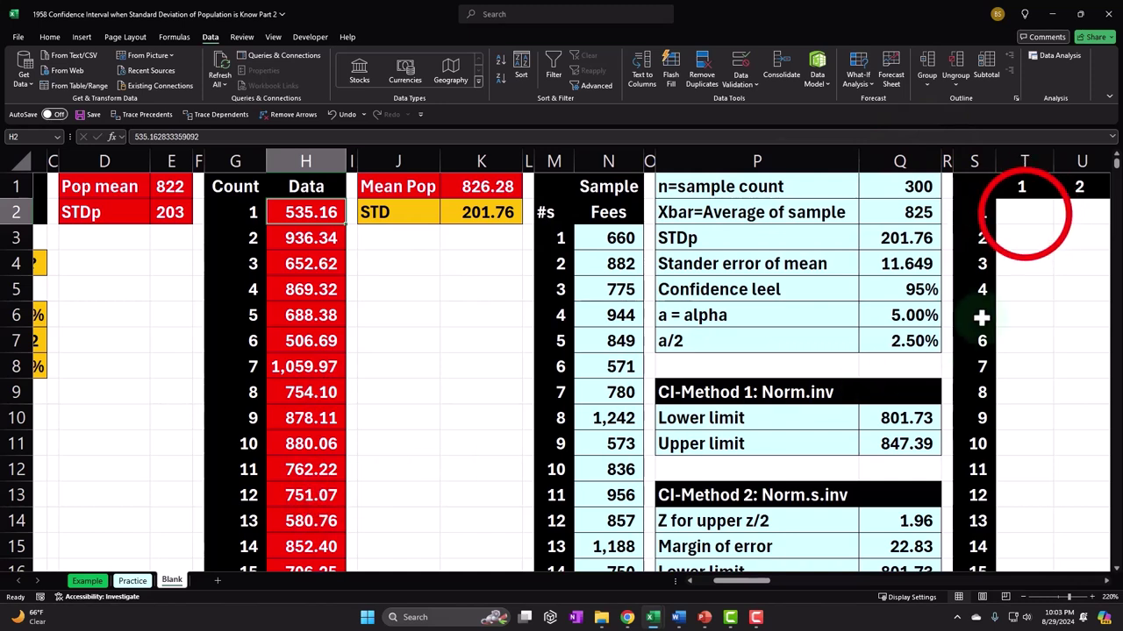
{"action": "scroll", "coordinate": [1024, 213], "scroll_direction": "right", "scroll_amount": 2}
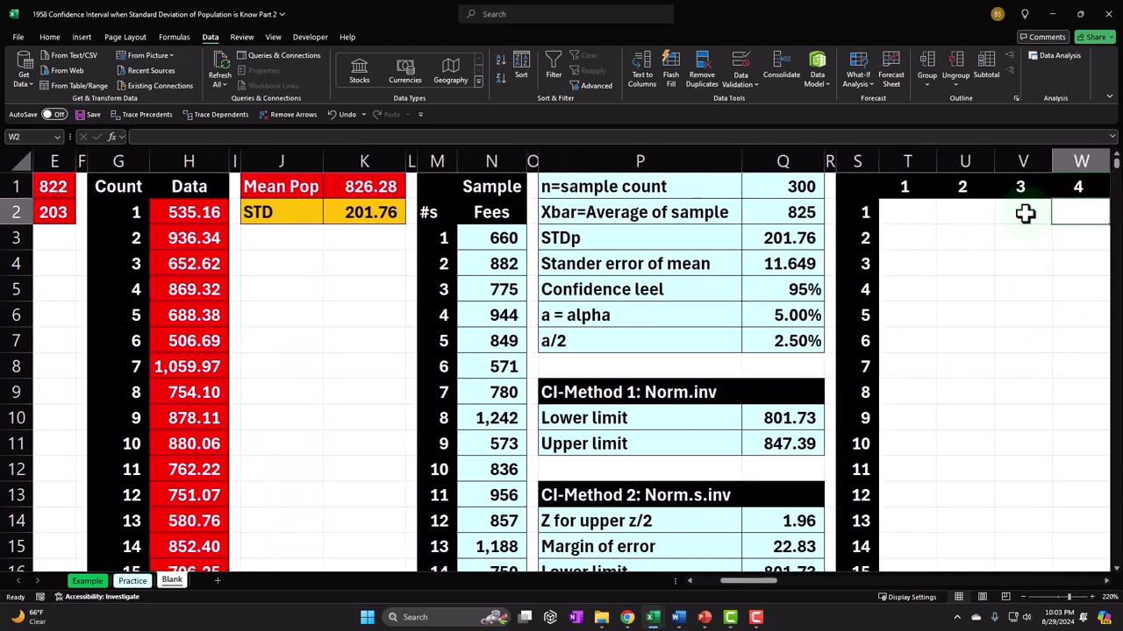
{"action": "type", "text": "=IND"}
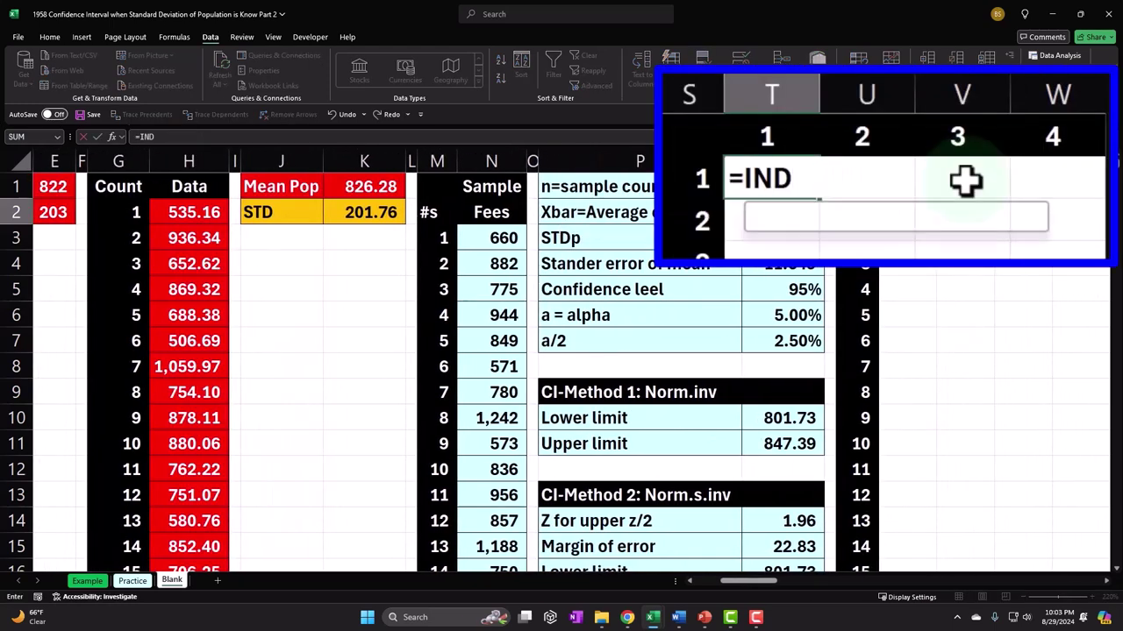
{"action": "key", "text": "Tab"}
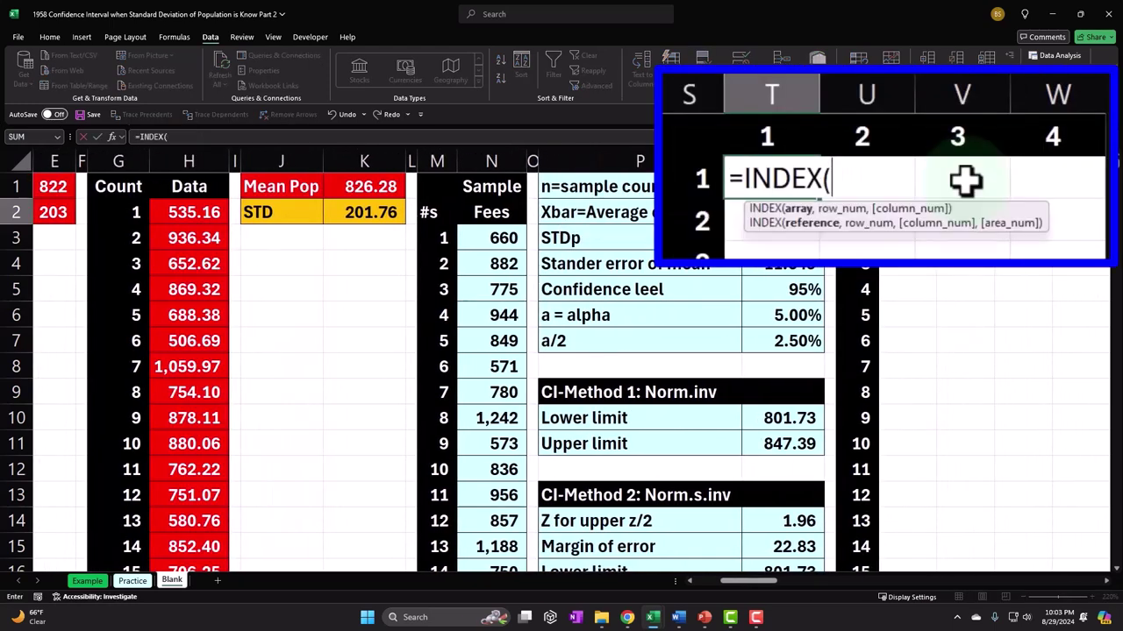
{"action": "left_click", "coordinate": [191, 212]}
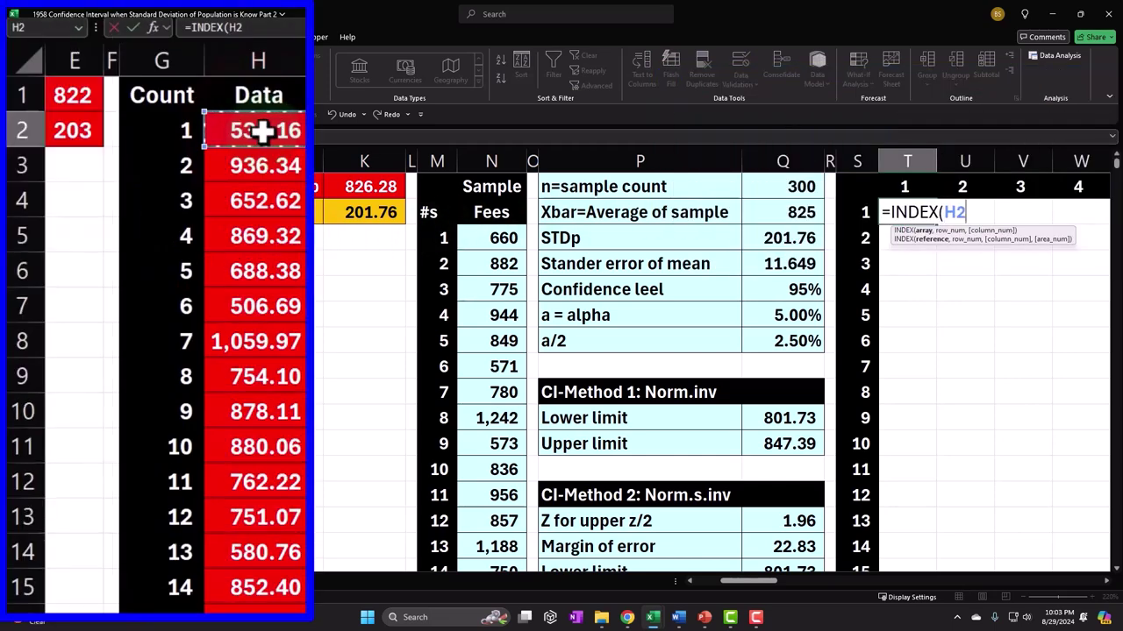
{"action": "key", "text": "ctrl+shift+Down"}
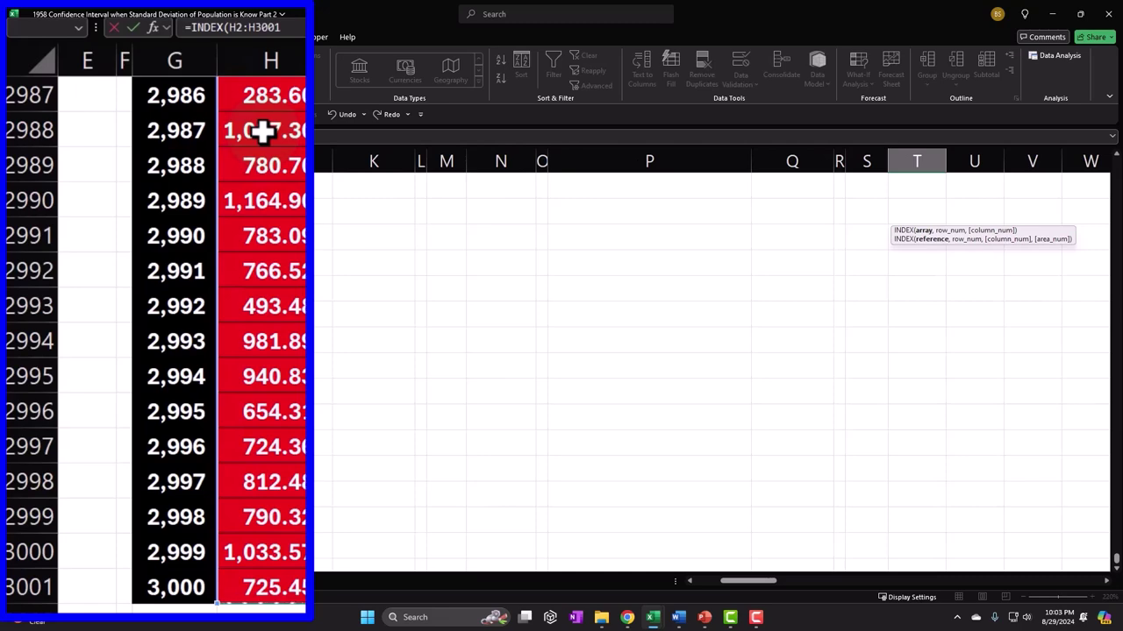
{"action": "key", "text": "ctrl+BackSpace"}
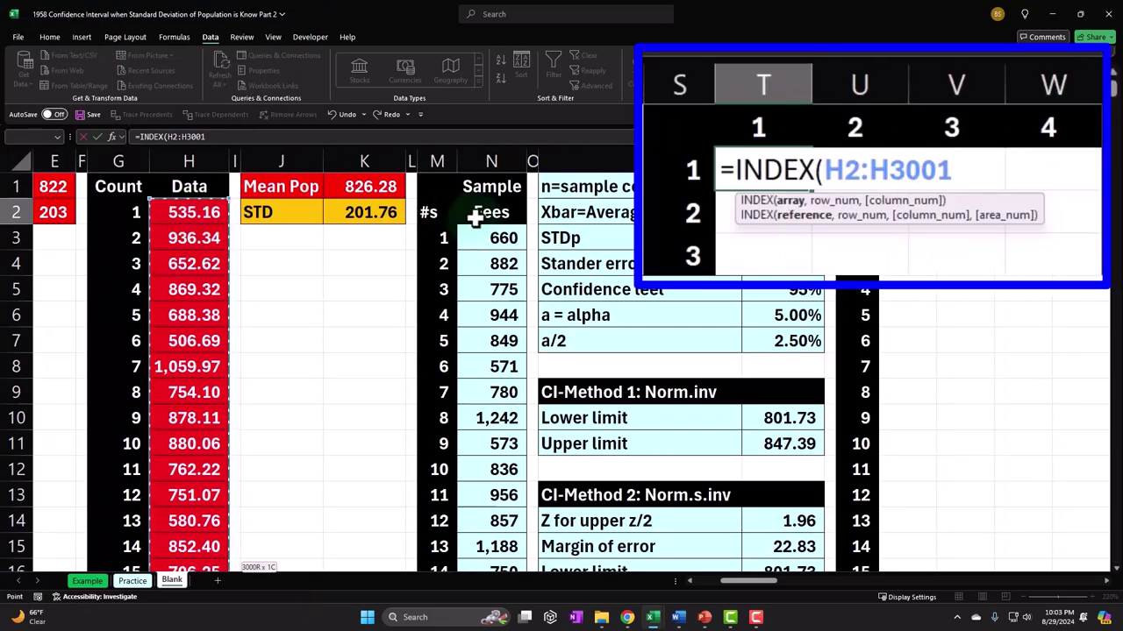
Step: Complete it with RANDBETWEEN(1,3000) and commit, so T2 shows 1,056
{"action": "type", "text": ","}
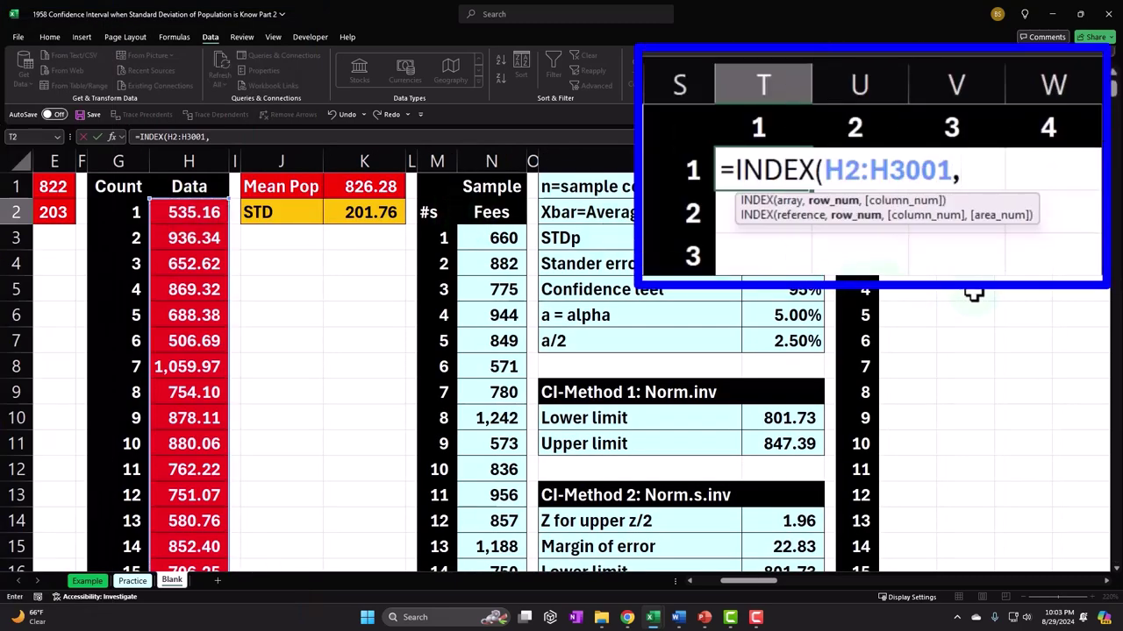
{"action": "type", "text": "RAND"}
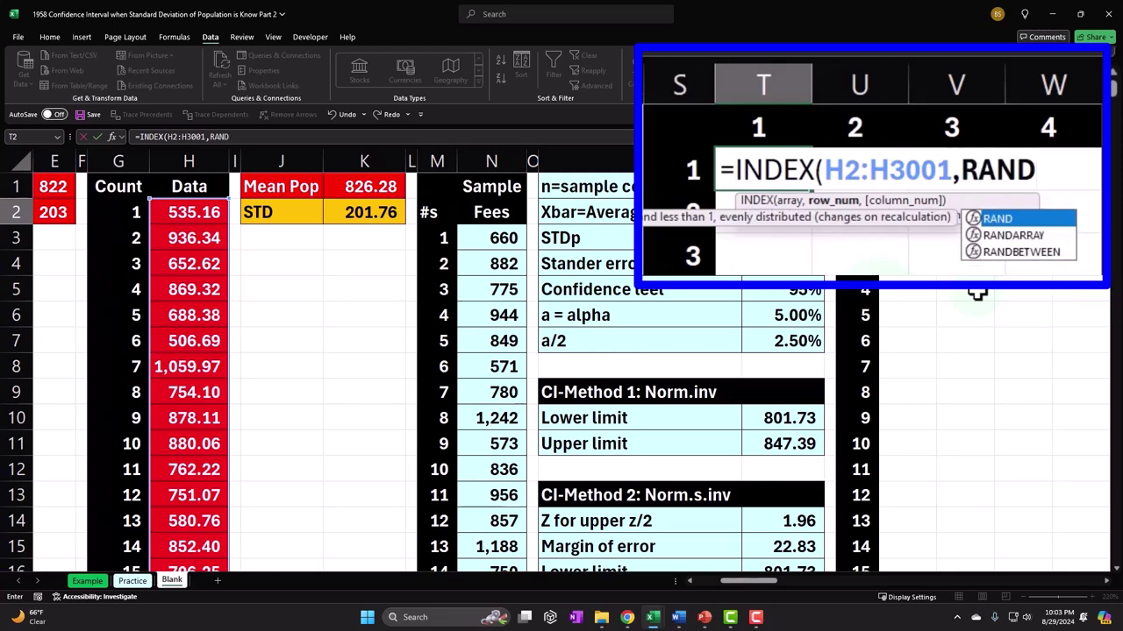
{"action": "double_click", "coordinate": [1008, 235]}
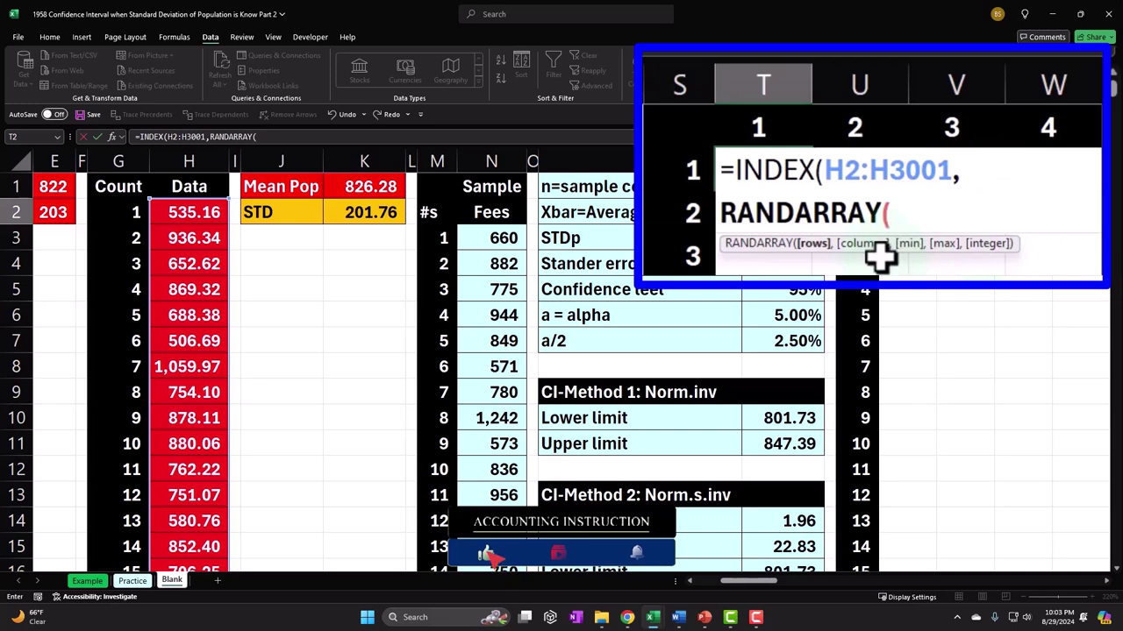
{"action": "key", "text": "BackSpace"}
{"action": "key", "text": "BackSpace"}
{"action": "key", "text": "BackSpace"}
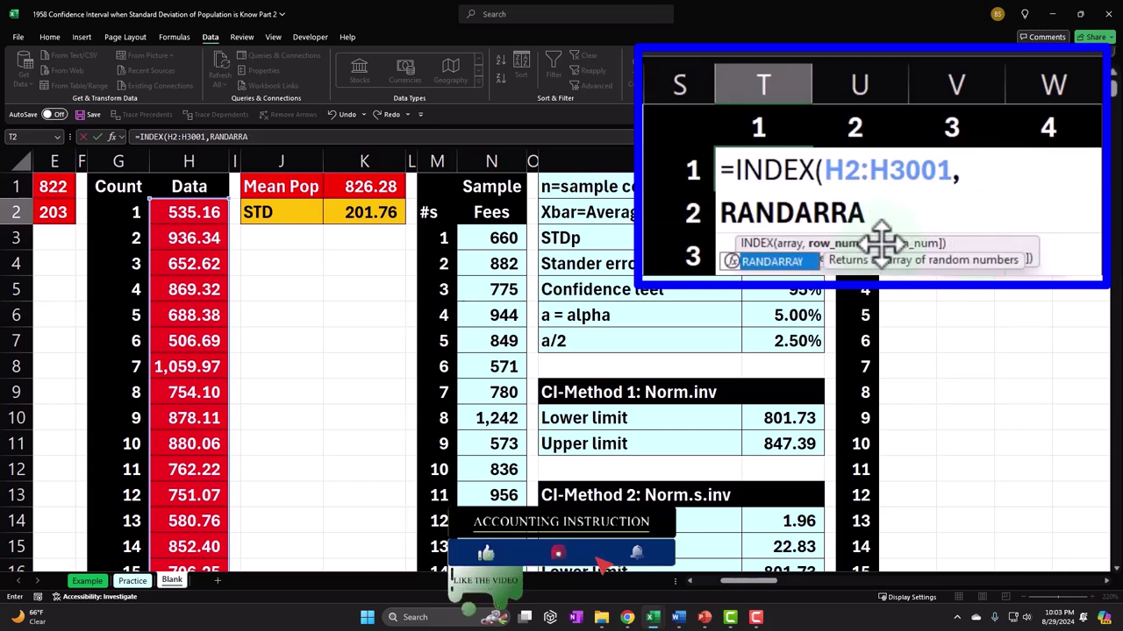
{"action": "key", "text": "BackSpace"}
{"action": "key", "text": "BackSpace"}
{"action": "key", "text": "BackSpace"}
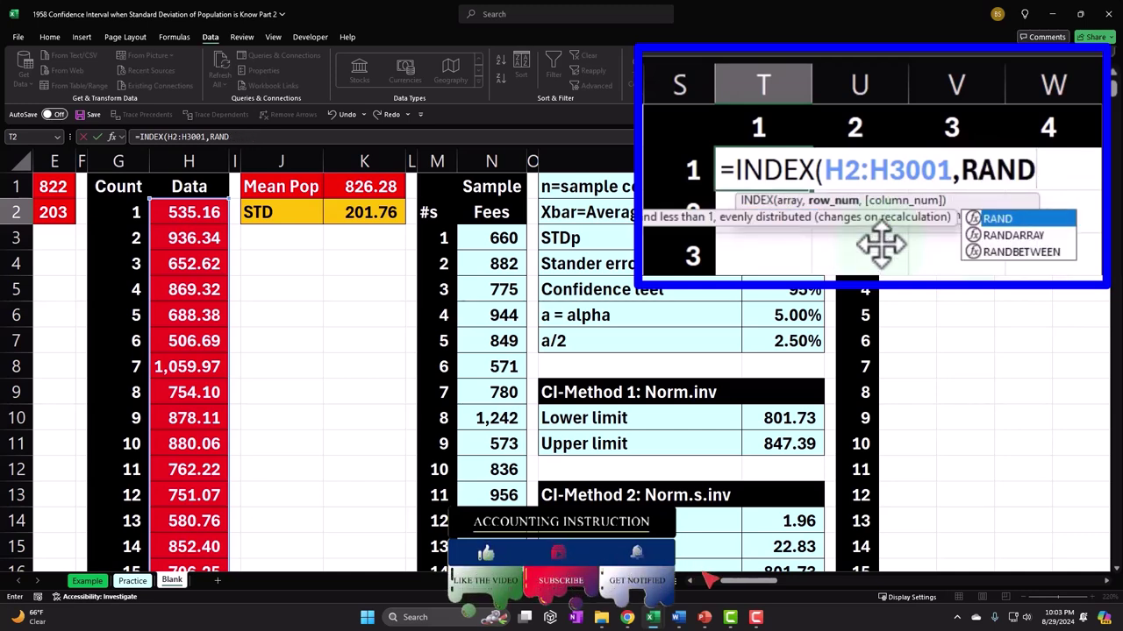
{"action": "type", "text": "B"}
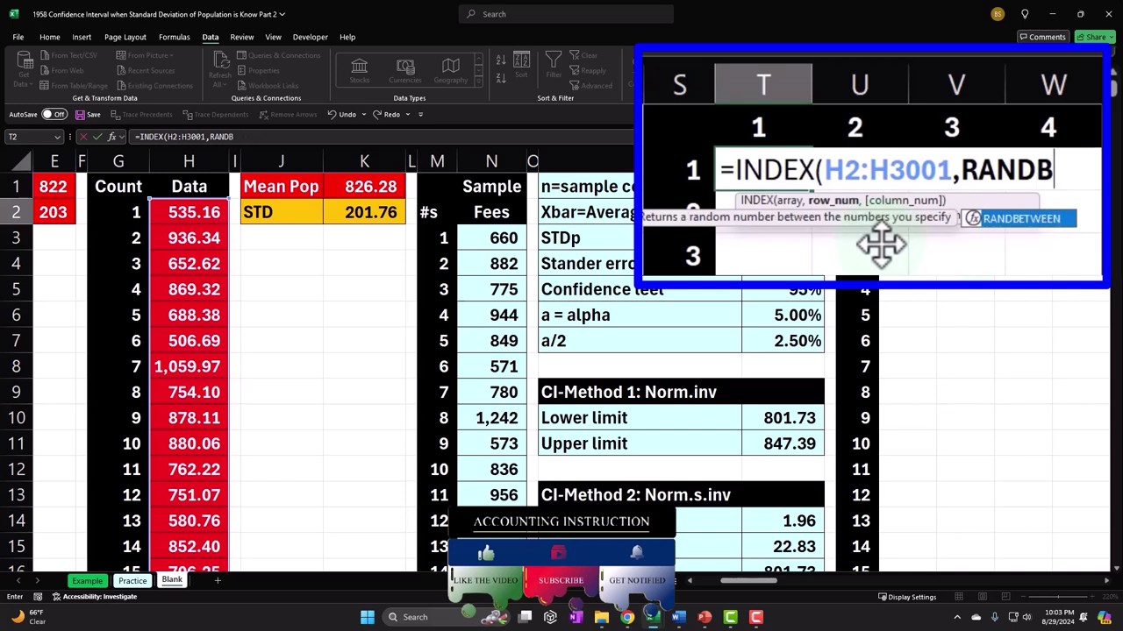
{"action": "key", "text": "Tab"}
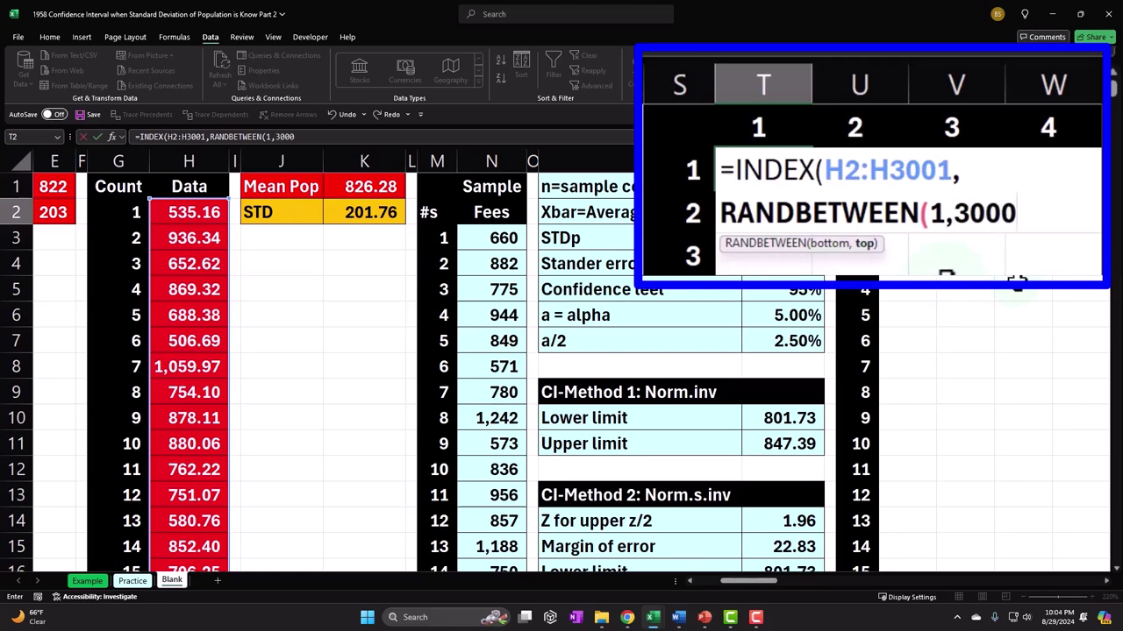
{"action": "type", "text": ")"}
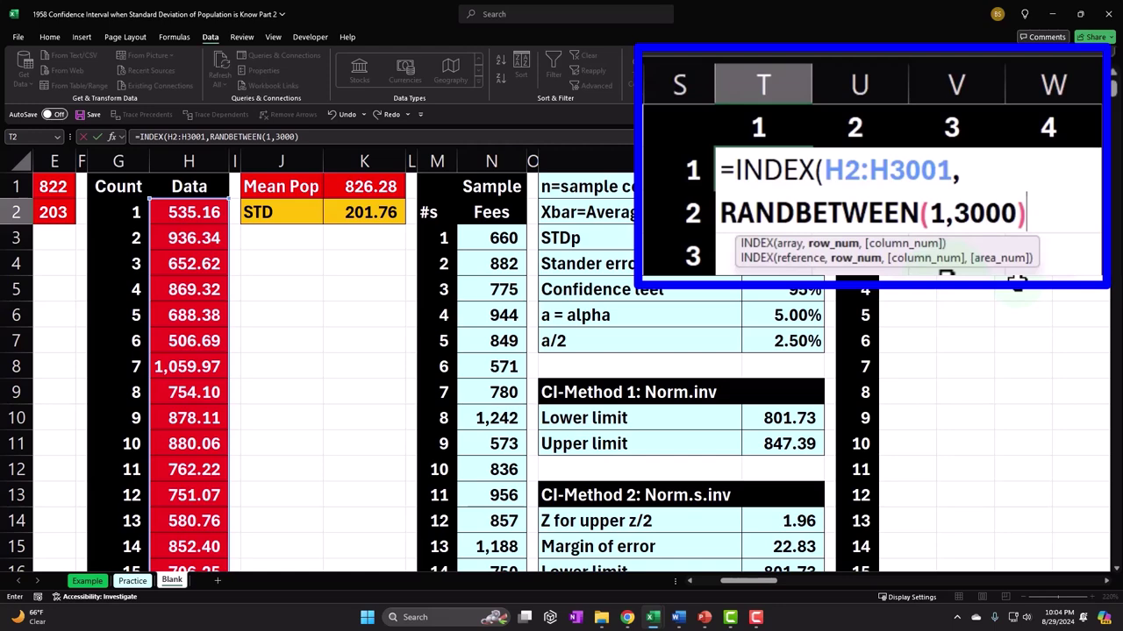
{"action": "type", "text": ")"}
{"action": "key", "text": "Return"}
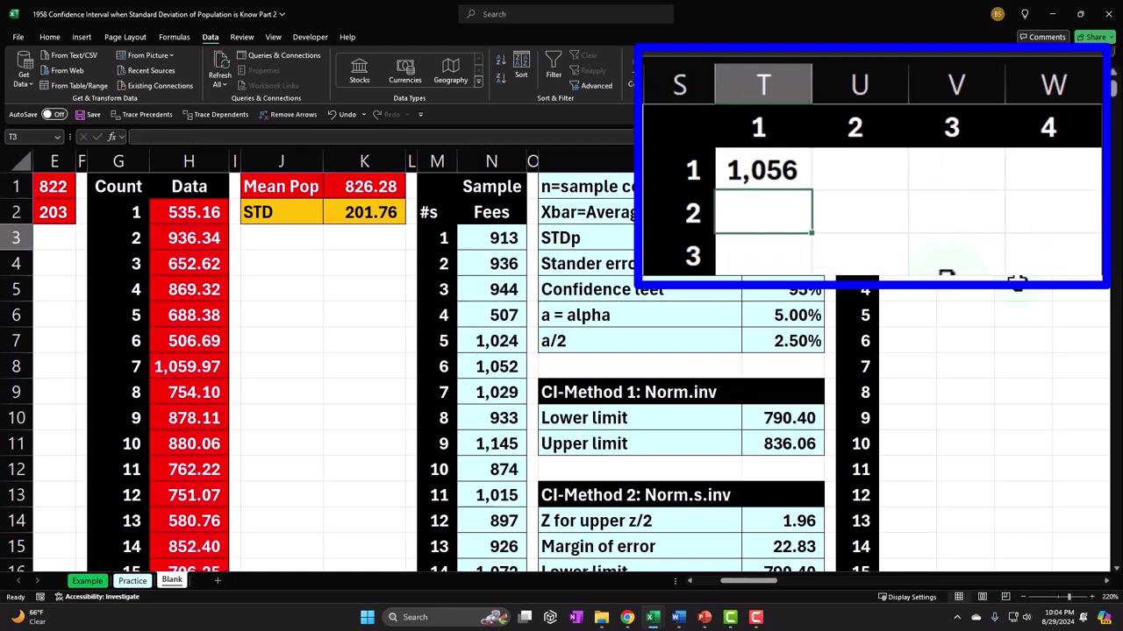
Step: Make the T2 formula's range absolute as $H$2:$H$3001
{"action": "double_click", "coordinate": [761, 171]}
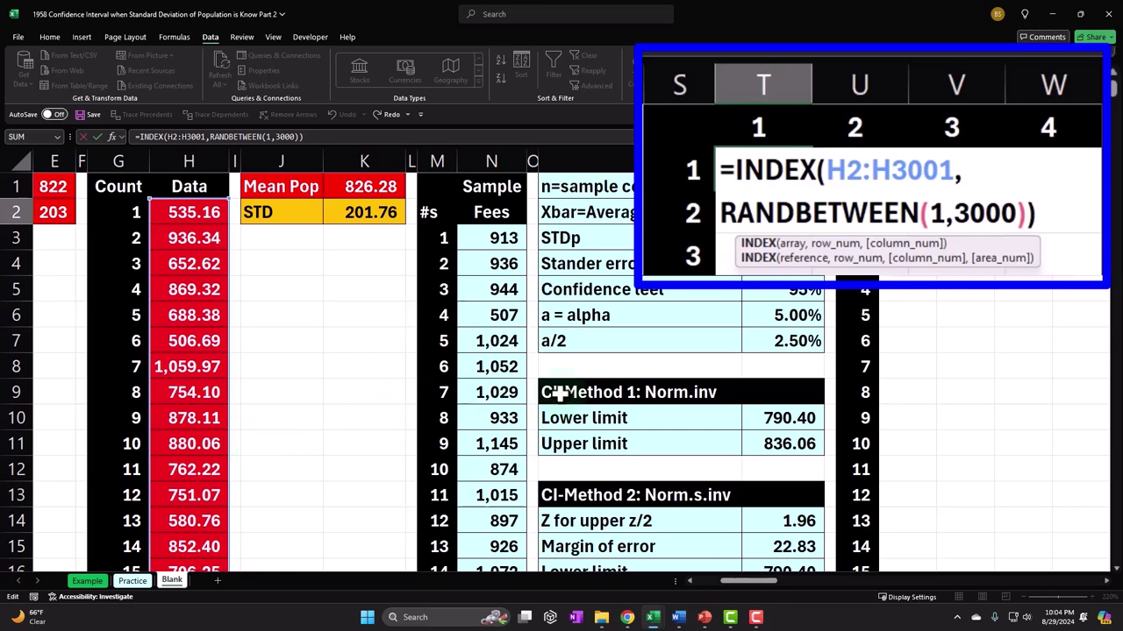
{"action": "left_click", "coordinate": [832, 171]}
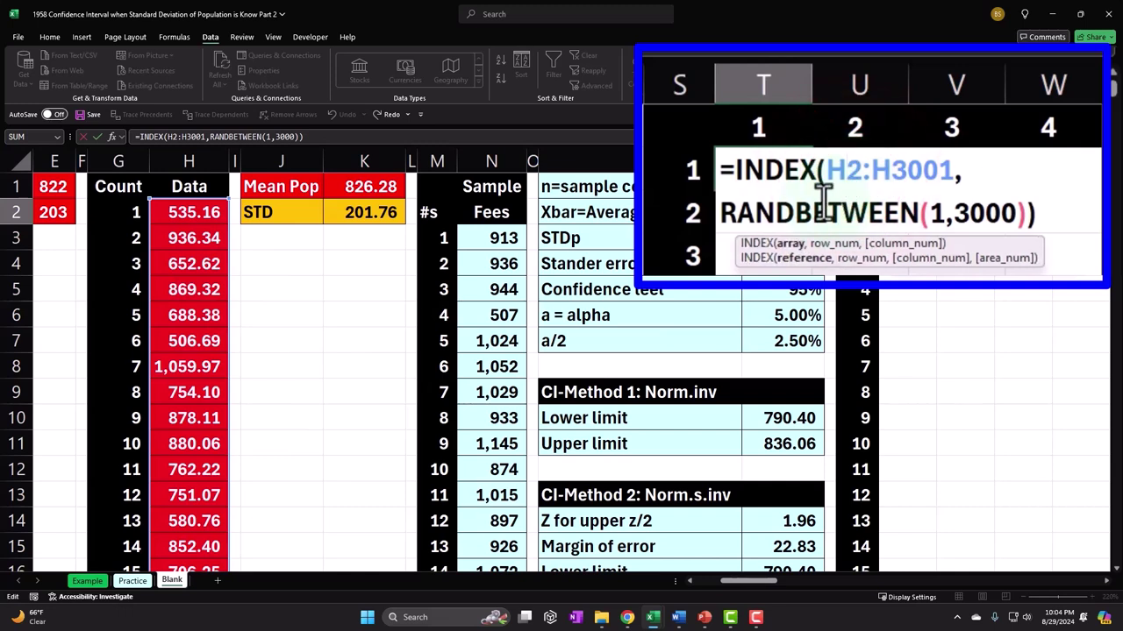
{"action": "key", "text": "F4"}
{"action": "double_click", "coordinate": [952, 170]}
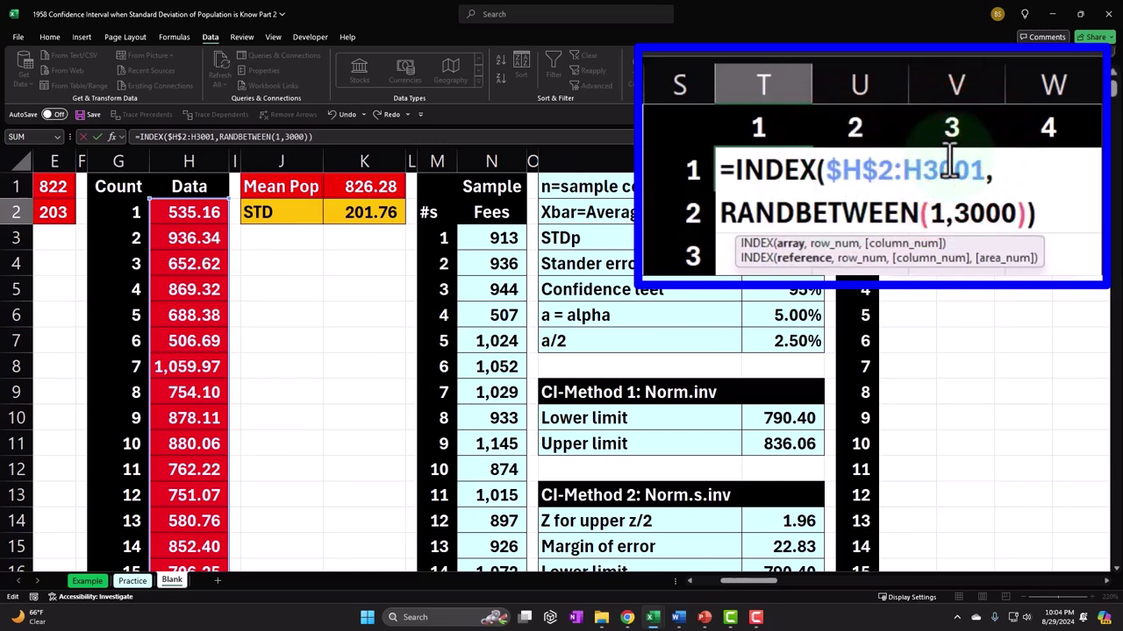
{"action": "key", "text": "F4"}
{"action": "left_click", "coordinate": [947, 220]}
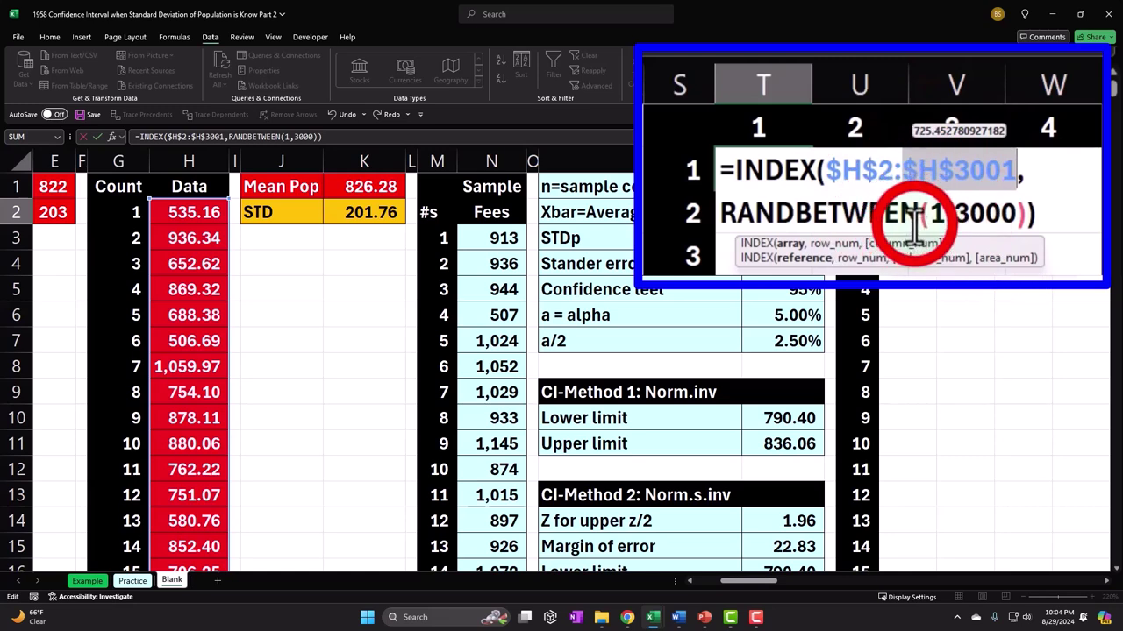
{"action": "key", "text": "Return"}
Step: Copy the T2 formula right to column DO and down 300 rows
{"action": "left_click", "coordinate": [882, 214]}
{"action": "left_click_drag", "start_coordinate": [935, 224], "coordinate": [1020, 227]}
{"action": "left_click_drag", "start_coordinate": [1101, 228], "coordinate": [1017, 230]}
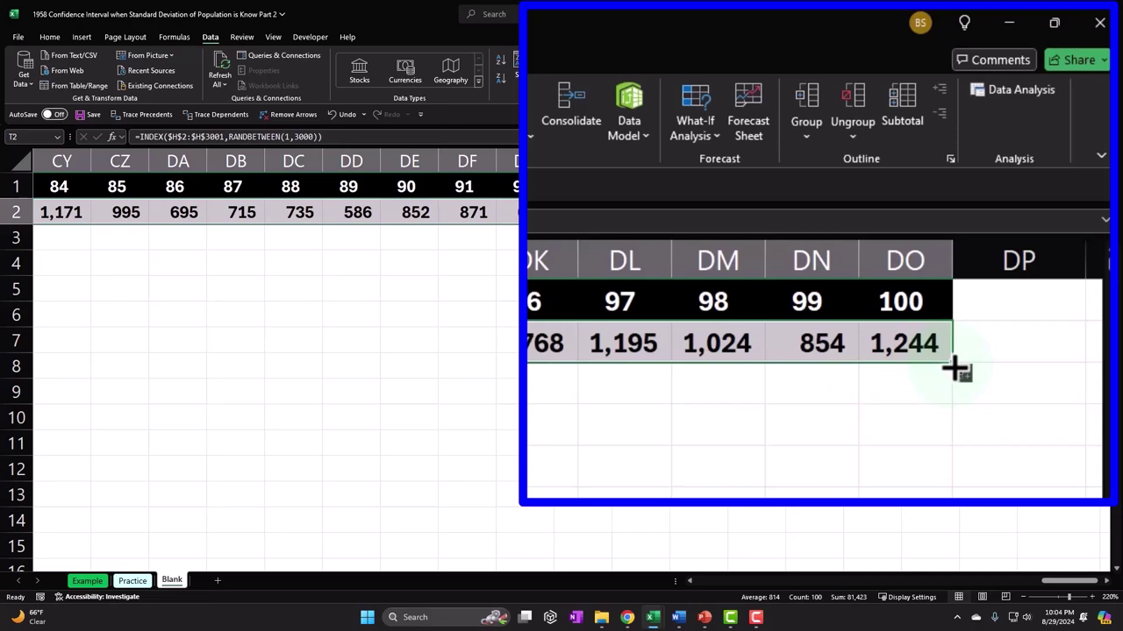
{"action": "double_click", "coordinate": [1018, 225]}
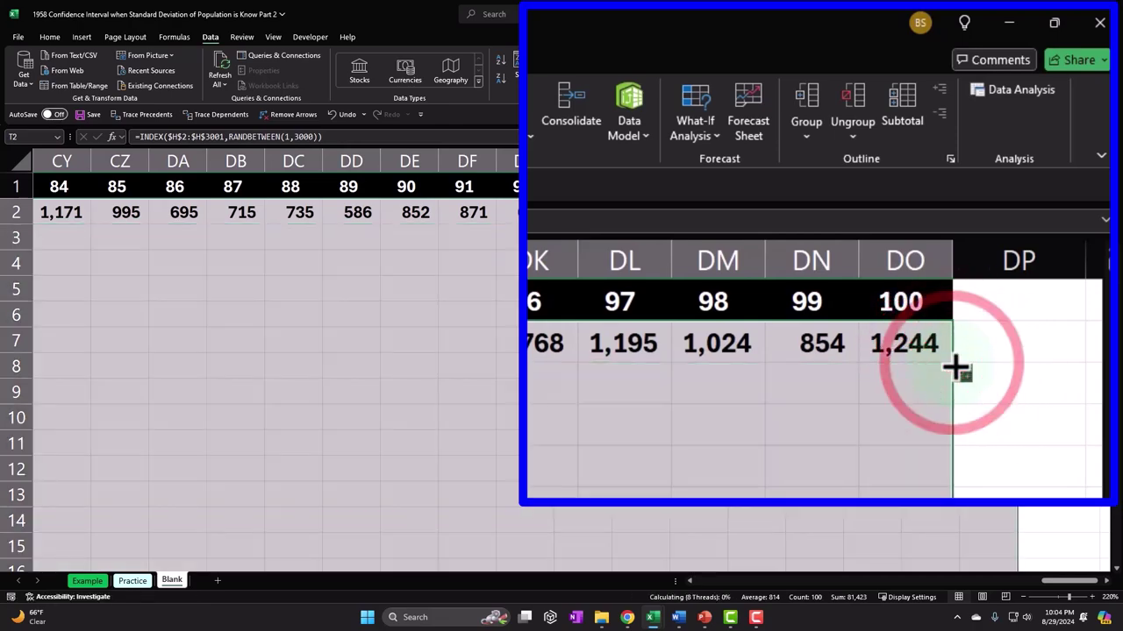
{"action": "left_click_drag", "start_coordinate": [1072, 581], "coordinate": [764, 583]}
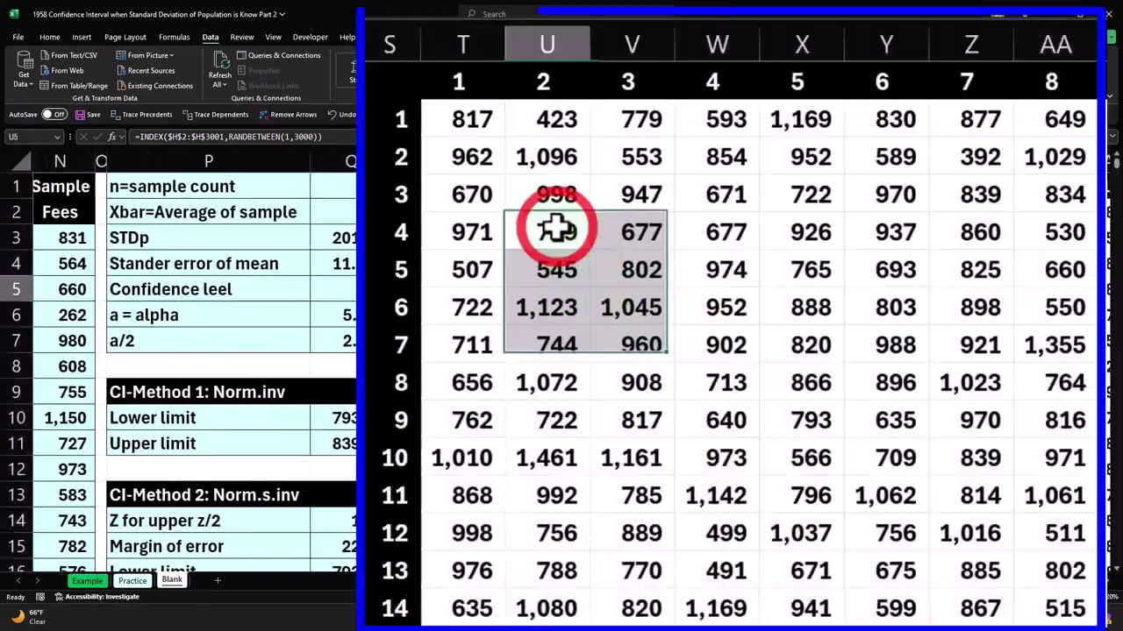
Step: Inspect several grid cells, such as U9 and V8, to confirm they hold the random-pick formula
{"action": "double_click", "coordinate": [539, 288]}
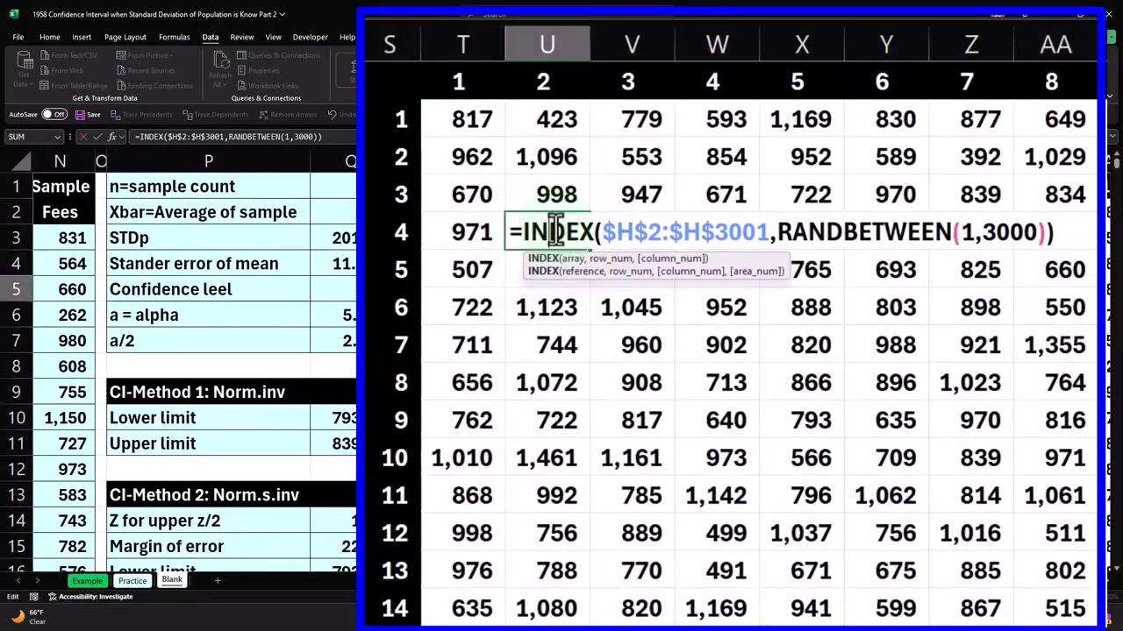
{"action": "left_click", "coordinate": [553, 269]}
{"action": "double_click", "coordinate": [561, 343]}
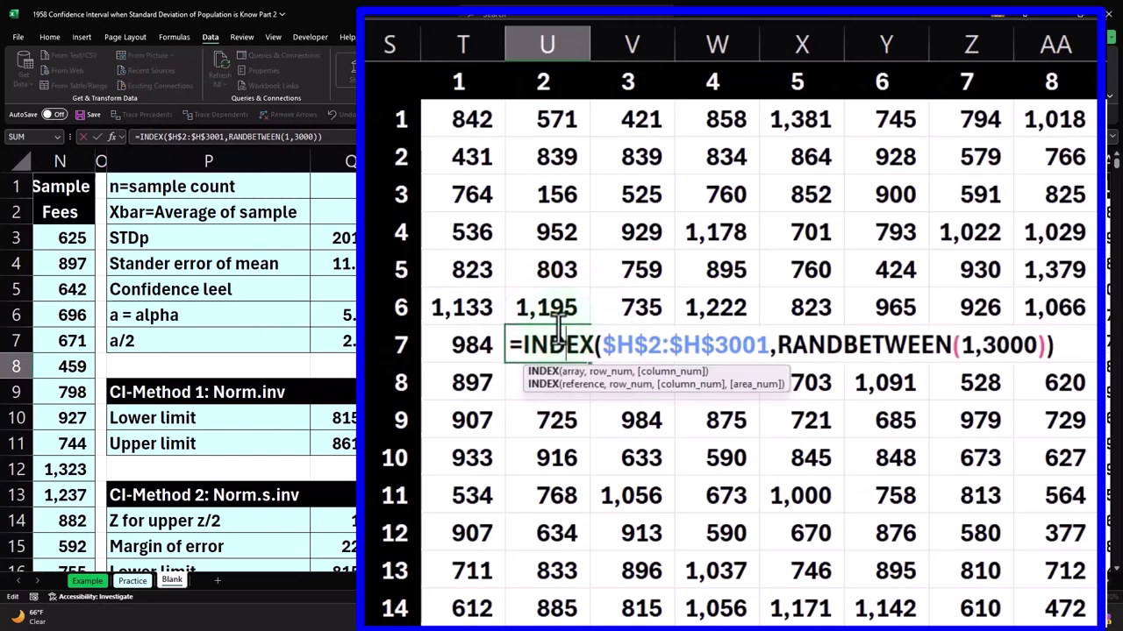
{"action": "left_click", "coordinate": [546, 383]}
{"action": "double_click", "coordinate": [553, 382]}
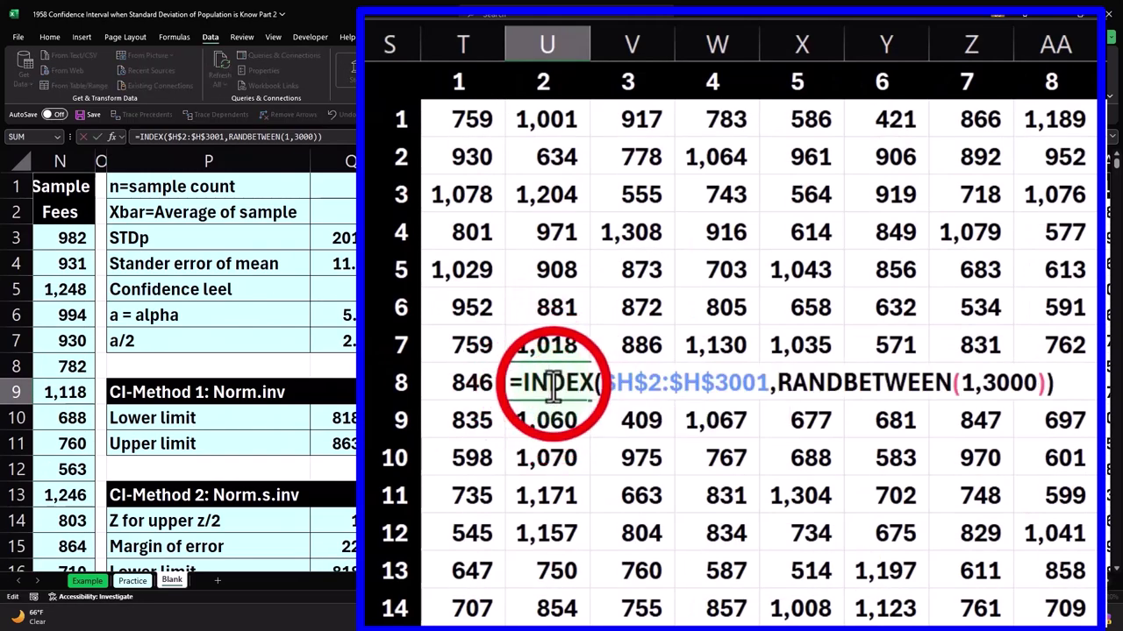
{"action": "key", "text": "Return"}
{"action": "left_click", "coordinate": [551, 383]}
{"action": "double_click", "coordinate": [551, 382]}
{"action": "key", "text": "Return"}
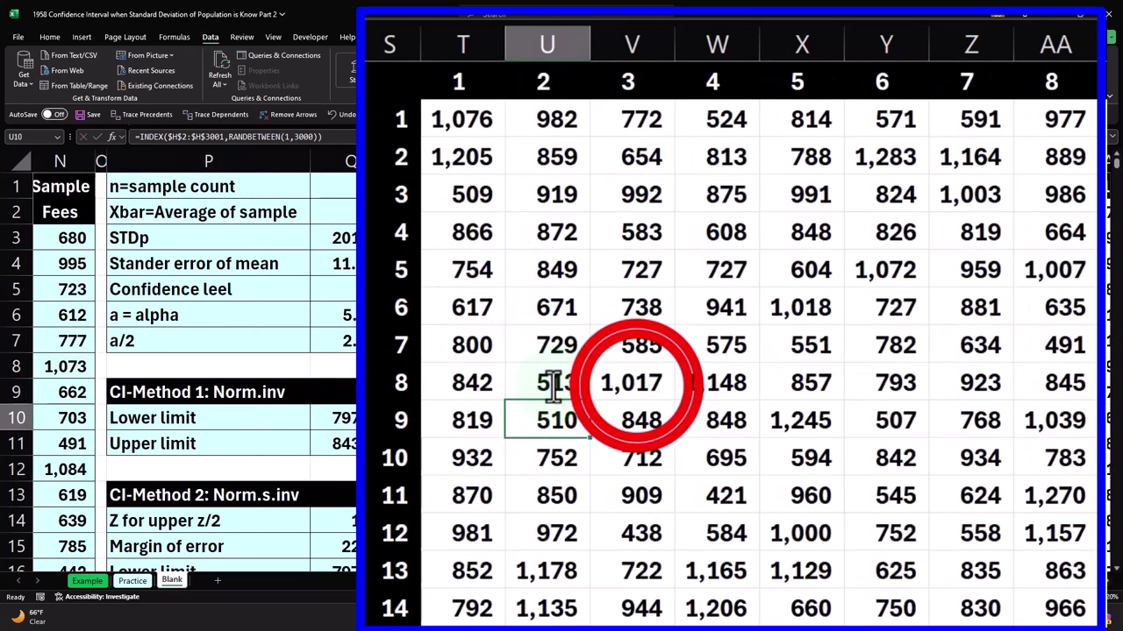
{"action": "double_click", "coordinate": [636, 385]}
{"action": "key", "text": "Return"}
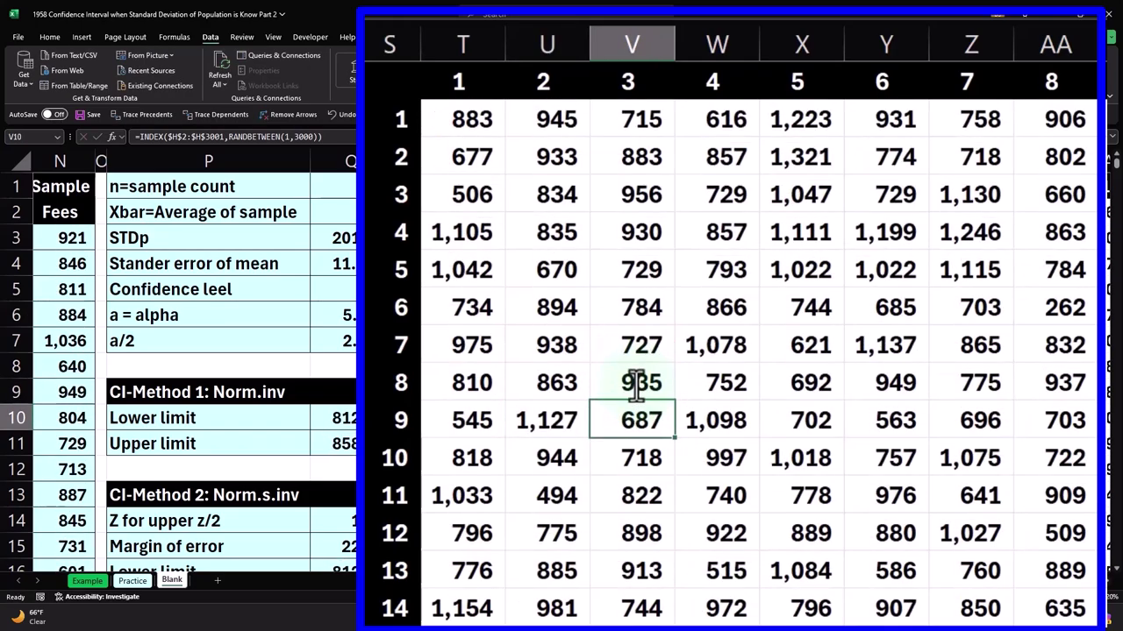
Step: Select the full grid from T2 across to DO and down 300 rows, with Home borders showing
{"action": "key", "text": "ctrl+shift+Down"}
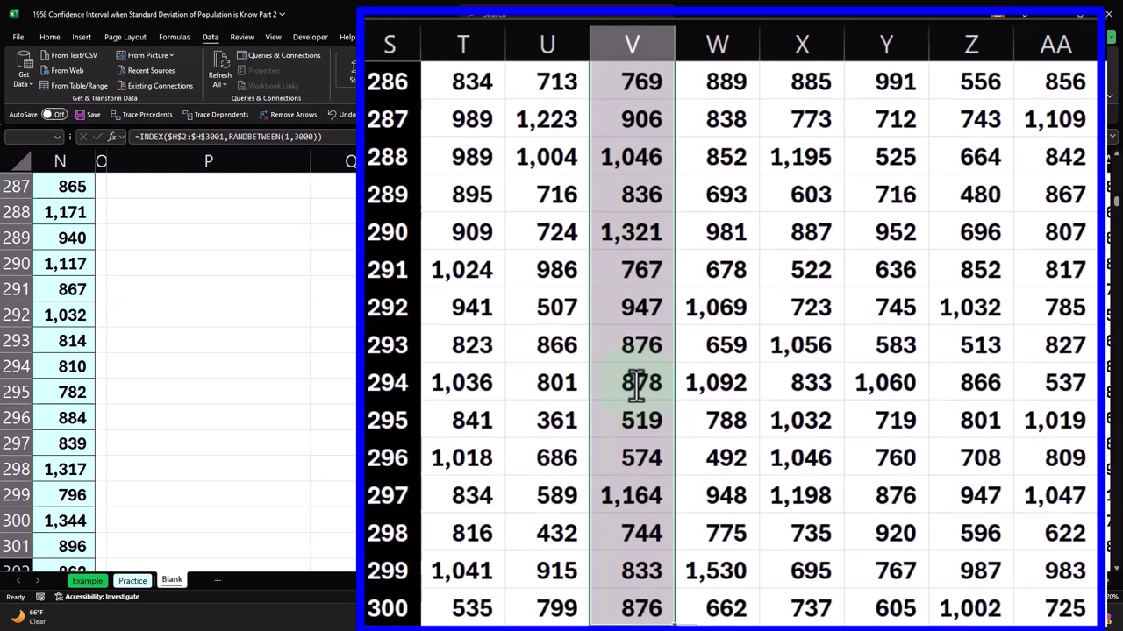
{"action": "scroll", "coordinate": [636, 384], "scroll_direction": "up", "scroll_amount": 20}
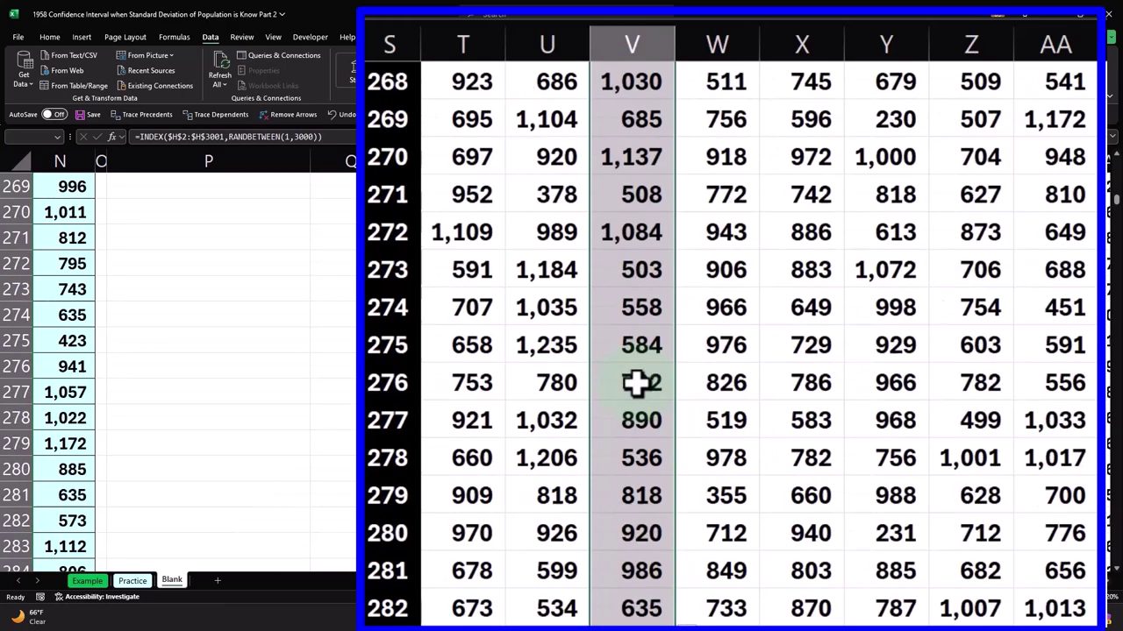
{"action": "scroll", "coordinate": [599, 332], "scroll_direction": "up", "scroll_amount": 7}
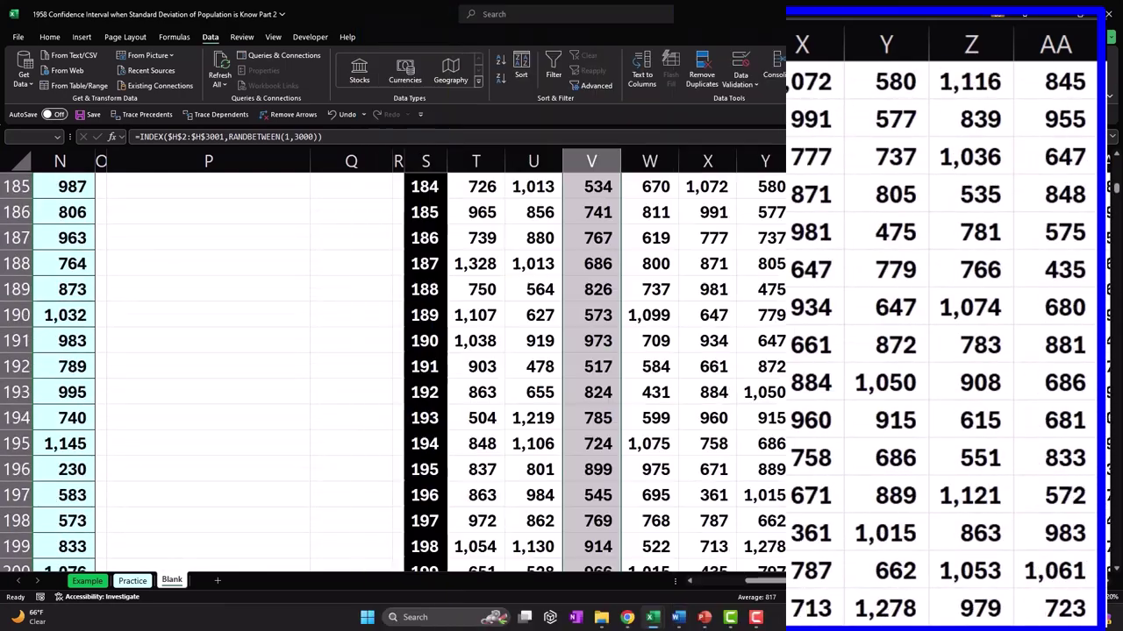
{"action": "left_click_drag", "start_coordinate": [1113, 187], "coordinate": [1109, 162]}
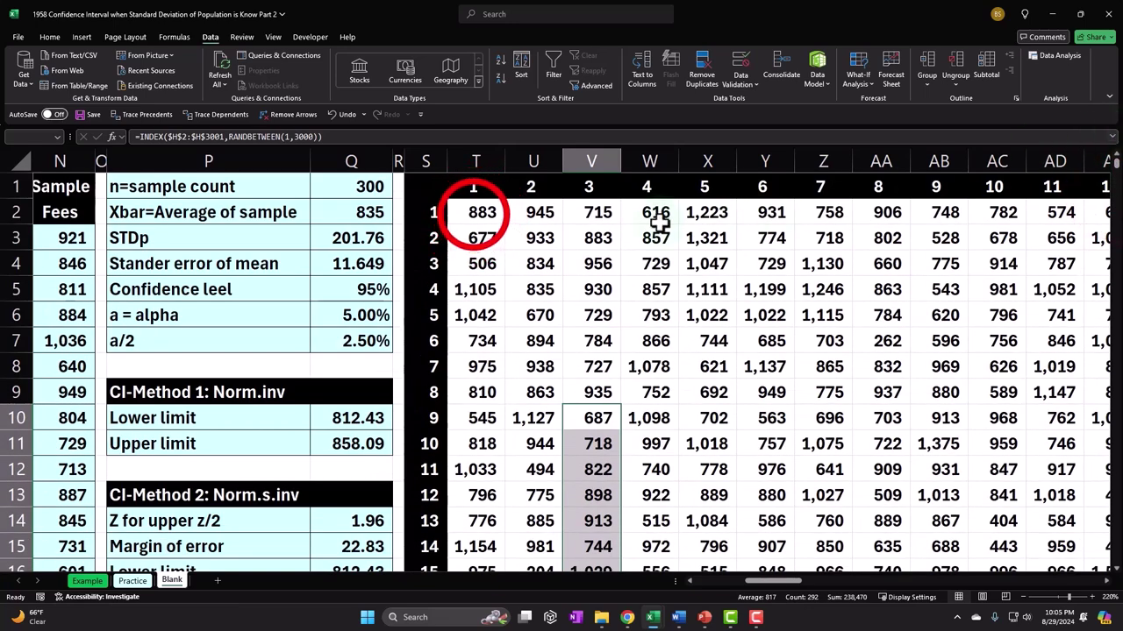
{"action": "left_click", "coordinate": [474, 214]}
{"action": "key", "text": "shift+Right"}
{"action": "key", "text": "shift+Right"}
{"action": "key", "text": "shift+Right"}
{"action": "key", "text": "shift+Right"}
{"action": "key", "text": "shift+Right"}
{"action": "key", "text": "shift+Right"}
{"action": "key", "text": "shift+Right"}
{"action": "key", "text": "shift+Right"}
{"action": "key", "text": "shift+Right"}
{"action": "key", "text": "shift+Right"}
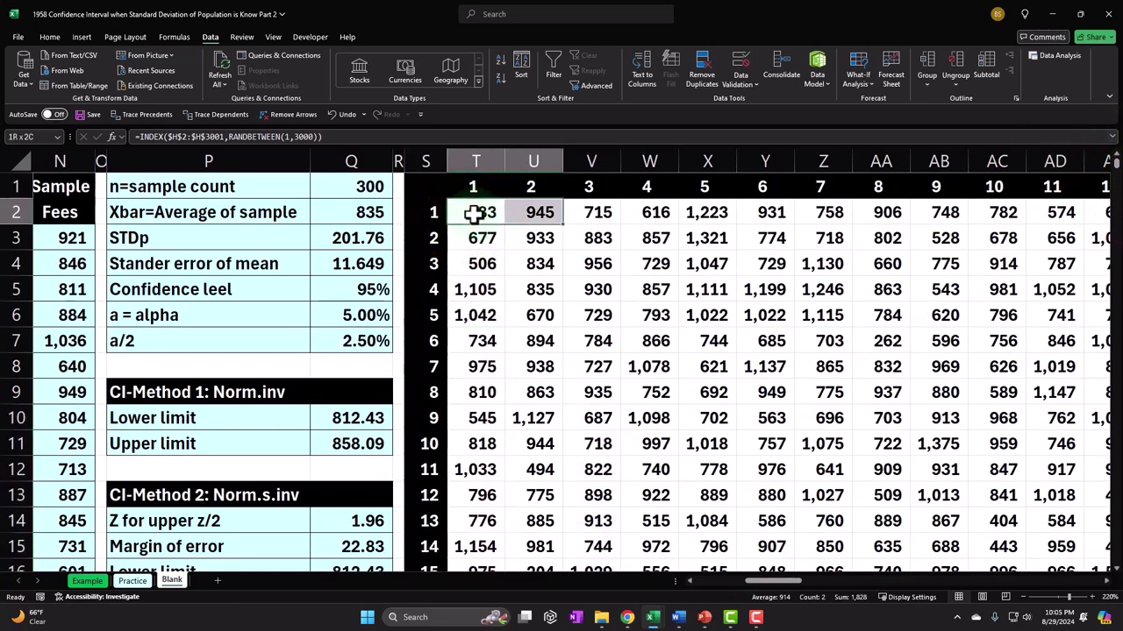
{"action": "mouse_move", "coordinate": [474, 215]}
{"action": "left_mouse_down"}
{"action": "mouse_move", "coordinate": [1097, 212]}
{"action": "mouse_move", "coordinate": [474, 215]}
{"action": "left_mouse_up"}
{"action": "key", "text": "ctrl+shift+Down"}
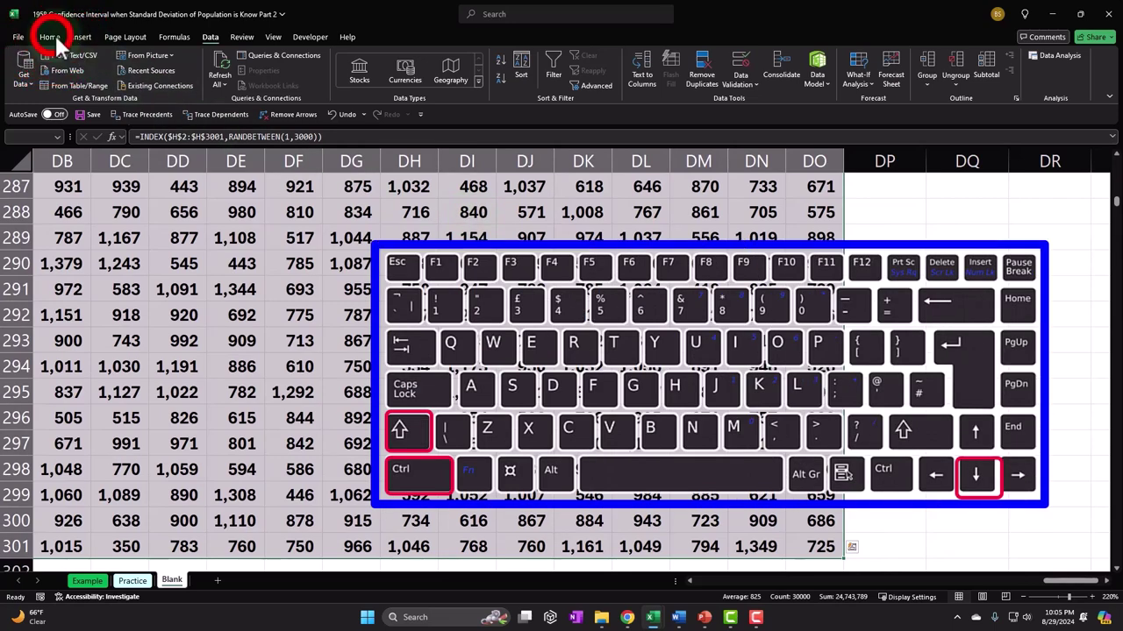
{"action": "left_click", "coordinate": [50, 37]}
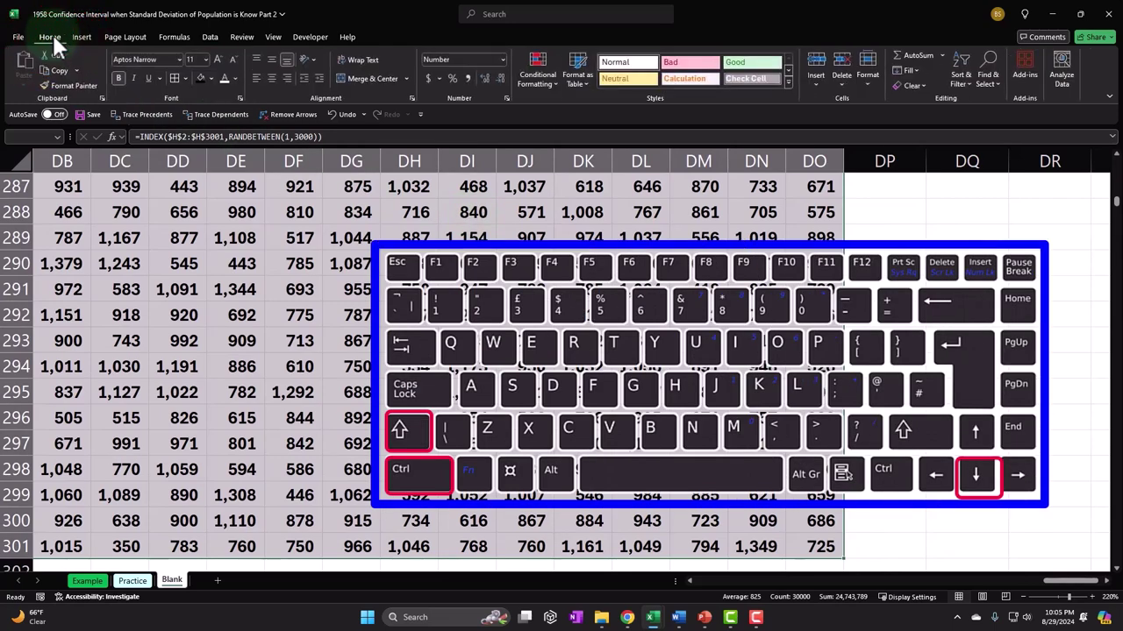
{"action": "left_click", "coordinate": [175, 78]}
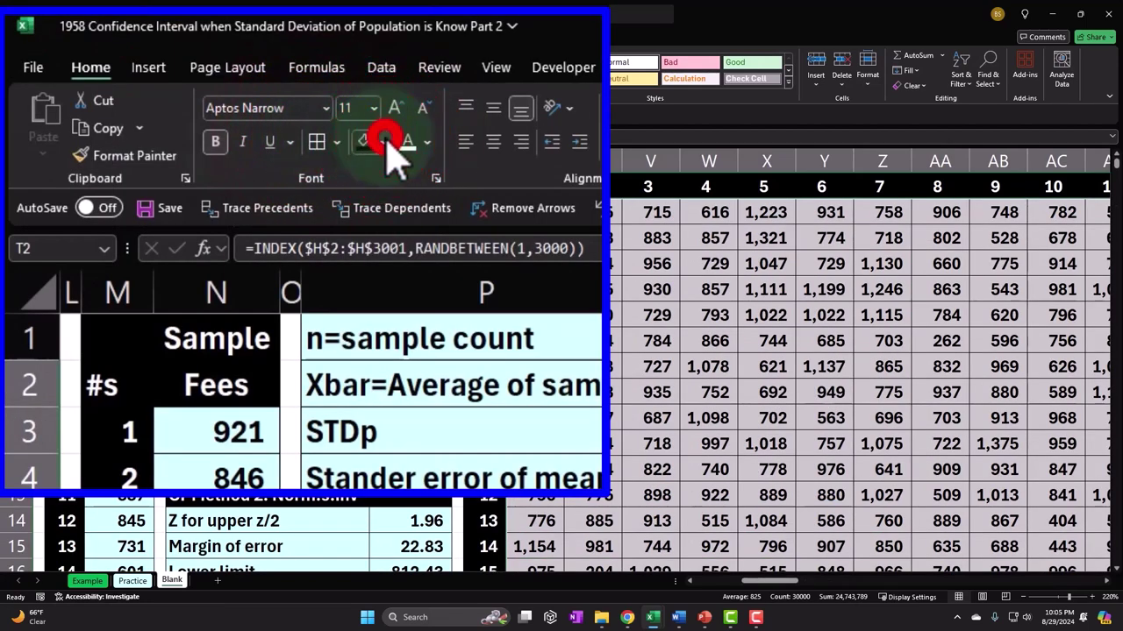
Step: Give the selected grid a light-cyan fill from More Colors, then move right through it
{"action": "left_click", "coordinate": [383, 143]}
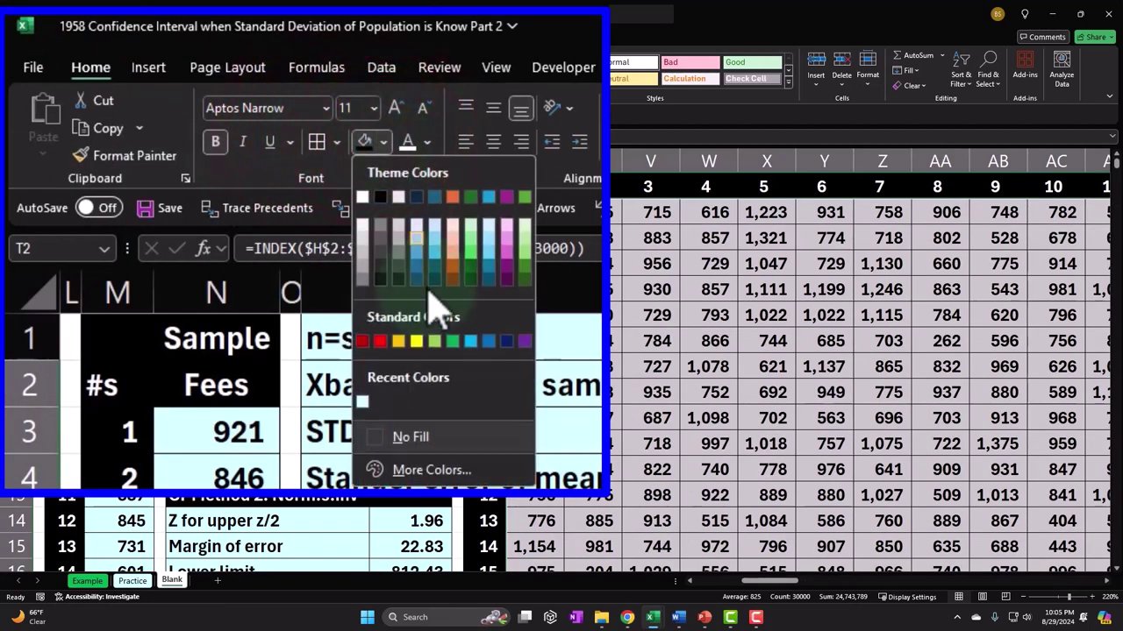
{"action": "left_click", "coordinate": [412, 465]}
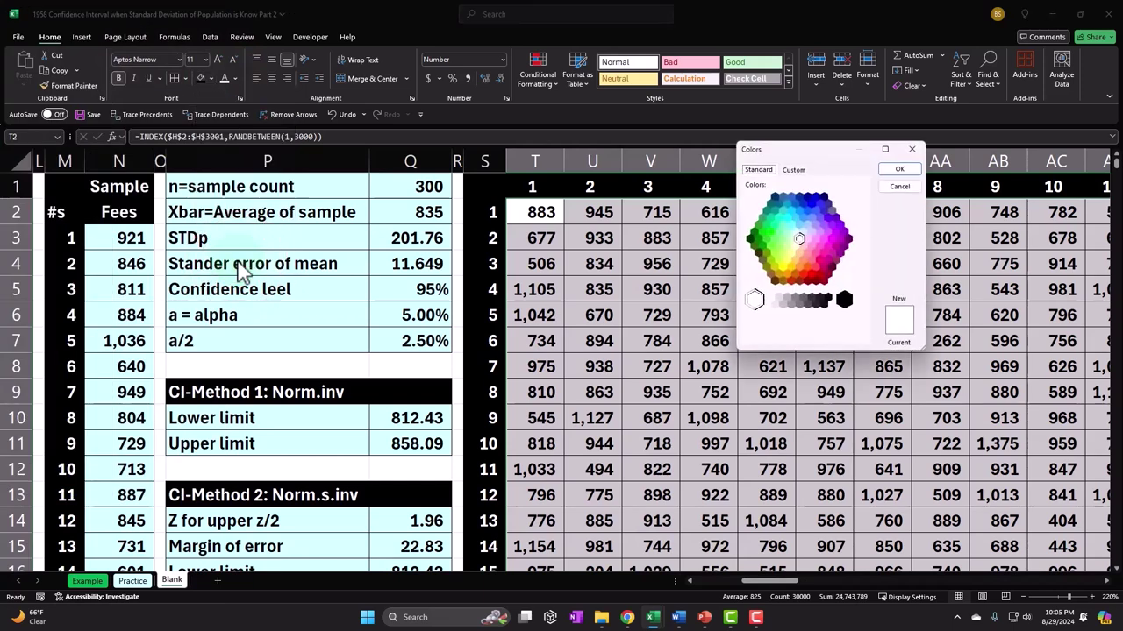
{"action": "left_click", "coordinate": [805, 263]}
{"action": "left_click", "coordinate": [982, 145]}
{"action": "left_click", "coordinate": [814, 213]}
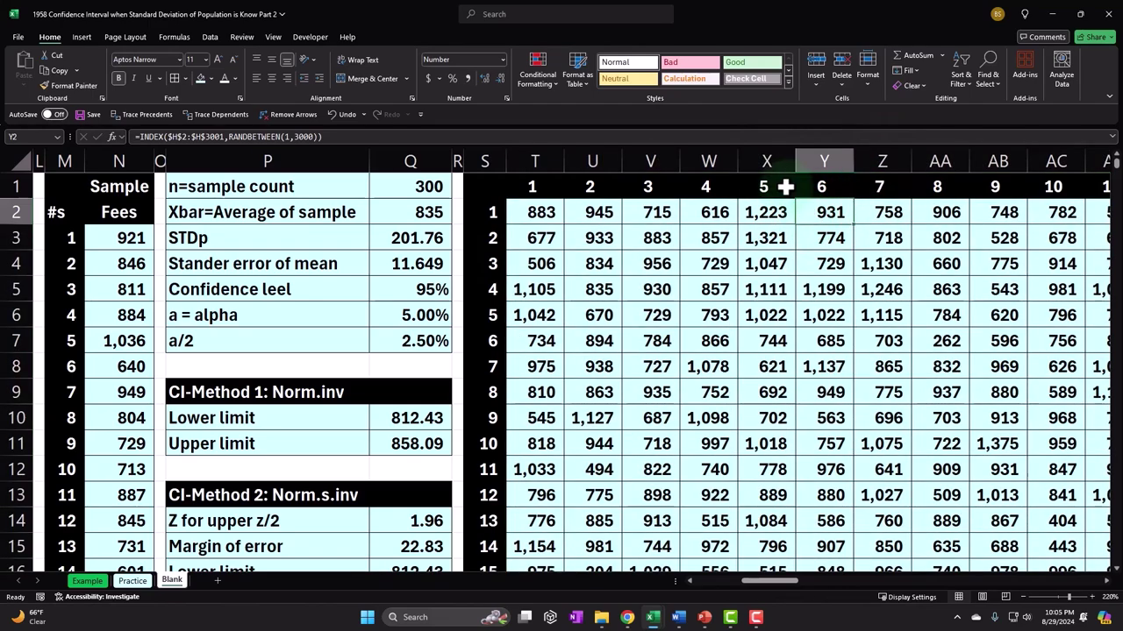
{"action": "key", "text": "Right"}
{"action": "key", "text": "Right"}
{"action": "key", "text": "Right"}
{"action": "key", "text": "Right"}
{"action": "key", "text": "Right"}
{"action": "key", "text": "Right"}
{"action": "key", "text": "Right"}
{"action": "key", "text": "Right"}
{"action": "key", "text": "Right"}
{"action": "key", "text": "Right"}
{"action": "key", "text": "Right"}
{"action": "key", "text": "Right"}
{"action": "key", "text": "Right"}
{"action": "key", "text": "Right"}
{"action": "key", "text": "Right"}
{"action": "key", "text": "Right"}
{"action": "key", "text": "Right"}
{"action": "key", "text": "Right"}
{"action": "key", "text": "Right"}
{"action": "key", "text": "Right"}
{"action": "key", "text": "Right"}
{"action": "key", "text": "Right"}
{"action": "key", "text": "Right"}
{"action": "key", "text": "Right"}
{"action": "key", "text": "Right"}
{"action": "key", "text": "Right"}
{"action": "key", "text": "Right"}
{"action": "key", "text": "Right"}
{"action": "key", "text": "Right"}
{"action": "key", "text": "Right"}
{"action": "key", "text": "Right"}
{"action": "key", "text": "Right"}
{"action": "key", "text": "Right"}
{"action": "key", "text": "Right"}
{"action": "key", "text": "Right"}
{"action": "key", "text": "Right"}
{"action": "key", "text": "Right"}
{"action": "key", "text": "Right"}
{"action": "key", "text": "Right"}
{"action": "key", "text": "Right"}
{"action": "key", "text": "Right"}
{"action": "key", "text": "Right"}
{"action": "key", "text": "Right"}
{"action": "key", "text": "Right"}
{"action": "key", "text": "Right"}
{"action": "key", "text": "Right"}
{"action": "key", "text": "Right"}
{"action": "key", "text": "Right"}
{"action": "key", "text": "Right"}
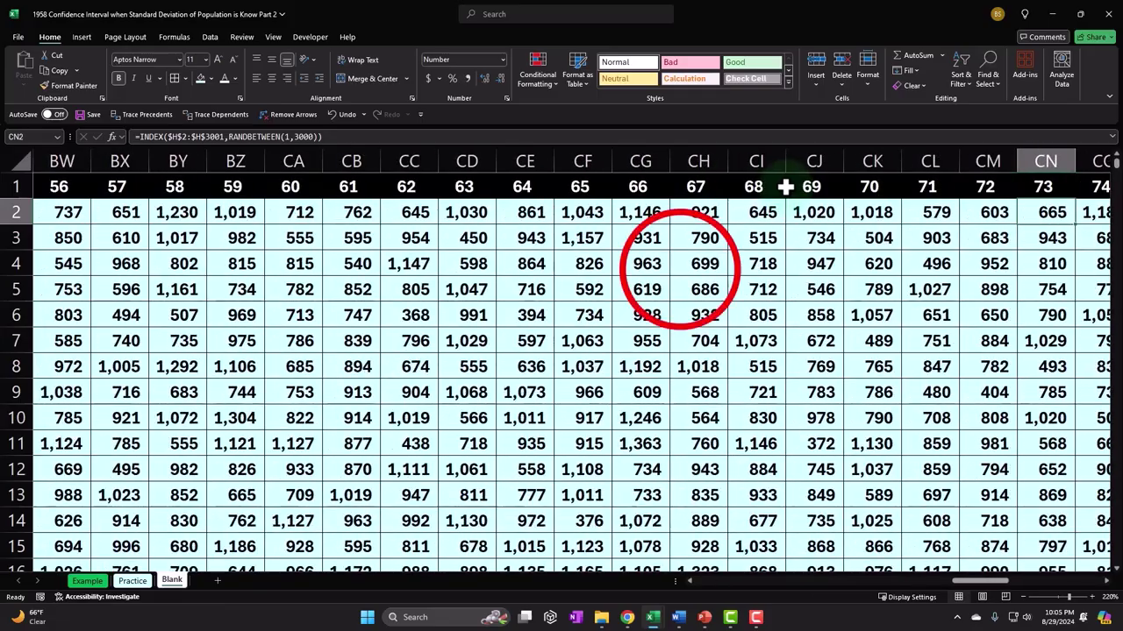
{"action": "left_click", "coordinate": [729, 255]}
{"action": "key", "text": "Right"}
{"action": "key", "text": "Right"}
{"action": "key", "text": "Right"}
{"action": "key", "text": "Right"}
{"action": "key", "text": "Right"}
{"action": "key", "text": "Right"}
{"action": "key", "text": "Right"}
{"action": "key", "text": "Right"}
{"action": "key", "text": "Right"}
{"action": "key", "text": "Right"}
{"action": "key", "text": "Right"}
{"action": "key", "text": "Right"}
{"action": "key", "text": "Right"}
{"action": "key", "text": "Right"}
{"action": "key", "text": "Right"}
{"action": "key", "text": "Right"}
{"action": "key", "text": "Right"}
{"action": "key", "text": "Right"}
{"action": "key", "text": "Right"}
{"action": "key", "text": "Right"}
{"action": "key", "text": "Right"}
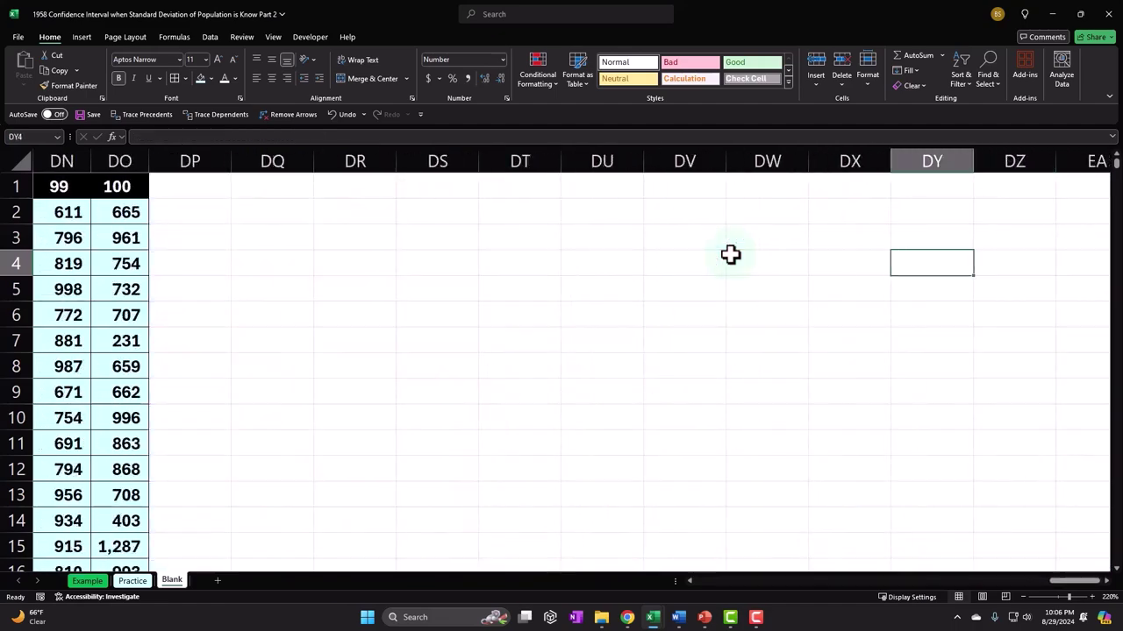
Step: Number a new header row from 1 to 100 across DQ1 to HL1
{"action": "key", "text": "Left"}
{"action": "key", "text": "Left"}
{"action": "key", "text": "Left"}
{"action": "key", "text": "Left"}
{"action": "key", "text": "Left"}
{"action": "key", "text": "Left"}
{"action": "key", "text": "Left"}
{"action": "key", "text": "Left"}
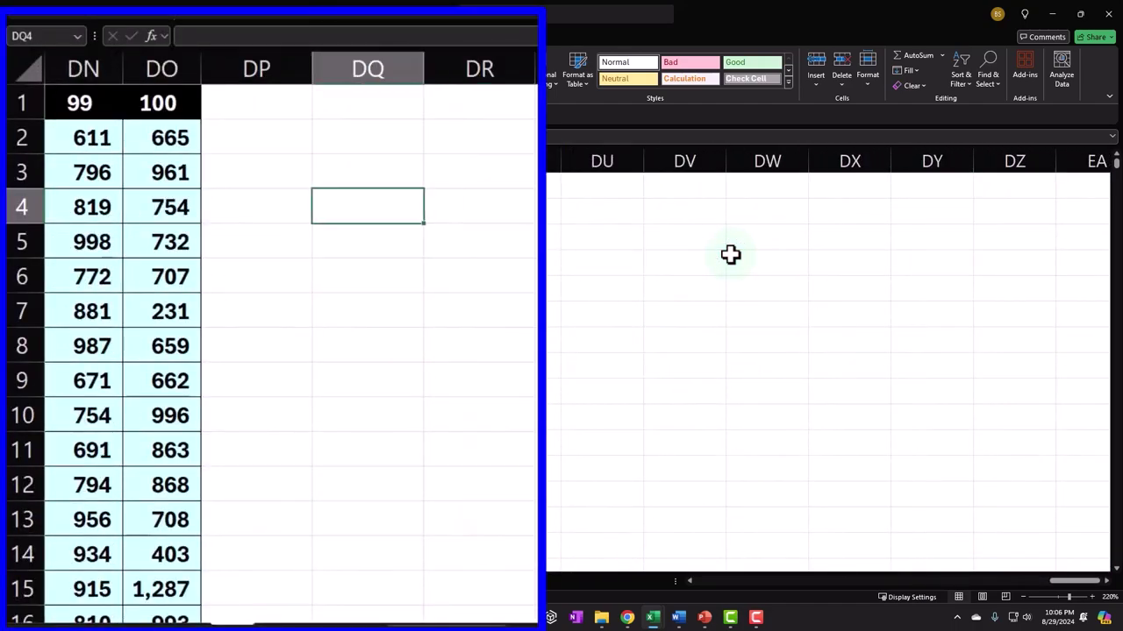
{"action": "key", "text": "Up"}
{"action": "key", "text": "Up"}
{"action": "key", "text": "Up"}
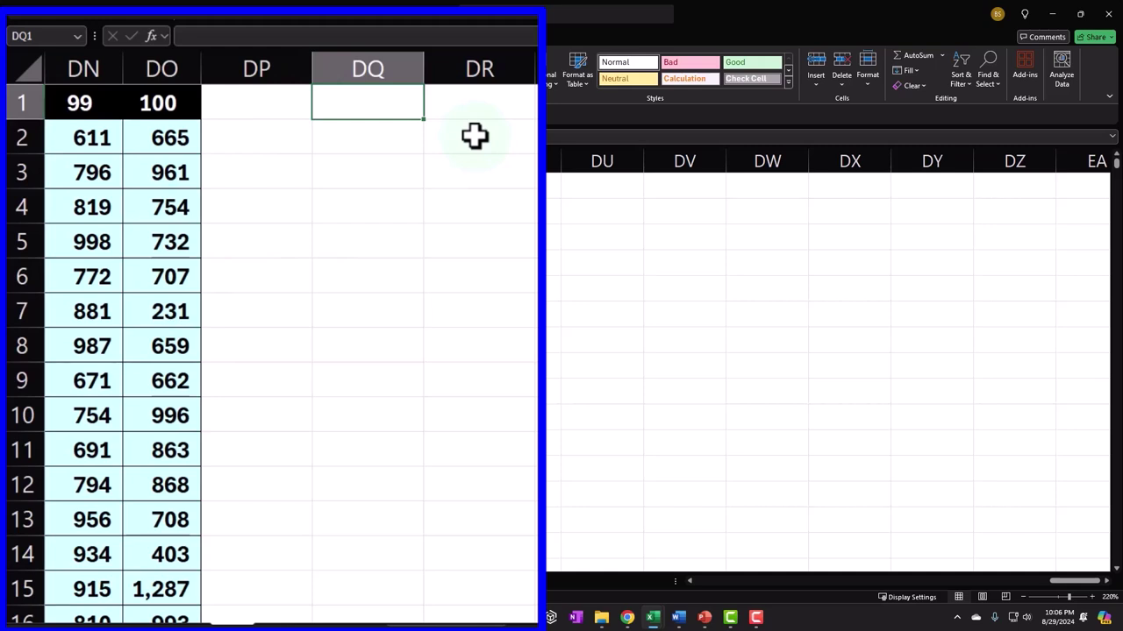
{"action": "type", "text": "="}
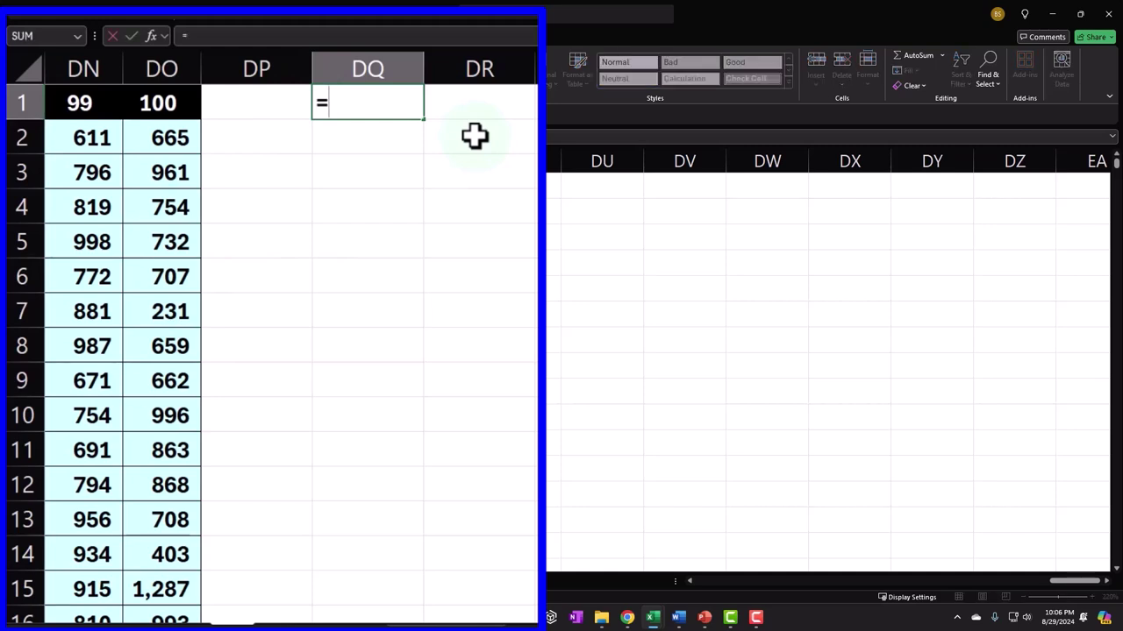
{"action": "key", "text": "BackSpace"}
{"action": "key", "text": "Escape"}
{"action": "key", "text": "Tab"}
{"action": "key", "text": "Left"}
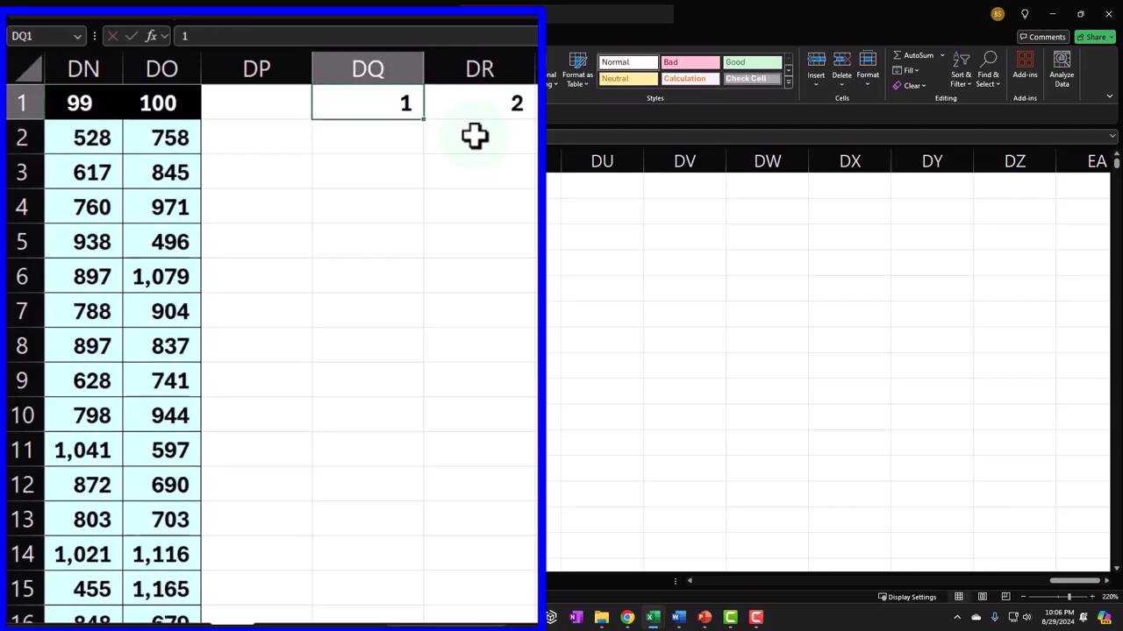
{"action": "key", "text": "shift+Right"}
{"action": "left_click", "coordinate": [529, 119]}
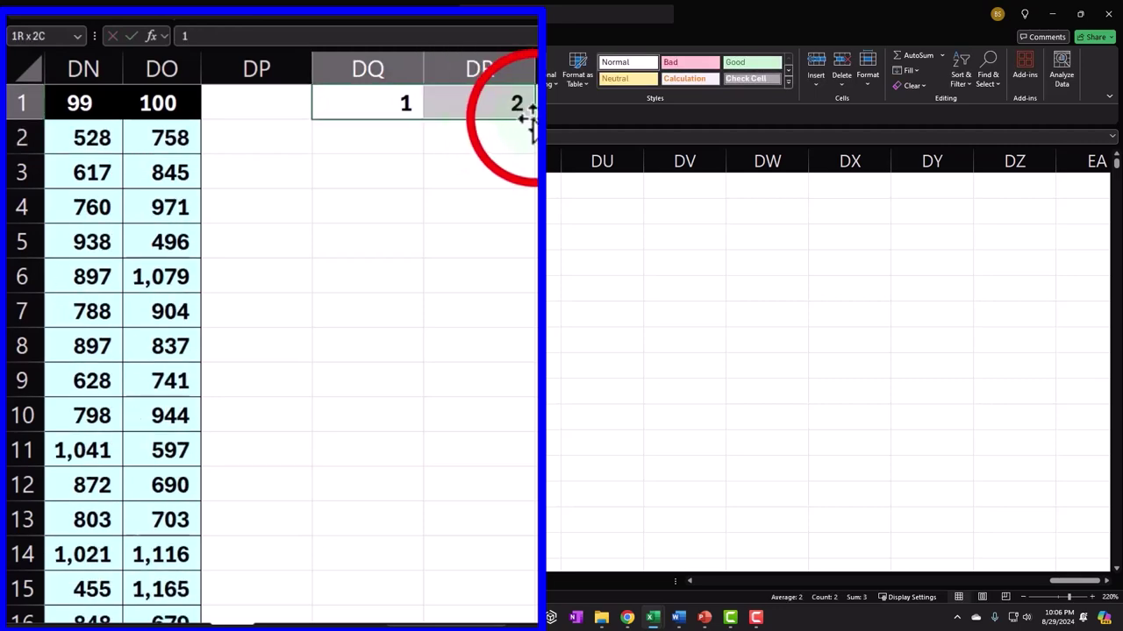
{"action": "left_click_drag", "start_coordinate": [877, 203], "coordinate": [955, 205]}
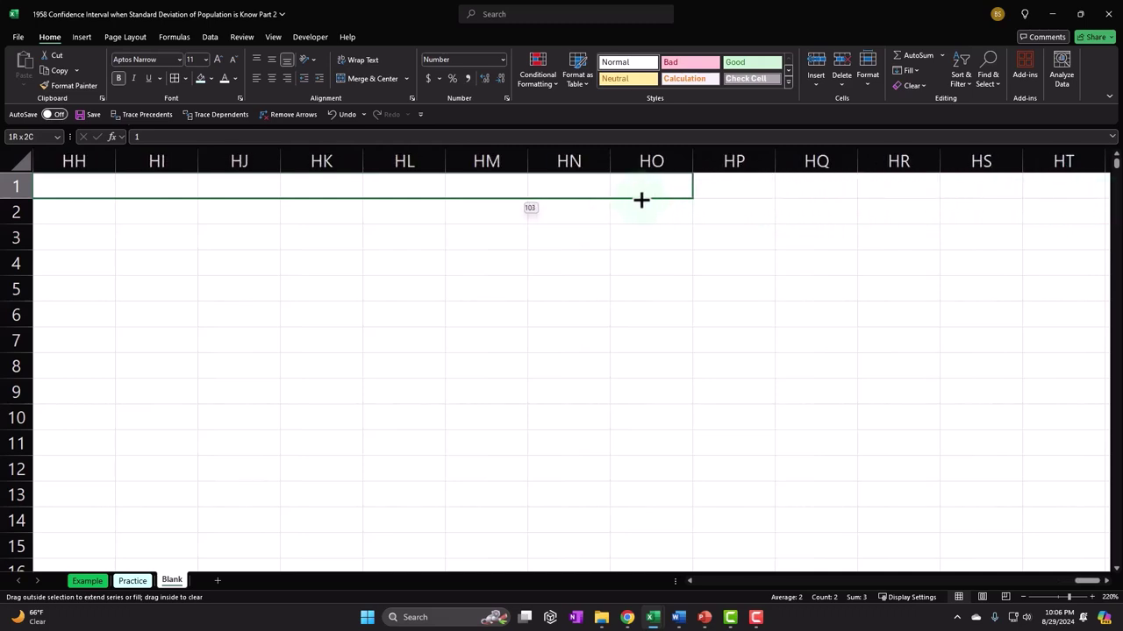
{"action": "left_click_drag", "start_coordinate": [448, 196], "coordinate": [446, 196]}
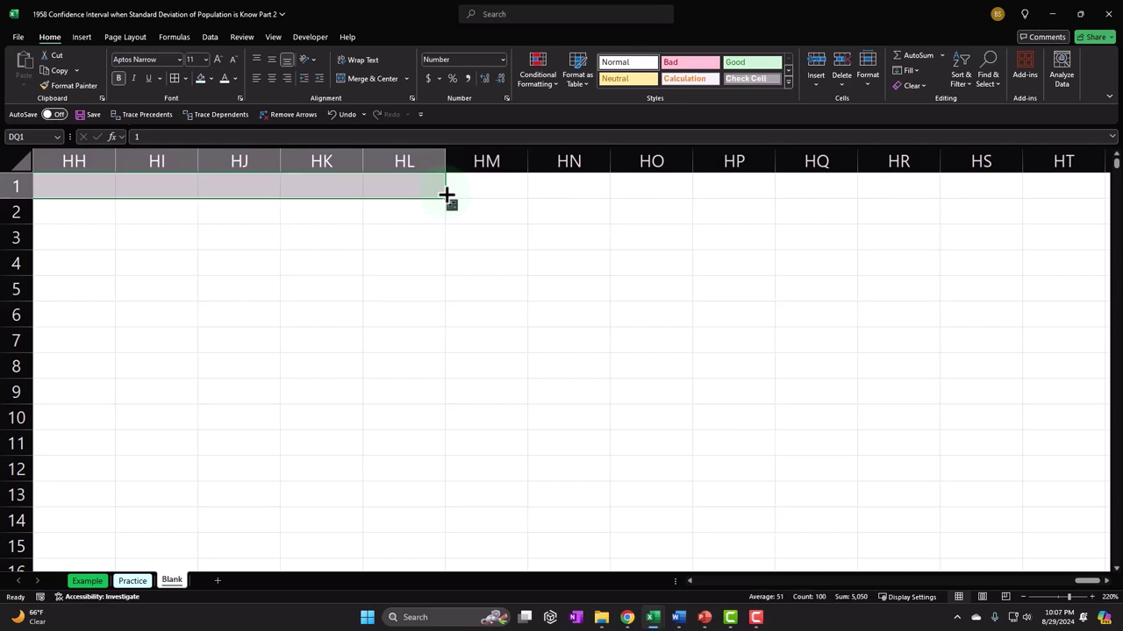
Step: Fill the new header row black, centre it, and narrow columns DQ through HL
{"action": "left_click", "coordinate": [209, 77]}
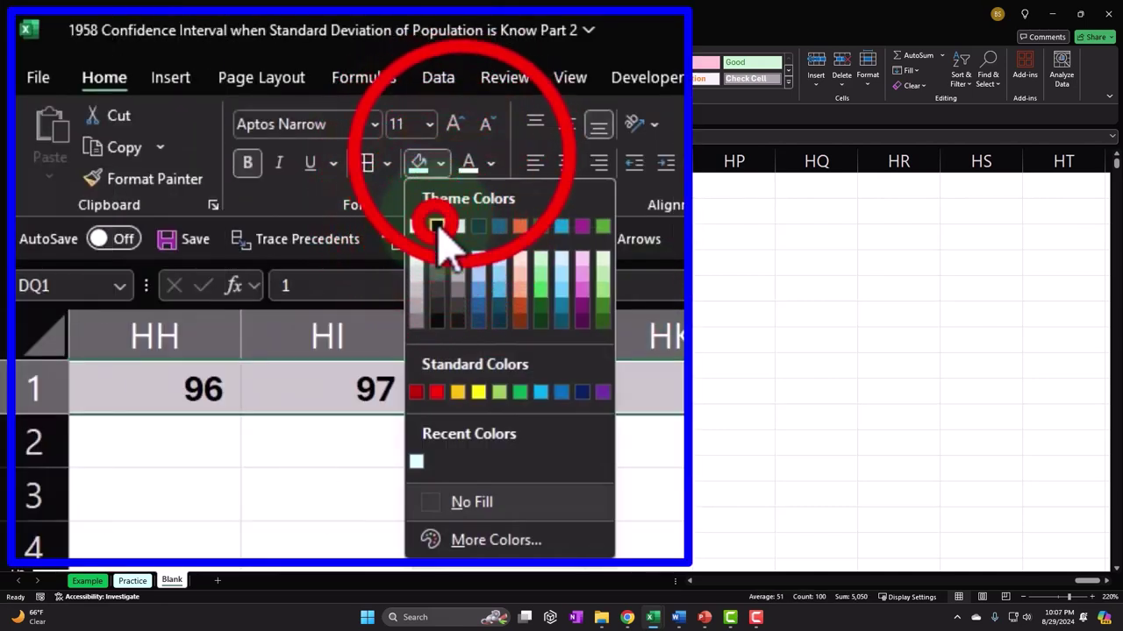
{"action": "left_click", "coordinate": [436, 220]}
{"action": "left_click", "coordinate": [565, 165]}
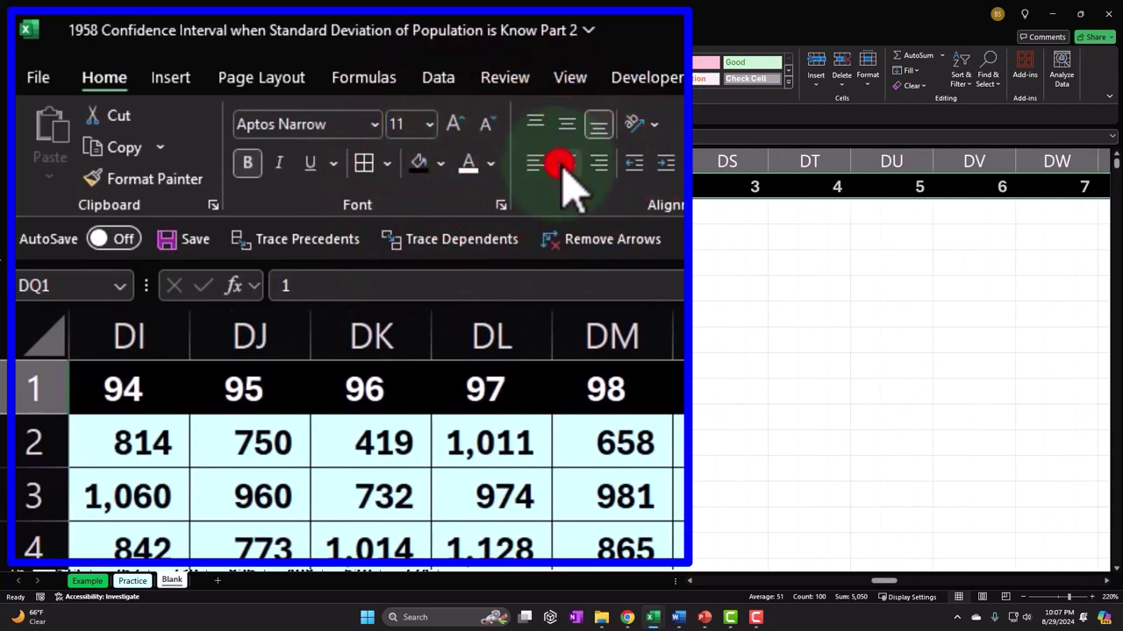
{"action": "left_click", "coordinate": [584, 154]}
{"action": "left_click_drag", "start_coordinate": [584, 155], "coordinate": [1009, 158]}
{"action": "left_click_drag", "start_coordinate": [1021, 158], "coordinate": [1009, 158]}
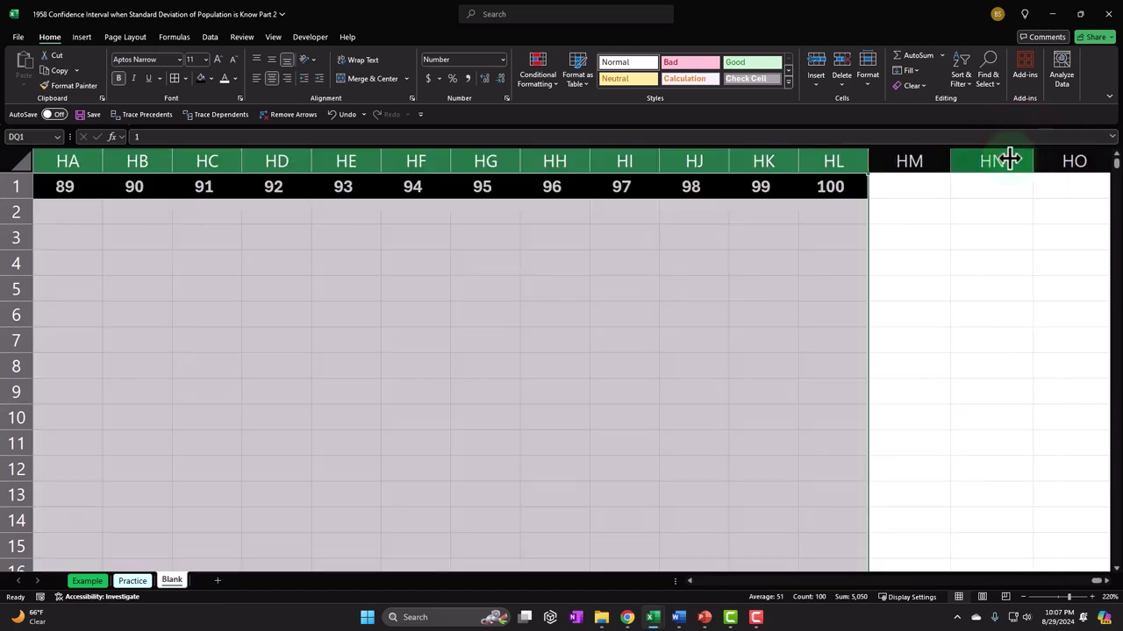
{"action": "left_click_drag", "start_coordinate": [868, 157], "coordinate": [860, 160]}
{"action": "left_click", "coordinate": [805, 156]}
{"action": "key", "text": "Left"}
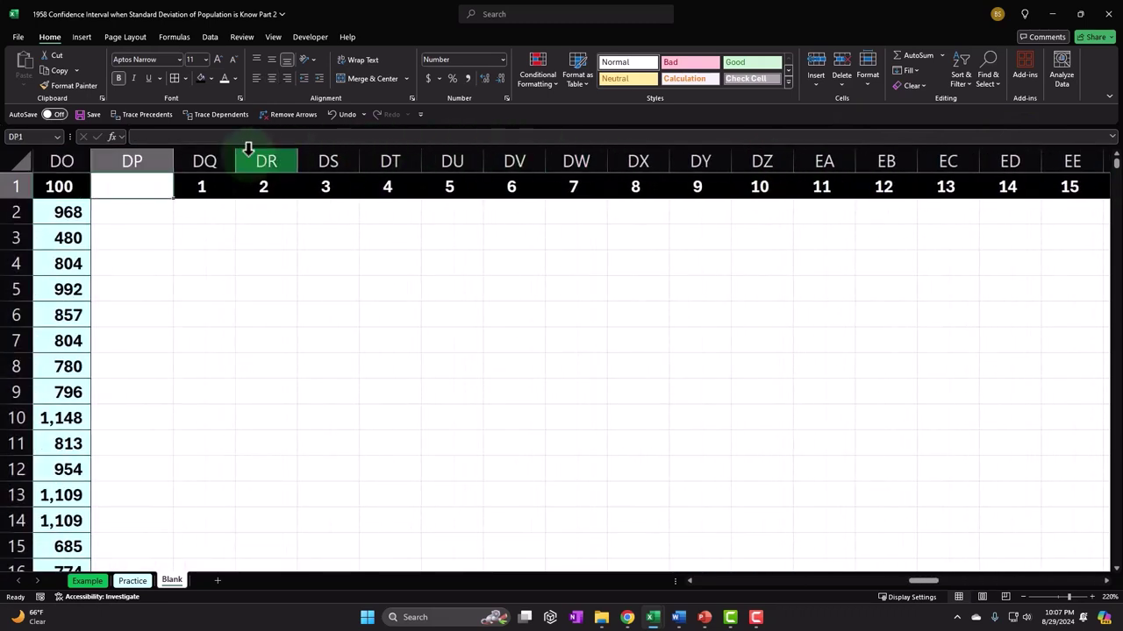
Step: Insert a wider blank column at DQ and label DQ2 'Mean'
{"action": "left_click", "coordinate": [195, 160]}
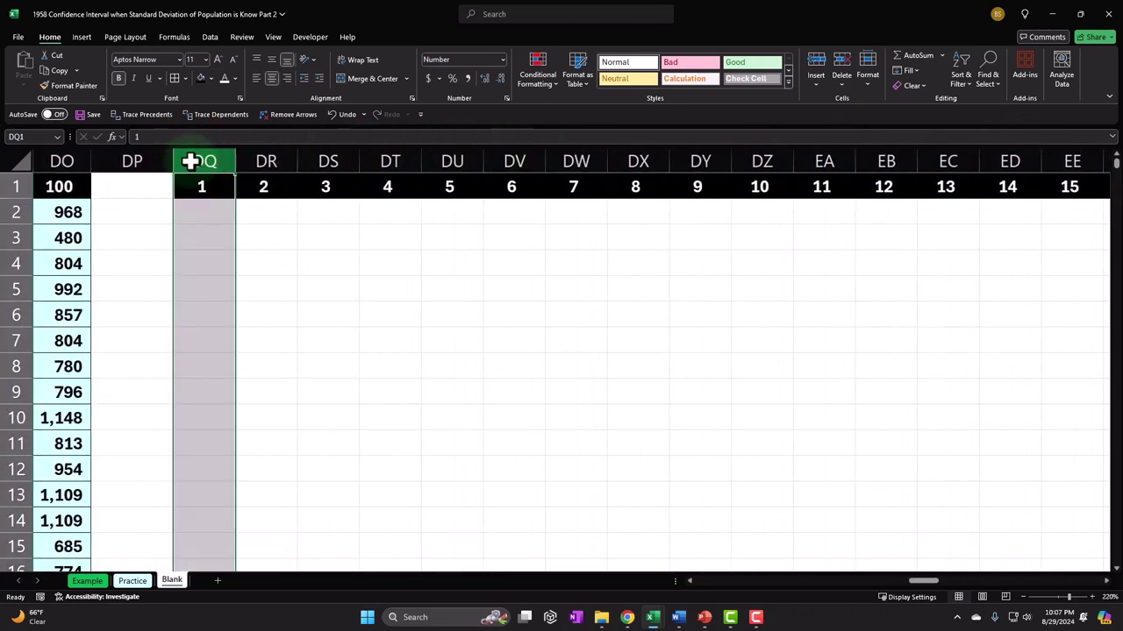
{"action": "right_click", "coordinate": [190, 225]}
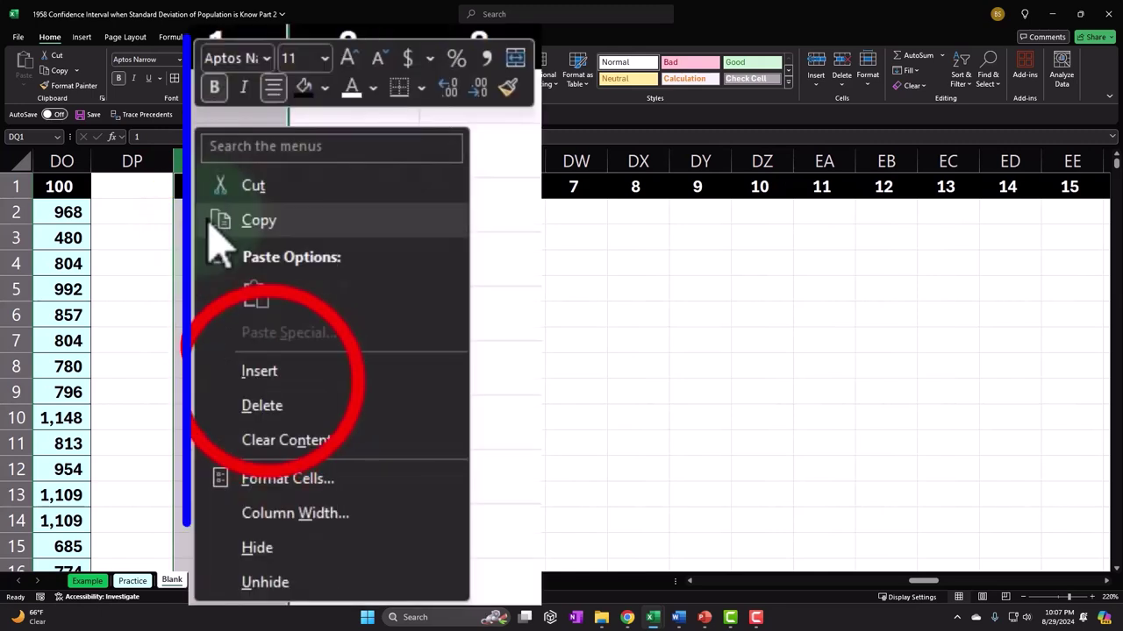
{"action": "left_click", "coordinate": [265, 368]}
{"action": "left_click", "coordinate": [222, 264]}
{"action": "left_click_drag", "start_coordinate": [256, 162], "coordinate": [310, 161]}
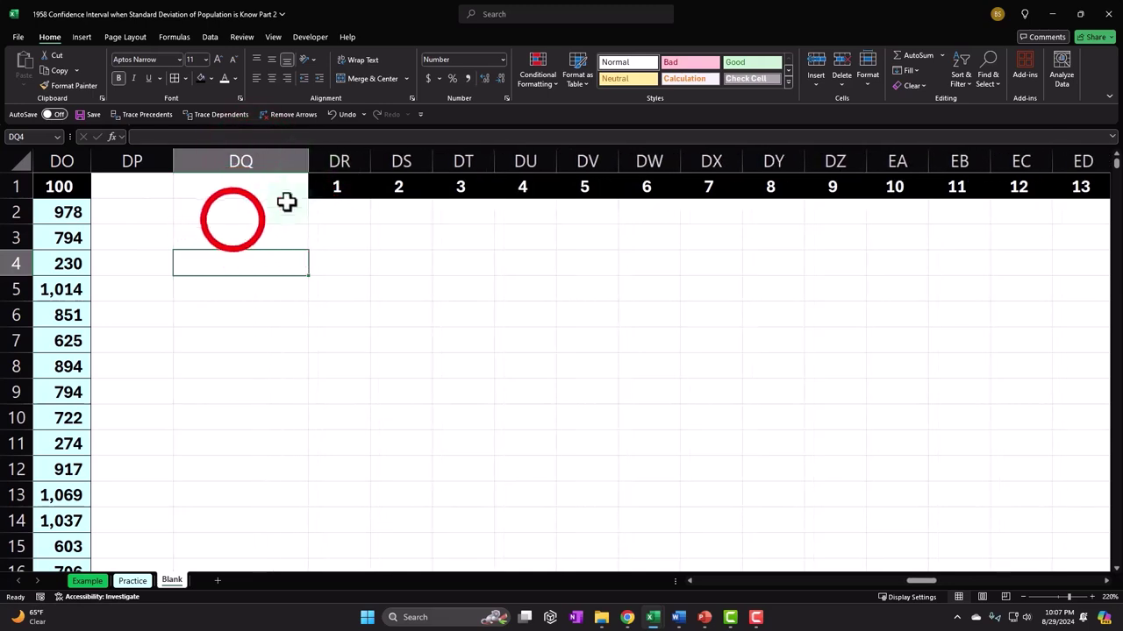
{"action": "left_click", "coordinate": [234, 220]}
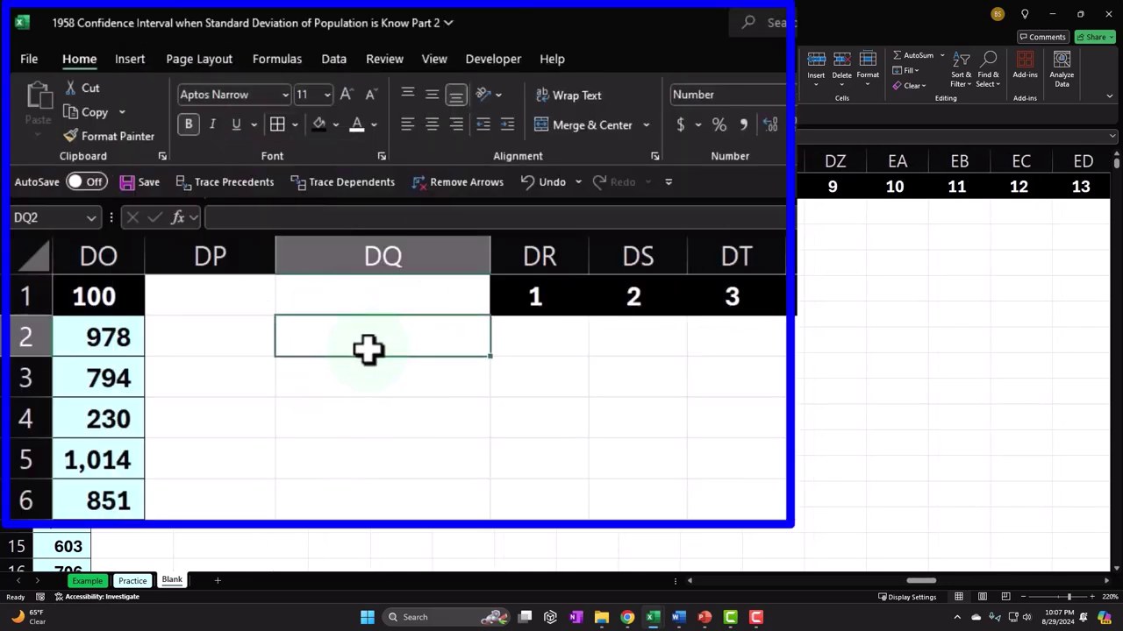
{"action": "type", "text": "mEAN"}
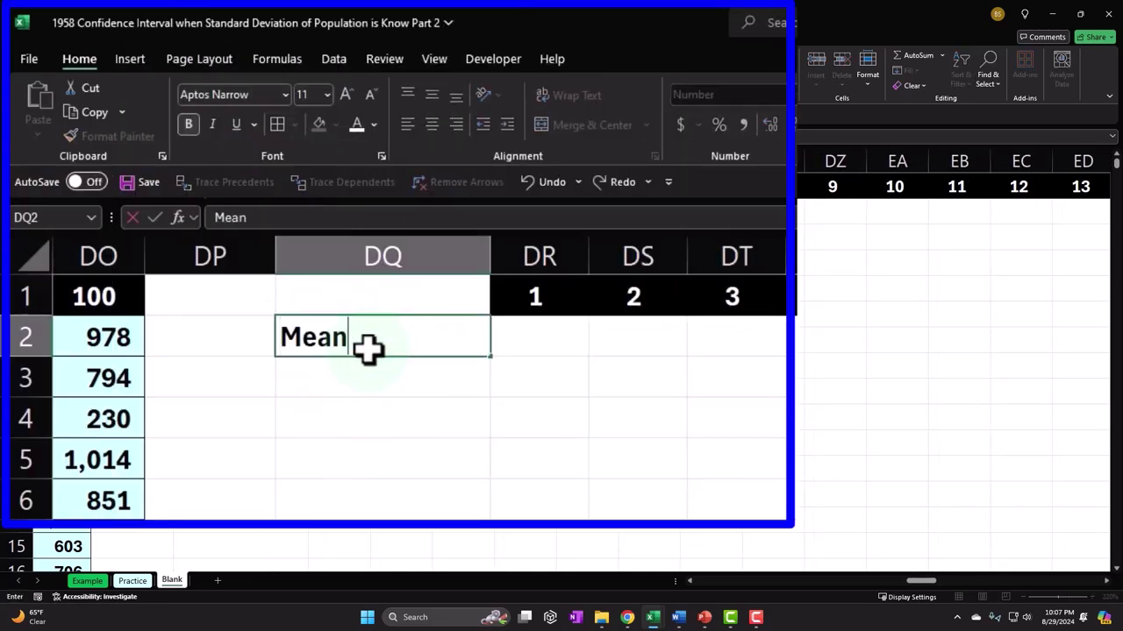
{"action": "key", "text": "Tab"}
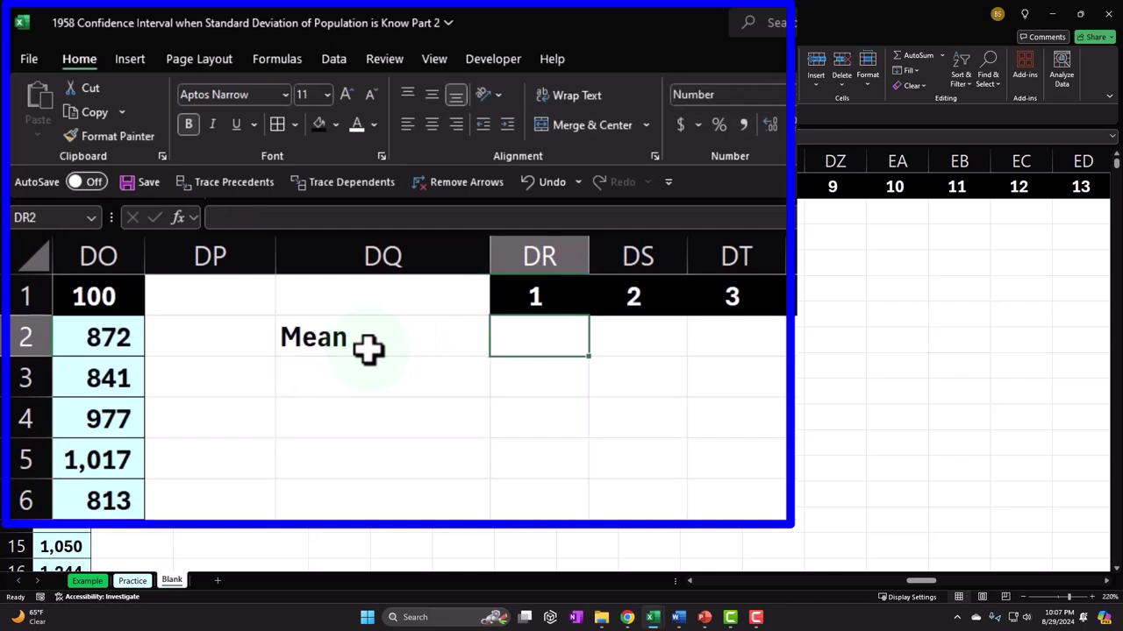
Step: Enter =AVERAGE(T2:T301) in DR2 and fill it right across all 100 columns to HM2
{"action": "type", "text": "=averg"}
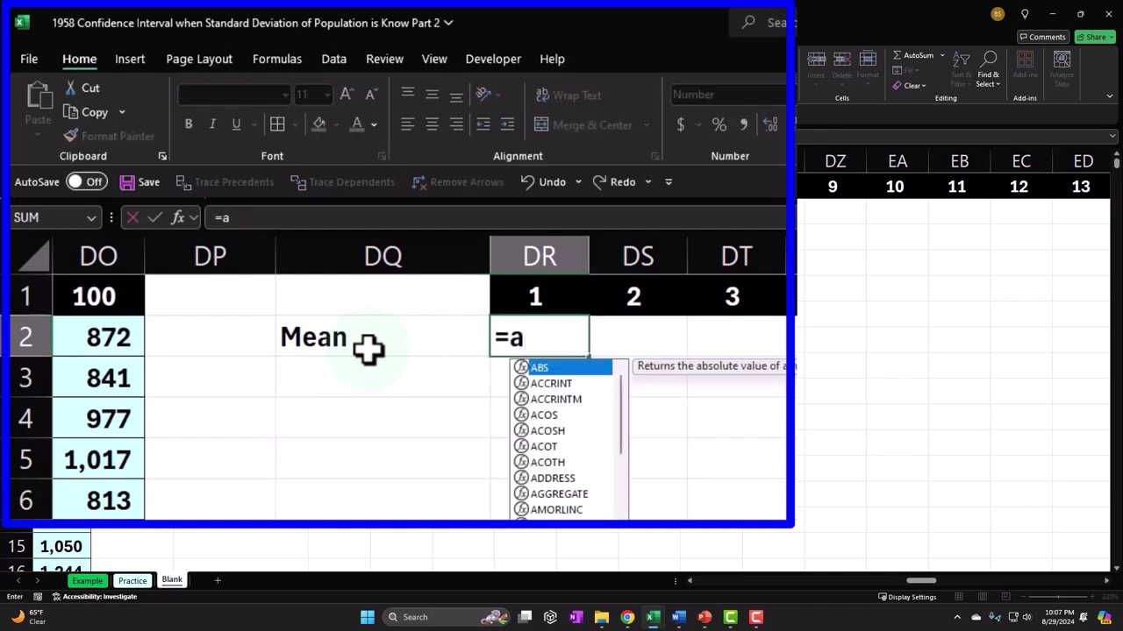
{"action": "key", "text": "BackSpace"}
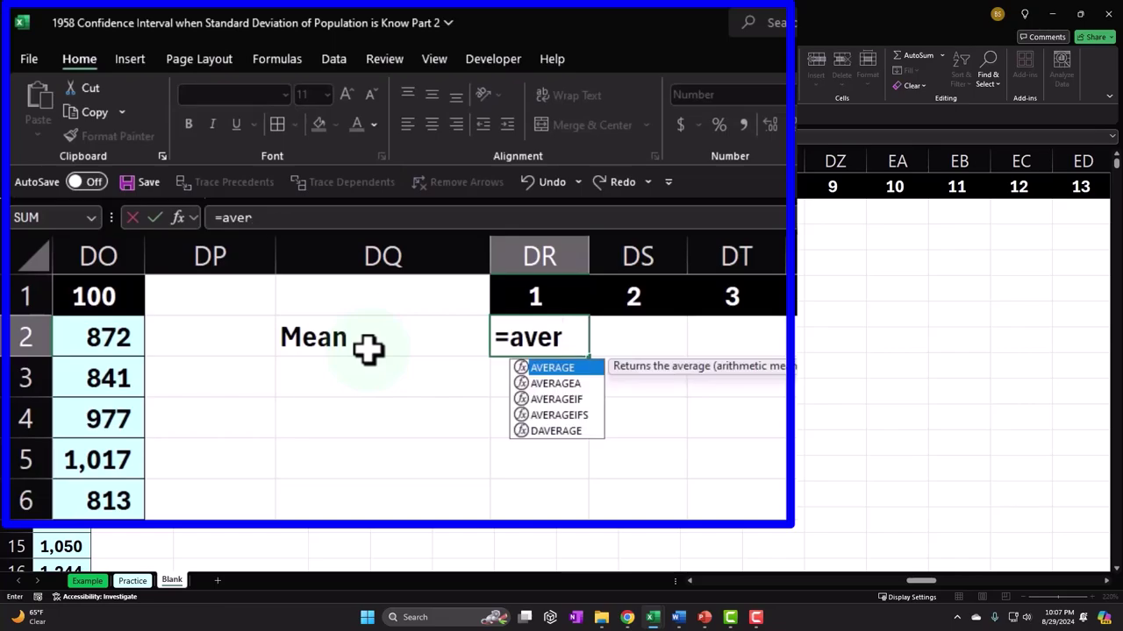
{"action": "key", "text": "Tab"}
{"action": "key", "text": "Left"}
{"action": "key", "text": "Left"}
{"action": "key", "text": "Left"}
{"action": "key", "text": "Left"}
{"action": "key", "text": "Left"}
{"action": "key", "text": "Left"}
{"action": "key", "text": "Left"}
{"action": "key", "text": "Left"}
{"action": "key", "text": "Left"}
{"action": "key", "text": "Left"}
{"action": "key", "text": "Left"}
{"action": "key", "text": "Left"}
{"action": "key", "text": "Left"}
{"action": "key", "text": "Left"}
{"action": "key", "text": "Left"}
{"action": "key", "text": "Left"}
{"action": "key", "text": "Left"}
{"action": "key", "text": "Left"}
{"action": "key", "text": "Left"}
{"action": "key", "text": "Left"}
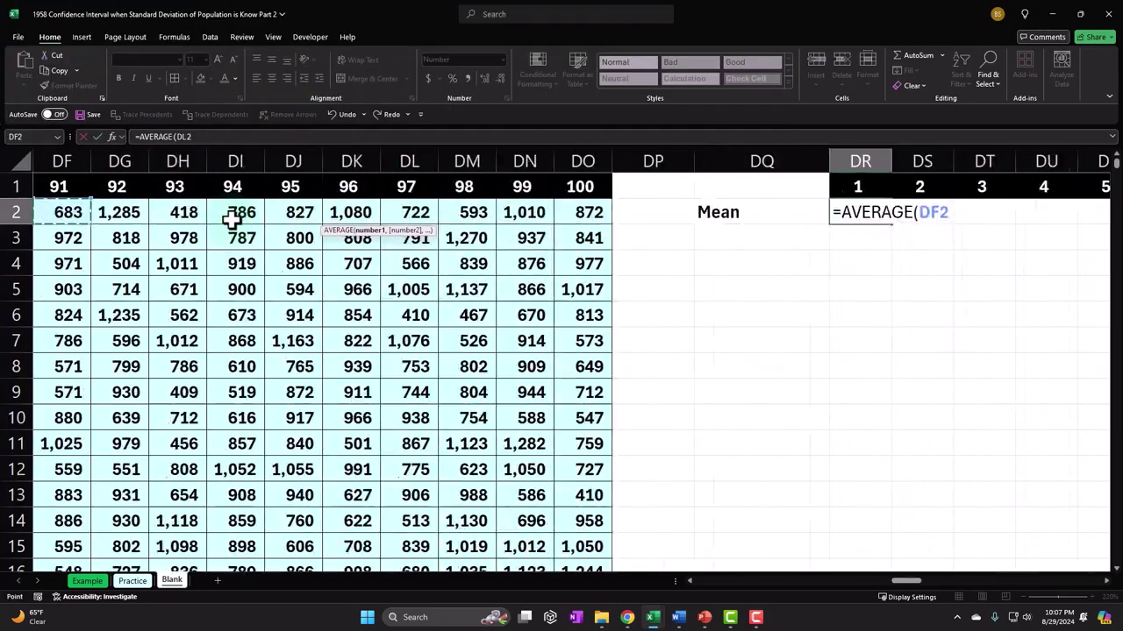
{"action": "key", "text": "Left"}
{"action": "key", "text": "Left"}
{"action": "key", "text": "Left"}
{"action": "key", "text": "Left"}
{"action": "key", "text": "Left"}
{"action": "key", "text": "Left"}
{"action": "key", "text": "Left"}
{"action": "key", "text": "Left"}
{"action": "key", "text": "Left"}
{"action": "key", "text": "Left"}
{"action": "key", "text": "Left"}
{"action": "key", "text": "Left"}
{"action": "key", "text": "Left"}
{"action": "key", "text": "Left"}
{"action": "key", "text": "Left"}
{"action": "key", "text": "Left"}
{"action": "key", "text": "Left"}
{"action": "key", "text": "Left"}
{"action": "key", "text": "Left"}
{"action": "key", "text": "Left"}
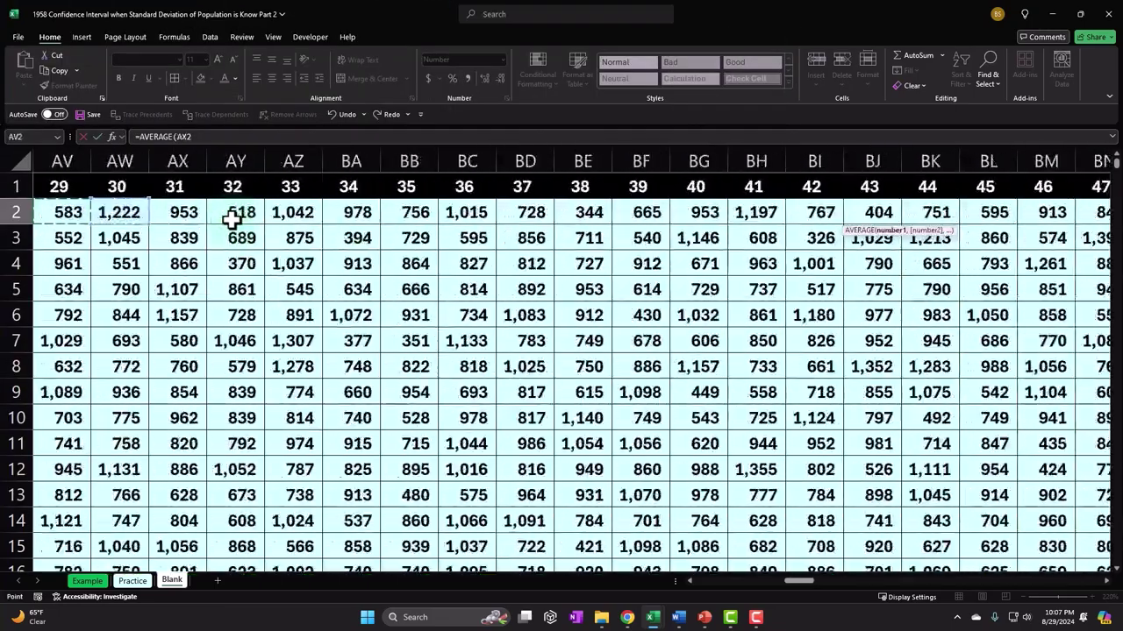
{"action": "key", "text": "Left"}
{"action": "key", "text": "Left"}
{"action": "key", "text": "Left"}
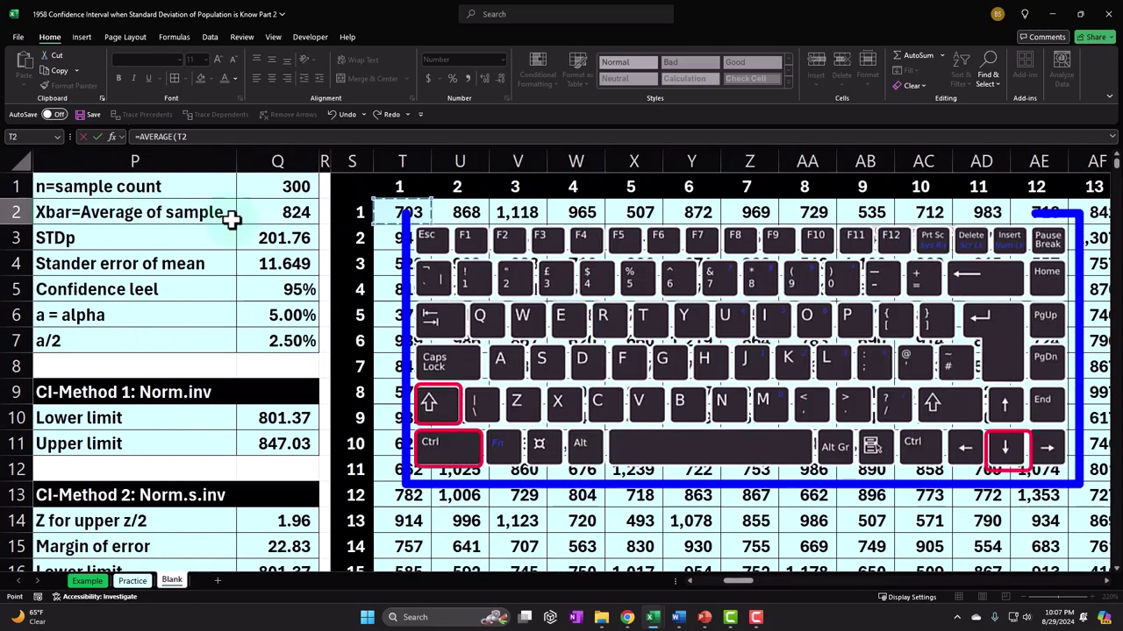
{"action": "key", "text": "ctrl+shift+Down"}
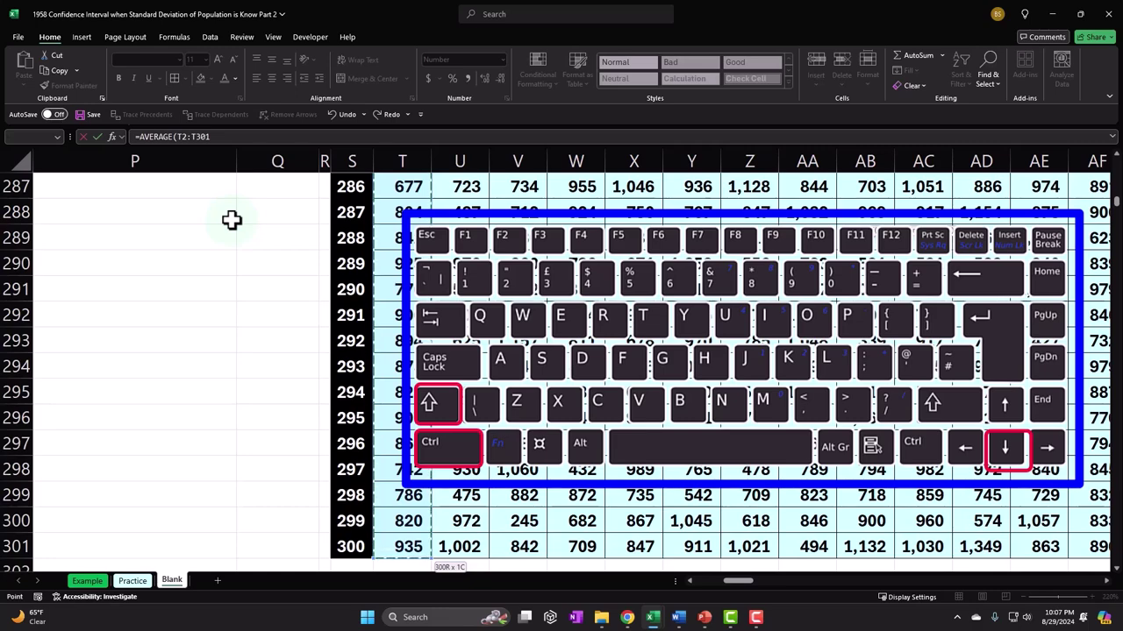
{"action": "key", "text": "Return"}
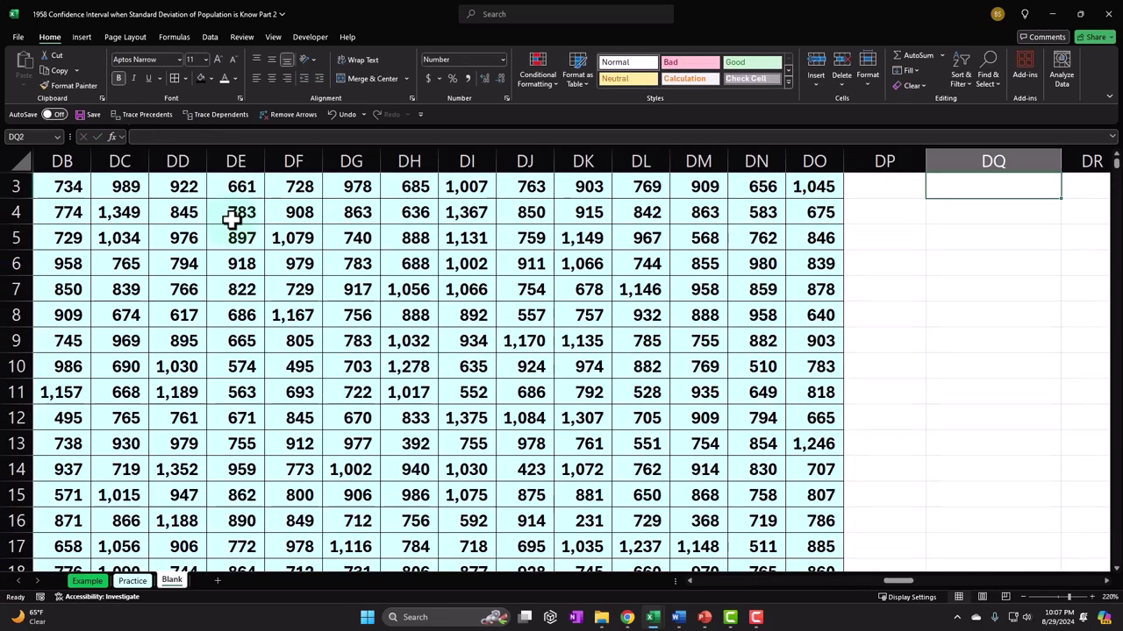
{"action": "key", "text": "ctrl+Right"}
{"action": "key", "text": "ctrl+Right"}
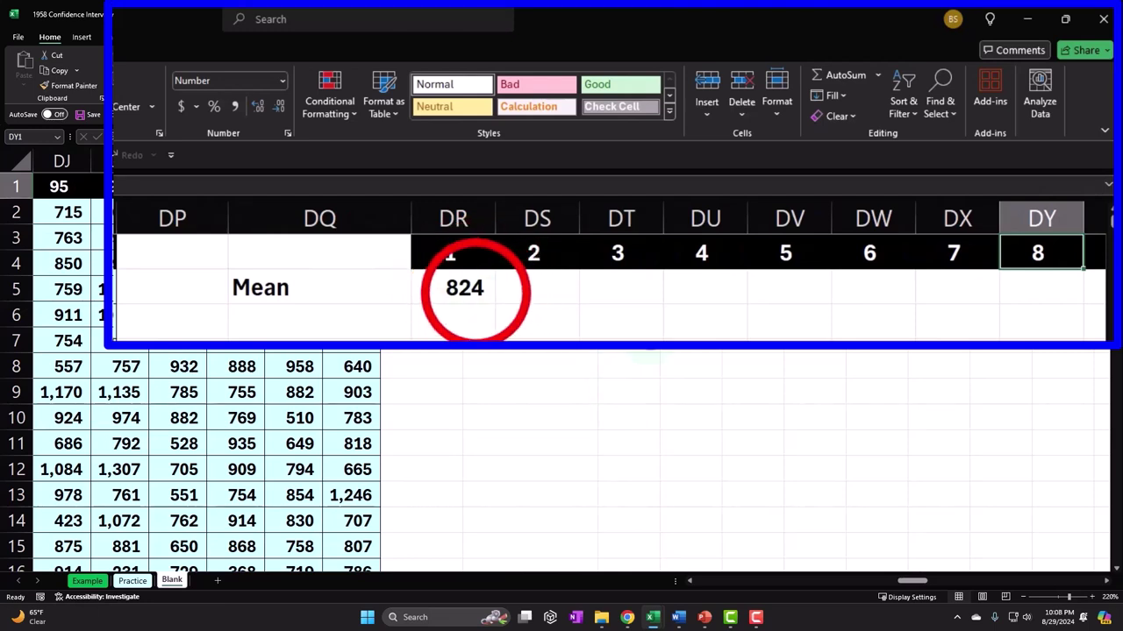
{"action": "left_click", "coordinate": [479, 295]}
{"action": "left_click", "coordinate": [496, 307]}
{"action": "left_click_drag", "start_coordinate": [497, 307], "coordinate": [497, 307]}
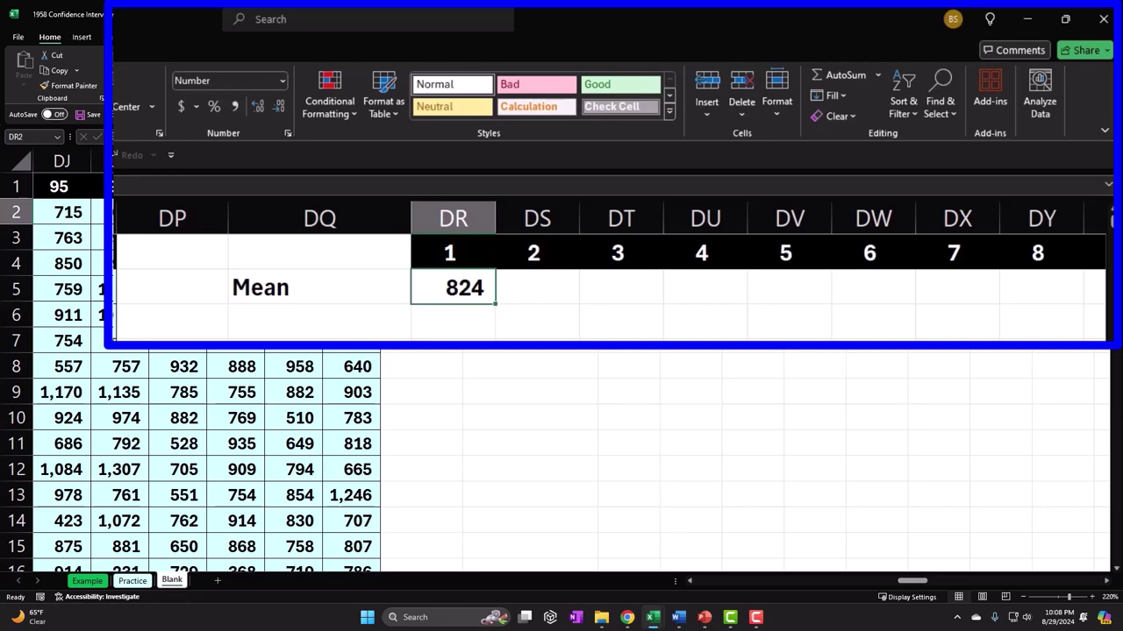
{"action": "mouse_move", "coordinate": [494, 314]}
{"action": "left_mouse_down"}
{"action": "mouse_move", "coordinate": [494, 303]}
{"action": "mouse_move", "coordinate": [1050, 211]}
{"action": "mouse_move", "coordinate": [1114, 211]}
{"action": "mouse_move", "coordinate": [1030, 212]}
{"action": "left_mouse_up"}
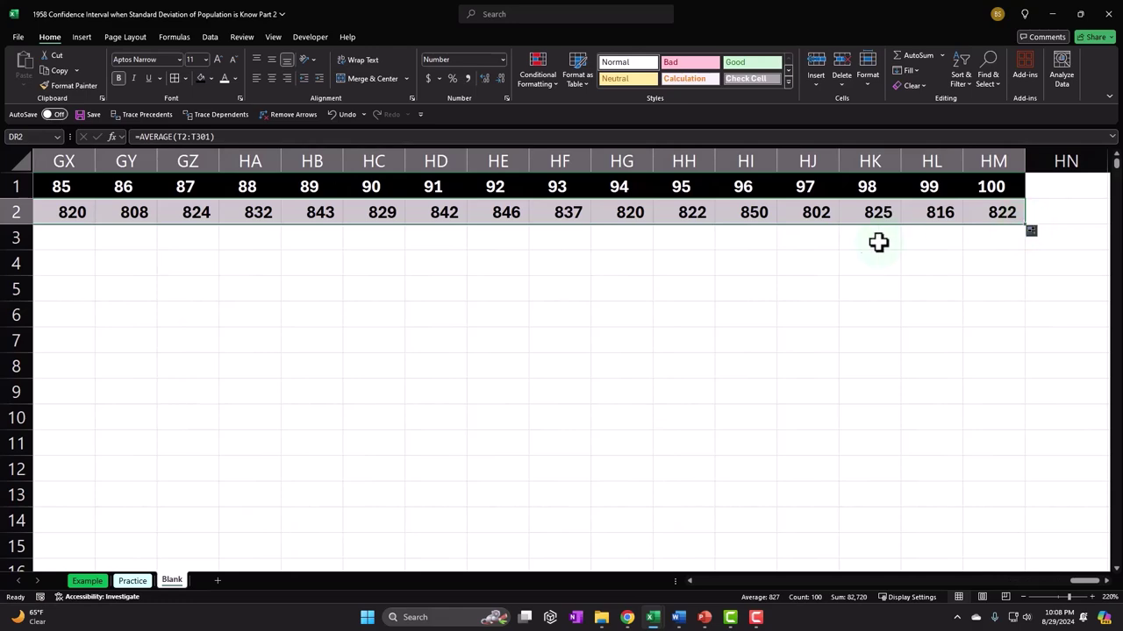
Step: Label DQ3 'STDs' beneath the Mean label
{"action": "key", "text": "Down"}
{"action": "key", "text": "Left"}
{"action": "key", "text": "Left"}
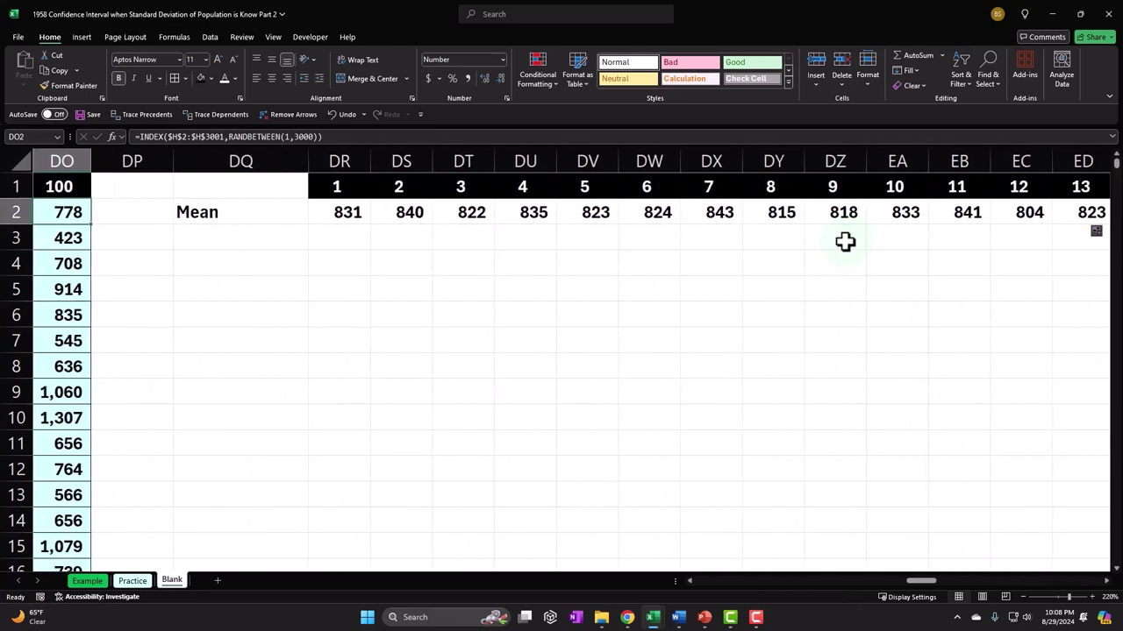
{"action": "key", "text": "Right"}
{"action": "type", "text": "ST"}
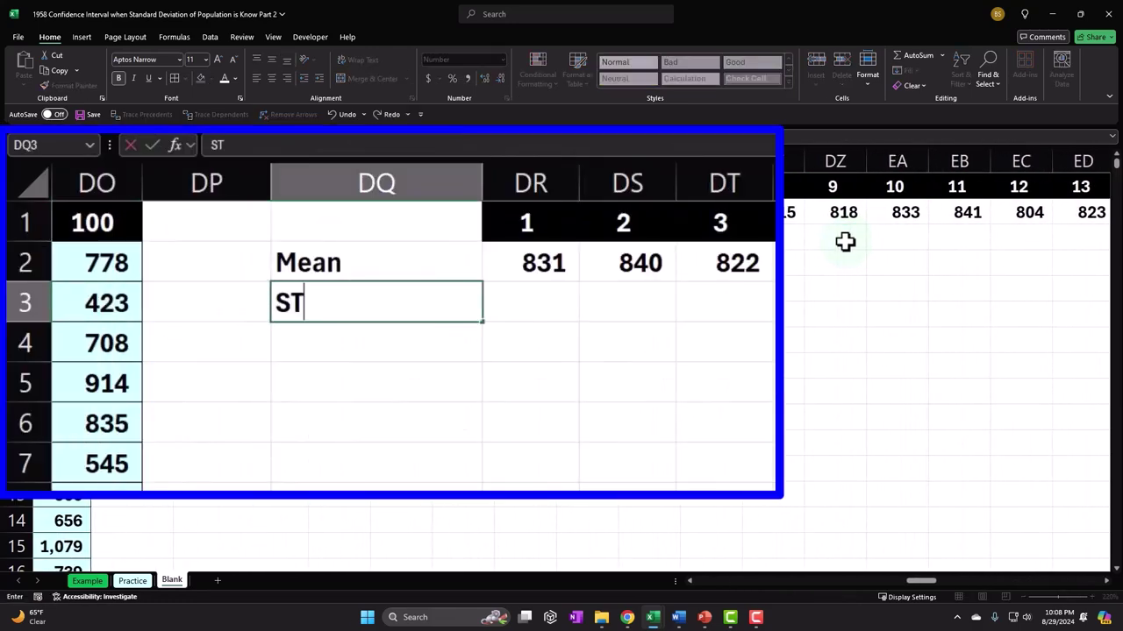
{"action": "key", "text": "Tab"}
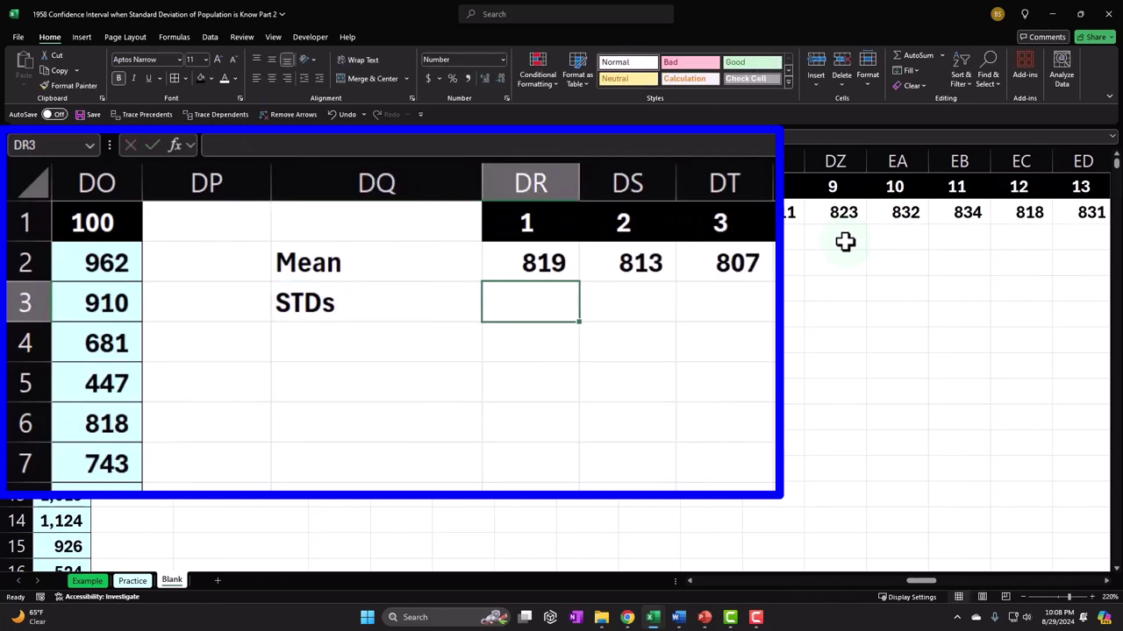
Step: Enter =STDEV.S(T2:T301) in DR3 and fill it right across all 100 resamples
{"action": "type", "text": "="}
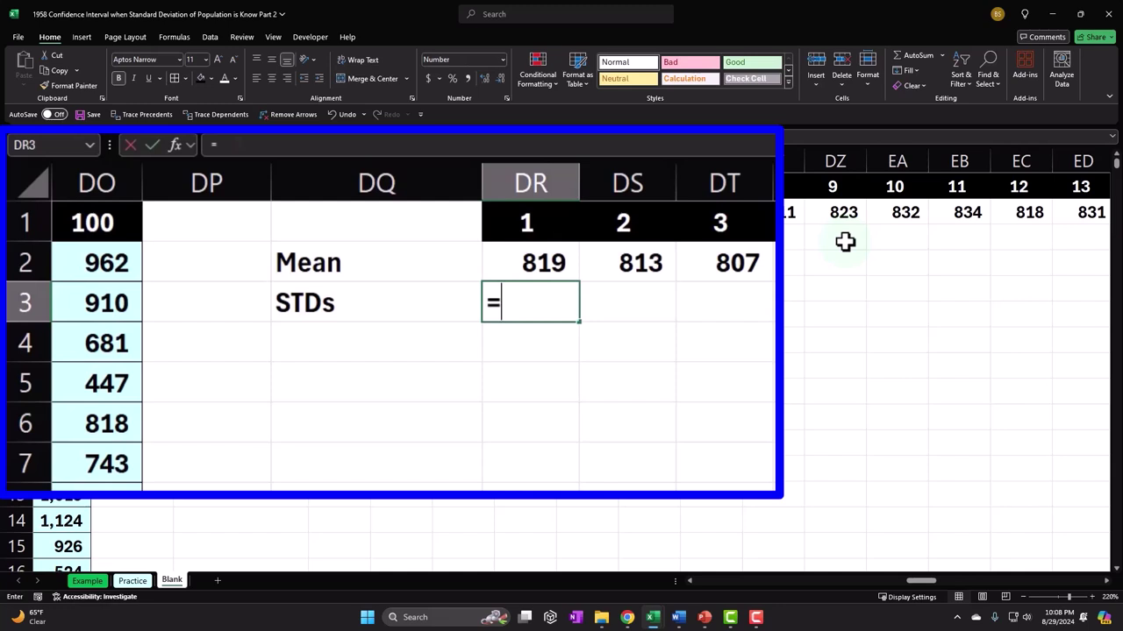
{"action": "type", "text": "st"}
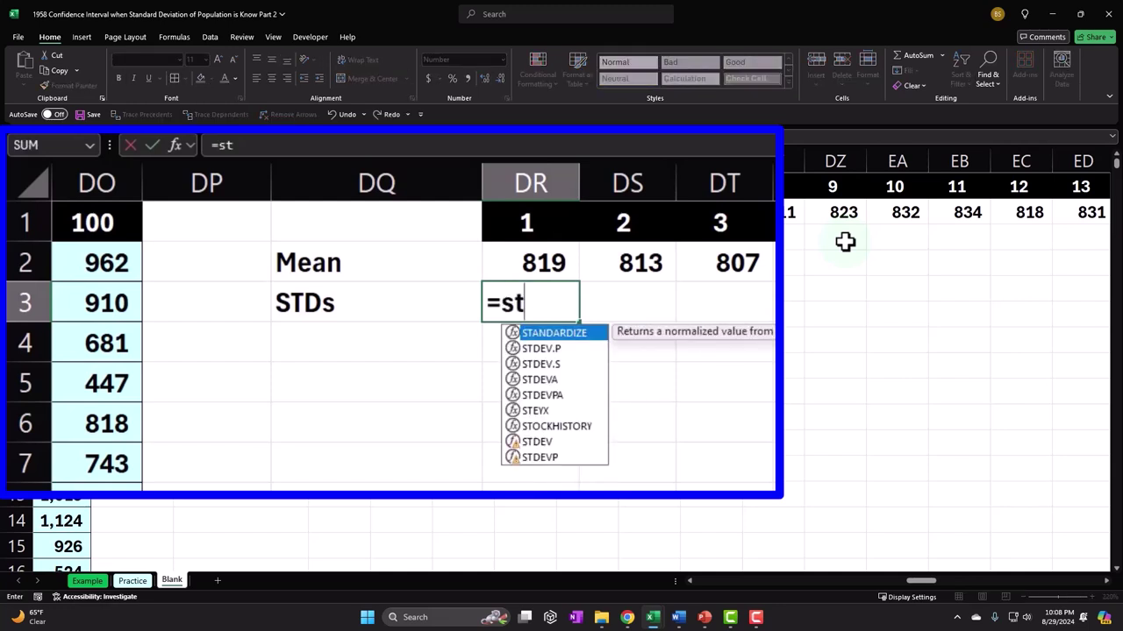
{"action": "key", "text": "Down"}
{"action": "key", "text": "Down"}
{"action": "key", "text": "Tab"}
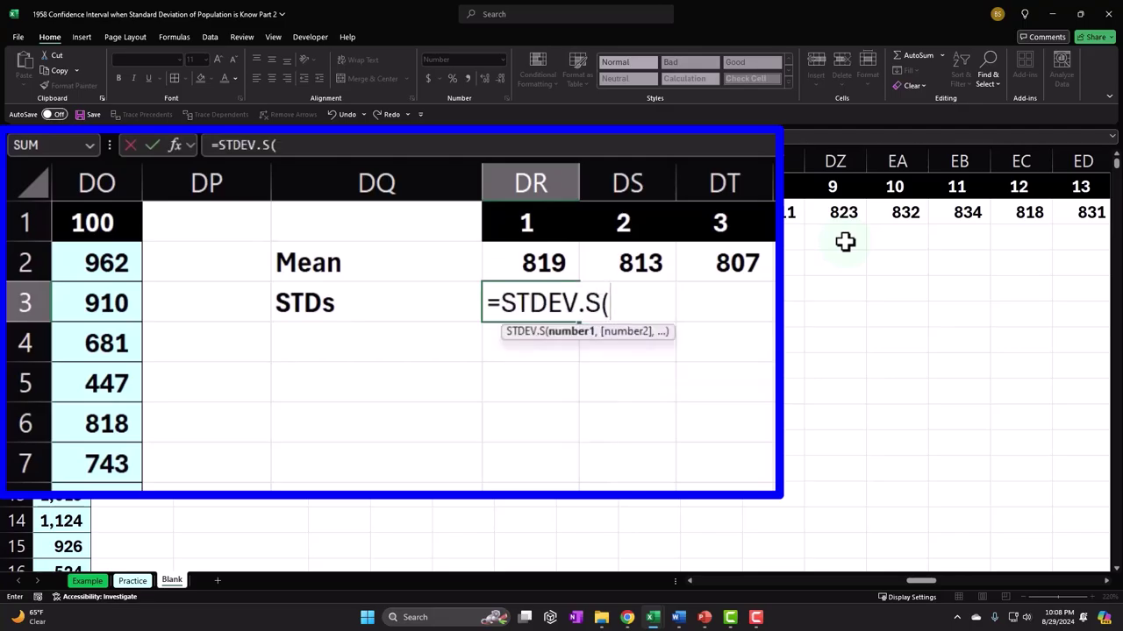
{"action": "key", "text": "Left"}
{"action": "key", "text": "Left"}
{"action": "key", "text": "Left"}
{"action": "key", "text": "Left"}
{"action": "key", "text": "Left"}
{"action": "key", "text": "Left"}
{"action": "key", "text": "Left"}
{"action": "key", "text": "Left"}
{"action": "key", "text": "Left"}
{"action": "key", "text": "Left"}
{"action": "key", "text": "Left"}
{"action": "key", "text": "Left"}
{"action": "key", "text": "Left"}
{"action": "key", "text": "Left"}
{"action": "key", "text": "Left"}
{"action": "key", "text": "Left"}
{"action": "key", "text": "Left"}
{"action": "key", "text": "Left"}
{"action": "key", "text": "Left"}
{"action": "key", "text": "Left"}
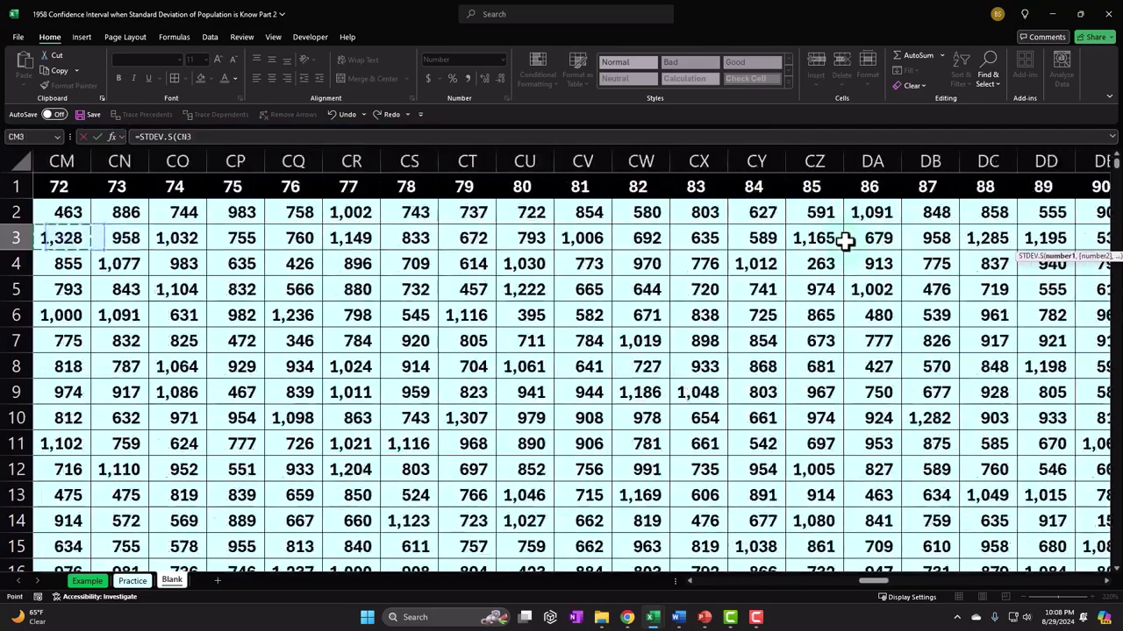
{"action": "key", "text": "Left"}
{"action": "key", "text": "Left"}
{"action": "key", "text": "Left"}
{"action": "key", "text": "Left"}
{"action": "key", "text": "Left"}
{"action": "key", "text": "Left"}
{"action": "key", "text": "Left"}
{"action": "key", "text": "Left"}
{"action": "key", "text": "Left"}
{"action": "key", "text": "Left"}
{"action": "key", "text": "Left"}
{"action": "key", "text": "Left"}
{"action": "key", "text": "Left"}
{"action": "key", "text": "Left"}
{"action": "key", "text": "Left"}
{"action": "key", "text": "Left"}
{"action": "key", "text": "Left"}
{"action": "key", "text": "Left"}
{"action": "key", "text": "Left"}
{"action": "key", "text": "Left"}
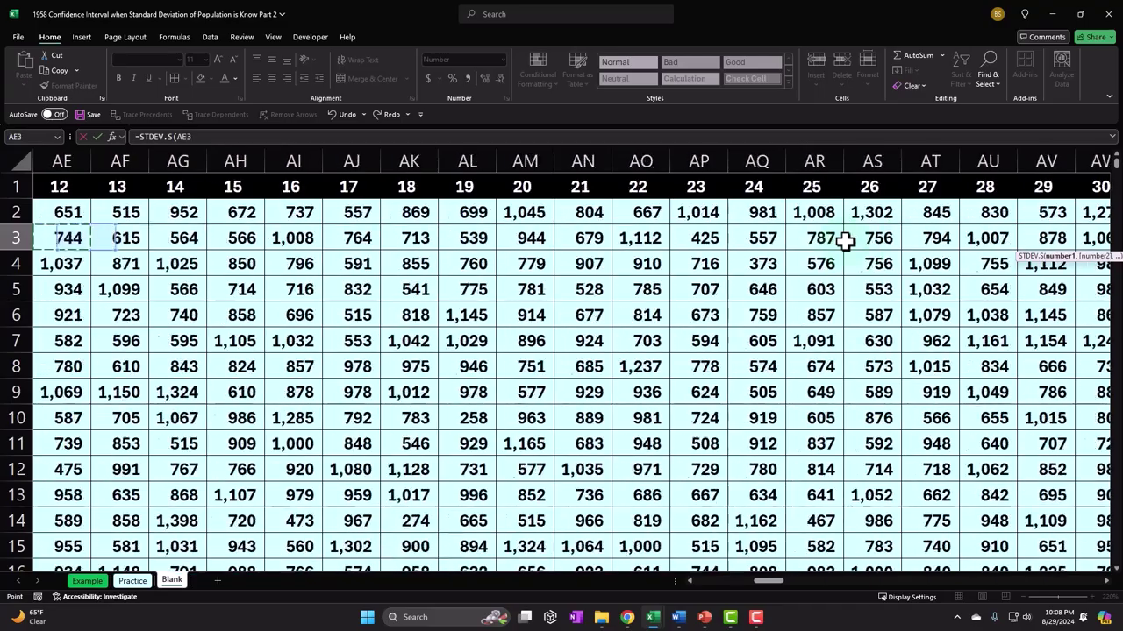
{"action": "key", "text": "Left"}
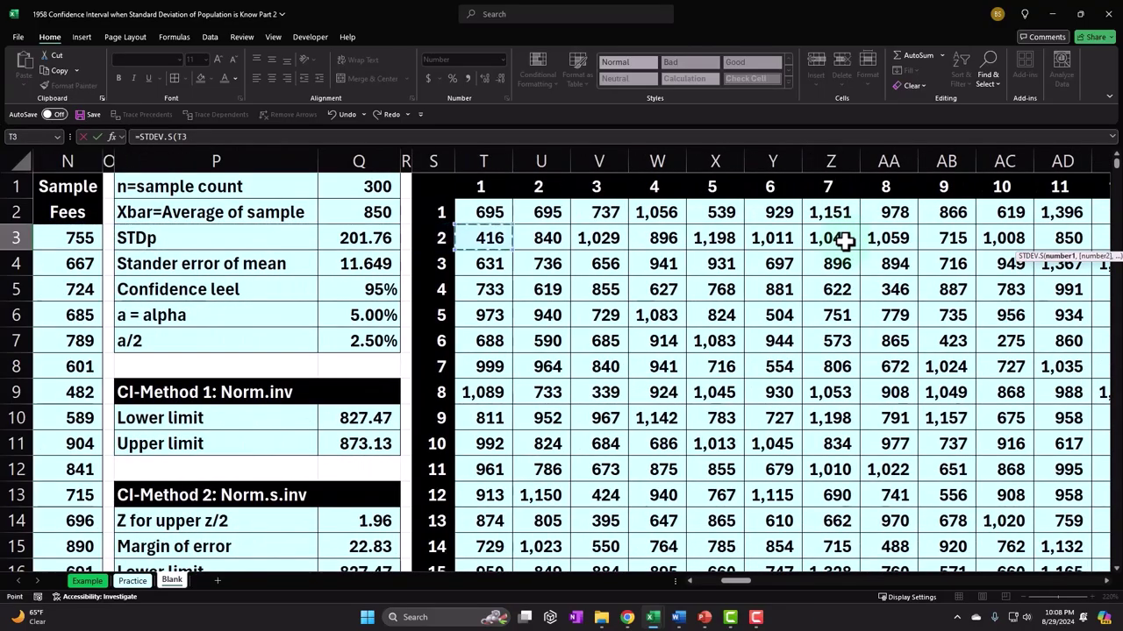
{"action": "key", "text": "ctrl+shift+Down"}
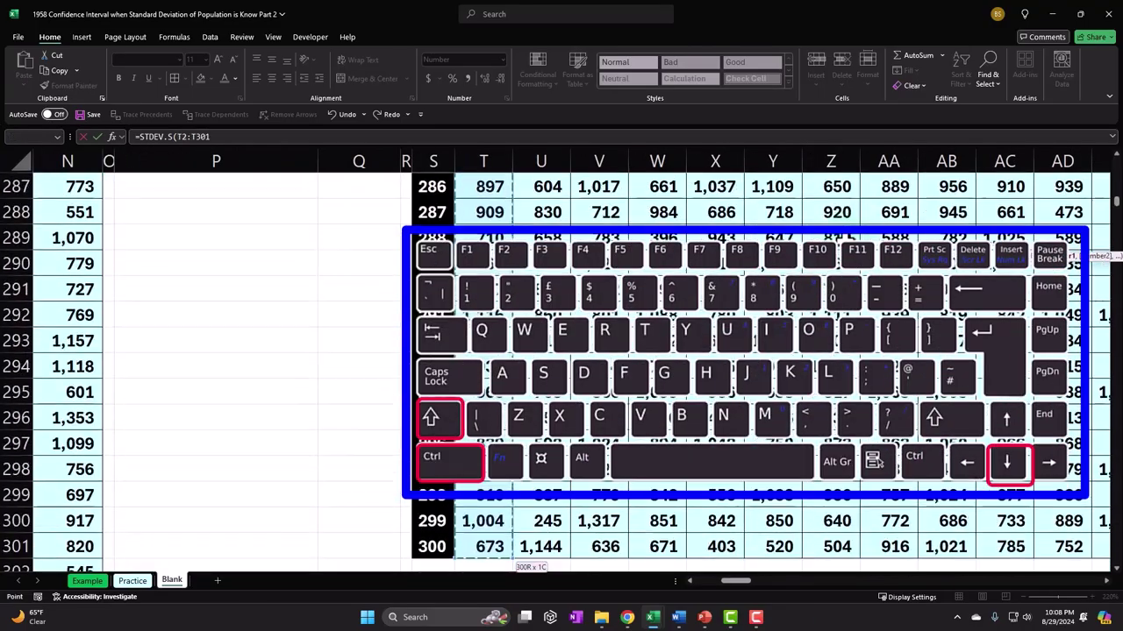
{"action": "key", "text": "ctrl+BackSpace"}
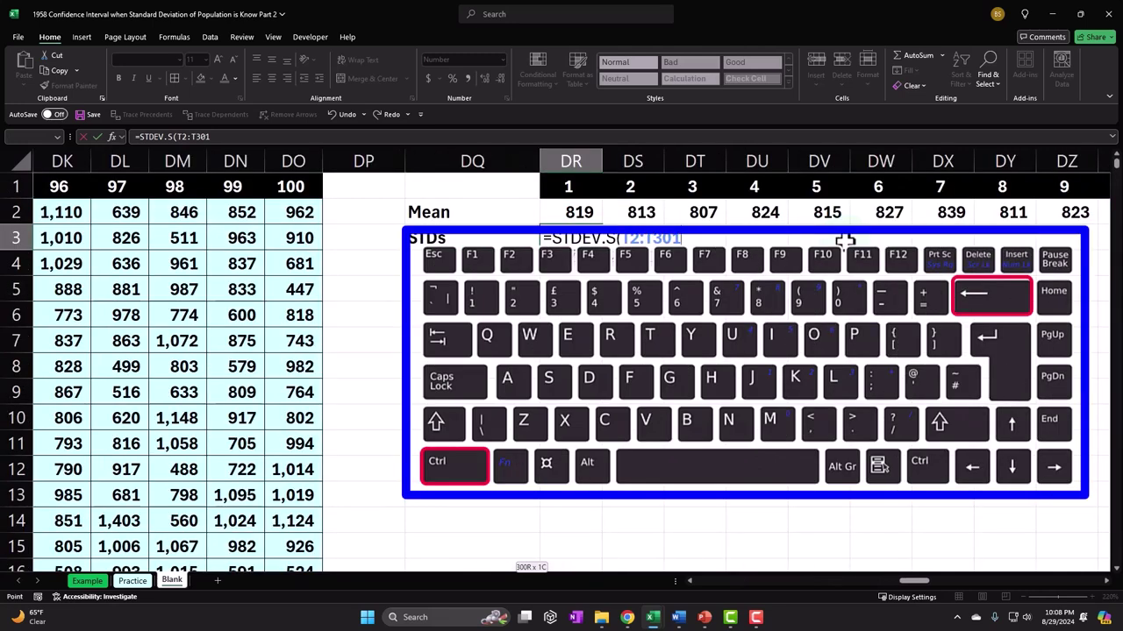
{"action": "key", "text": "Return"}
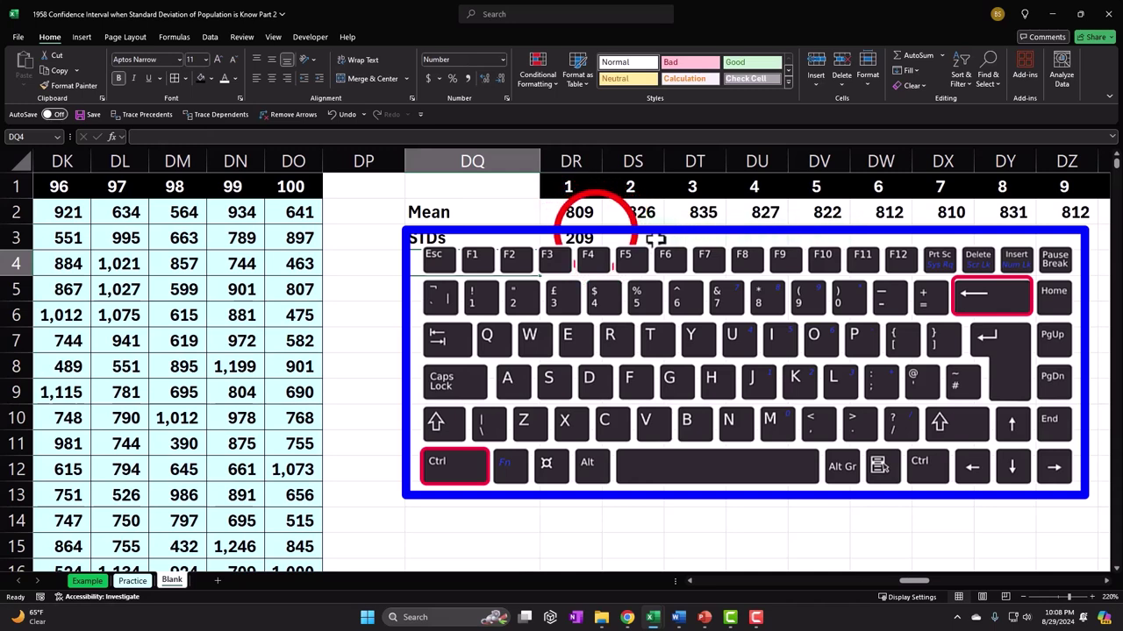
{"action": "left_click", "coordinate": [595, 239]}
{"action": "left_click_drag", "start_coordinate": [602, 250], "coordinate": [1022, 237]}
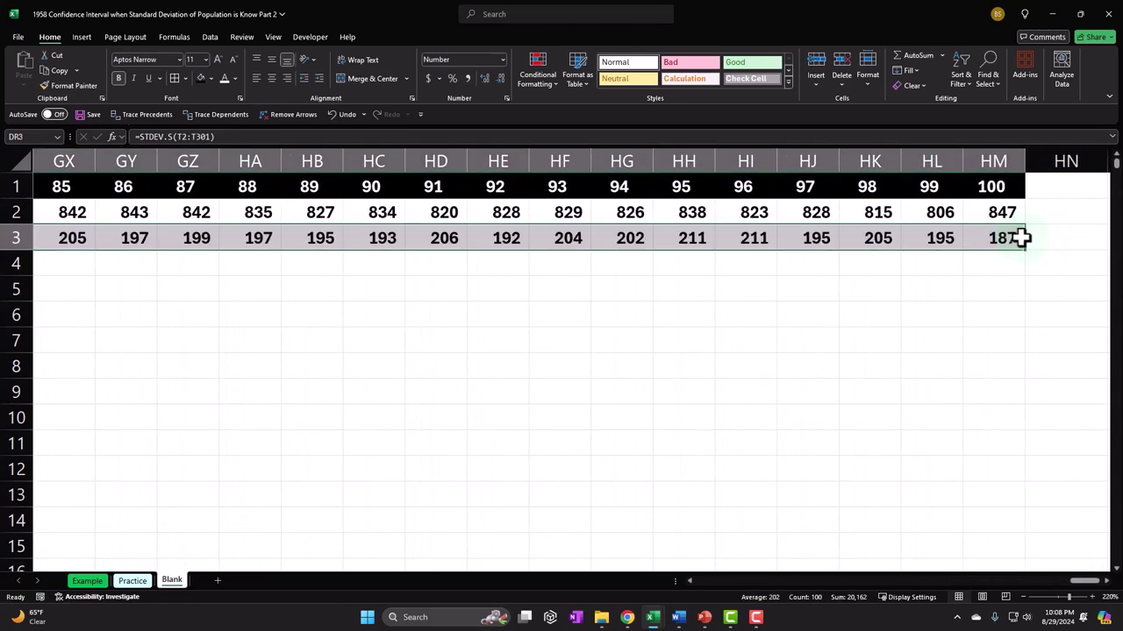
{"action": "key", "text": "Left"}
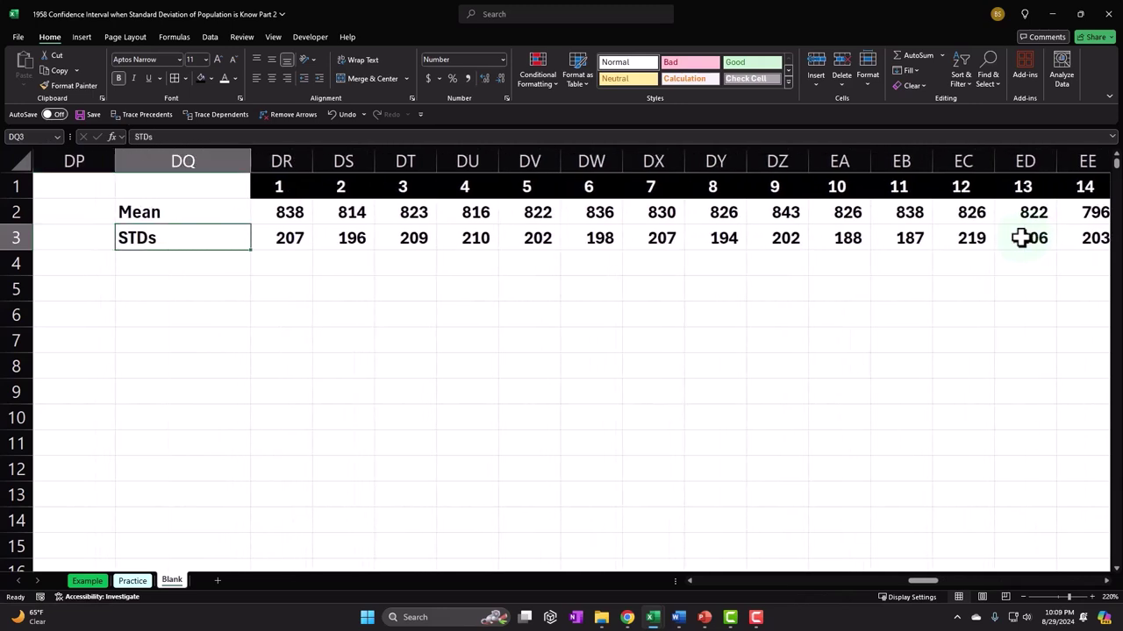
{"action": "key", "text": "Down"}
Step: Label DQ4 'n=sample count' and enter a first COUNT formula over column DO beside it
{"action": "type", "text": "n"}
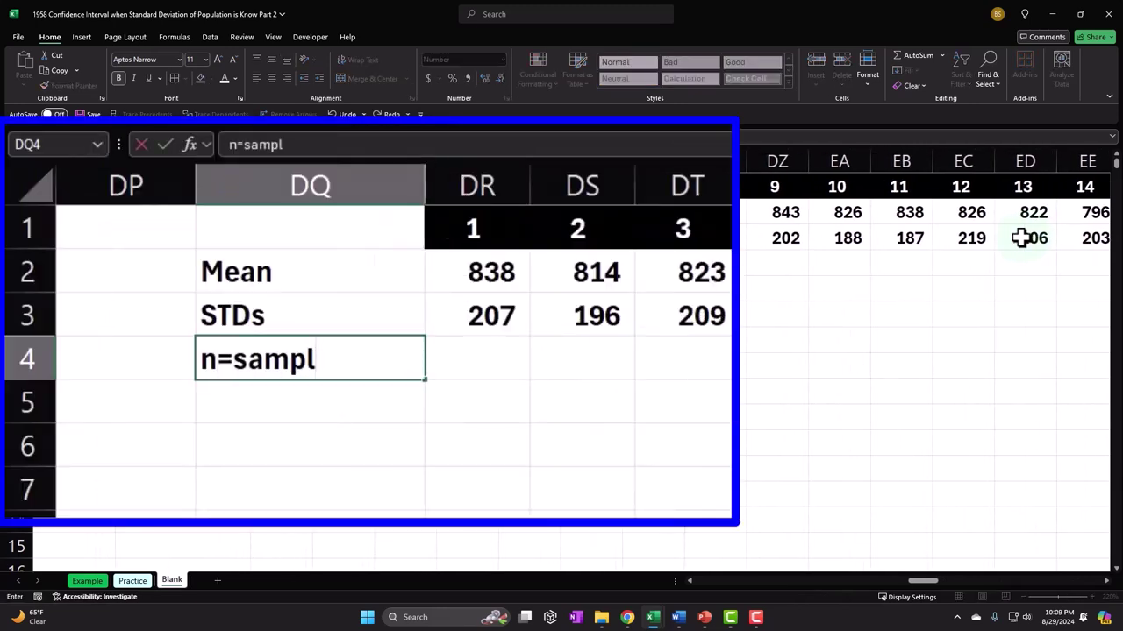
{"action": "key", "text": "Tab"}
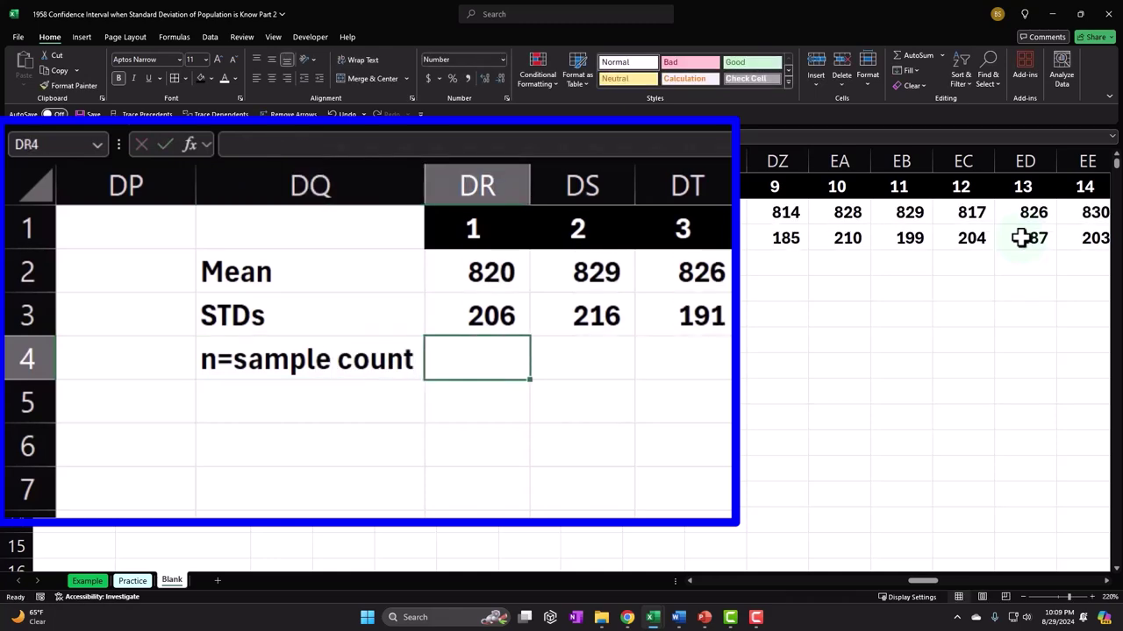
{"action": "type", "text": "=count"}
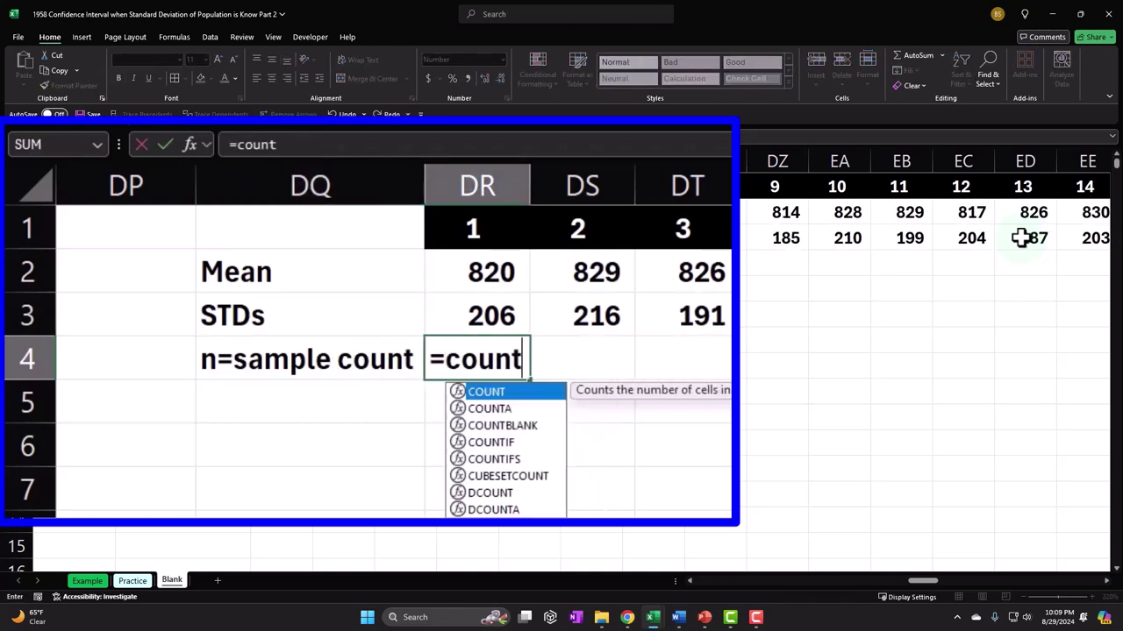
{"action": "key", "text": "Tab"}
{"action": "key", "text": "Left"}
{"action": "key", "text": "Left"}
{"action": "key", "text": "Left"}
{"action": "key", "text": "Right"}
{"action": "key", "text": "Right"}
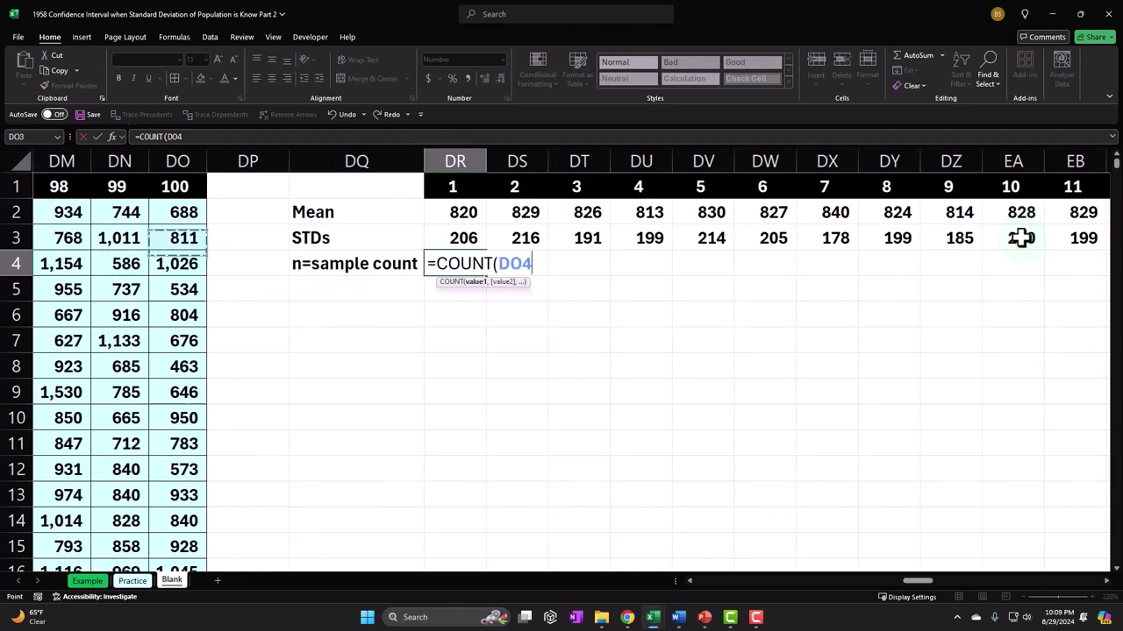
{"action": "key", "text": "Up"}
{"action": "key", "text": "Up"}
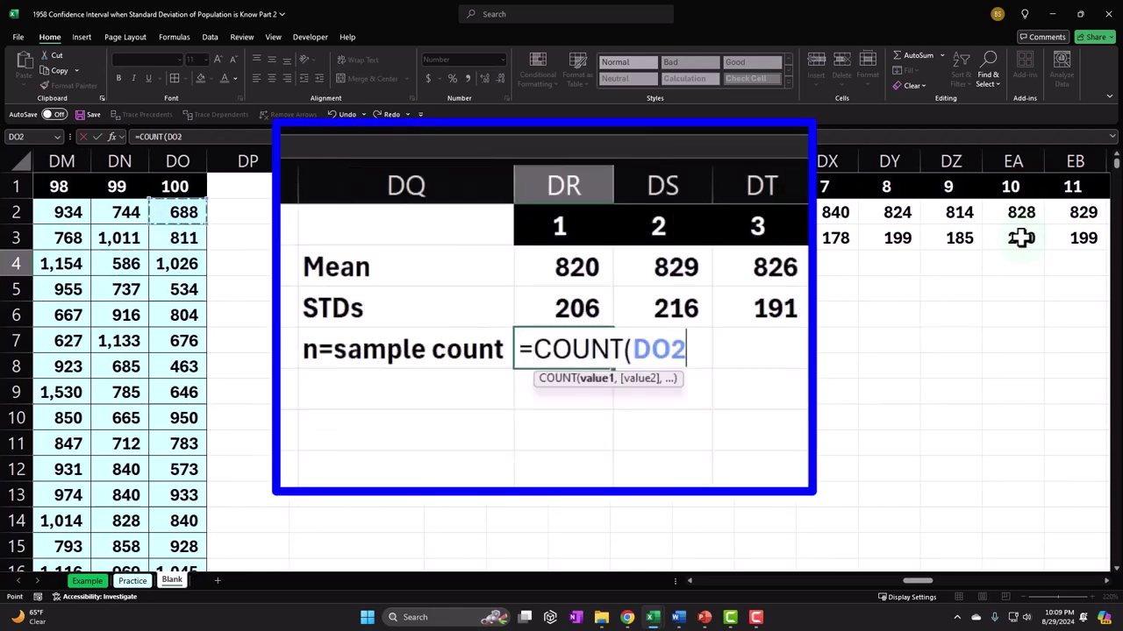
{"action": "key", "text": "ctrl+shift+Down"}
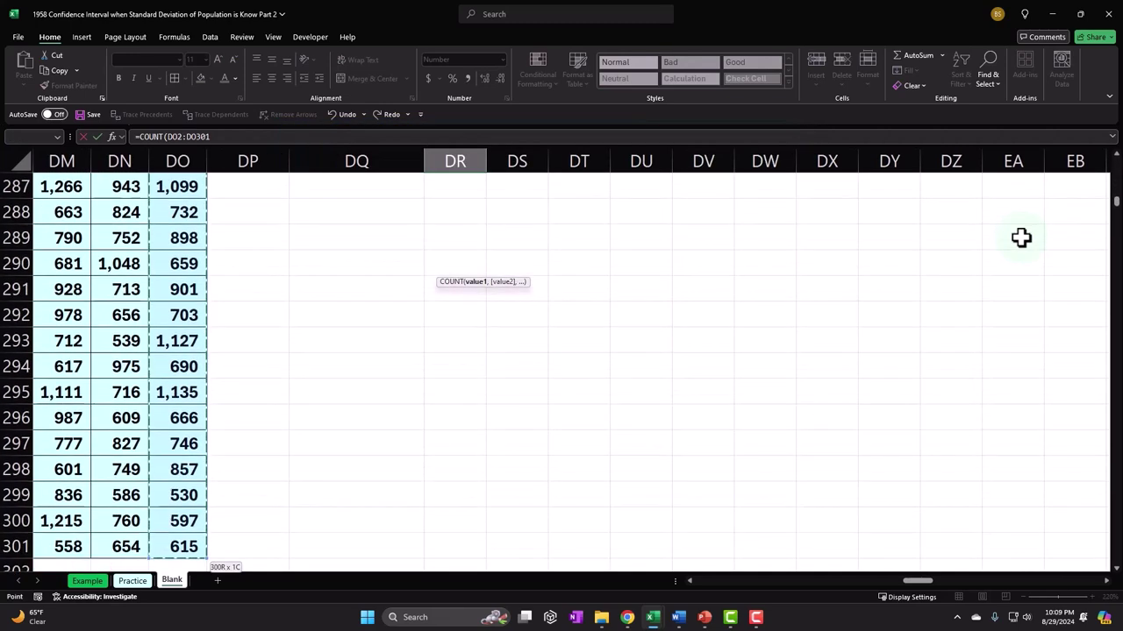
{"action": "key", "text": "Return"}
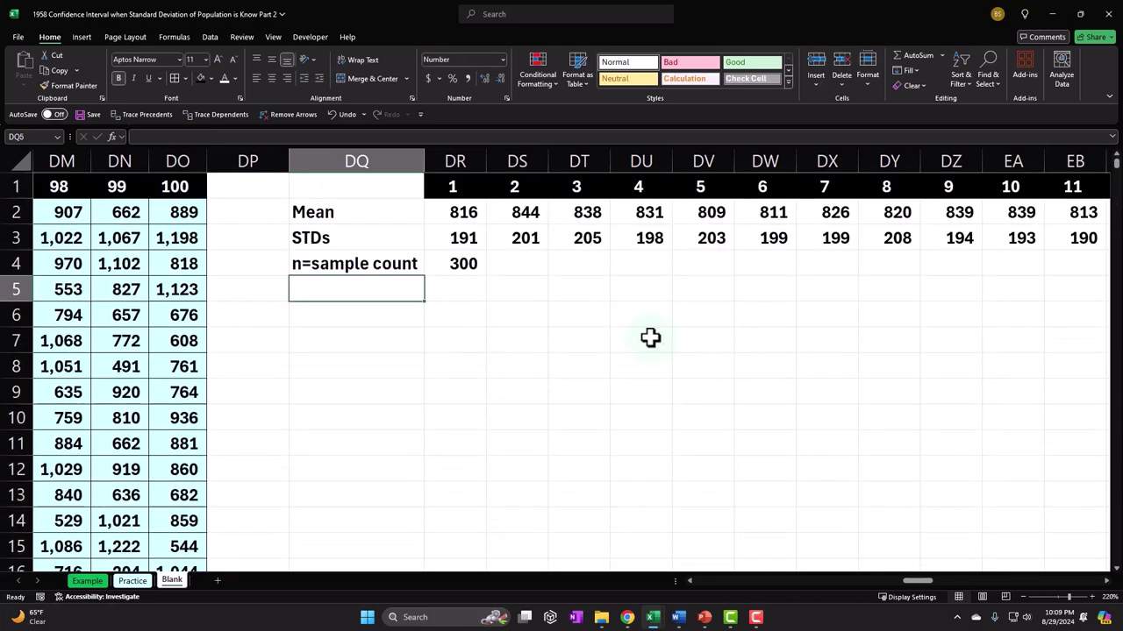
Step: Rewrite DR4's formula as =COUNT(T2:T301) to count the first resample column
{"action": "left_click", "coordinate": [461, 263]}
{"action": "key", "text": "F2"}
{"action": "key", "text": "Escape"}
{"action": "type", "text": "=count"}
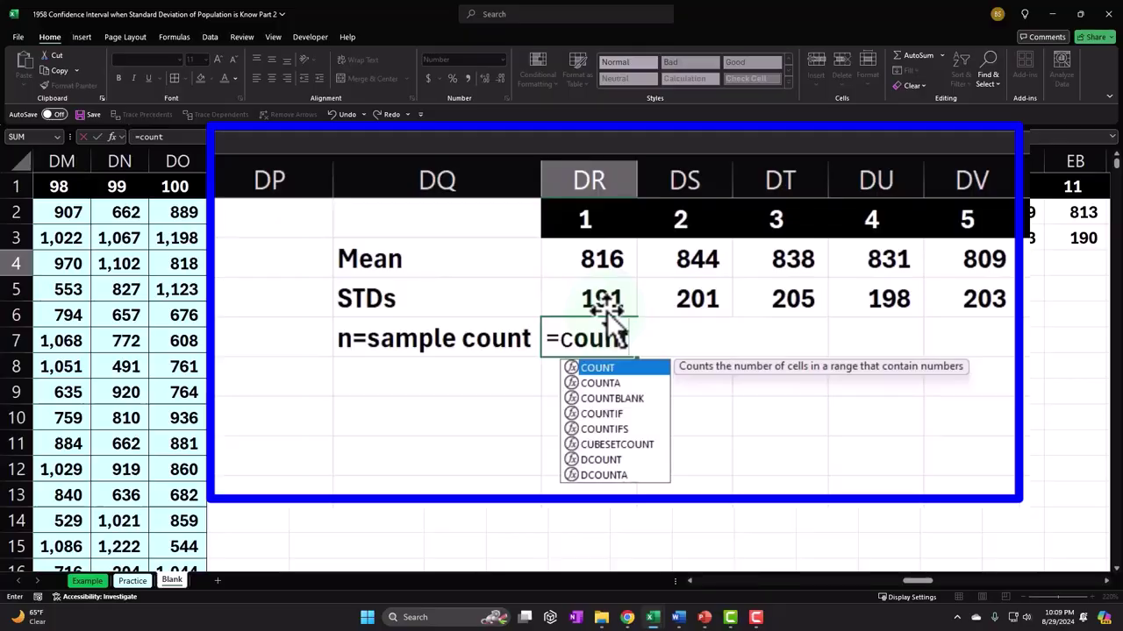
{"action": "key", "text": "Tab"}
{"action": "key", "text": "Left"}
{"action": "key", "text": "Left"}
{"action": "key", "text": "Left"}
{"action": "key", "text": "Left"}
{"action": "key", "text": "Left"}
{"action": "key", "text": "Left"}
{"action": "key", "text": "Left"}
{"action": "key", "text": "Left"}
{"action": "key", "text": "Left"}
{"action": "key", "text": "Left"}
{"action": "key", "text": "Left"}
{"action": "key", "text": "Left"}
{"action": "key", "text": "Left"}
{"action": "key", "text": "Left"}
{"action": "key", "text": "Left"}
{"action": "key", "text": "Left"}
{"action": "key", "text": "Left"}
{"action": "key", "text": "Left"}
{"action": "key", "text": "Left"}
{"action": "key", "text": "Left"}
{"action": "key", "text": "Left"}
{"action": "key", "text": "Left"}
{"action": "key", "text": "Left"}
{"action": "key", "text": "Left"}
{"action": "key", "text": "Left"}
{"action": "key", "text": "Left"}
{"action": "key", "text": "Left"}
{"action": "key", "text": "Left"}
{"action": "key", "text": "Left"}
{"action": "key", "text": "Left"}
{"action": "key", "text": "Left"}
{"action": "key", "text": "Left"}
{"action": "key", "text": "Left"}
{"action": "key", "text": "Left"}
{"action": "key", "text": "Left"}
{"action": "key", "text": "Left"}
{"action": "key", "text": "Left"}
{"action": "key", "text": "Left"}
{"action": "key", "text": "Left"}
{"action": "key", "text": "Left"}
{"action": "key", "text": "Left"}
{"action": "key", "text": "Left"}
{"action": "key", "text": "Left"}
{"action": "key", "text": "Left"}
{"action": "key", "text": "Left"}
{"action": "key", "text": "Left"}
{"action": "key", "text": "Left"}
{"action": "key", "text": "Left"}
{"action": "key", "text": "Left"}
{"action": "key", "text": "Left"}
{"action": "key", "text": "Left"}
{"action": "key", "text": "Left"}
{"action": "key", "text": "Left"}
{"action": "key", "text": "Left"}
{"action": "key", "text": "Left"}
{"action": "key", "text": "Right"}
{"action": "key", "text": "Right"}
{"action": "key", "text": "Right"}
{"action": "key", "text": "Right"}
{"action": "key", "text": "Up"}
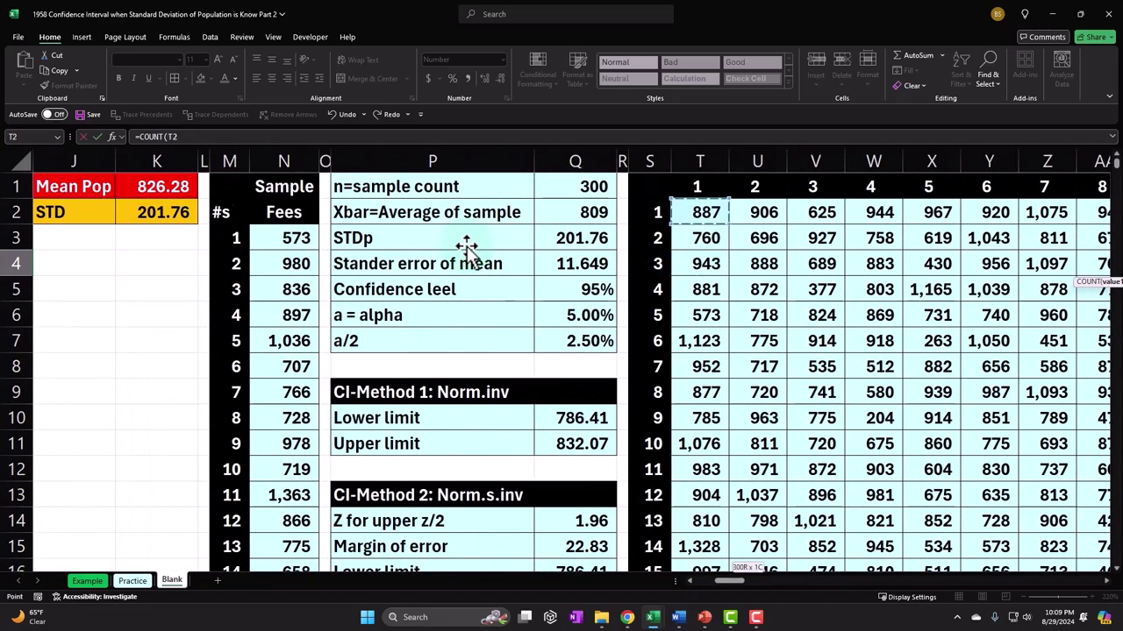
{"action": "key", "text": "ctrl+shift+Down"}
{"action": "key", "text": "Return"}
Step: Fill the COUNT formula right through HM4 so every resample shows 300
{"action": "key", "text": "Right"}
{"action": "key", "text": "Right"}
{"action": "scroll", "coordinate": [468, 250], "scroll_direction": "up", "scroll_amount": 2}
{"action": "left_click", "coordinate": [819, 267]}
{"action": "left_click_drag", "start_coordinate": [829, 279], "coordinate": [1023, 283]}
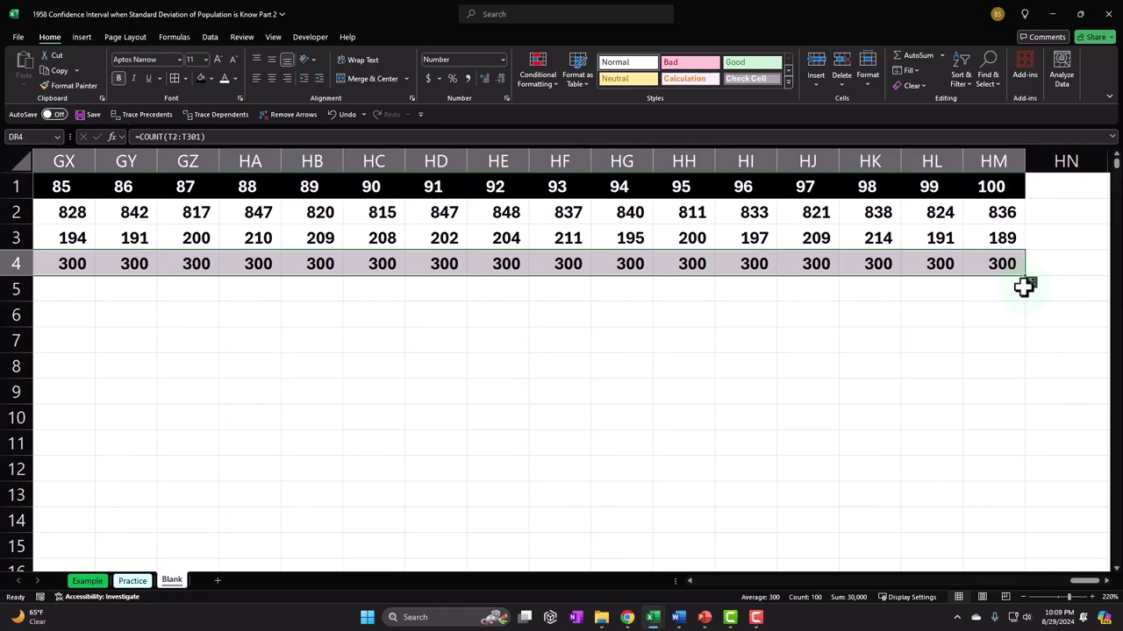
{"action": "key", "text": "Left"}
{"action": "key", "text": "Return"}
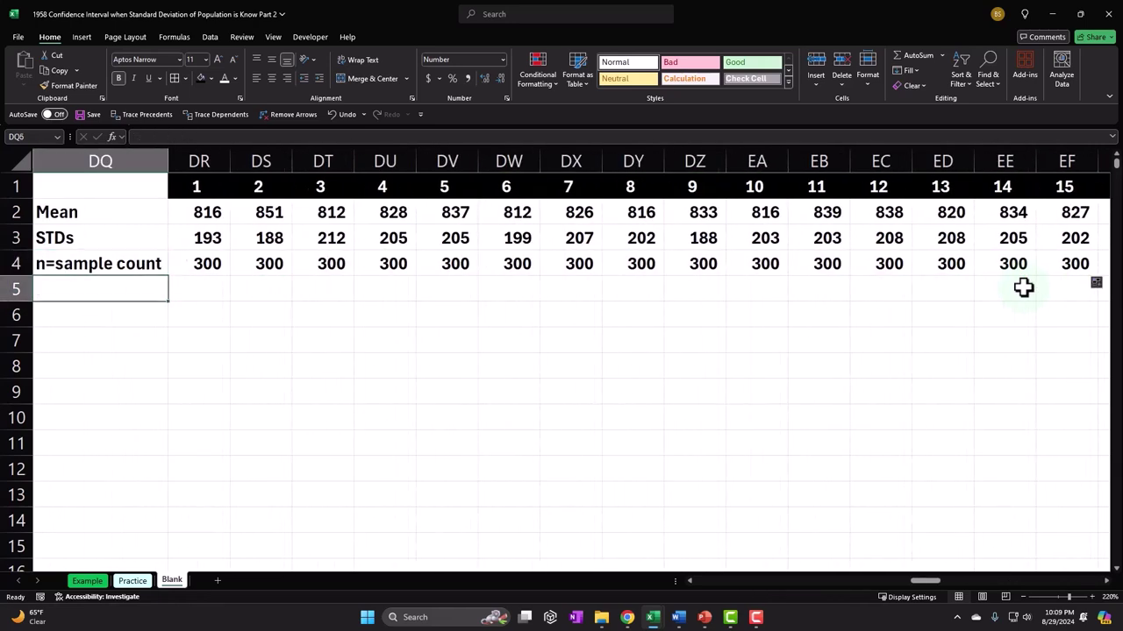
{"action": "scroll", "coordinate": [1024, 288], "scroll_direction": "left", "scroll_amount": 2}
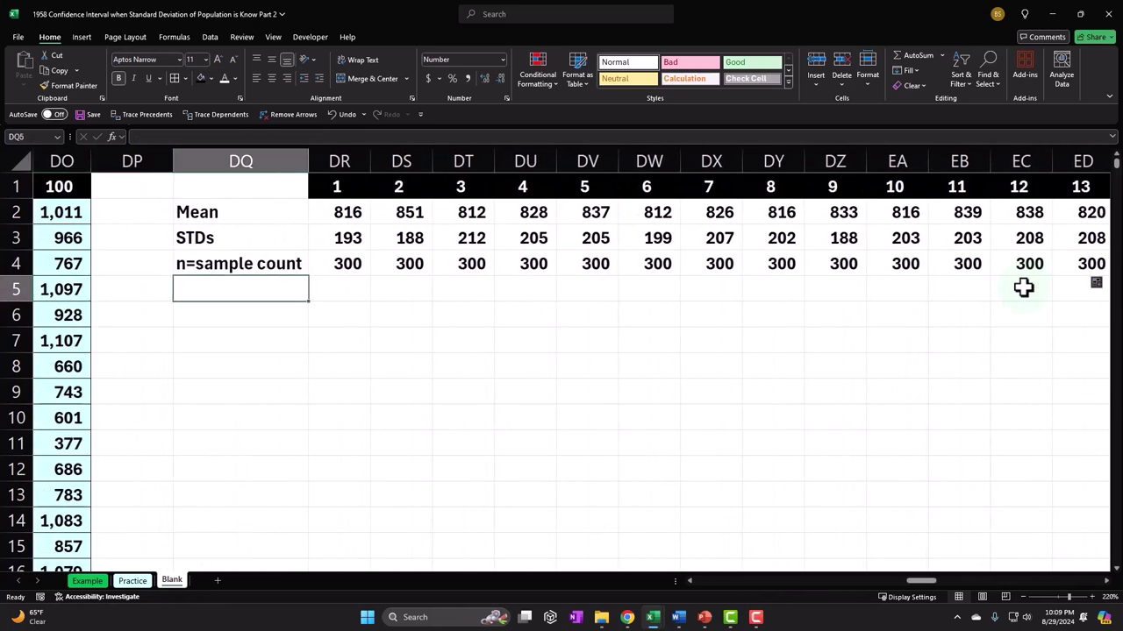
Step: Add the 'Standard error of mean' label in DQ5 and widen column DQ to fit
{"action": "type", "text": "Standard error of mean"}
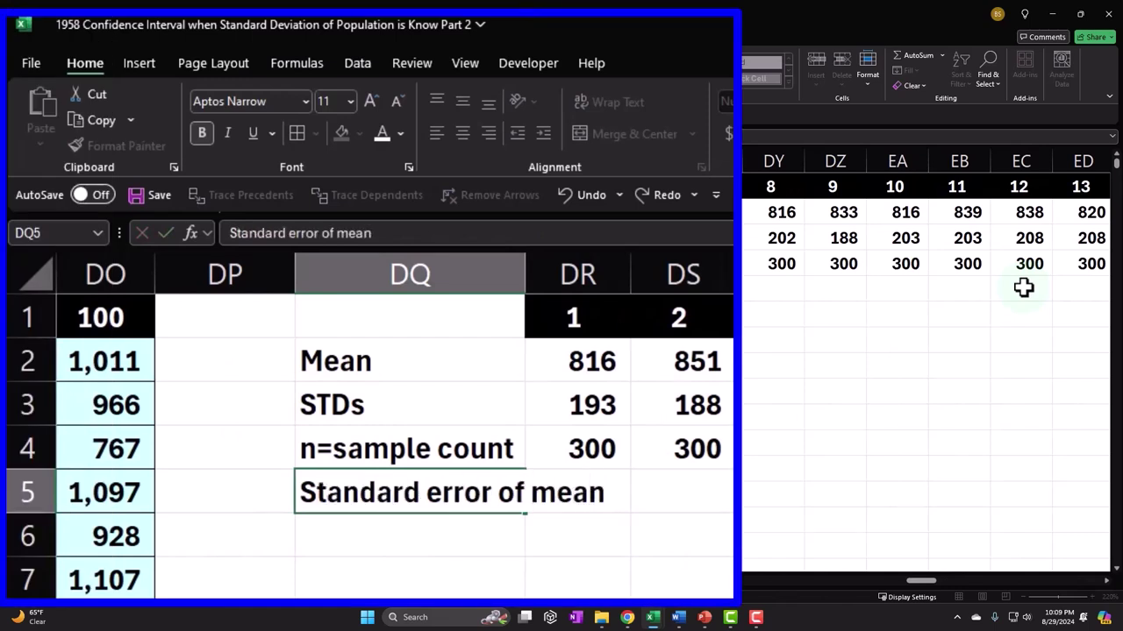
{"action": "key", "text": "Return"}
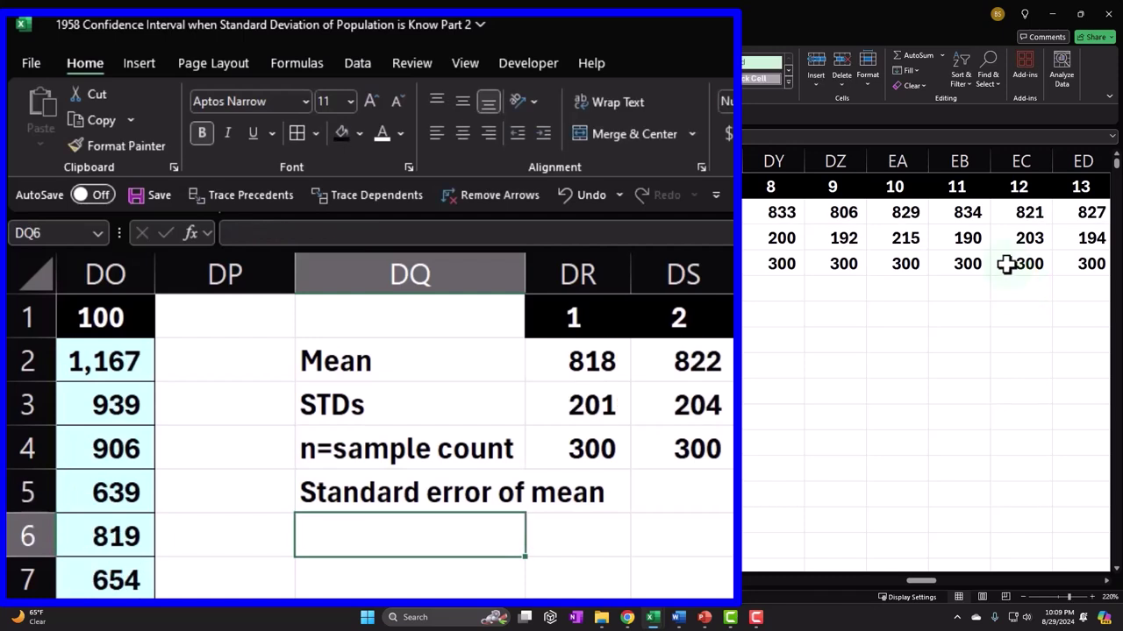
{"action": "left_click", "coordinate": [527, 268]}
{"action": "left_click_drag", "start_coordinate": [527, 269], "coordinate": [621, 277]}
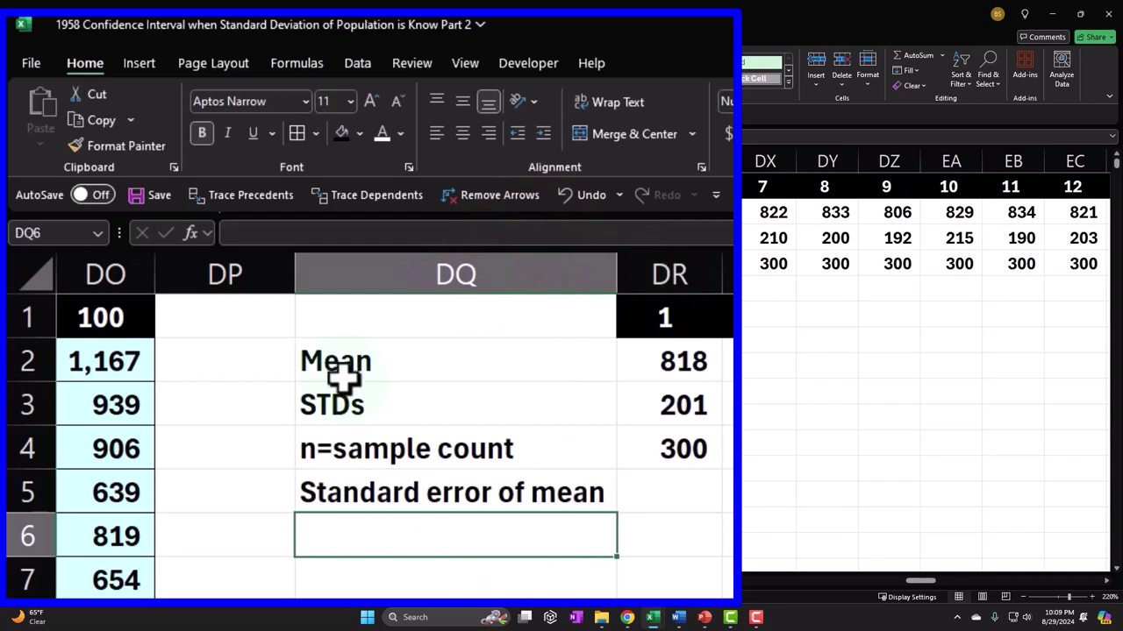
Step: Review the labels and the DR4 count formula, then narrow column DP to about 1.57
{"action": "left_click", "coordinate": [374, 405]}
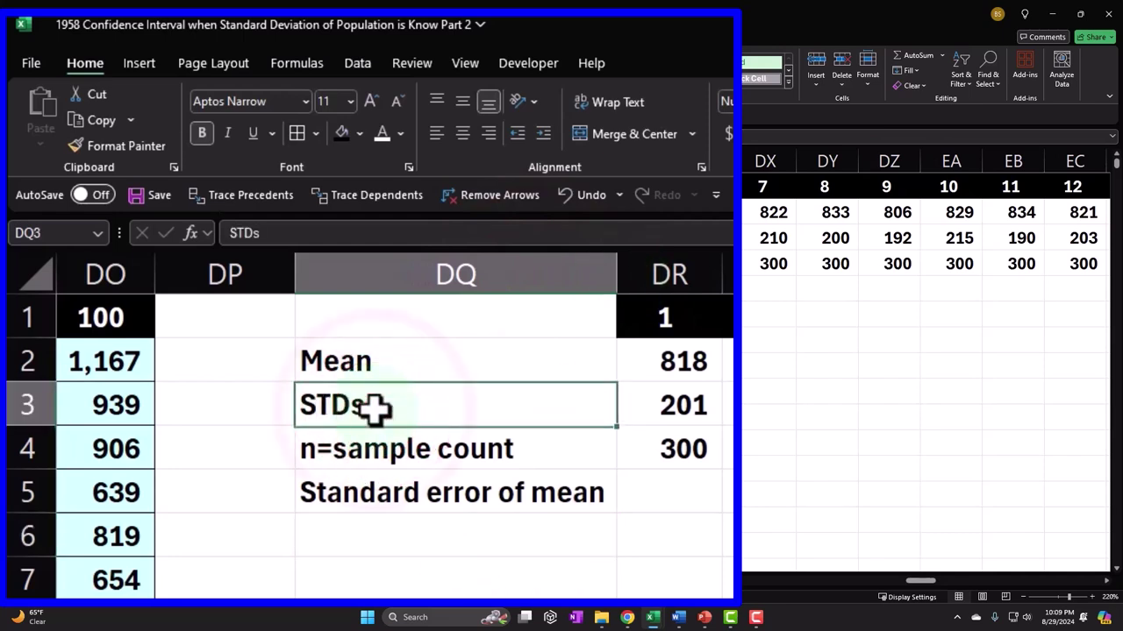
{"action": "left_click", "coordinate": [392, 486]}
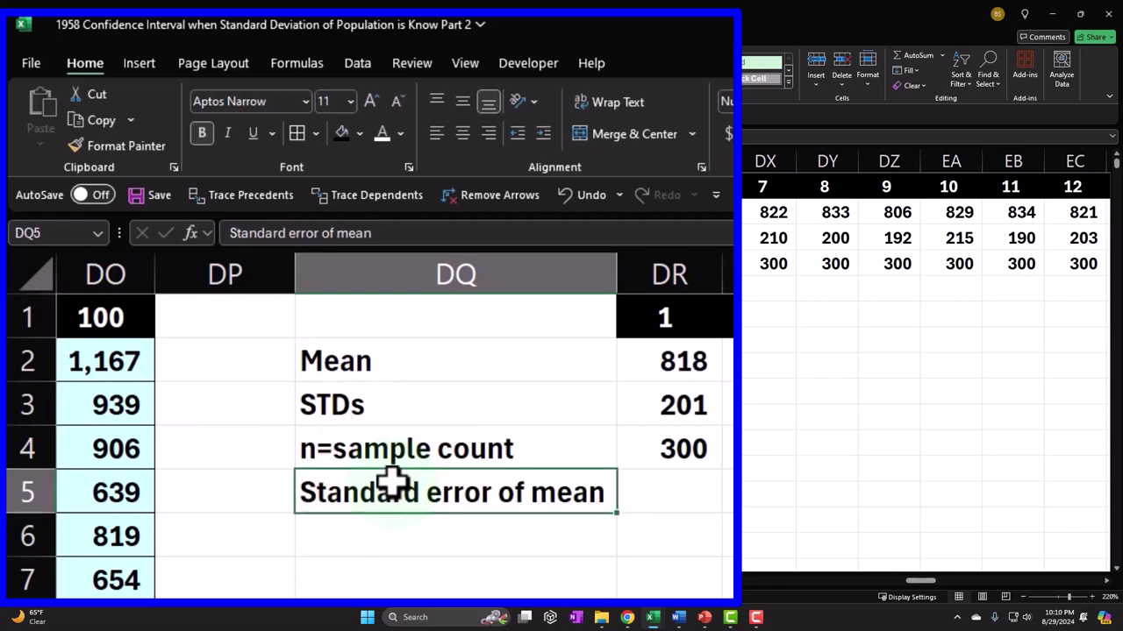
{"action": "left_click", "coordinate": [665, 443]}
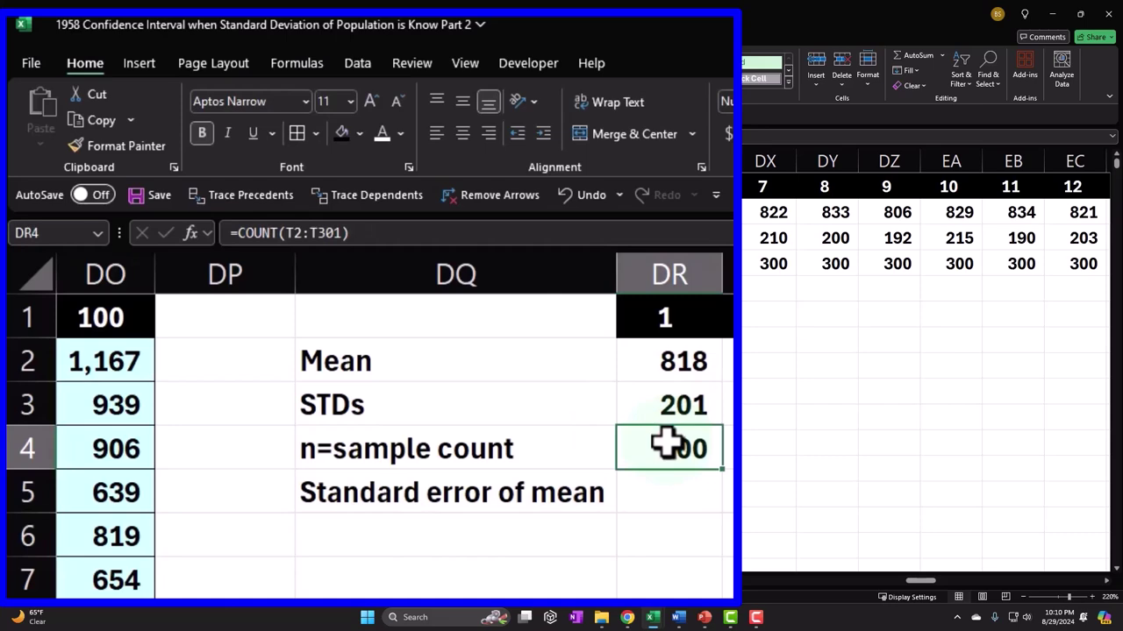
{"action": "left_click_drag", "start_coordinate": [295, 274], "coordinate": [175, 288]}
{"action": "left_click", "coordinate": [932, 579]}
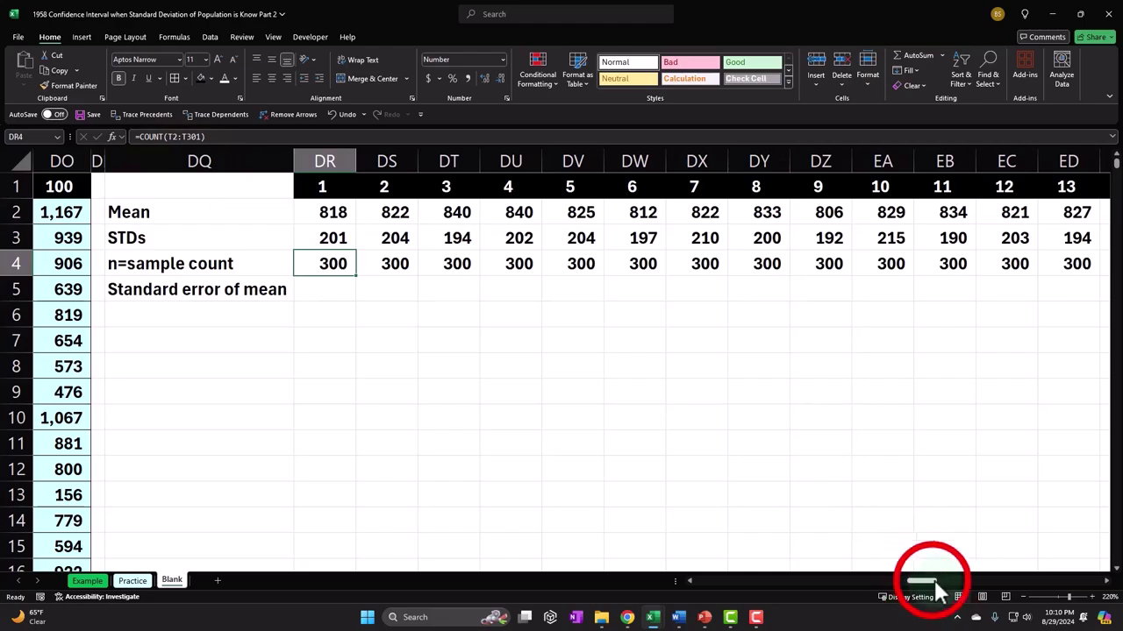
{"action": "left_click_drag", "start_coordinate": [934, 587], "coordinate": [572, 558]}
{"action": "scroll", "coordinate": [395, 517], "scroll_direction": "down", "scroll_amount": 3}
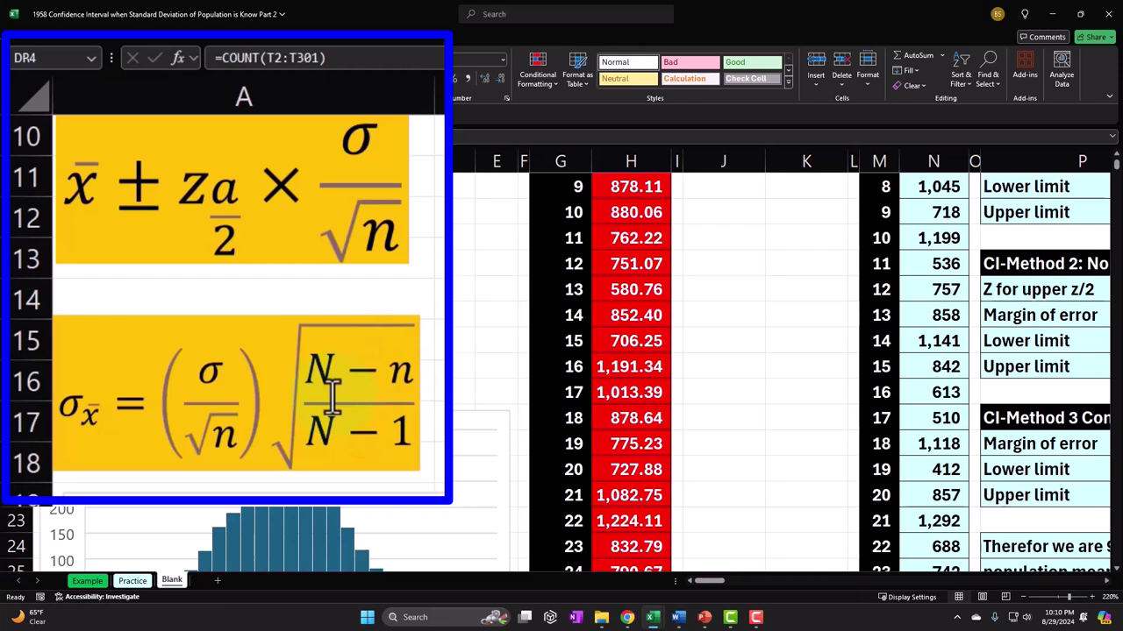
{"action": "left_click", "coordinate": [217, 410]}
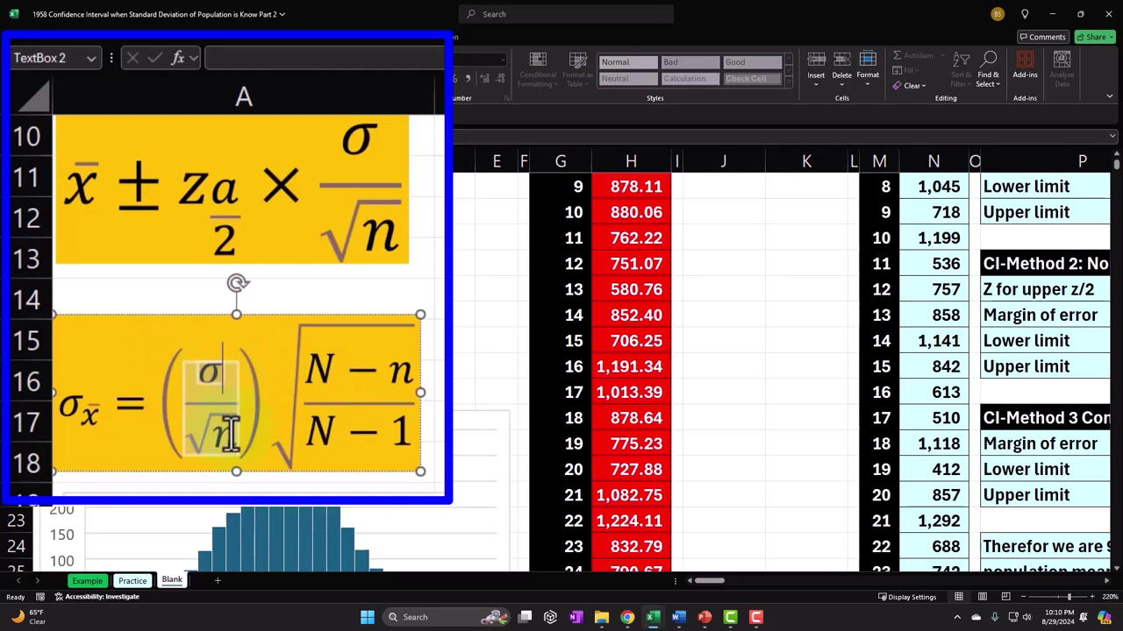
{"action": "left_click", "coordinate": [718, 579]}
{"action": "left_click_drag", "start_coordinate": [718, 581], "coordinate": [917, 612]}
Step: Enter =K2/SQRT(DR4) in DR5 as the first sample's standard error
{"action": "left_click", "coordinate": [509, 292]}
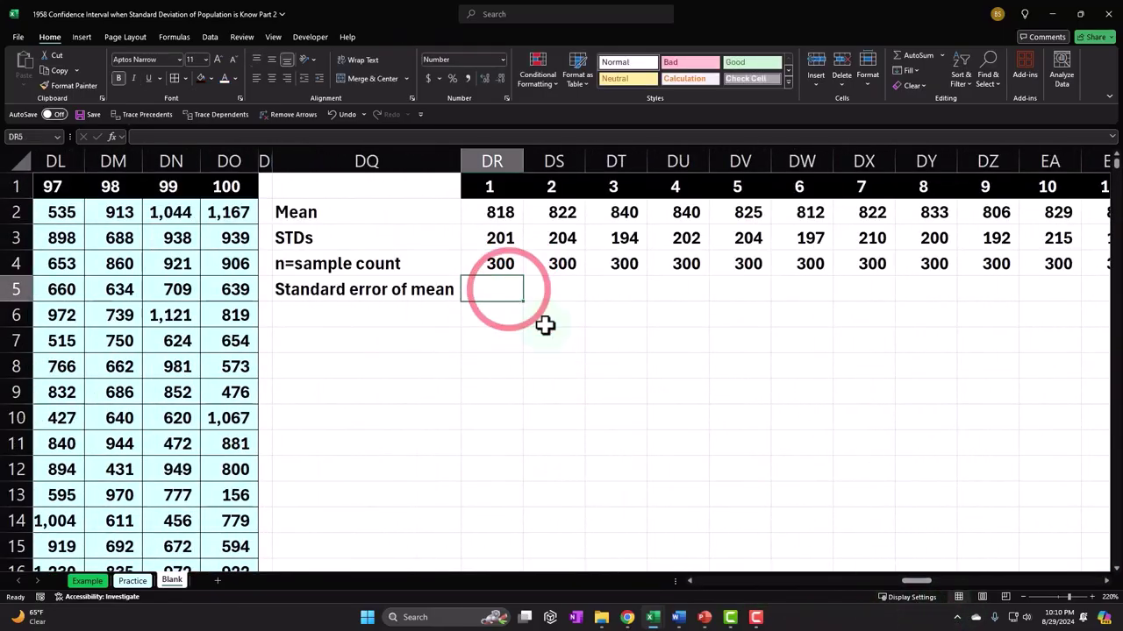
{"action": "type", "text": "="}
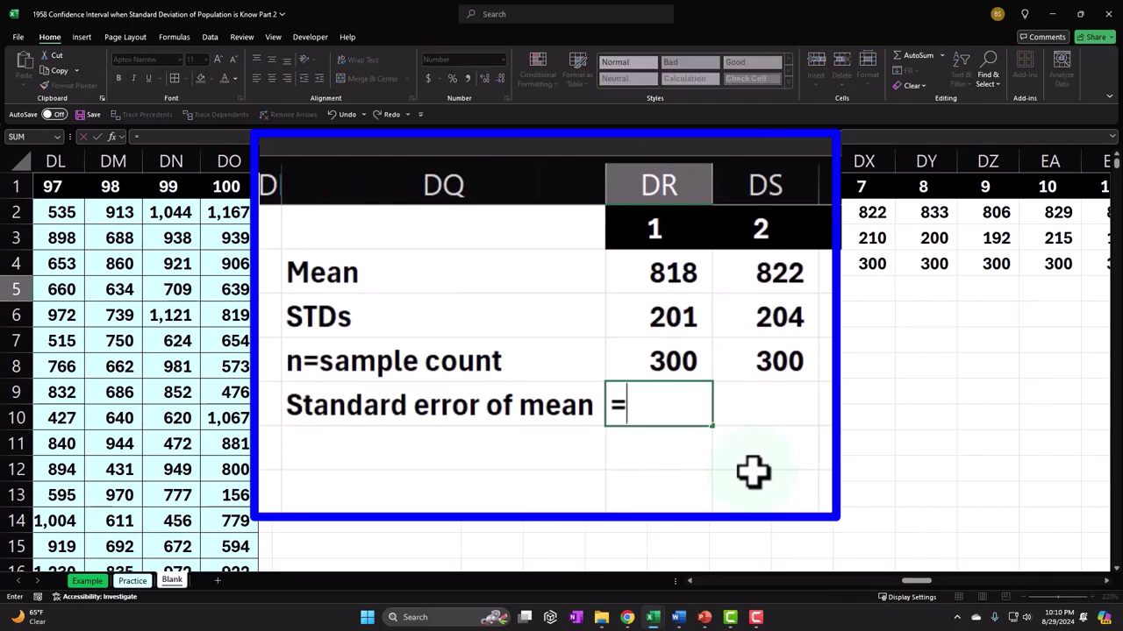
{"action": "key", "text": "Left"}
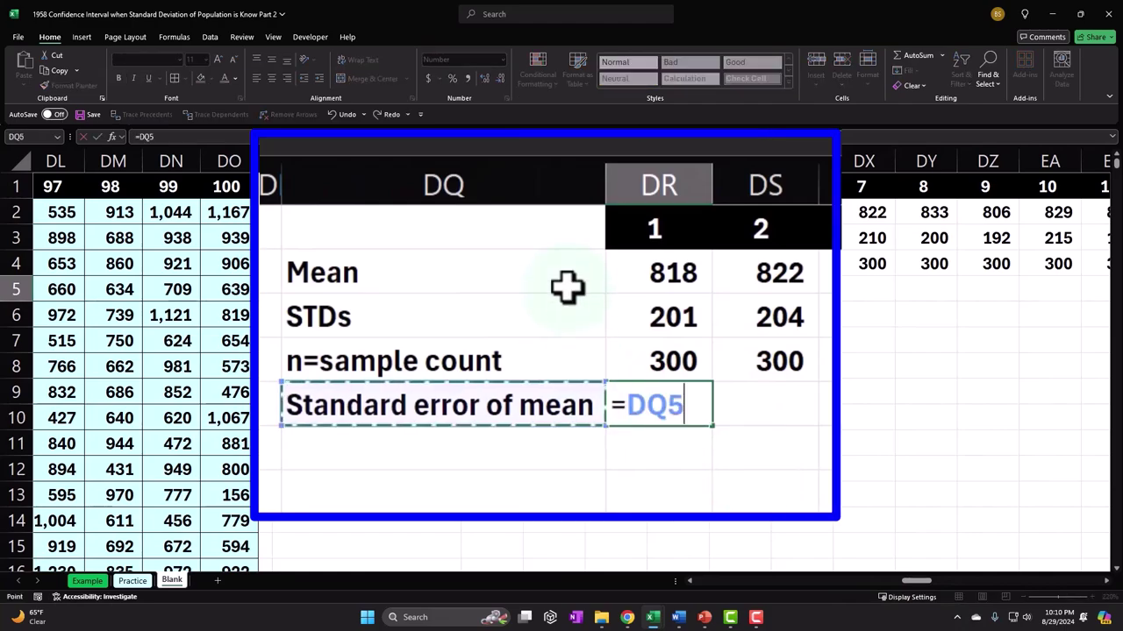
{"action": "key", "text": "Left"}
{"action": "key", "text": "Left"}
{"action": "key", "text": "Left"}
{"action": "key", "text": "Left"}
{"action": "key", "text": "Left"}
{"action": "key", "text": "Left"}
{"action": "key", "text": "Left"}
{"action": "key", "text": "Left"}
{"action": "key", "text": "Left"}
{"action": "key", "text": "Left"}
{"action": "key", "text": "Left"}
{"action": "key", "text": "Left"}
{"action": "key", "text": "Left"}
{"action": "key", "text": "Left"}
{"action": "key", "text": "Left"}
{"action": "key", "text": "Left"}
{"action": "key", "text": "Left"}
{"action": "key", "text": "Left"}
{"action": "key", "text": "Left"}
{"action": "key", "text": "Left"}
{"action": "key", "text": "Left"}
{"action": "key", "text": "Left"}
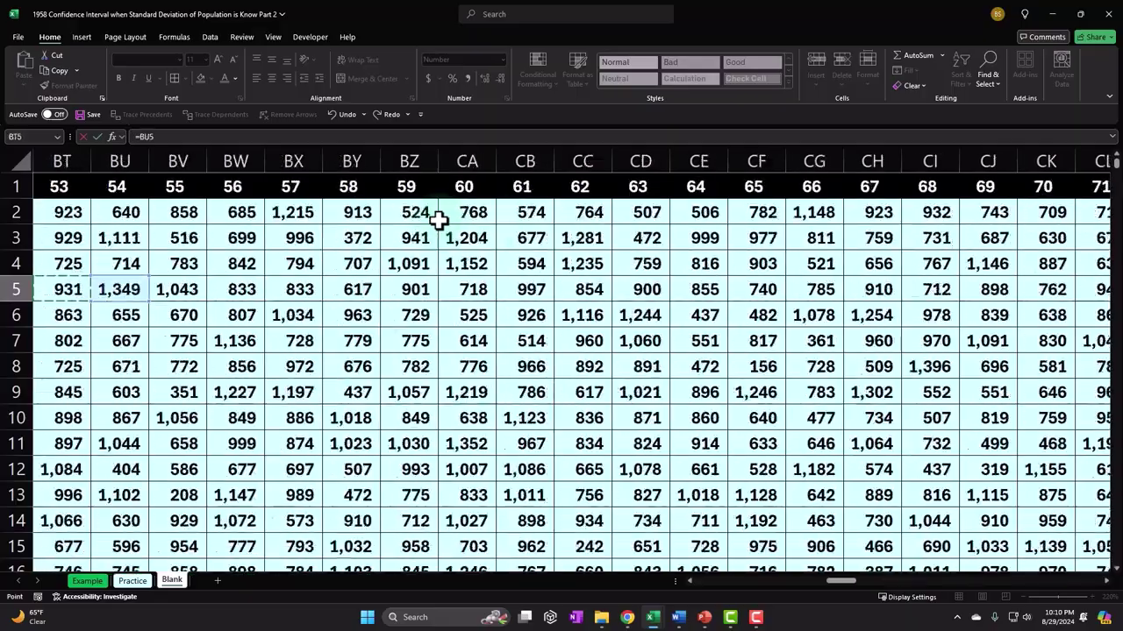
{"action": "key", "text": "Left"}
{"action": "key", "text": "Left"}
{"action": "key", "text": "Left"}
{"action": "key", "text": "Left"}
{"action": "key", "text": "Left"}
{"action": "key", "text": "Left"}
{"action": "key", "text": "Left"}
{"action": "key", "text": "Left"}
{"action": "key", "text": "Left"}
{"action": "key", "text": "Left"}
{"action": "key", "text": "Left"}
{"action": "key", "text": "Left"}
{"action": "key", "text": "Left"}
{"action": "key", "text": "Left"}
{"action": "key", "text": "Left"}
{"action": "key", "text": "Left"}
{"action": "key", "text": "Left"}
{"action": "key", "text": "Left"}
{"action": "key", "text": "Left"}
{"action": "key", "text": "Left"}
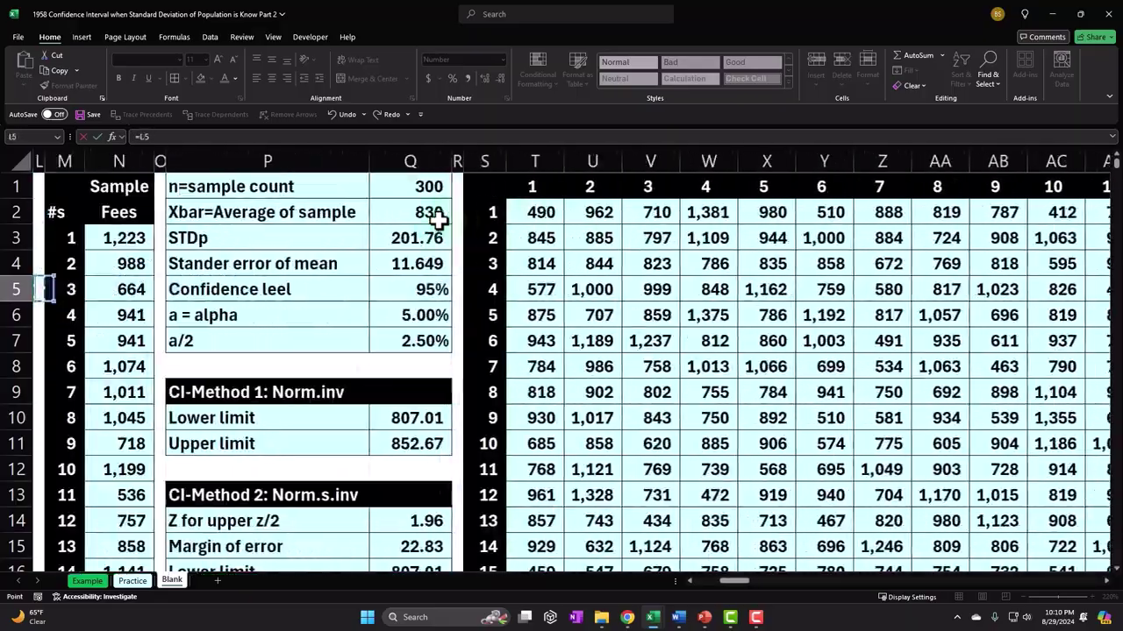
{"action": "key", "text": "Right"}
{"action": "key", "text": "Right"}
{"action": "key", "text": "Right"}
{"action": "key", "text": "Right"}
{"action": "key", "text": "Right"}
{"action": "key", "text": "Right"}
{"action": "key", "text": "Up"}
{"action": "key", "text": "Up"}
{"action": "key", "text": "Up"}
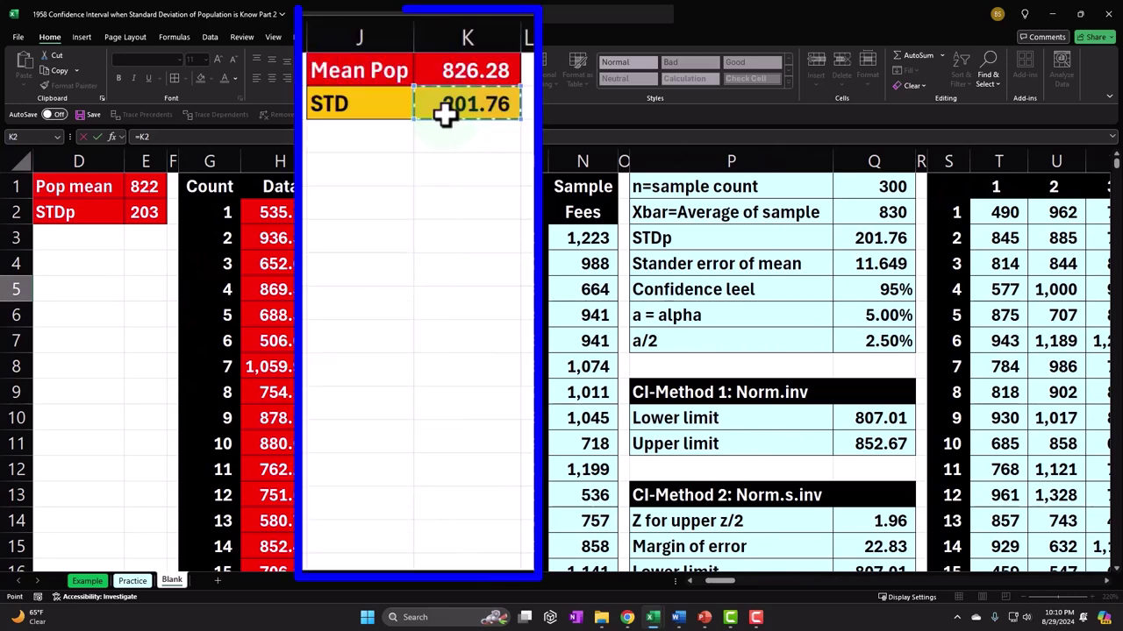
{"action": "type", "text": "/s"}
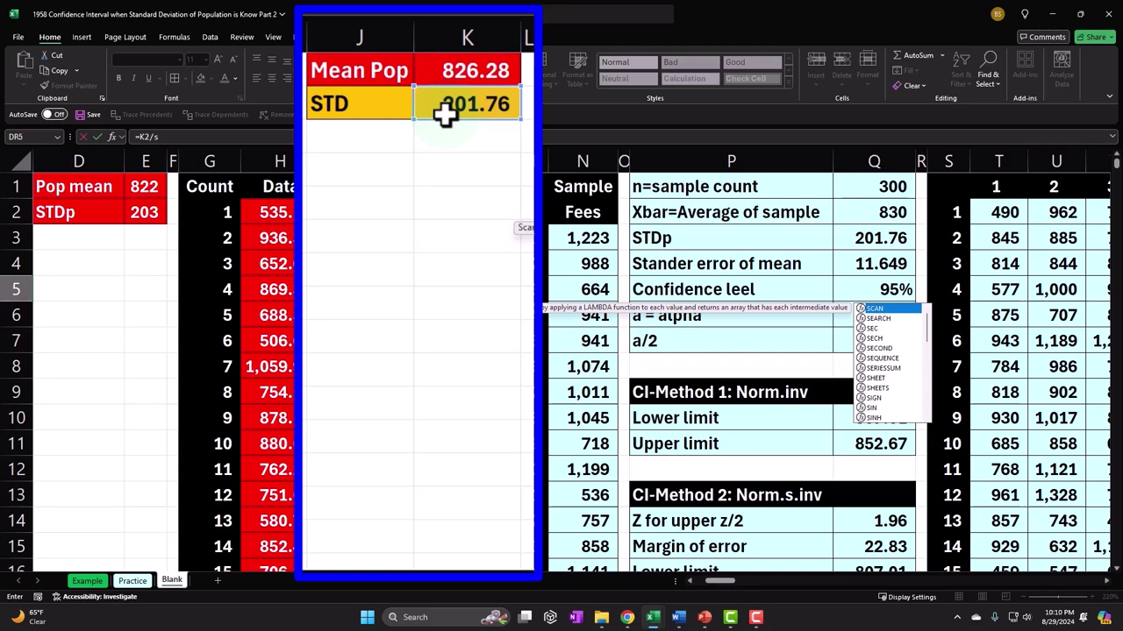
{"action": "type", "text": "q"}
{"action": "key", "text": "Tab"}
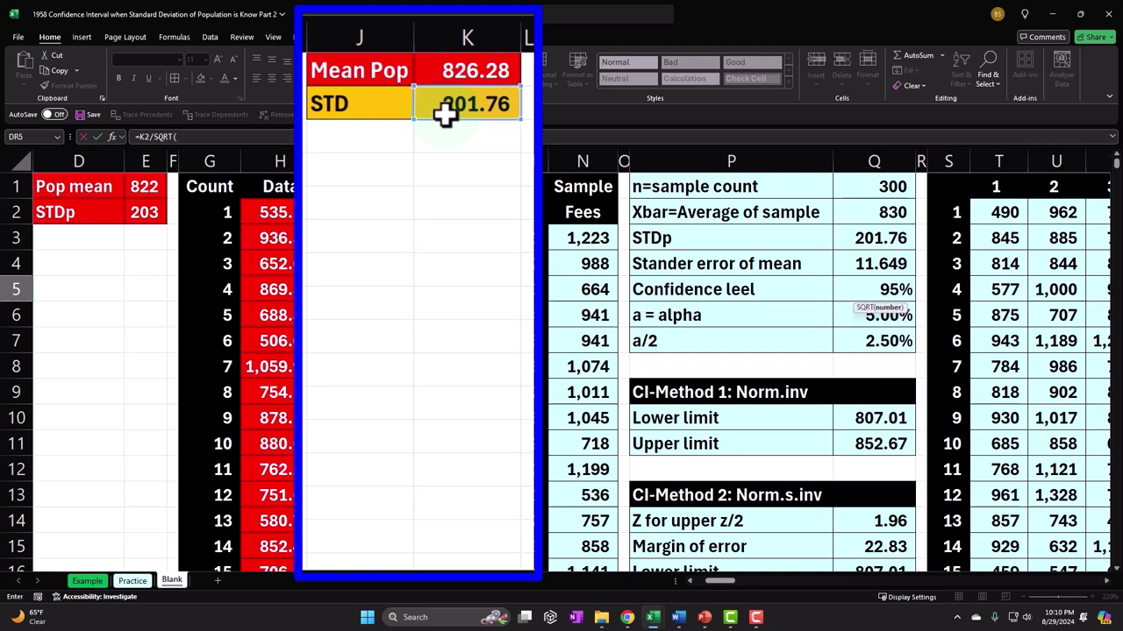
{"action": "left_click_drag", "start_coordinate": [714, 582], "coordinate": [917, 591]}
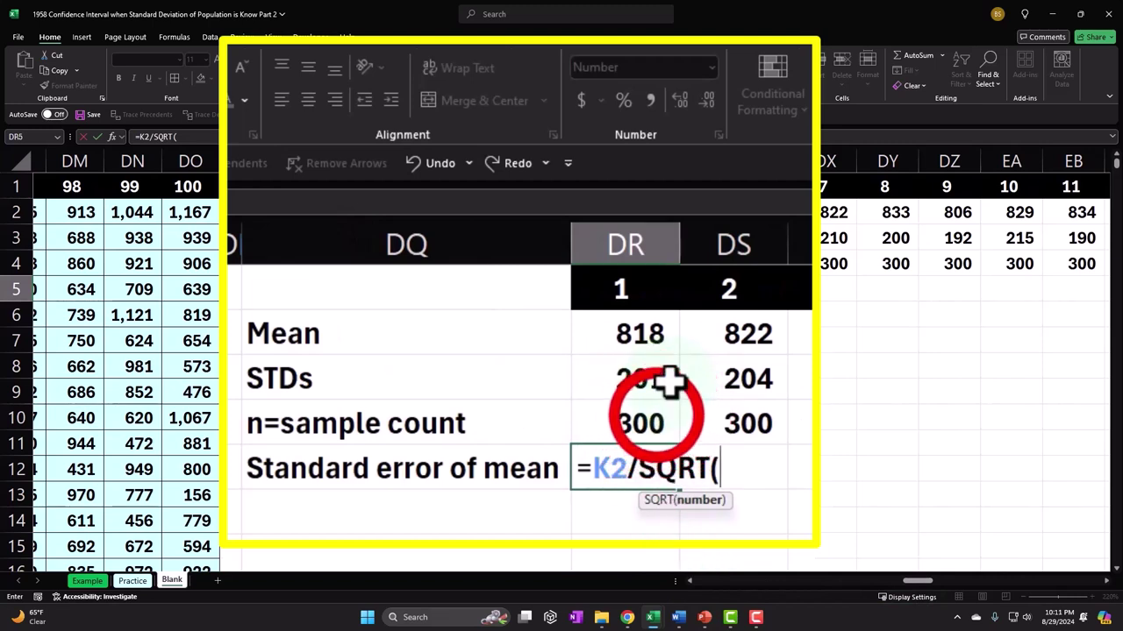
{"action": "left_click", "coordinate": [651, 420]}
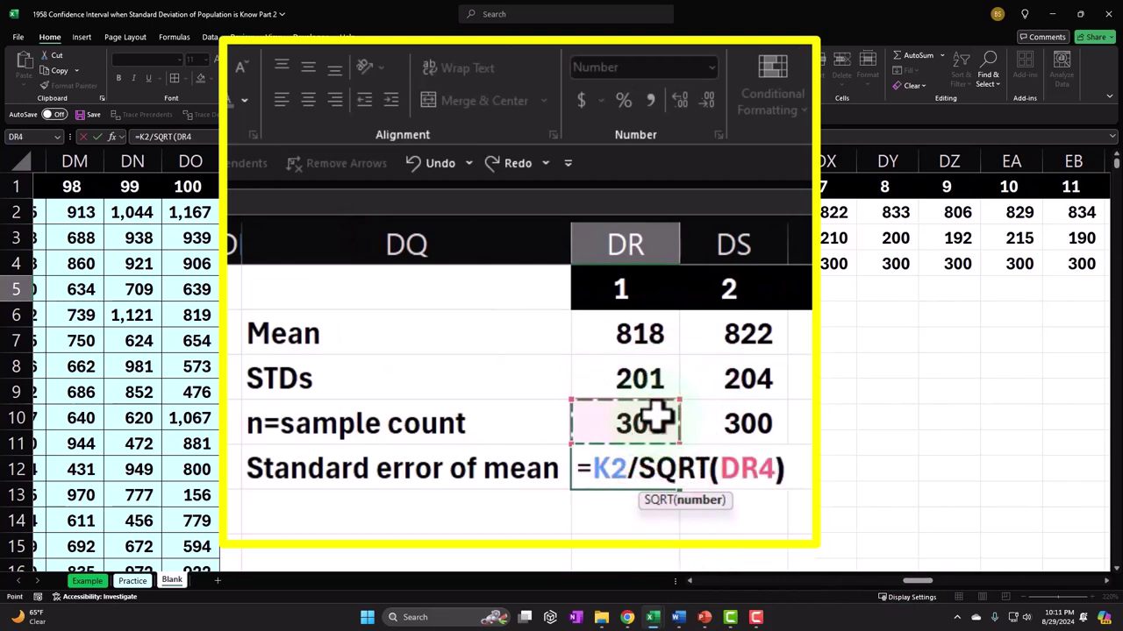
{"action": "type", "text": ")"}
{"action": "key", "text": "Return"}
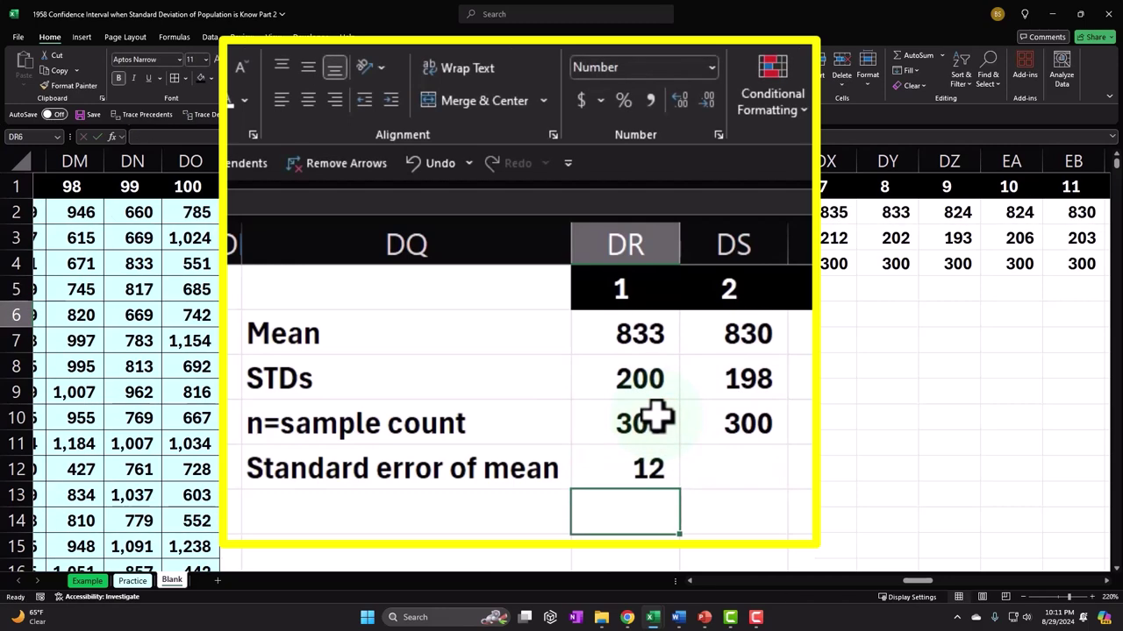
Step: Give DR5 two extra decimals and set DS5 to =DR5 with the same format
{"action": "left_click", "coordinate": [638, 470]}
{"action": "left_click", "coordinate": [680, 99]}
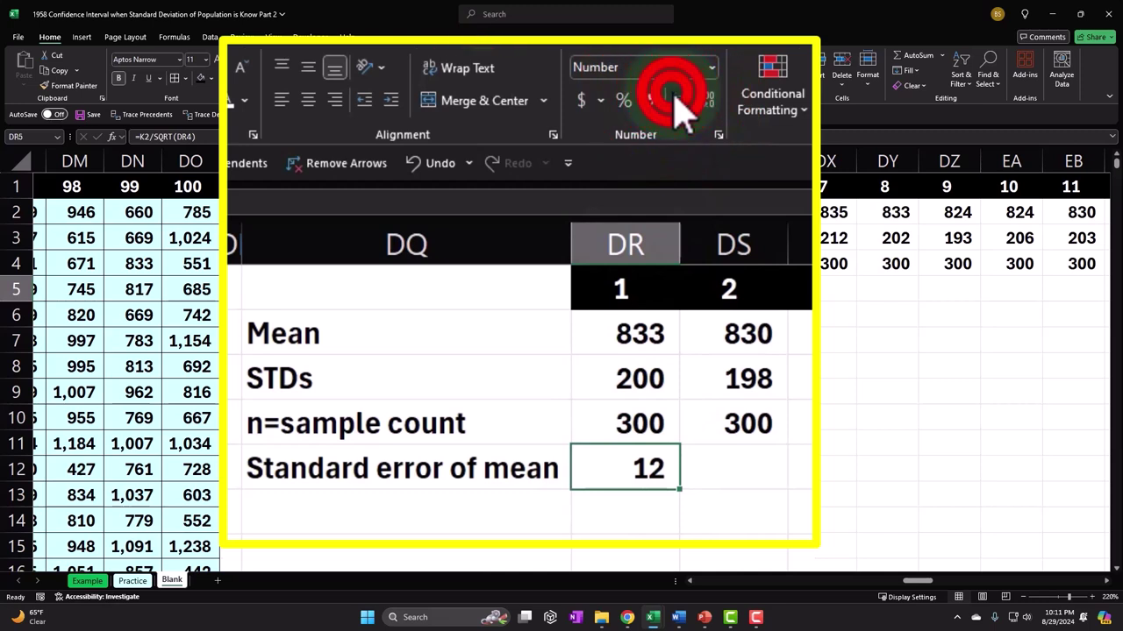
{"action": "left_click", "coordinate": [680, 99]}
{"action": "left_click", "coordinate": [720, 468]}
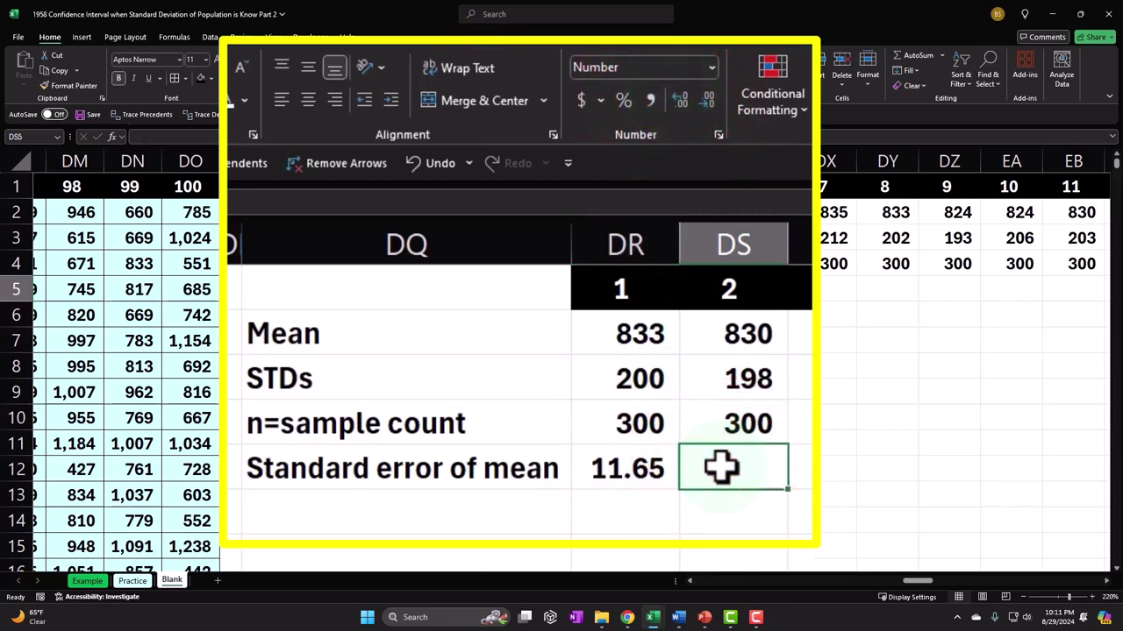
{"action": "type", "text": "="}
{"action": "key", "text": "Left"}
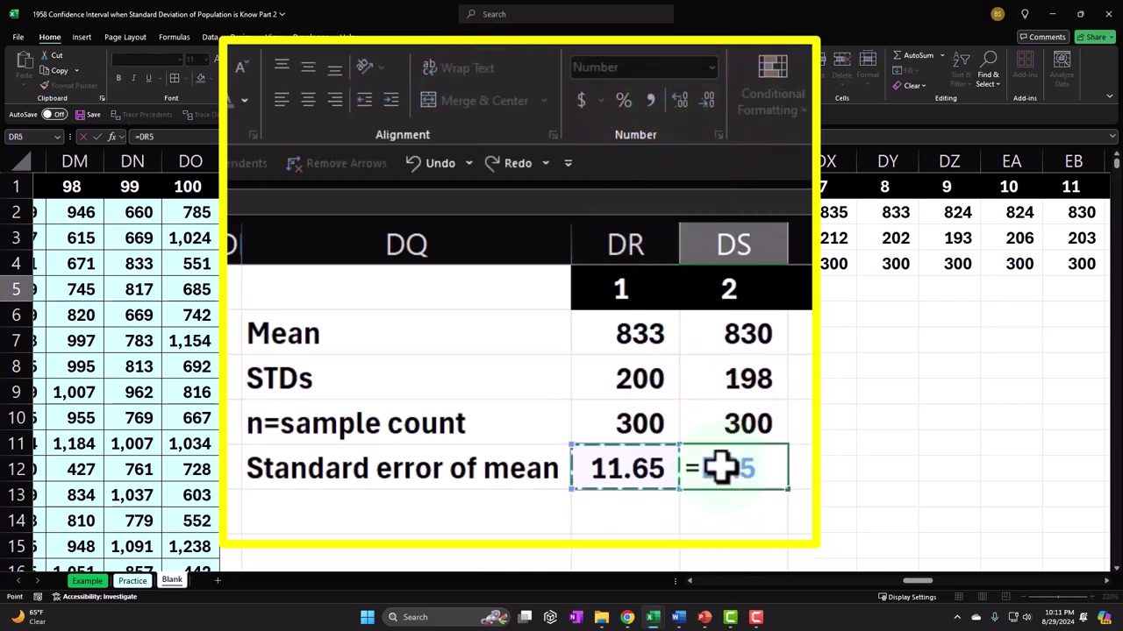
{"action": "key", "text": "Return"}
{"action": "left_click", "coordinate": [721, 467]}
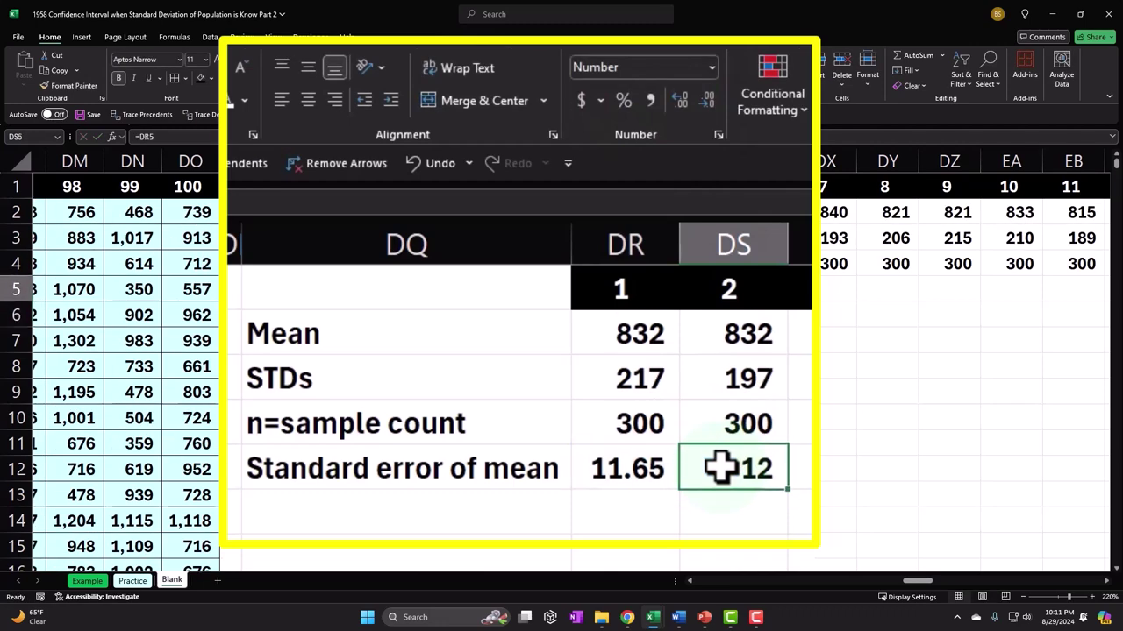
{"action": "left_click", "coordinate": [679, 99]}
{"action": "left_click", "coordinate": [679, 99]}
Step: Fill the standard error through HM5 so all 100 samples show 11.65
{"action": "left_click", "coordinate": [771, 482]}
{"action": "left_click_drag", "start_coordinate": [546, 301], "coordinate": [1114, 309]}
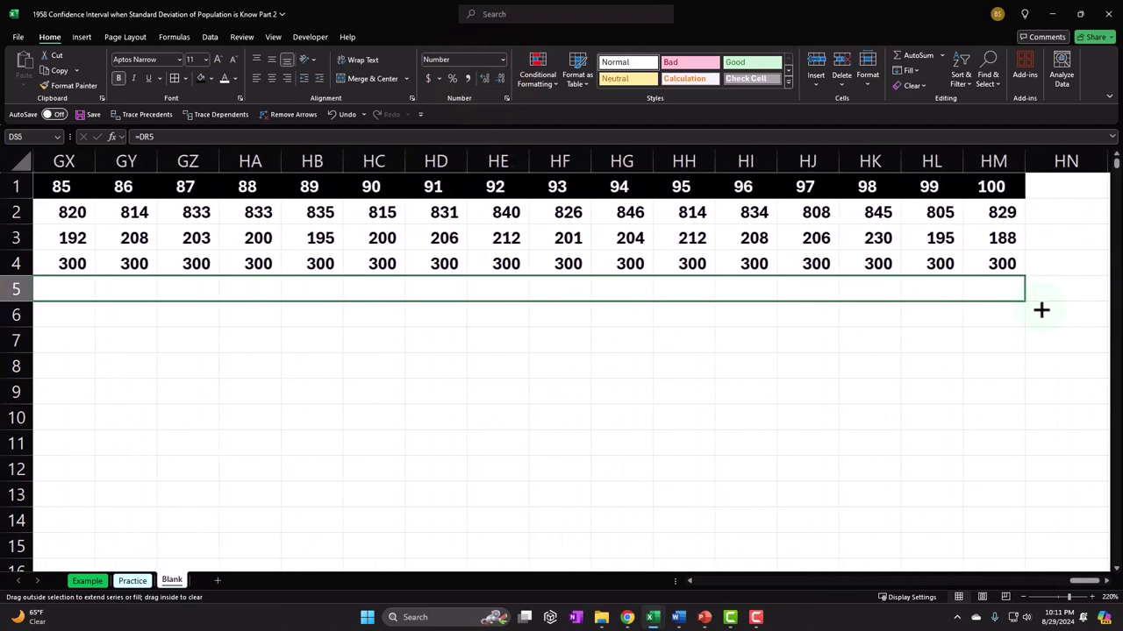
{"action": "left_click_drag", "start_coordinate": [1041, 310], "coordinate": [1042, 310]}
{"action": "key", "text": "ctrl+Left"}
{"action": "key", "text": "ctrl+Left"}
{"action": "key", "text": "Right"}
{"action": "key", "text": "Right"}
{"action": "key", "text": "Right"}
{"action": "key", "text": "Up"}
{"action": "key", "text": "Left"}
{"action": "key", "text": "Down"}
{"action": "key", "text": "Down"}
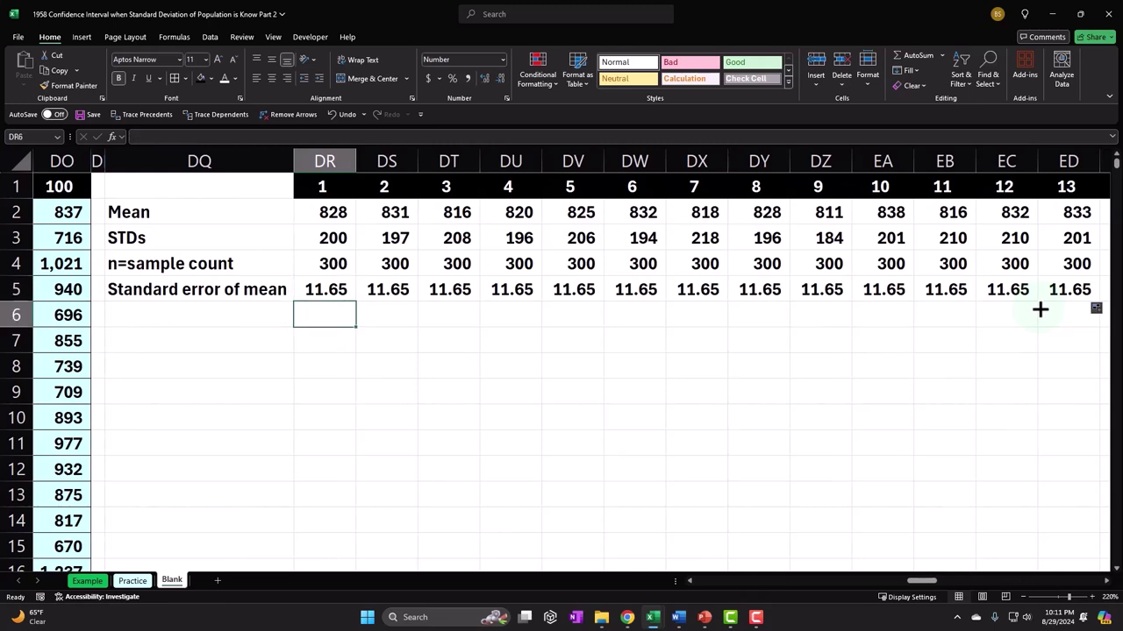
{"action": "key", "text": "Left"}
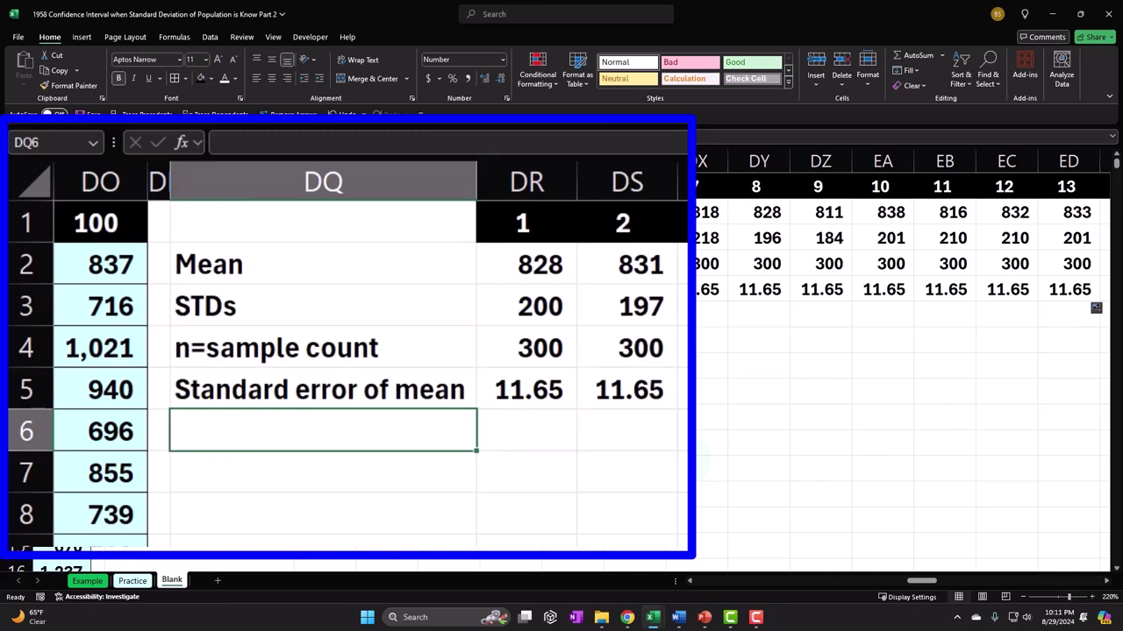
Step: Add a 'Confidence level given' row linking DR6 to B8, shown as 95%
{"action": "type", "text": "Confid"}
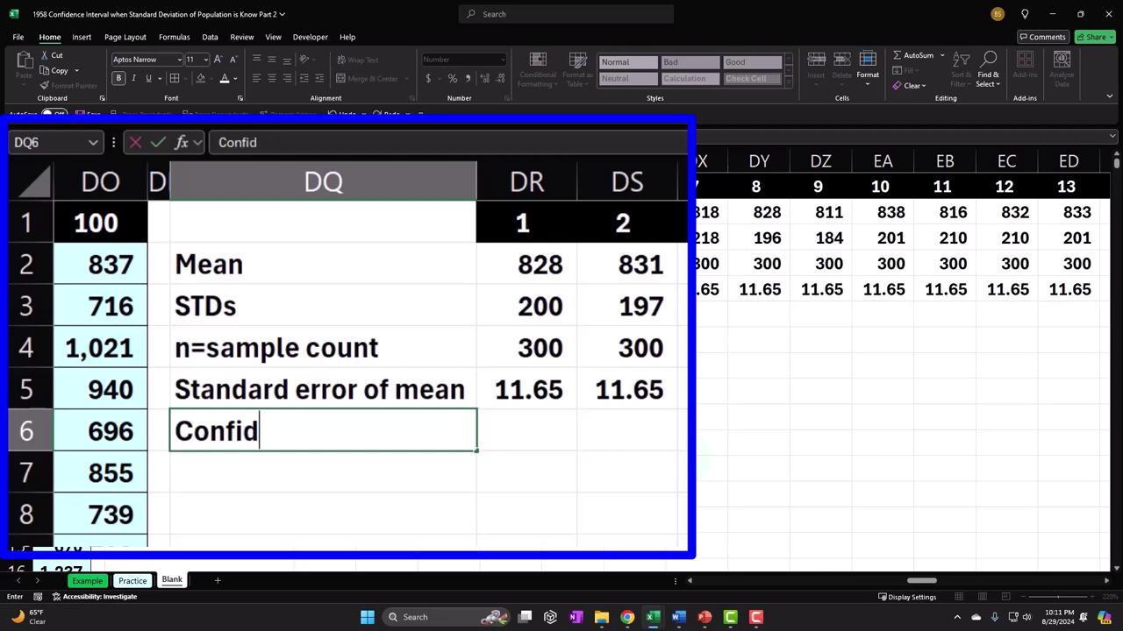
{"action": "type", "text": "ence level given"}
{"action": "key", "text": "Tab"}
{"action": "type", "text": "="}
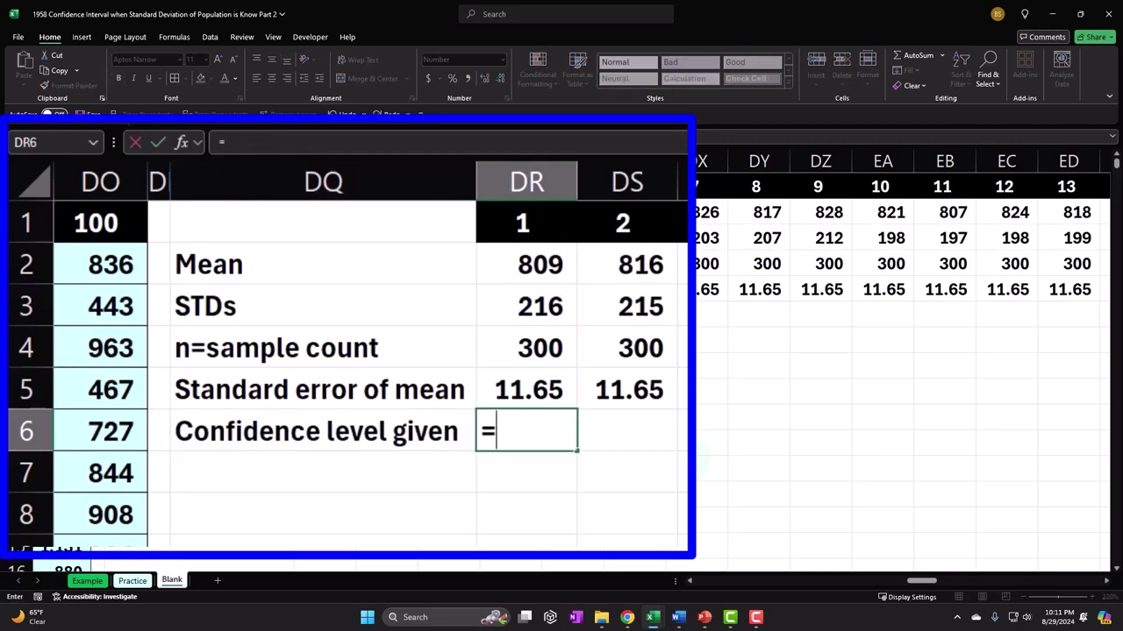
{"action": "key", "text": "Left"}
{"action": "key", "text": "Left"}
{"action": "key", "text": "Left"}
{"action": "key", "text": "Left"}
{"action": "key", "text": "Left"}
{"action": "key", "text": "Left"}
{"action": "key", "text": "Left"}
{"action": "key", "text": "Left"}
{"action": "key", "text": "Left"}
{"action": "key", "text": "Left"}
{"action": "key", "text": "Left"}
{"action": "key", "text": "Left"}
{"action": "key", "text": "Left"}
{"action": "key", "text": "Left"}
{"action": "key", "text": "Left"}
{"action": "key", "text": "Left"}
{"action": "key", "text": "Left"}
{"action": "key", "text": "Left"}
{"action": "key", "text": "Left"}
{"action": "key", "text": "Left"}
{"action": "key", "text": "Left"}
{"action": "key", "text": "Left"}
{"action": "key", "text": "Left"}
{"action": "key", "text": "Left"}
{"action": "key", "text": "Left"}
{"action": "key", "text": "Left"}
{"action": "key", "text": "Left"}
{"action": "key", "text": "Left"}
{"action": "key", "text": "Left"}
{"action": "key", "text": "Left"}
{"action": "key", "text": "Left"}
{"action": "key", "text": "Left"}
{"action": "key", "text": "Left"}
{"action": "key", "text": "Left"}
{"action": "key", "text": "Left"}
{"action": "key", "text": "Left"}
{"action": "key", "text": "Left"}
{"action": "key", "text": "Left"}
{"action": "key", "text": "Left"}
{"action": "key", "text": "Left"}
{"action": "key", "text": "Left"}
{"action": "key", "text": "Left"}
{"action": "key", "text": "Left"}
{"action": "key", "text": "Left"}
{"action": "key", "text": "Left"}
{"action": "key", "text": "Left"}
{"action": "key", "text": "Left"}
{"action": "key", "text": "Left"}
{"action": "key", "text": "Left"}
{"action": "key", "text": "Left"}
{"action": "key", "text": "Left"}
{"action": "key", "text": "Left"}
{"action": "key", "text": "Left"}
{"action": "key", "text": "Left"}
{"action": "key", "text": "Left"}
{"action": "key", "text": "Left"}
{"action": "key", "text": "Left"}
{"action": "key", "text": "Left"}
{"action": "key", "text": "Left"}
{"action": "key", "text": "Left"}
{"action": "key", "text": "Down"}
{"action": "key", "text": "Down"}
{"action": "key", "text": "Right"}
{"action": "key", "text": "Return"}
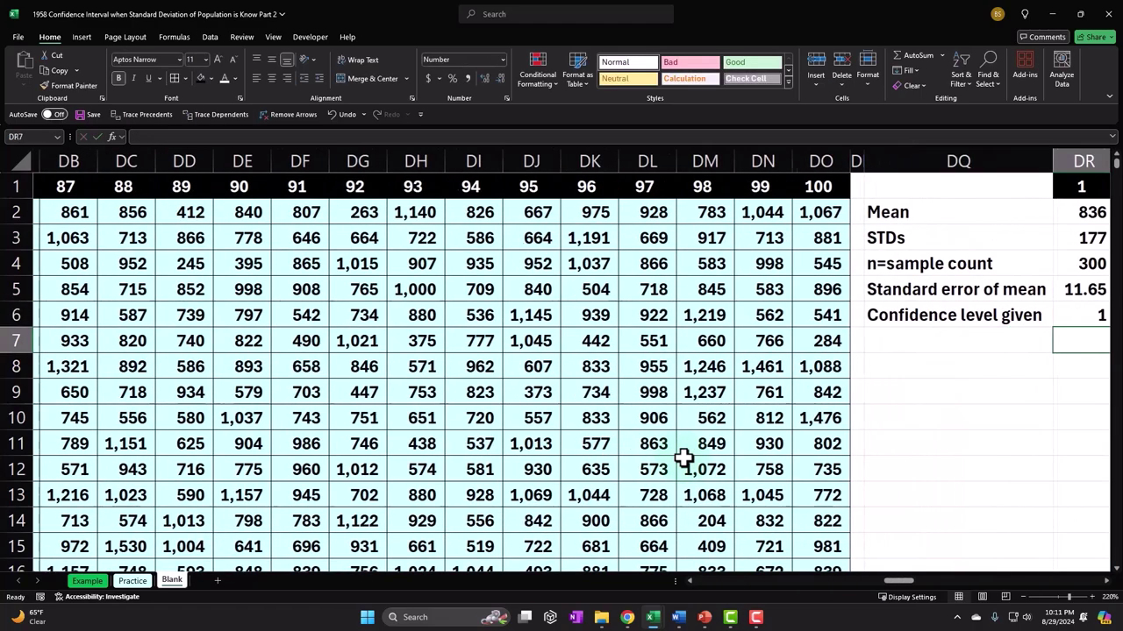
{"action": "key", "text": "Left"}
{"action": "key", "text": "Left"}
{"action": "key", "text": "Left"}
{"action": "key", "text": "Left"}
{"action": "key", "text": "Left"}
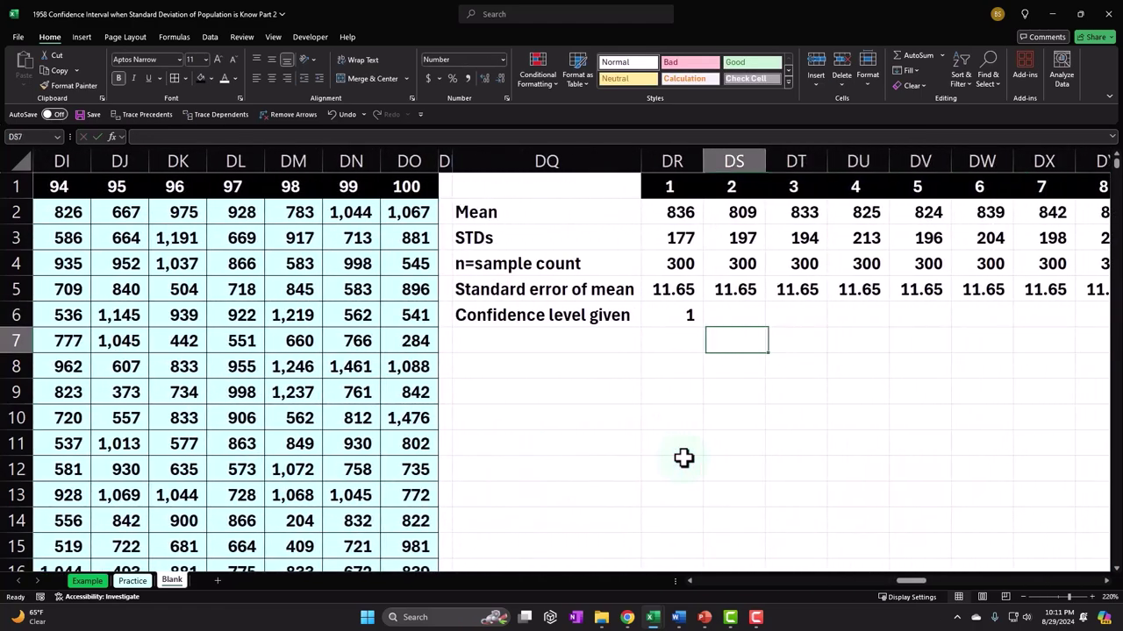
{"action": "key", "text": "Up"}
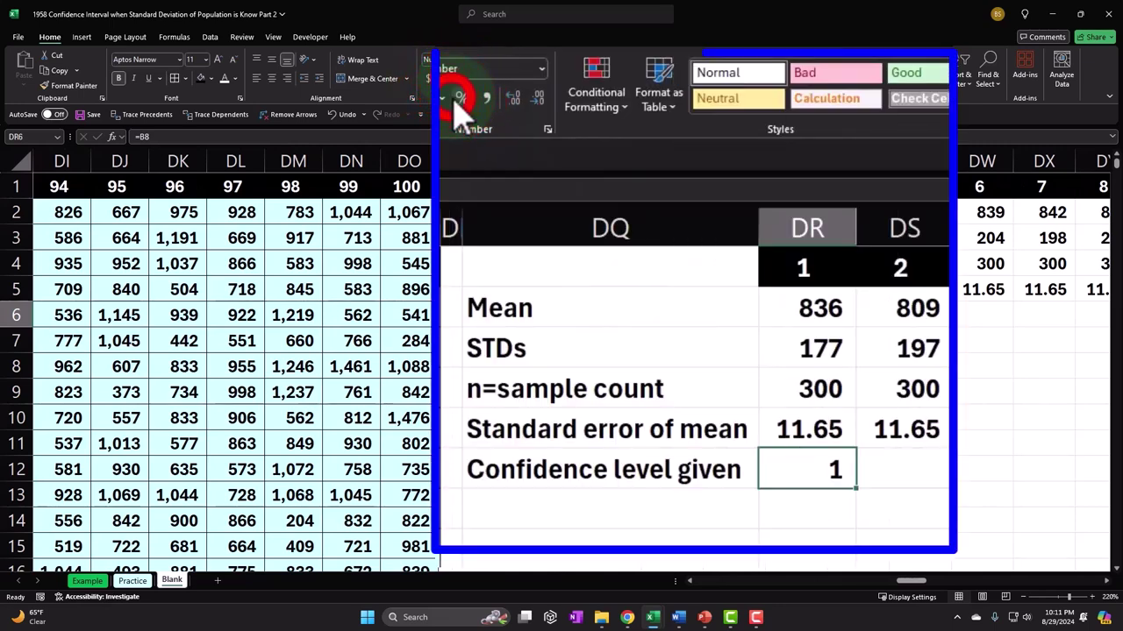
{"action": "left_click", "coordinate": [451, 78]}
Step: Add an 'a=alpha' row with =1-DR6 in DR7, shown as 5%
{"action": "left_click", "coordinate": [562, 505]}
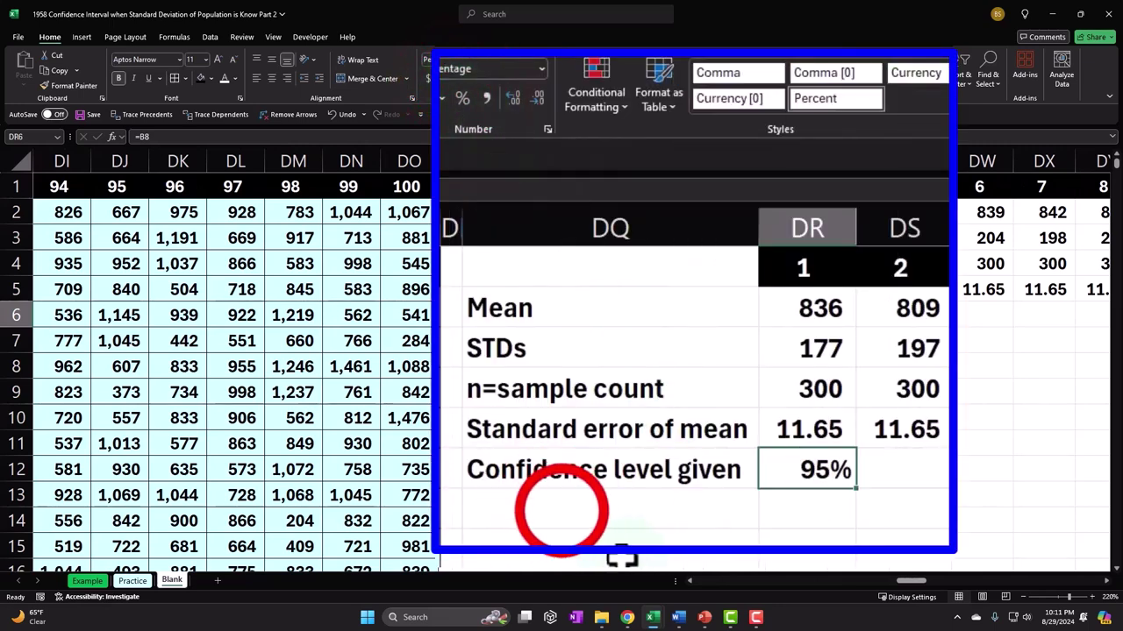
{"action": "type", "text": "a"}
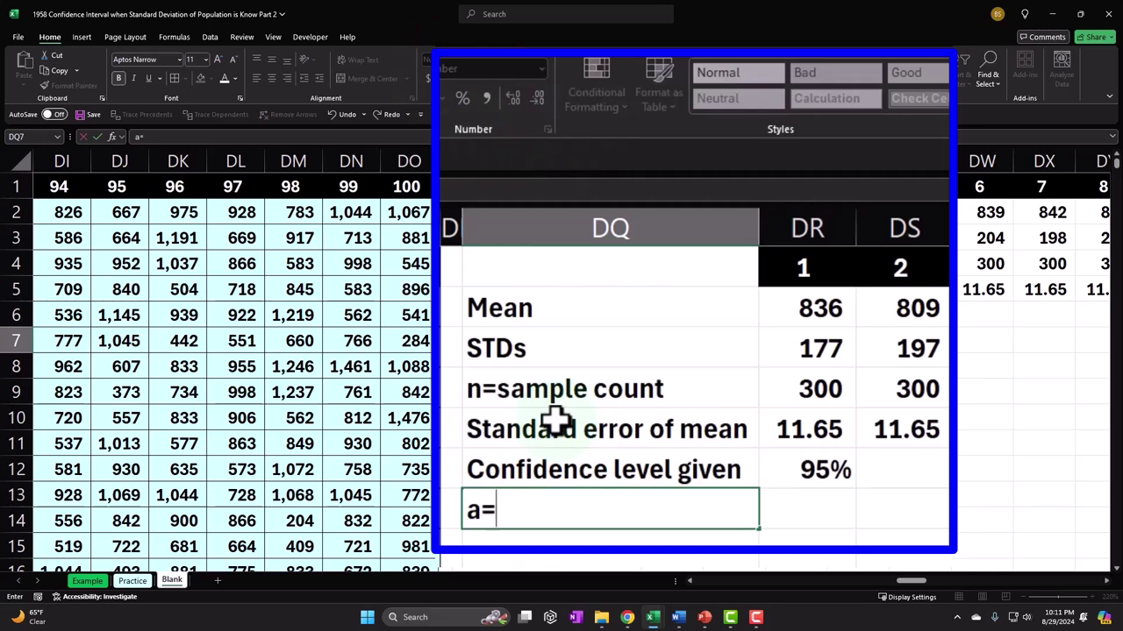
{"action": "type", "text": "=alpha"}
{"action": "key", "text": "Tab"}
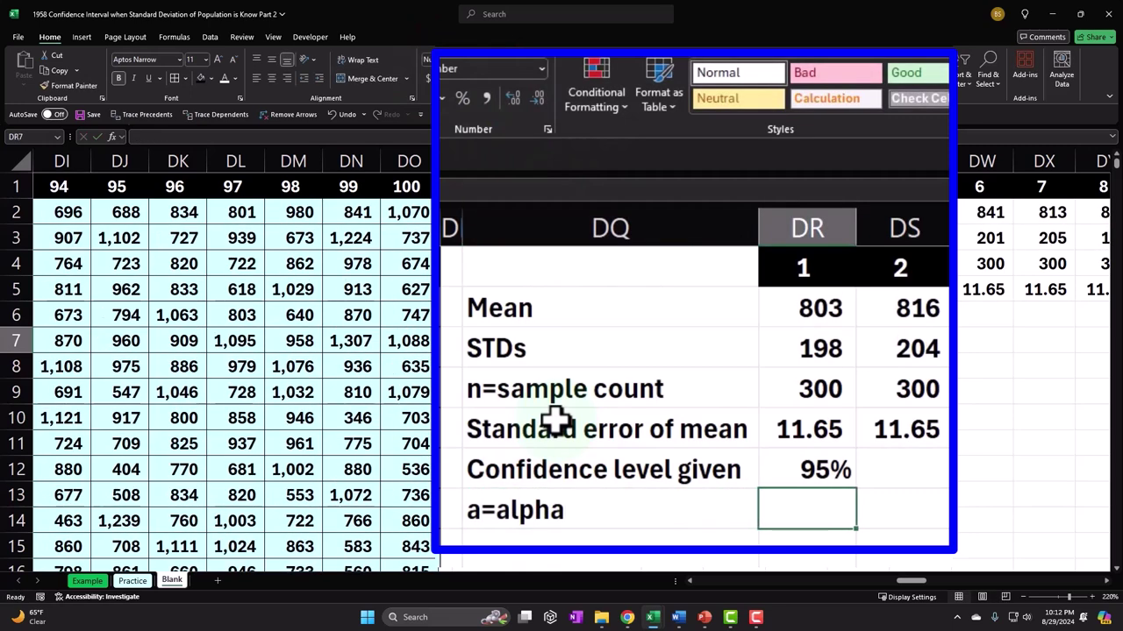
{"action": "type", "text": "=1-"}
{"action": "key", "text": "Up"}
{"action": "key", "text": "Return"}
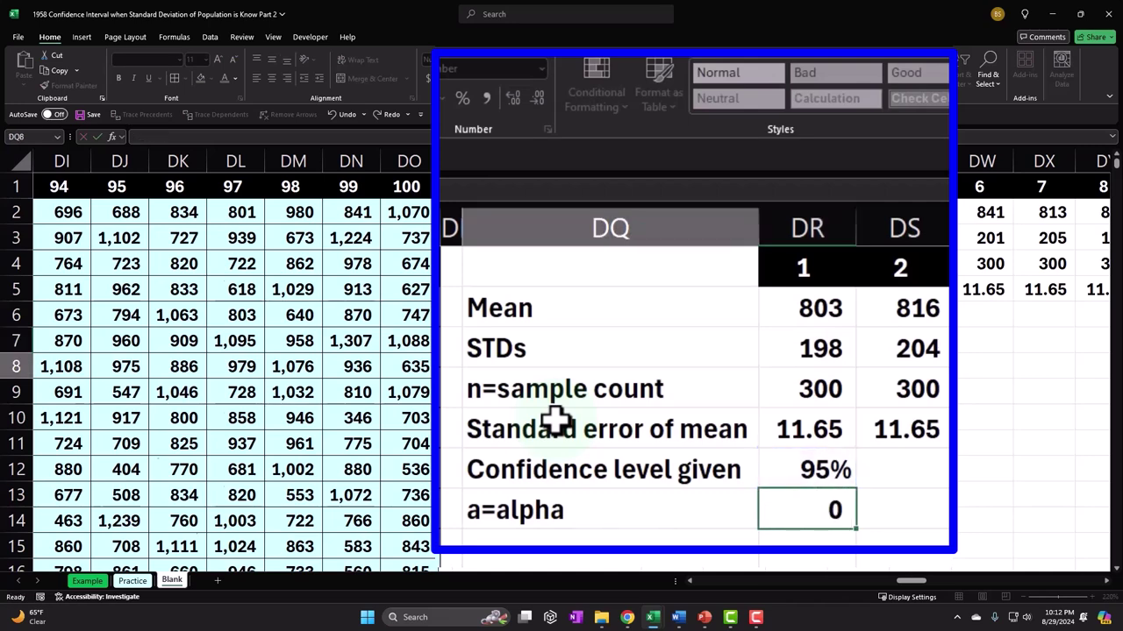
{"action": "key", "text": "Up"}
{"action": "key", "text": "Right"}
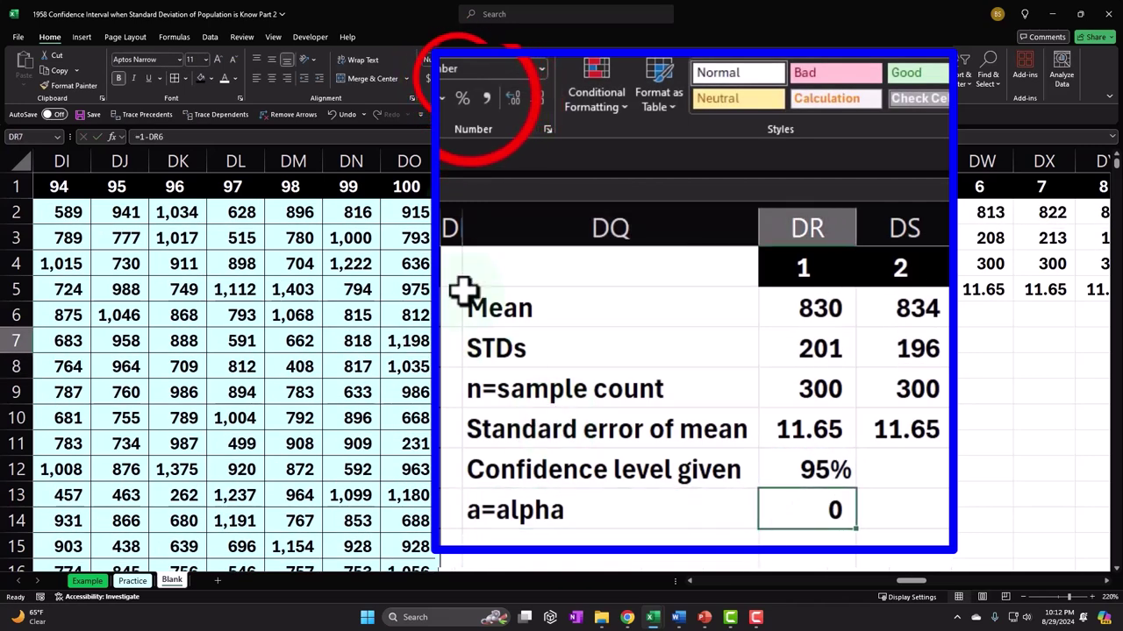
{"action": "left_click", "coordinate": [463, 99]}
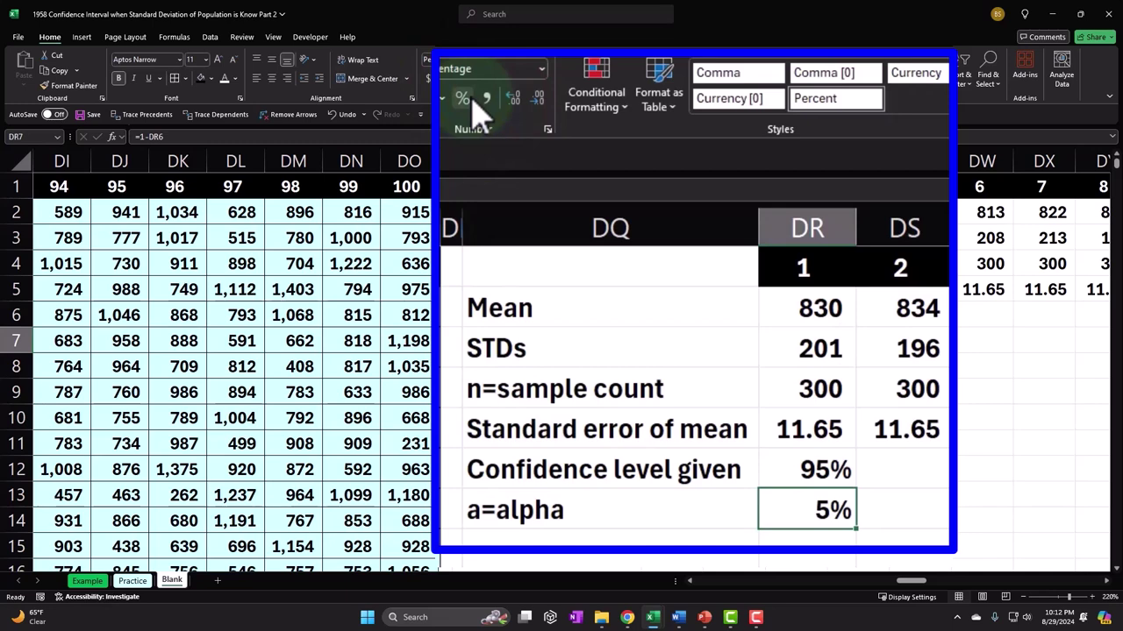
Step: Label the next row 'a/2' in DQ8
{"action": "key", "text": "Down"}
{"action": "key", "text": "Left"}
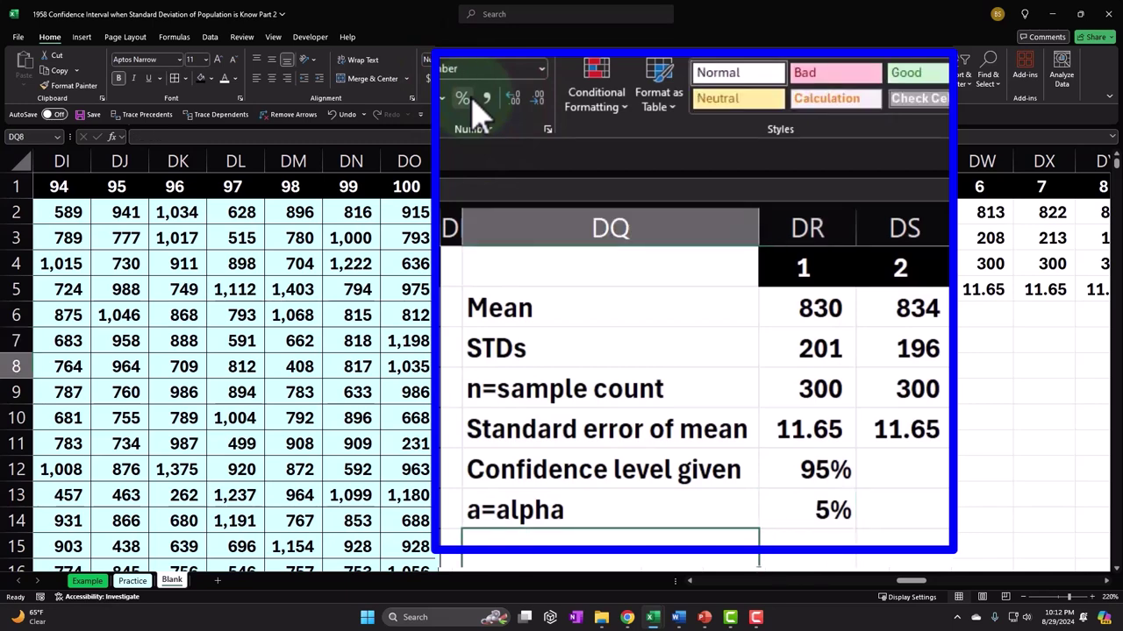
{"action": "type", "text": "a="}
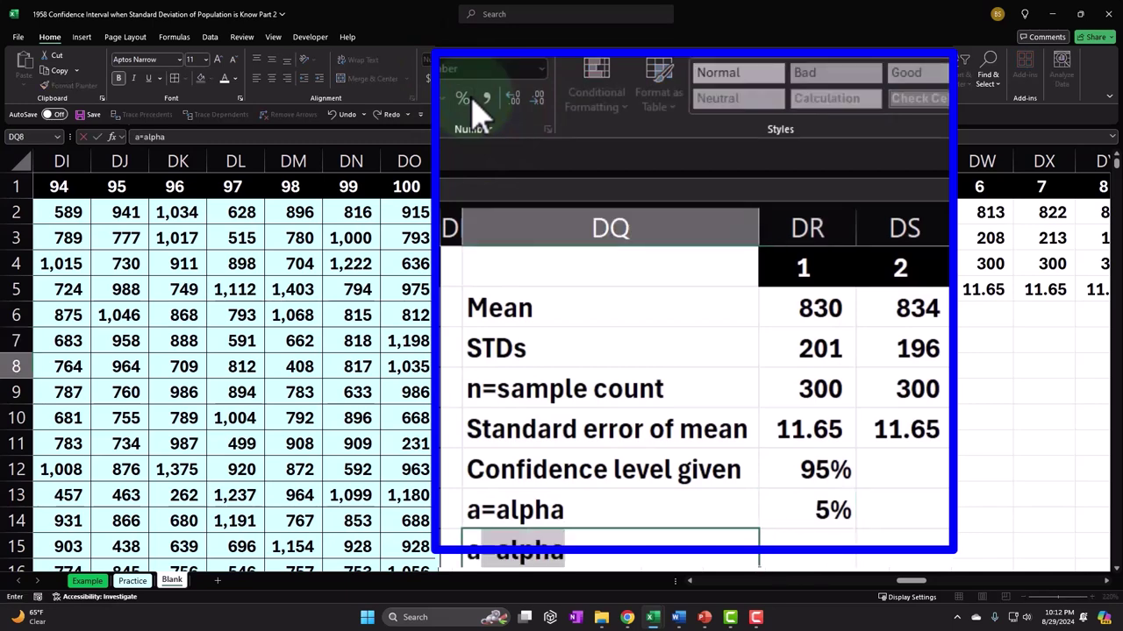
{"action": "type", "text": "/"}
{"action": "key", "text": "Tab"}
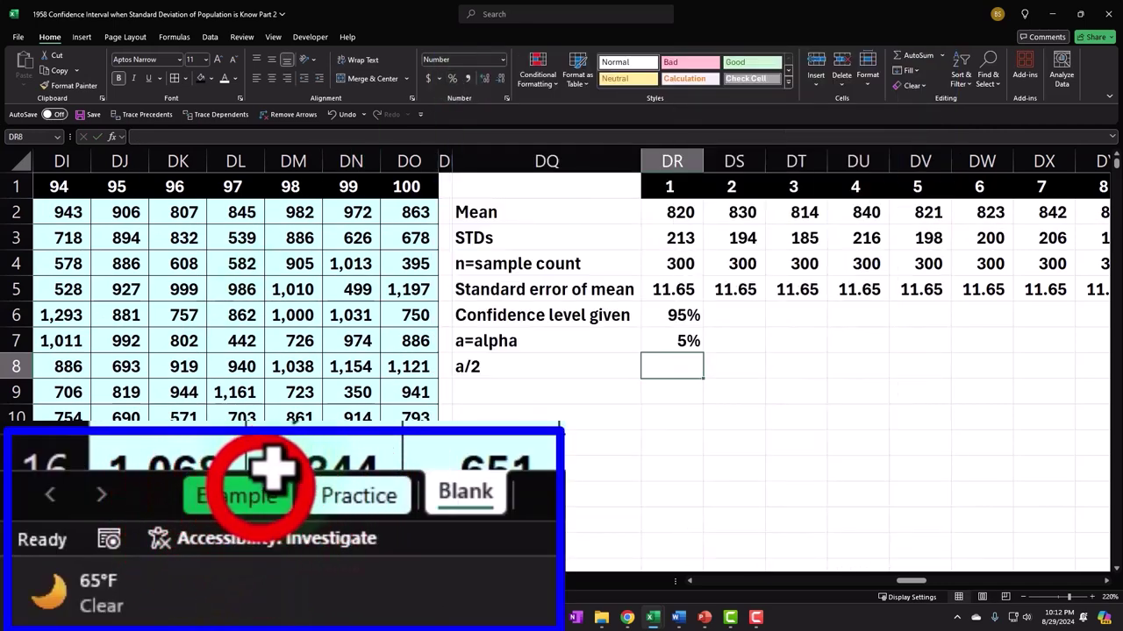
Step: Look over the Example sheet, then return to the Blank sheet
{"action": "left_click", "coordinate": [87, 580]}
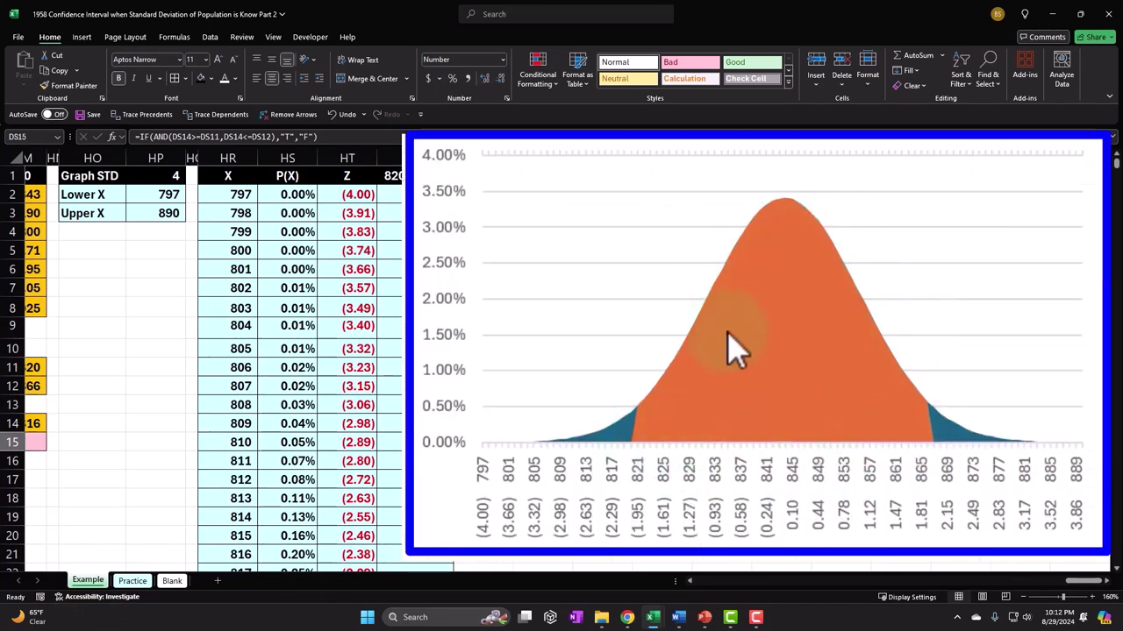
{"action": "mouse_move", "coordinate": [813, 323]}
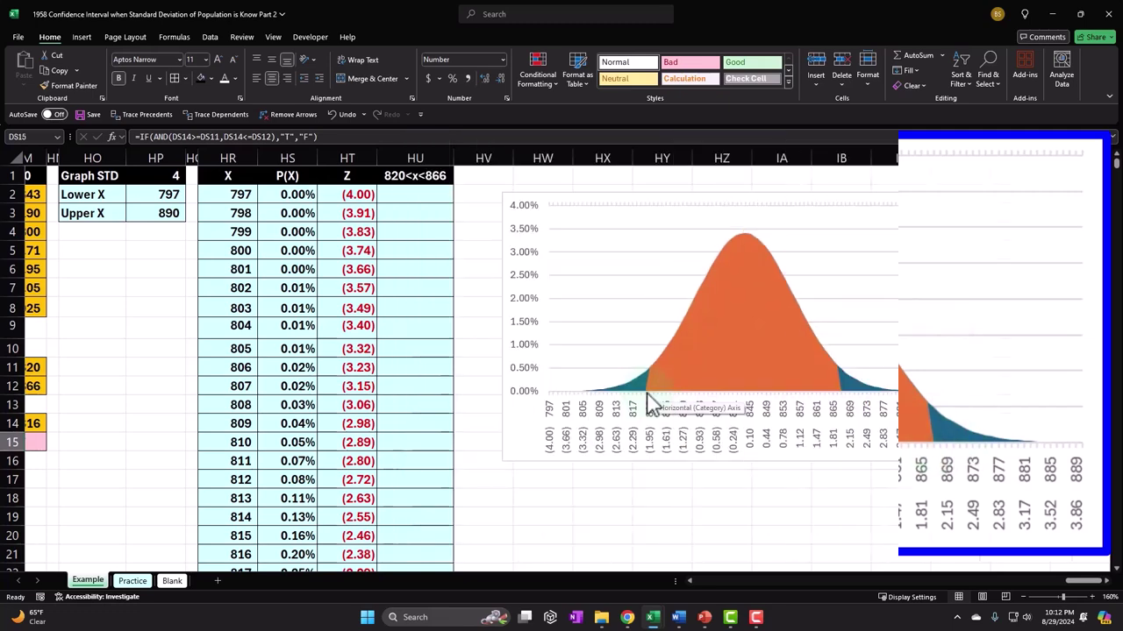
{"action": "left_click", "coordinate": [172, 581]}
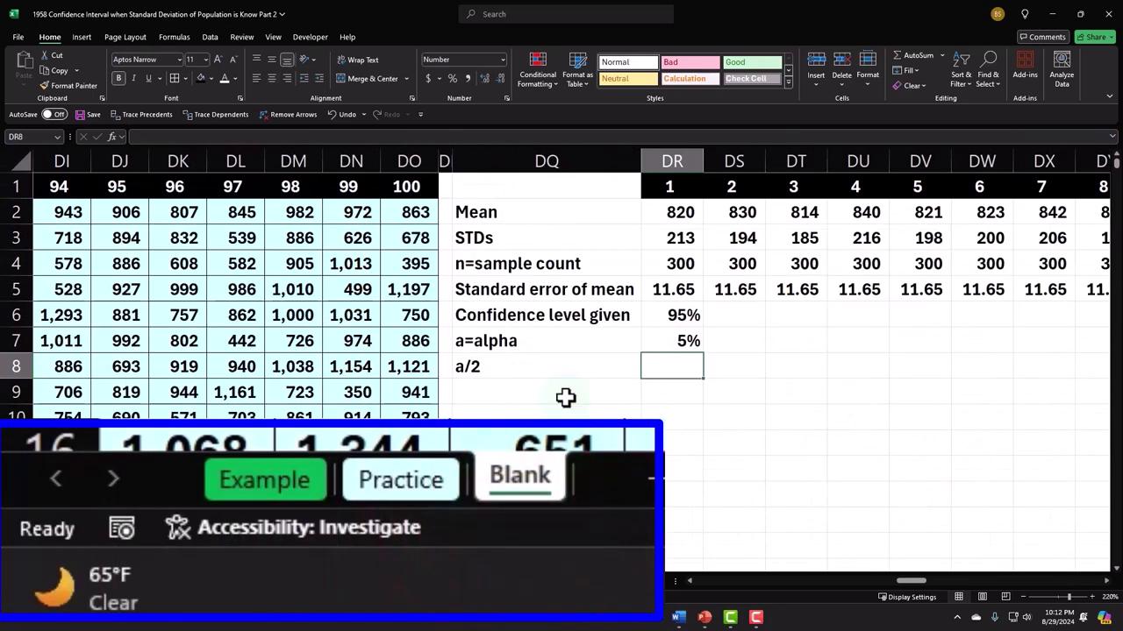
Step: Enter =DR7/2 in DR8, formatted as a percentage reading 2.5%
{"action": "type", "text": "="}
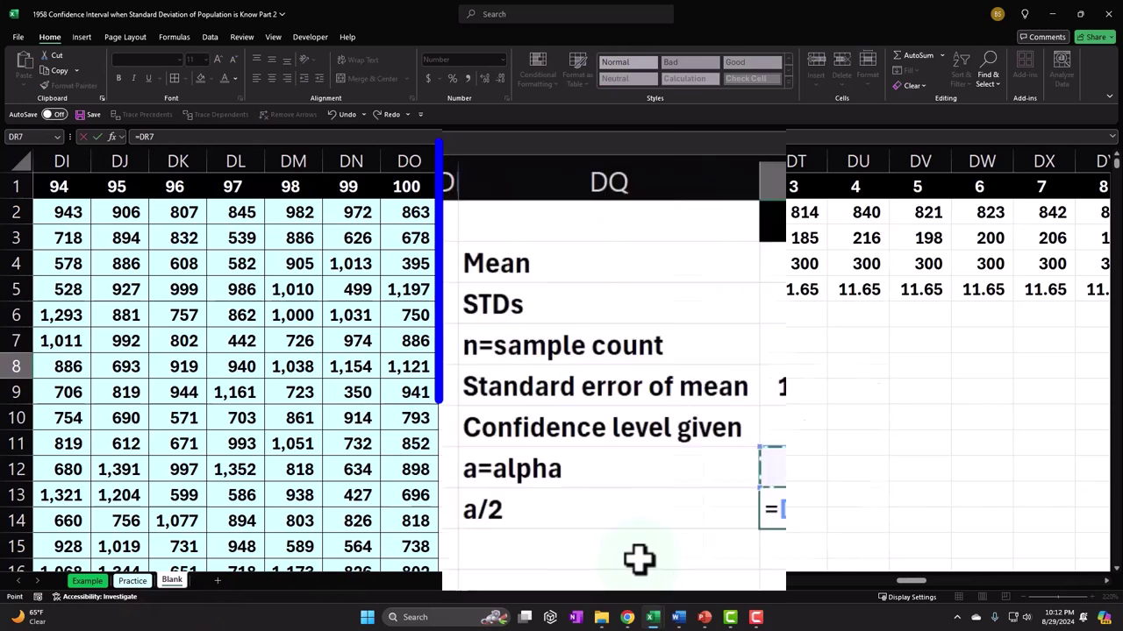
{"action": "type", "text": "/2"}
{"action": "key", "text": "ctrl+Return"}
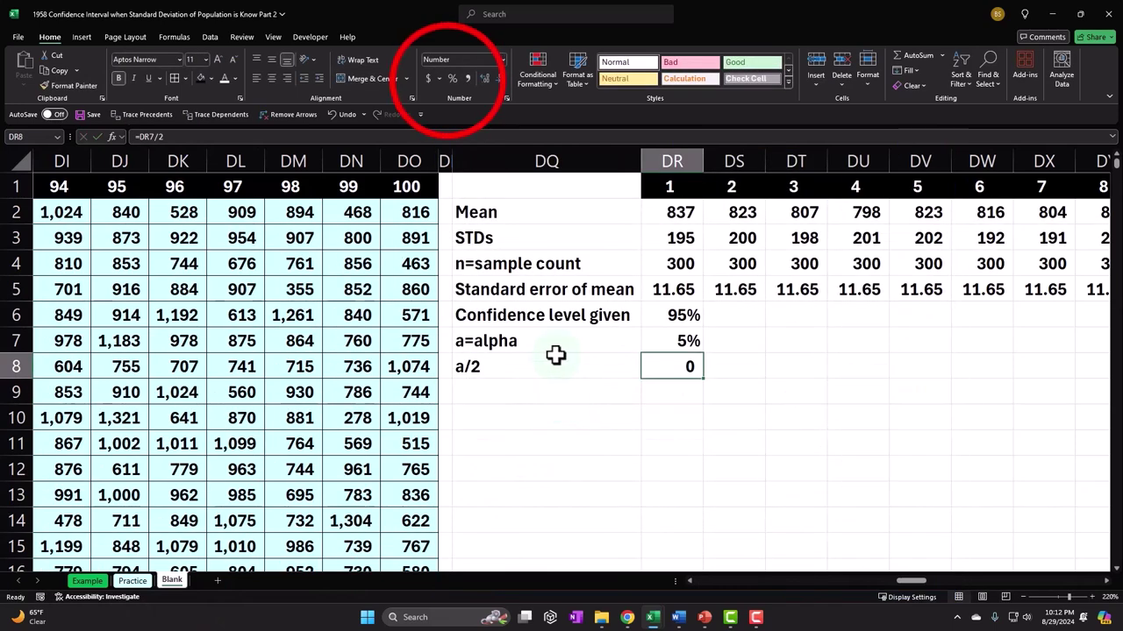
{"action": "left_click", "coordinate": [451, 78]}
{"action": "left_click", "coordinate": [483, 77]}
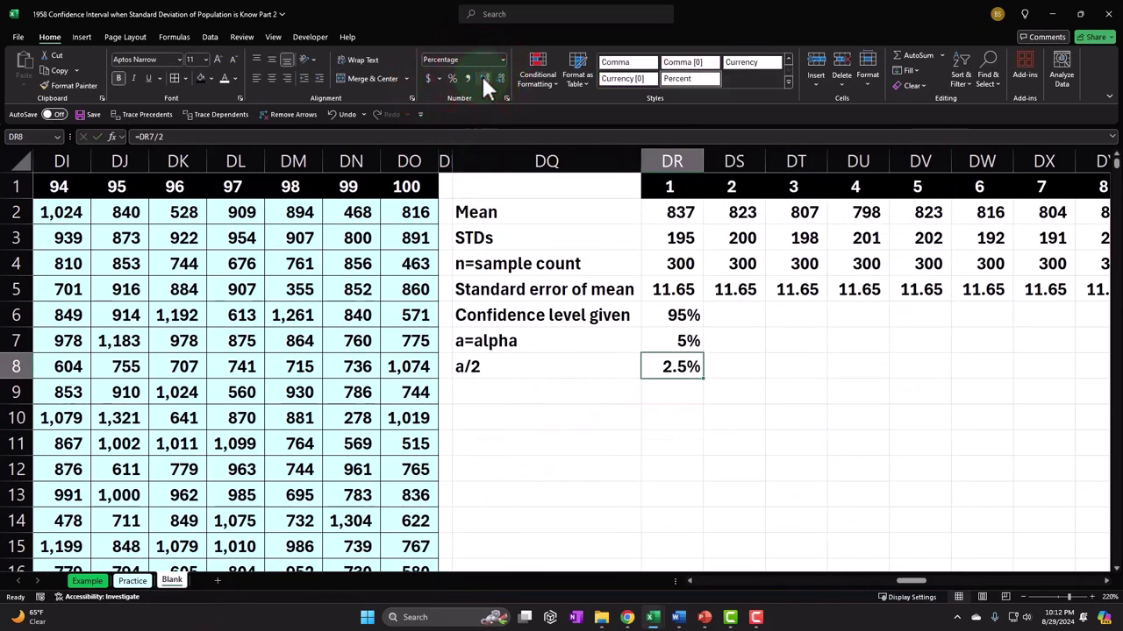
{"action": "left_click", "coordinate": [734, 315]}
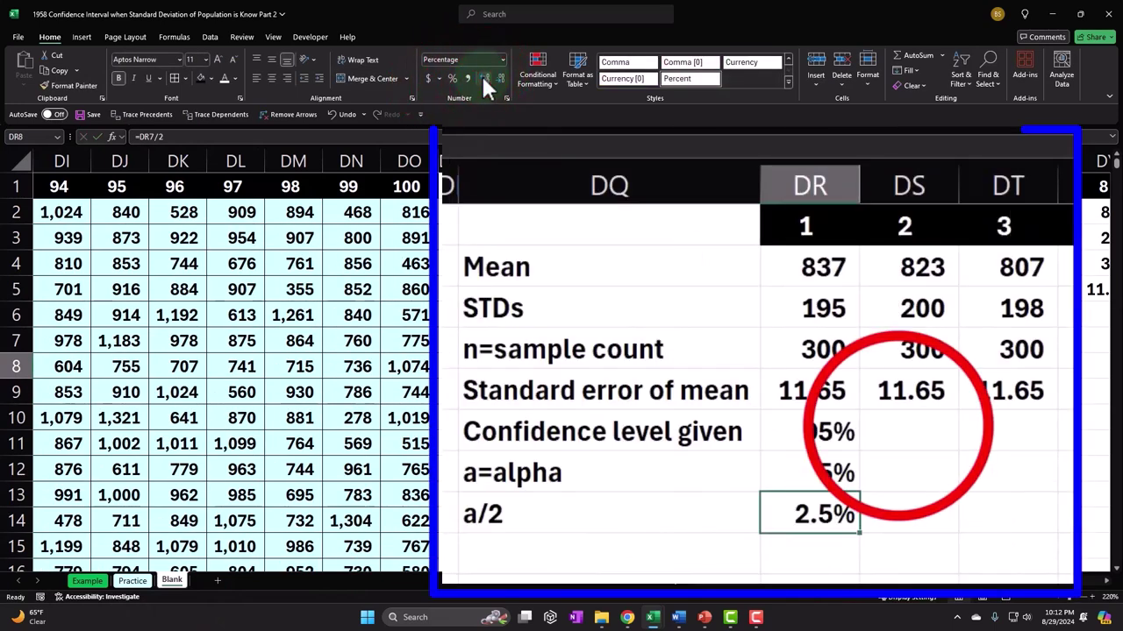
Step: Link DS6 to =DR6, fill down to DS8, and format as percentages with 2.5% for a/2
{"action": "type", "text": "=DR6"}
{"action": "key", "text": "Return"}
{"action": "left_click", "coordinate": [904, 428]}
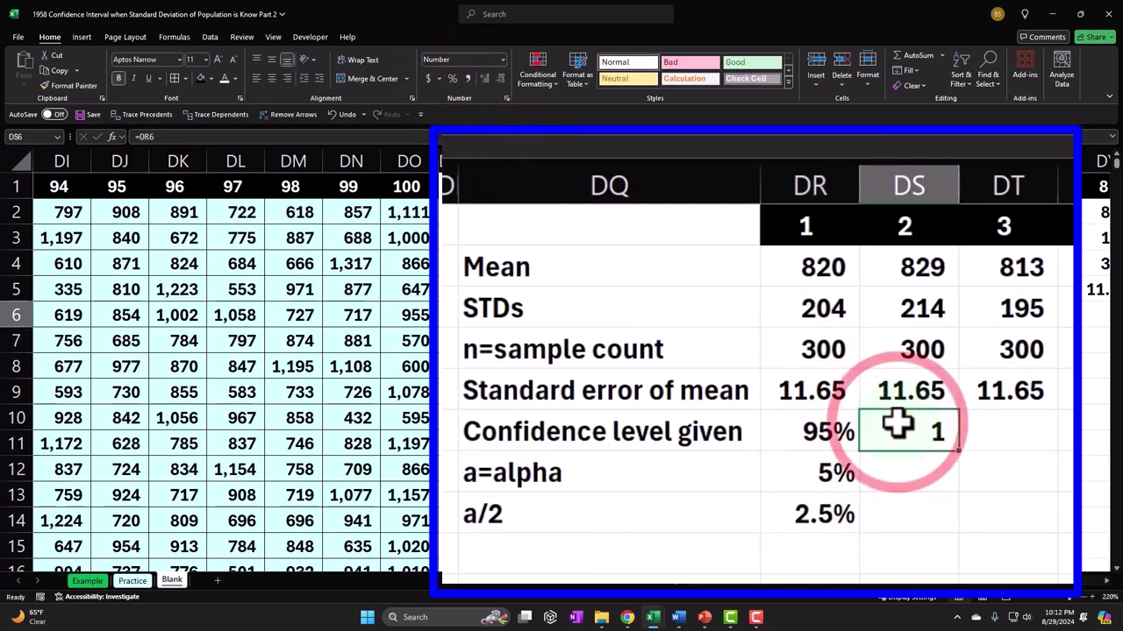
{"action": "left_click_drag", "start_coordinate": [959, 449], "coordinate": [965, 534]}
{"action": "left_click", "coordinate": [453, 79]}
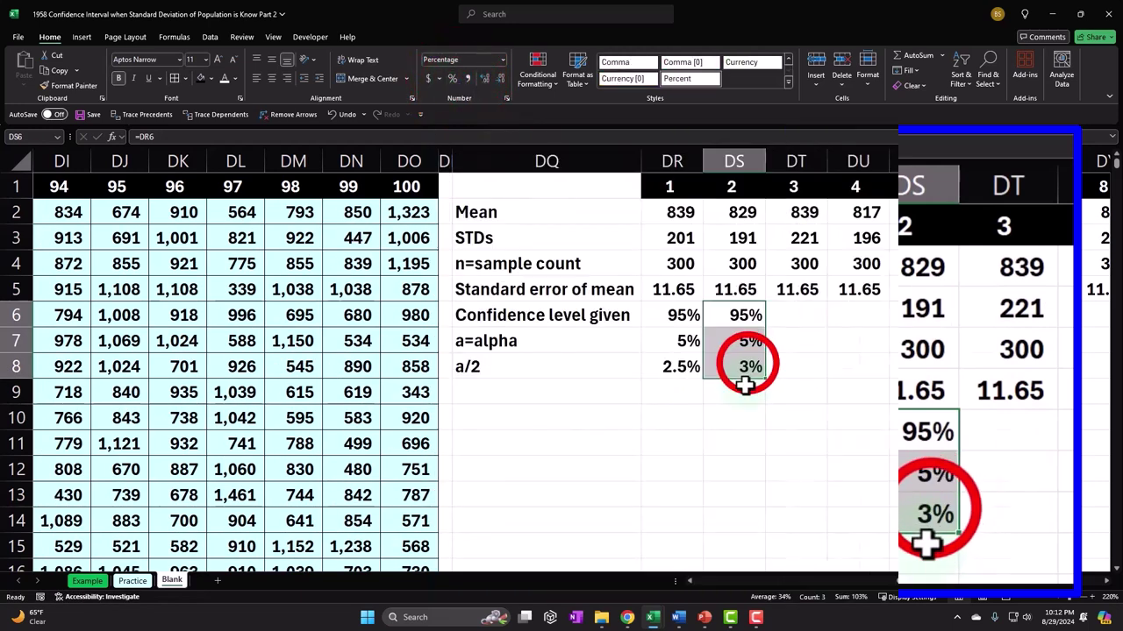
{"action": "left_click", "coordinate": [747, 365]}
{"action": "left_click", "coordinate": [484, 76]}
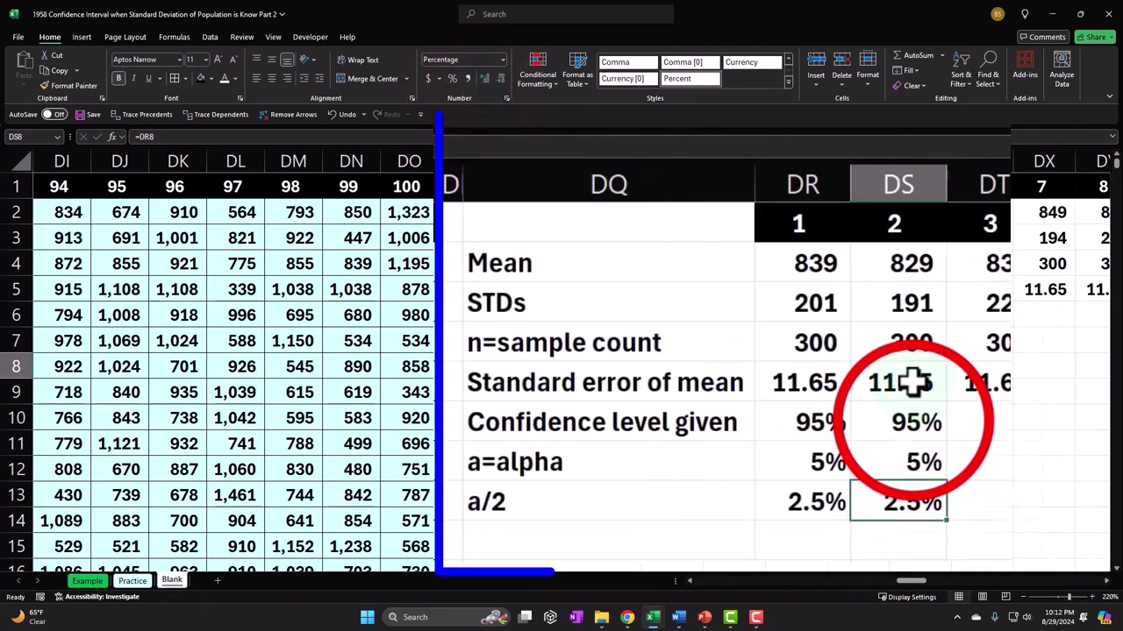
Step: Fill the confidence, alpha and a/2 rows right through column HM
{"action": "left_click_drag", "start_coordinate": [910, 399], "coordinate": [953, 521]}
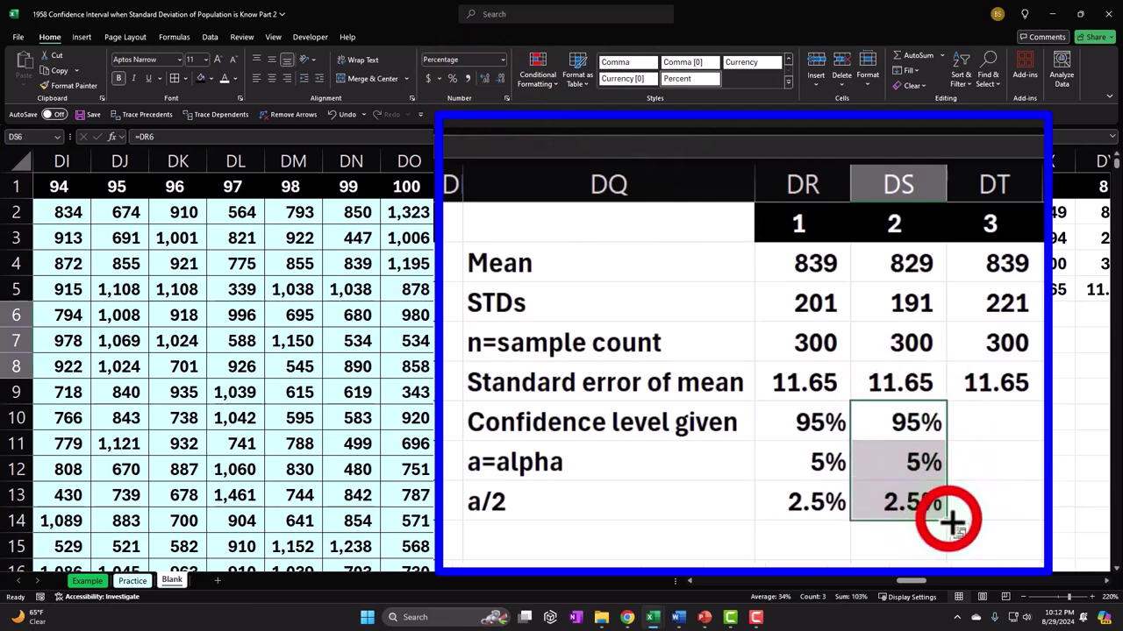
{"action": "left_click_drag", "start_coordinate": [784, 379], "coordinate": [998, 380]}
{"action": "left_click", "coordinate": [996, 214]}
Step: Shade the whole summary table light cyan
{"action": "left_click_drag", "start_coordinate": [994, 248], "coordinate": [79, 369]}
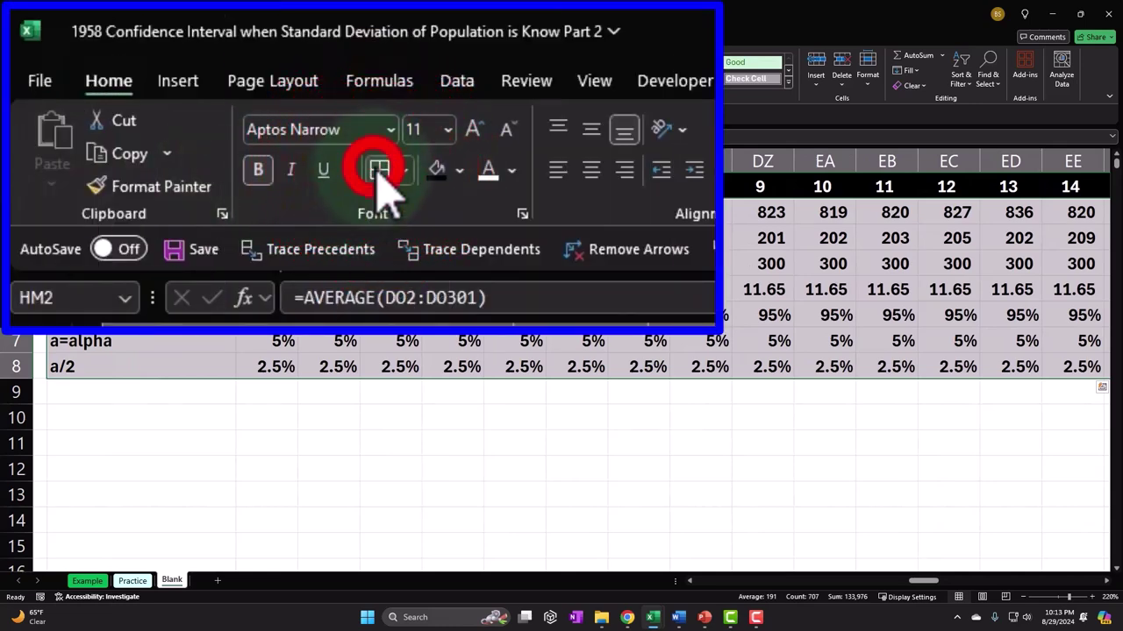
{"action": "left_click", "coordinate": [439, 172]}
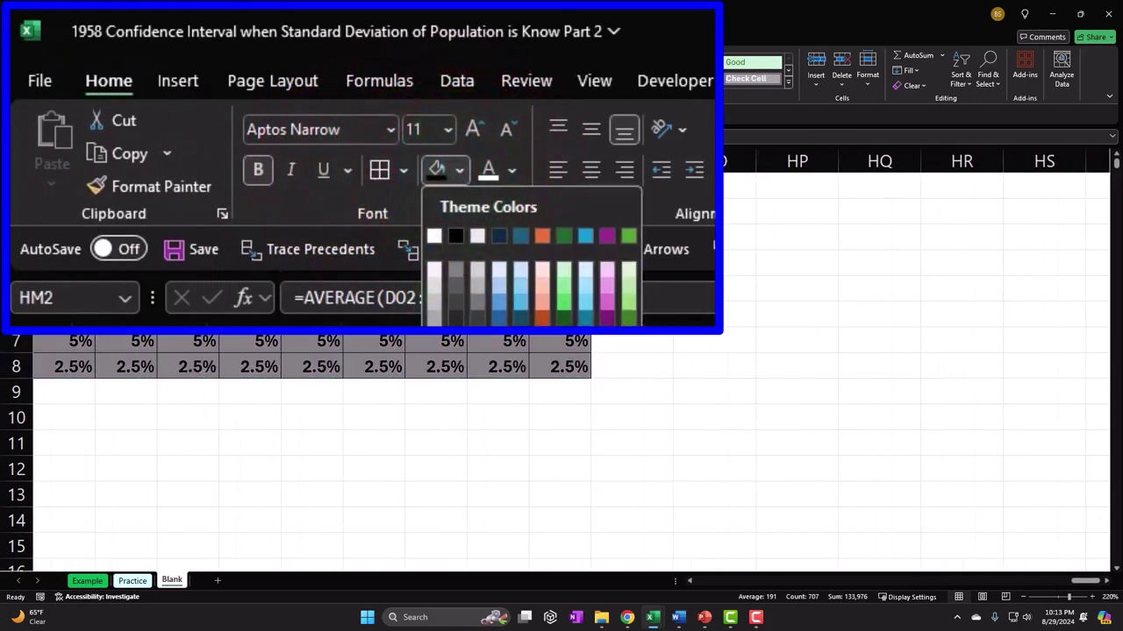
{"action": "left_click", "coordinate": [269, 123]}
{"action": "left_click", "coordinate": [1085, 580]}
{"action": "scroll", "coordinate": [1085, 589], "scroll_direction": "left", "scroll_amount": 1}
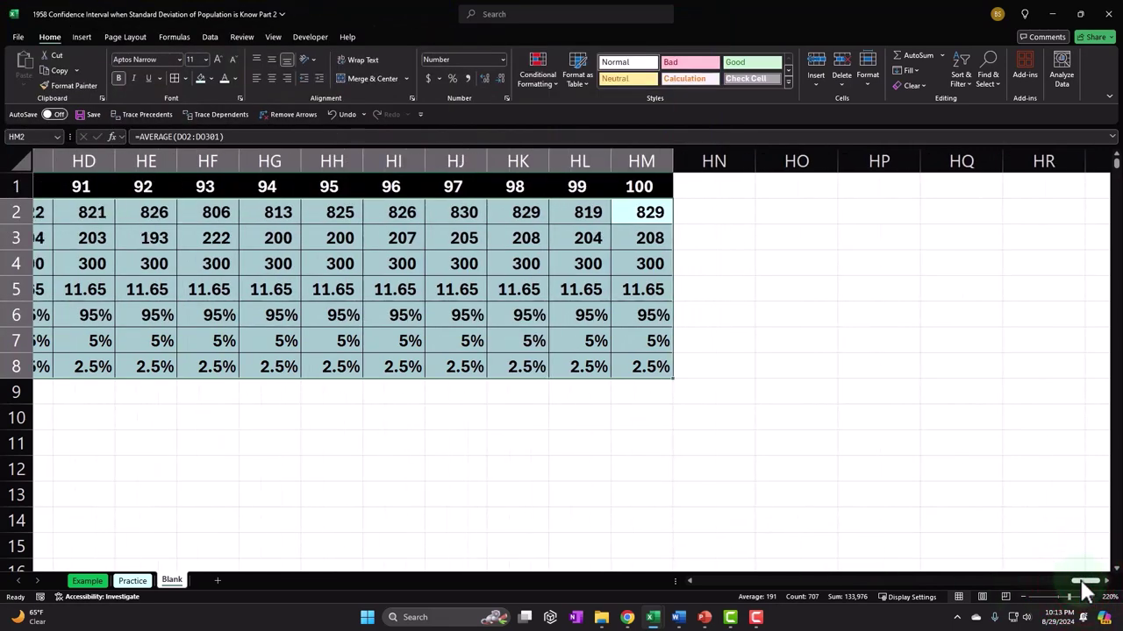
Step: Check the Mean formulas and summary values across the first sample columns
{"action": "key", "text": "Left"}
{"action": "key", "text": "Left"}
{"action": "key", "text": "Left"}
{"action": "key", "text": "Left"}
{"action": "key", "text": "Left"}
{"action": "key", "text": "Left"}
{"action": "key", "text": "Left"}
{"action": "key", "text": "Left"}
{"action": "key", "text": "Left"}
{"action": "key", "text": "Left"}
{"action": "key", "text": "Left"}
{"action": "key", "text": "Left"}
{"action": "key", "text": "Left"}
{"action": "key", "text": "Left"}
{"action": "key", "text": "Left"}
{"action": "key", "text": "Left"}
{"action": "key", "text": "Left"}
{"action": "key", "text": "Left"}
{"action": "key", "text": "Left"}
{"action": "key", "text": "Left"}
{"action": "key", "text": "Left"}
{"action": "key", "text": "Left"}
{"action": "key", "text": "Left"}
{"action": "key", "text": "Left"}
{"action": "key", "text": "Left"}
{"action": "key", "text": "Left"}
{"action": "key", "text": "Left"}
{"action": "key", "text": "Left"}
{"action": "key", "text": "Left"}
{"action": "key", "text": "Left"}
{"action": "key", "text": "Left"}
{"action": "key", "text": "Left"}
{"action": "key", "text": "Left"}
{"action": "key", "text": "Left"}
{"action": "key", "text": "Left"}
{"action": "key", "text": "Left"}
{"action": "key", "text": "Left"}
{"action": "key", "text": "Left"}
{"action": "key", "text": "Left"}
{"action": "key", "text": "Left"}
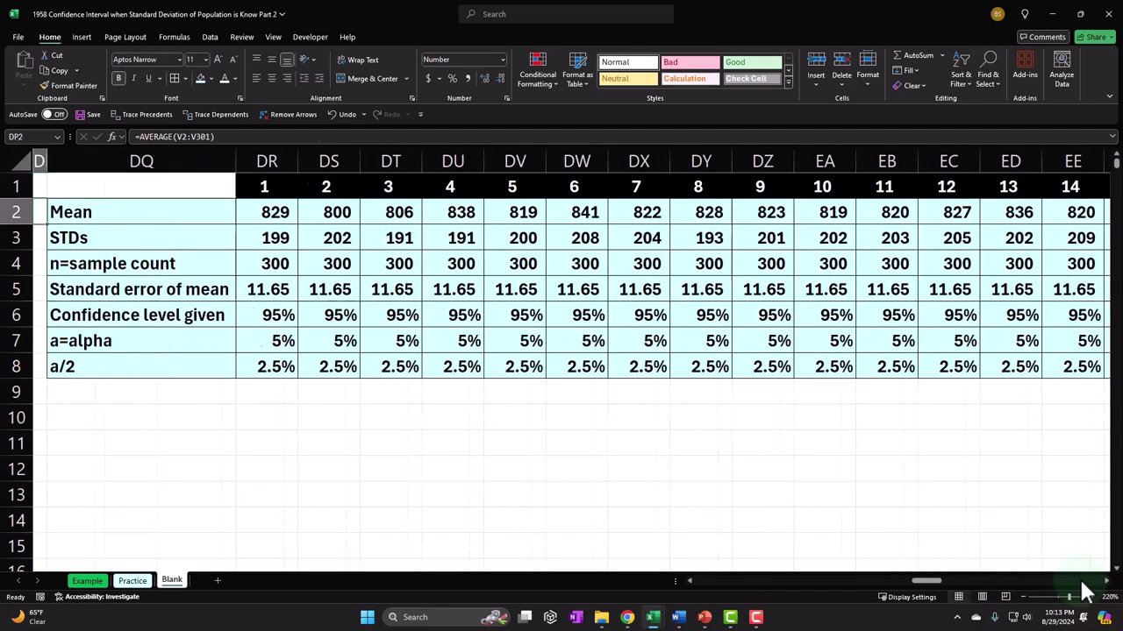
{"action": "key", "text": "Left"}
{"action": "key", "text": "Left"}
{"action": "key", "text": "Left"}
{"action": "key", "text": "Left"}
{"action": "key", "text": "Left"}
{"action": "key", "text": "Left"}
{"action": "key", "text": "Left"}
{"action": "key", "text": "Left"}
{"action": "key", "text": "Left"}
{"action": "key", "text": "Left"}
{"action": "key", "text": "Left"}
{"action": "key", "text": "Left"}
{"action": "key", "text": "Right"}
{"action": "key", "text": "Right"}
{"action": "key", "text": "Right"}
{"action": "key", "text": "Right"}
{"action": "key", "text": "Right"}
{"action": "key", "text": "Right"}
{"action": "key", "text": "Right"}
{"action": "key", "text": "Right"}
{"action": "key", "text": "Right"}
{"action": "key", "text": "Right"}
{"action": "key", "text": "Right"}
{"action": "key", "text": "Right"}
{"action": "key", "text": "Right"}
{"action": "key", "text": "Right"}
{"action": "key", "text": "Right"}
{"action": "key", "text": "Right"}
{"action": "key", "text": "Right"}
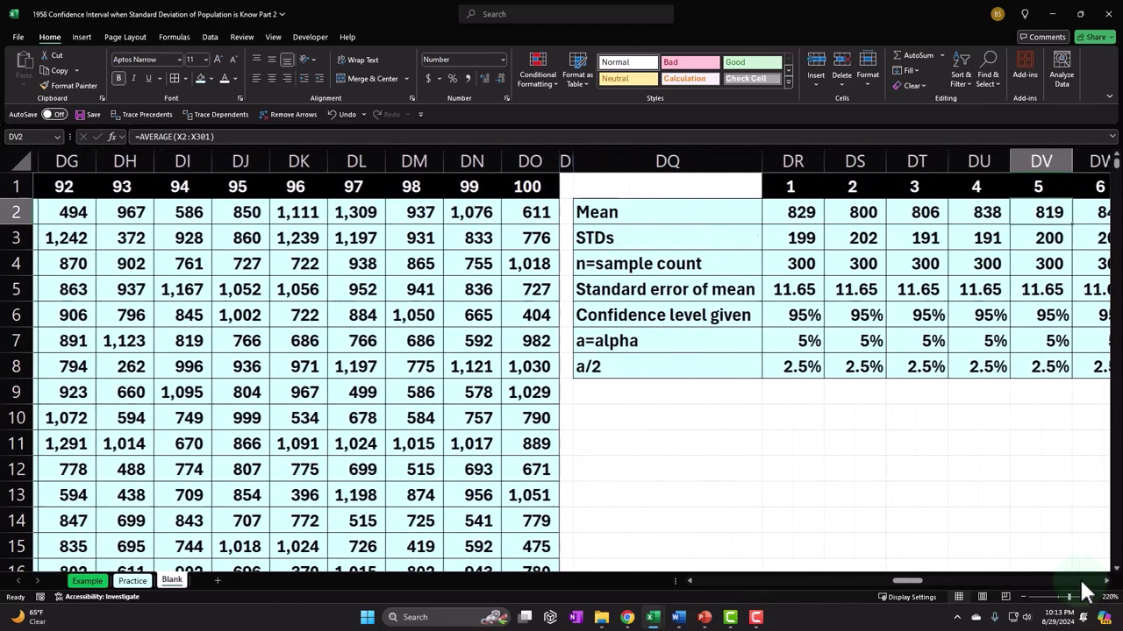
{"action": "key", "text": "Right"}
{"action": "key", "text": "Right"}
{"action": "key", "text": "Right"}
{"action": "key", "text": "Right"}
{"action": "key", "text": "Down"}
{"action": "key", "text": "Down"}
{"action": "key", "text": "Down"}
{"action": "key", "text": "Down"}
{"action": "key", "text": "Down"}
{"action": "key", "text": "Left"}
{"action": "key", "text": "Left"}
{"action": "key", "text": "Left"}
{"action": "key", "text": "Left"}
{"action": "key", "text": "Left"}
{"action": "key", "text": "Left"}
{"action": "key", "text": "Left"}
{"action": "key", "text": "Left"}
{"action": "key", "text": "Left"}
{"action": "key", "text": "Down"}
{"action": "key", "text": "Down"}
{"action": "key", "text": "Down"}
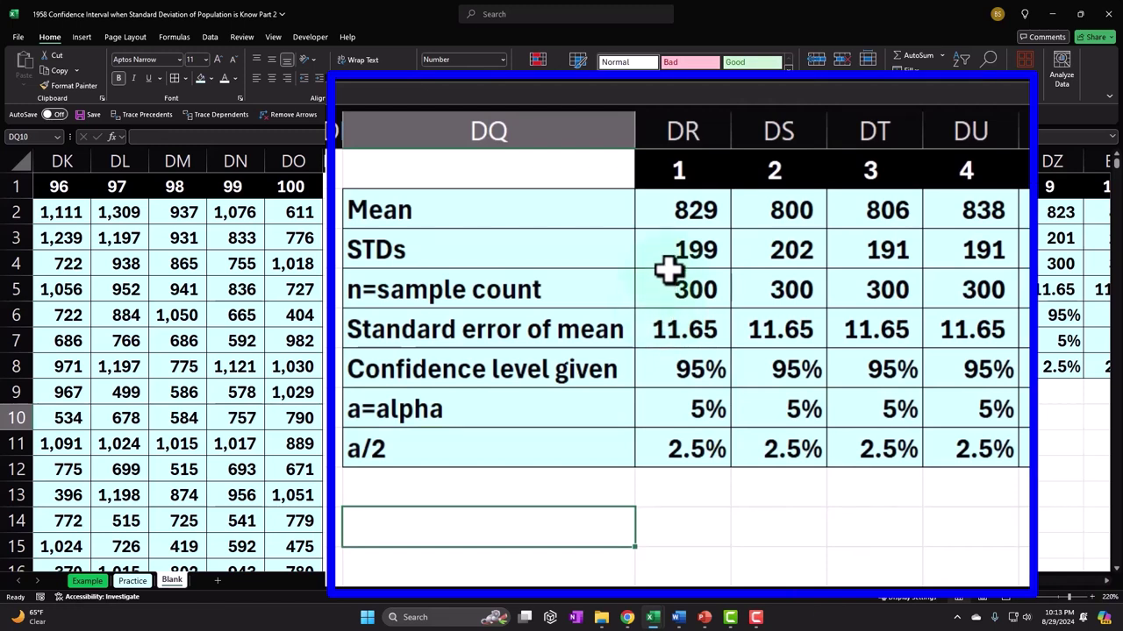
{"action": "left_click", "coordinate": [688, 219]}
{"action": "key", "text": "Right"}
{"action": "key", "text": "Right"}
{"action": "key", "text": "Right"}
{"action": "key", "text": "Right"}
{"action": "key", "text": "Right"}
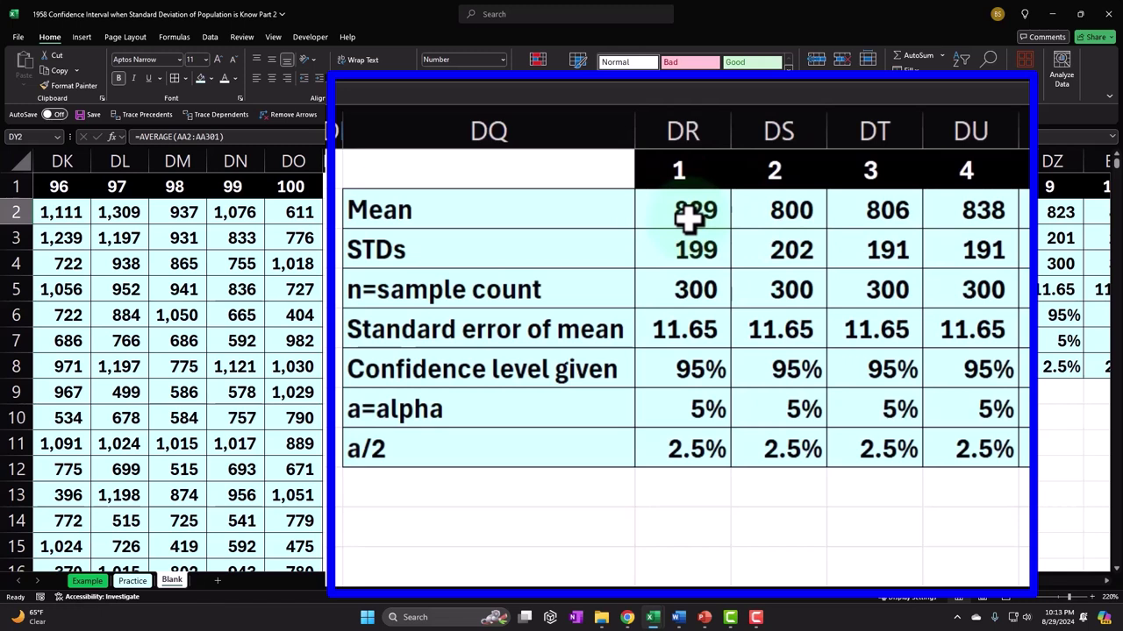
{"action": "key", "text": "Right"}
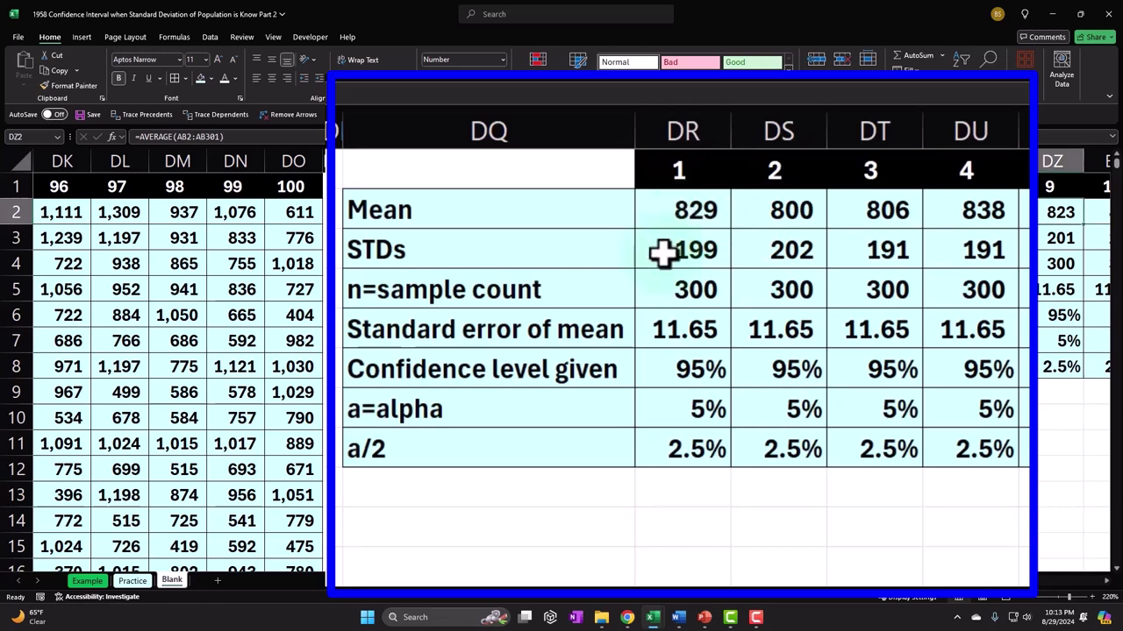
Step: Add a black-filled 'Method 1: Norm.inv' heading in DQ10:DR10, then go to the Example sheet
{"action": "left_click", "coordinate": [452, 544]}
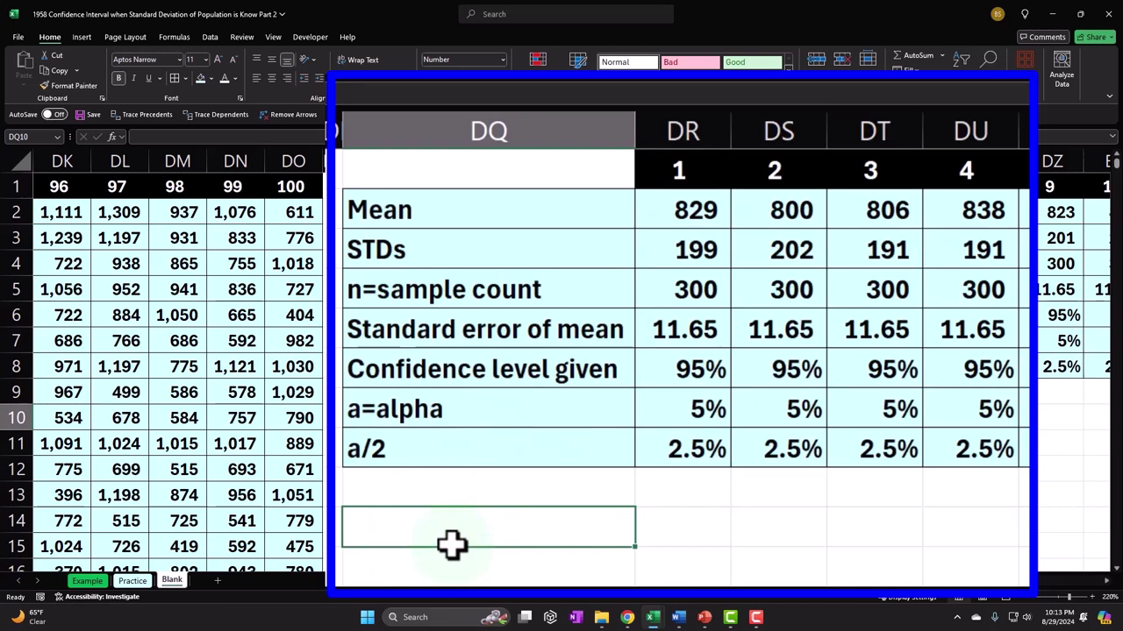
{"action": "type", "text": "Method 1: Norm.in"}
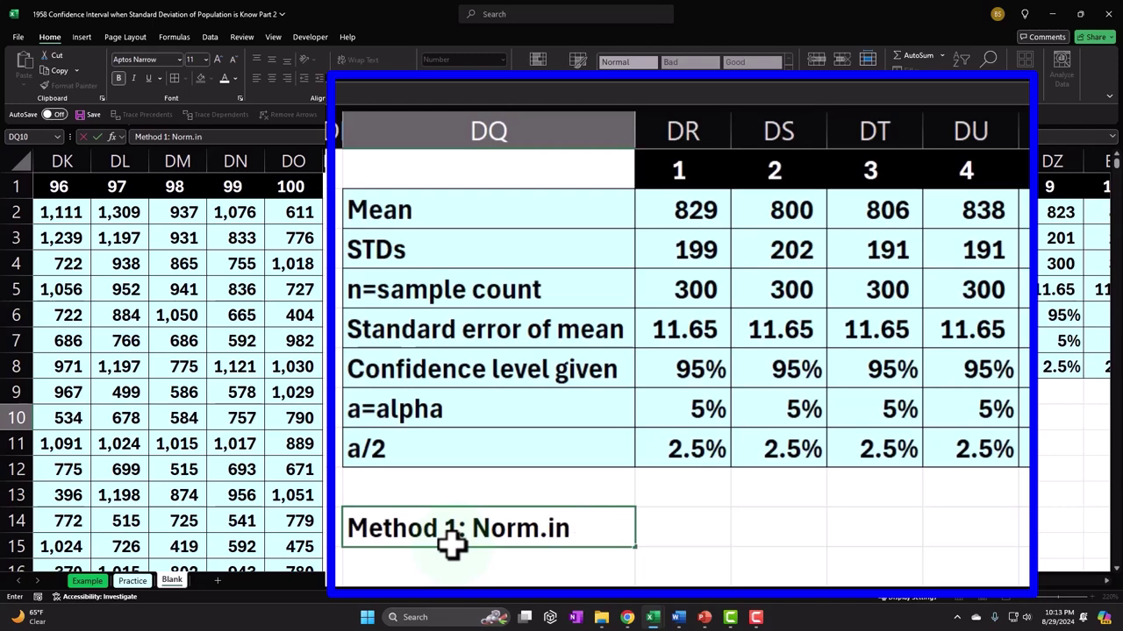
{"action": "key", "text": "Return"}
{"action": "left_click_drag", "start_coordinate": [478, 528], "coordinate": [653, 525]}
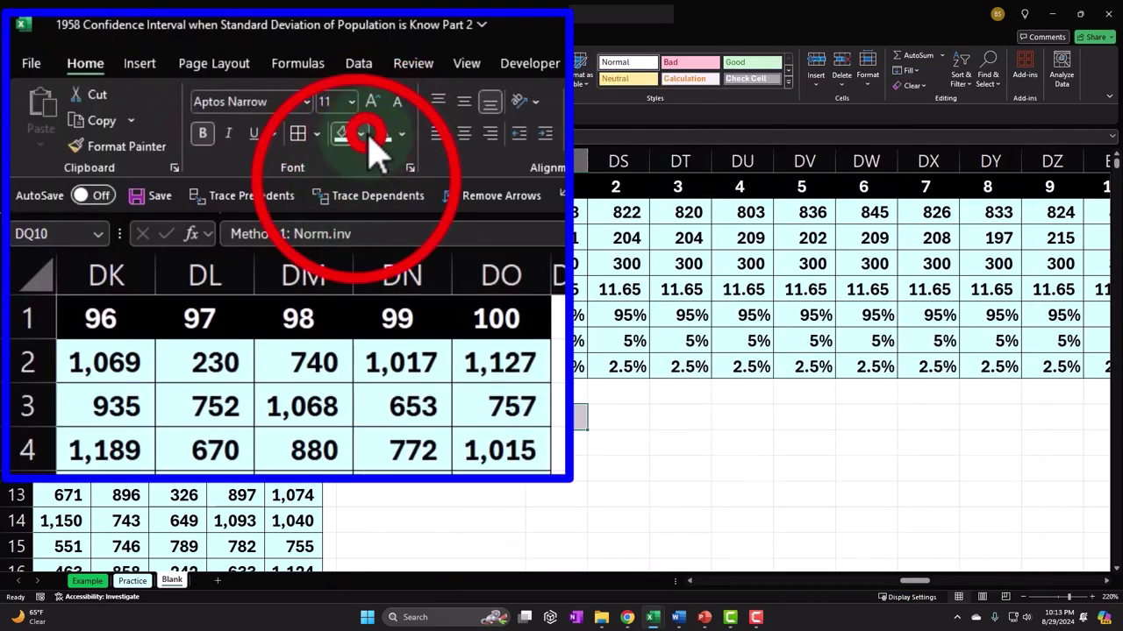
{"action": "left_click", "coordinate": [367, 133]}
{"action": "left_click", "coordinate": [364, 186]}
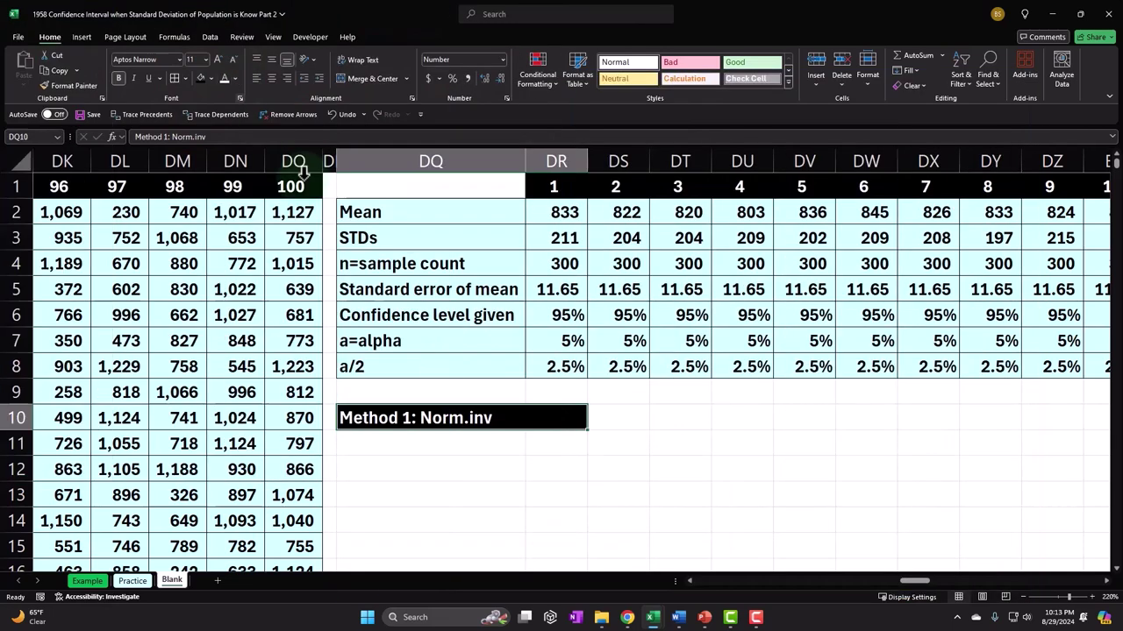
{"action": "left_click", "coordinate": [87, 581]}
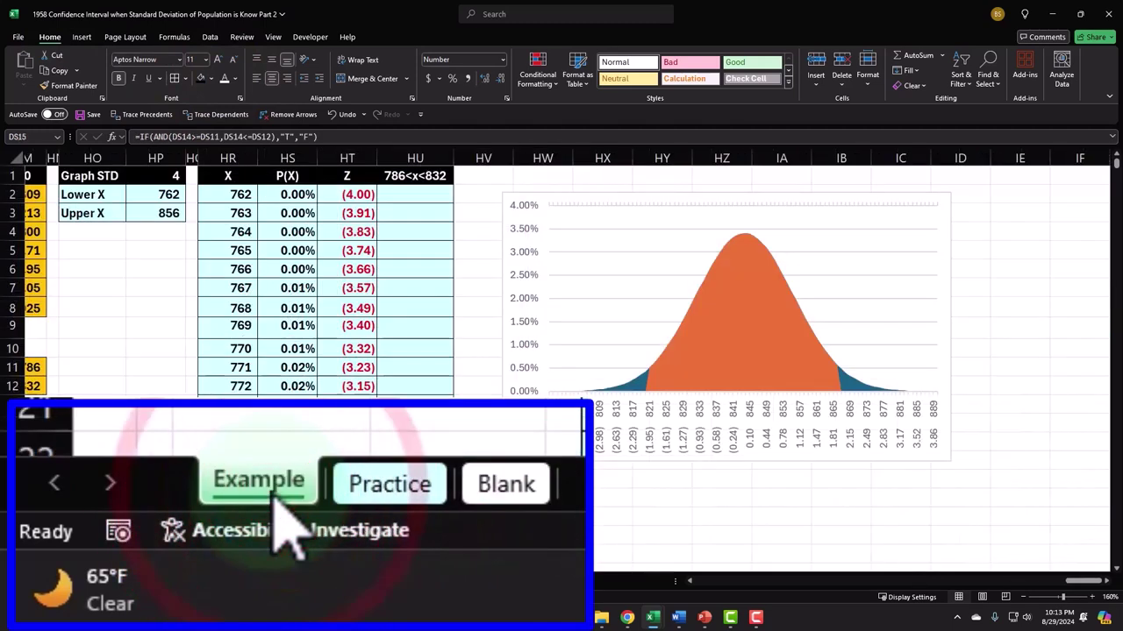
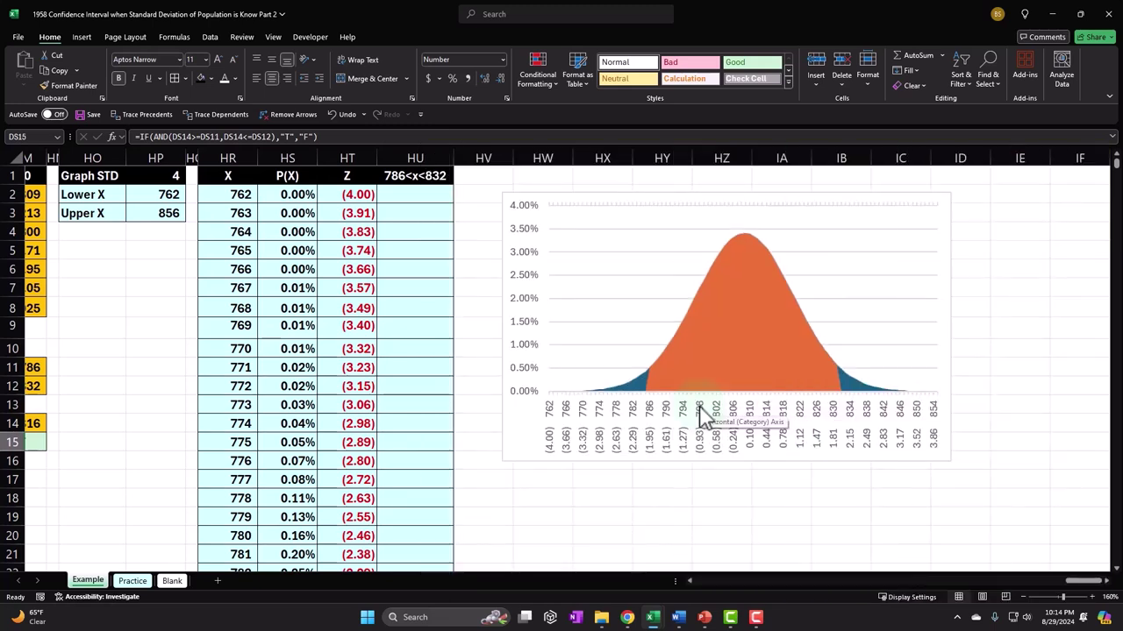
Step: On the Blank sheet, label cell DQ11 'Lower limit'
{"action": "left_click", "coordinate": [171, 580]}
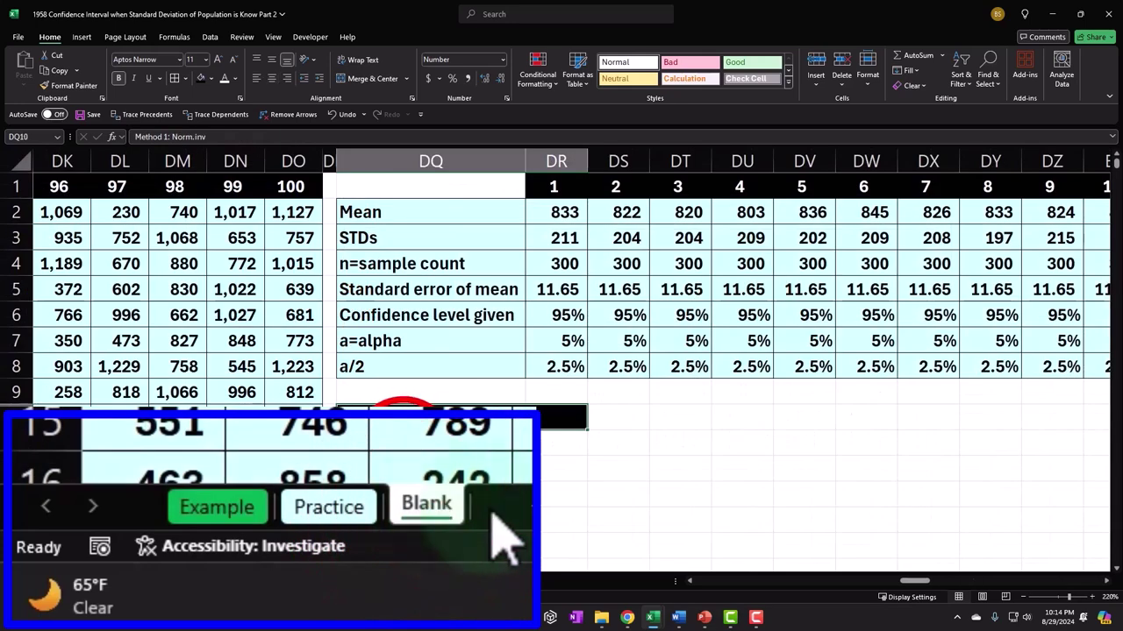
{"action": "left_click", "coordinate": [401, 445]}
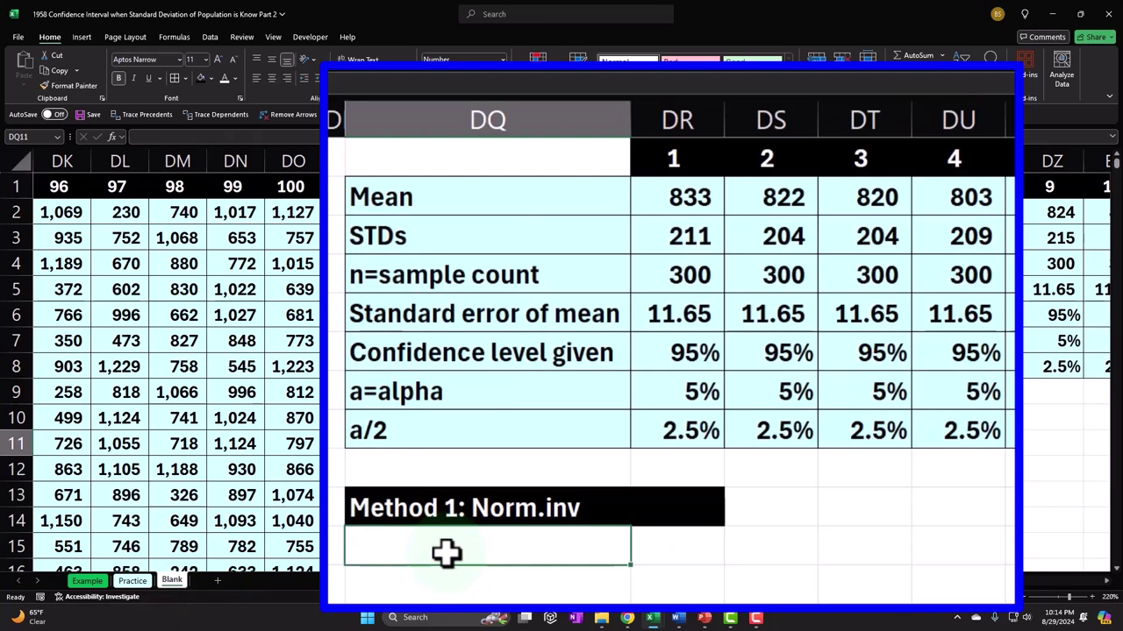
{"action": "type", "text": "Lower"}
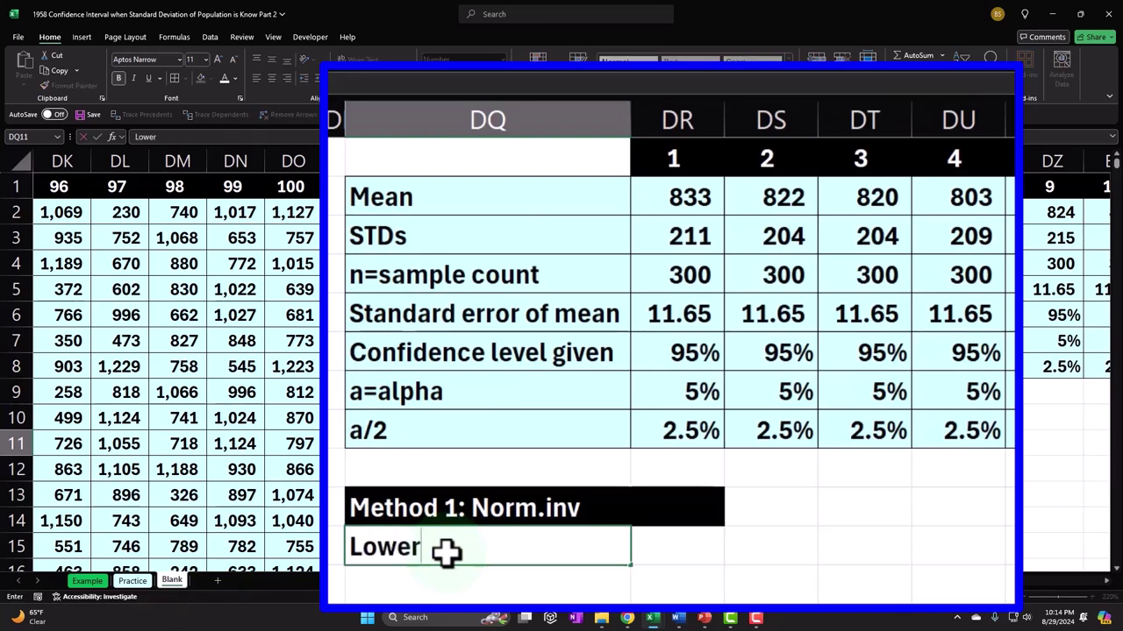
{"action": "type", "text": " limit"}
{"action": "key", "text": "Tab"}
Step: Enter =NORM.INV(DR8,DR2,DR5) in DR11 from sample 1's a/2, mean and standard error
{"action": "type", "text": "="}
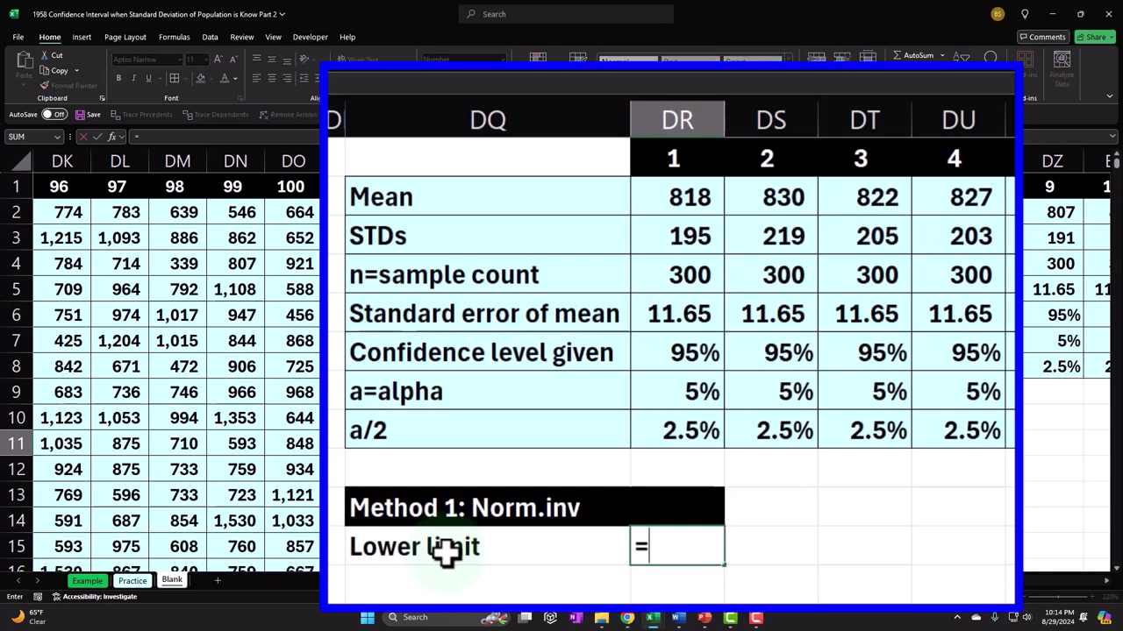
{"action": "type", "text": "nor"}
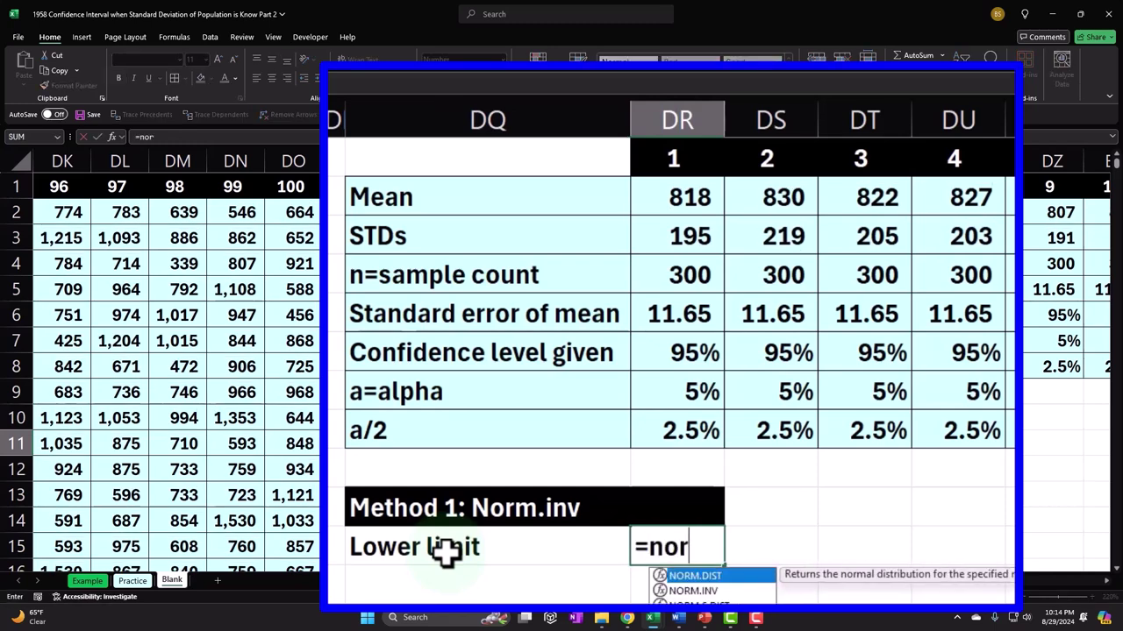
{"action": "type", "text": "m.in"}
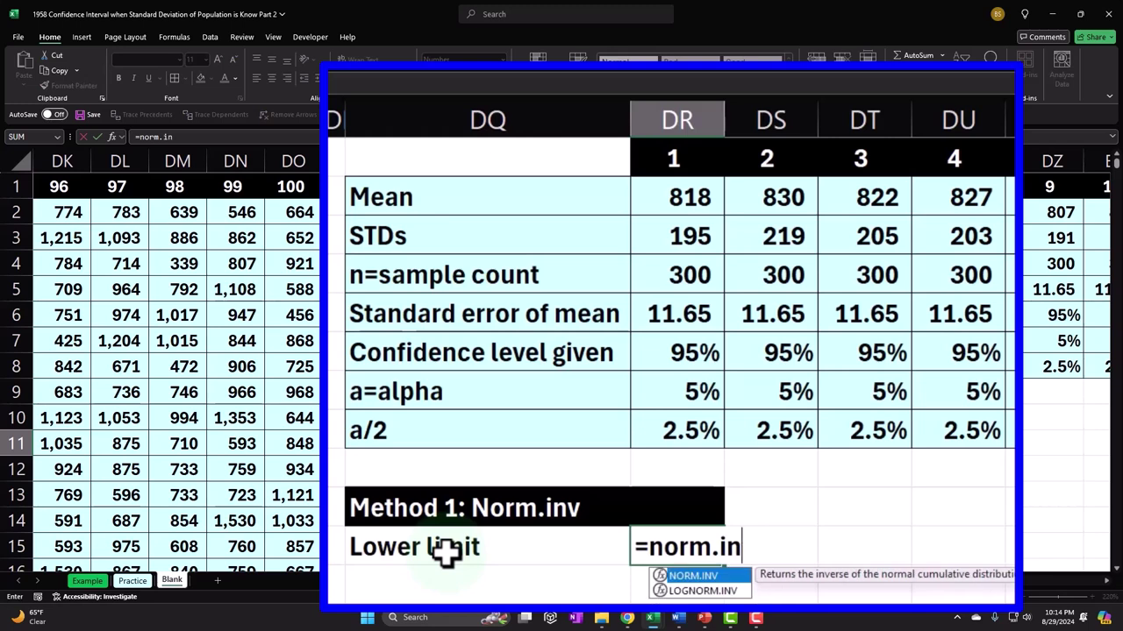
{"action": "key", "text": "Tab"}
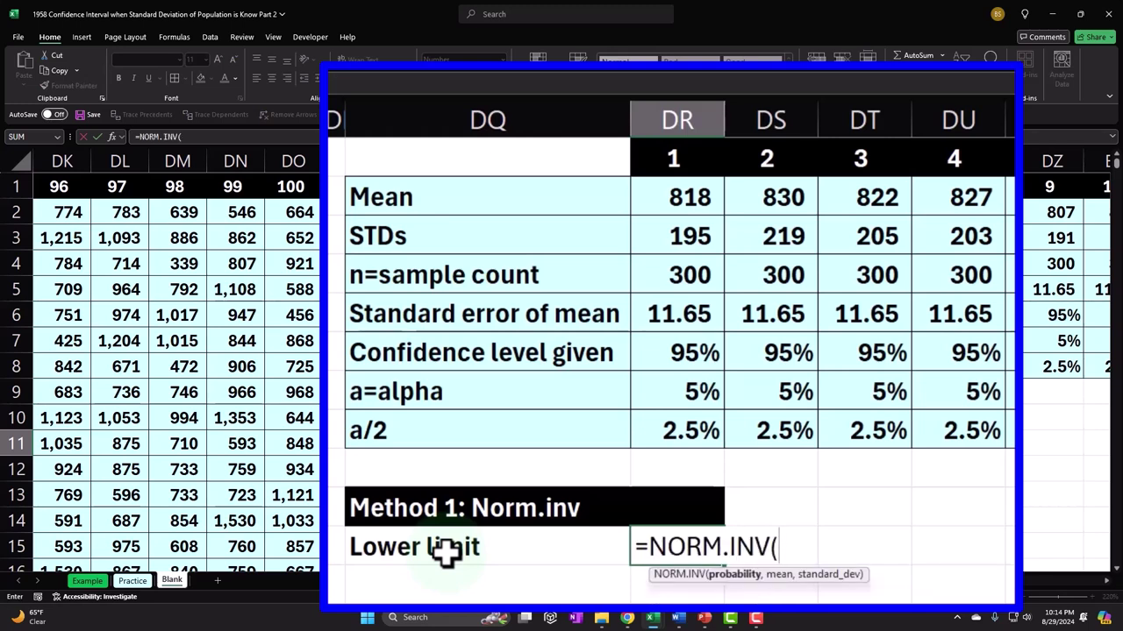
{"action": "left_click", "coordinate": [702, 430]}
{"action": "type", "text": ","}
{"action": "left_click", "coordinate": [678, 201]}
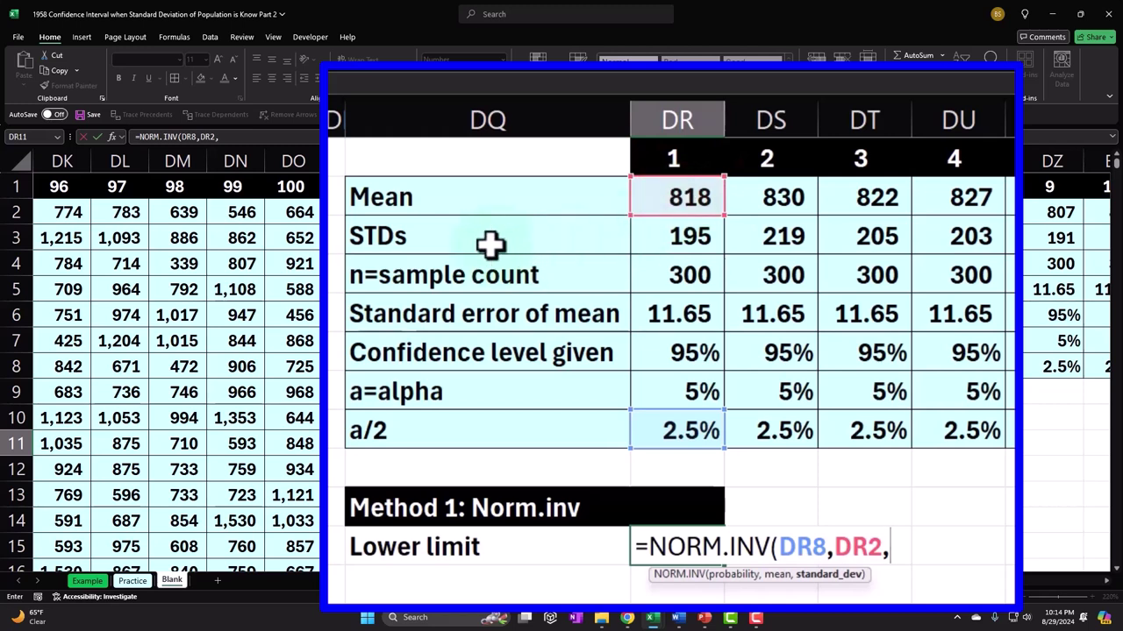
{"action": "left_click", "coordinate": [645, 314]}
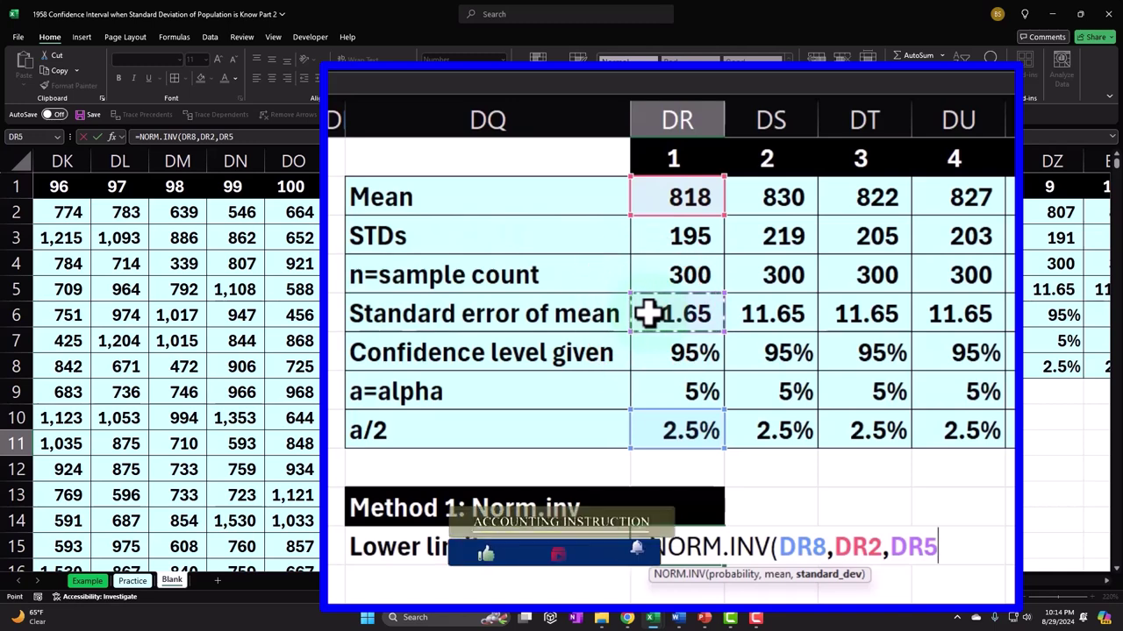
{"action": "key", "text": "Return"}
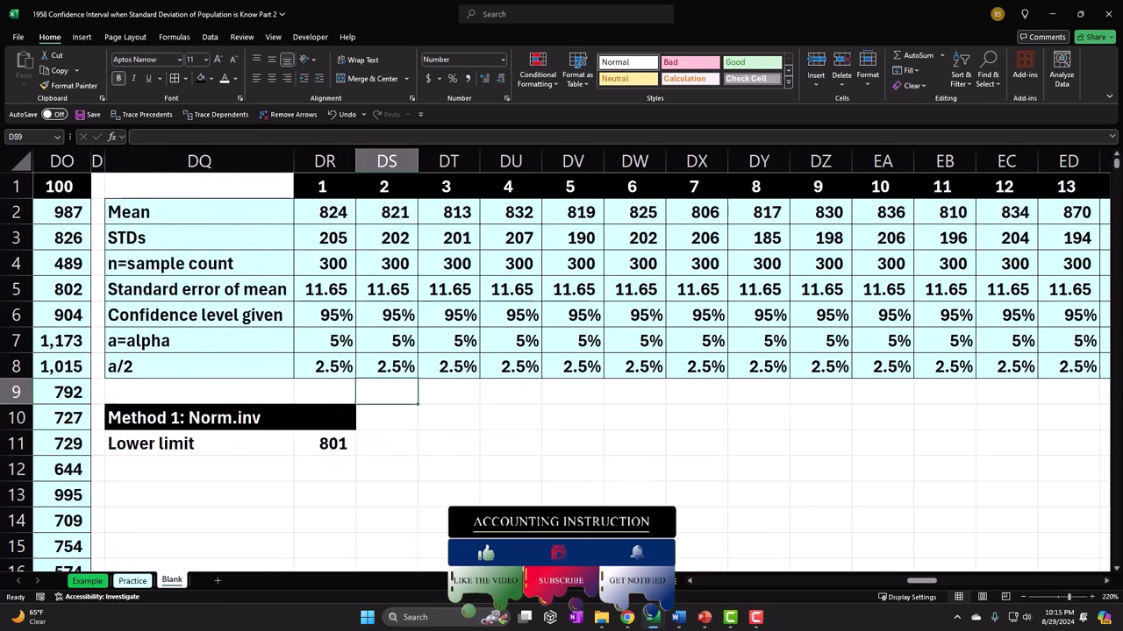
Step: Label DQ12 'Upper limit' and enter =NORM.INV(1-DR8,DR2,DR5) in DR12
{"action": "left_click", "coordinate": [175, 471]}
{"action": "type", "text": "Up"}
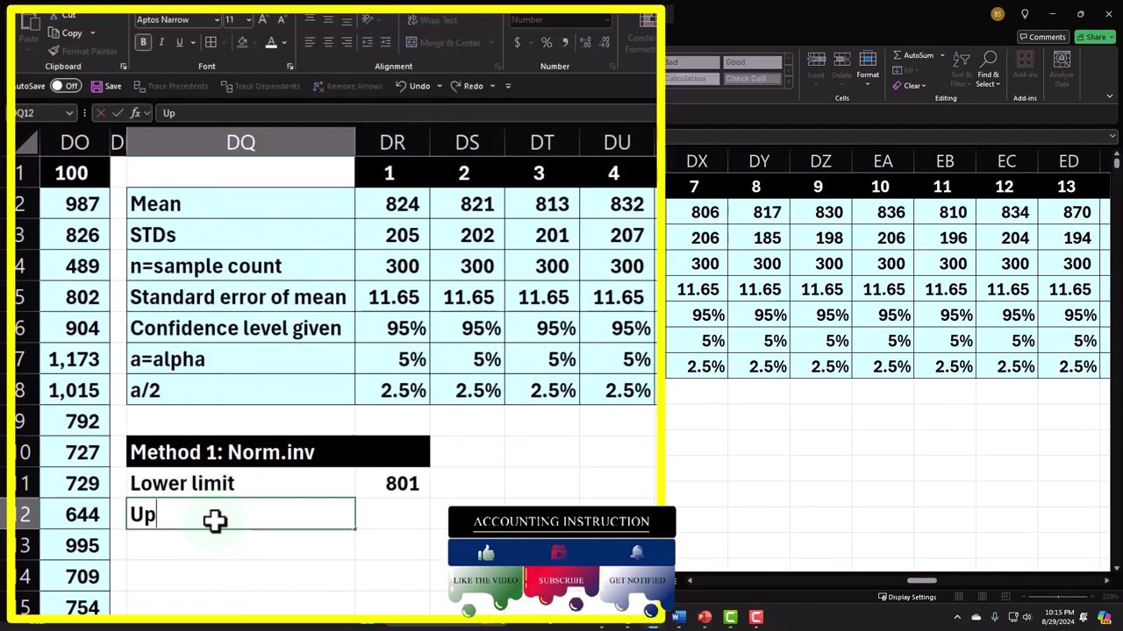
{"action": "type", "text": "per limit"}
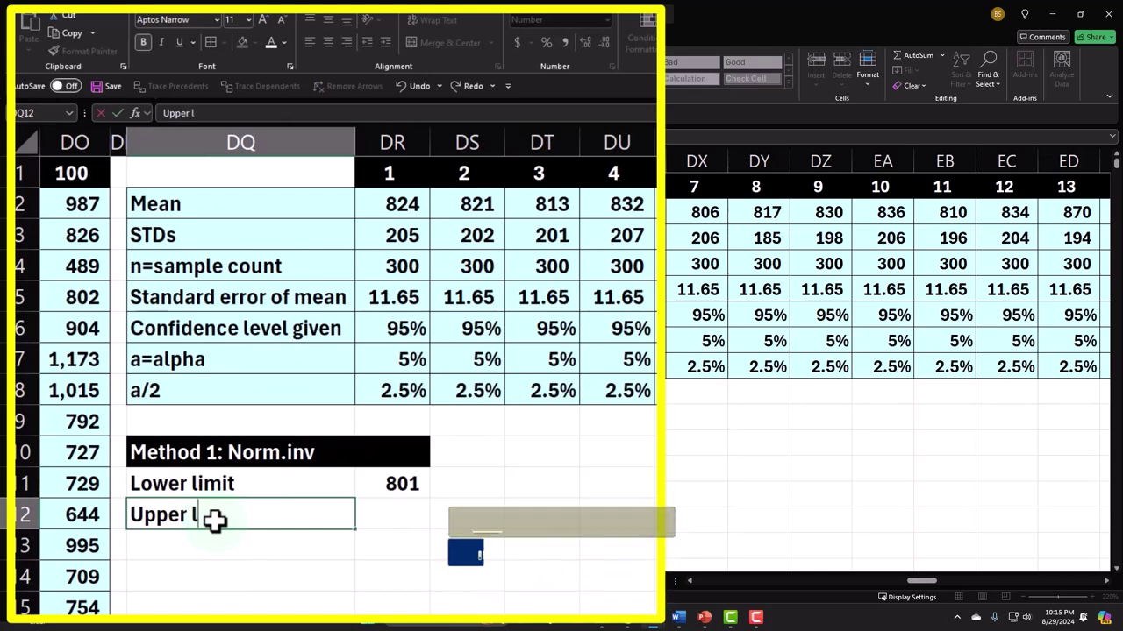
{"action": "key", "text": "Tab"}
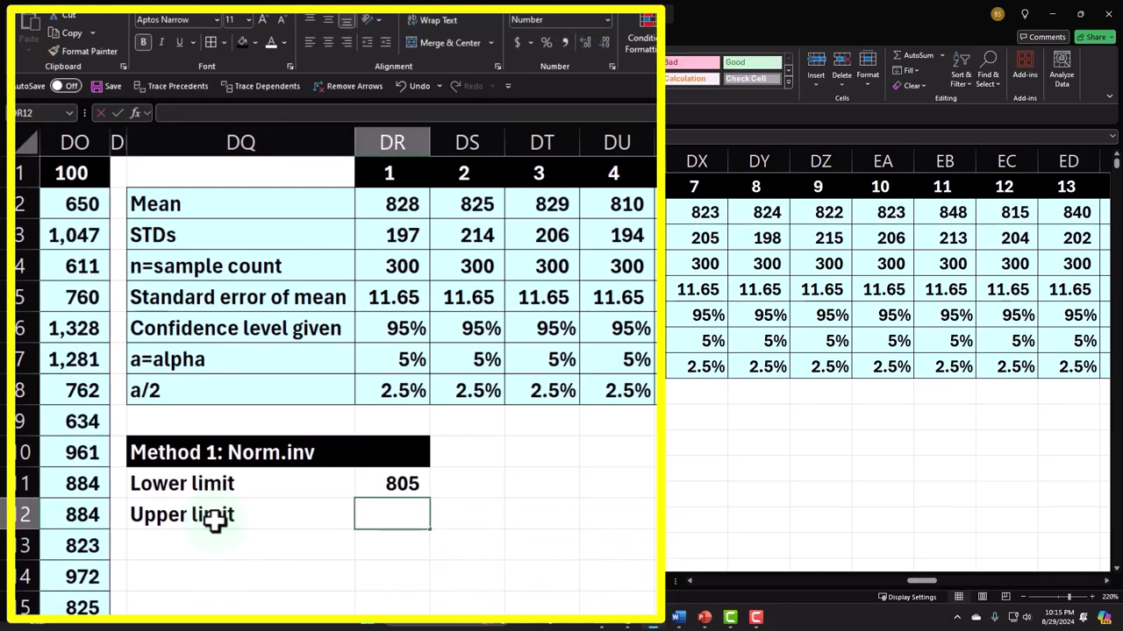
{"action": "type", "text": "=norm"}
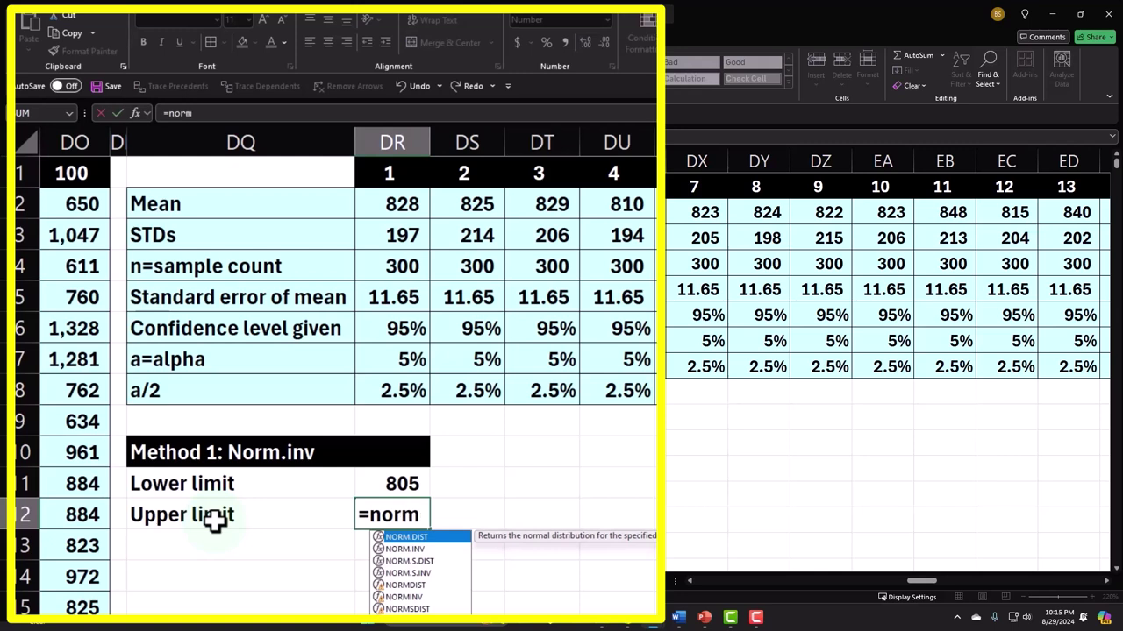
{"action": "type", "text": "."}
{"action": "key", "text": "Down"}
{"action": "key", "text": "Tab"}
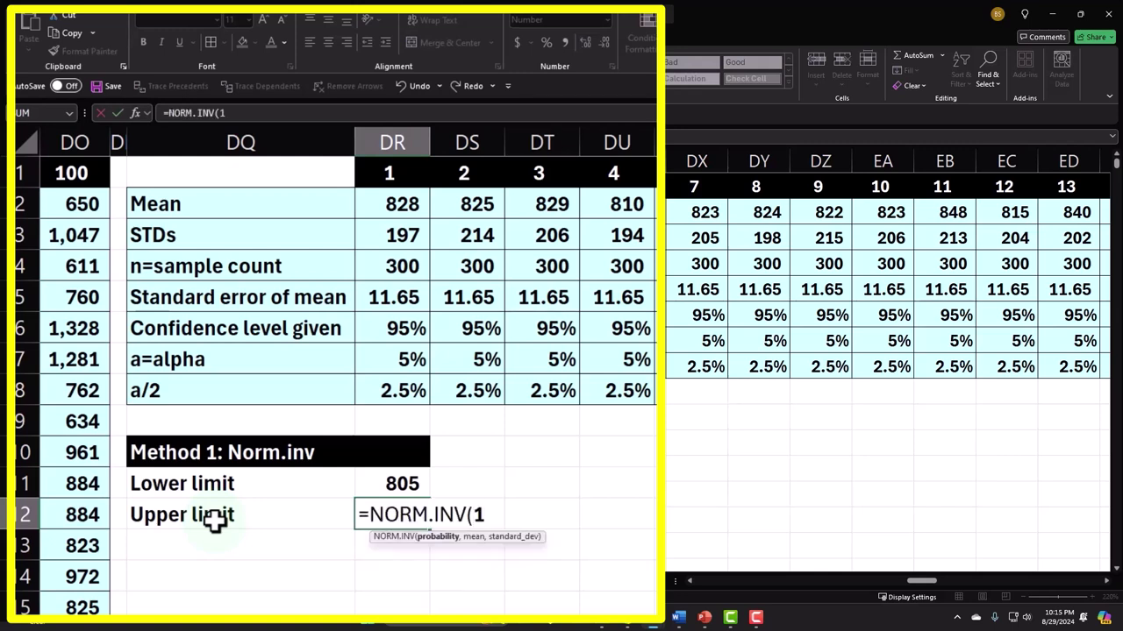
{"action": "type", "text": "1-"}
{"action": "left_click", "coordinate": [394, 391]}
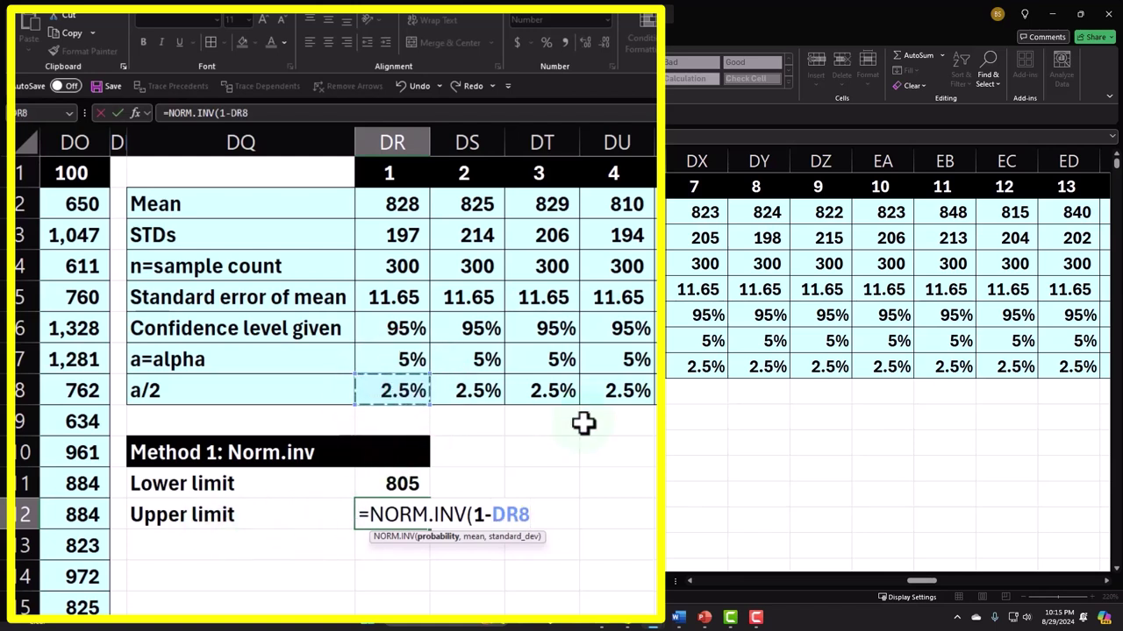
{"action": "type", "text": ","}
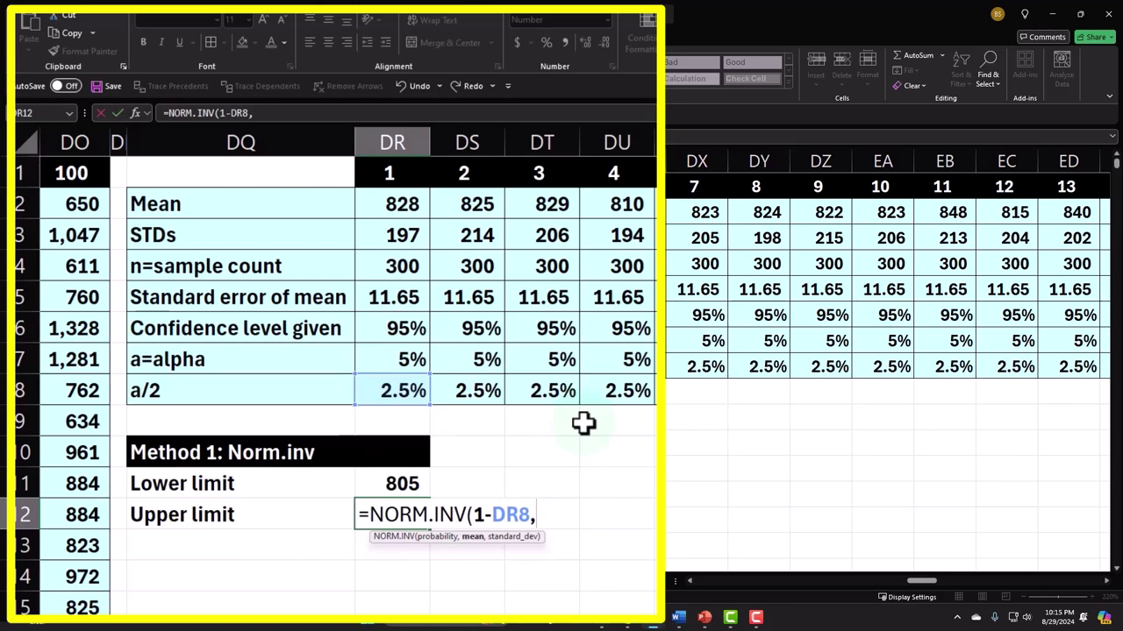
{"action": "left_click", "coordinate": [403, 205]}
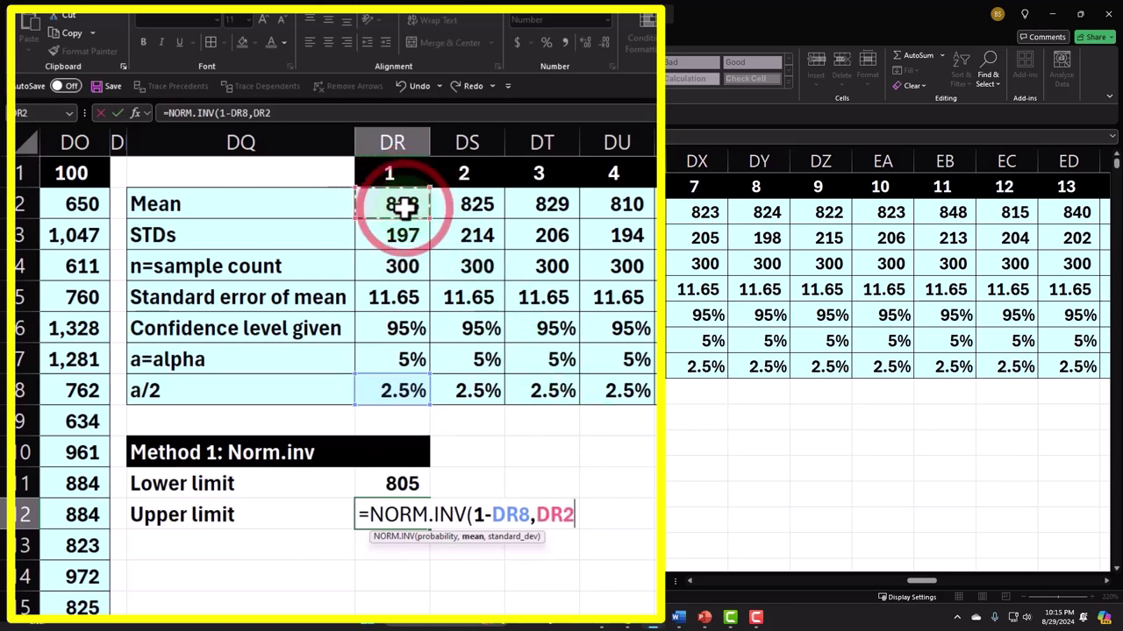
{"action": "type", "text": ","}
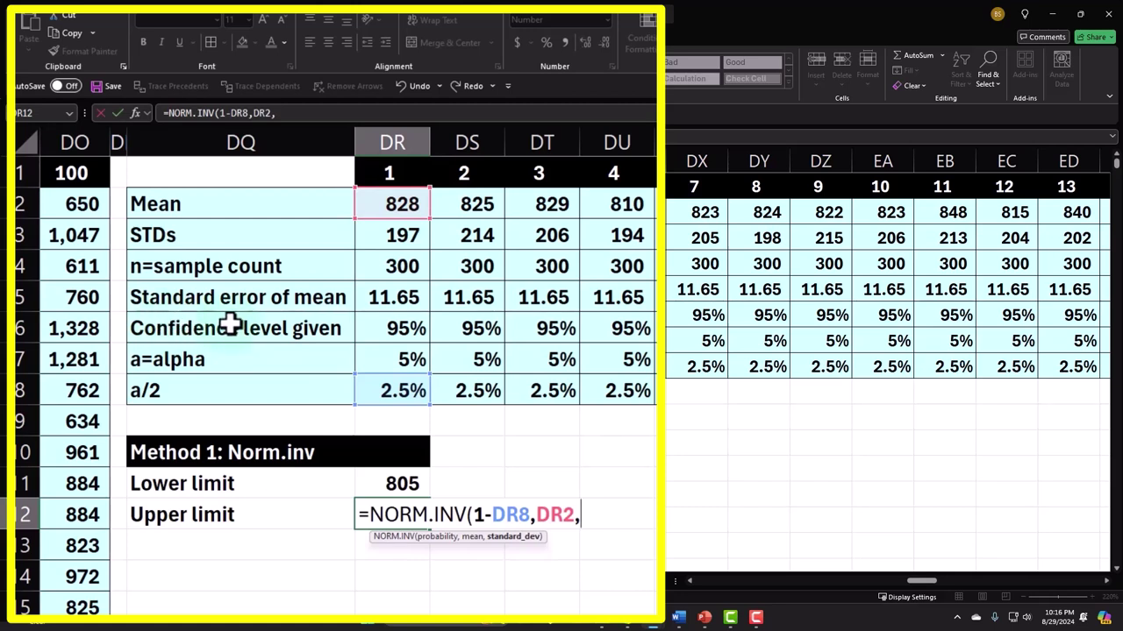
{"action": "left_click", "coordinate": [386, 297]}
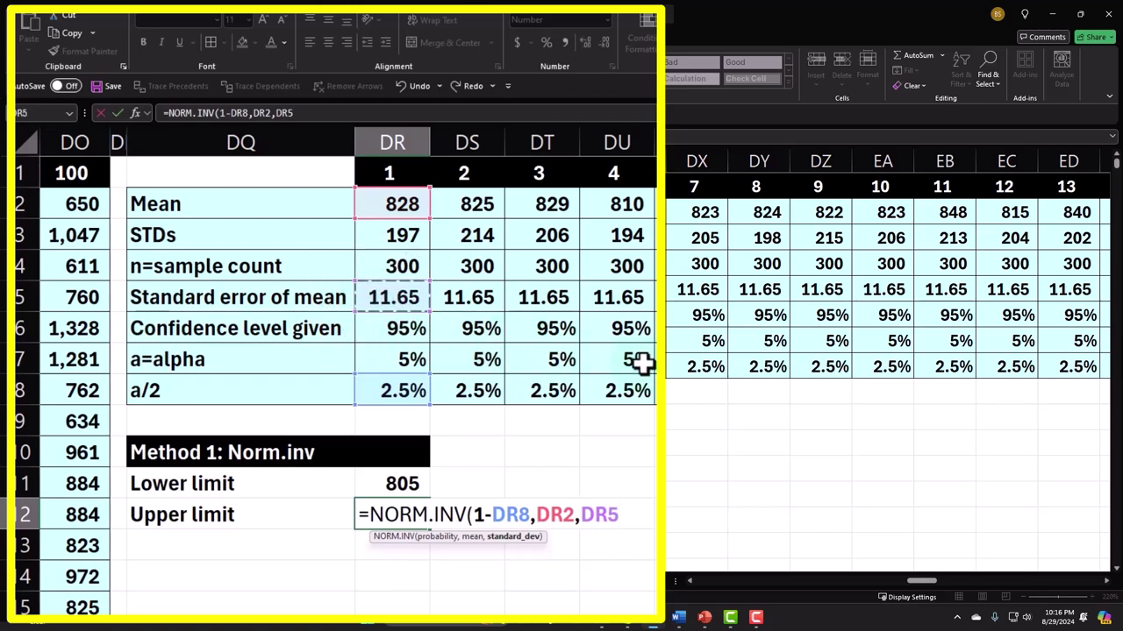
{"action": "key", "text": "Return"}
Step: Select both limit results, DR11:DR12
{"action": "key", "text": "Up"}
{"action": "key", "text": "Up"}
{"action": "key", "text": "Right"}
{"action": "key", "text": "shift+Down"}
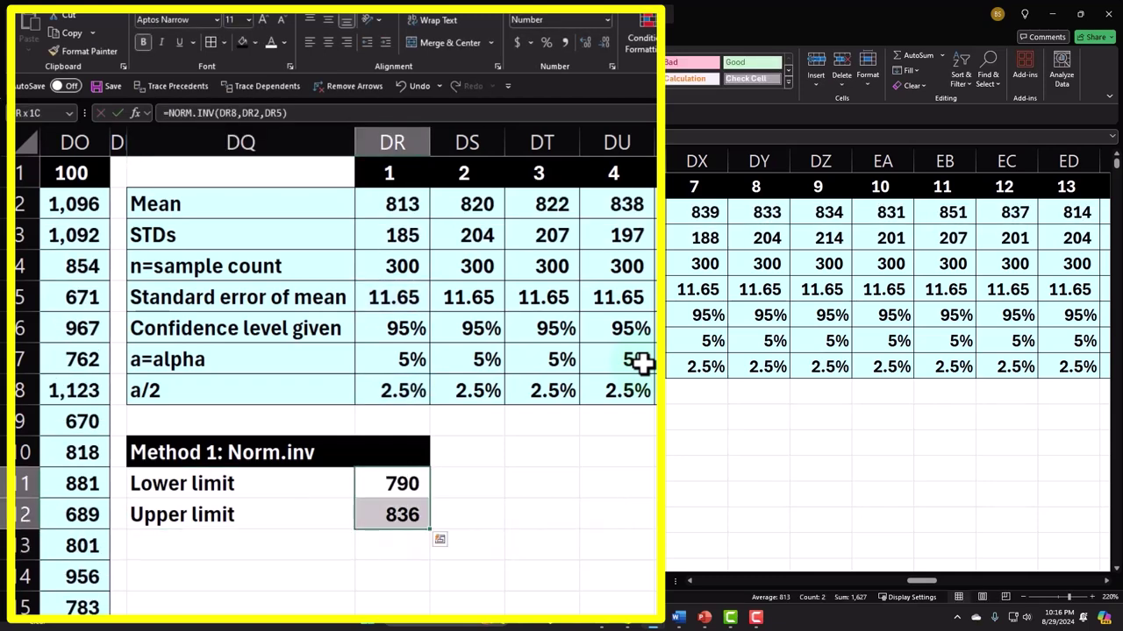
Step: Adjust the limits' decimal places, settling back on whole numbers
{"action": "left_click", "coordinate": [586, 42]}
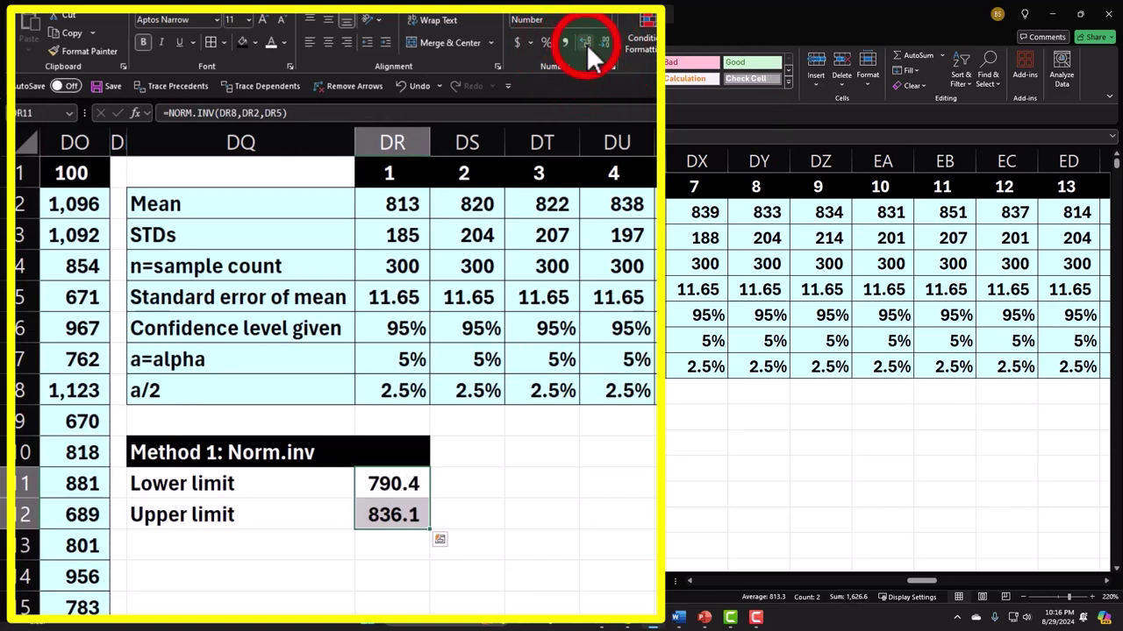
{"action": "left_click", "coordinate": [586, 43]}
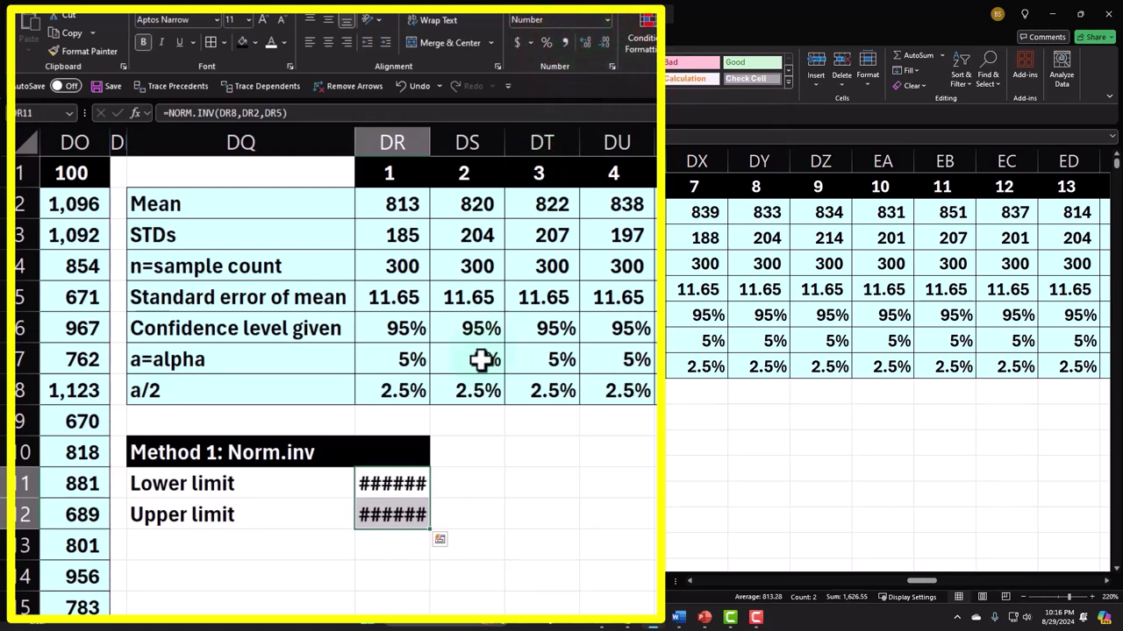
{"action": "left_click", "coordinate": [602, 45]}
{"action": "left_click", "coordinate": [599, 46]}
{"action": "left_click", "coordinate": [600, 46]}
{"action": "left_click", "coordinate": [570, 487]}
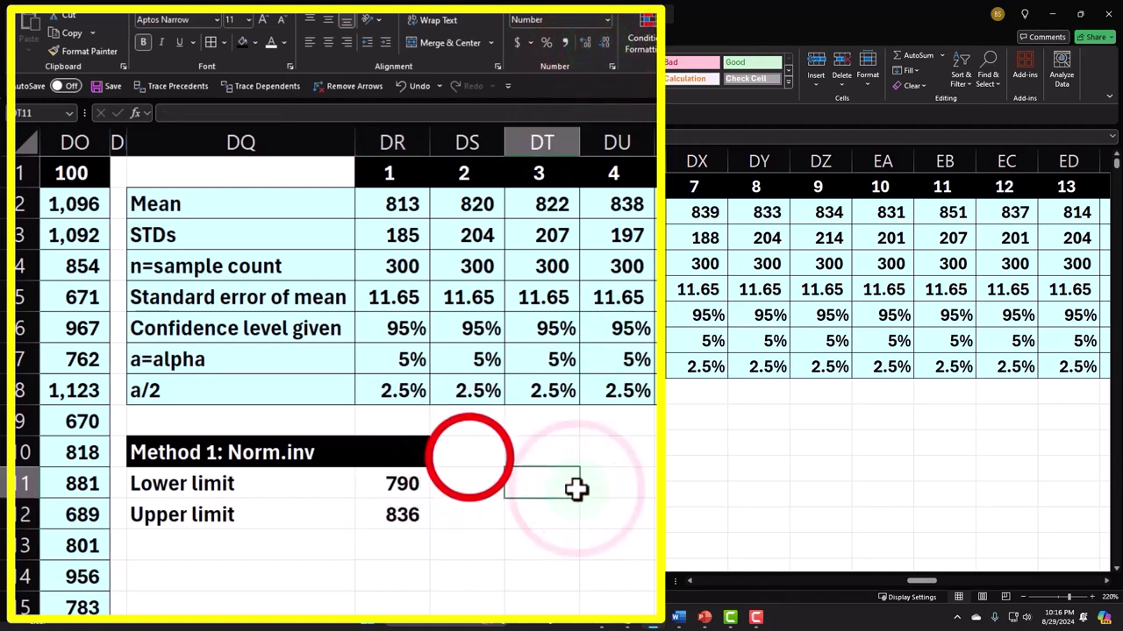
Step: Extend the limit formulas across all 100 samples and give the limit rows borders and shading
{"action": "left_click", "coordinate": [469, 454]}
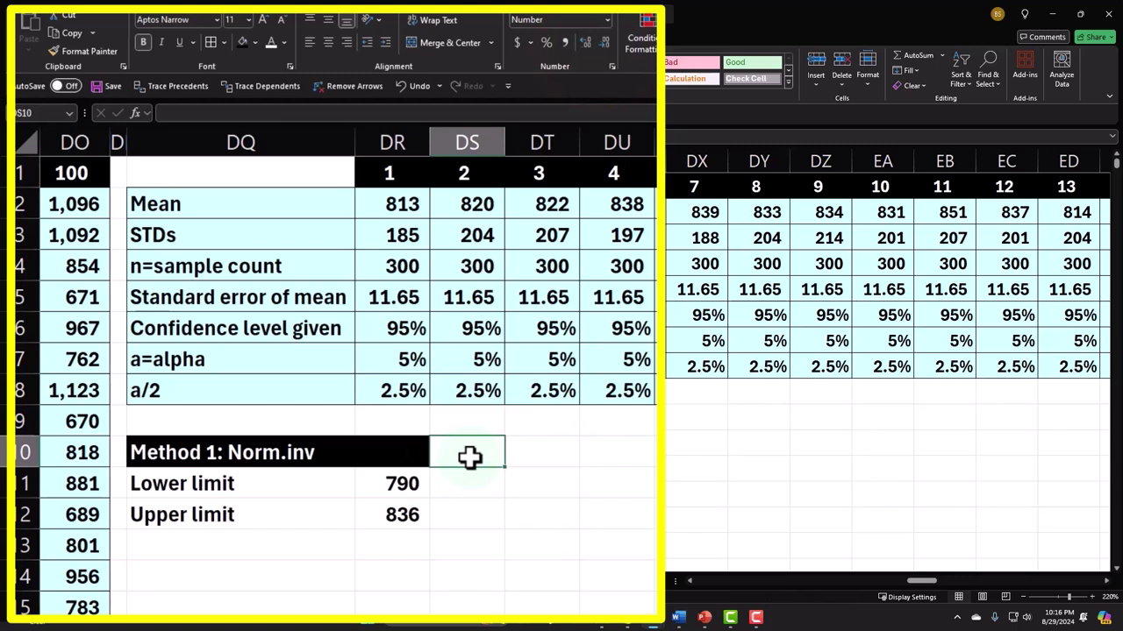
{"action": "key", "text": "Down"}
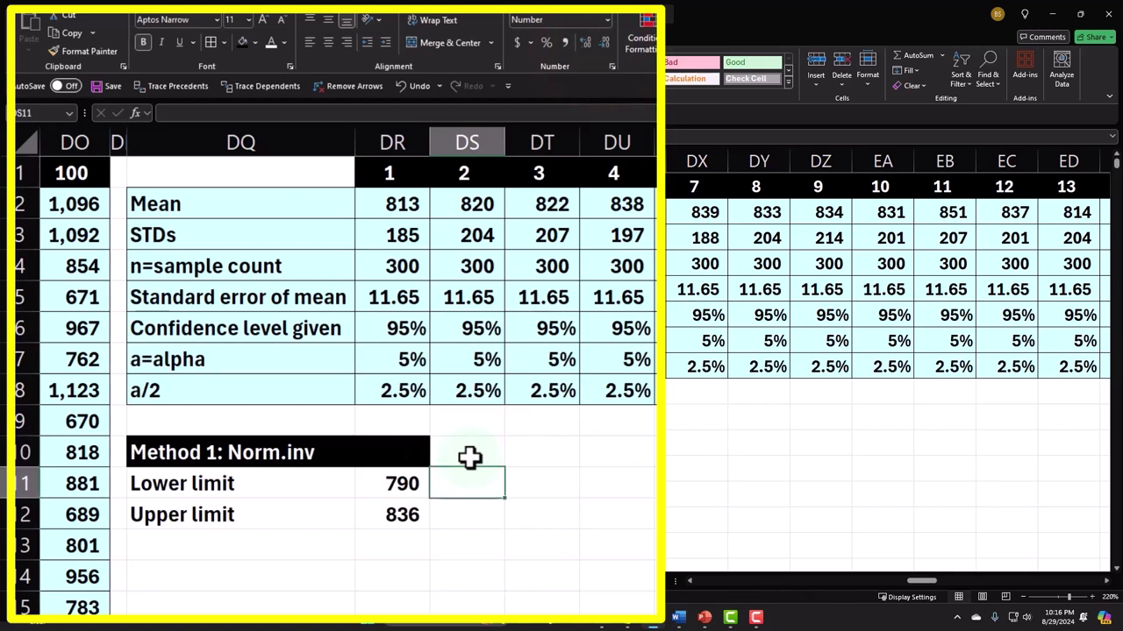
{"action": "left_click_drag", "start_coordinate": [426, 481], "coordinate": [997, 496]}
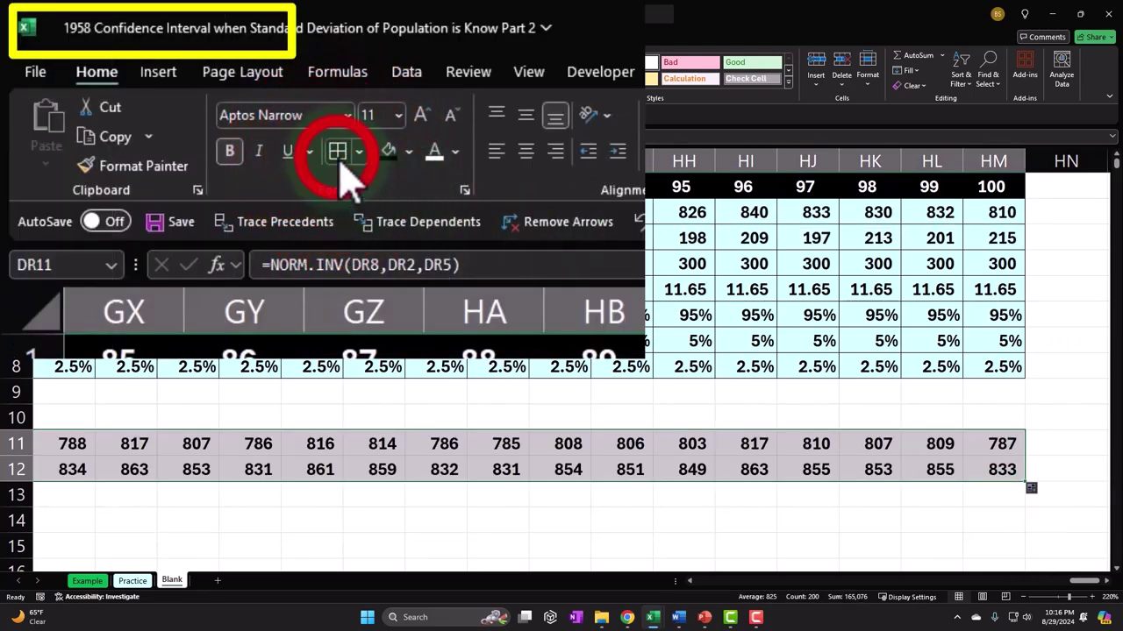
{"action": "key", "text": "ctrl+BackSpace"}
{"action": "left_click", "coordinate": [408, 151]}
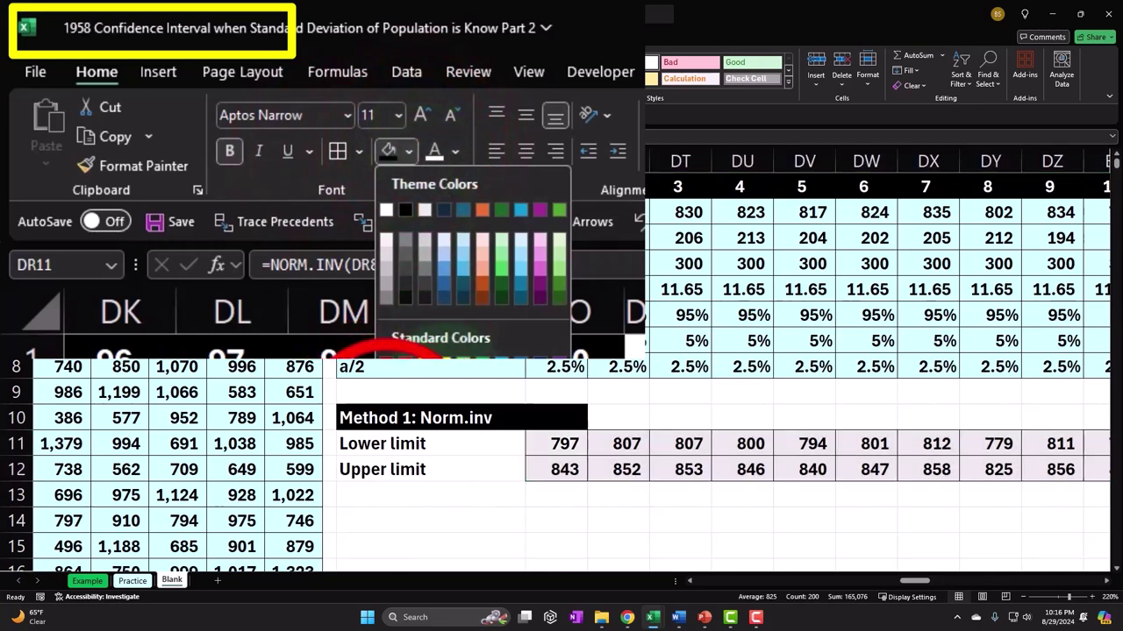
{"action": "left_click_drag", "start_coordinate": [395, 448], "coordinate": [501, 491]}
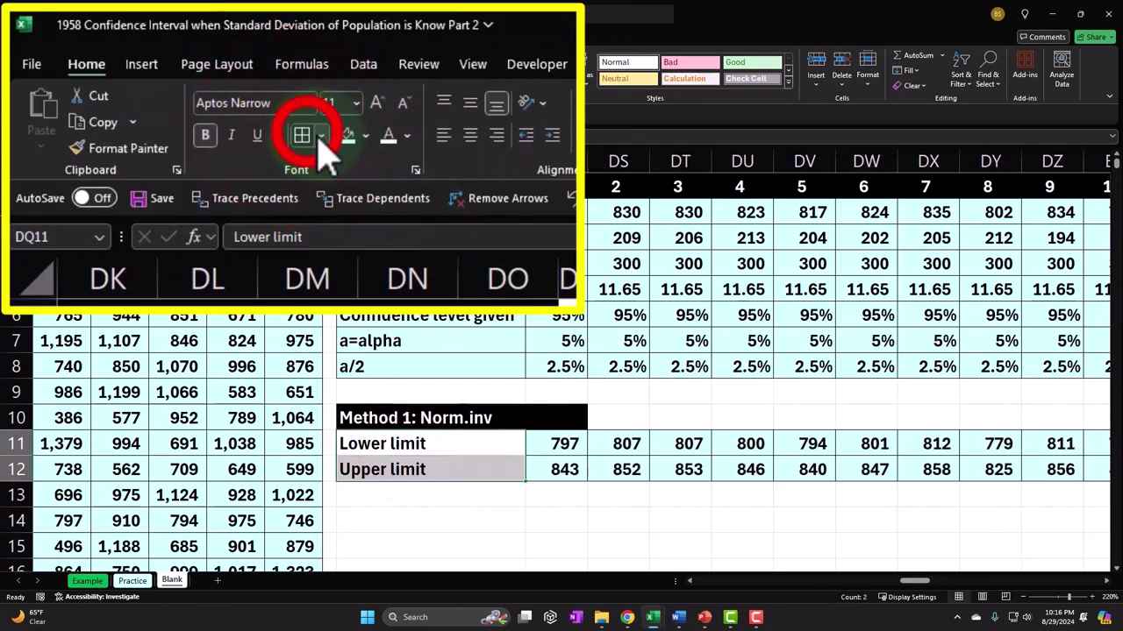
{"action": "left_click", "coordinate": [628, 367]}
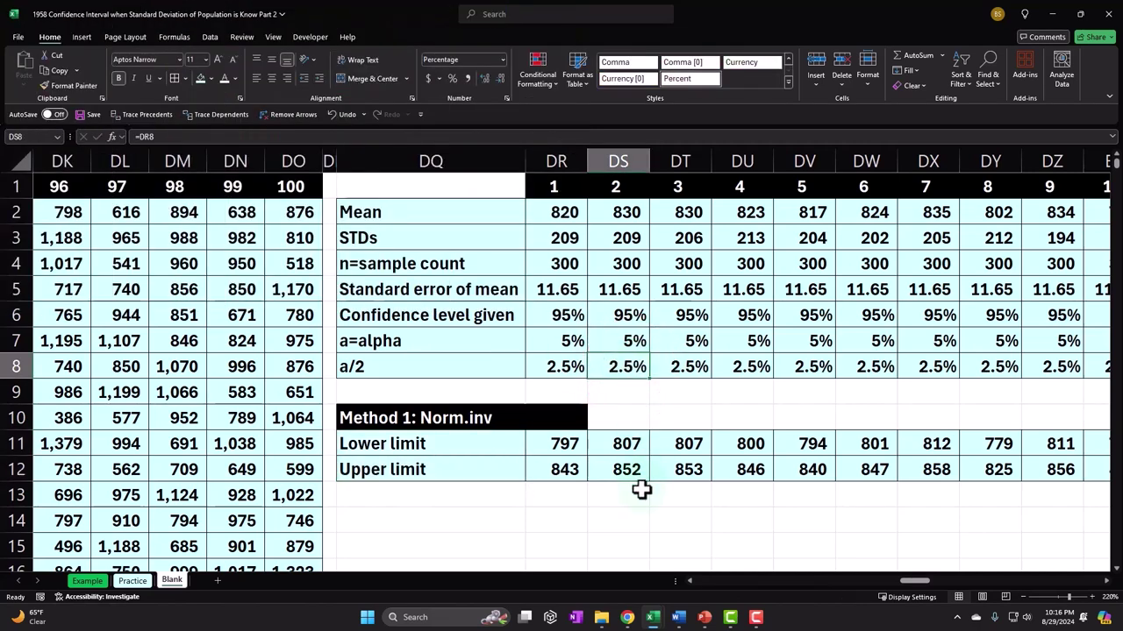
Step: Label DQ14 'Actual' and link DR14 to the population mean (826.28) with =K1
{"action": "left_click", "coordinate": [480, 519]}
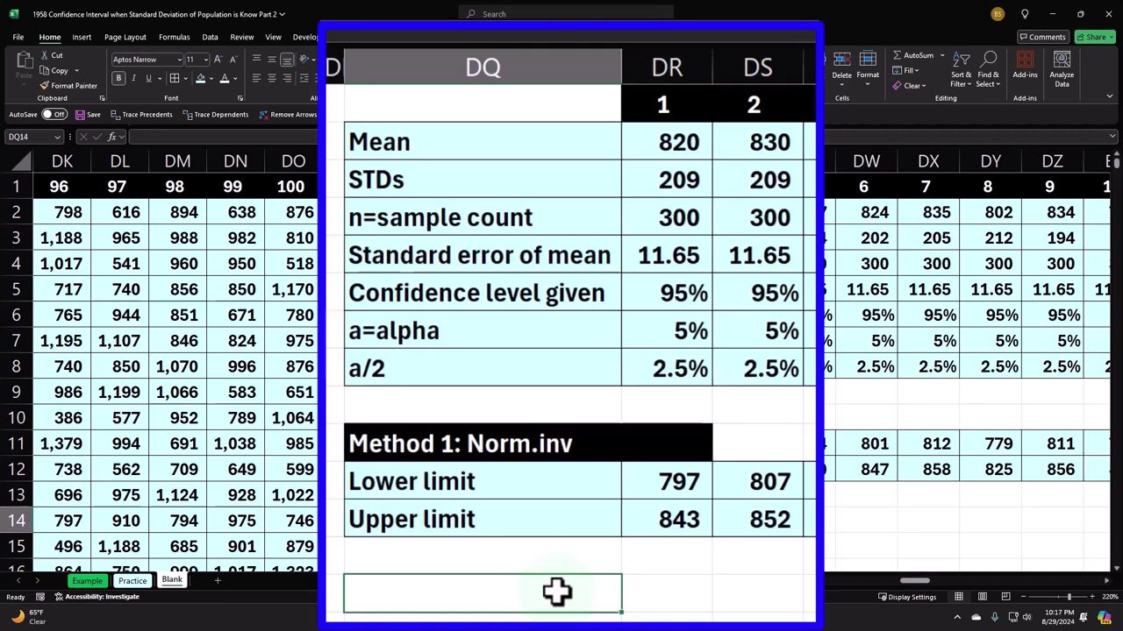
{"action": "type", "text": "Ca"}
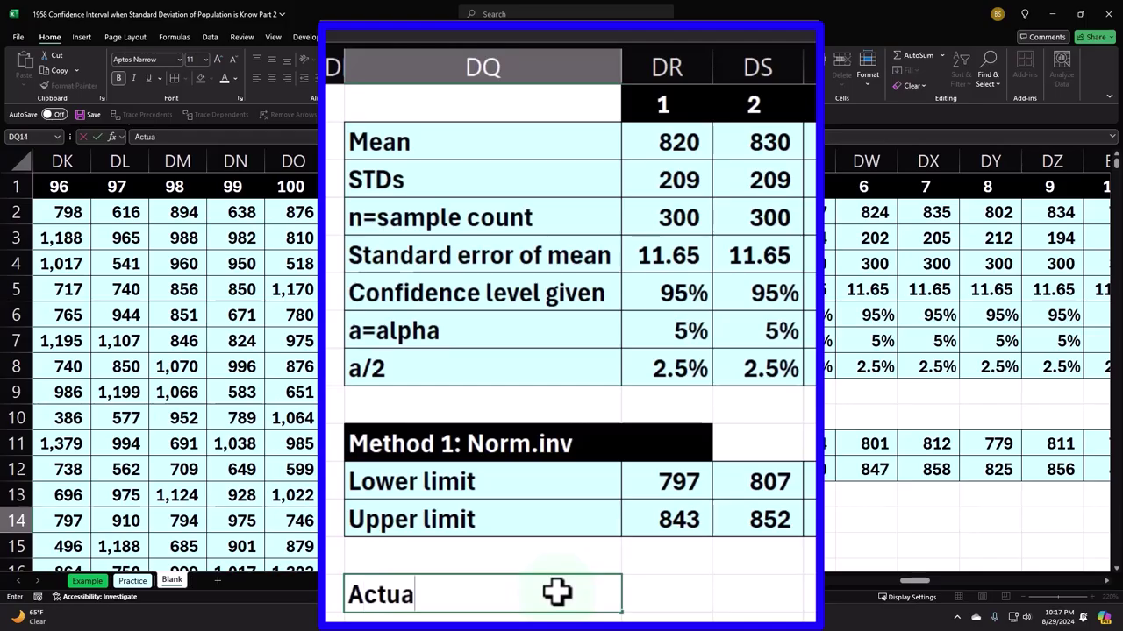
{"action": "key", "text": "Tab"}
{"action": "type", "text": "="}
{"action": "left_click", "coordinate": [557, 593]}
{"action": "key", "text": "Left"}
{"action": "key", "text": "Left"}
{"action": "key", "text": "Left"}
{"action": "key", "text": "Left"}
{"action": "key", "text": "Left"}
{"action": "key", "text": "Left"}
{"action": "key", "text": "Left"}
{"action": "key", "text": "Left"}
{"action": "key", "text": "Left"}
{"action": "key", "text": "Left"}
{"action": "key", "text": "Left"}
{"action": "key", "text": "Left"}
{"action": "key", "text": "Left"}
{"action": "key", "text": "Left"}
{"action": "key", "text": "Left"}
{"action": "key", "text": "Left"}
{"action": "key", "text": "Left"}
{"action": "key", "text": "Left"}
{"action": "key", "text": "Left"}
{"action": "key", "text": "Left"}
{"action": "key", "text": "Left"}
{"action": "key", "text": "Left"}
{"action": "key", "text": "Left"}
{"action": "key", "text": "Left"}
{"action": "key", "text": "Left"}
{"action": "key", "text": "Left"}
{"action": "key", "text": "Left"}
{"action": "key", "text": "Left"}
{"action": "key", "text": "Left"}
{"action": "key", "text": "Left"}
{"action": "key", "text": "Left"}
{"action": "key", "text": "Left"}
{"action": "key", "text": "Left"}
{"action": "key", "text": "Left"}
{"action": "key", "text": "Left"}
{"action": "key", "text": "Left"}
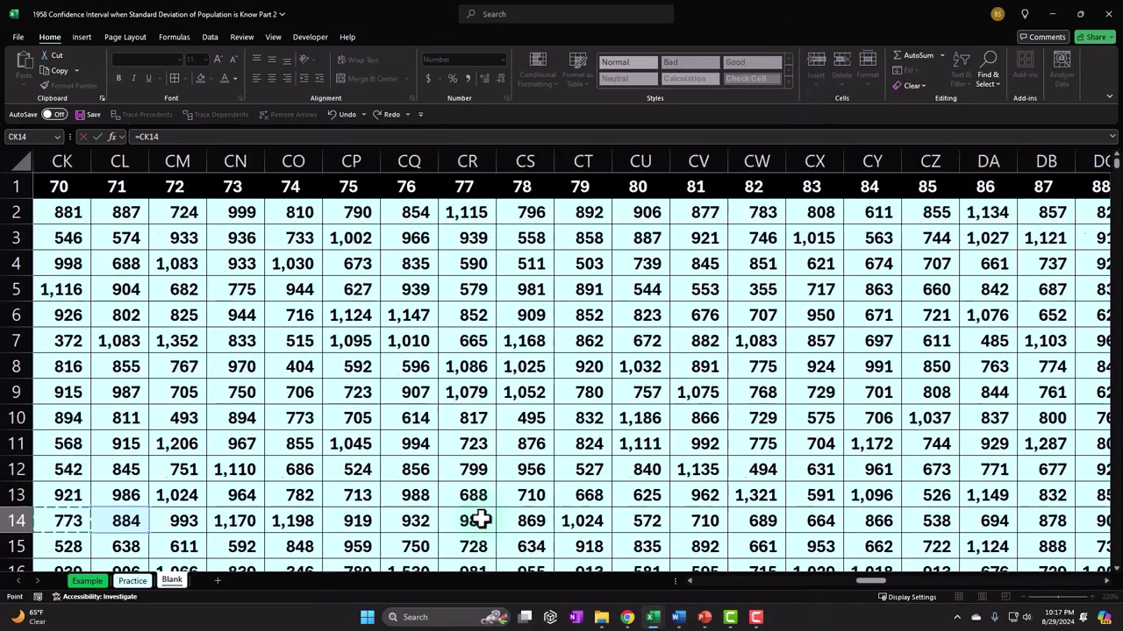
{"action": "key", "text": "Left"}
{"action": "key", "text": "Left"}
{"action": "key", "text": "Left"}
{"action": "key", "text": "Left"}
{"action": "key", "text": "Left"}
{"action": "key", "text": "Left"}
{"action": "key", "text": "Left"}
{"action": "key", "text": "Left"}
{"action": "key", "text": "Left"}
{"action": "key", "text": "Left"}
{"action": "key", "text": "Left"}
{"action": "key", "text": "Left"}
{"action": "key", "text": "Left"}
{"action": "key", "text": "Left"}
{"action": "key", "text": "Left"}
{"action": "key", "text": "Left"}
{"action": "key", "text": "Left"}
{"action": "key", "text": "Left"}
{"action": "key", "text": "Left"}
{"action": "key", "text": "Left"}
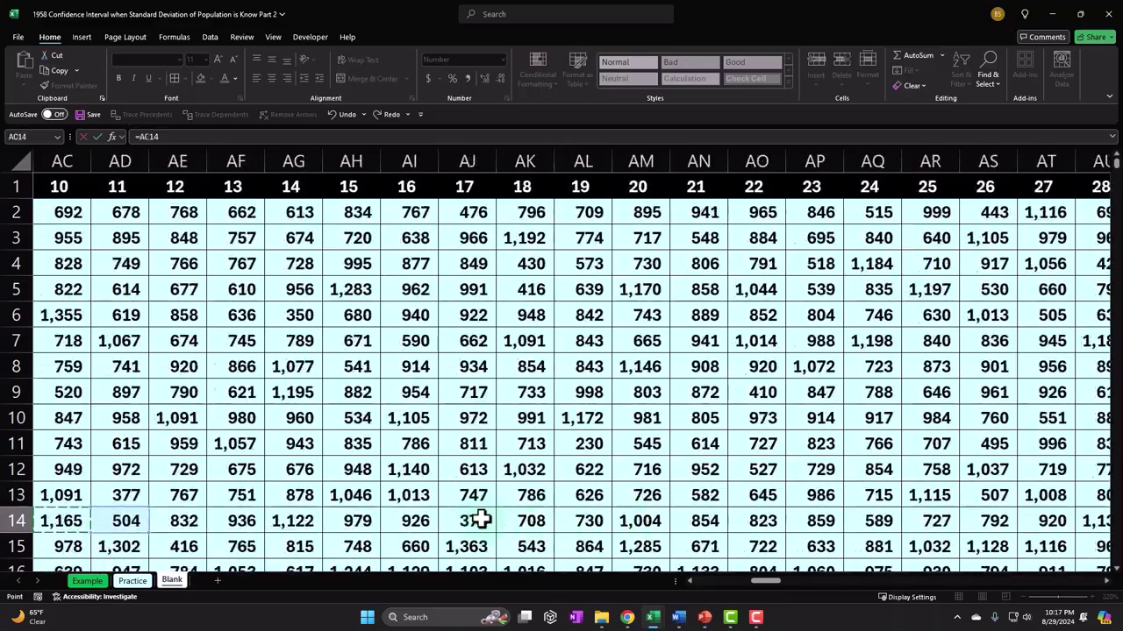
{"action": "key", "text": "Up"}
{"action": "key", "text": "Up"}
{"action": "key", "text": "Up"}
{"action": "key", "text": "Up"}
{"action": "key", "text": "Up"}
{"action": "key", "text": "Up"}
{"action": "key", "text": "Up"}
{"action": "key", "text": "Up"}
{"action": "key", "text": "Up"}
{"action": "key", "text": "Up"}
{"action": "key", "text": "Up"}
{"action": "key", "text": "Up"}
{"action": "key", "text": "Up"}
{"action": "key", "text": "Up"}
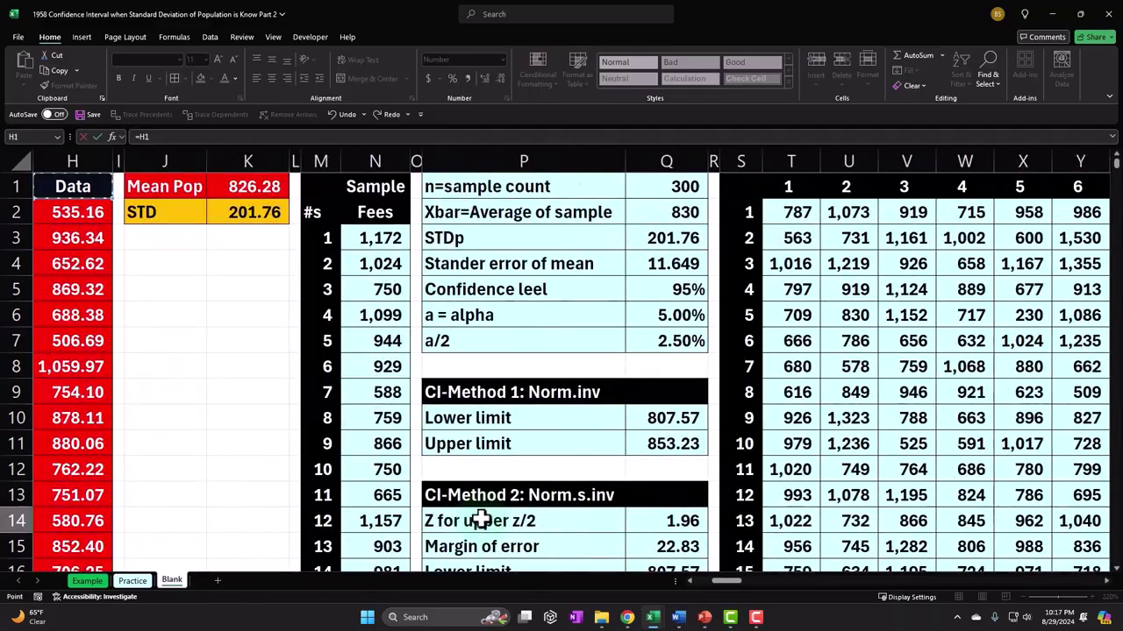
{"action": "key", "text": "Left"}
{"action": "key", "text": "Right"}
{"action": "key", "text": "Right"}
{"action": "key", "text": "Right"}
{"action": "key", "text": "Right"}
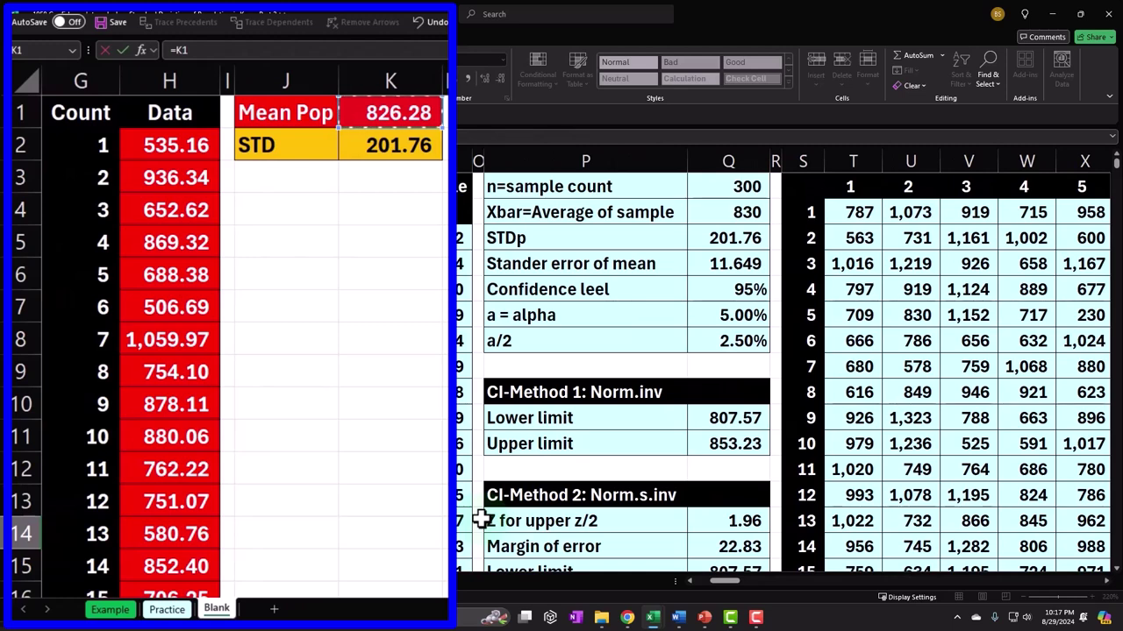
{"action": "key", "text": "Return"}
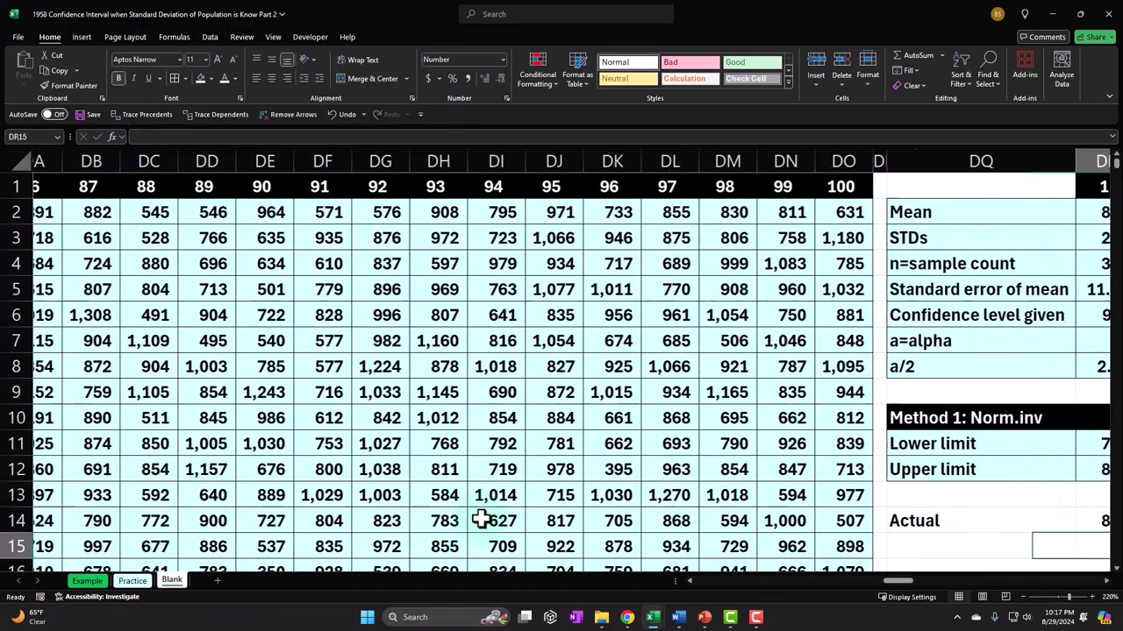
Step: Set DS14 to =DR14 and fill it right through column HM
{"action": "key", "text": "Right"}
{"action": "key", "text": "Right"}
{"action": "key", "text": "Right"}
{"action": "key", "text": "Right"}
{"action": "key", "text": "Right"}
{"action": "key", "text": "Right"}
{"action": "key", "text": "Right"}
{"action": "key", "text": "Right"}
{"action": "key", "text": "Right"}
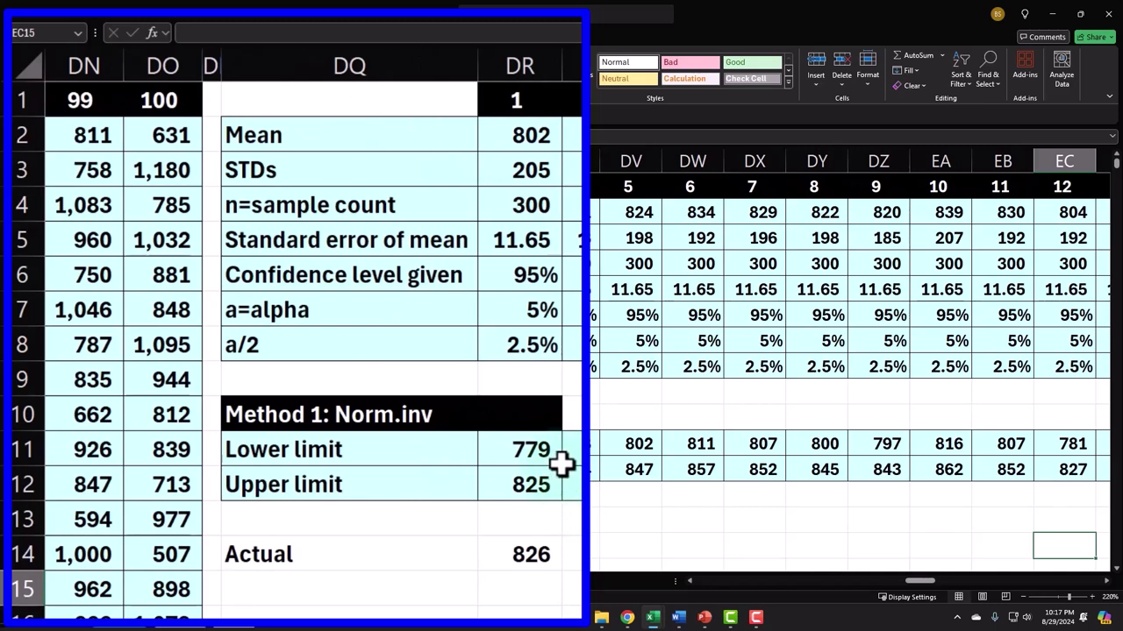
{"action": "left_click", "coordinate": [524, 285]}
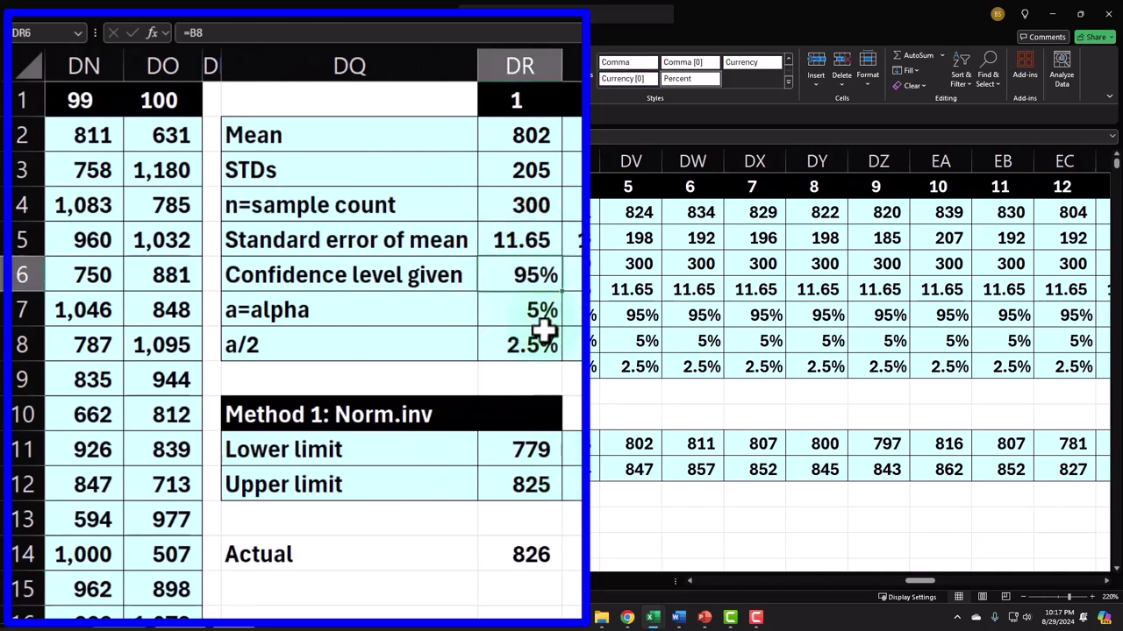
{"action": "left_click", "coordinate": [542, 554]}
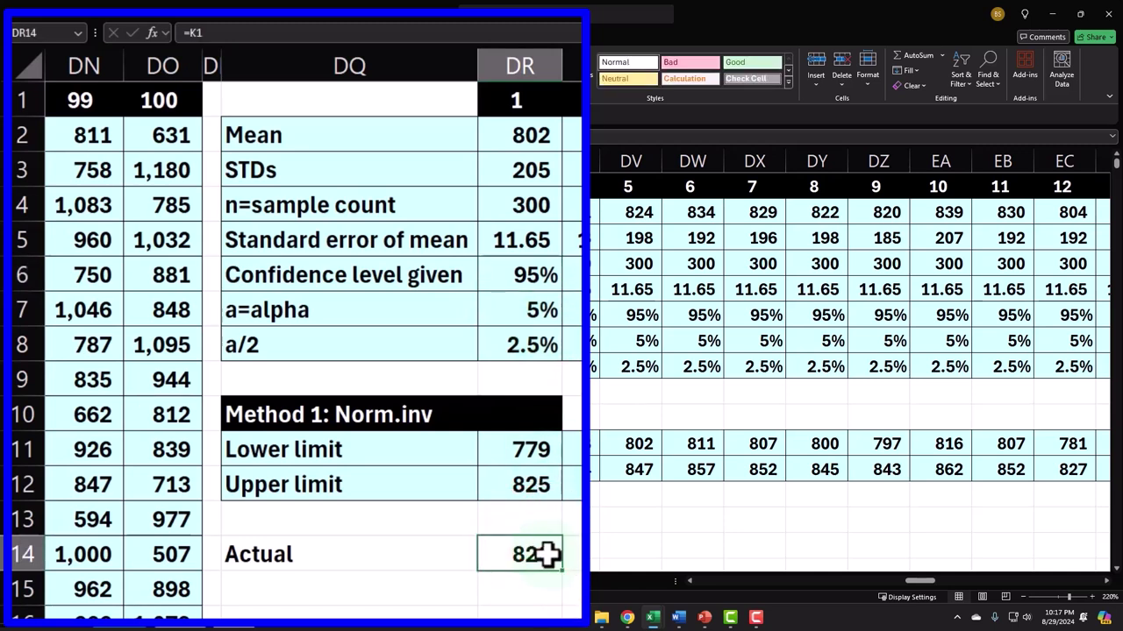
{"action": "left_click", "coordinate": [572, 554]}
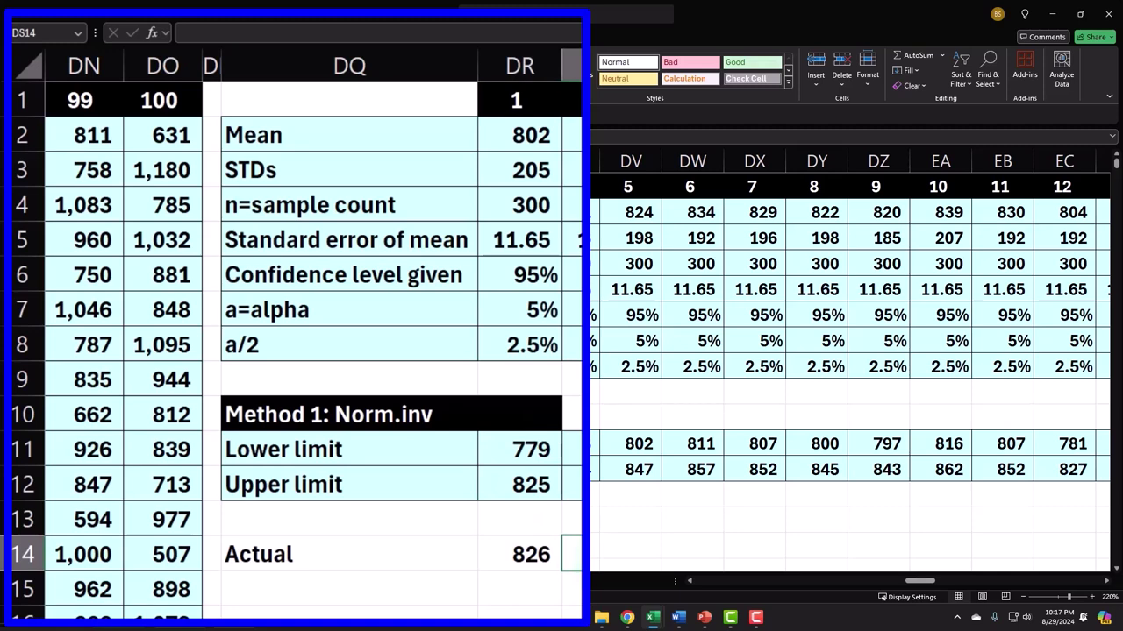
{"action": "type", "text": "="}
{"action": "left_click", "coordinate": [554, 557]}
{"action": "key", "text": "Return"}
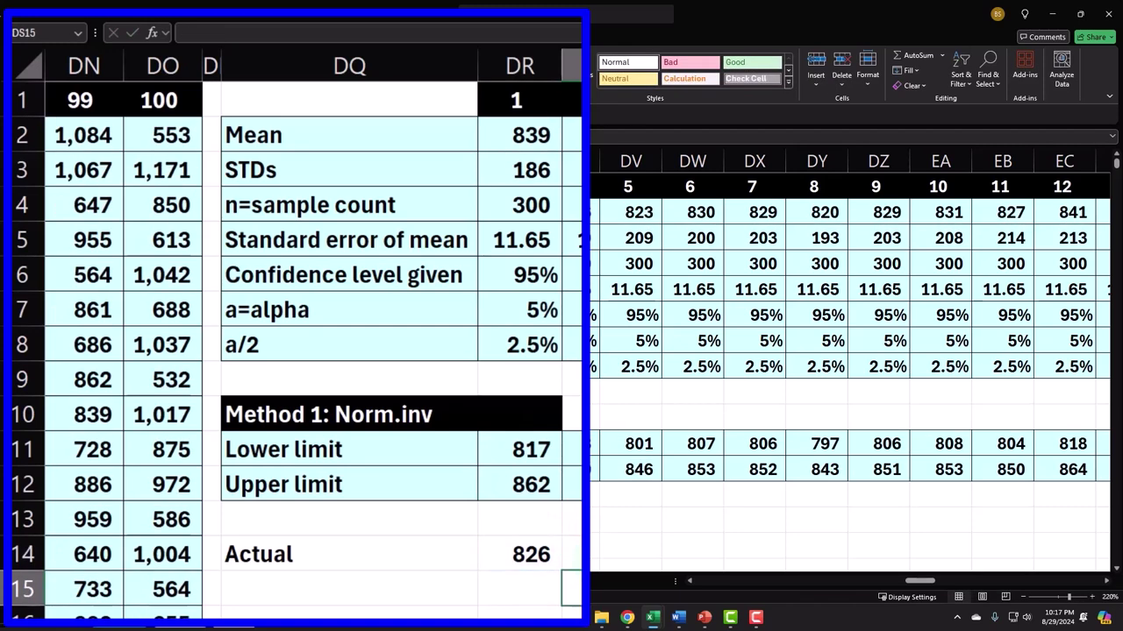
{"action": "left_click", "coordinate": [456, 524]}
{"action": "left_click_drag", "start_coordinate": [476, 533], "coordinate": [1013, 522]}
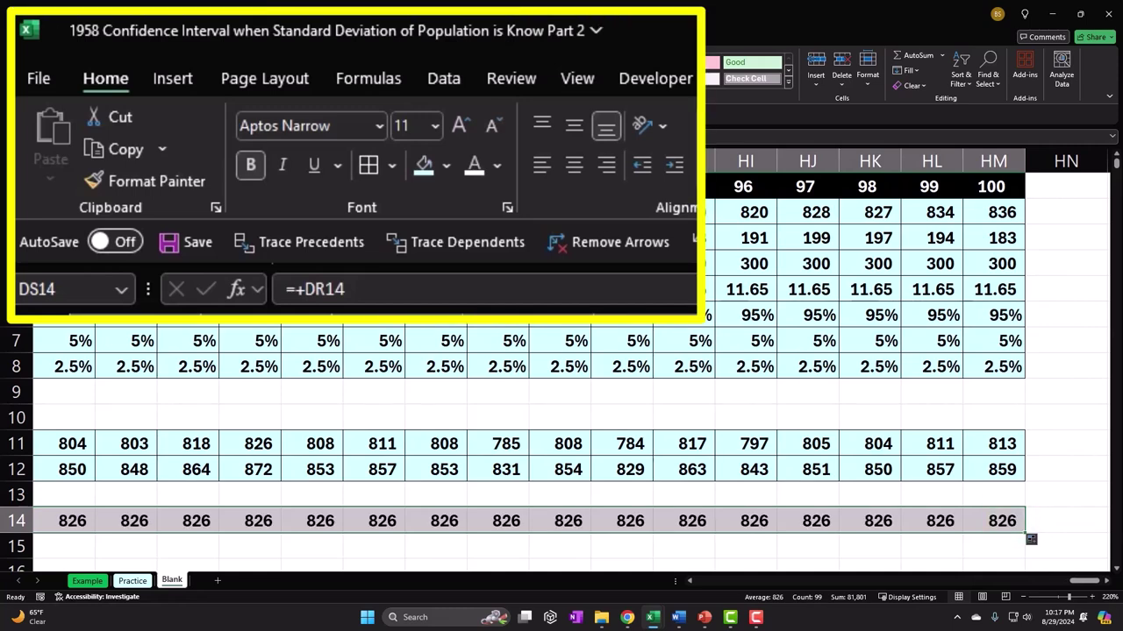
Step: Give the Actual row borders and light fill to match the table
{"action": "key", "text": "ctrl+BackSpace"}
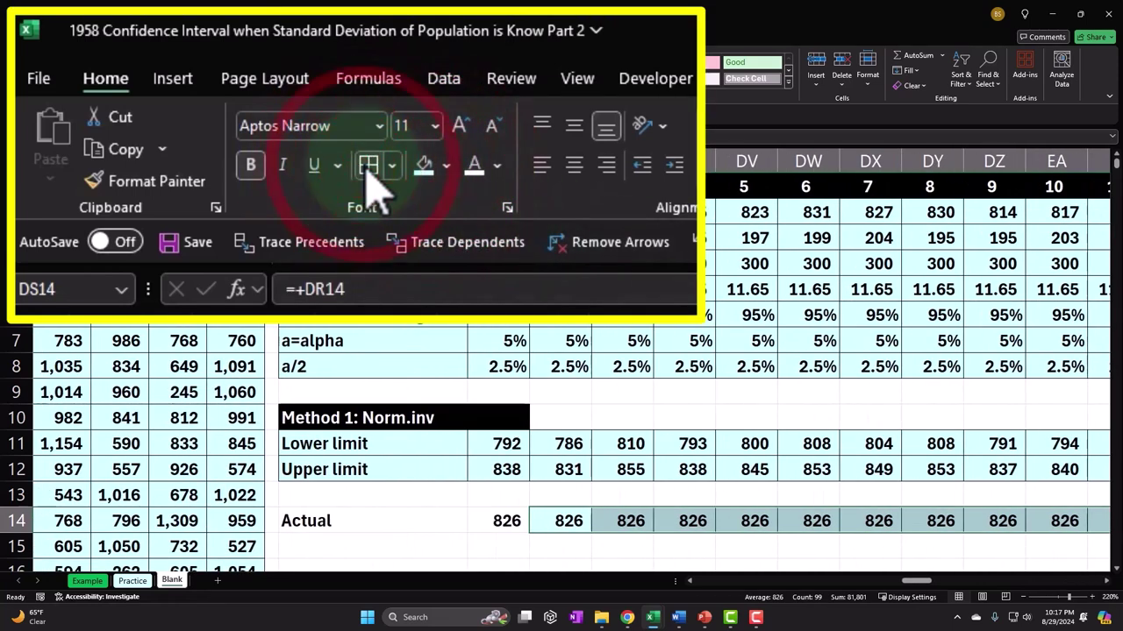
{"action": "left_click_drag", "start_coordinate": [361, 521], "coordinate": [483, 526]}
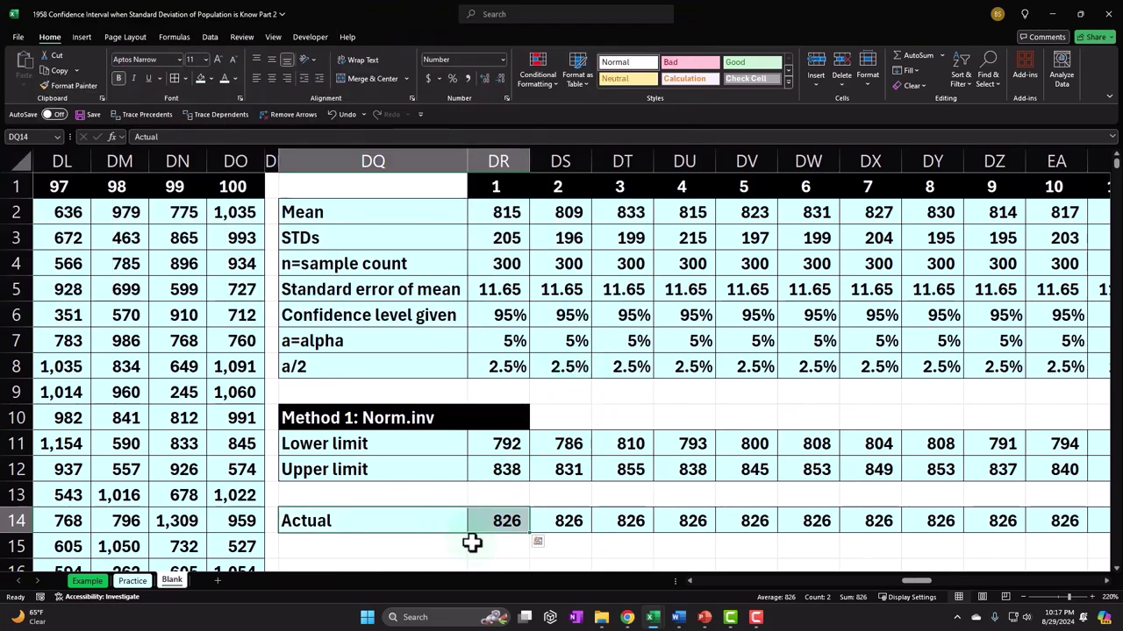
{"action": "left_click", "coordinate": [508, 543]}
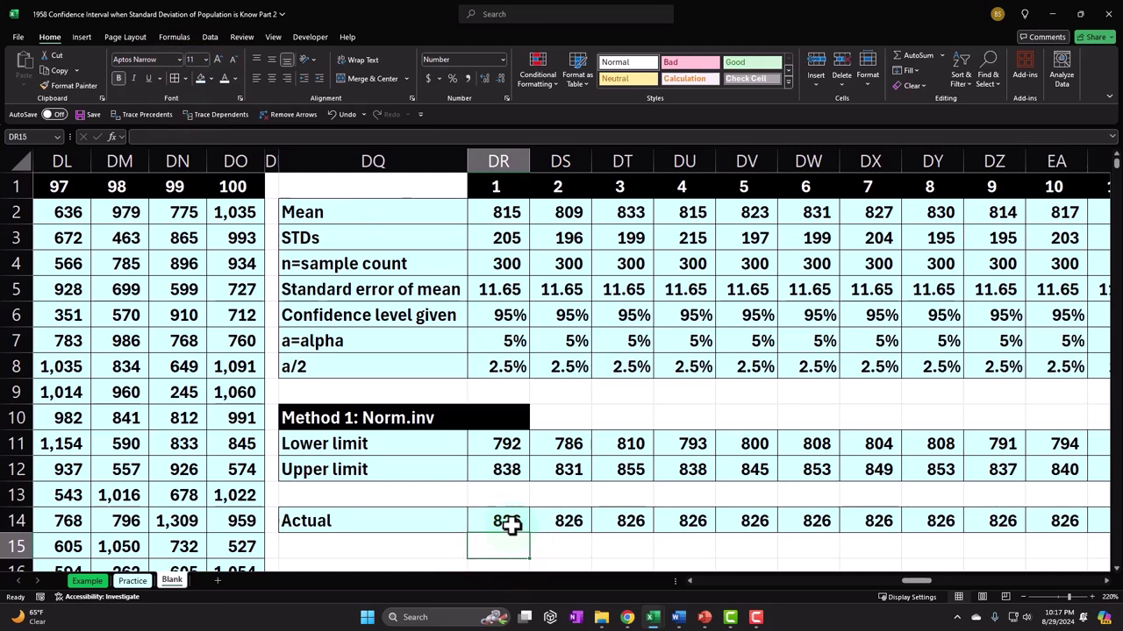
Step: Enter =IF(AND(DR14>=DR11,DR14<=DR12),"T","F") in DR15 to test the Actual value against the limits
{"action": "scroll", "coordinate": [511, 524], "scroll_direction": "down", "scroll_amount": 1}
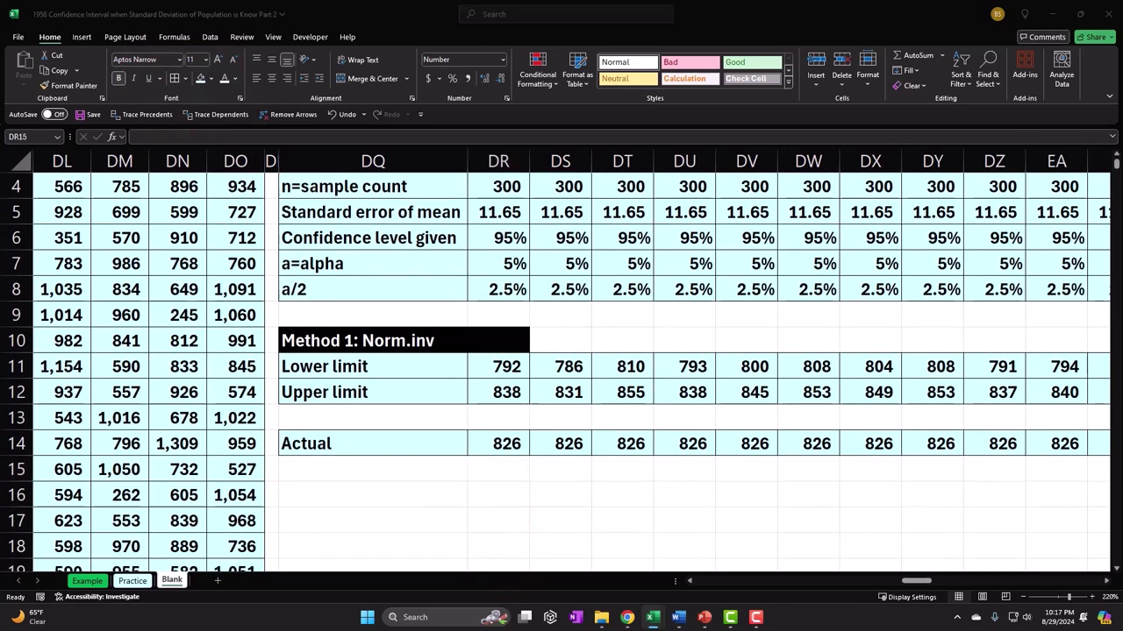
{"action": "left_click", "coordinate": [625, 465]}
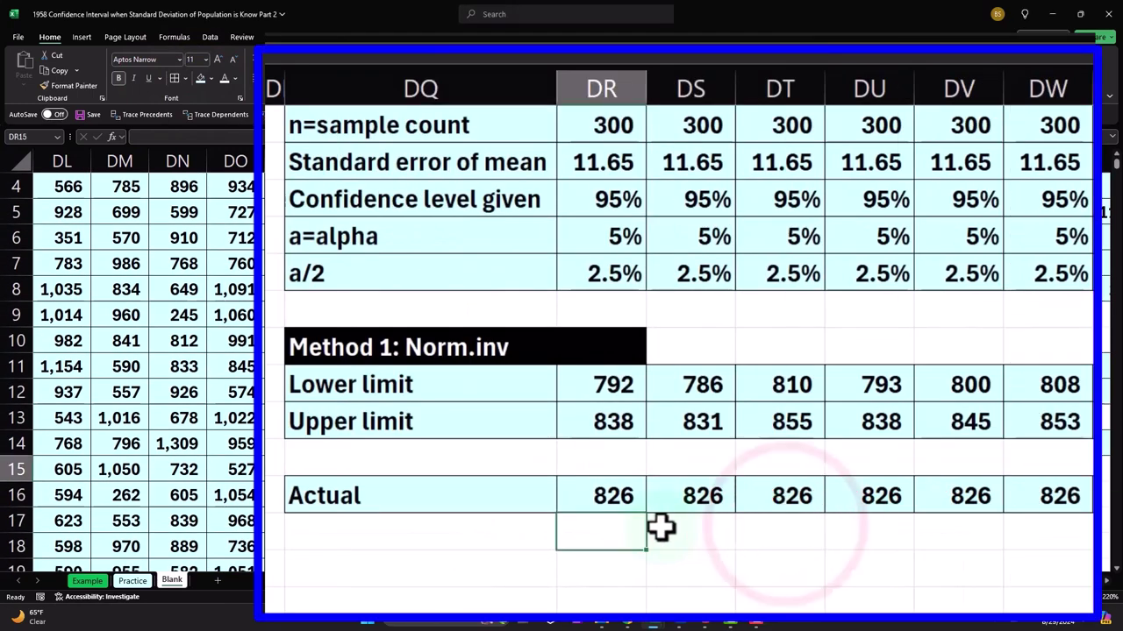
{"action": "type", "text": "=if("}
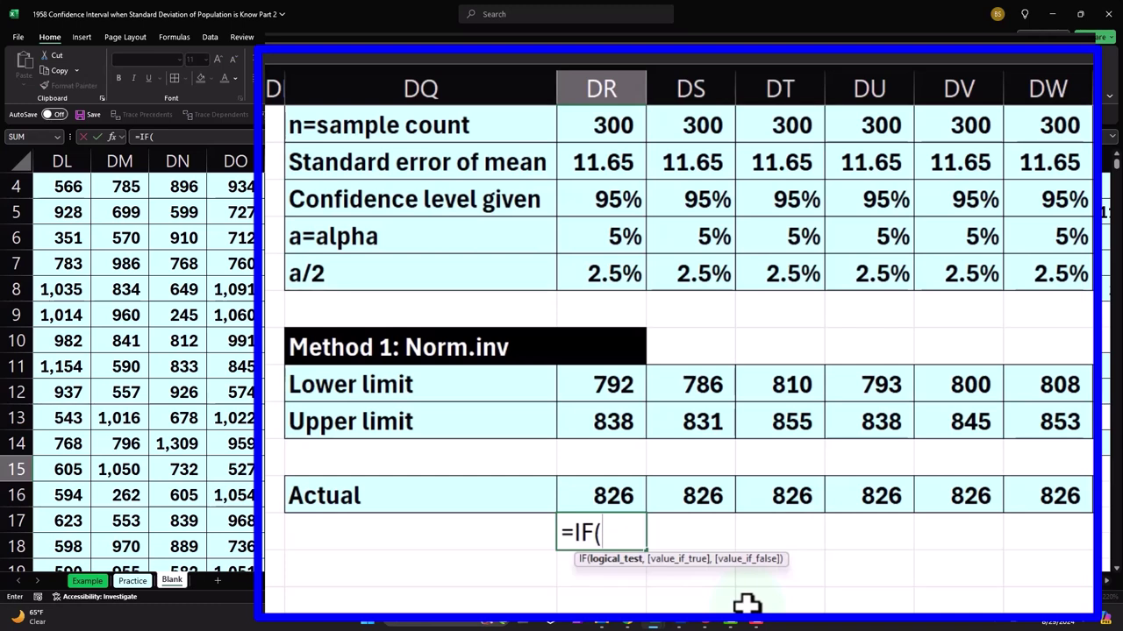
{"action": "type", "text": "and"}
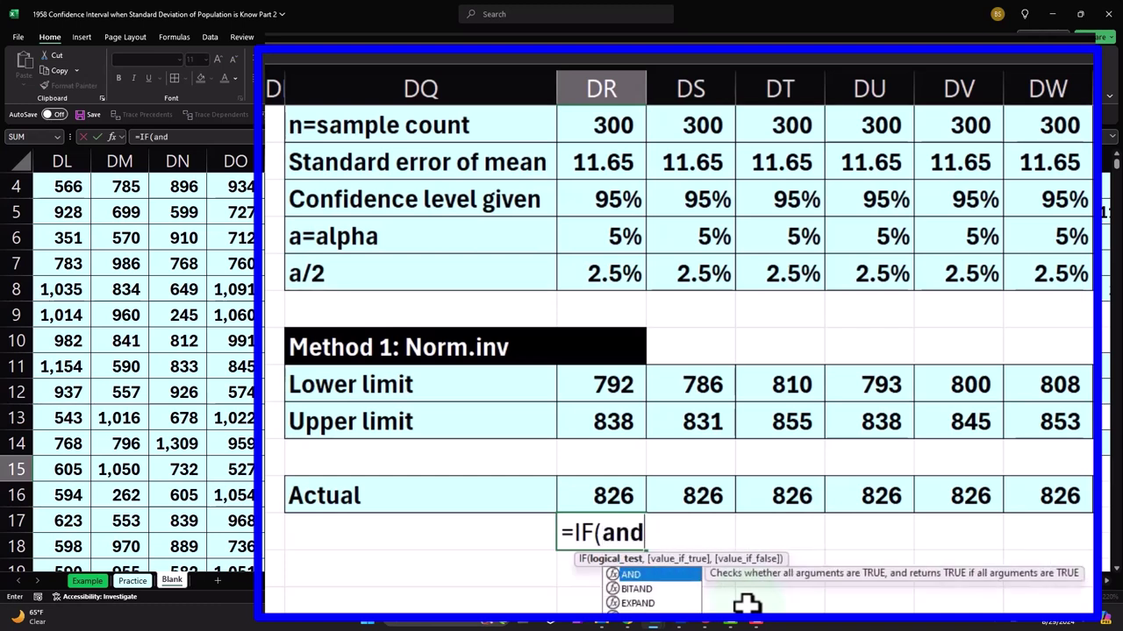
{"action": "key", "text": "Tab"}
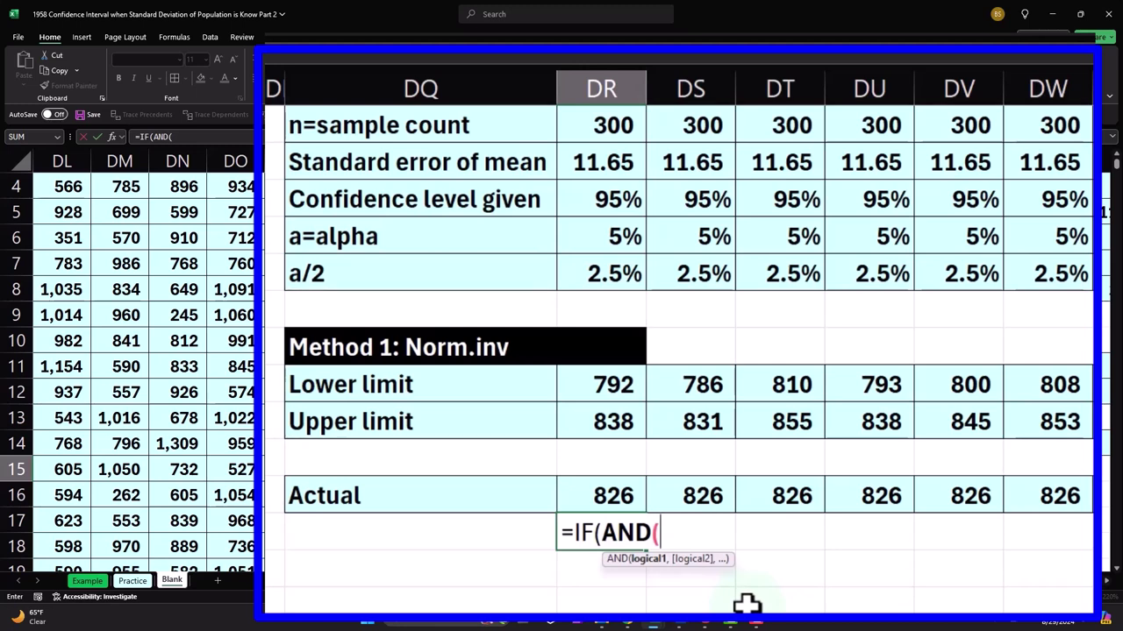
{"action": "left_click", "coordinate": [617, 491]}
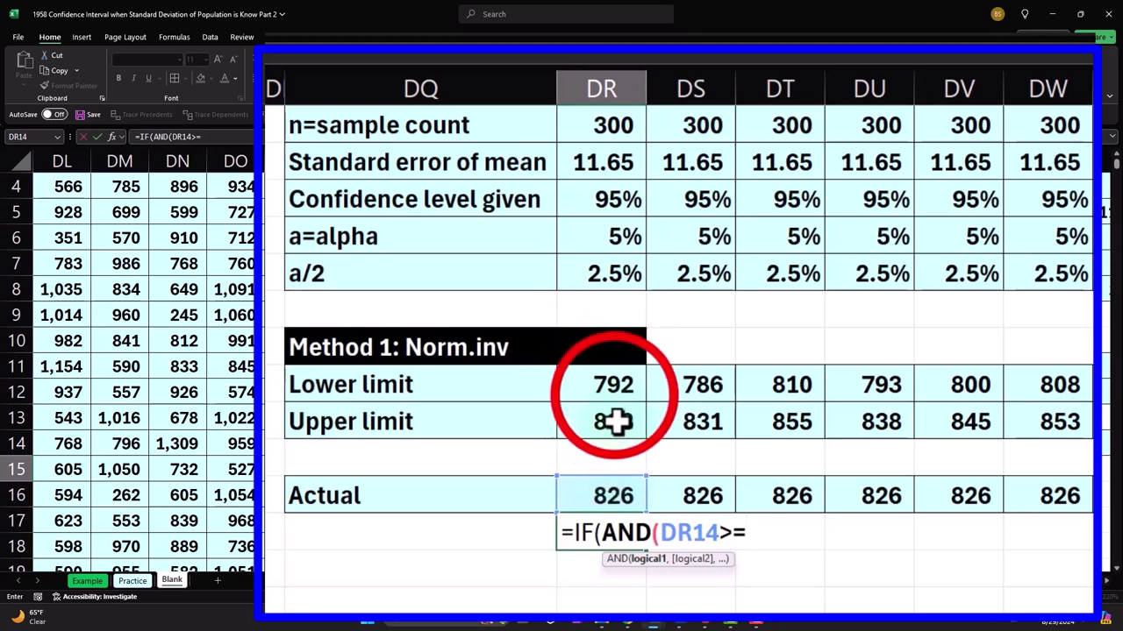
{"action": "left_click", "coordinate": [614, 393]}
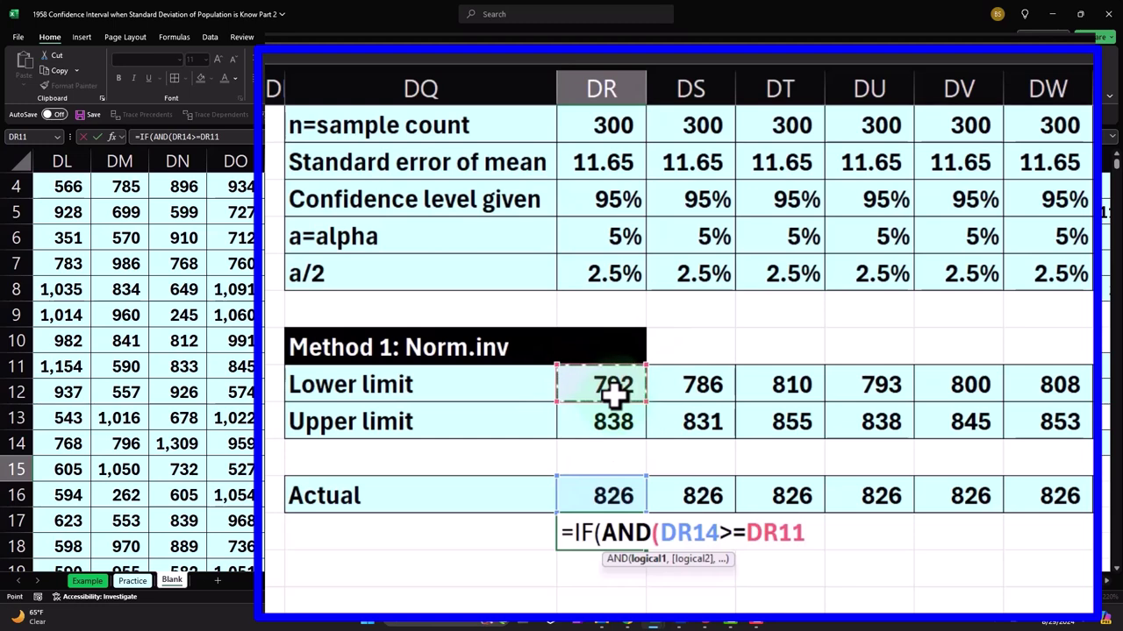
{"action": "type", "text": ","}
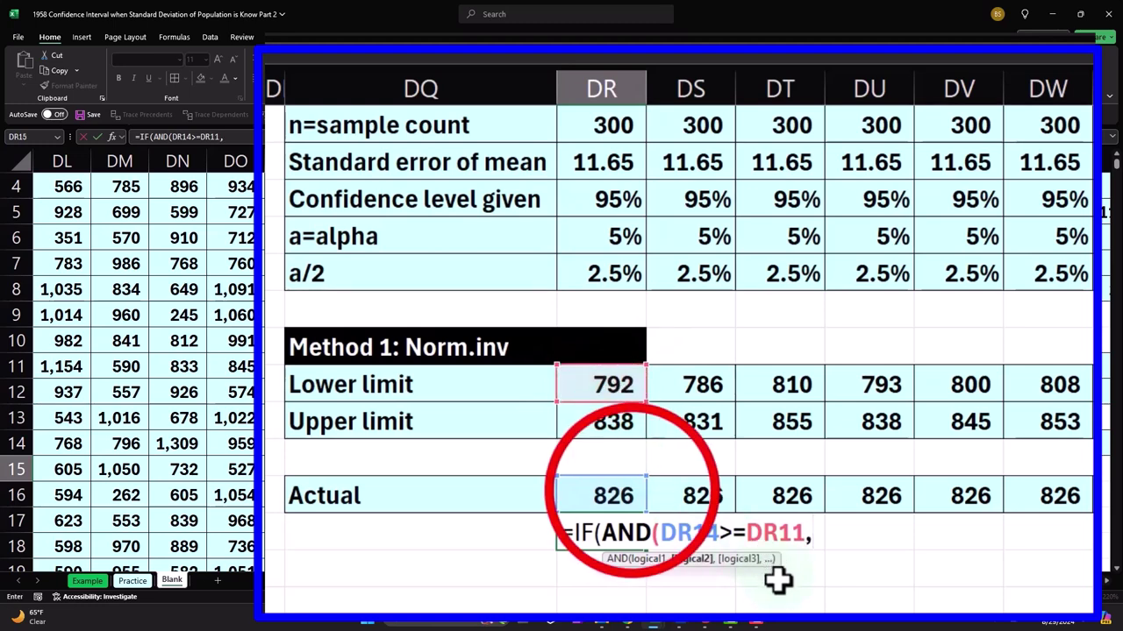
{"action": "left_click", "coordinate": [632, 484]}
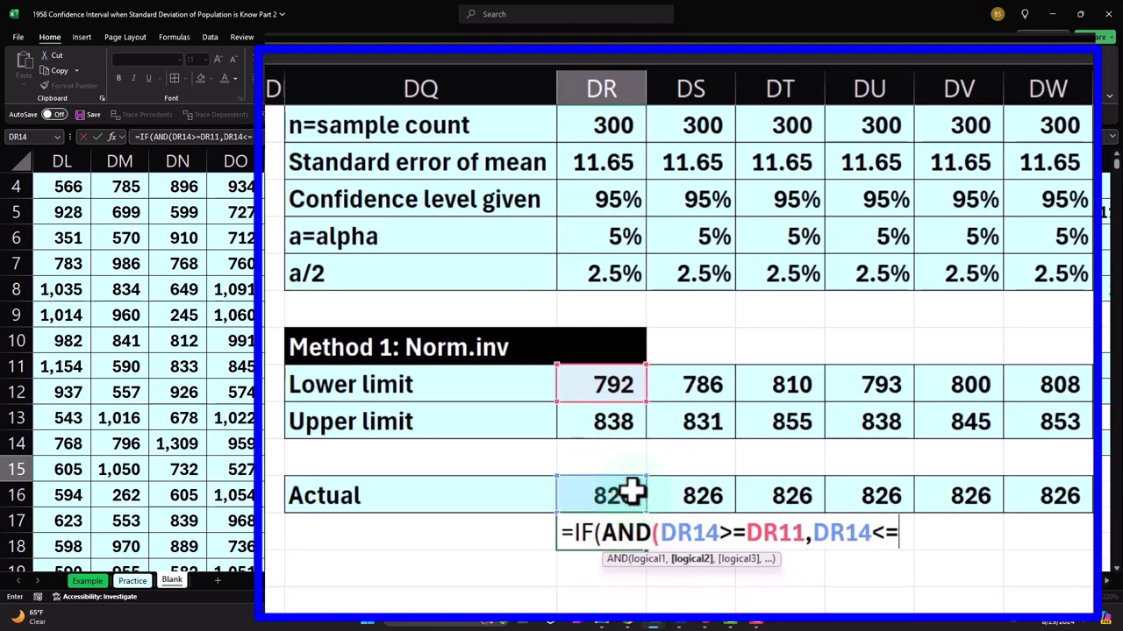
{"action": "left_click", "coordinate": [605, 425]}
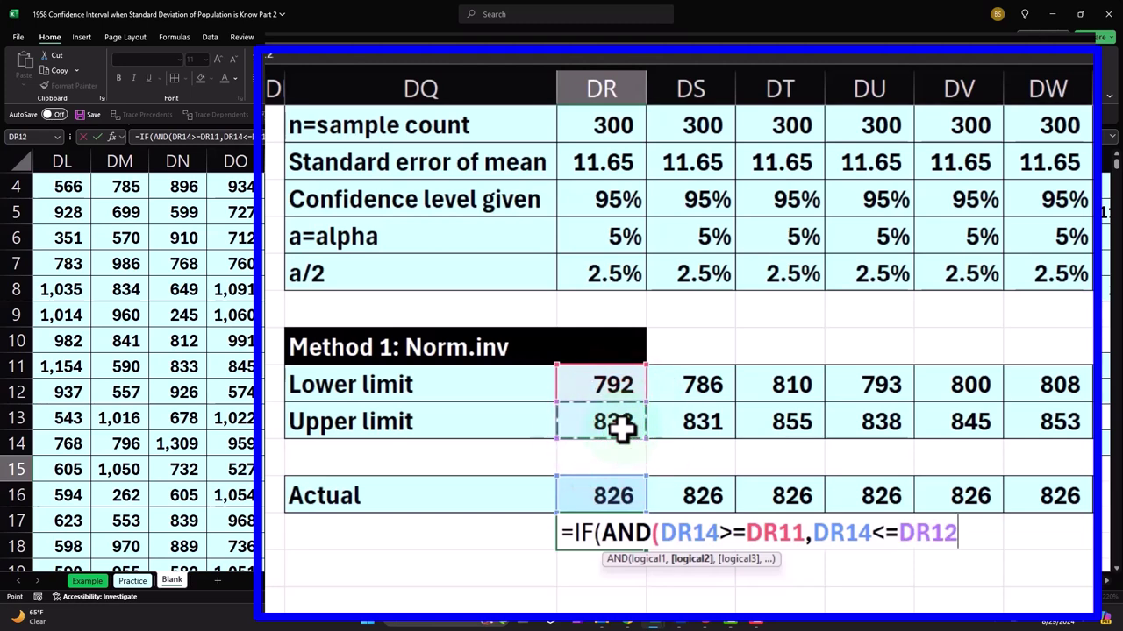
{"action": "type", "text": ")"}
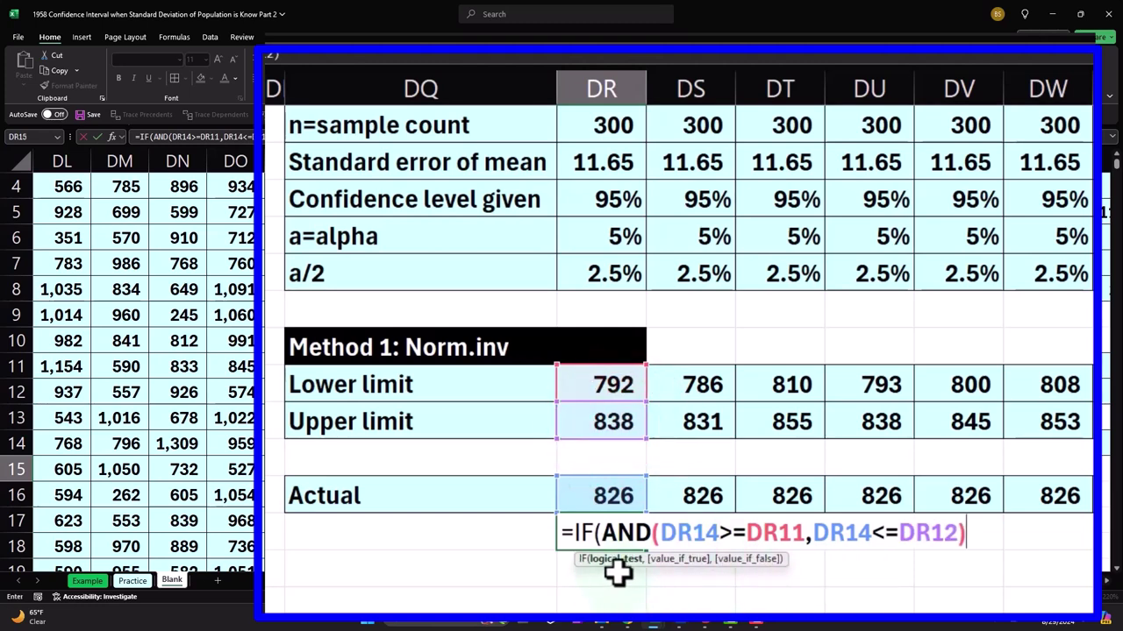
{"action": "type", "text": ",\"T\",\"F\")"}
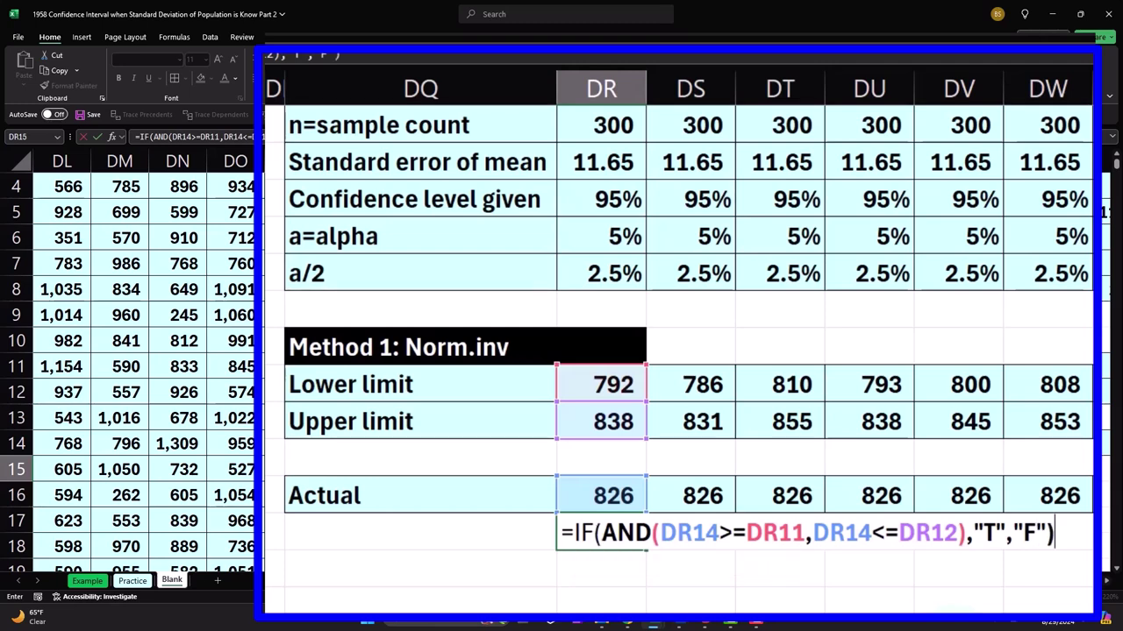
{"action": "key", "text": "Return"}
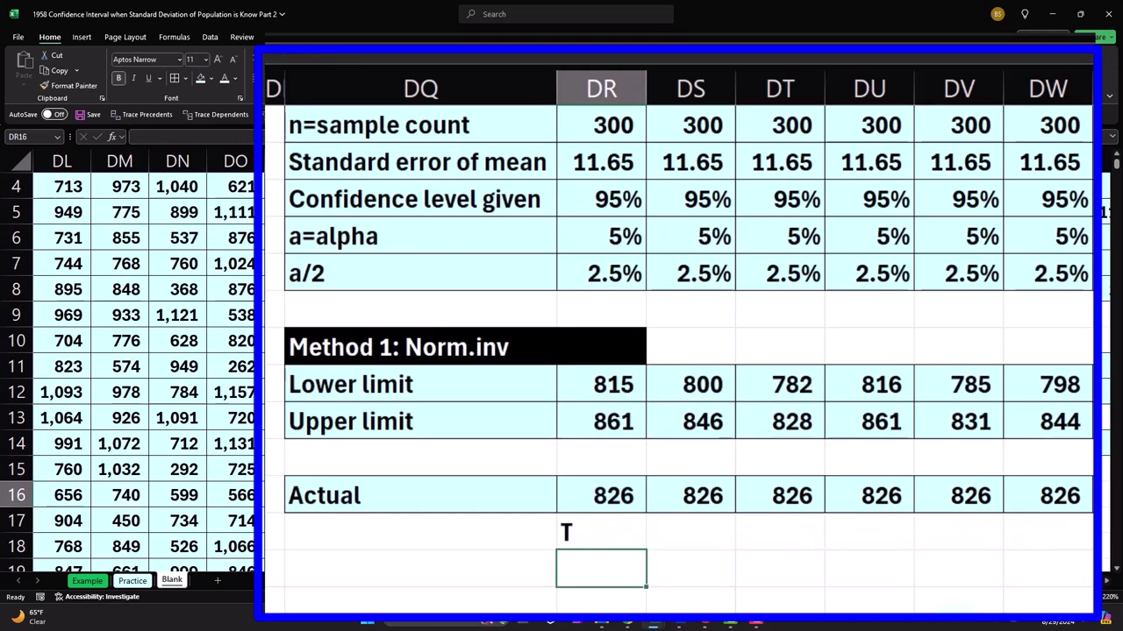
Step: Highlight DR15 with Green Fill with Dark Green Text when it equals T
{"action": "left_click", "coordinate": [628, 530]}
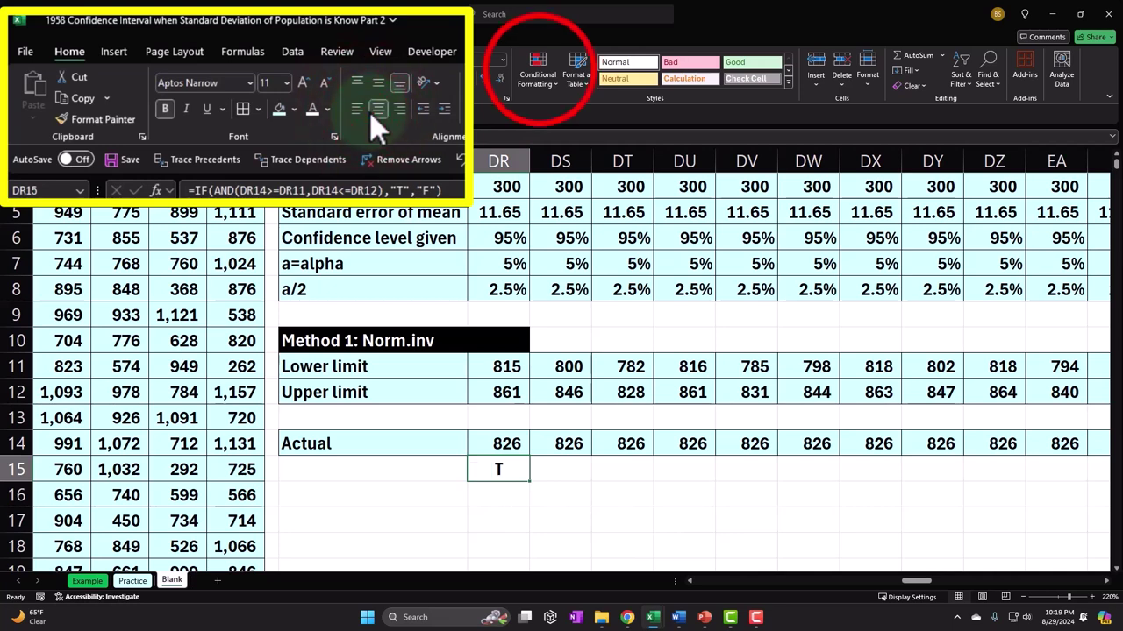
{"action": "left_click", "coordinate": [537, 70]}
{"action": "mouse_move", "coordinate": [557, 116]}
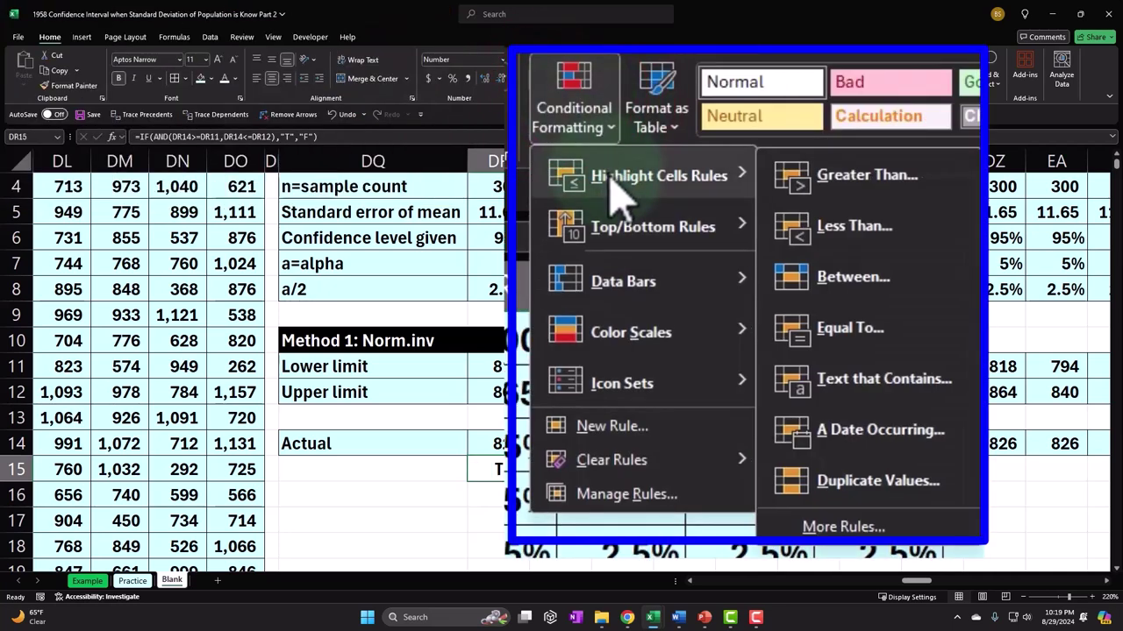
{"action": "left_click", "coordinate": [648, 179]}
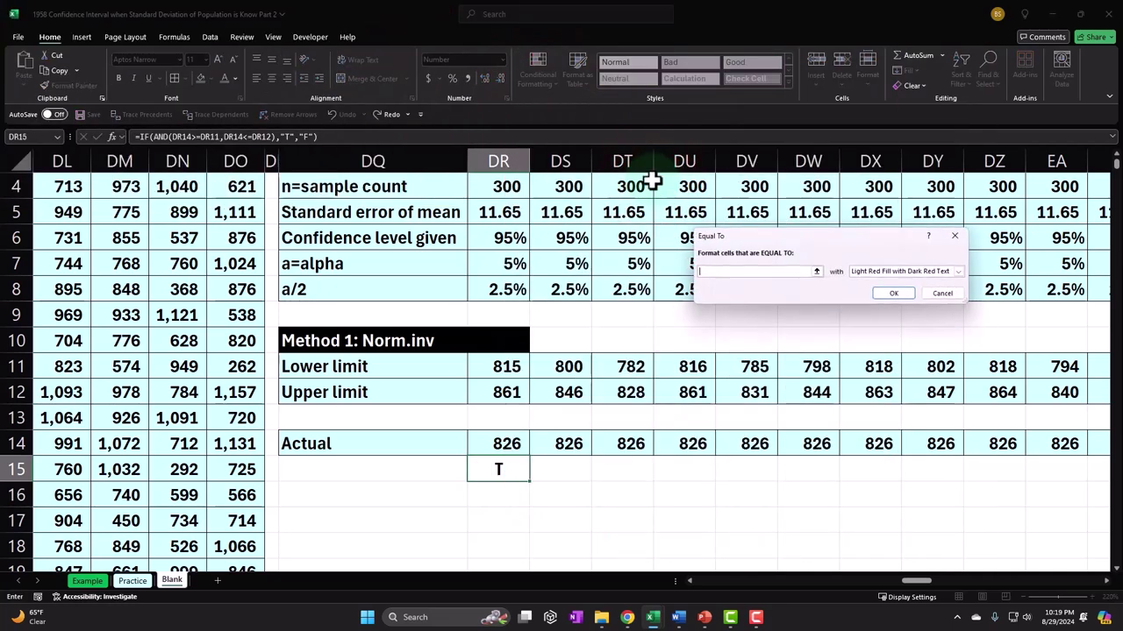
{"action": "type", "text": "T"}
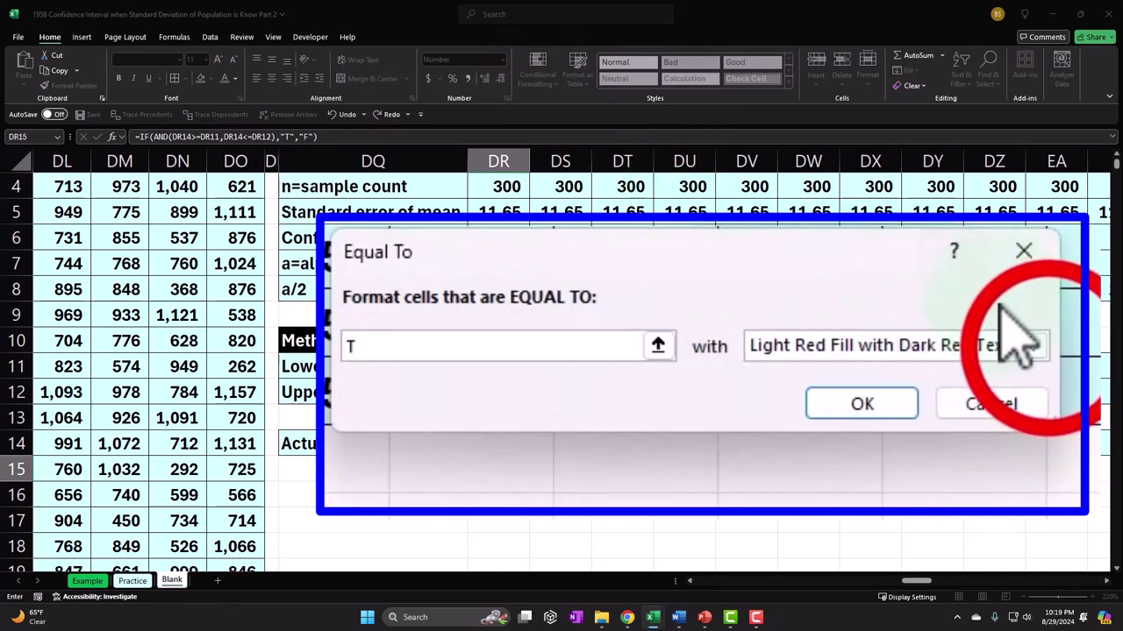
{"action": "left_click", "coordinate": [1034, 346]}
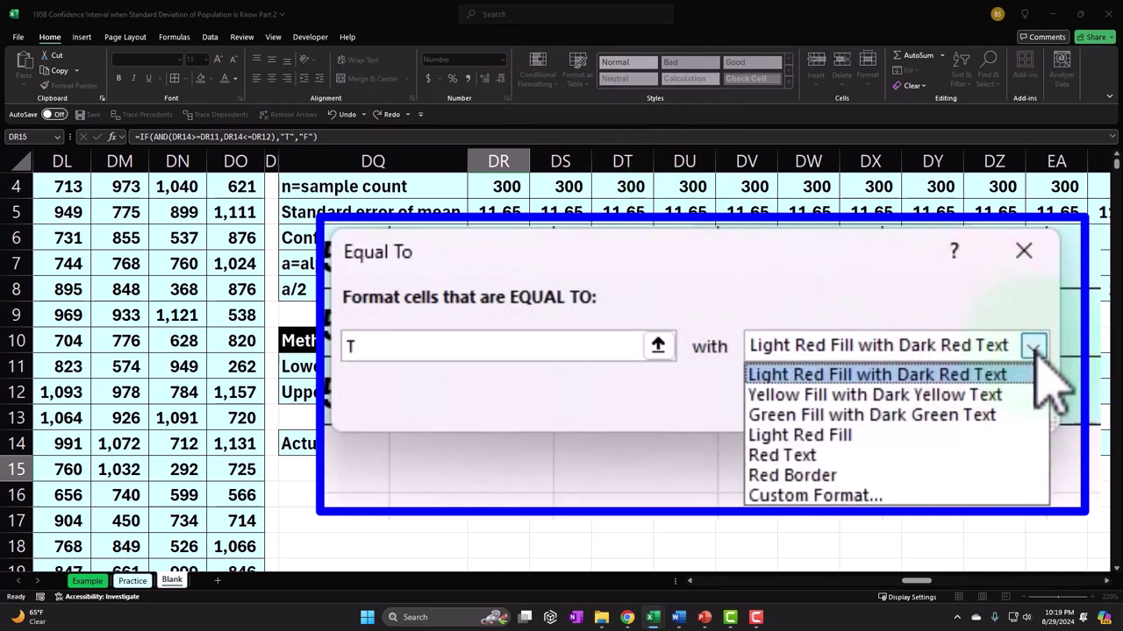
{"action": "left_click", "coordinate": [1000, 416]}
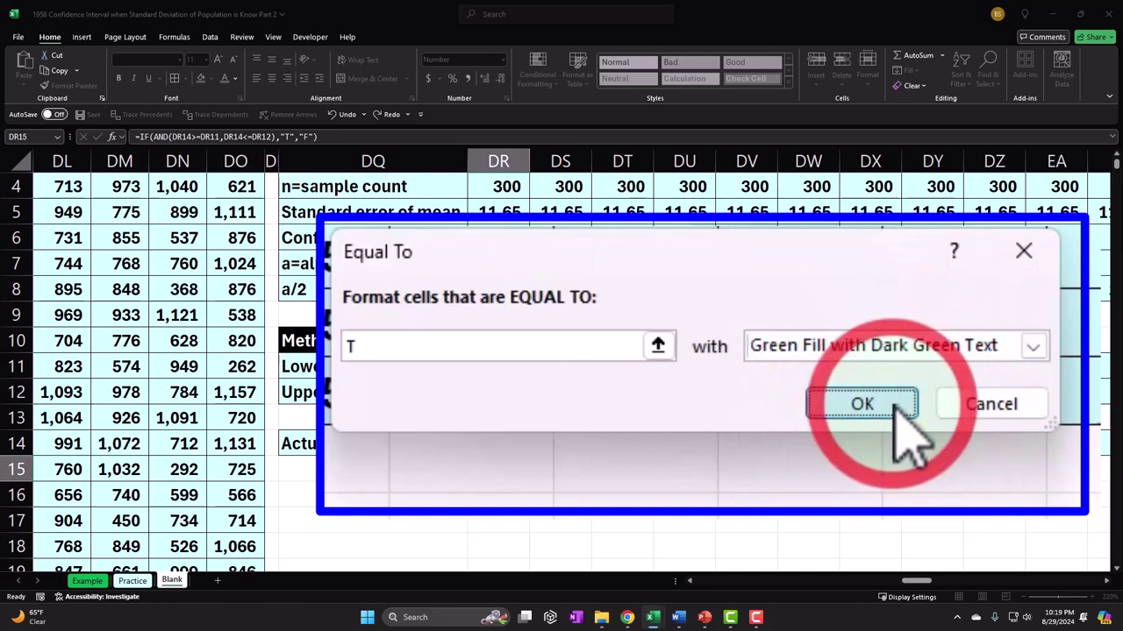
{"action": "left_click", "coordinate": [896, 412]}
Step: Add a Light Red Fill with Dark Red Text rule for values equal to F
{"action": "left_click", "coordinate": [544, 79]}
{"action": "mouse_move", "coordinate": [627, 180]}
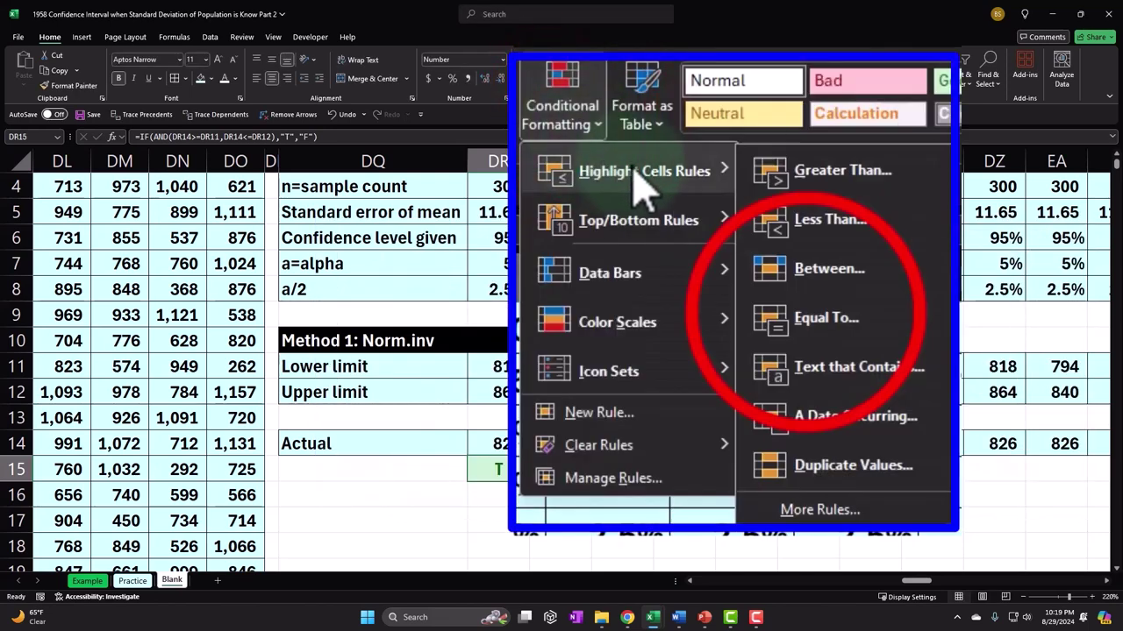
{"action": "left_click", "coordinate": [772, 318]}
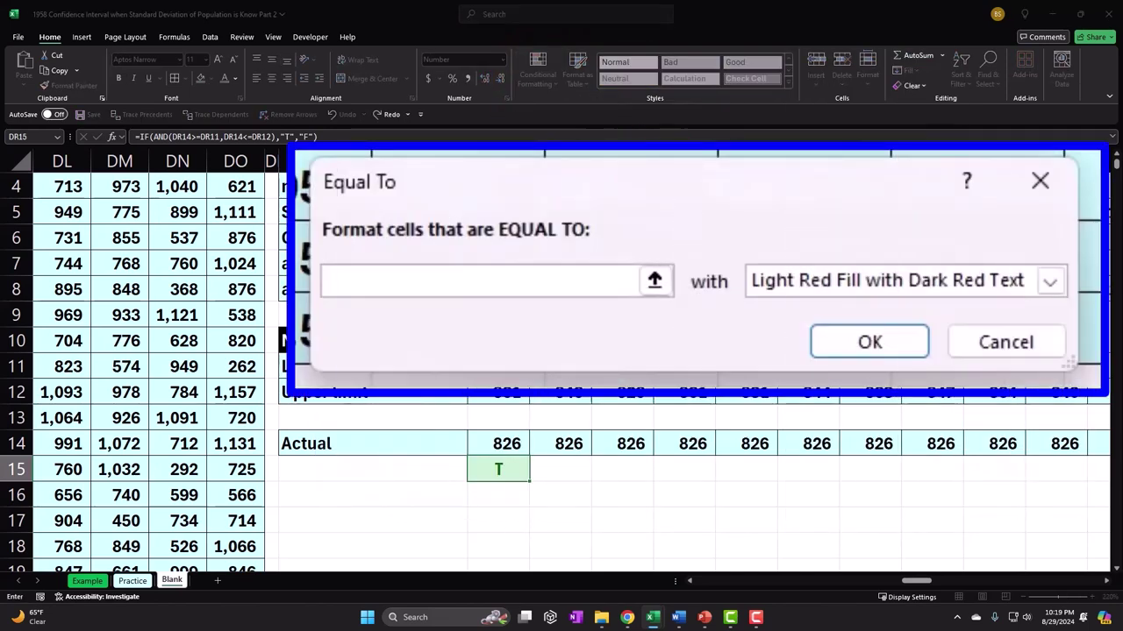
{"action": "type", "text": "F"}
{"action": "left_click", "coordinate": [872, 342]}
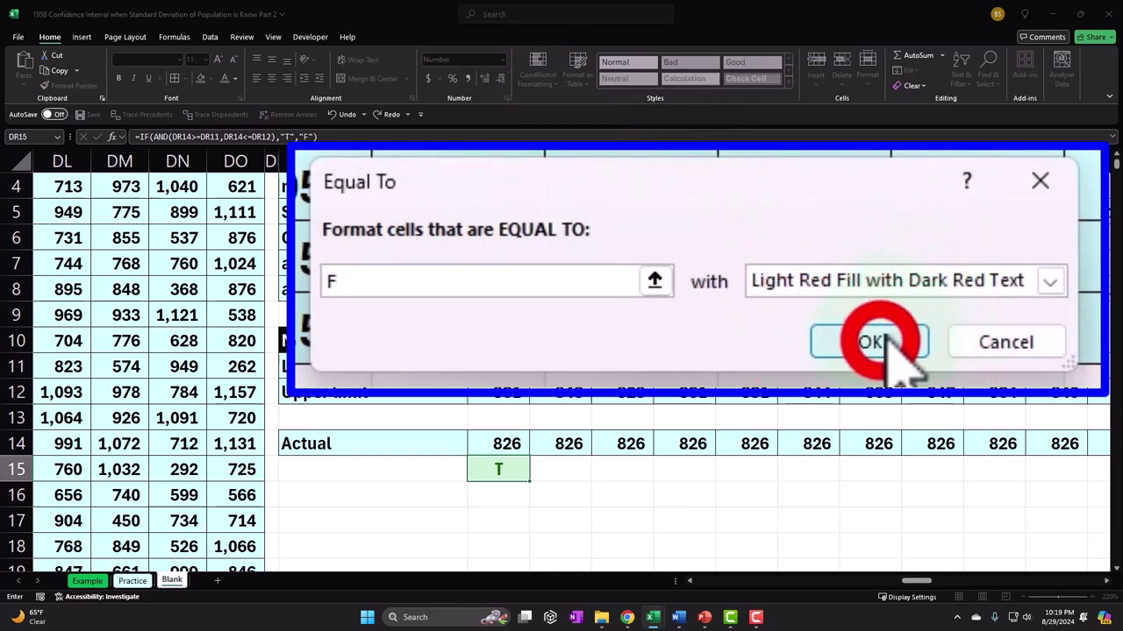
Step: Try an F entry to check the red highlight, undo it, and recommit the T/F formula
{"action": "double_click", "coordinate": [491, 469]}
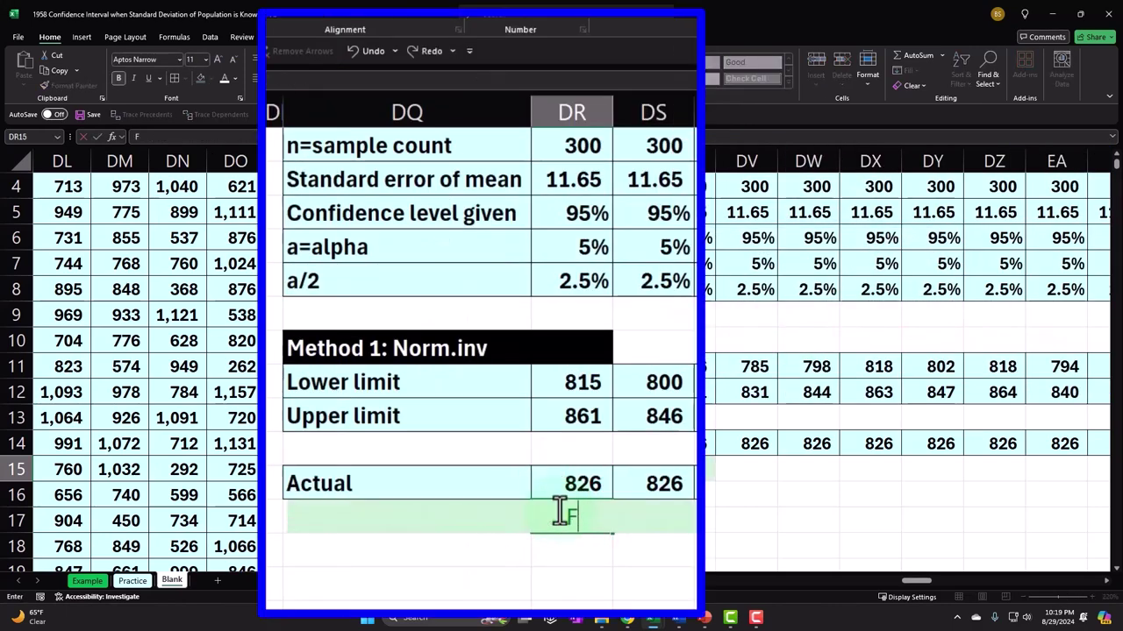
{"action": "key", "text": "Return"}
{"action": "key", "text": "F9"}
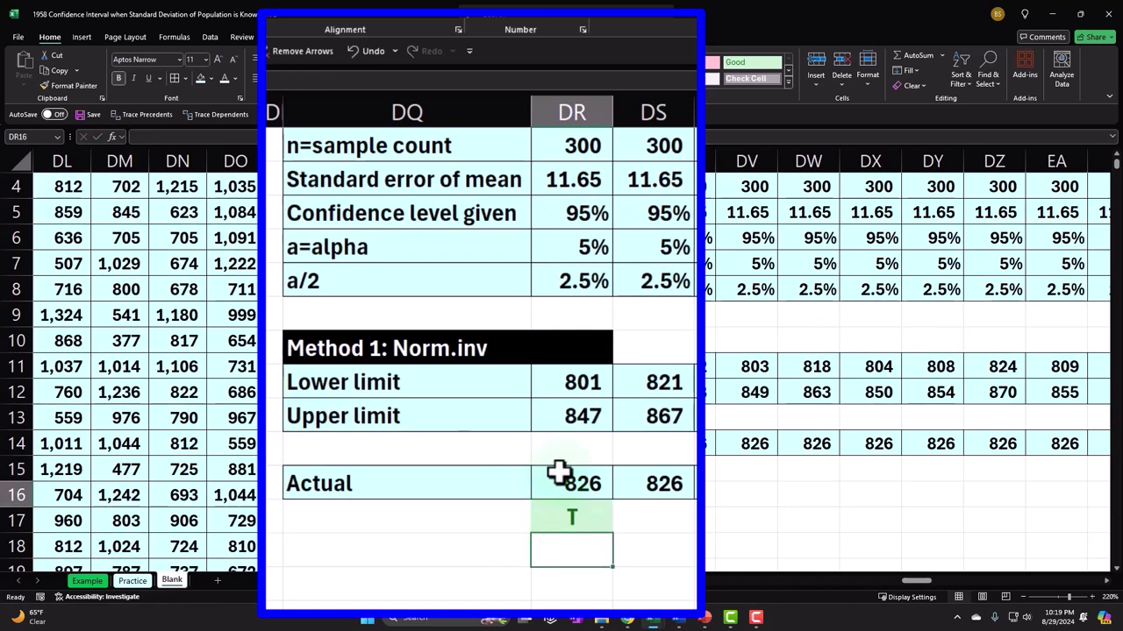
{"action": "left_click", "coordinate": [372, 55]}
{"action": "left_click", "coordinate": [594, 519]}
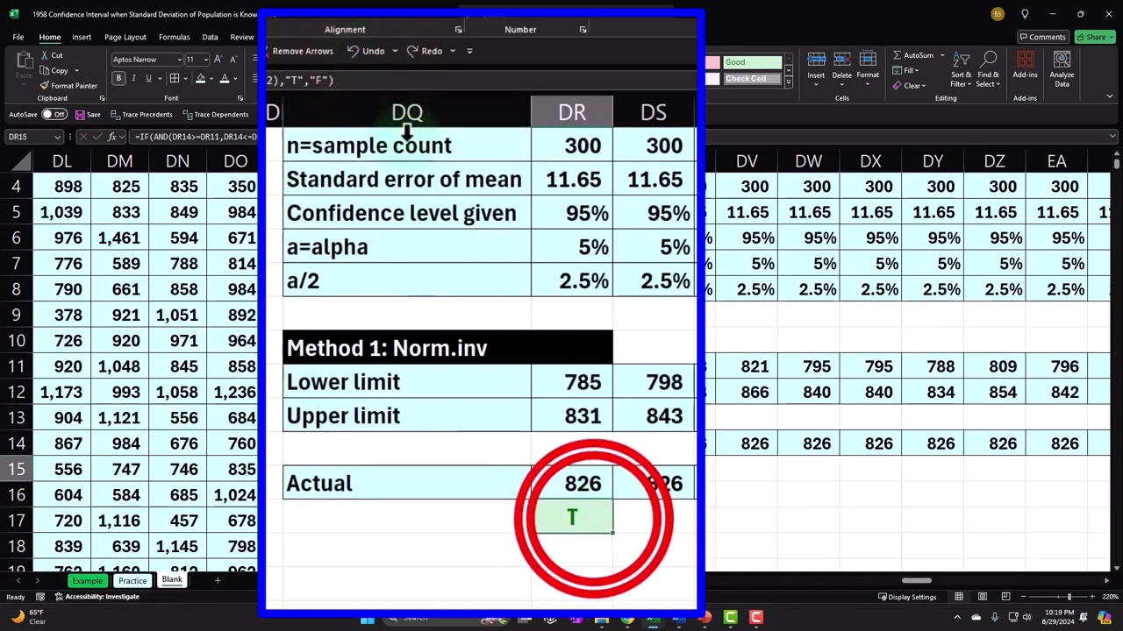
{"action": "double_click", "coordinate": [594, 520]}
{"action": "key", "text": "ctrl+Return"}
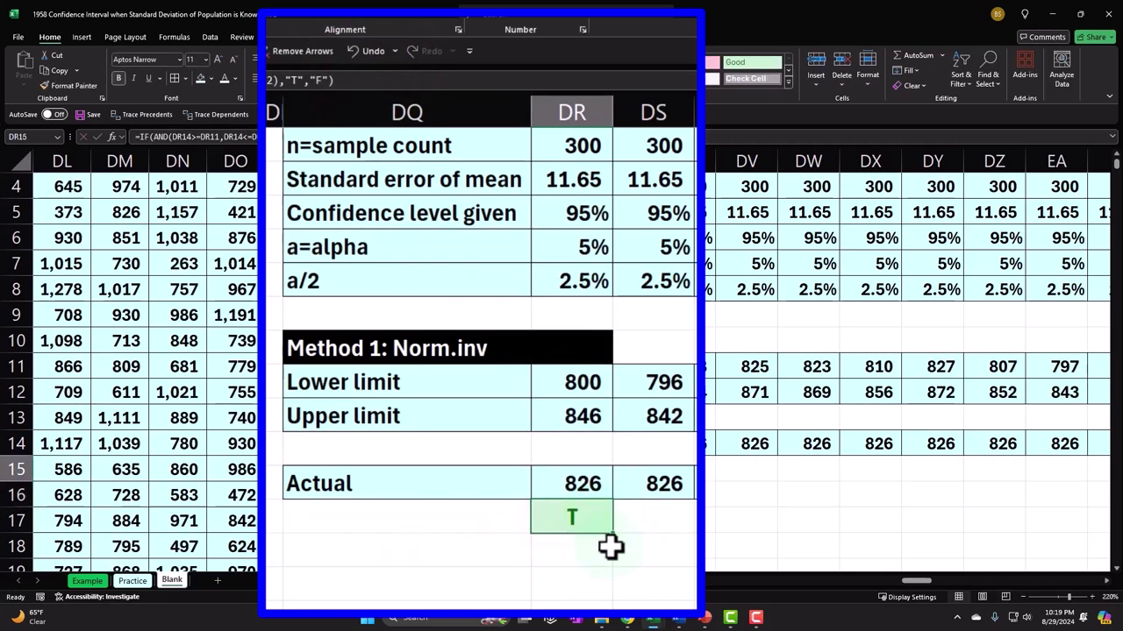
Step: Fill the T/F test from DR15 to HM15 and review the red F results along the row
{"action": "left_click_drag", "start_coordinate": [530, 482], "coordinate": [1032, 491]}
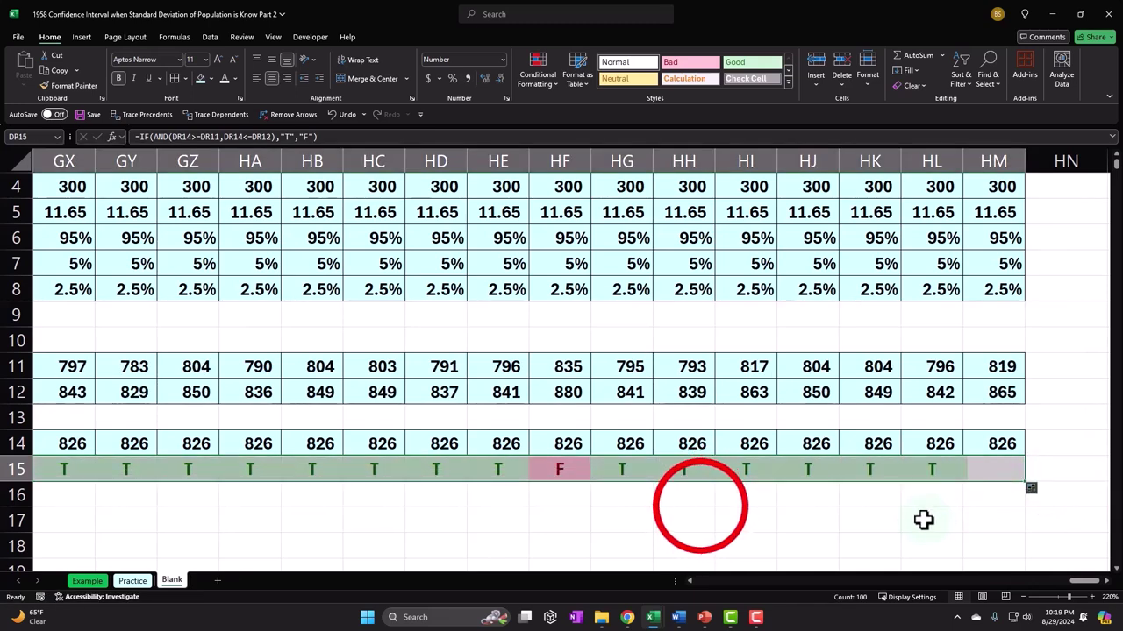
{"action": "left_click", "coordinate": [689, 498]}
{"action": "left_click", "coordinate": [581, 478]}
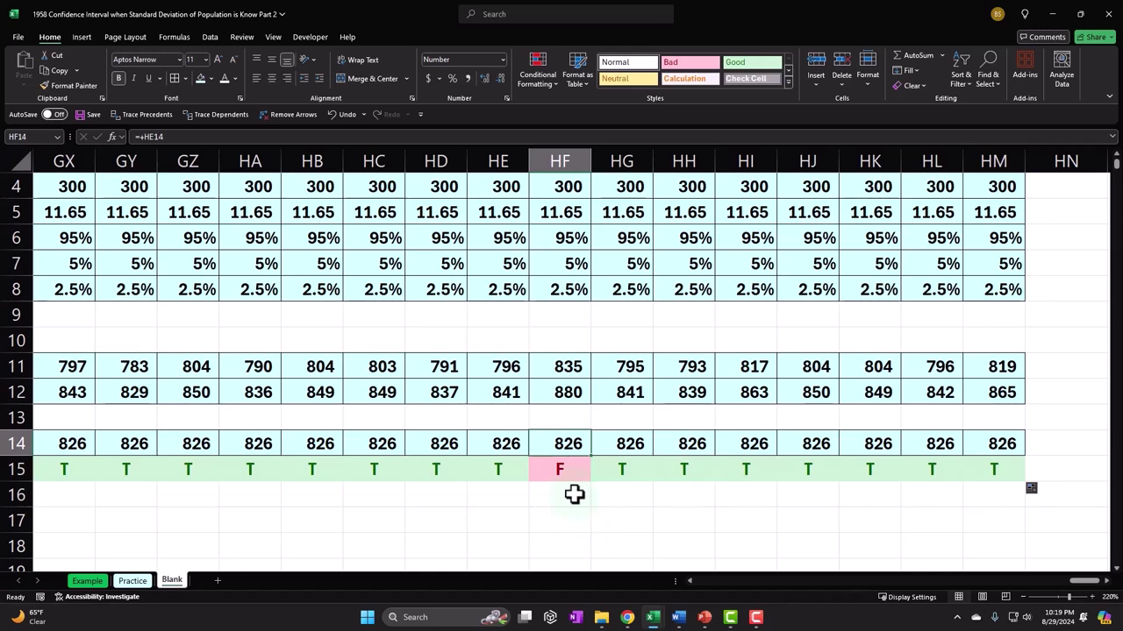
{"action": "key", "text": "Left"}
{"action": "key", "text": "Left"}
{"action": "key", "text": "Left"}
{"action": "key", "text": "Left"}
{"action": "key", "text": "Left"}
{"action": "key", "text": "Left"}
{"action": "key", "text": "Left"}
{"action": "key", "text": "Left"}
{"action": "key", "text": "Left"}
{"action": "key", "text": "Left"}
{"action": "key", "text": "Left"}
{"action": "key", "text": "Left"}
{"action": "key", "text": "Left"}
{"action": "key", "text": "Left"}
{"action": "key", "text": "Left"}
{"action": "key", "text": "Left"}
{"action": "key", "text": "Left"}
{"action": "key", "text": "Left"}
{"action": "key", "text": "Left"}
{"action": "key", "text": "Left"}
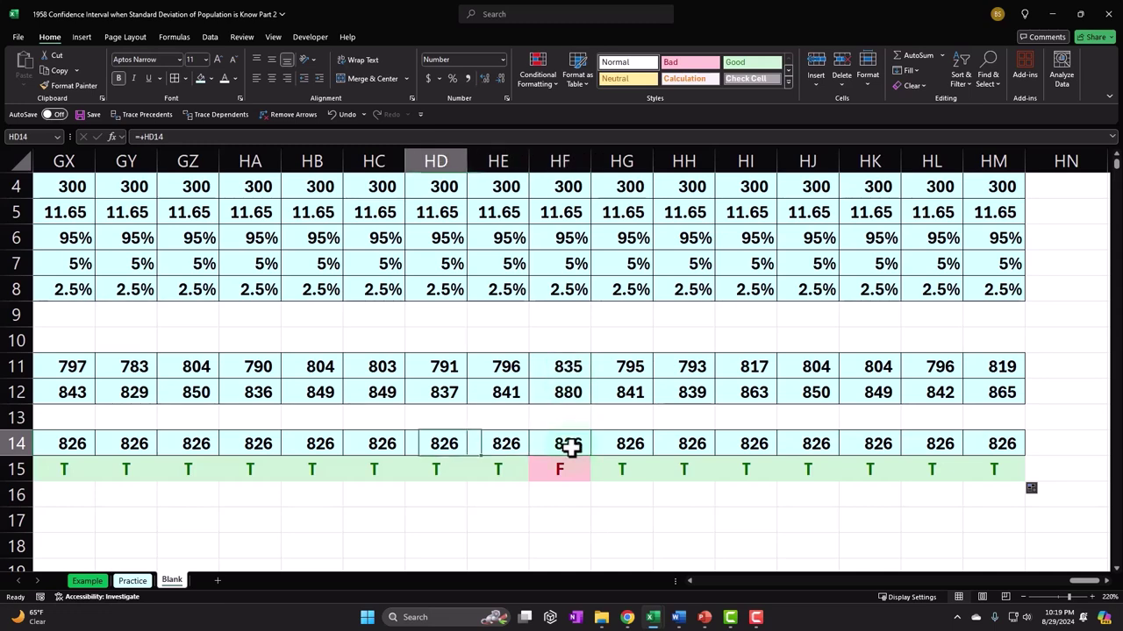
{"action": "key", "text": "Left"}
{"action": "key", "text": "Left"}
{"action": "key", "text": "Left"}
{"action": "key", "text": "Left"}
{"action": "key", "text": "Left"}
{"action": "key", "text": "Left"}
{"action": "key", "text": "Left"}
{"action": "key", "text": "Left"}
{"action": "key", "text": "Left"}
{"action": "key", "text": "Left"}
{"action": "key", "text": "Left"}
{"action": "key", "text": "Left"}
{"action": "key", "text": "Left"}
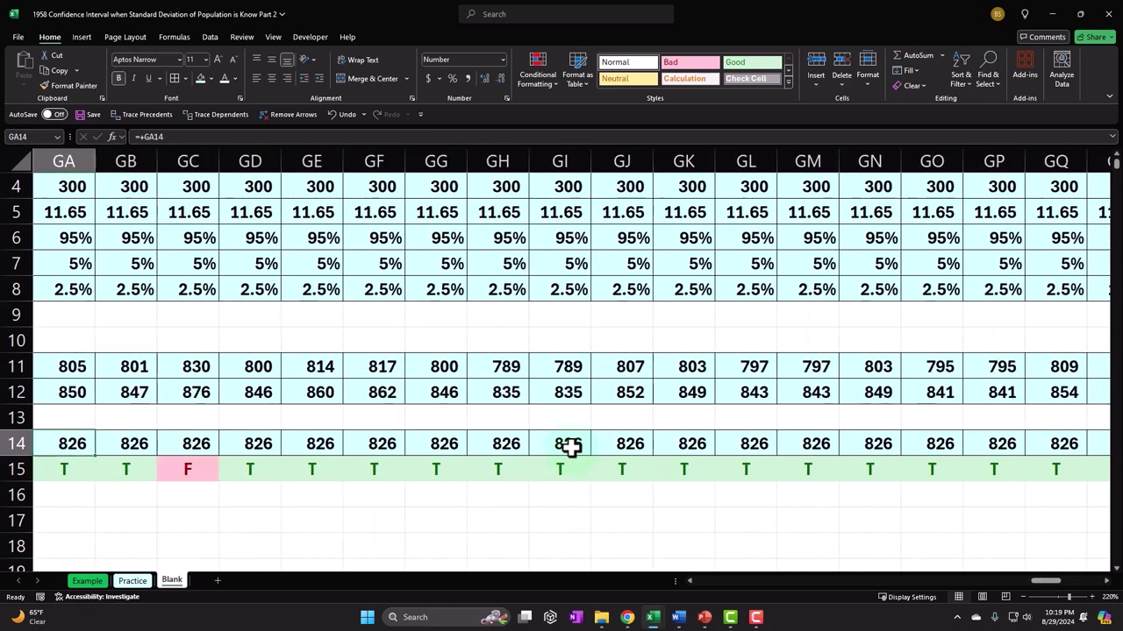
{"action": "key", "text": "Right"}
{"action": "key", "text": "Right"}
{"action": "key", "text": "Right"}
{"action": "key", "text": "Right"}
{"action": "key", "text": "Right"}
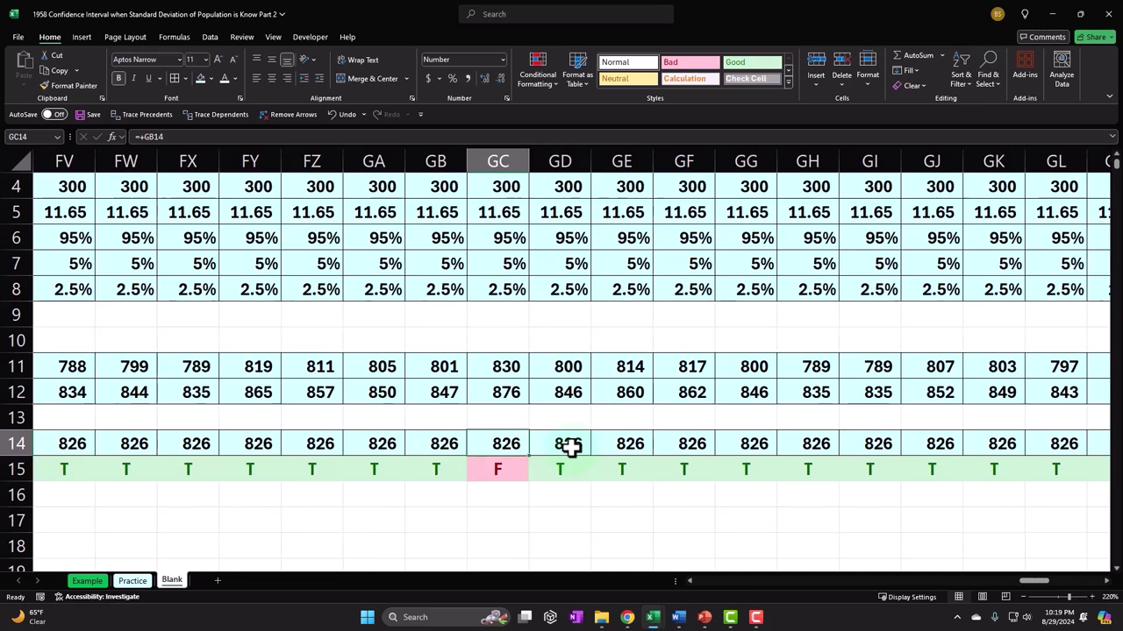
{"action": "key", "text": "Left"}
{"action": "key", "text": "Left"}
{"action": "key", "text": "Left"}
{"action": "key", "text": "Left"}
{"action": "key", "text": "Left"}
{"action": "key", "text": "Left"}
{"action": "key", "text": "Left"}
{"action": "key", "text": "Left"}
{"action": "key", "text": "Left"}
{"action": "key", "text": "Left"}
{"action": "key", "text": "Left"}
{"action": "key", "text": "Left"}
{"action": "key", "text": "Left"}
{"action": "key", "text": "Left"}
{"action": "key", "text": "Left"}
{"action": "key", "text": "Left"}
{"action": "key", "text": "Left"}
{"action": "key", "text": "Left"}
{"action": "key", "text": "Left"}
{"action": "key", "text": "Left"}
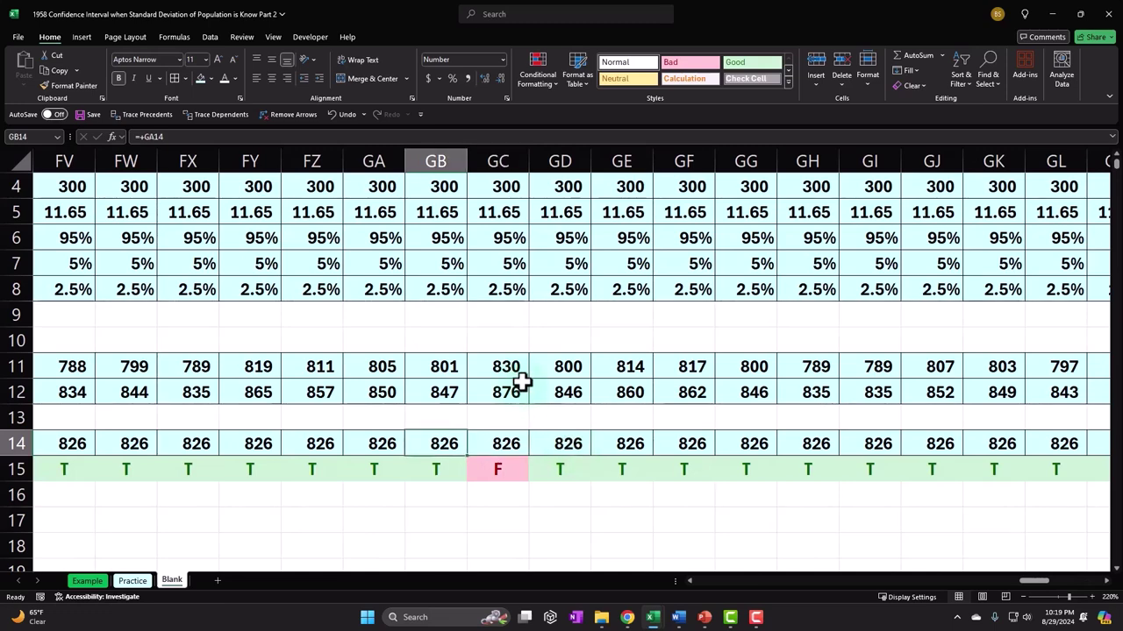
{"action": "key", "text": "Left"}
{"action": "key", "text": "Left"}
{"action": "key", "text": "Left"}
{"action": "key", "text": "Left"}
{"action": "key", "text": "Left"}
{"action": "key", "text": "Left"}
{"action": "key", "text": "Left"}
{"action": "key", "text": "Left"}
{"action": "key", "text": "Left"}
{"action": "key", "text": "Left"}
{"action": "key", "text": "Left"}
{"action": "key", "text": "Left"}
{"action": "key", "text": "Left"}
{"action": "key", "text": "Left"}
{"action": "key", "text": "Left"}
{"action": "key", "text": "Left"}
{"action": "key", "text": "Left"}
{"action": "key", "text": "Left"}
{"action": "key", "text": "Left"}
{"action": "key", "text": "Left"}
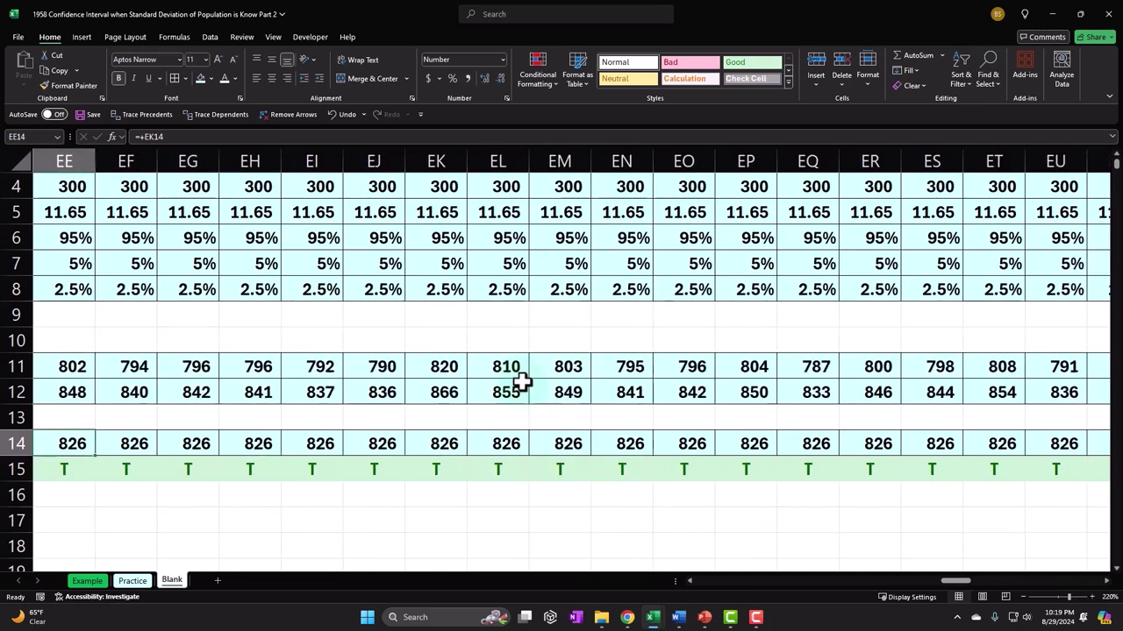
{"action": "key", "text": "Right"}
{"action": "key", "text": "Right"}
{"action": "key", "text": "Right"}
{"action": "key", "text": "Right"}
{"action": "key", "text": "Right"}
{"action": "key", "text": "Right"}
{"action": "key", "text": "Right"}
{"action": "key", "text": "Right"}
{"action": "key", "text": "Right"}
{"action": "key", "text": "Right"}
{"action": "key", "text": "Right"}
{"action": "key", "text": "Right"}
{"action": "key", "text": "Right"}
{"action": "key", "text": "Right"}
{"action": "key", "text": "Right"}
{"action": "key", "text": "Right"}
{"action": "key", "text": "Right"}
{"action": "key", "text": "Right"}
{"action": "key", "text": "Right"}
{"action": "key", "text": "Right"}
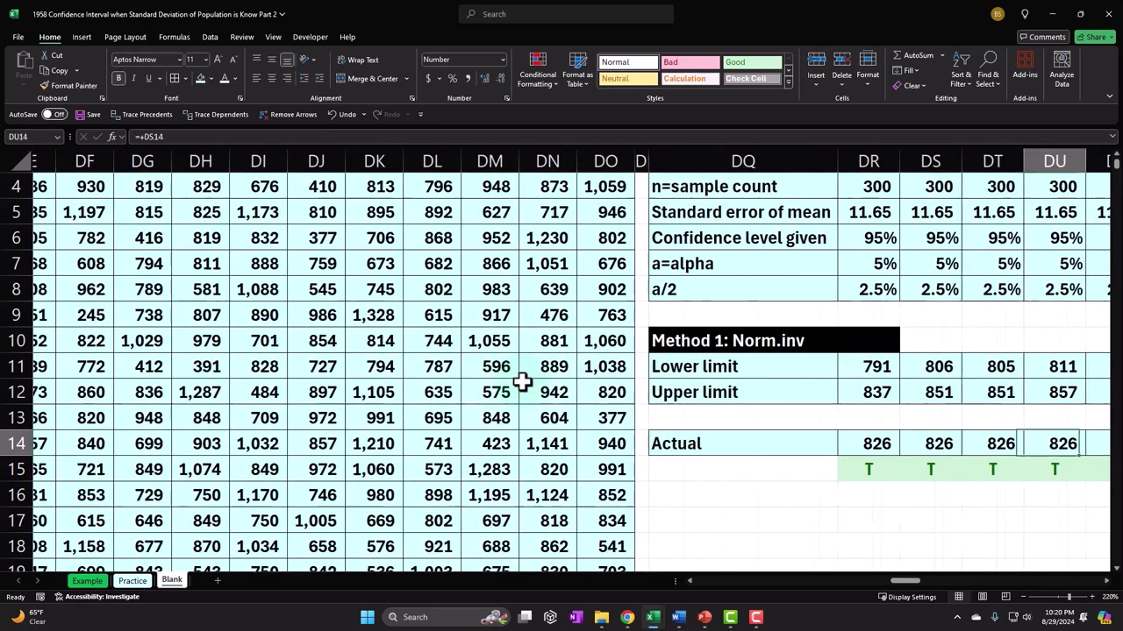
{"action": "key", "text": "Left"}
{"action": "key", "text": "Left"}
{"action": "key", "text": "Left"}
{"action": "key", "text": "Left"}
{"action": "key", "text": "Left"}
{"action": "key", "text": "Left"}
{"action": "key", "text": "Left"}
{"action": "key", "text": "Left"}
{"action": "key", "text": "Left"}
{"action": "key", "text": "Left"}
{"action": "key", "text": "Down"}
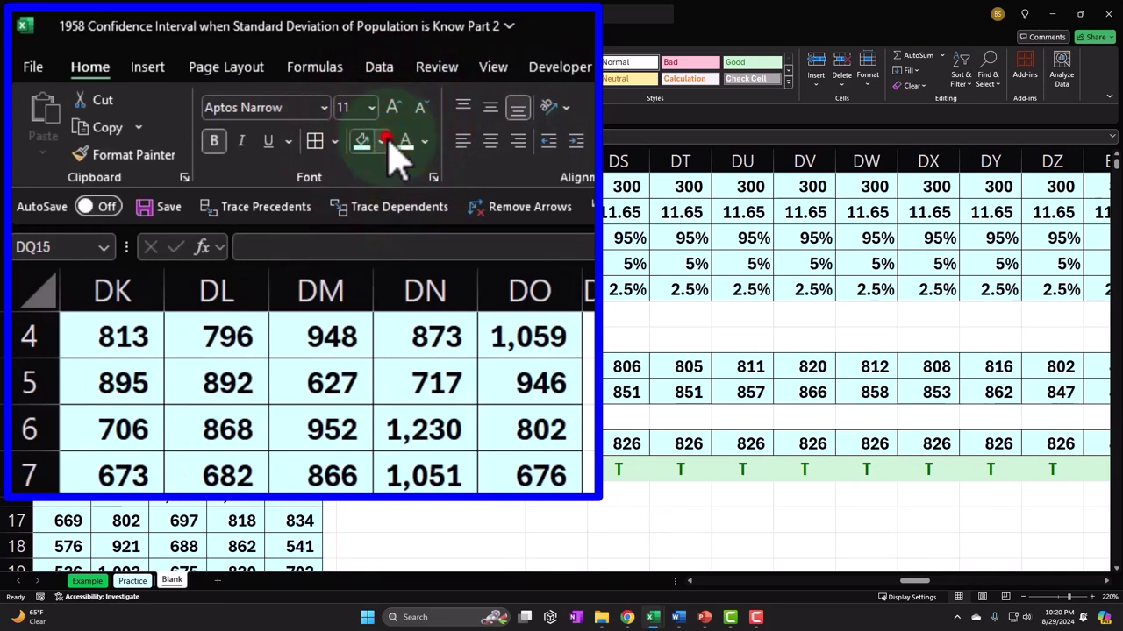
Step: Label the test row 'Legic test' with light blue fill and borders
{"action": "left_click", "coordinate": [211, 78]}
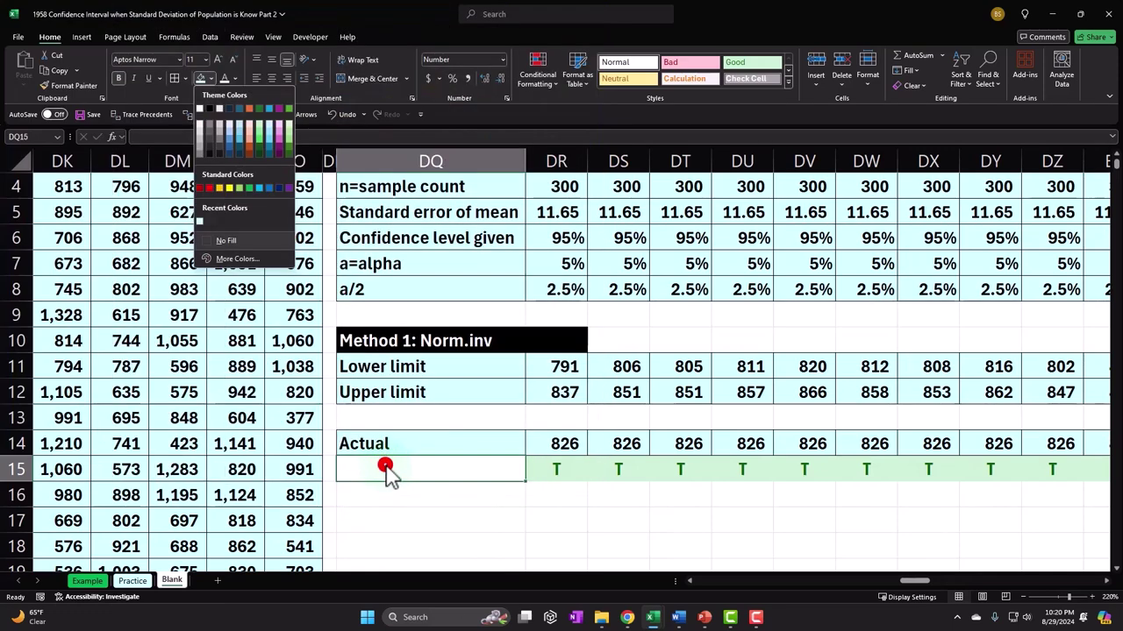
{"action": "left_click", "coordinate": [386, 467]}
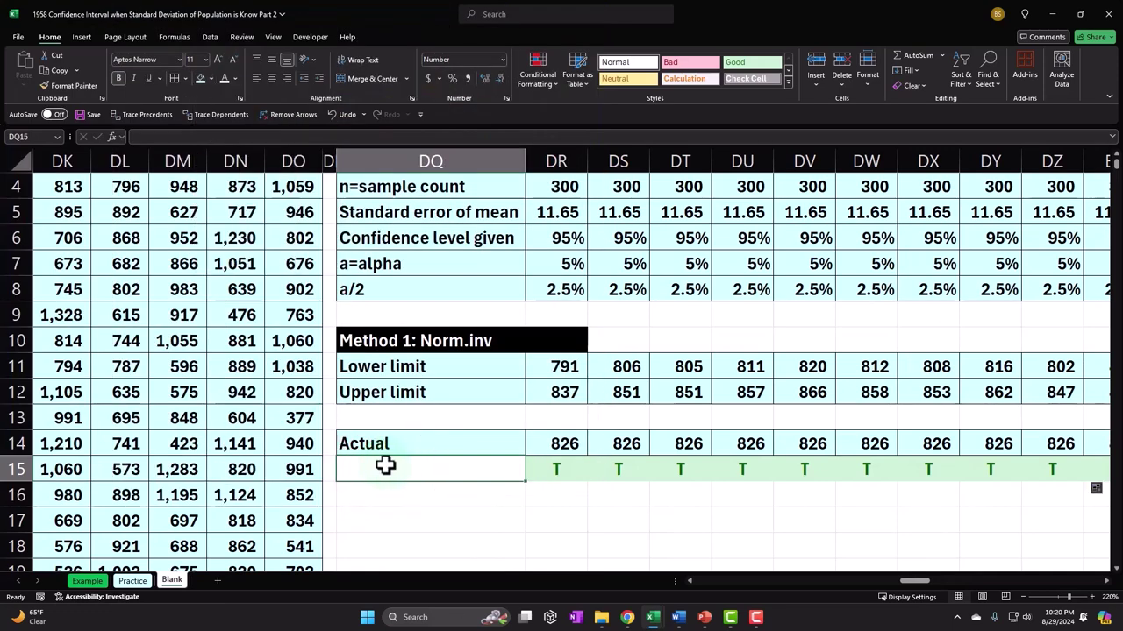
{"action": "type", "text": "Legic te"}
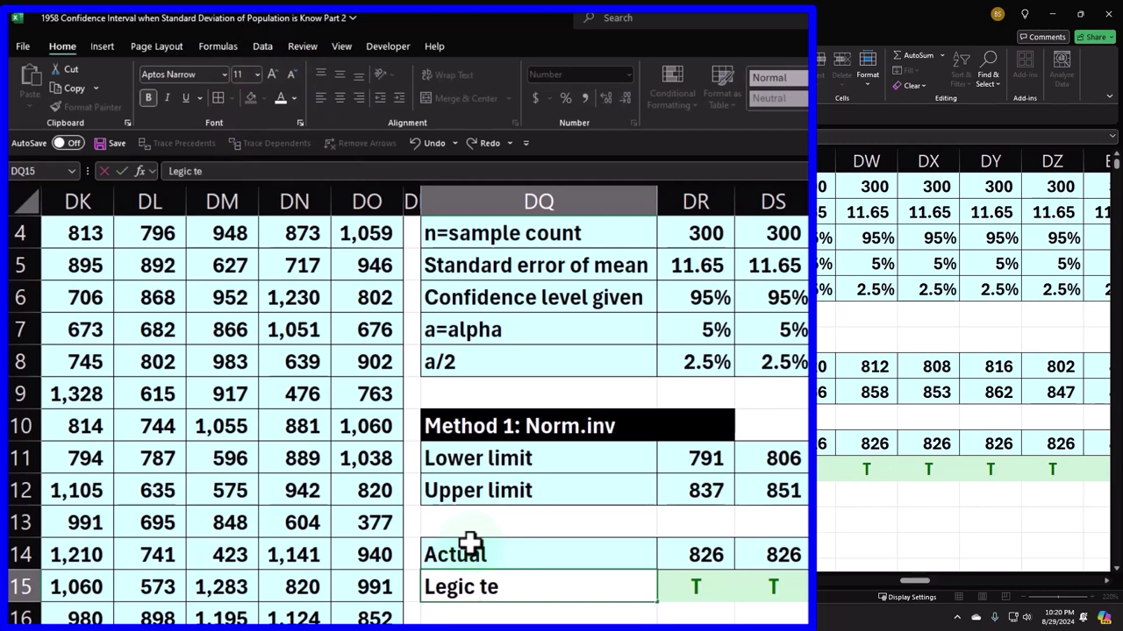
{"action": "left_click", "coordinate": [465, 588]}
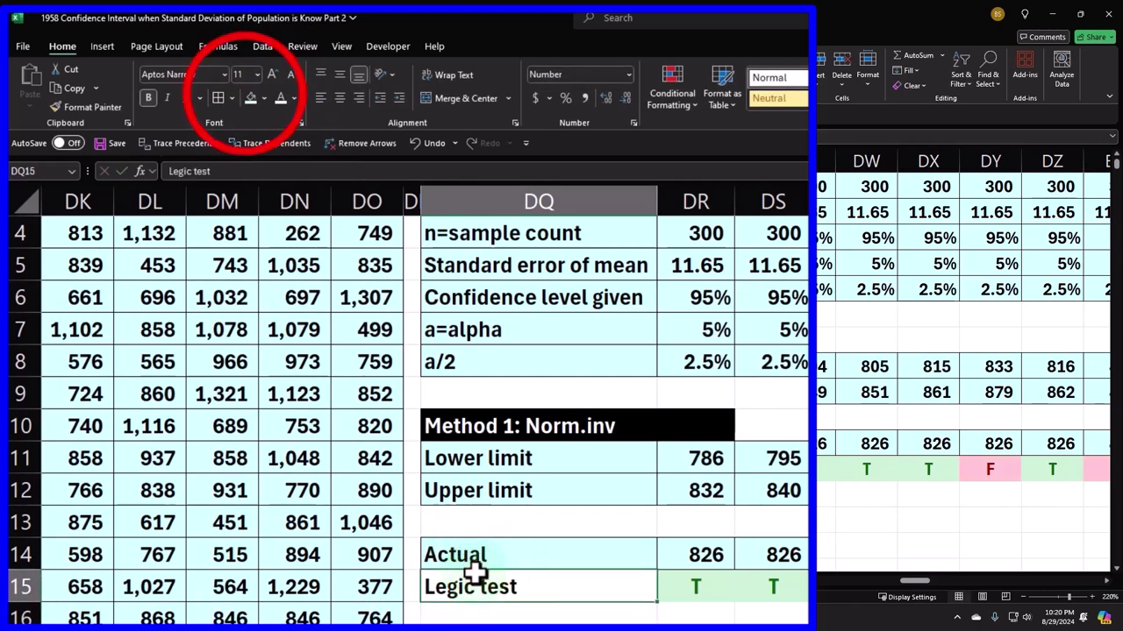
{"action": "left_click", "coordinate": [251, 97]}
{"action": "left_click", "coordinate": [220, 99]}
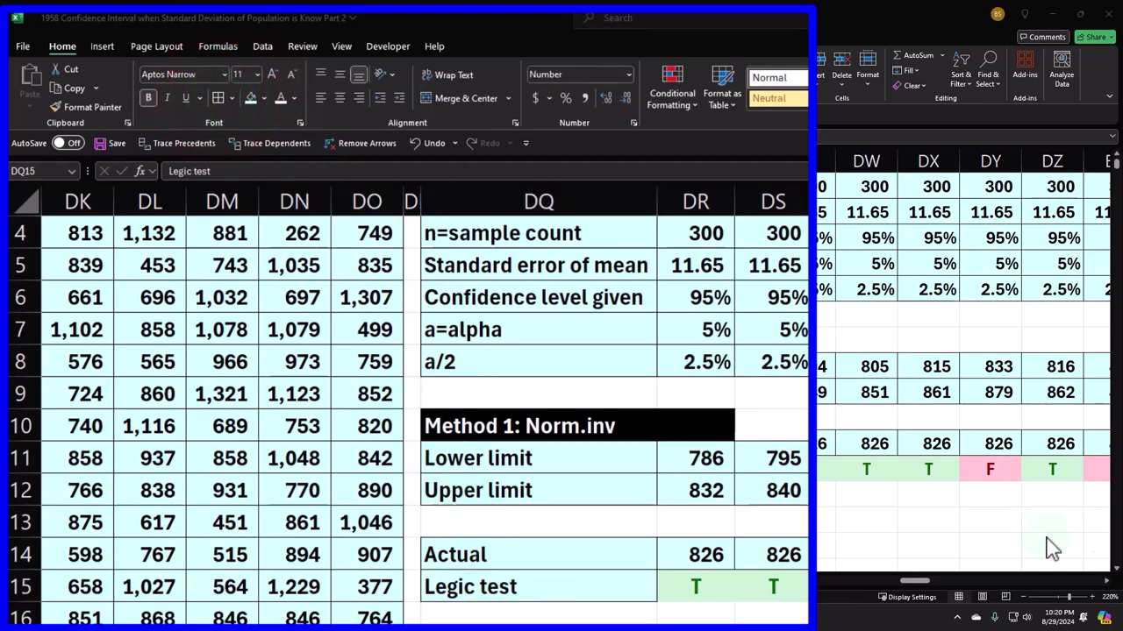
Step: Put borders on the T/F results from DR15 through HM15
{"action": "left_click", "coordinate": [656, 572]}
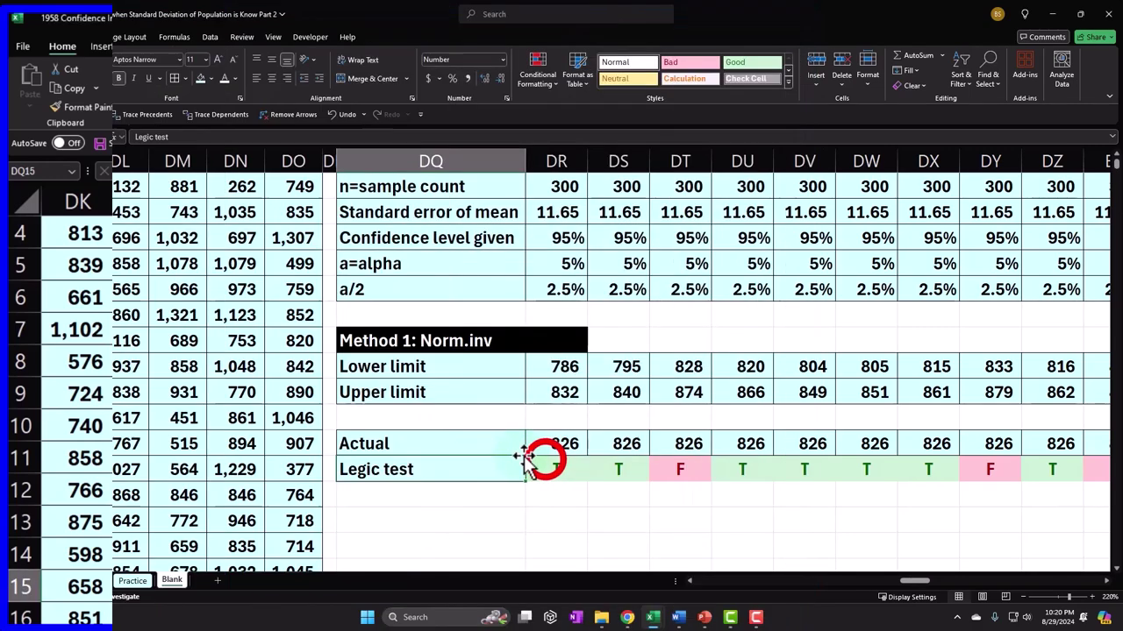
{"action": "left_click", "coordinate": [546, 462]}
{"action": "key", "text": "ctrl+shift+Right"}
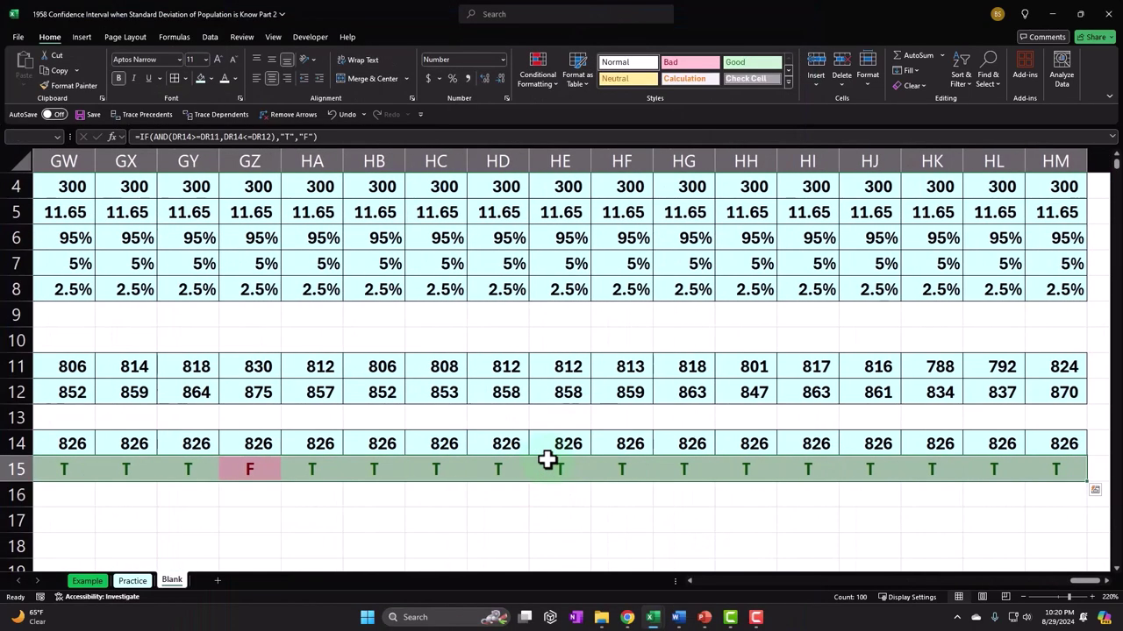
{"action": "left_click", "coordinate": [175, 78]}
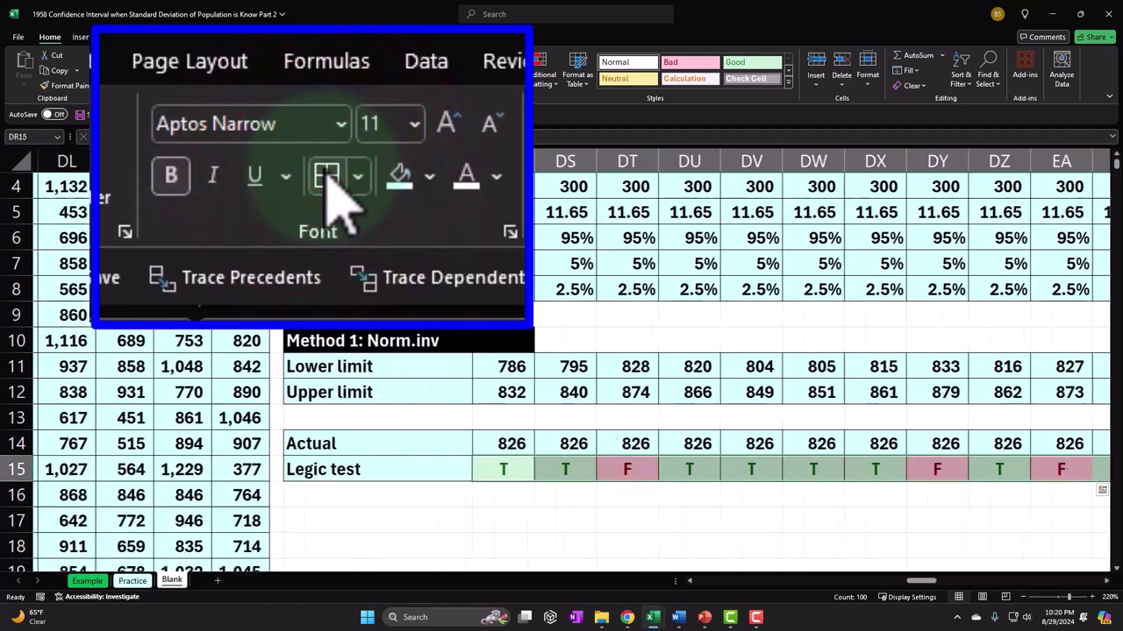
Step: Type the summary headings Count in DR17 and % in DS17
{"action": "key", "text": "Down"}
{"action": "key", "text": "Down"}
{"action": "key", "text": "Left"}
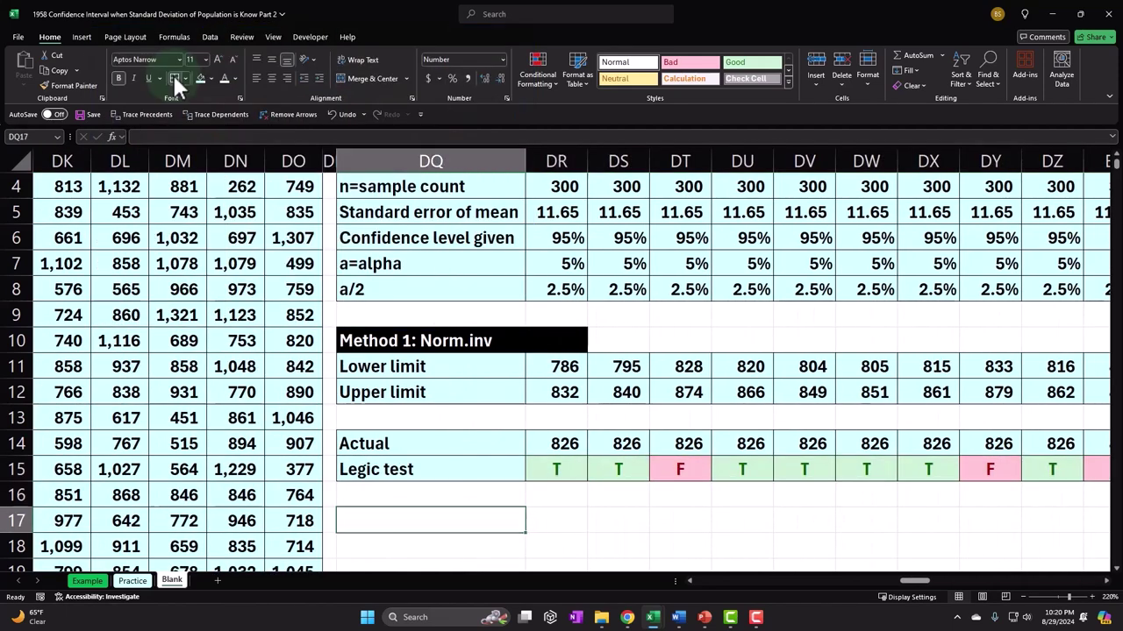
{"action": "key", "text": "Right"}
{"action": "type", "text": "Co"}
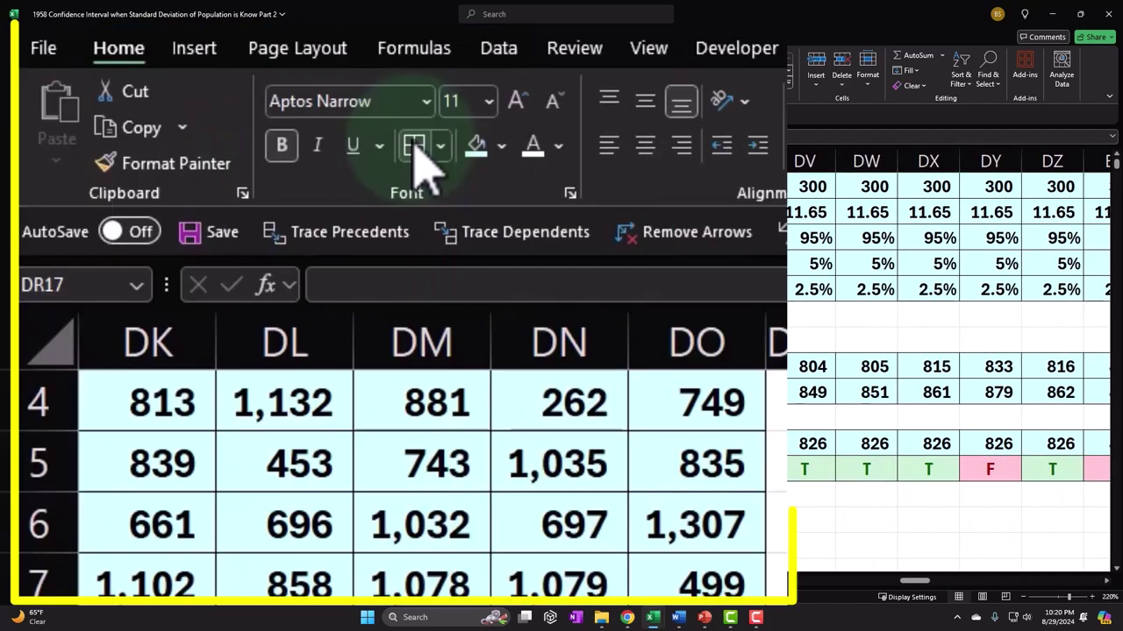
{"action": "type", "text": "unt"}
{"action": "key", "text": "Tab"}
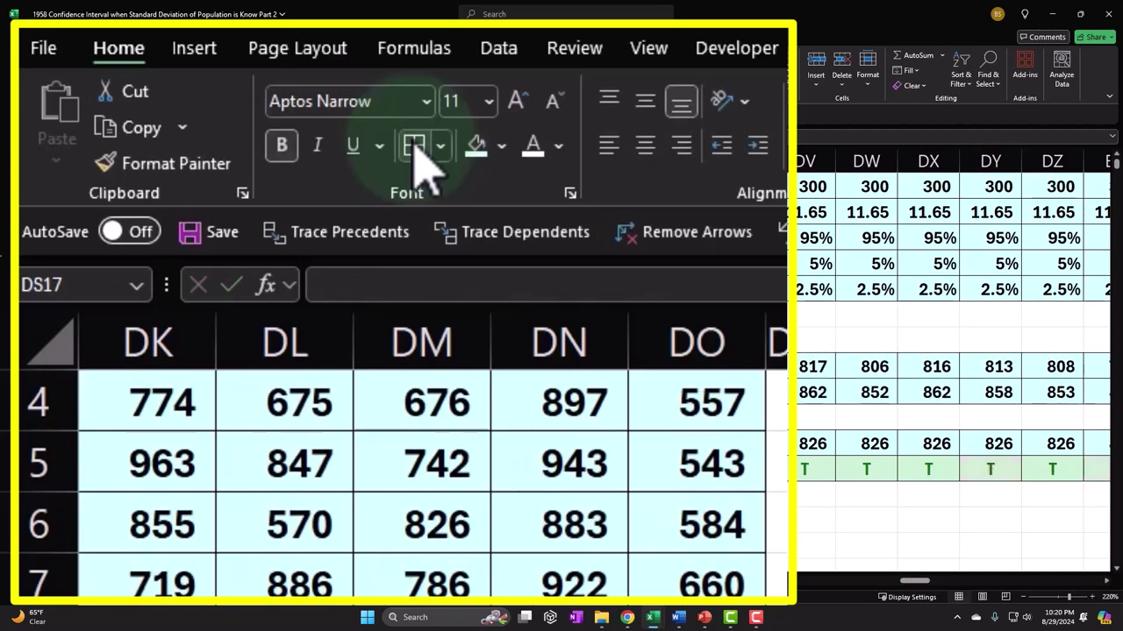
{"action": "type", "text": "%"}
{"action": "key", "text": "Return"}
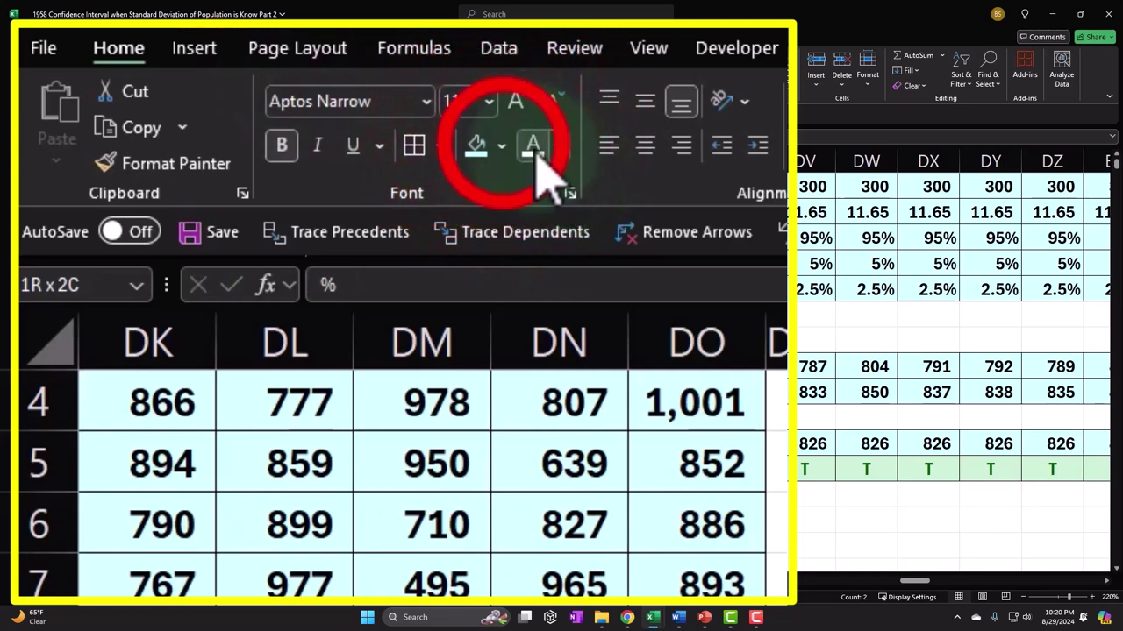
Step: Give the Count and % headings black fill and centre them
{"action": "left_click", "coordinate": [501, 146]}
{"action": "left_click", "coordinate": [476, 220]}
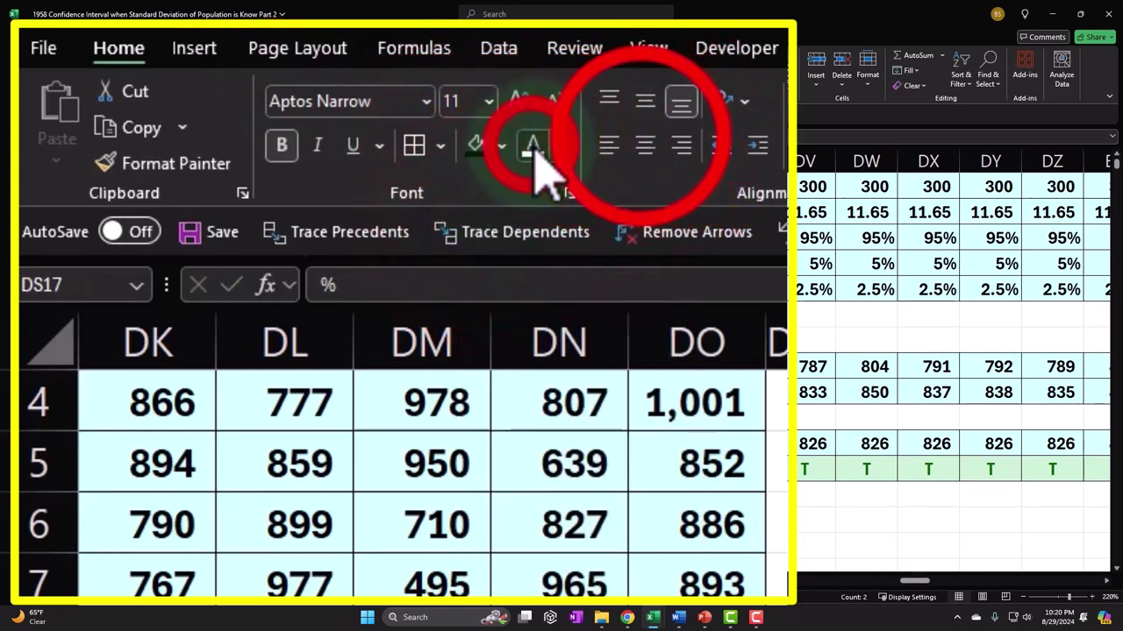
{"action": "left_click", "coordinate": [641, 140]}
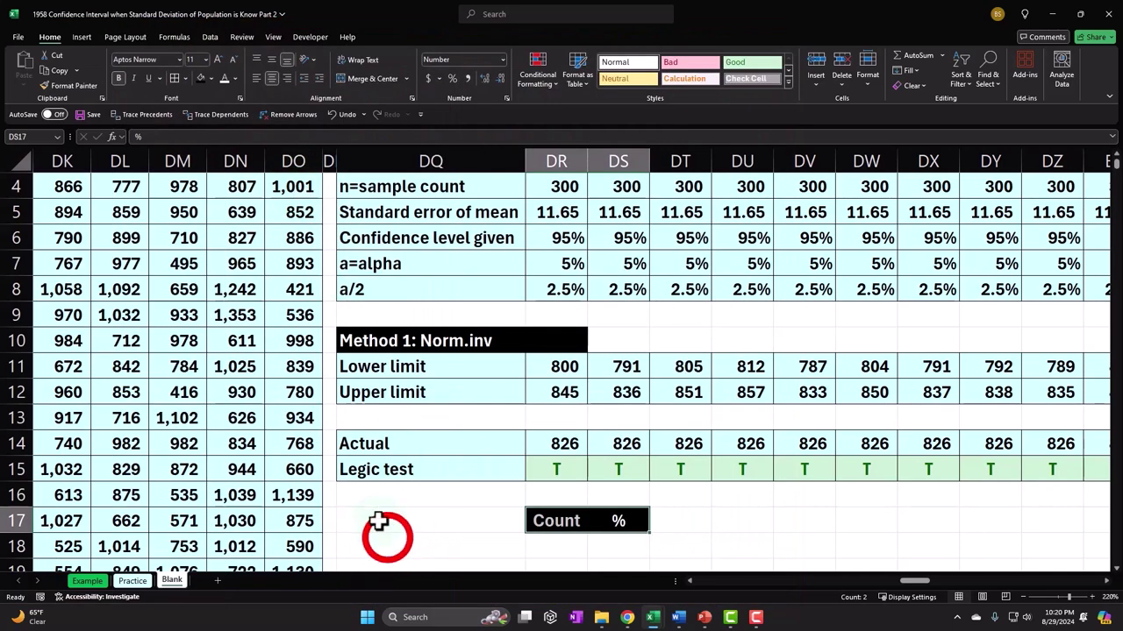
Step: Enter the row labels T, F and Total in DQ18:DQ20
{"action": "left_click", "coordinate": [388, 538]}
{"action": "type", "text": "T"}
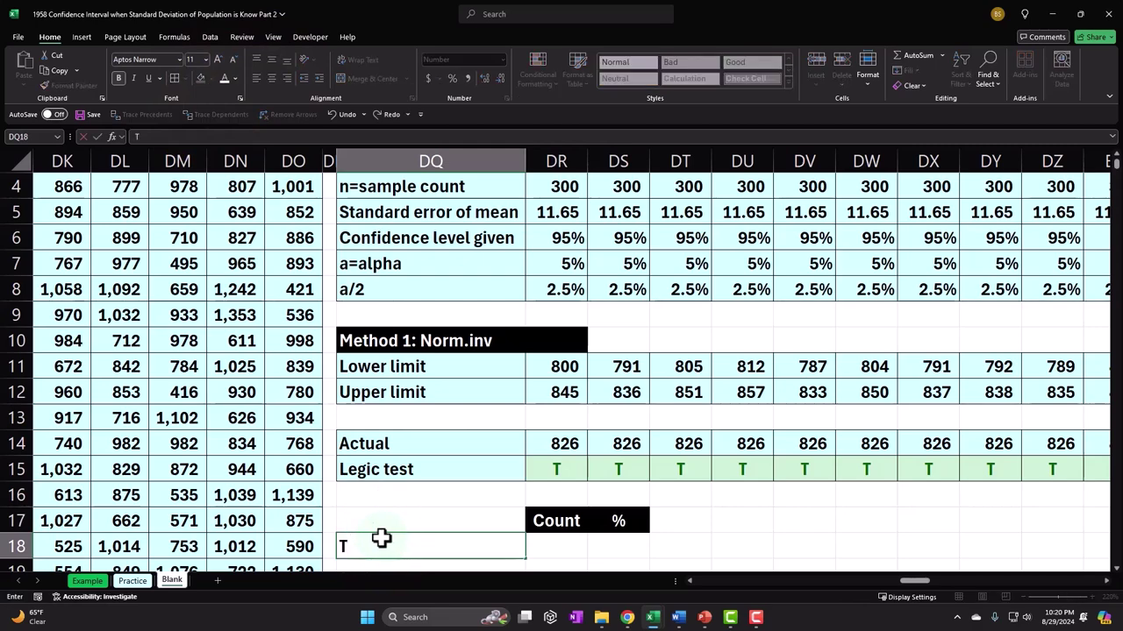
{"action": "key", "text": "Return"}
{"action": "type", "text": "F"}
{"action": "key", "text": "Return"}
{"action": "type", "text": "Tot"}
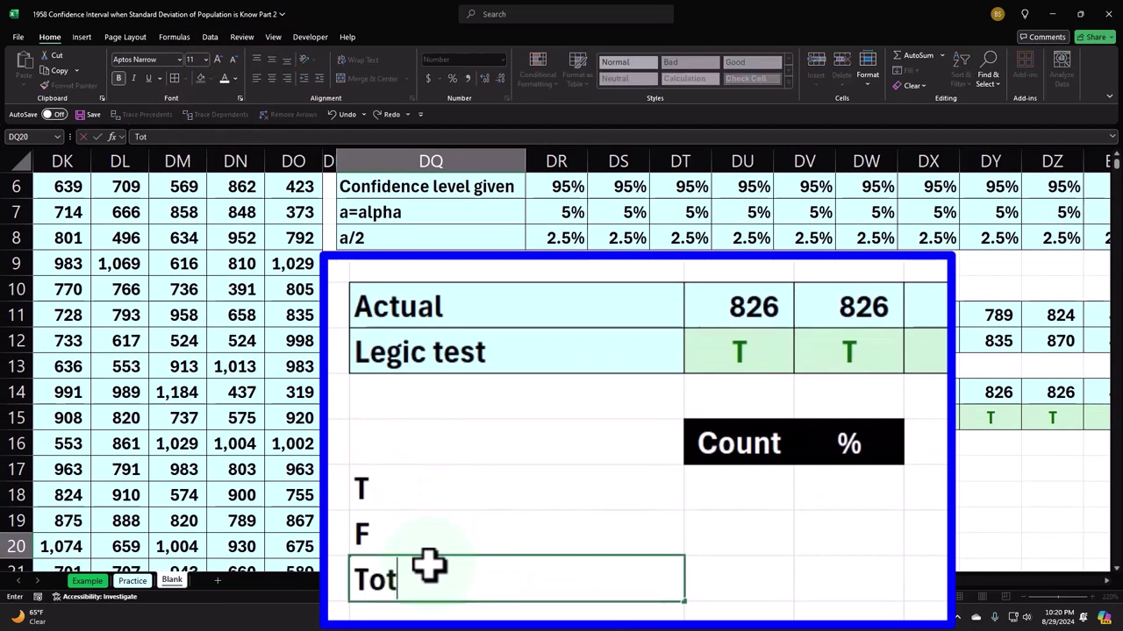
{"action": "key", "text": "Right"}
{"action": "key", "text": "Up"}
{"action": "key", "text": "Up"}
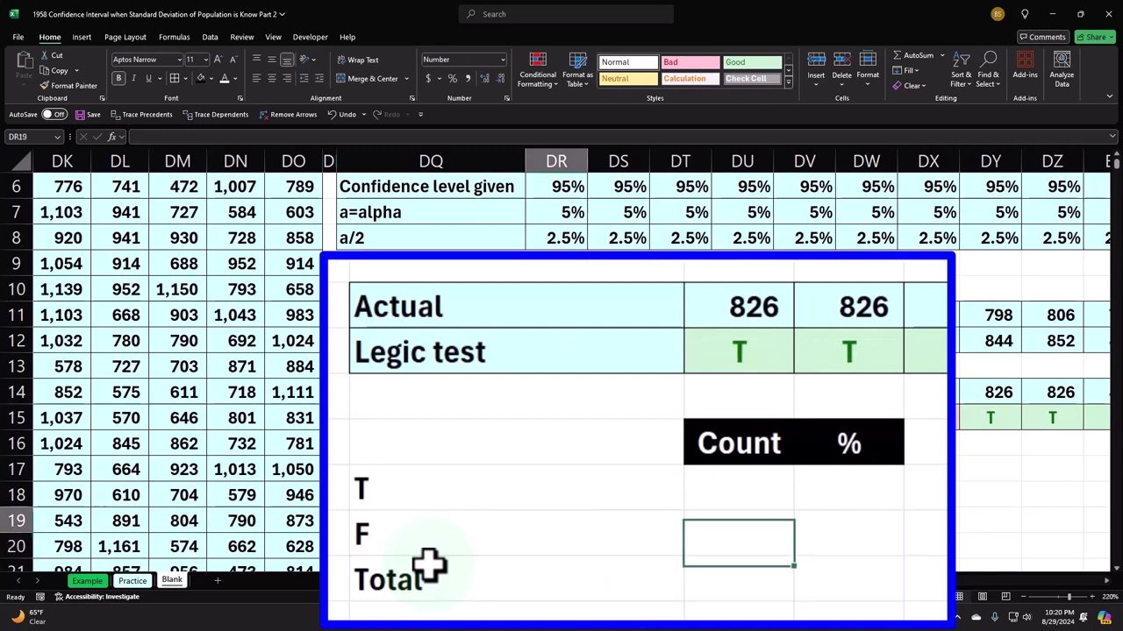
Step: Count the T results in DR18 with =COUNTIF($DR$15:$HM$15,DQ18)
{"action": "type", "text": "=countif"}
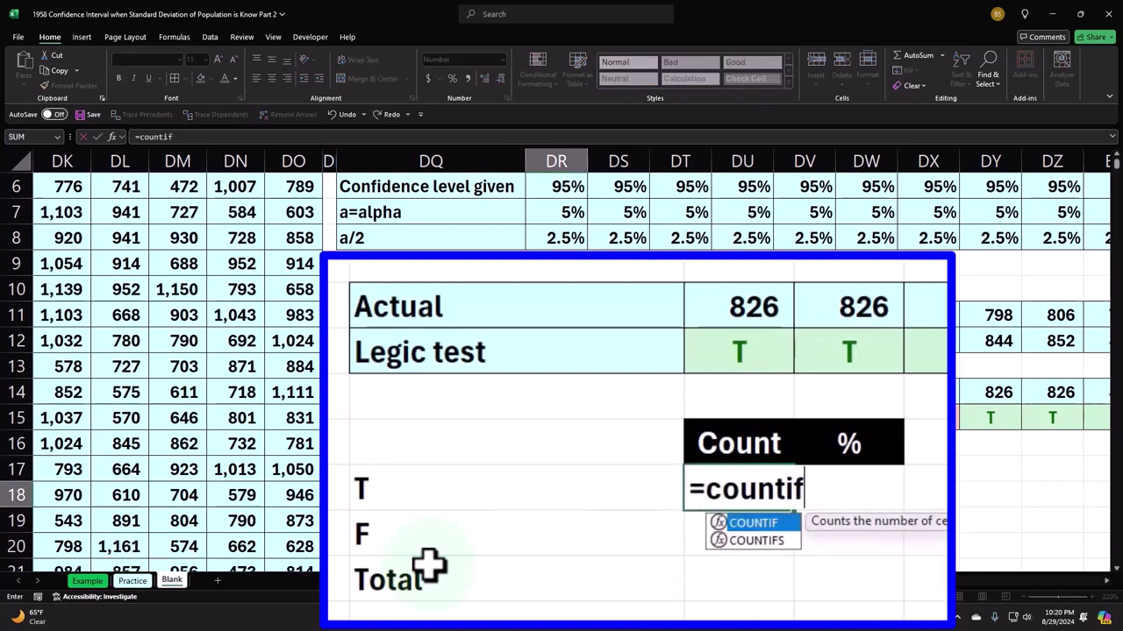
{"action": "key", "text": "Tab"}
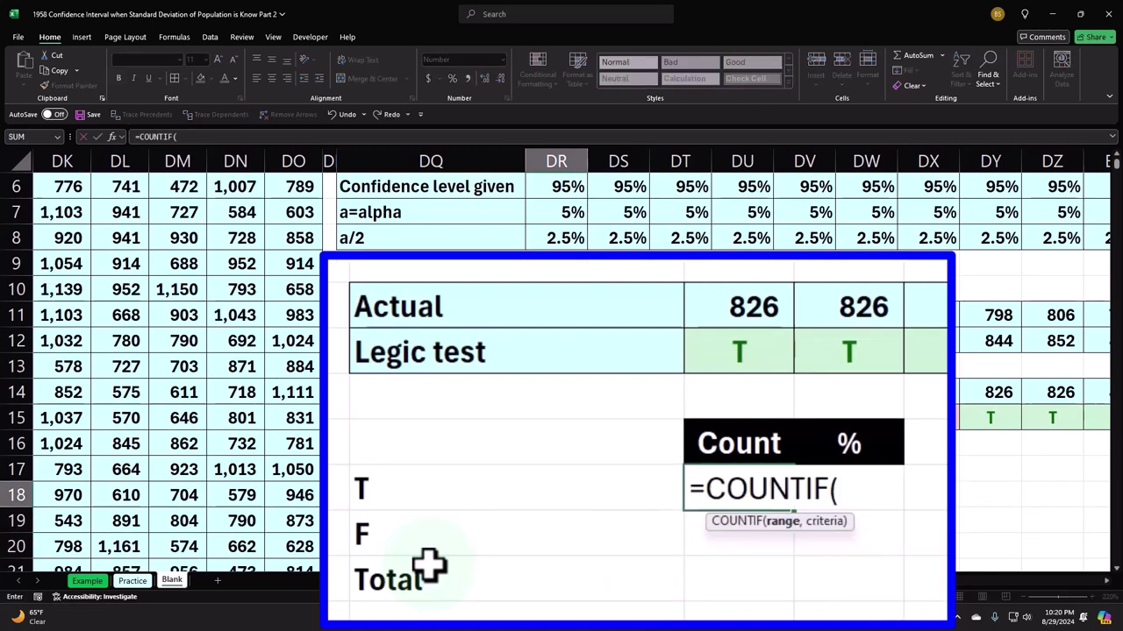
{"action": "key", "text": "Up"}
{"action": "key", "text": "Up"}
{"action": "key", "text": "Up"}
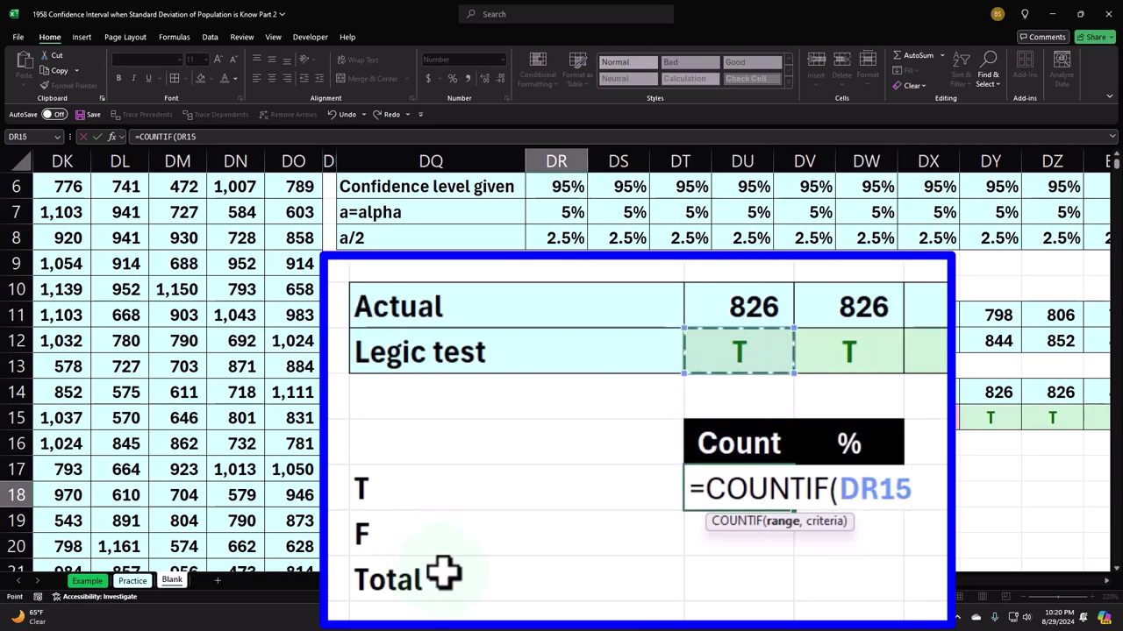
{"action": "key", "text": "ctrl+shift+Right"}
{"action": "left_click_drag", "start_coordinate": [1085, 581], "coordinate": [916, 588]}
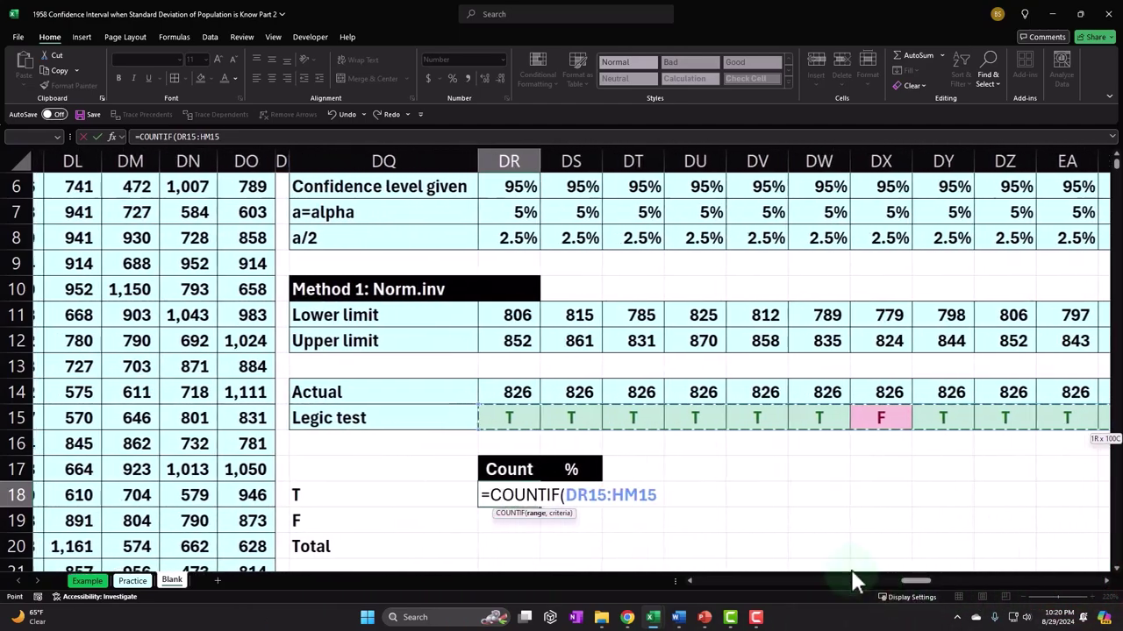
{"action": "type", "text": ")"}
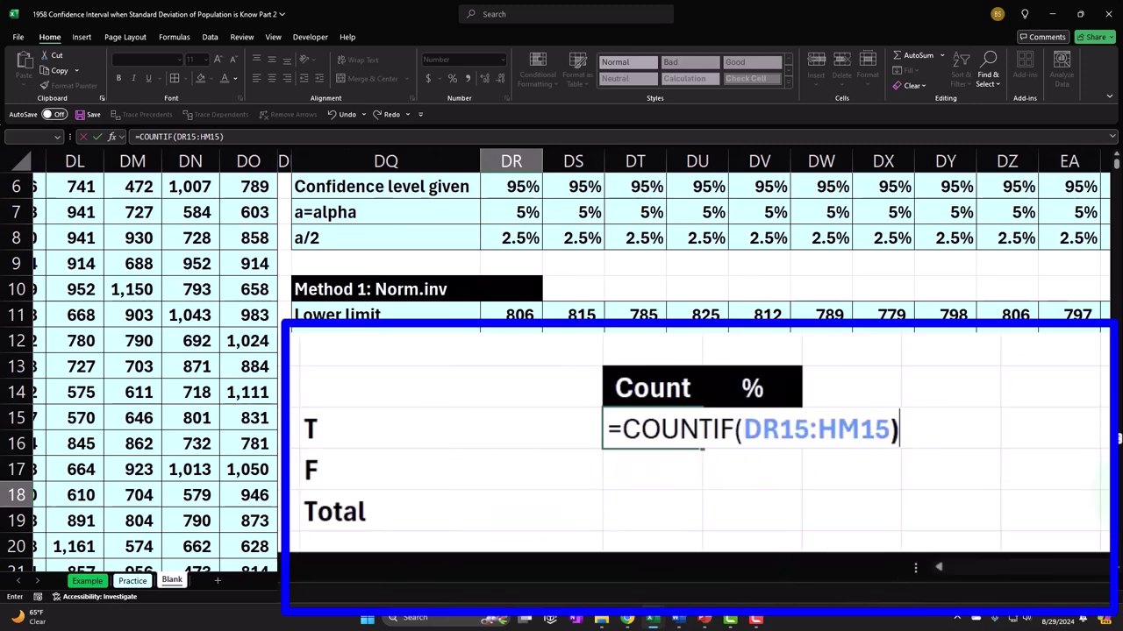
{"action": "key", "text": "BackSpace"}
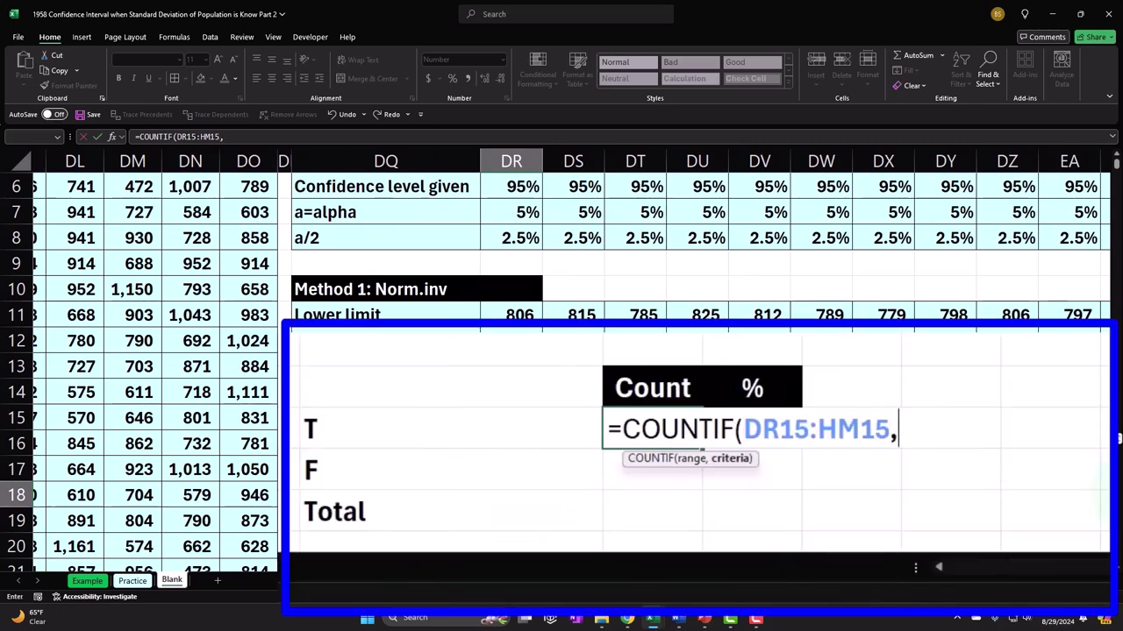
{"action": "type", "text": ","}
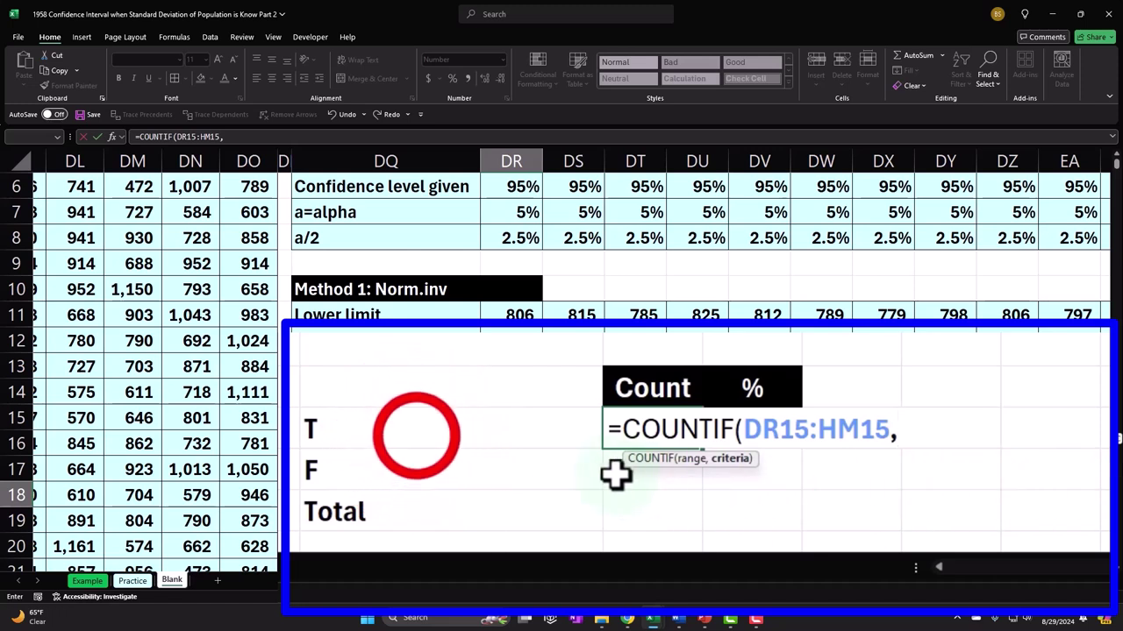
{"action": "left_click", "coordinate": [417, 434]}
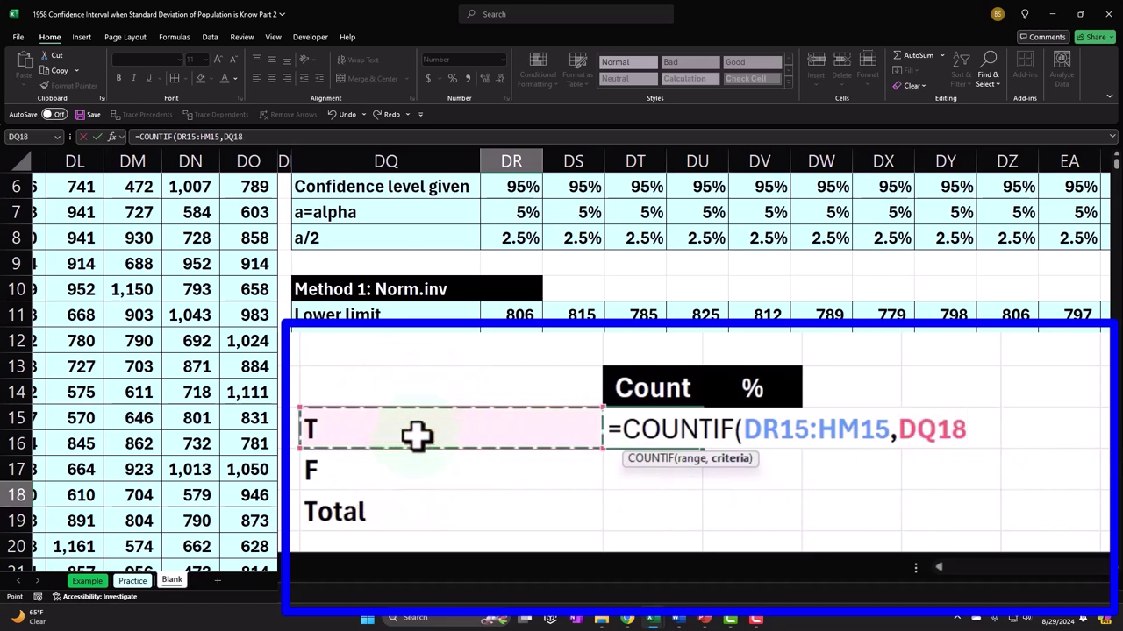
{"action": "left_click", "coordinate": [778, 429]}
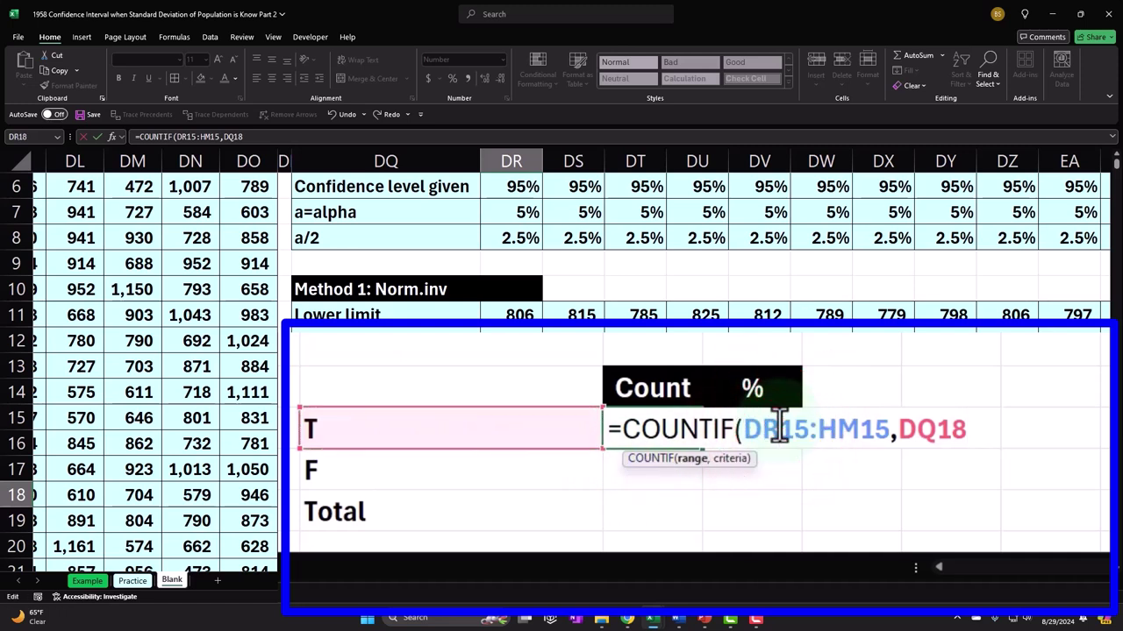
{"action": "key", "text": "F4"}
{"action": "left_click", "coordinate": [867, 429]}
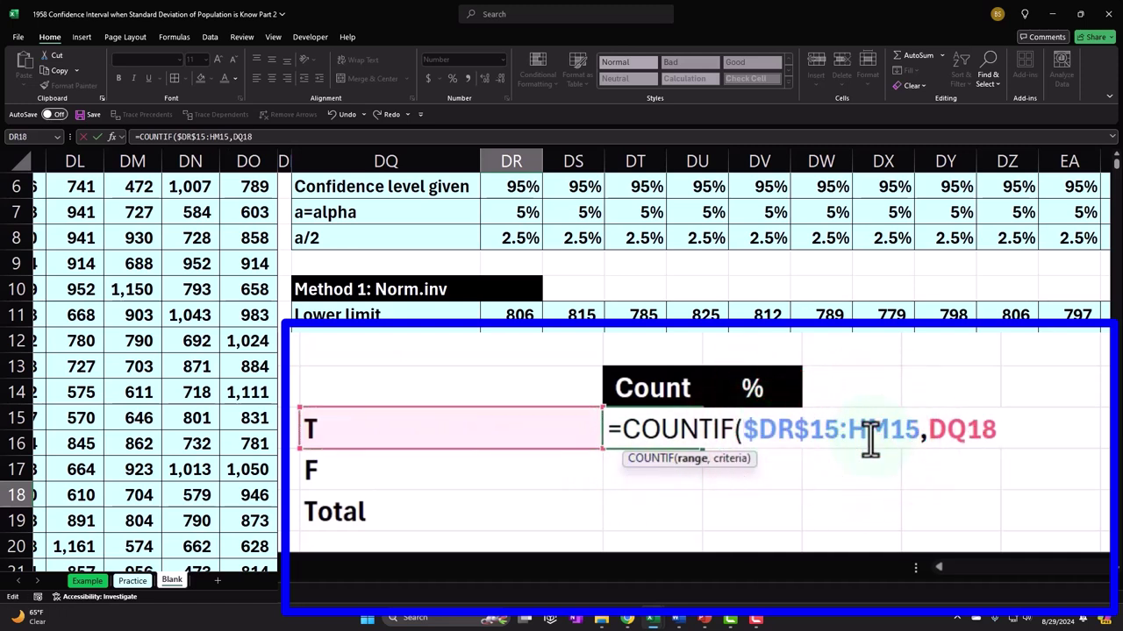
{"action": "key", "text": "F4"}
{"action": "left_click", "coordinate": [1007, 431]}
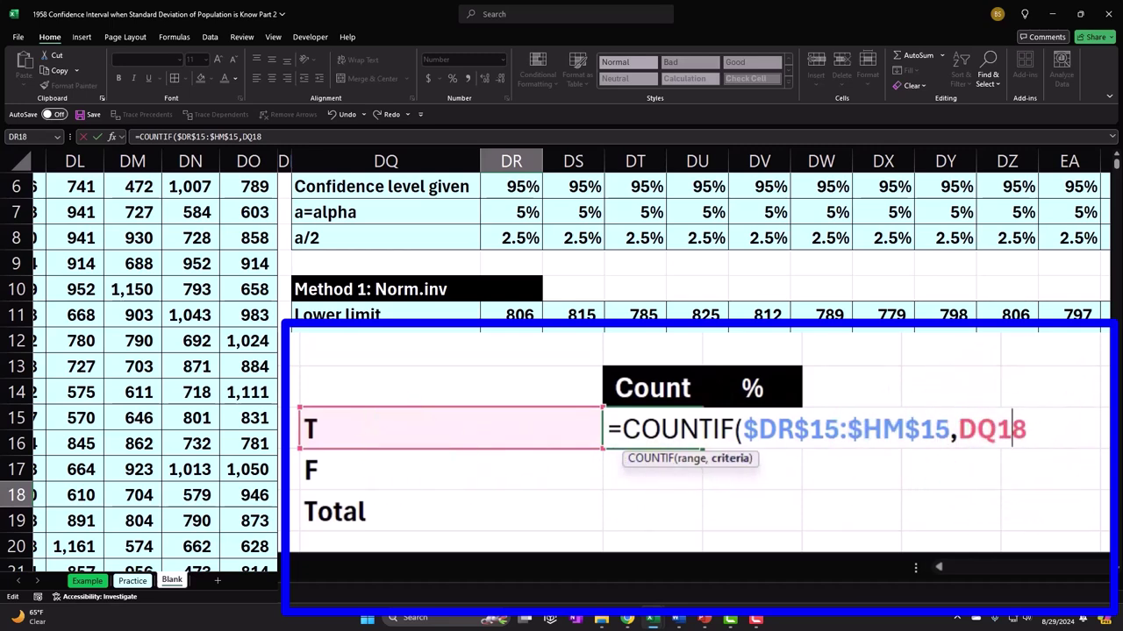
{"action": "key", "text": "Return"}
Step: Copy the COUNTIF down to the F row and total both counts with =SUM(DR18:DR19)
{"action": "left_click", "coordinate": [684, 434]}
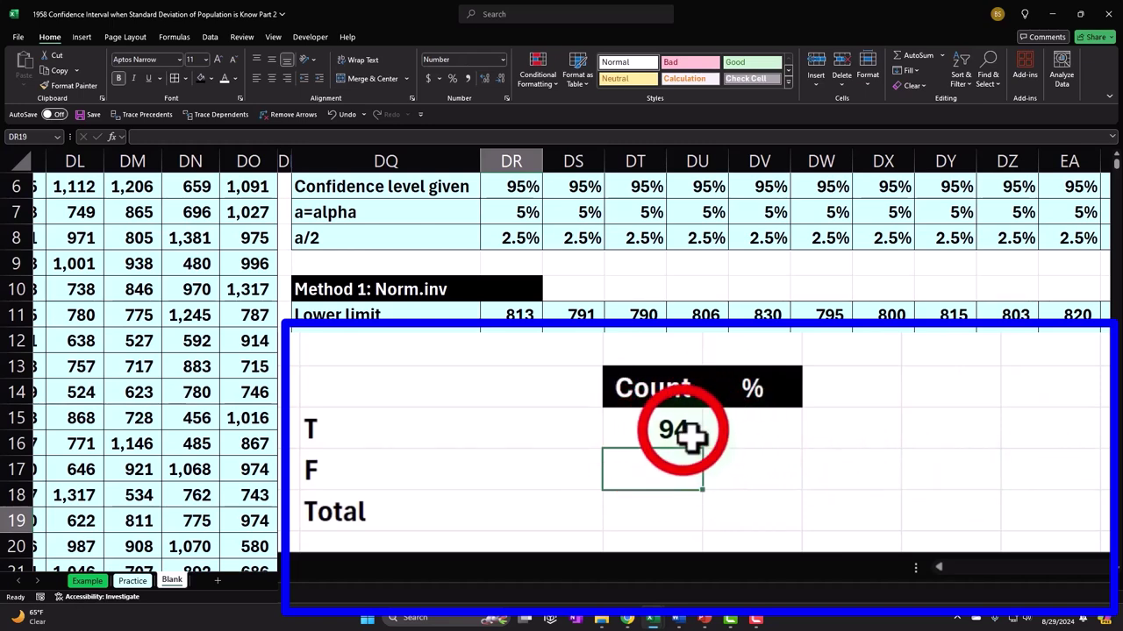
{"action": "left_click_drag", "start_coordinate": [702, 450], "coordinate": [728, 505]}
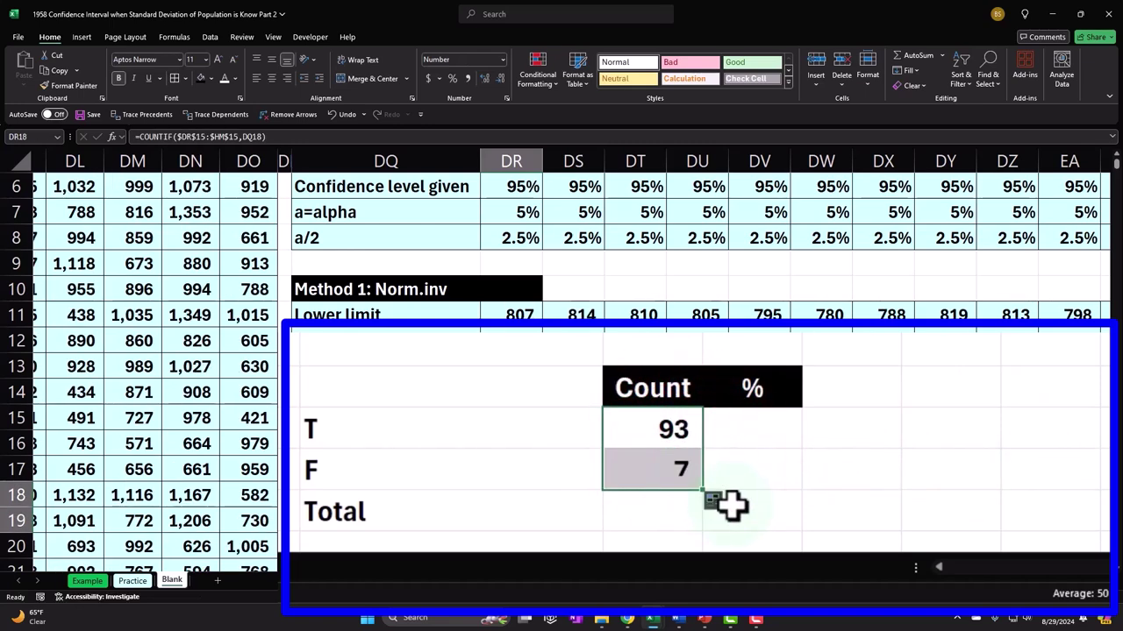
{"action": "left_click", "coordinate": [676, 509]}
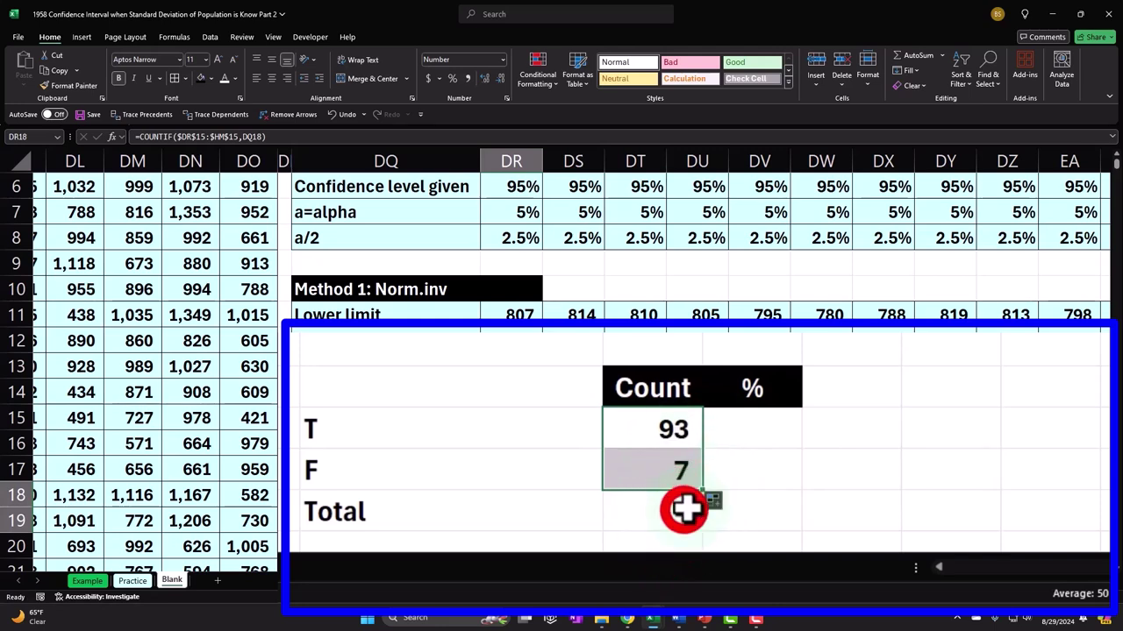
{"action": "type", "text": "=sum"}
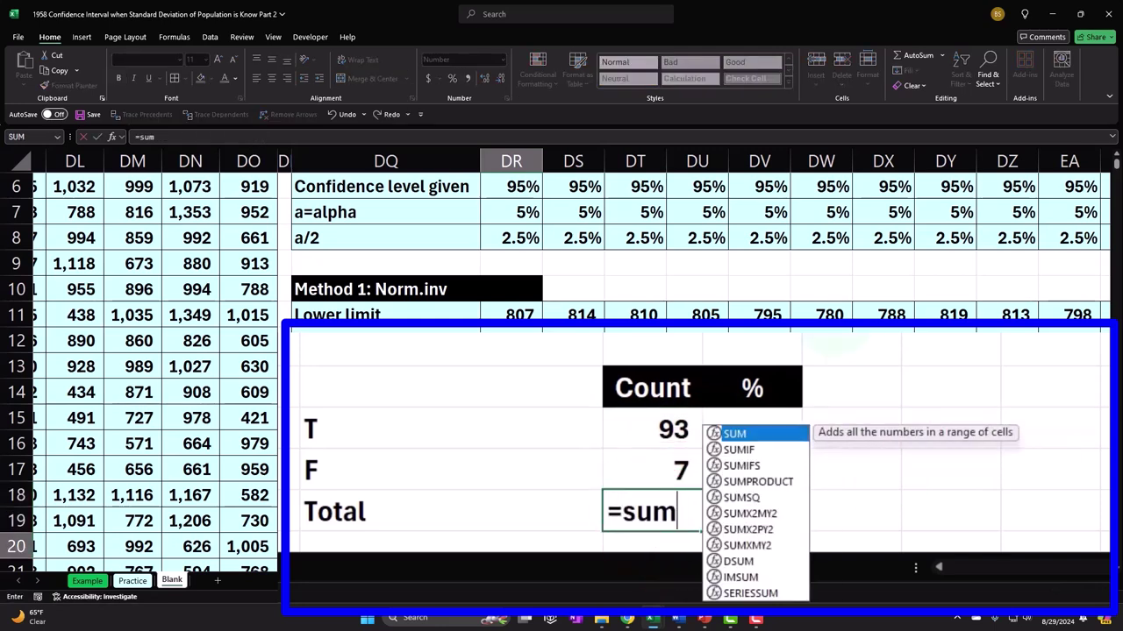
{"action": "key", "text": "Tab"}
{"action": "key", "text": "Return"}
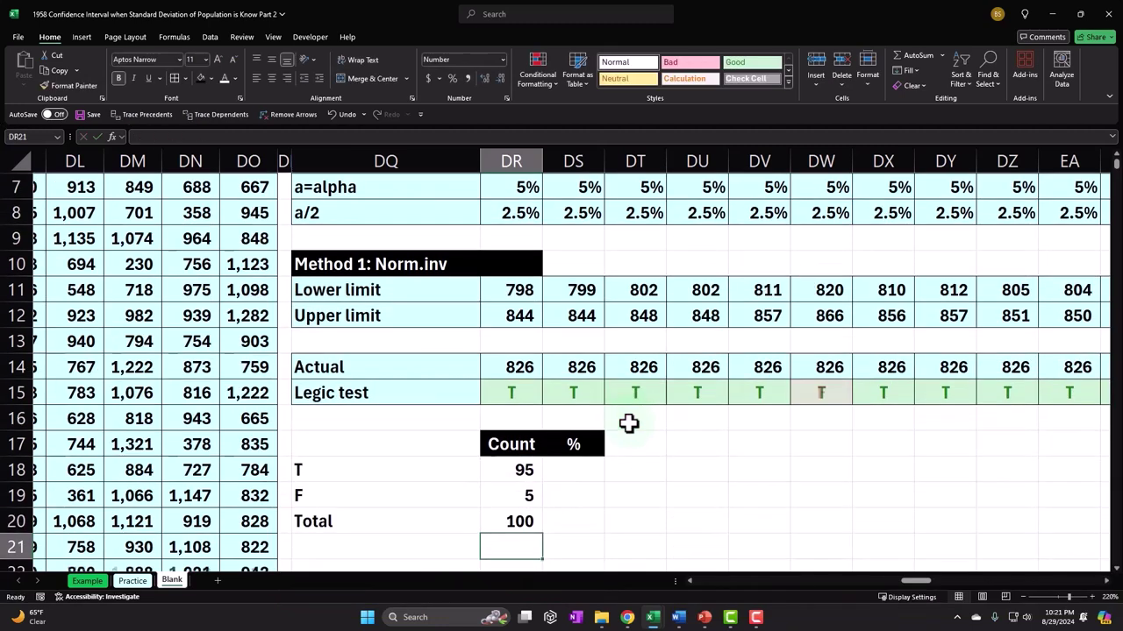
Step: Enter =DR18/DR20 for the T share, formatted as a percentage with two decimals
{"action": "key", "text": "Right"}
{"action": "key", "text": "Up"}
{"action": "key", "text": "Up"}
{"action": "key", "text": "Up"}
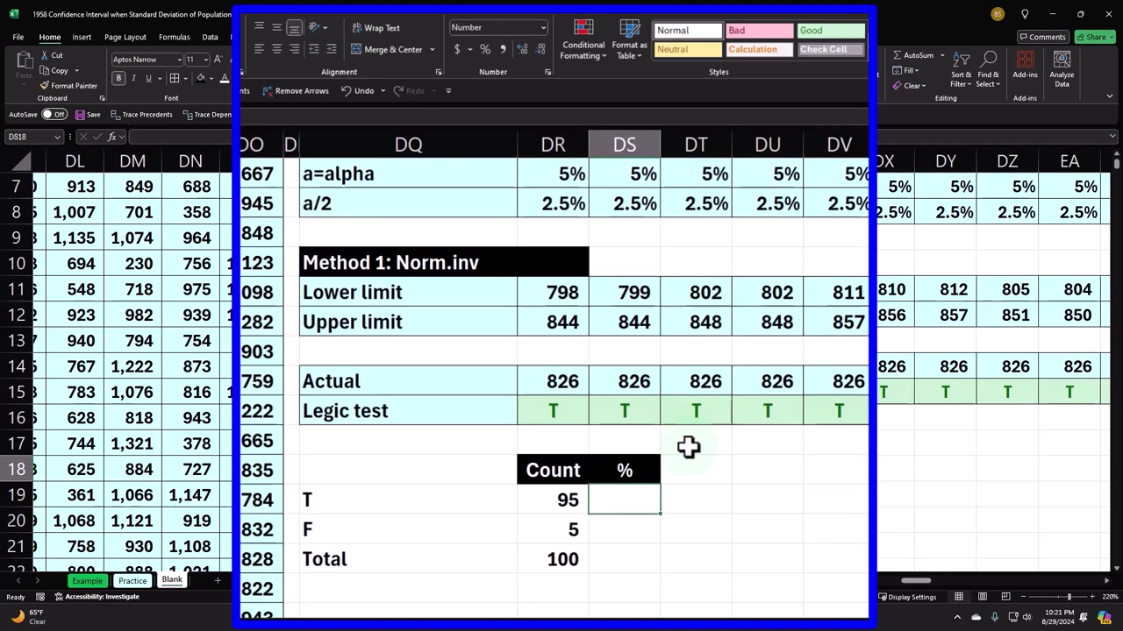
{"action": "type", "text": "="}
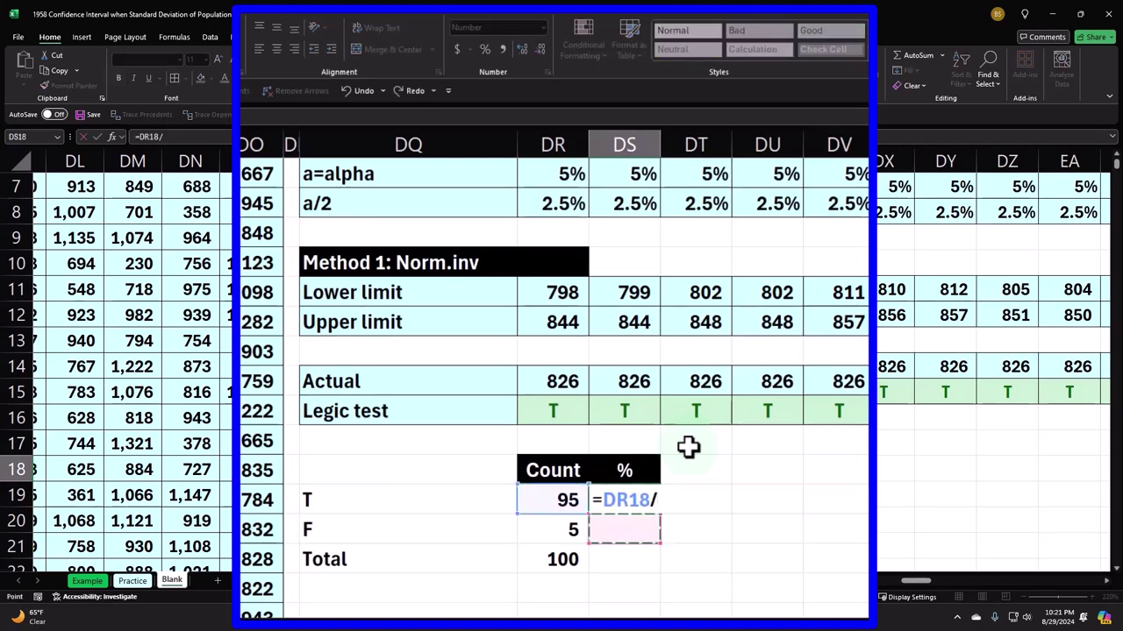
{"action": "key", "text": "Down"}
{"action": "key", "text": "Down"}
{"action": "key", "text": "Left"}
{"action": "key", "text": "Return"}
{"action": "key", "text": "Up"}
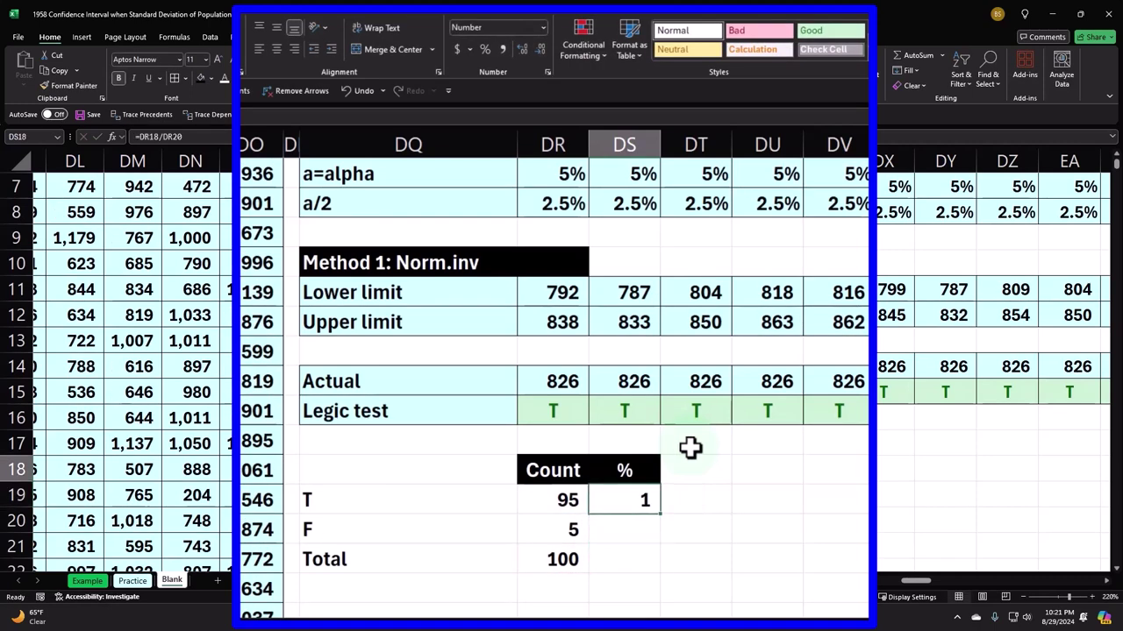
{"action": "left_click", "coordinate": [485, 48]}
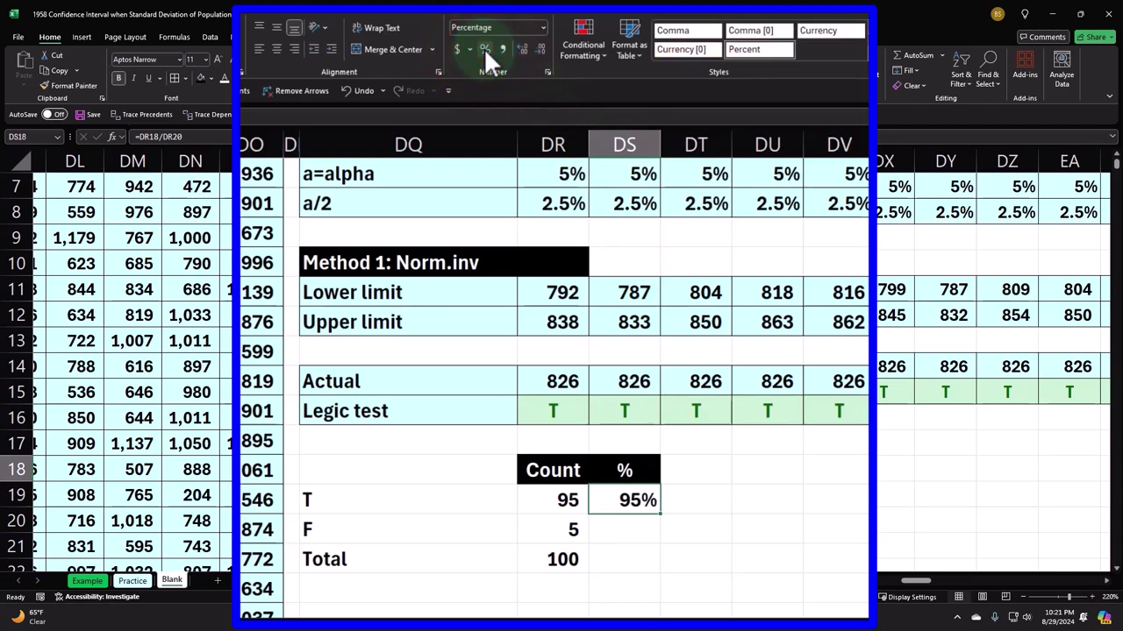
{"action": "left_click", "coordinate": [524, 51]}
{"action": "left_click", "coordinate": [524, 51]}
Step: Enter =DR19/DR20 for the F share, formatted as a percentage with two decimals
{"action": "left_click", "coordinate": [623, 527]}
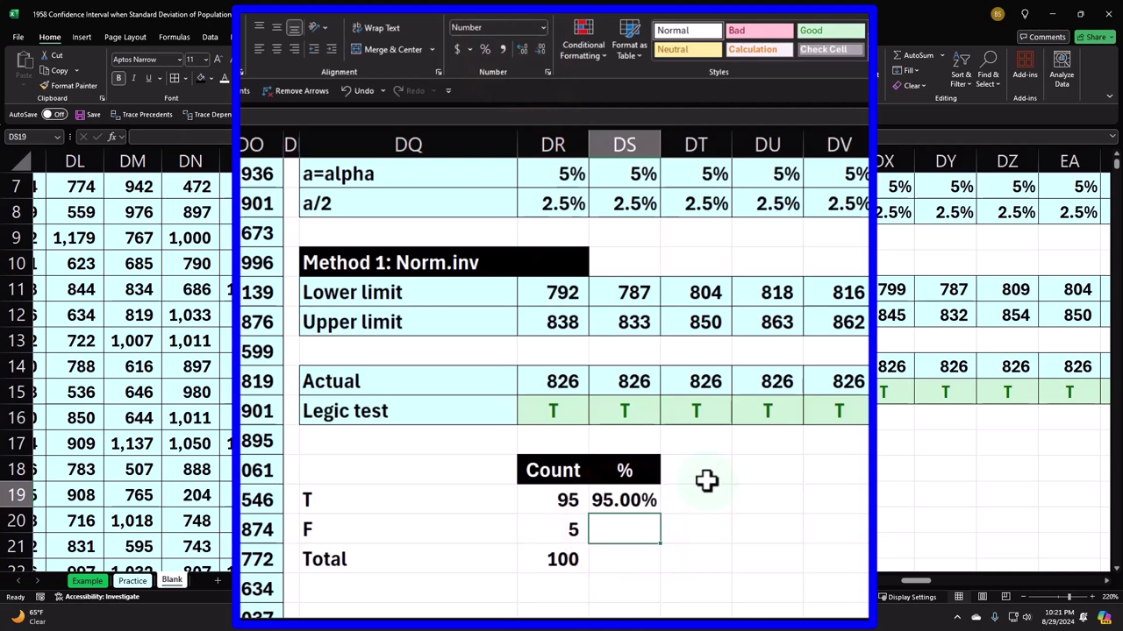
{"action": "type", "text": "=DR19"}
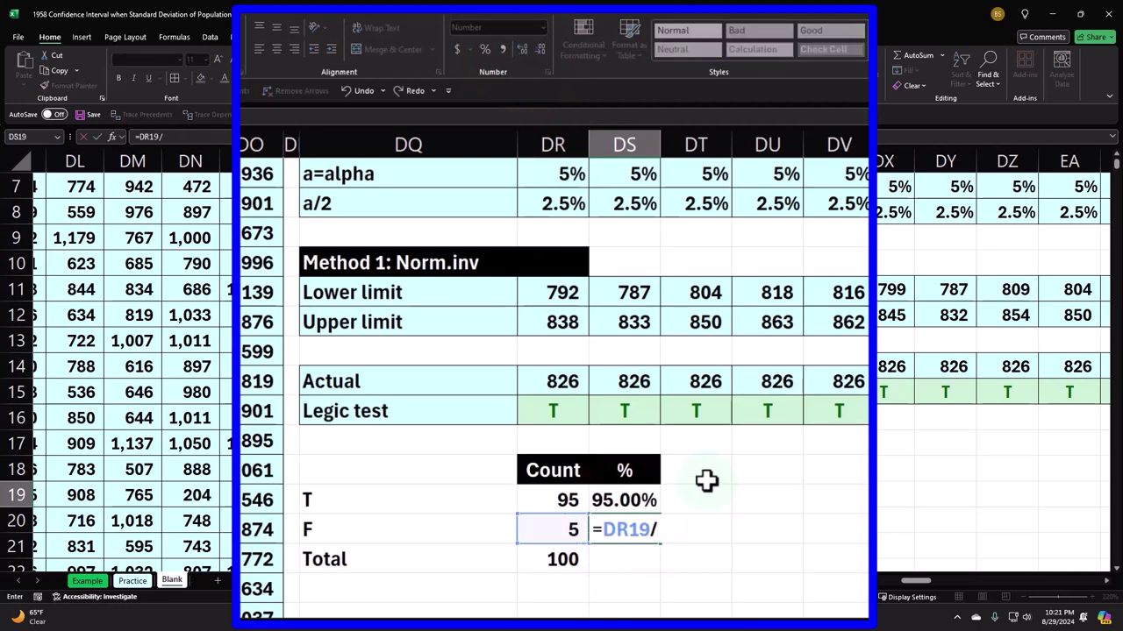
{"action": "type", "text": "/"}
{"action": "key", "text": "Down"}
{"action": "key", "text": "Left"}
{"action": "key", "text": "ctrl+Return"}
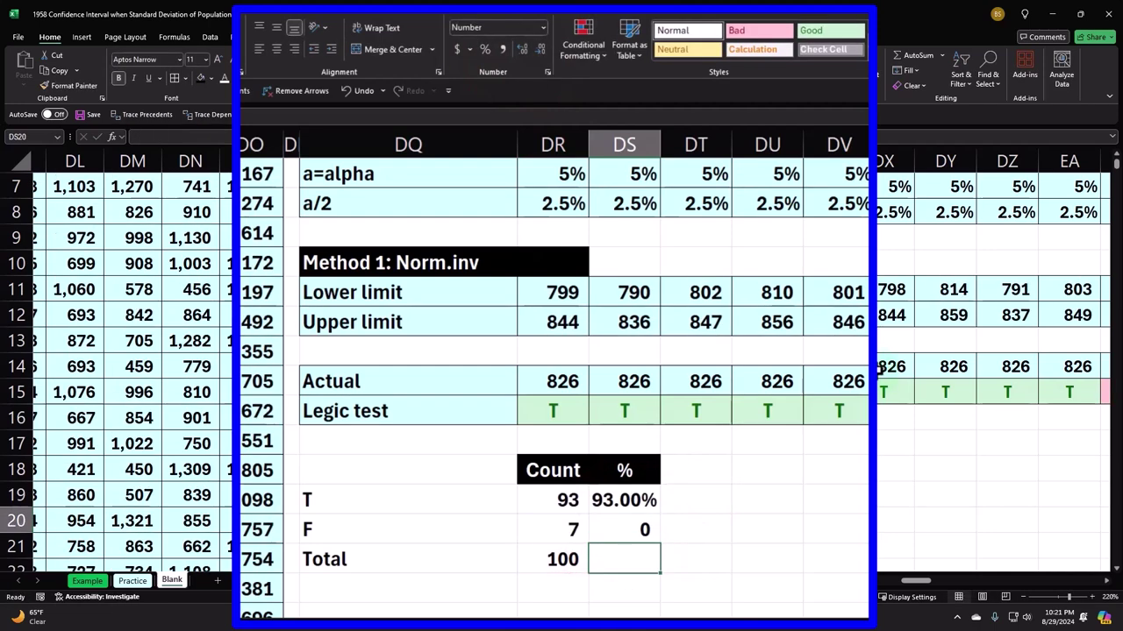
{"action": "left_click", "coordinate": [485, 49]}
{"action": "left_click", "coordinate": [519, 47]}
{"action": "left_click", "coordinate": [519, 47]}
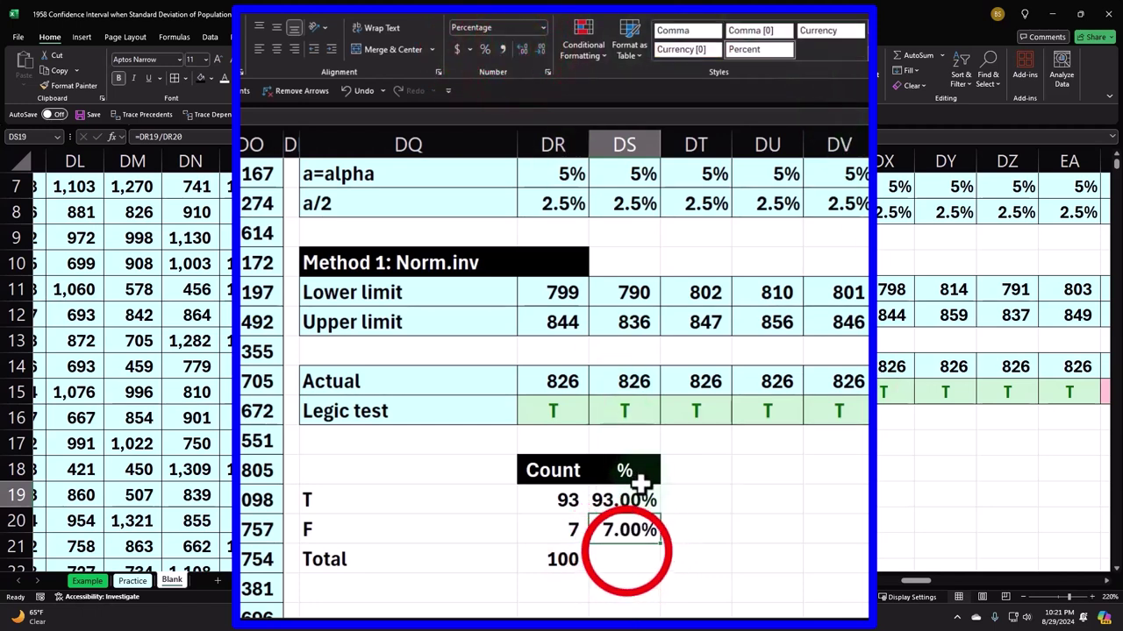
Step: Total the two shares with =SUM(DS18:DS19) shown as a percentage
{"action": "left_click", "coordinate": [627, 556]}
{"action": "type", "text": "=sum("}
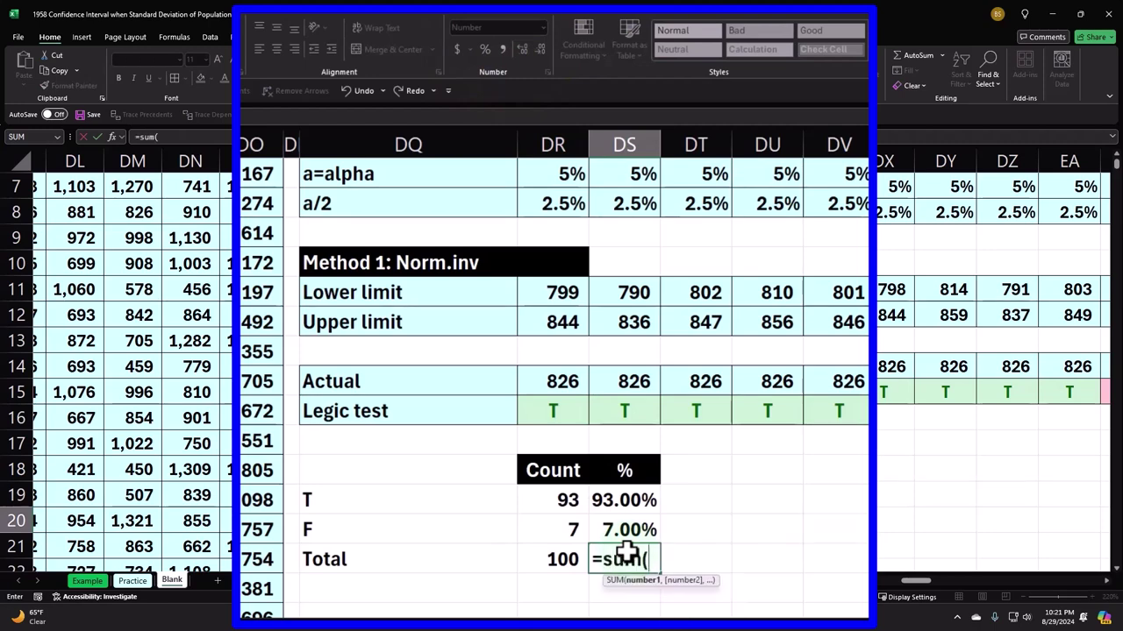
{"action": "key", "text": "Up"}
{"action": "key", "text": "shift+Up"}
{"action": "key", "text": "ctrl+Return"}
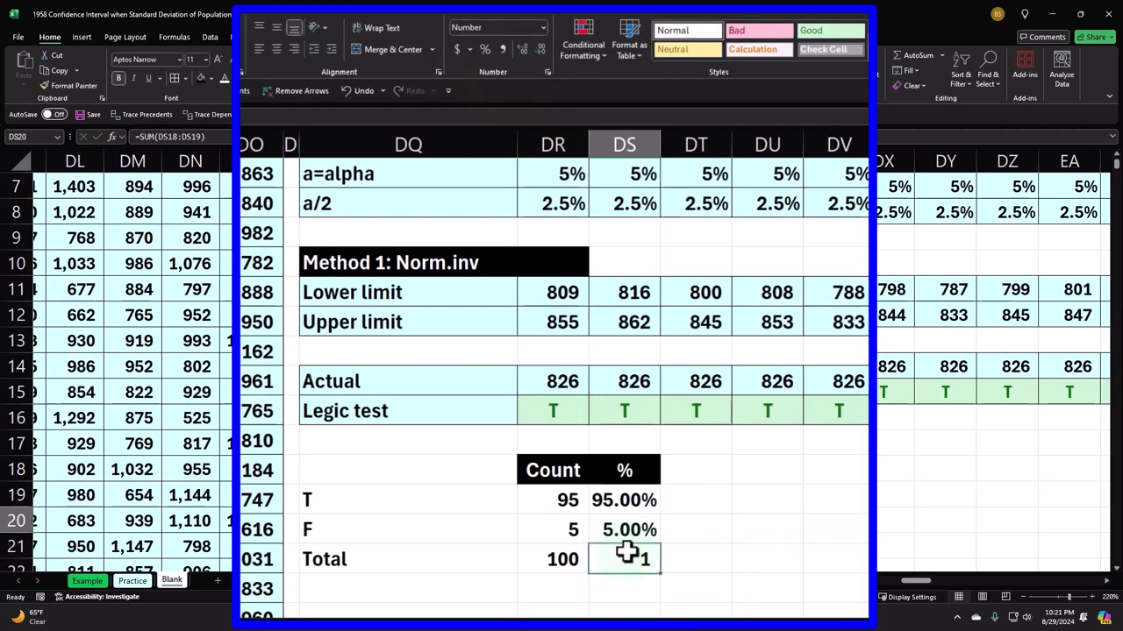
{"action": "left_click", "coordinate": [484, 49]}
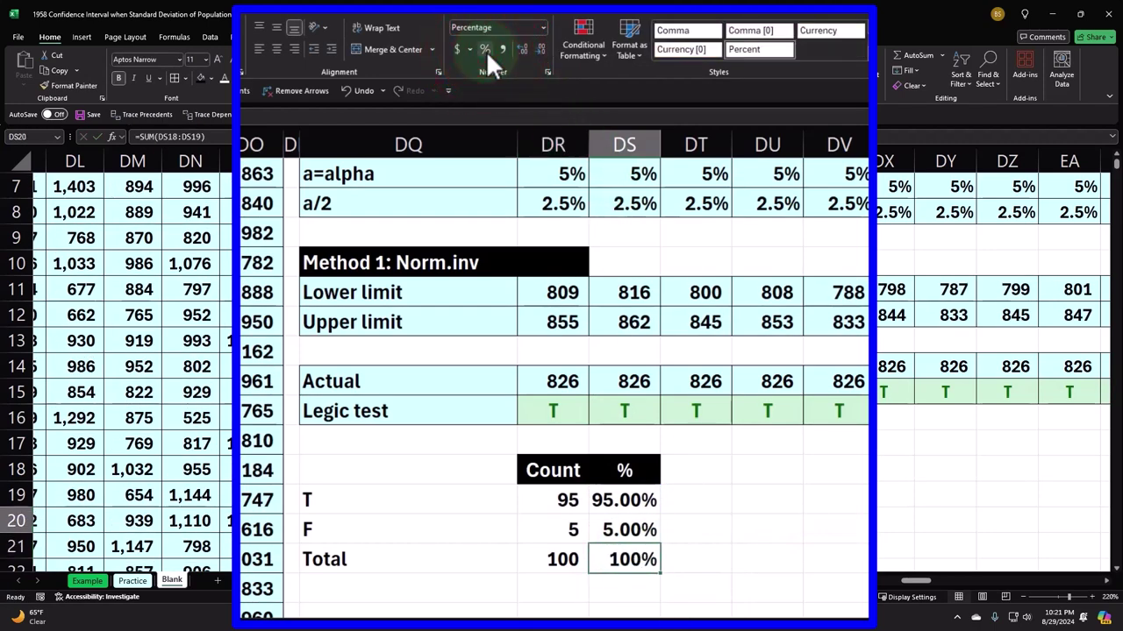
Step: Recalculate the random samples several times, then select the T/F/Total summary table
{"action": "double_click", "coordinate": [630, 505]}
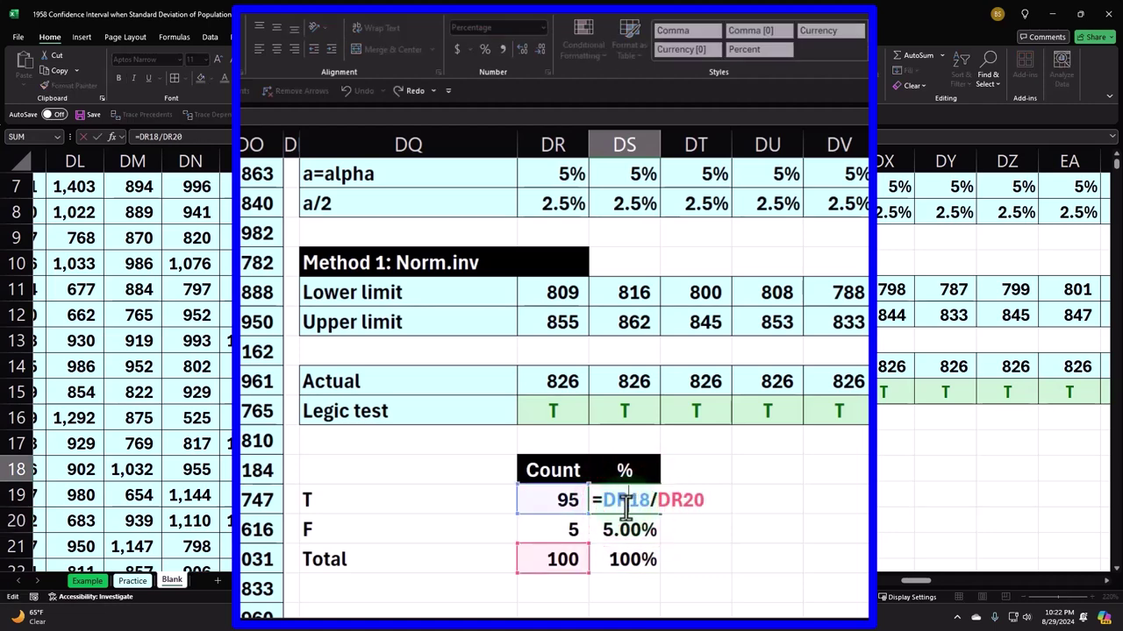
{"action": "key", "text": "ctrl+Return"}
{"action": "double_click", "coordinate": [625, 505]}
{"action": "key", "text": "ctrl+Return"}
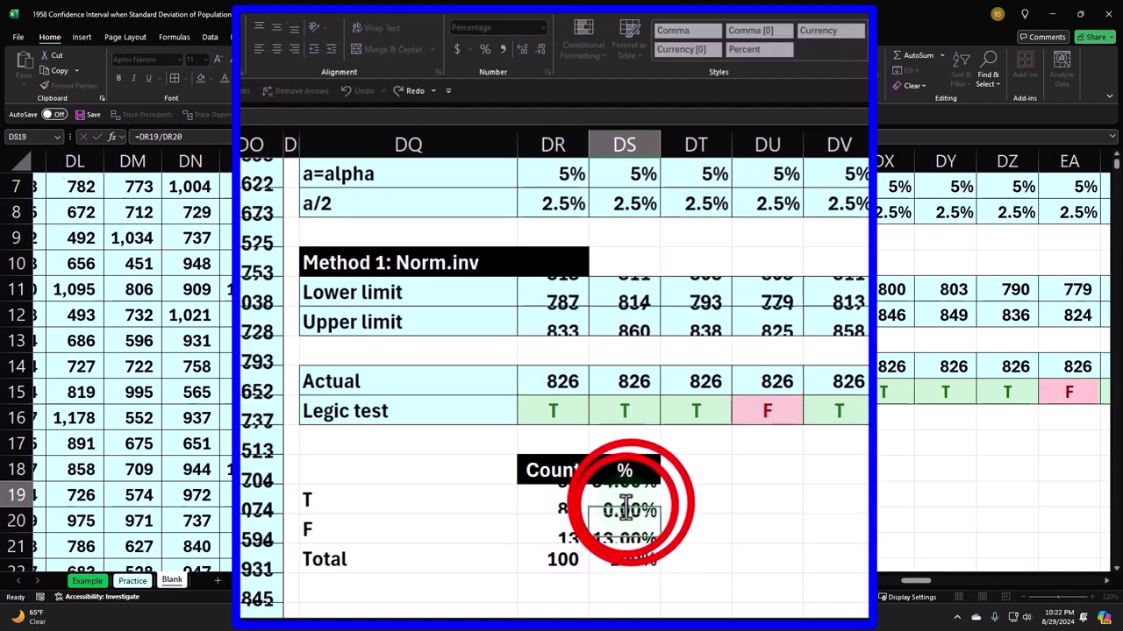
{"action": "left_click", "coordinate": [631, 502]}
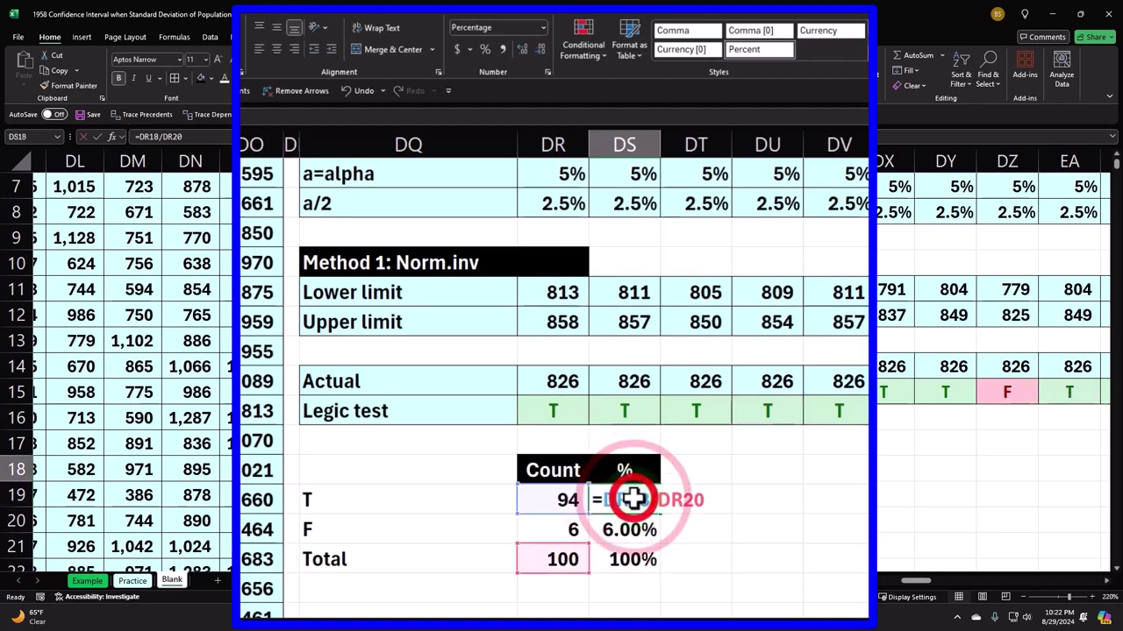
{"action": "left_click", "coordinate": [638, 529]}
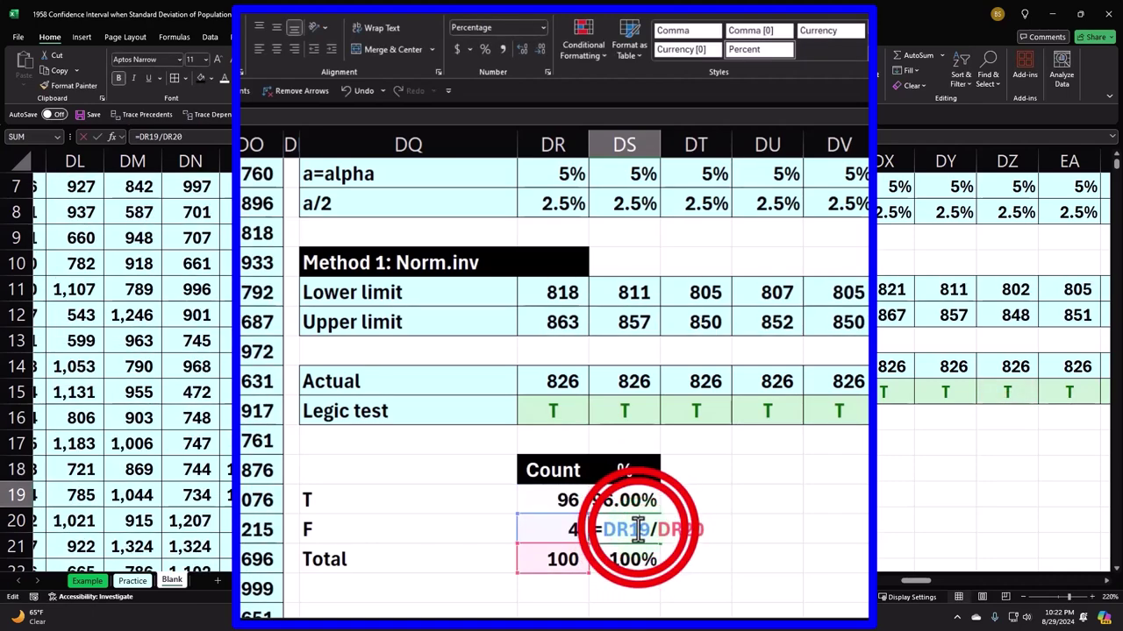
{"action": "key", "text": "ctrl+Return"}
{"action": "double_click", "coordinate": [638, 529]}
{"action": "key", "text": "ctrl+Return"}
{"action": "double_click", "coordinate": [638, 529]}
{"action": "key", "text": "ctrl+Return"}
{"action": "double_click", "coordinate": [639, 529]}
{"action": "key", "text": "ctrl+Return"}
{"action": "double_click", "coordinate": [639, 529]}
{"action": "key", "text": "ctrl+Return"}
{"action": "double_click", "coordinate": [639, 528]}
{"action": "key", "text": "Return"}
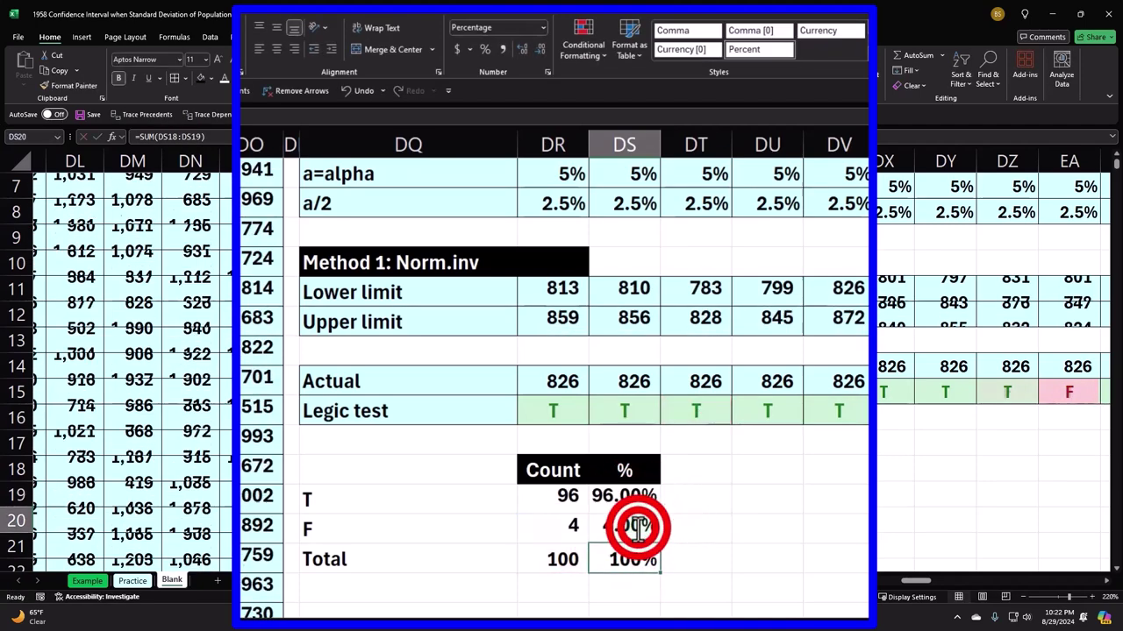
{"action": "double_click", "coordinate": [638, 528]}
{"action": "key", "text": "Return"}
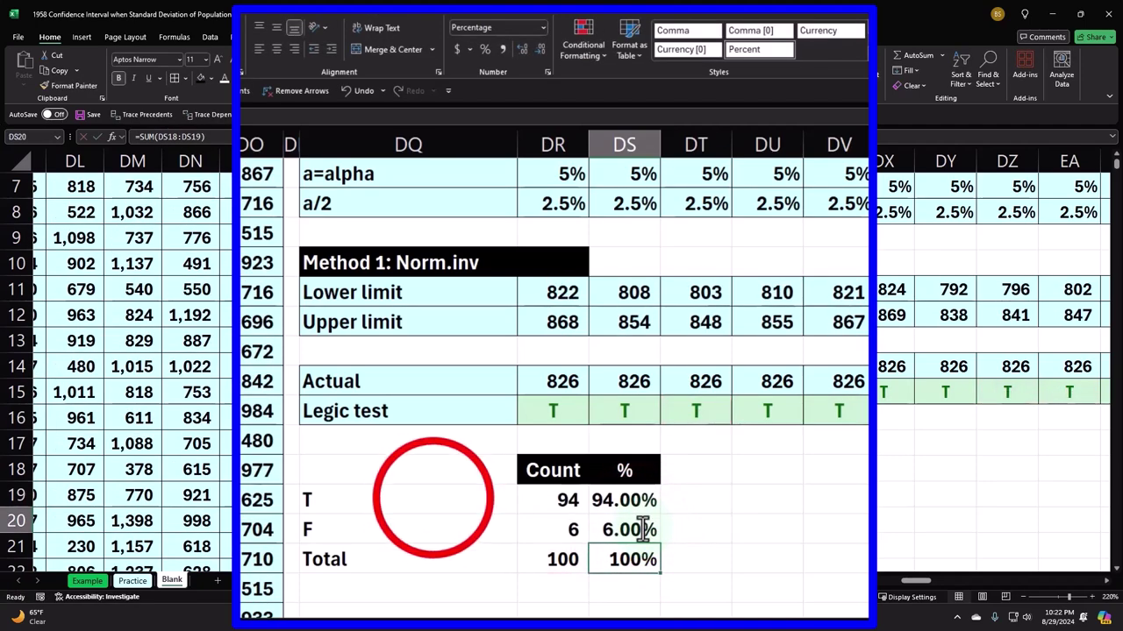
{"action": "left_click_drag", "start_coordinate": [482, 508], "coordinate": [605, 568]}
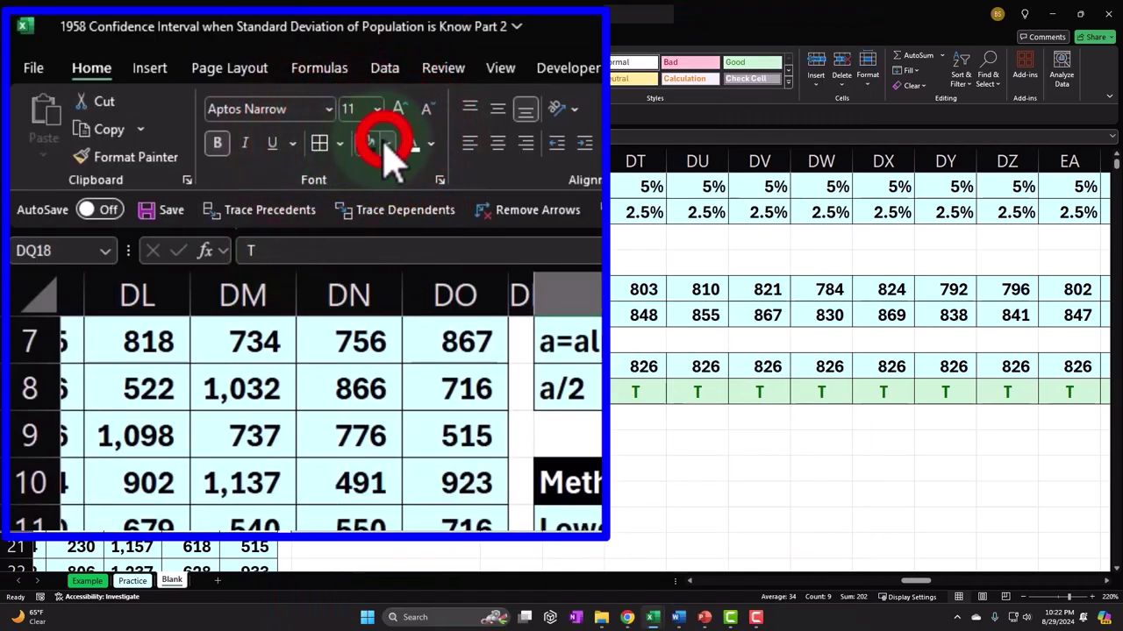
Step: Fill DQ18:DS20 with the recent light blue swatch and deselect it
{"action": "left_click", "coordinate": [386, 146]}
{"action": "left_click", "coordinate": [365, 407]}
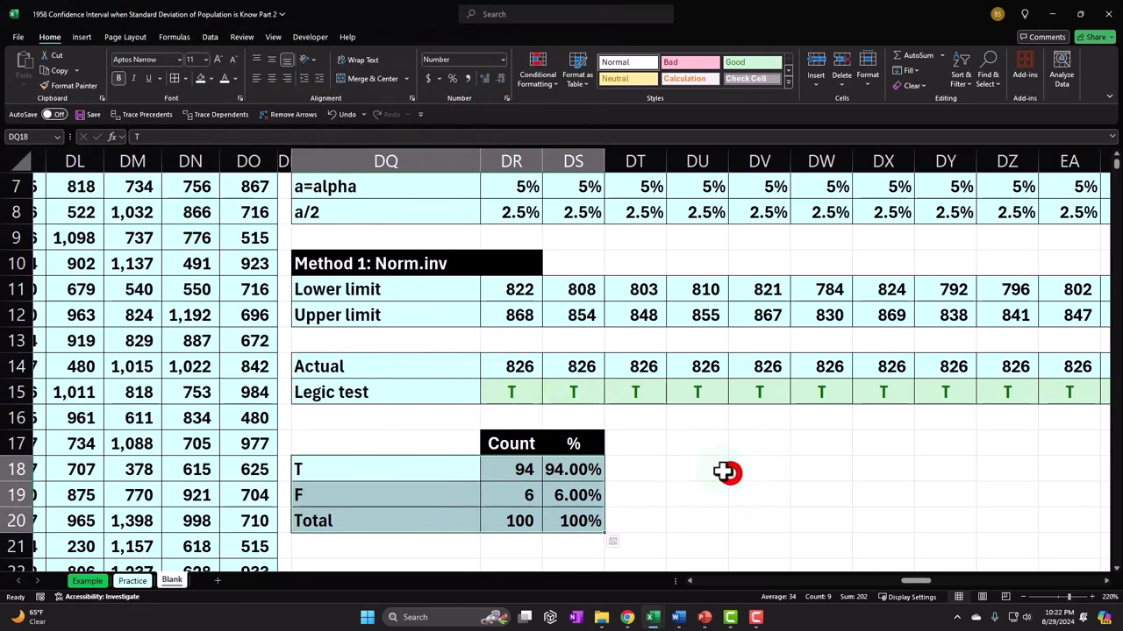
{"action": "left_click", "coordinate": [730, 472]}
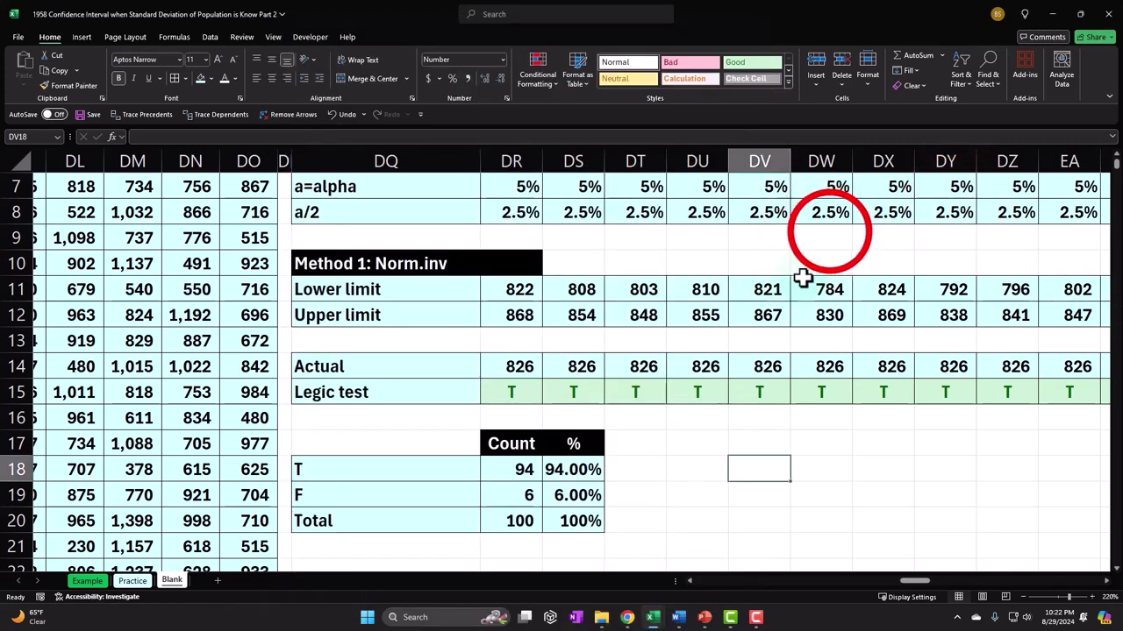
Step: Jump along the STDs row past sample 100 and make empty column HN narrow
{"action": "scroll", "coordinate": [827, 228], "scroll_direction": "up", "scroll_amount": 2}
{"action": "left_click", "coordinate": [829, 231]}
{"action": "key", "text": "Right"}
{"action": "key", "text": "Right"}
{"action": "key", "text": "Right"}
{"action": "key", "text": "Right"}
{"action": "key", "text": "Right"}
{"action": "key", "text": "Right"}
{"action": "key", "text": "Right"}
{"action": "key", "text": "Right"}
{"action": "key", "text": "Right"}
{"action": "key", "text": "Right"}
{"action": "key", "text": "Right"}
{"action": "key", "text": "Right"}
{"action": "key", "text": "Right"}
{"action": "key", "text": "Right"}
{"action": "key", "text": "Right"}
{"action": "key", "text": "Right"}
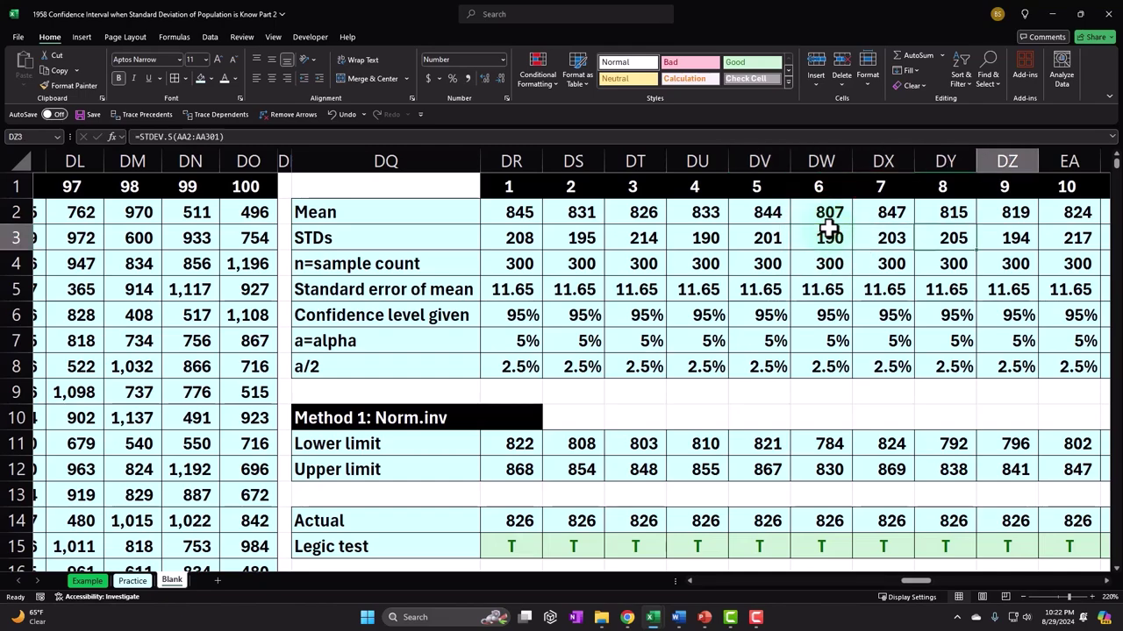
{"action": "key", "text": "Right"}
{"action": "key", "text": "Right"}
{"action": "key", "text": "Right"}
{"action": "key", "text": "Right"}
{"action": "key", "text": "Right"}
{"action": "key", "text": "Right"}
{"action": "key", "text": "Right"}
{"action": "key", "text": "Right"}
{"action": "key", "text": "Right"}
{"action": "key", "text": "Right"}
{"action": "key", "text": "Right"}
{"action": "key", "text": "Right"}
{"action": "key", "text": "Right"}
{"action": "key", "text": "Right"}
{"action": "key", "text": "Right"}
{"action": "key", "text": "Right"}
{"action": "key", "text": "Right"}
{"action": "key", "text": "Right"}
{"action": "key", "text": "Right"}
{"action": "key", "text": "Right"}
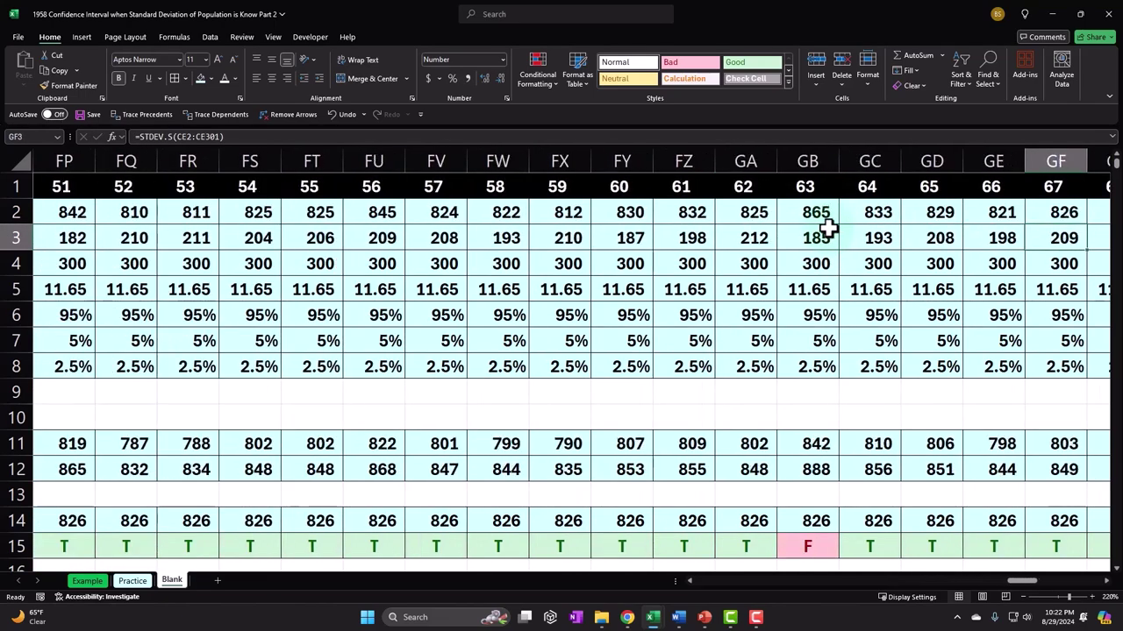
{"action": "key", "text": "Right"}
{"action": "key", "text": "Right"}
{"action": "key", "text": "Right"}
{"action": "key", "text": "Right"}
{"action": "key", "text": "Right"}
{"action": "key", "text": "Right"}
{"action": "key", "text": "Right"}
{"action": "key", "text": "Right"}
{"action": "key", "text": "Right"}
{"action": "key", "text": "Right"}
{"action": "key", "text": "Right"}
{"action": "key", "text": "Right"}
{"action": "key", "text": "Right"}
{"action": "key", "text": "Right"}
{"action": "key", "text": "Right"}
{"action": "key", "text": "Right"}
{"action": "key", "text": "Right"}
{"action": "key", "text": "Right"}
{"action": "key", "text": "Right"}
{"action": "key", "text": "Right"}
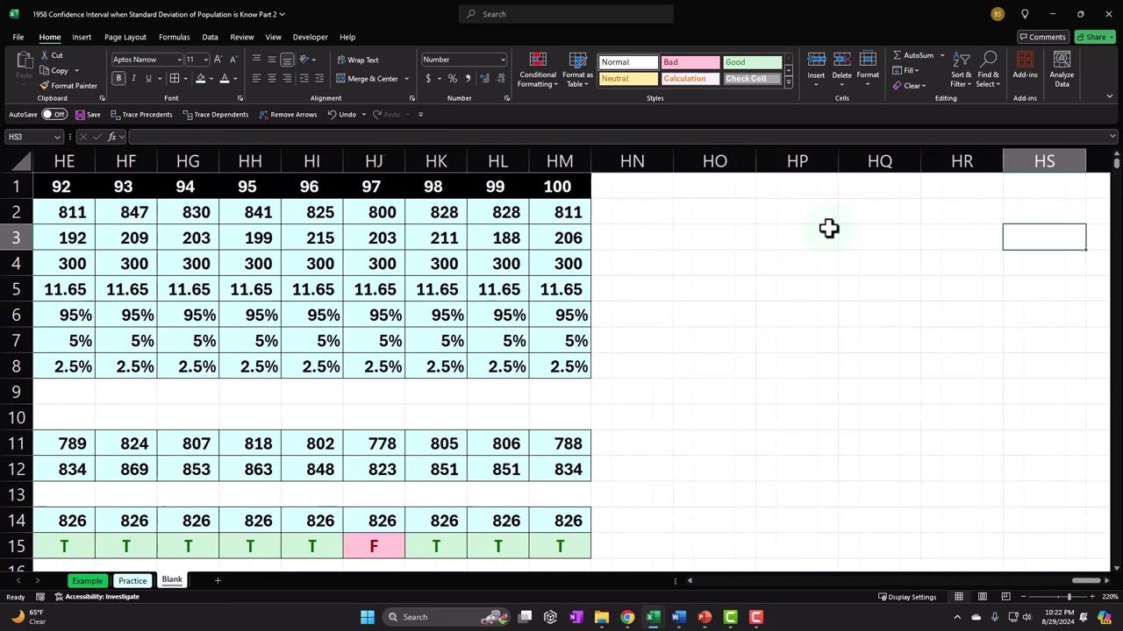
{"action": "left_click_drag", "start_coordinate": [238, 161], "coordinate": [171, 160]}
{"action": "left_click_drag", "start_coordinate": [244, 58], "coordinate": [169, 351]}
Step: Select sample 100's lower limit, upper limit and Actual cells for a fill colour
{"action": "left_click_drag", "start_coordinate": [165, 452], "coordinate": [170, 497], "text": "ctrl"}
{"action": "left_click", "coordinate": [178, 548], "text": "ctrl"}
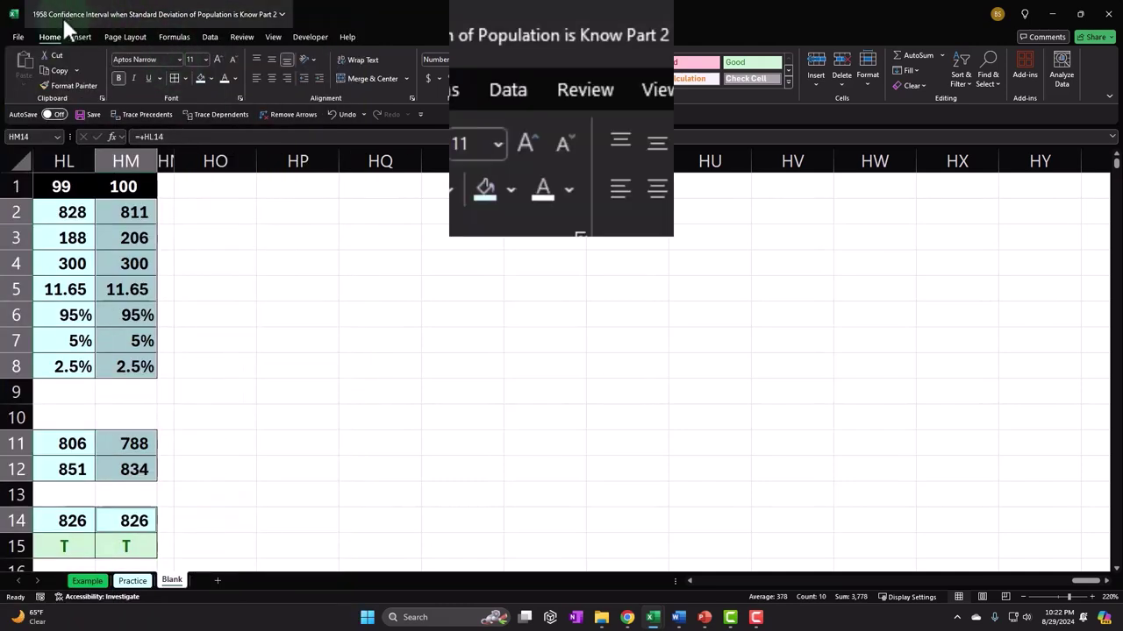
{"action": "left_click", "coordinate": [203, 78]}
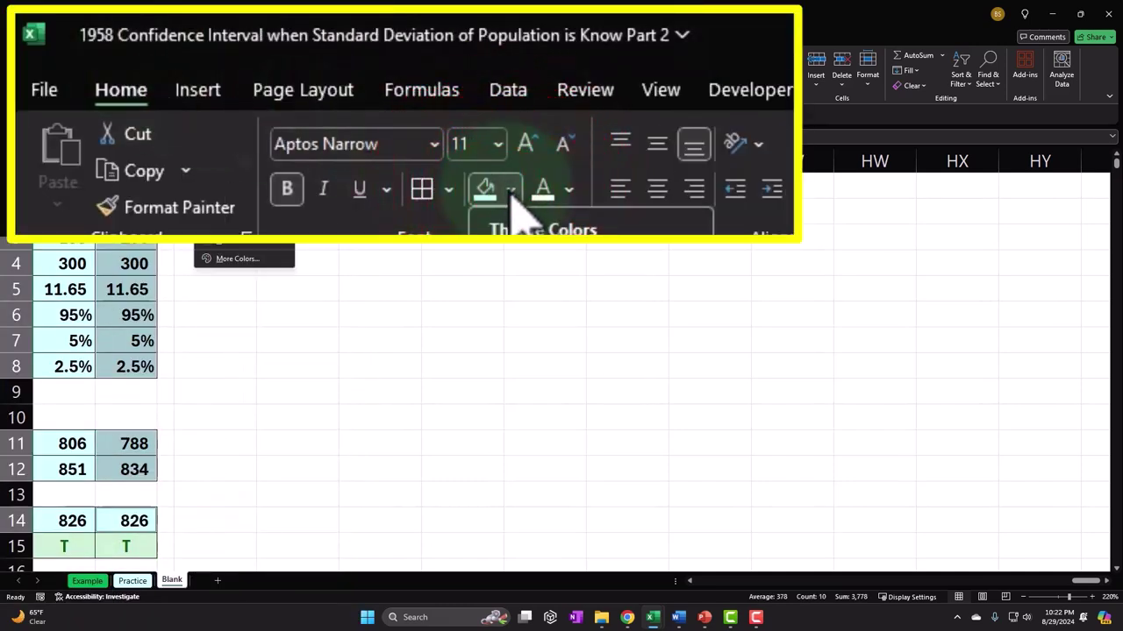
Step: Fill sample 100's cells gold and enter label 'Grpah STD' with value 4 in HO1:HP1
{"action": "left_click", "coordinate": [220, 200]}
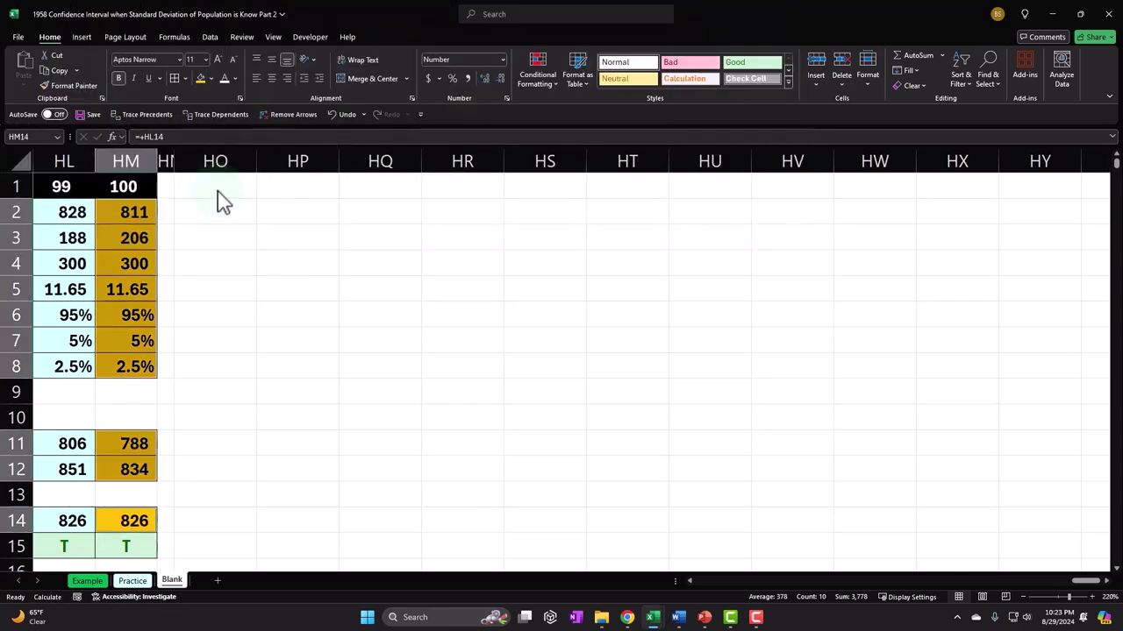
{"action": "left_click", "coordinate": [451, 261]}
{"action": "left_click", "coordinate": [233, 188]}
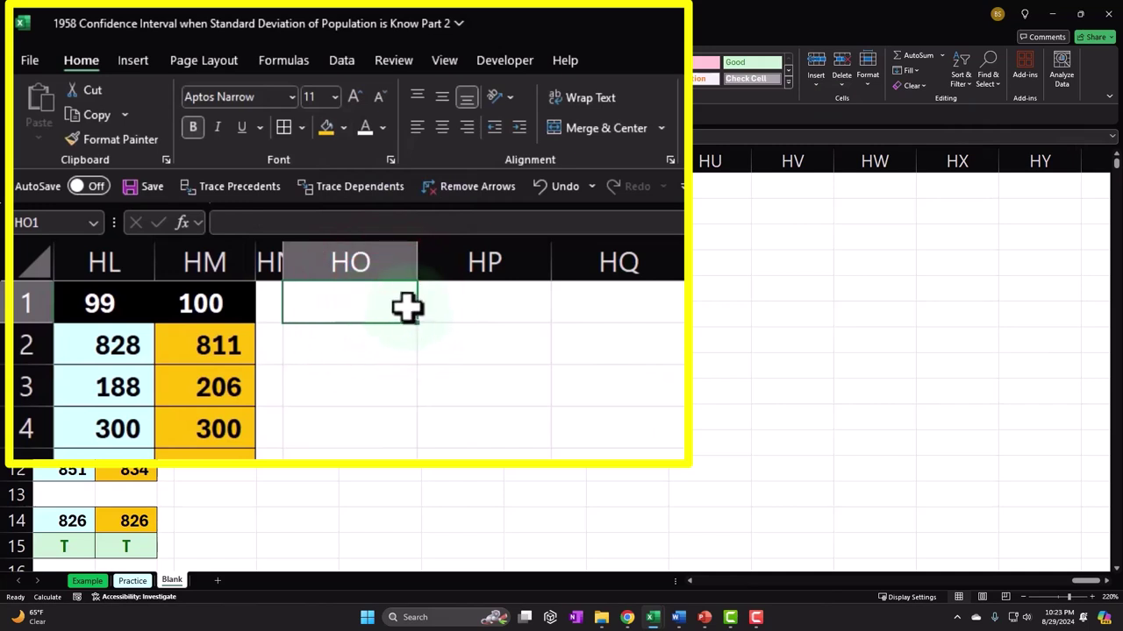
{"action": "type", "text": "Grpah"}
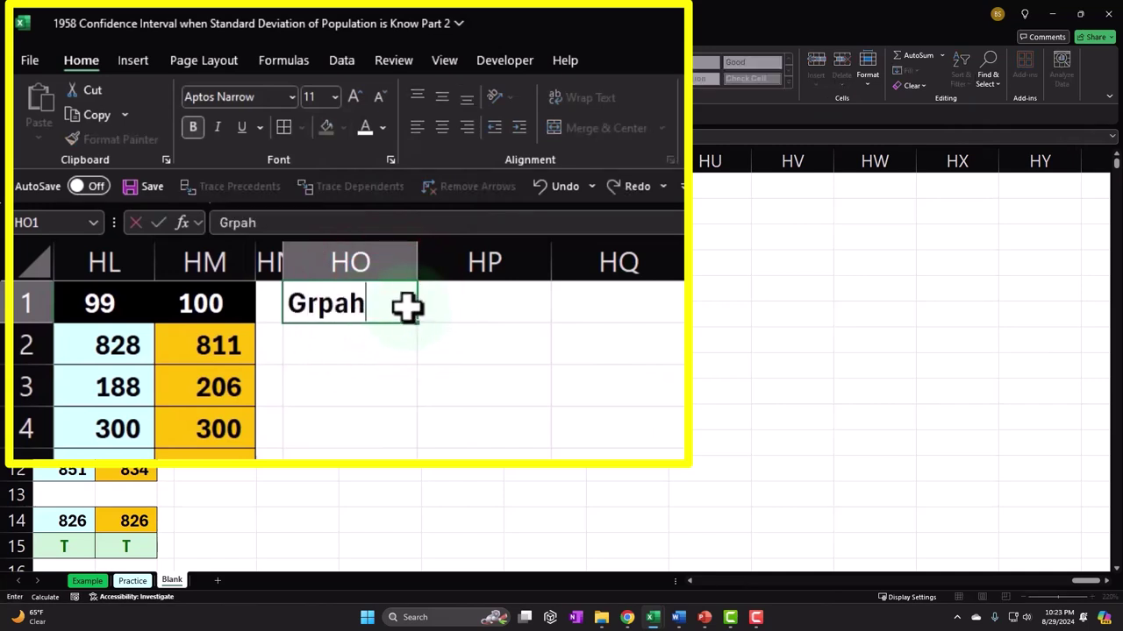
{"action": "type", "text": " STD"}
{"action": "key", "text": "Tab"}
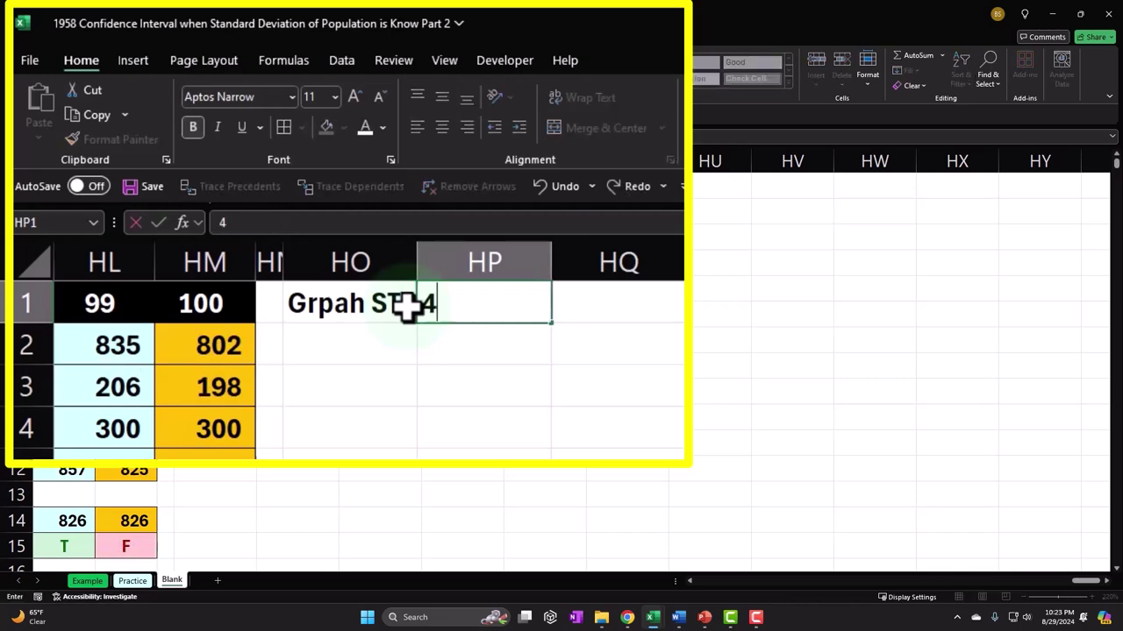
{"action": "type", "text": "4"}
{"action": "key", "text": "Return"}
{"action": "left_click_drag", "start_coordinate": [260, 158], "coordinate": [266, 156]}
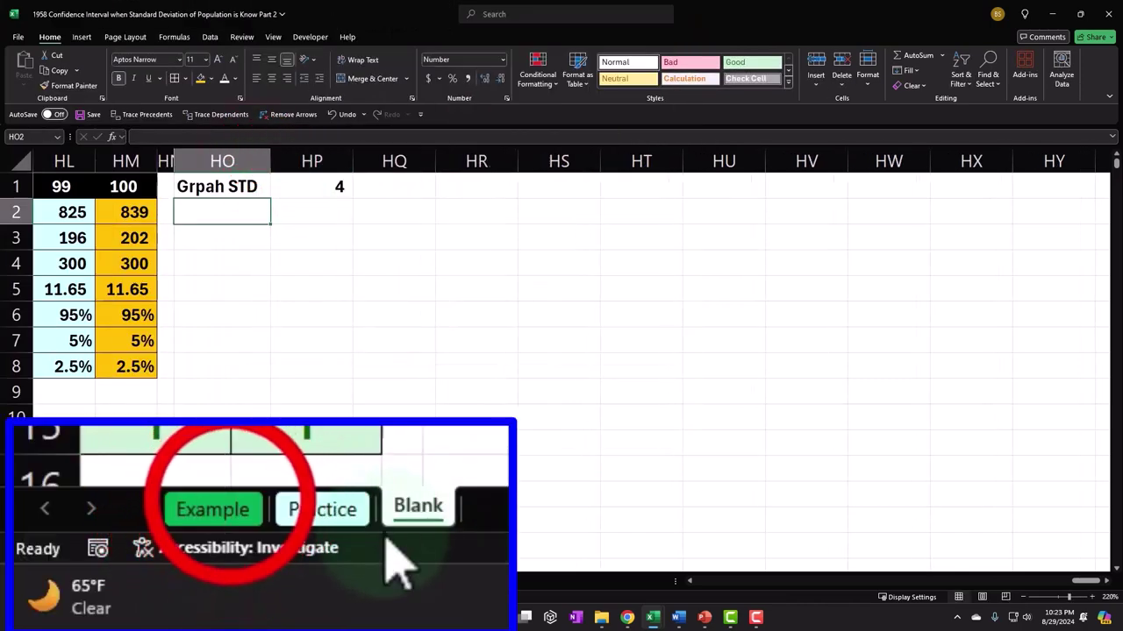
Step: Check the Example sheet, then fill the Grpah STD label and its value black
{"action": "left_click", "coordinate": [224, 509]}
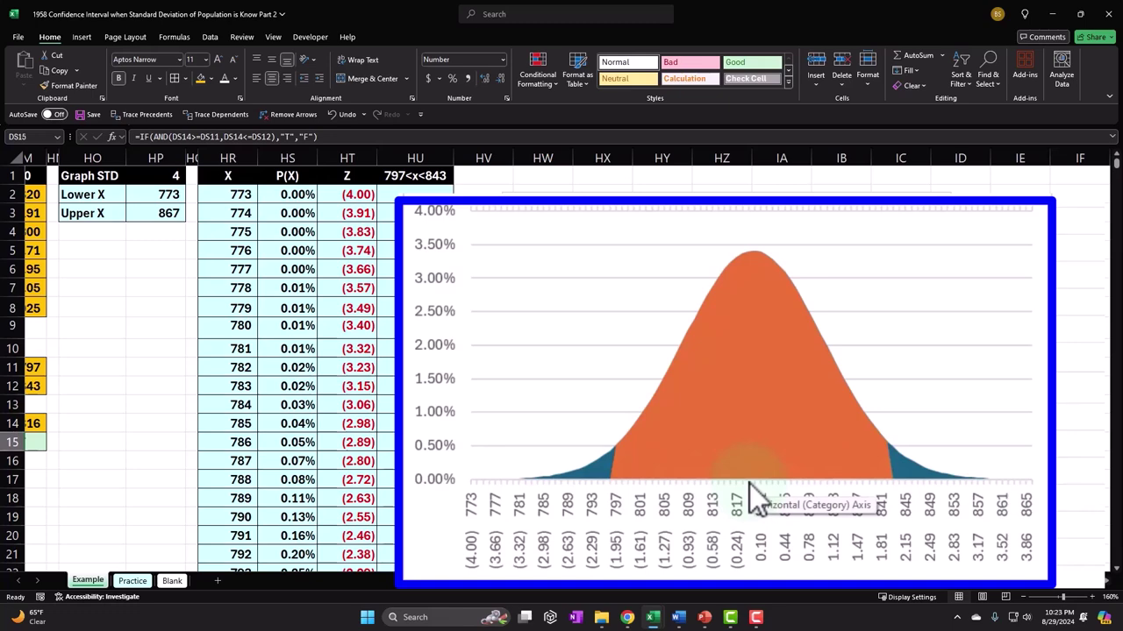
{"action": "left_click", "coordinate": [173, 580]}
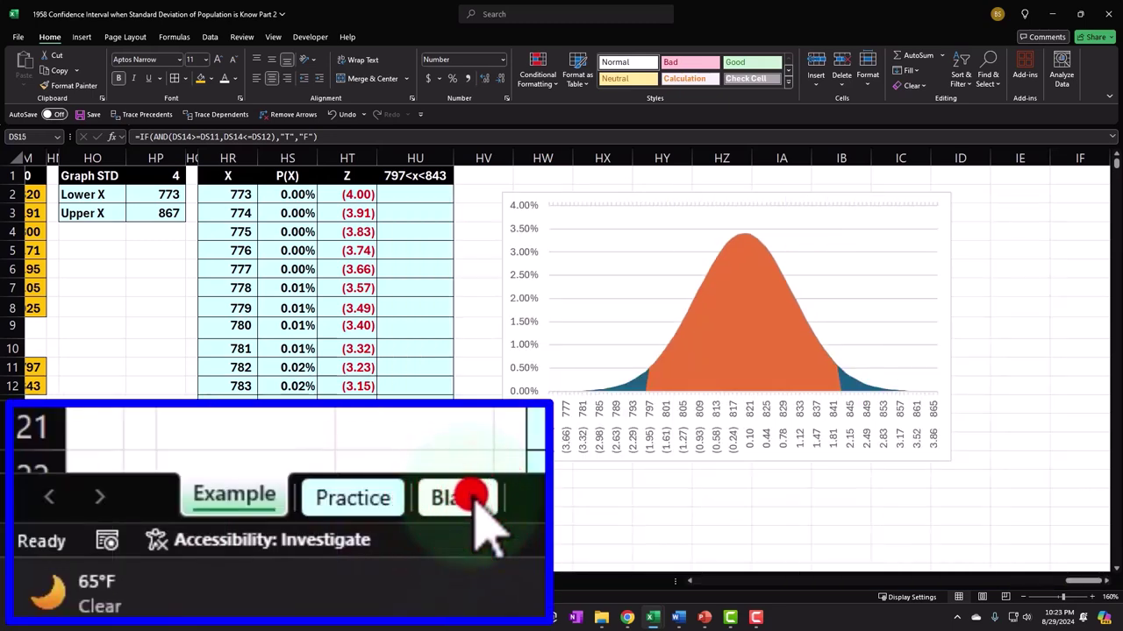
{"action": "left_click", "coordinate": [259, 184]}
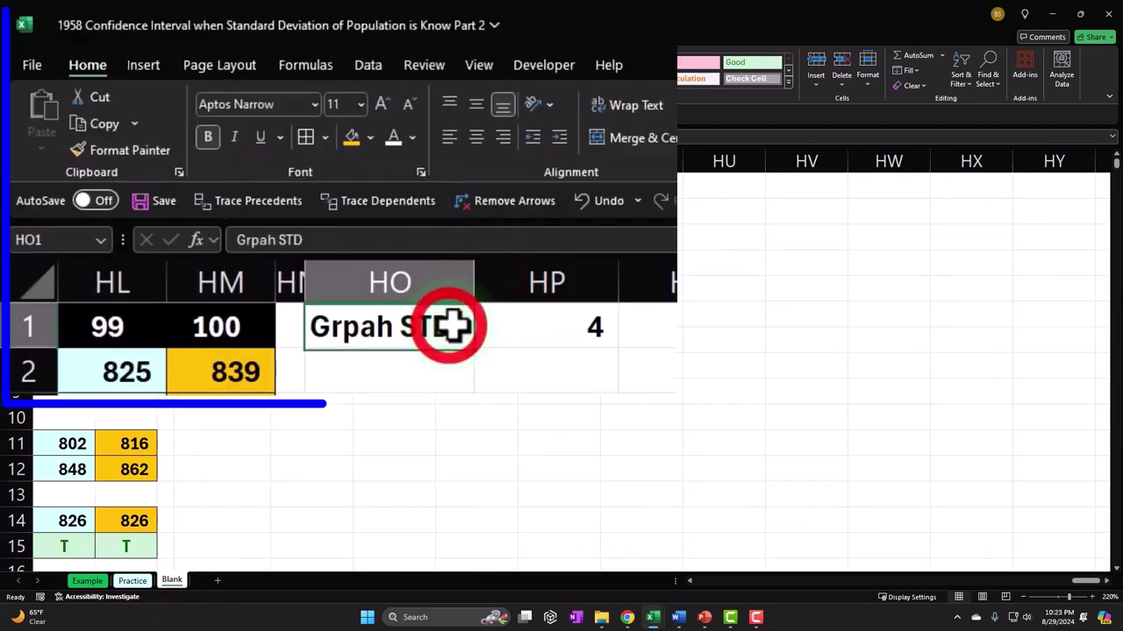
{"action": "left_click_drag", "start_coordinate": [453, 326], "coordinate": [501, 322]}
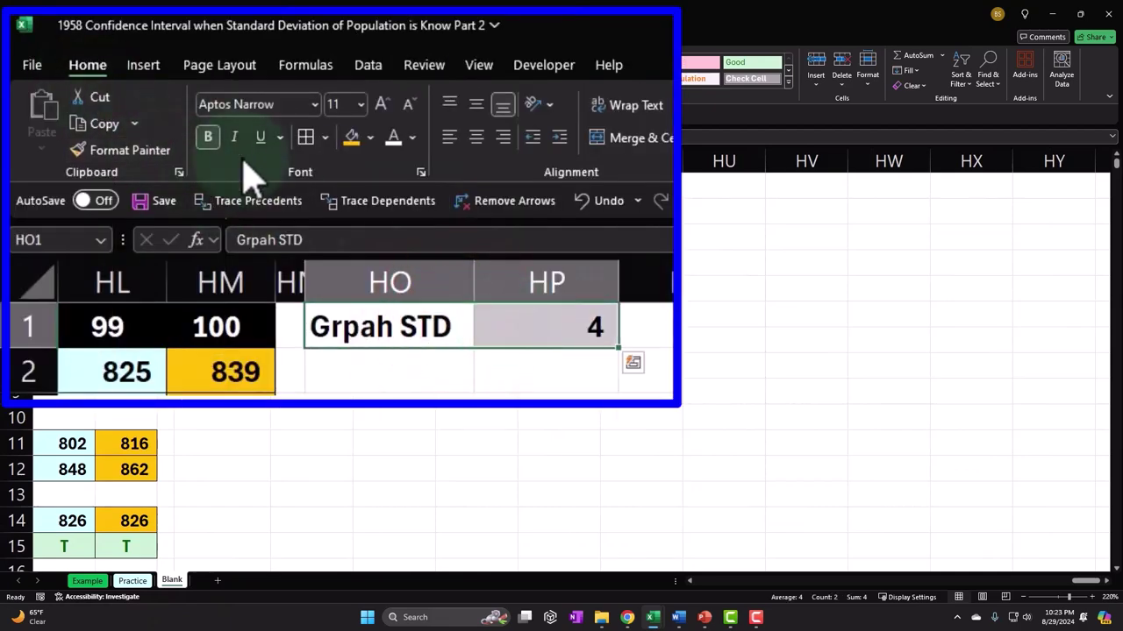
{"action": "left_click", "coordinate": [207, 77]}
{"action": "left_click", "coordinate": [209, 108]}
{"action": "left_click", "coordinate": [227, 212]}
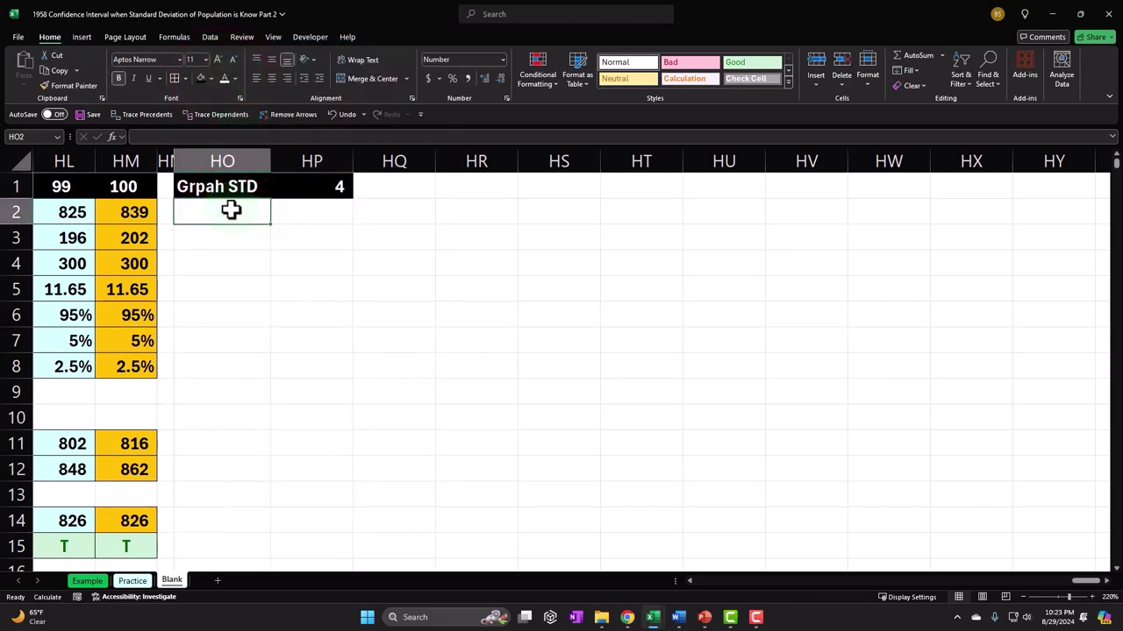
Step: Add label 'Lower x' in HO2 with =HM2-HM5*HP1 in HP2
{"action": "type", "text": "Lower x"}
{"action": "key", "text": "Tab"}
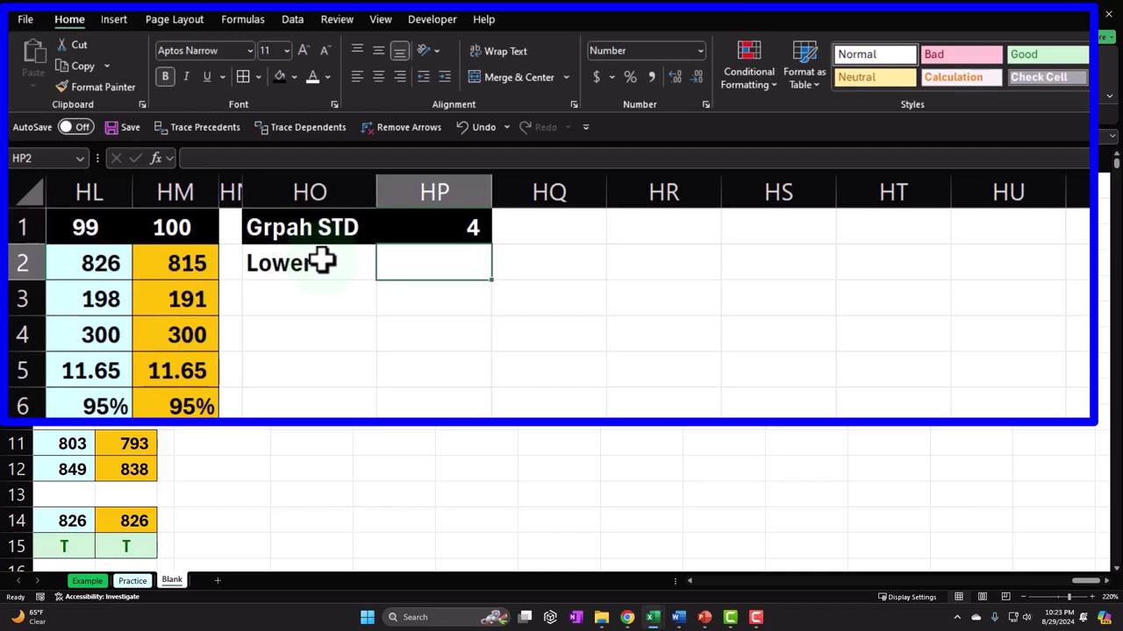
{"action": "type", "text": "="}
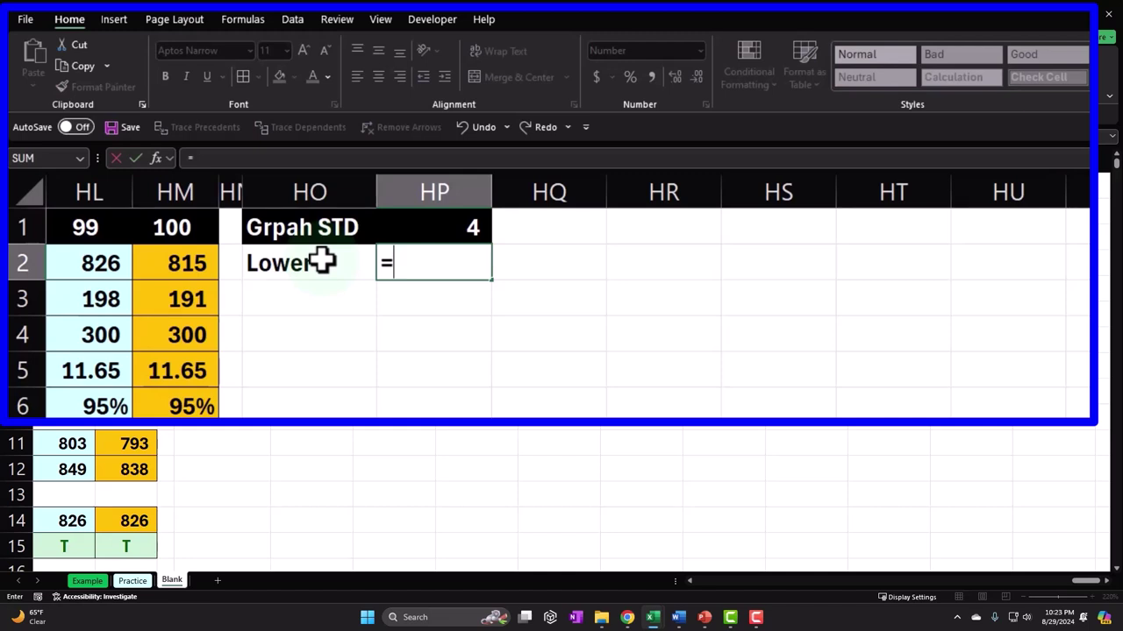
{"action": "key", "text": "Left"}
{"action": "key", "text": "Left"}
{"action": "key", "text": "Left"}
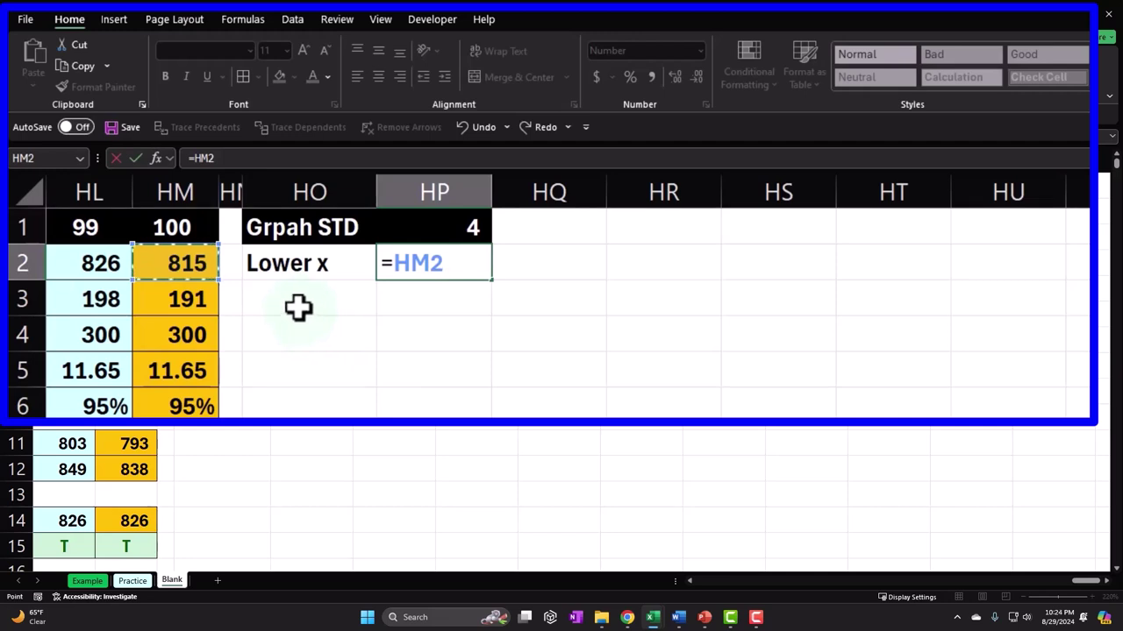
{"action": "type", "text": "-"}
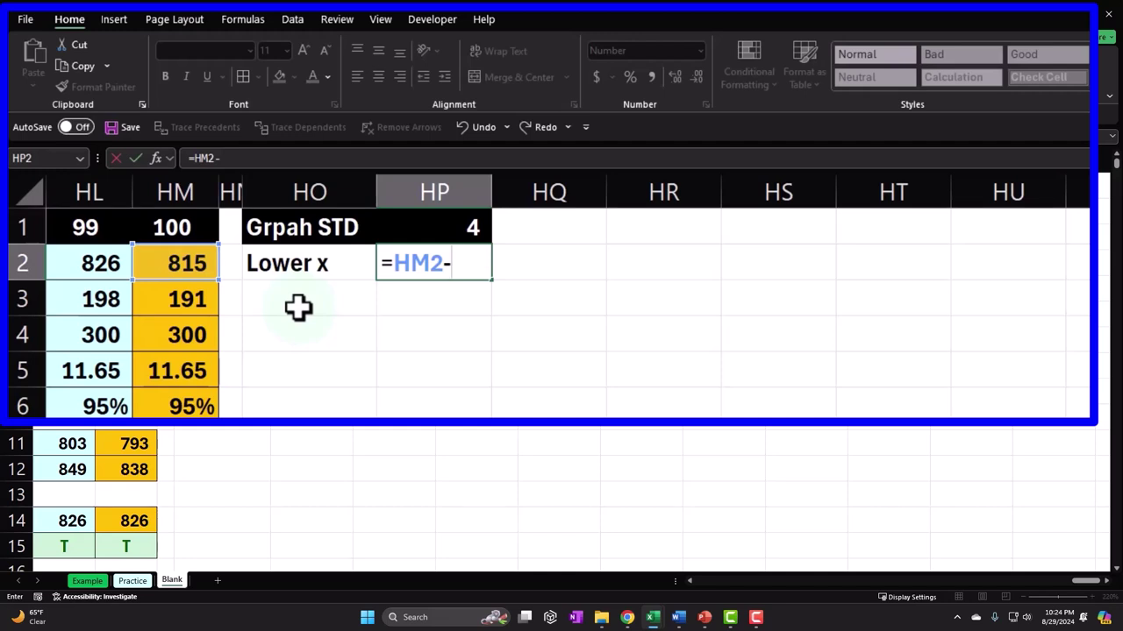
{"action": "left_click", "coordinate": [173, 373]}
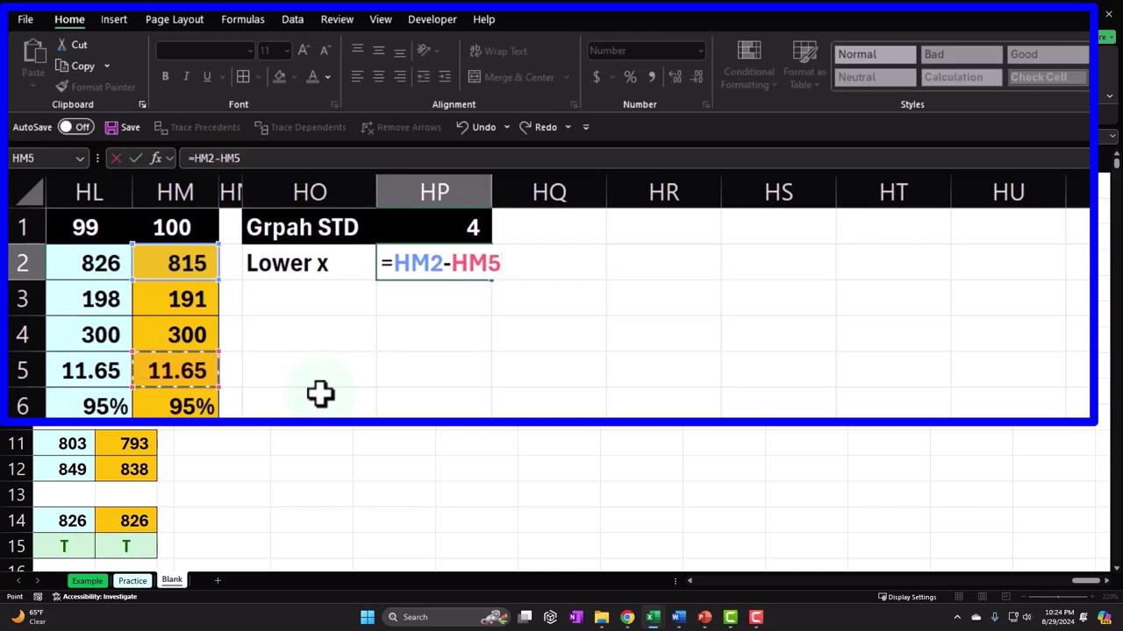
{"action": "type", "text": "*"}
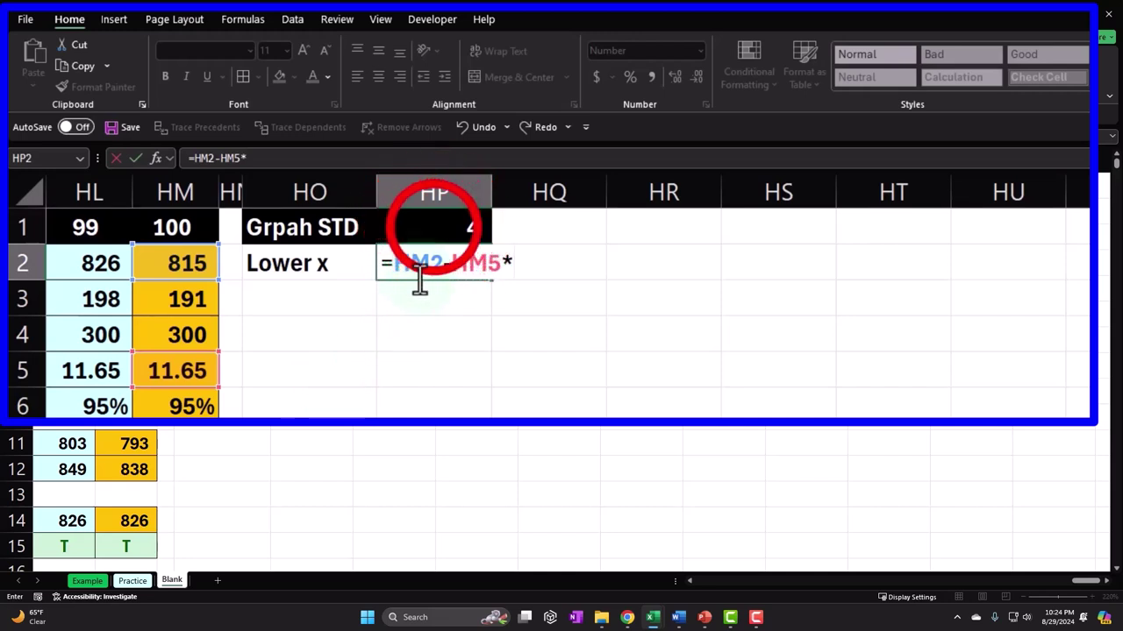
{"action": "left_click", "coordinate": [434, 227]}
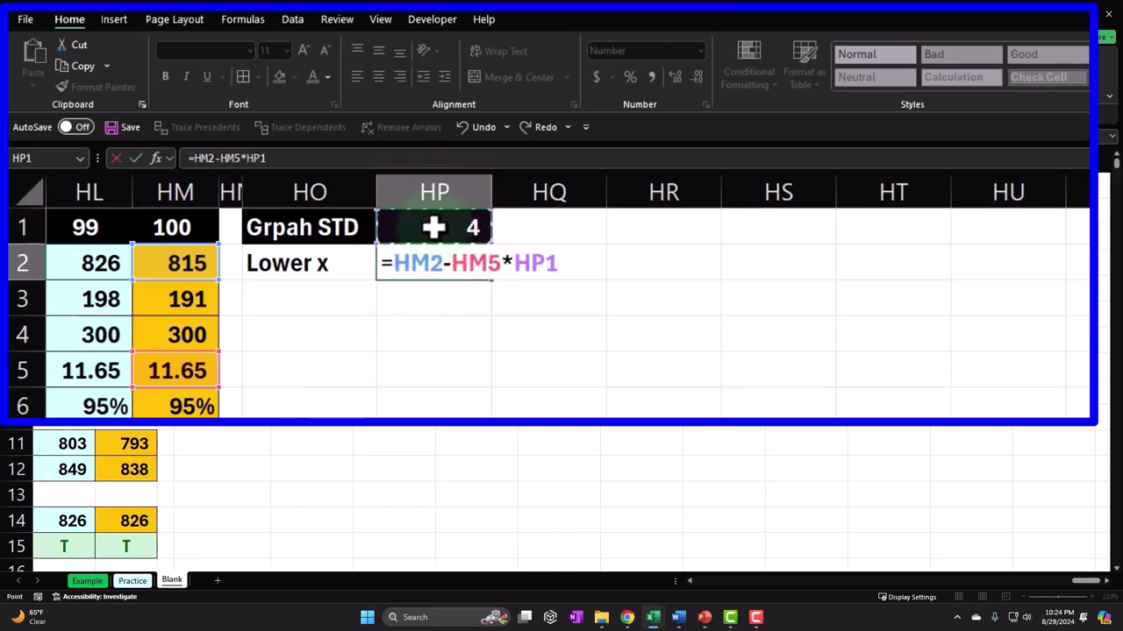
{"action": "key", "text": "Return"}
Step: Add label 'Upper' in HO3 with =HM2+HM5*HP1 in HP3
{"action": "type", "text": "Upper"}
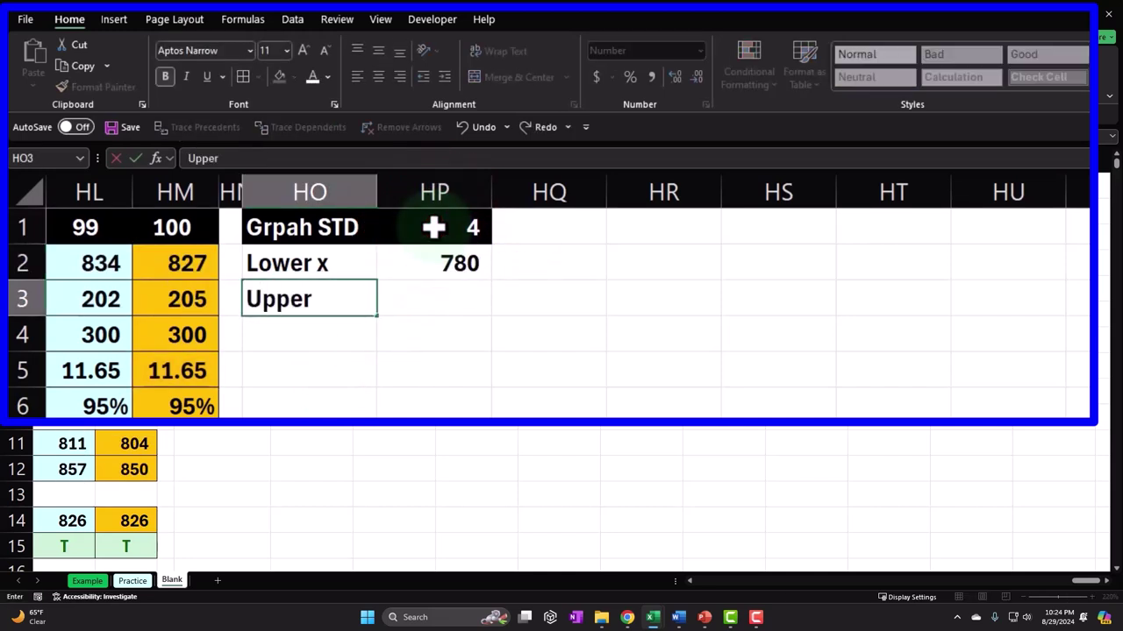
{"action": "key", "text": "Tab"}
{"action": "type", "text": "="}
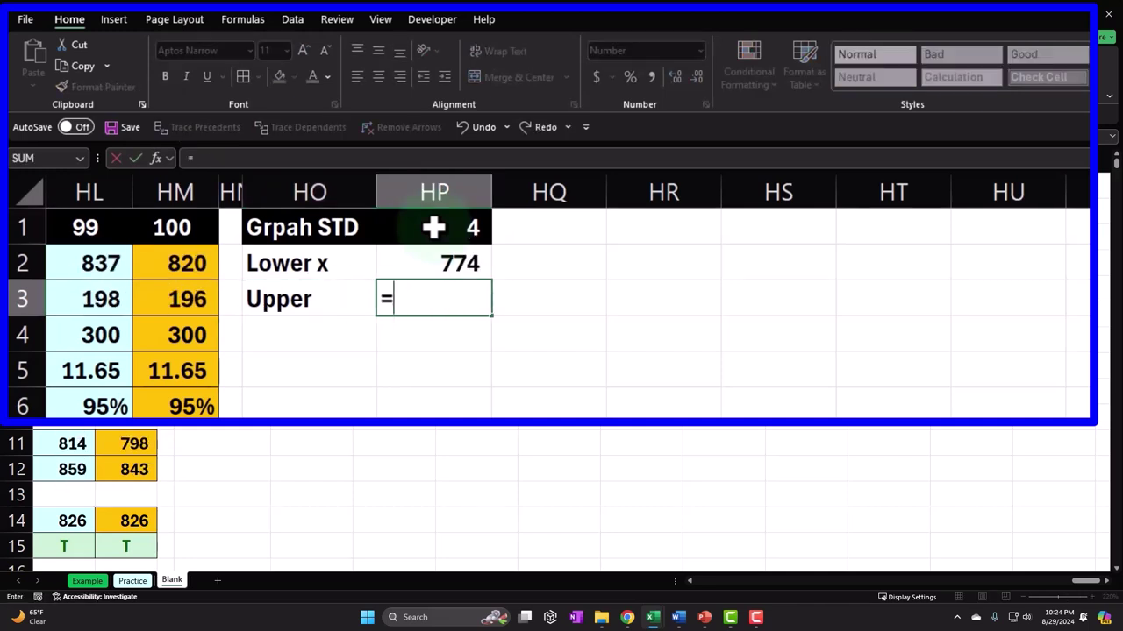
{"action": "key", "text": "Left"}
{"action": "key", "text": "Left"}
{"action": "key", "text": "Left"}
{"action": "key", "text": "Up"}
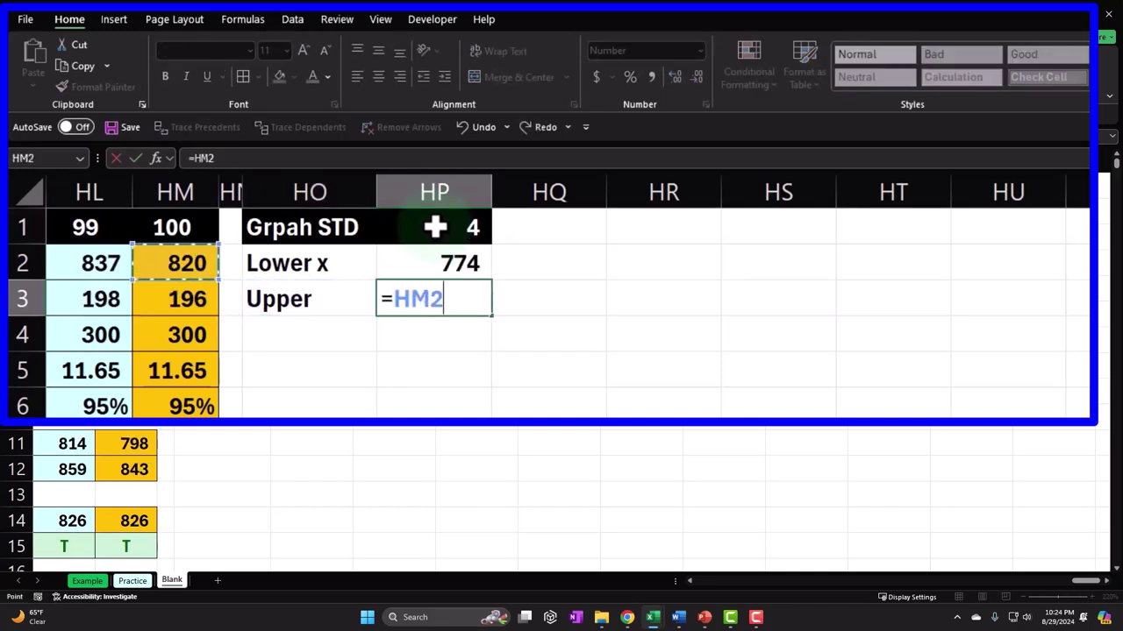
{"action": "type", "text": "+"}
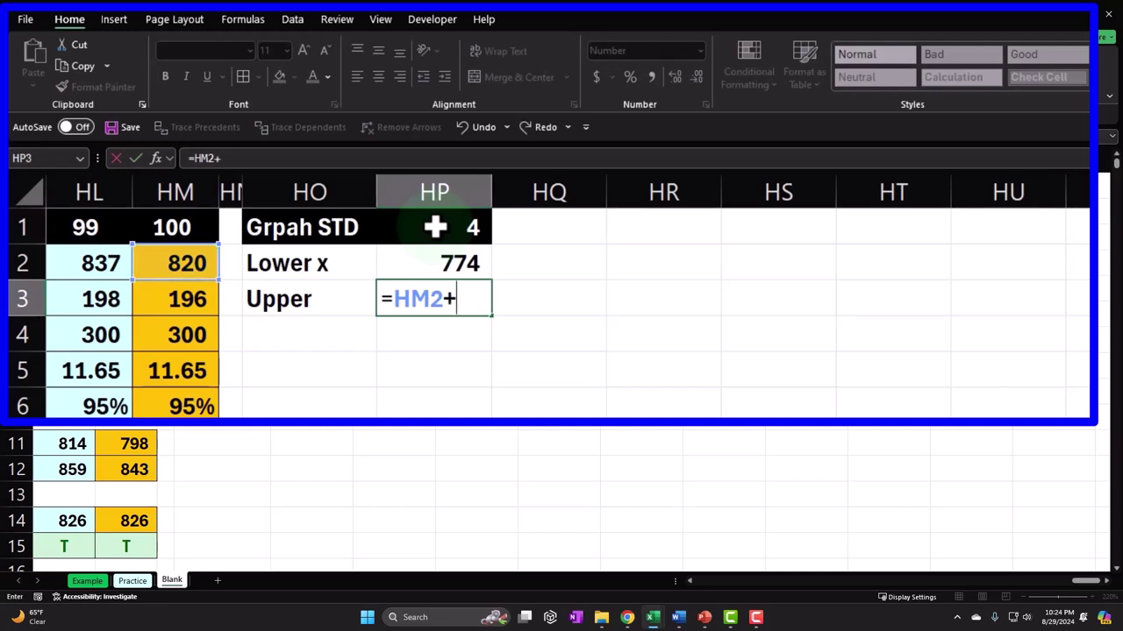
{"action": "left_click", "coordinate": [183, 371]}
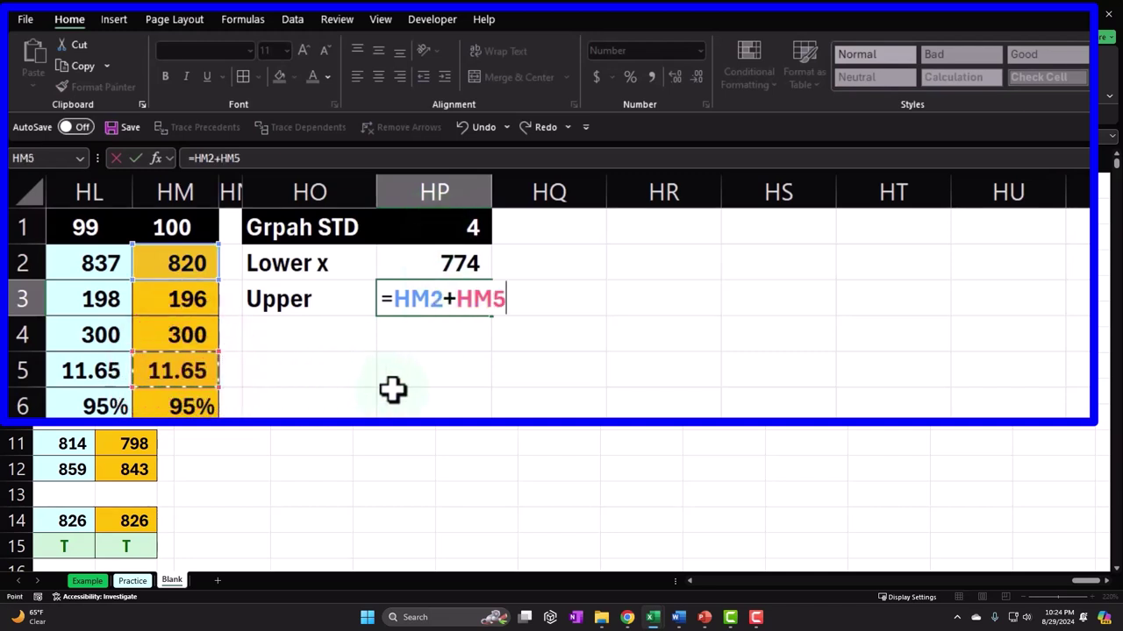
{"action": "type", "text": "*"}
{"action": "left_click", "coordinate": [464, 226]}
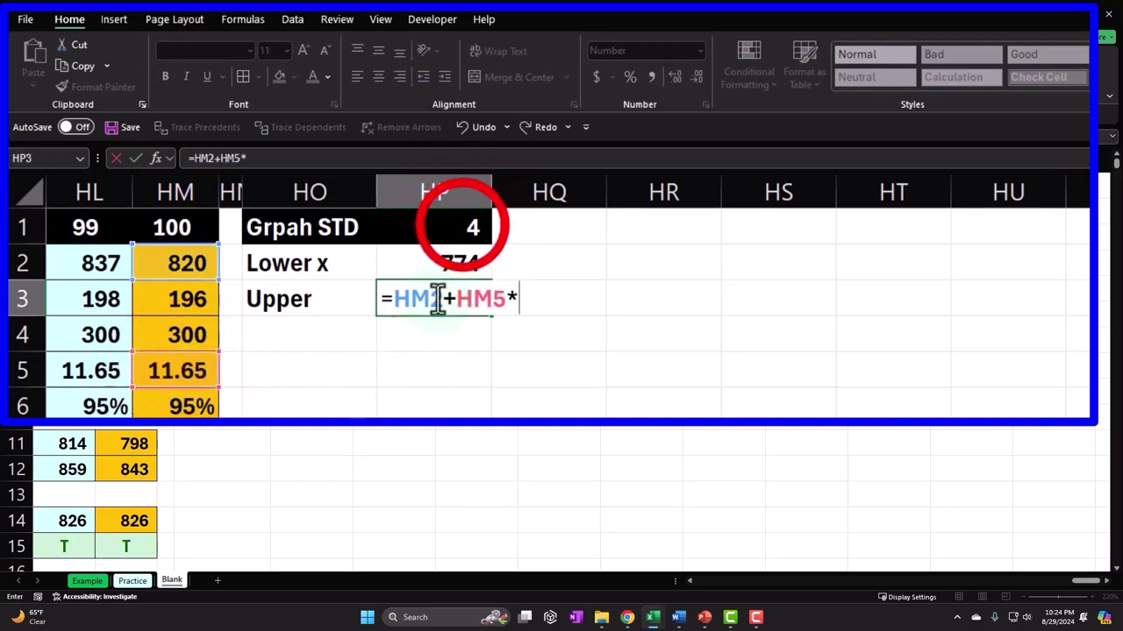
{"action": "key", "text": "Return"}
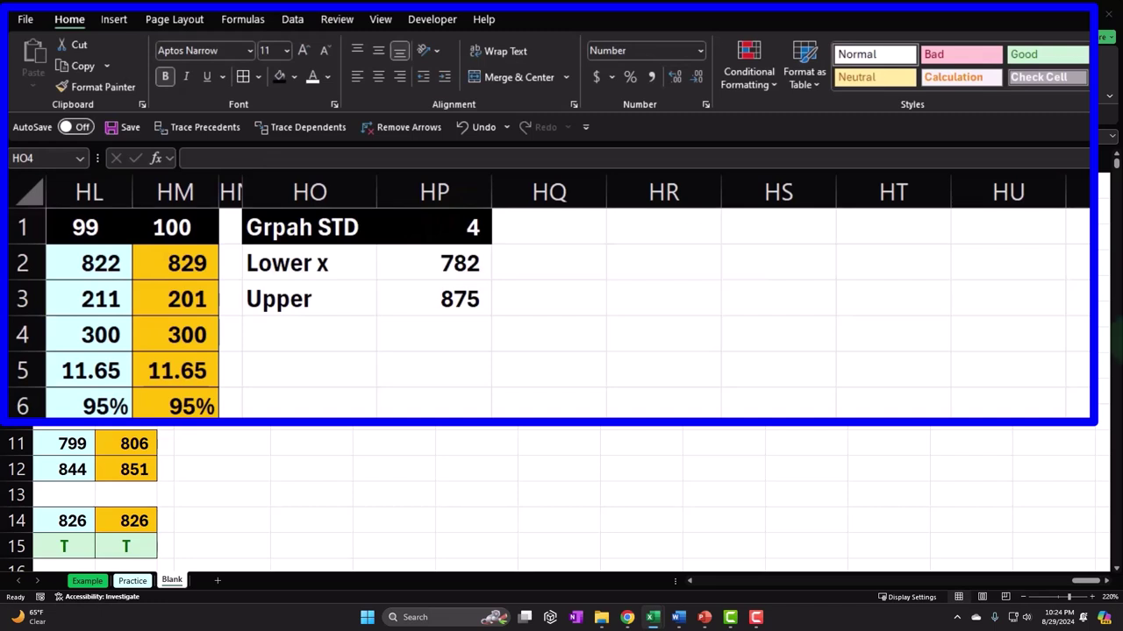
Step: Copy column HN's narrow width onto column HQ with Format Painter
{"action": "left_click", "coordinate": [230, 190]}
{"action": "left_click", "coordinate": [92, 93]}
{"action": "left_click", "coordinate": [546, 185]}
{"action": "left_click", "coordinate": [581, 237]}
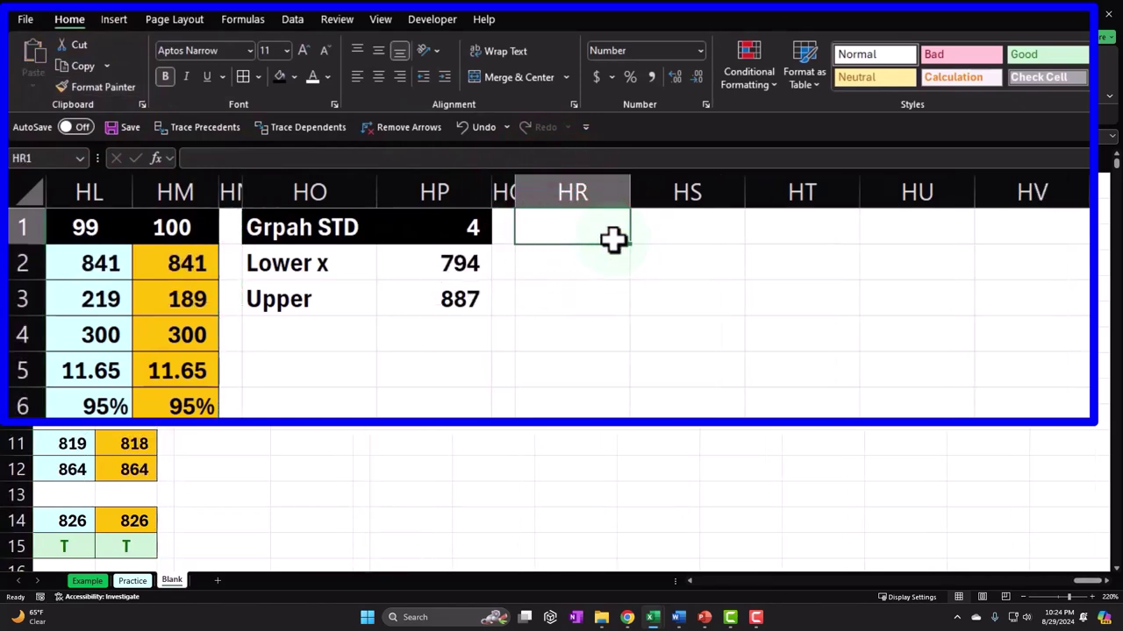
Step: Enter the headings X, P(x) and Z in HR1:HT1
{"action": "type", "text": "X"}
{"action": "key", "text": "Tab"}
{"action": "type", "text": "P"}
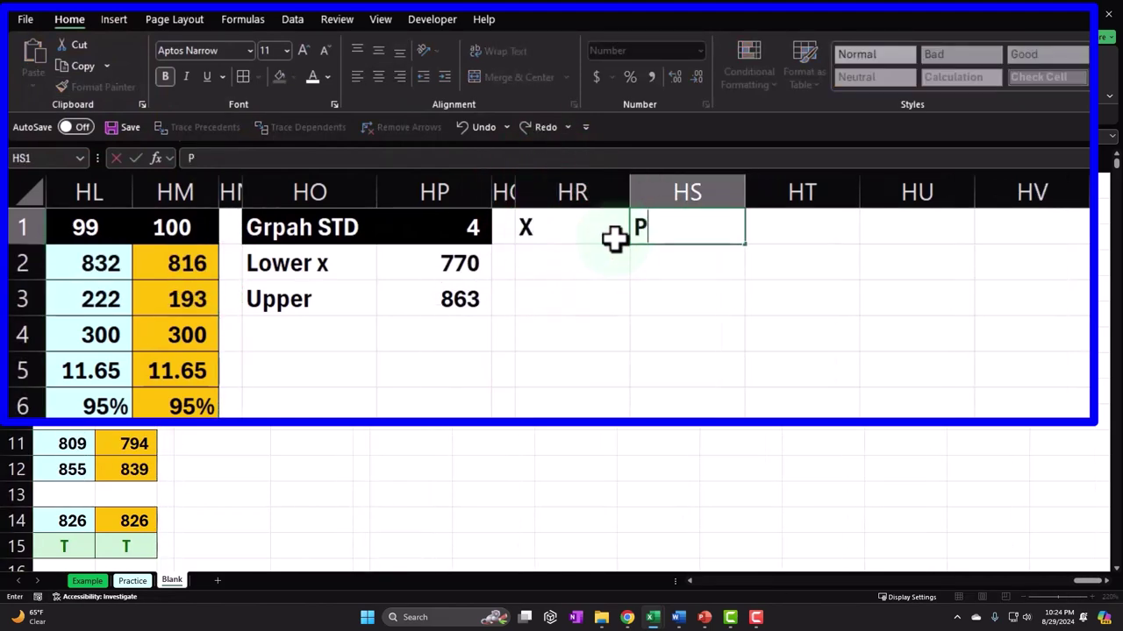
{"action": "type", "text": "(x)"}
{"action": "key", "text": "Tab"}
{"action": "type", "text": "X"}
{"action": "key", "text": "BackSpace"}
{"action": "type", "text": "Z"}
{"action": "key", "text": "Return"}
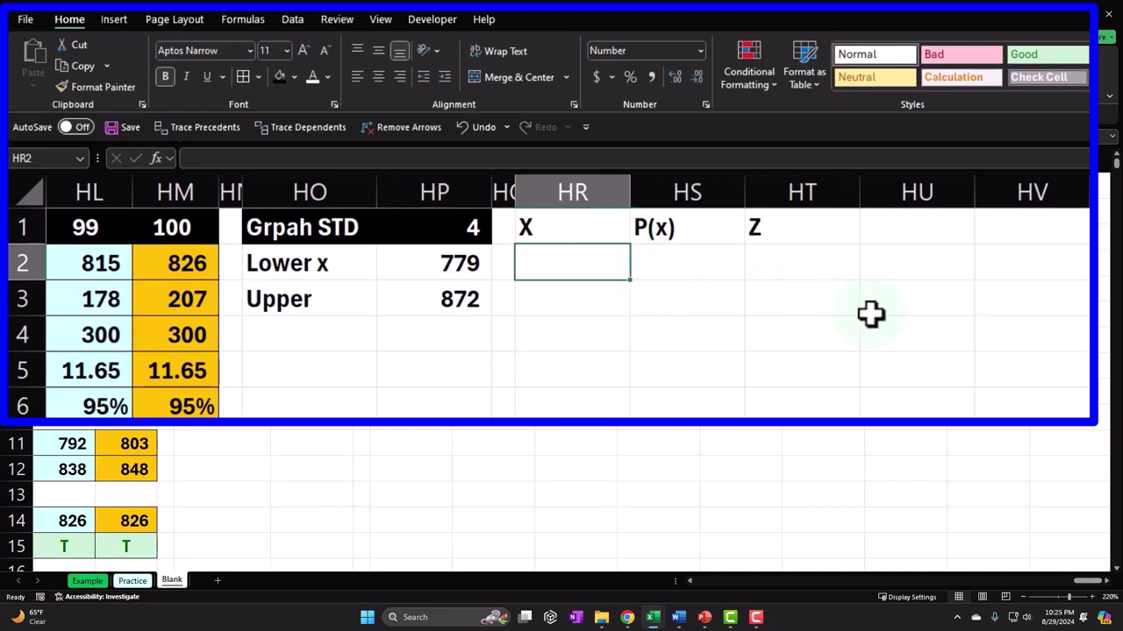
Step: Enter =SEQUENCE(HP3-HP2+1,1,HP2,1) in HR2 so the X values spill down
{"action": "type", "text": "="}
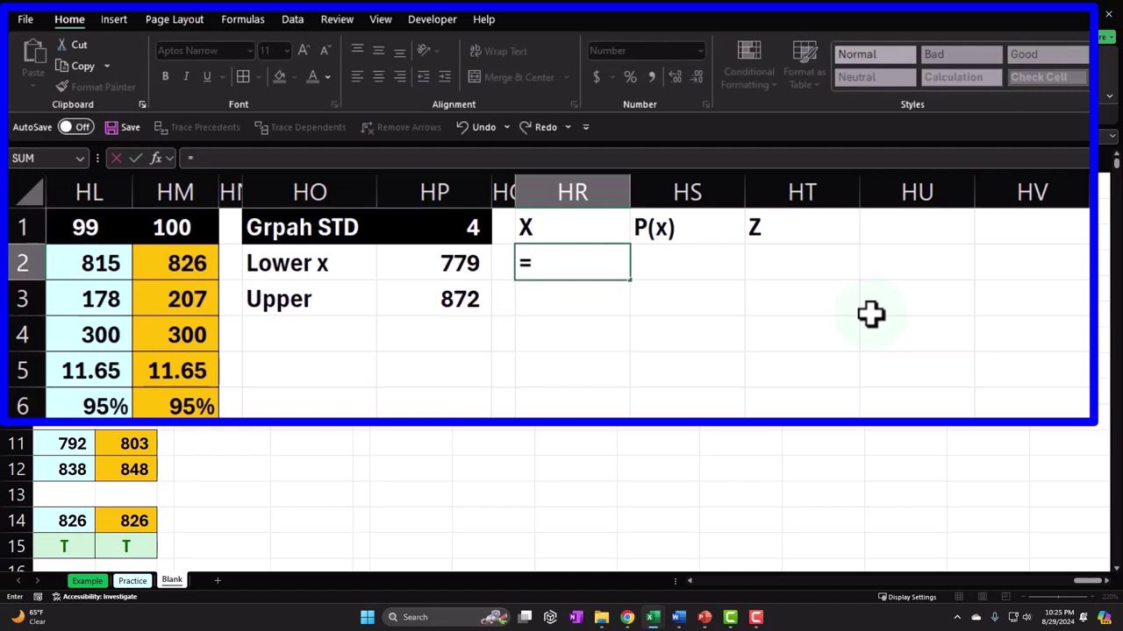
{"action": "type", "text": "se"}
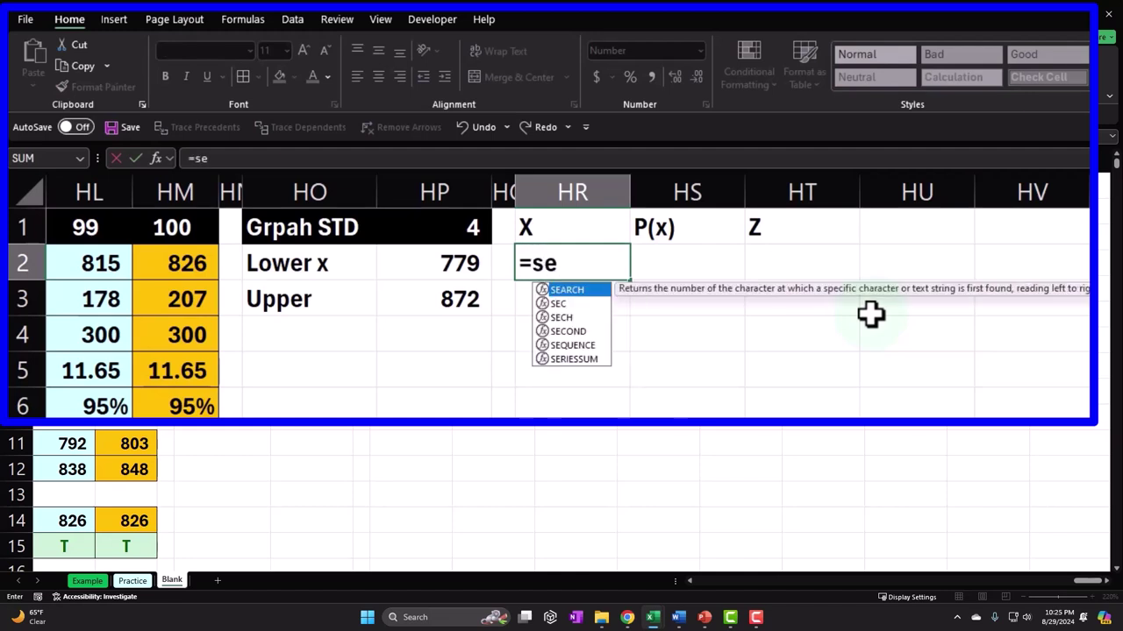
{"action": "type", "text": "q"}
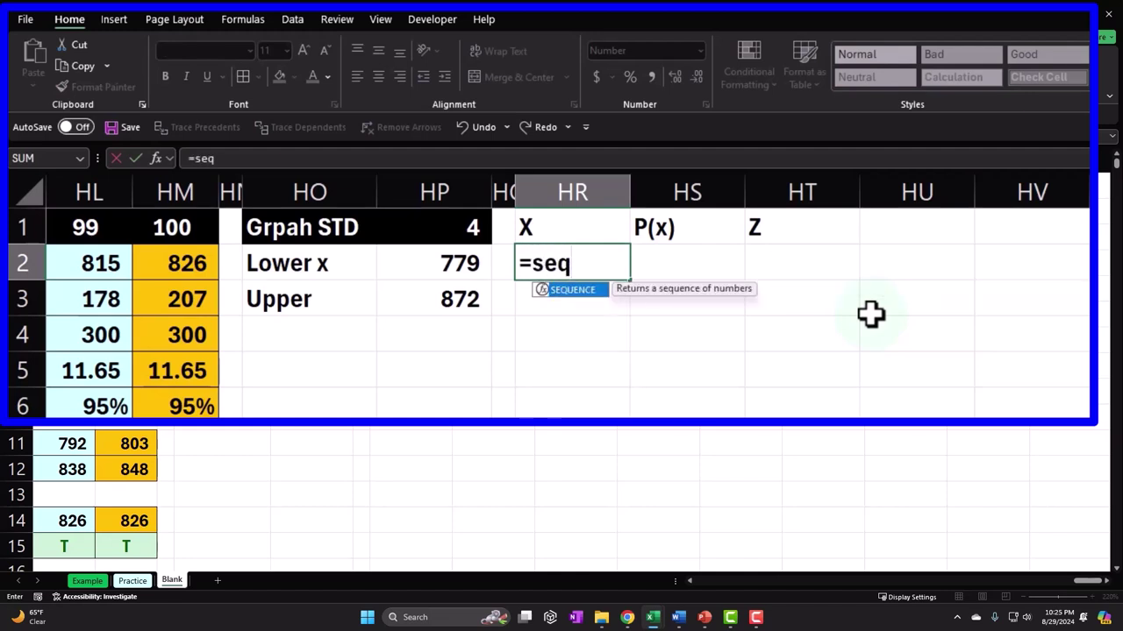
{"action": "key", "text": "Tab"}
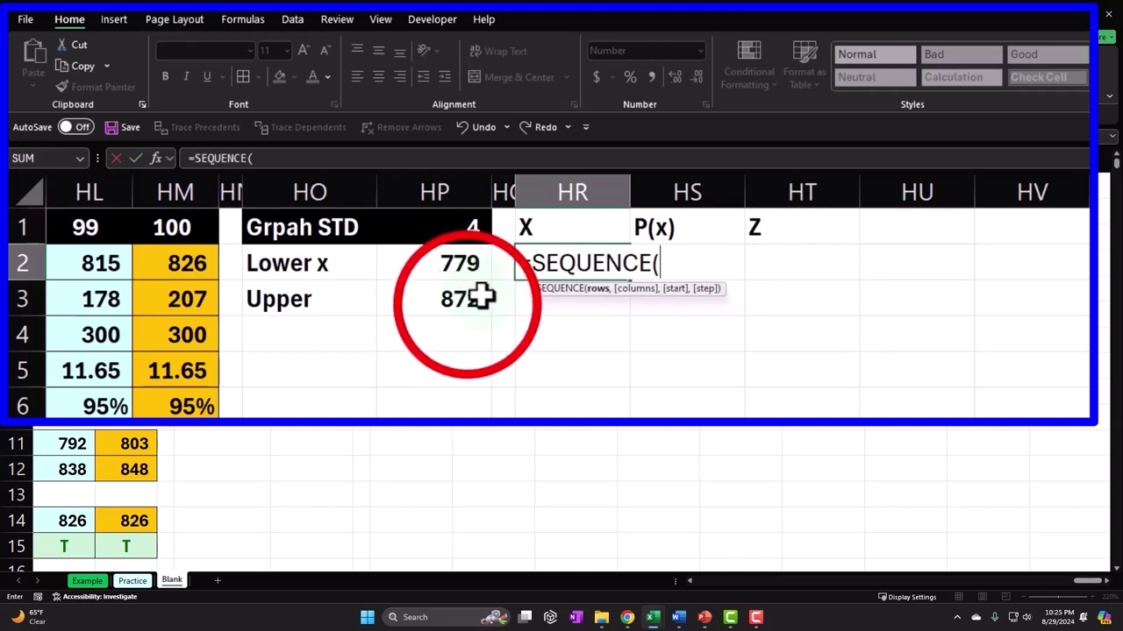
{"action": "left_click", "coordinate": [468, 302]}
{"action": "type", "text": "-"}
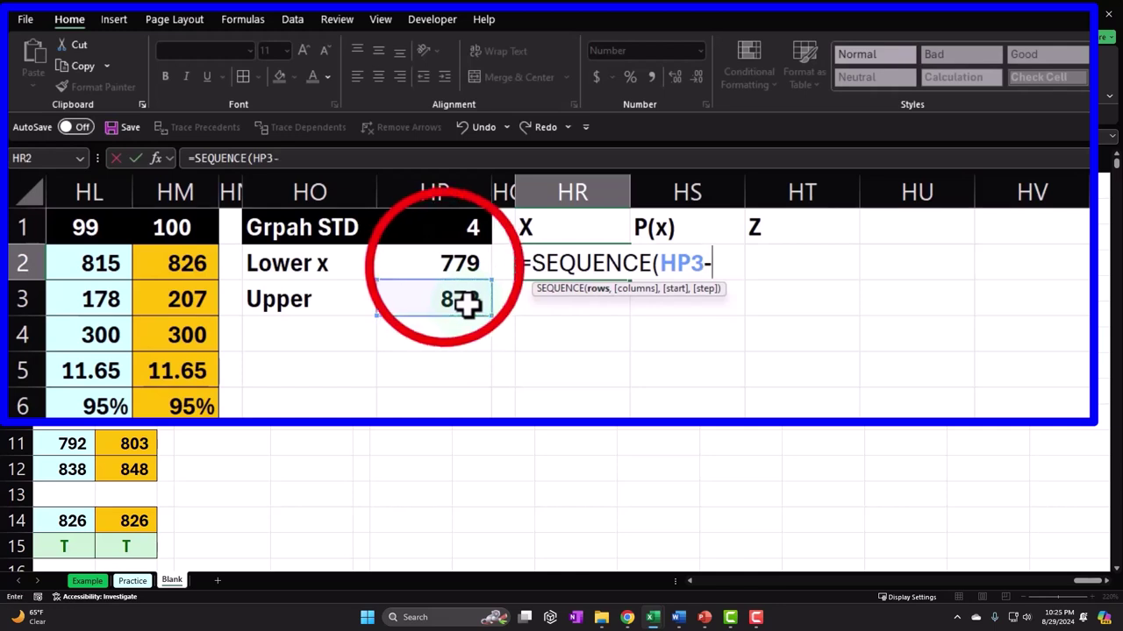
{"action": "left_click", "coordinate": [444, 266]}
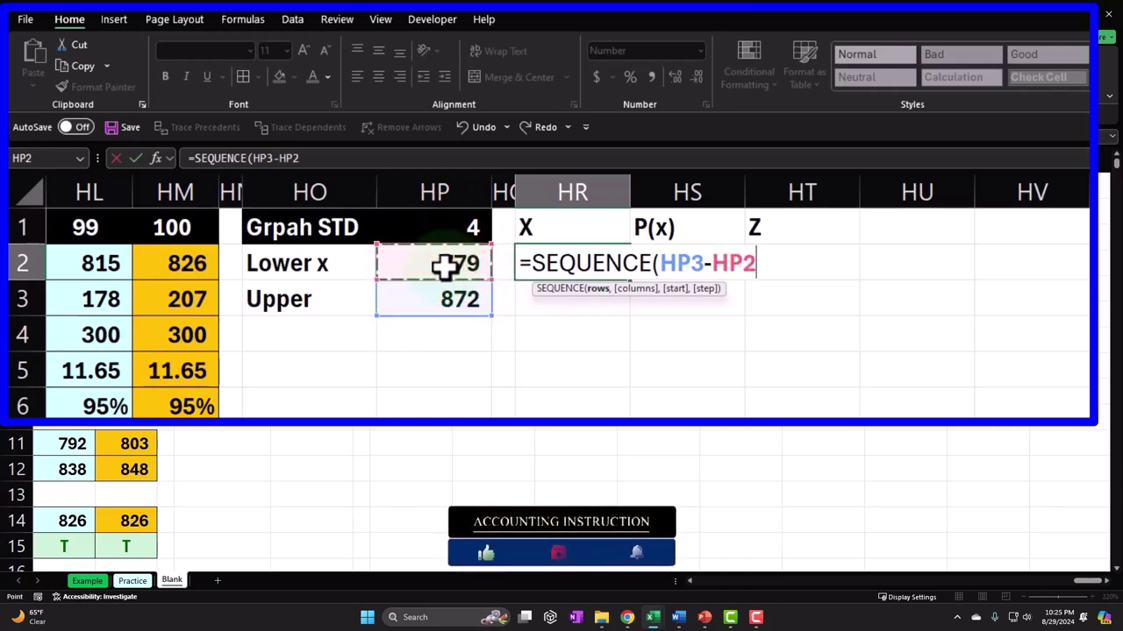
{"action": "type", "text": ","}
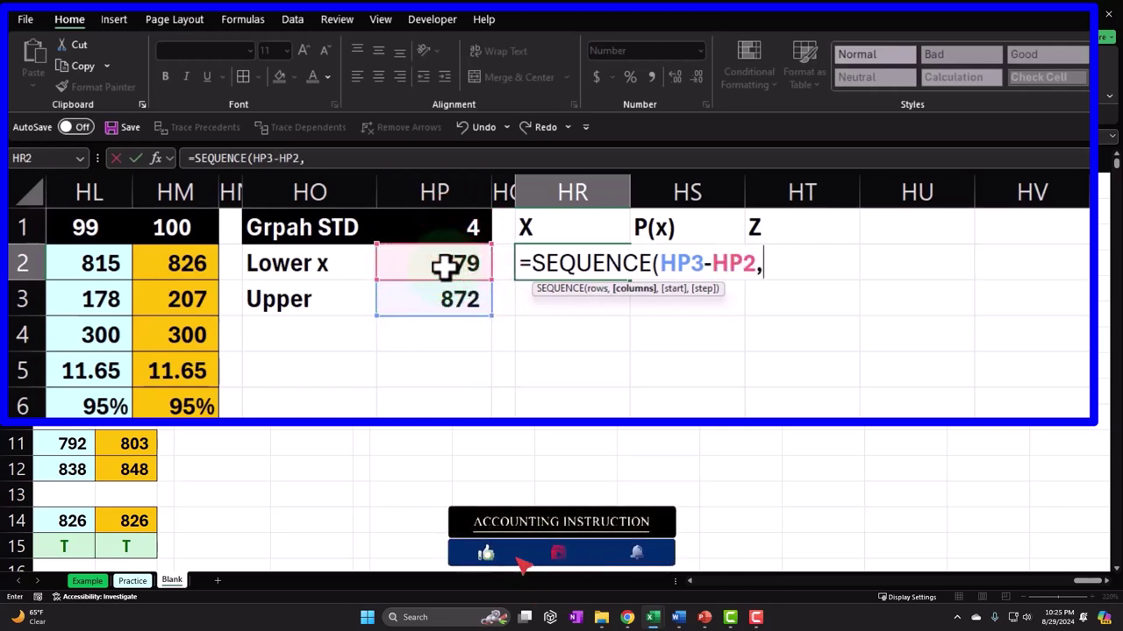
{"action": "key", "text": "BackSpace"}
{"action": "type", "text": "+1"}
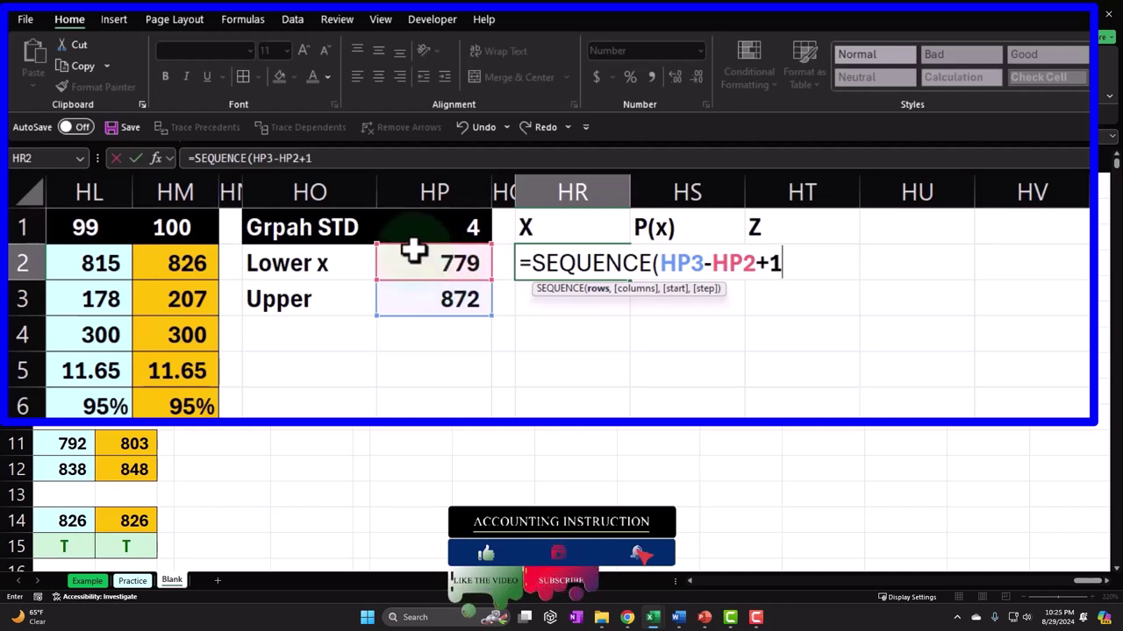
{"action": "type", "text": ","}
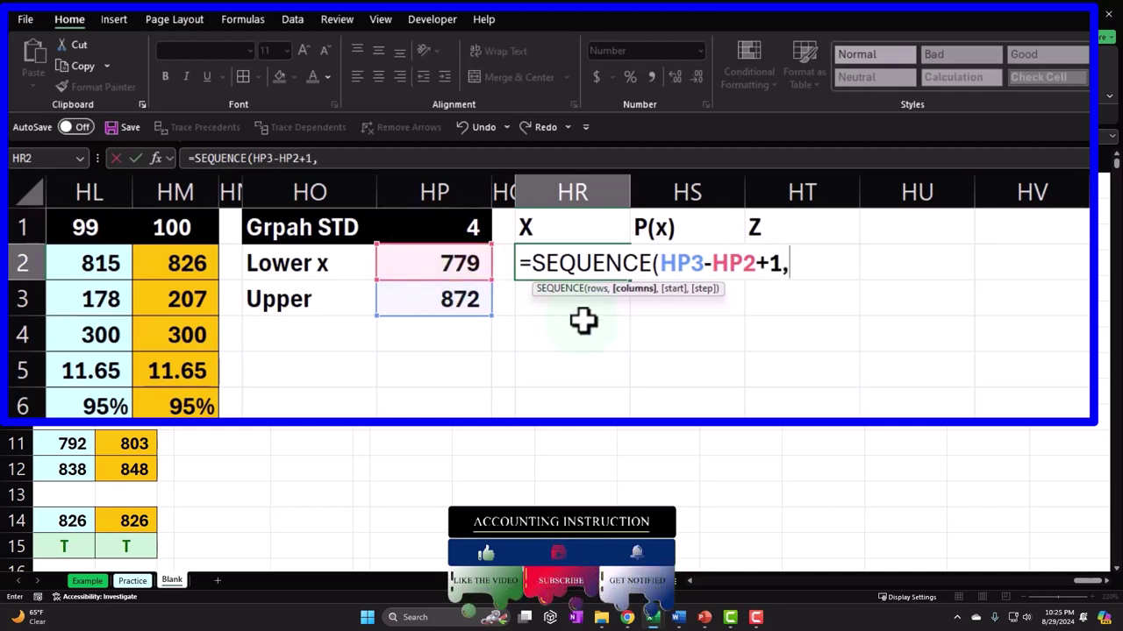
{"action": "type", "text": "1,"}
{"action": "left_click", "coordinate": [458, 260]}
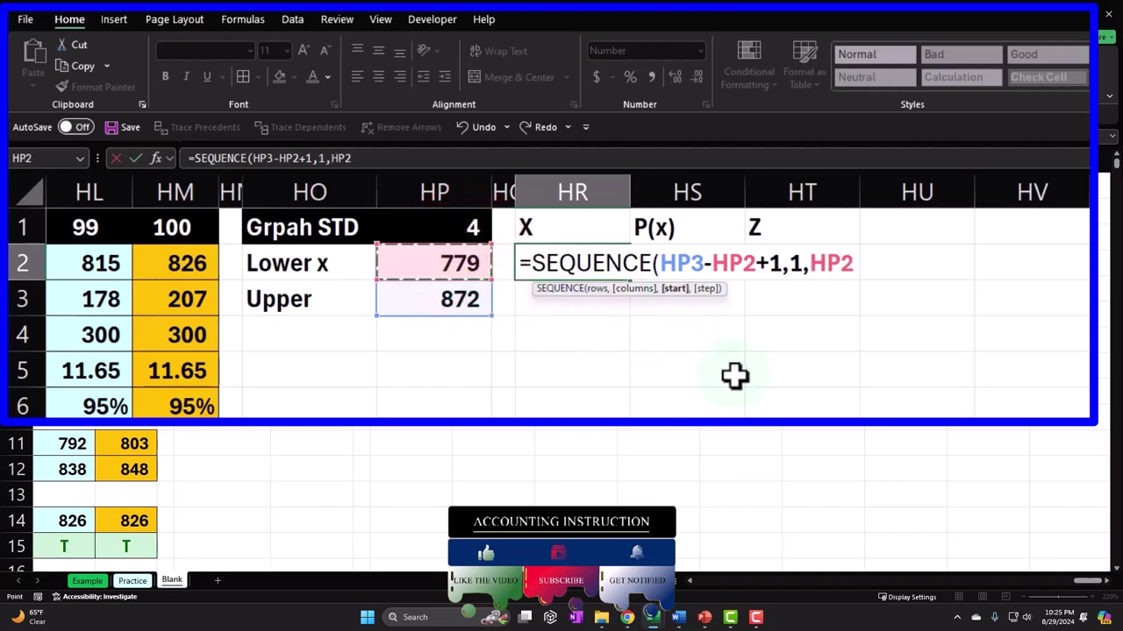
{"action": "type", "text": ","}
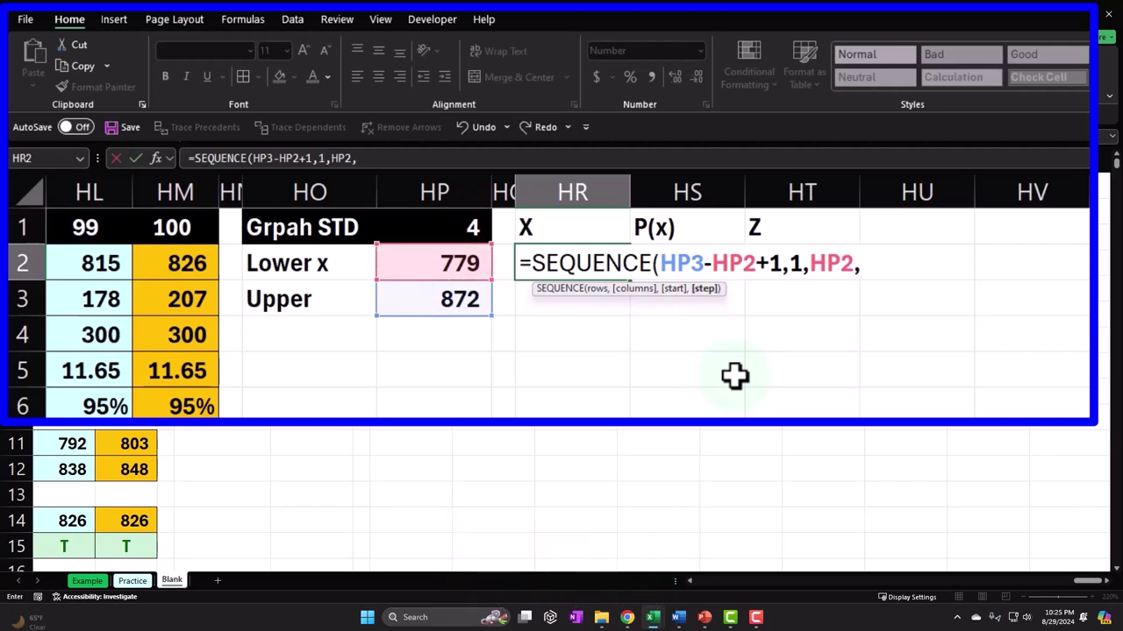
{"action": "type", "text": "1"}
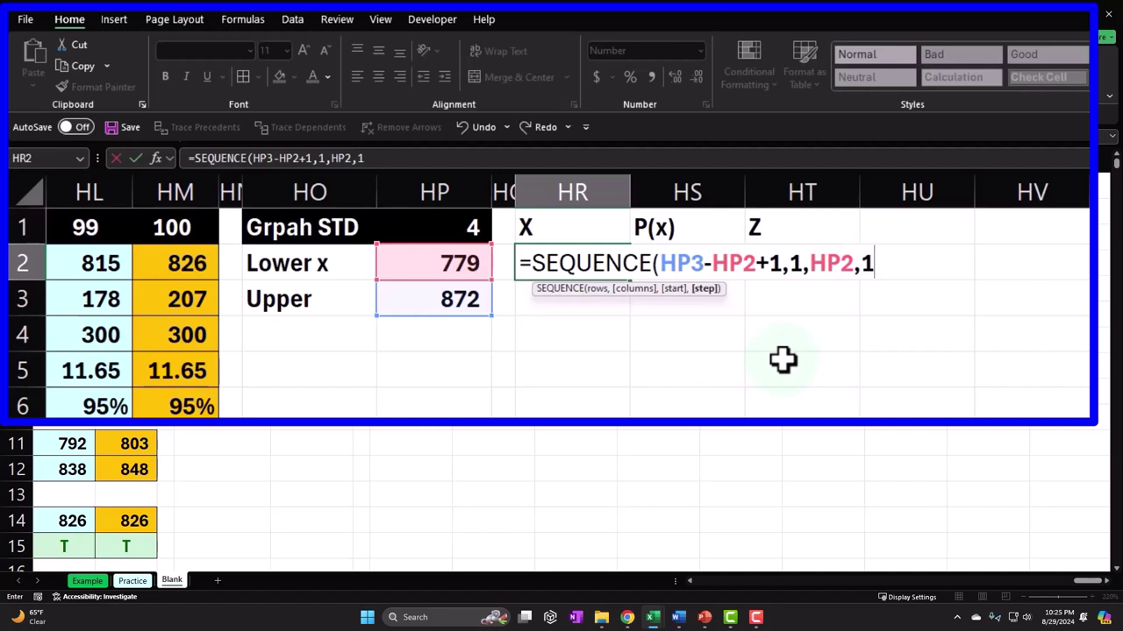
{"action": "type", "text": ")"}
{"action": "key", "text": "Return"}
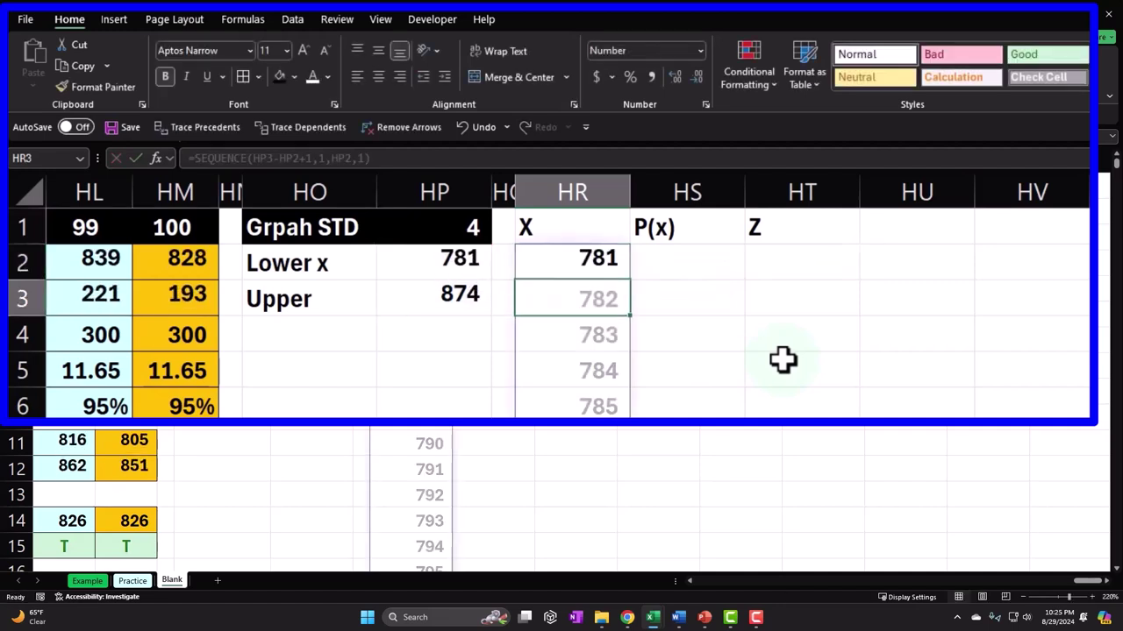
Step: Review the Lower x formula in HP2 several times without changing it
{"action": "scroll", "coordinate": [594, 375], "scroll_direction": "down", "scroll_amount": 4}
{"action": "scroll", "coordinate": [595, 375], "scroll_direction": "up", "scroll_amount": 4}
{"action": "left_click", "coordinate": [448, 268]}
{"action": "double_click", "coordinate": [449, 269]}
{"action": "key", "text": "Return"}
{"action": "double_click", "coordinate": [449, 269]}
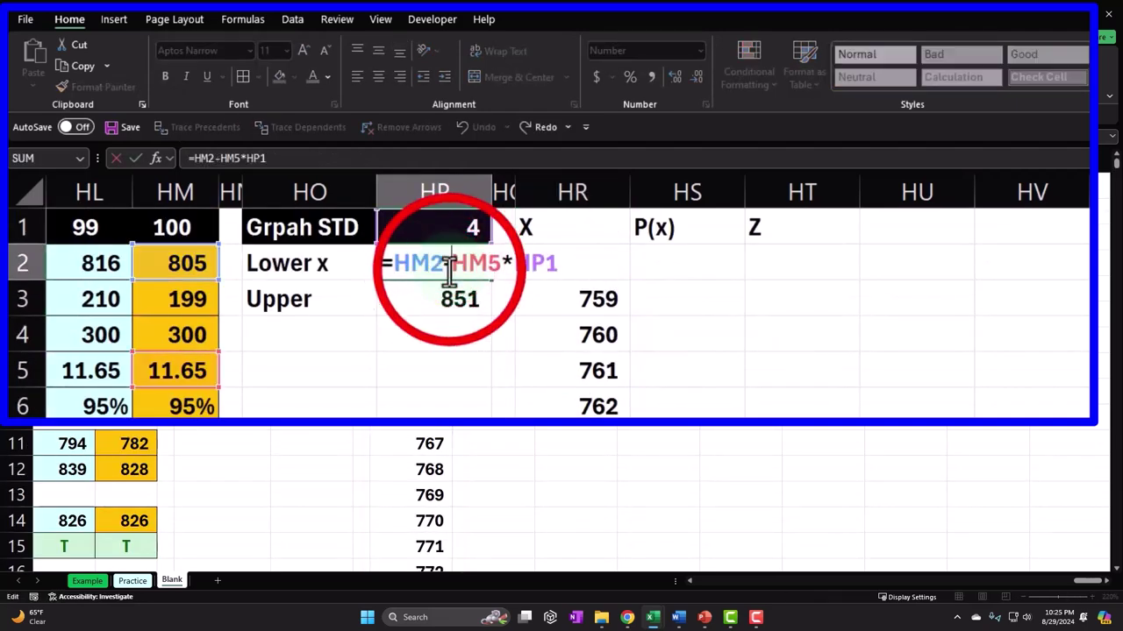
{"action": "key", "text": "Return"}
{"action": "double_click", "coordinate": [449, 268]}
{"action": "key", "text": "Return"}
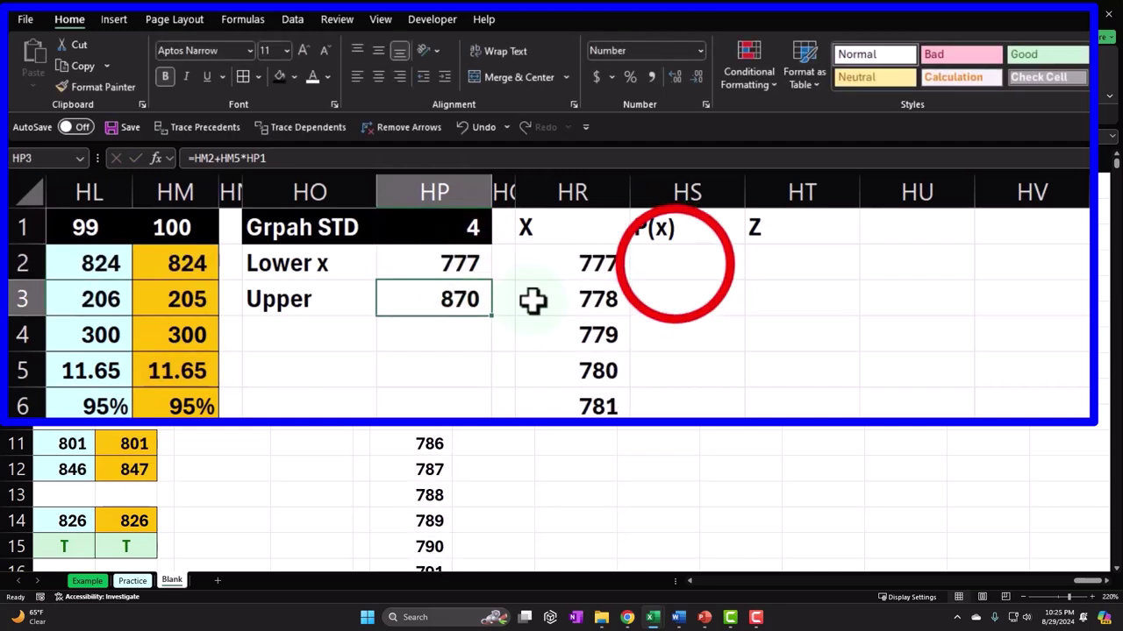
Step: Enter =NORM.DIST(HR2,$HM$2,$HM$5,0) in HS2 with absolute mean and SD references
{"action": "left_click", "coordinate": [674, 267]}
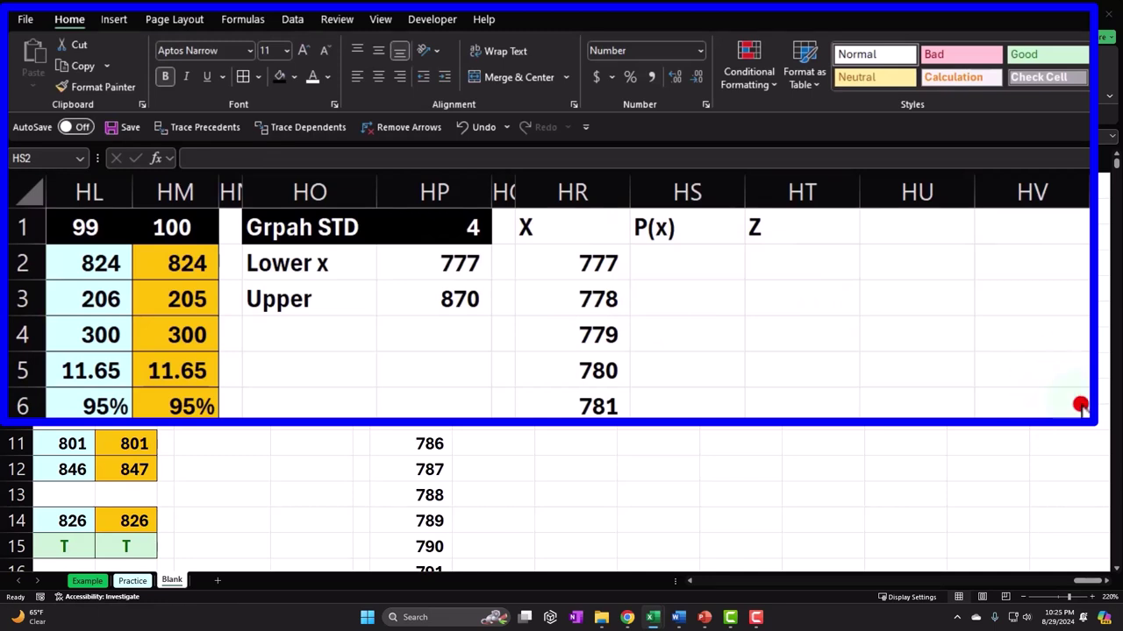
{"action": "type", "text": "=nor"}
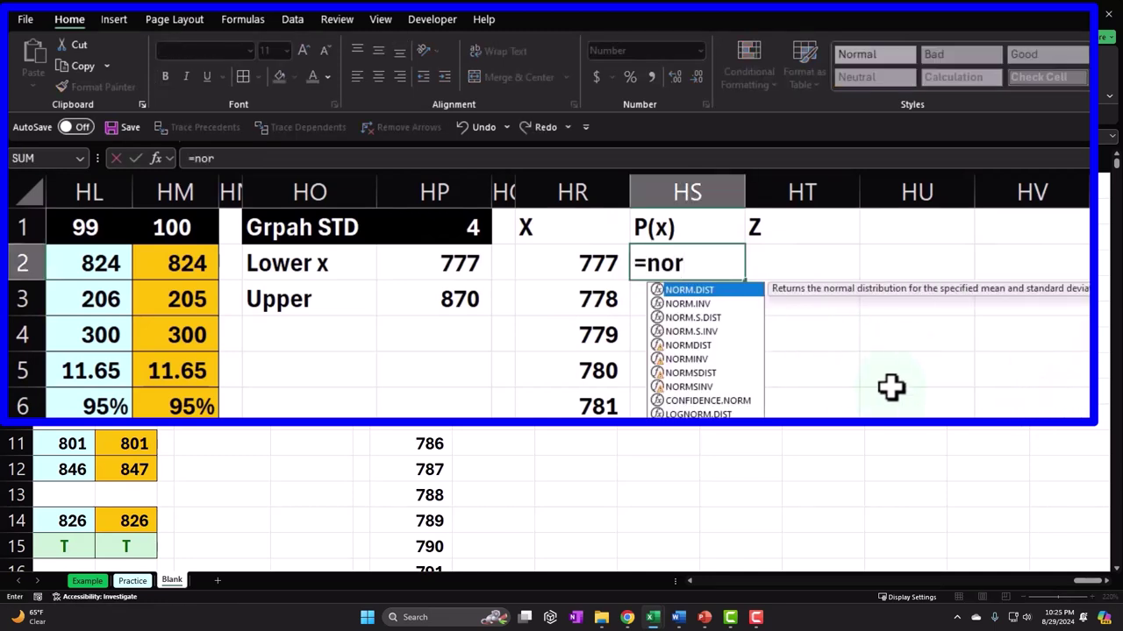
{"action": "key", "text": "Tab"}
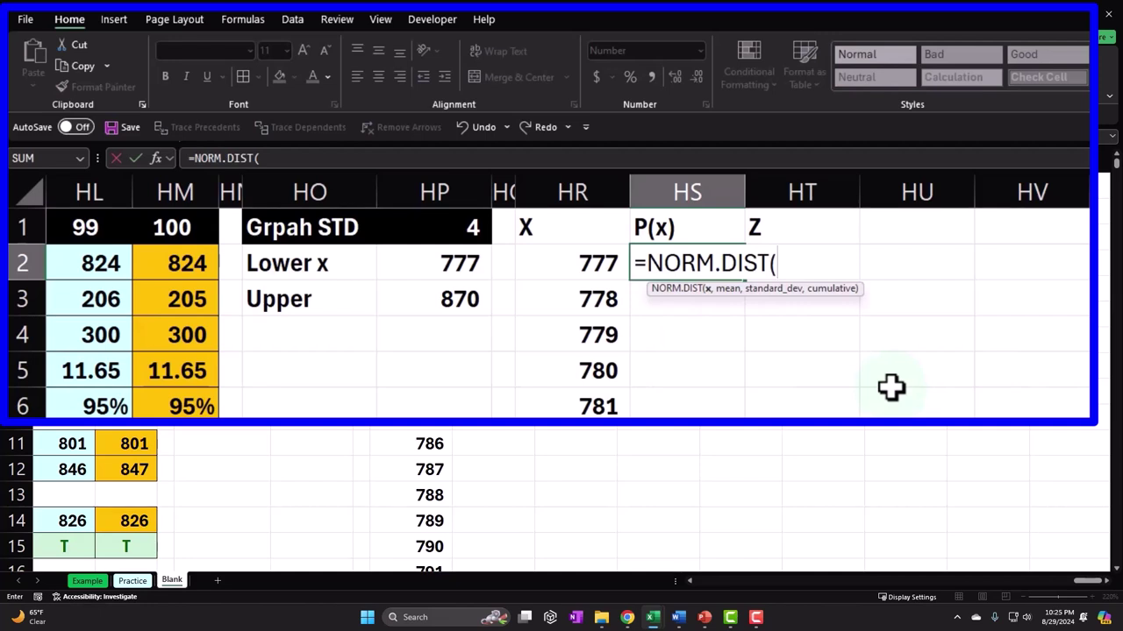
{"action": "key", "text": "Left"}
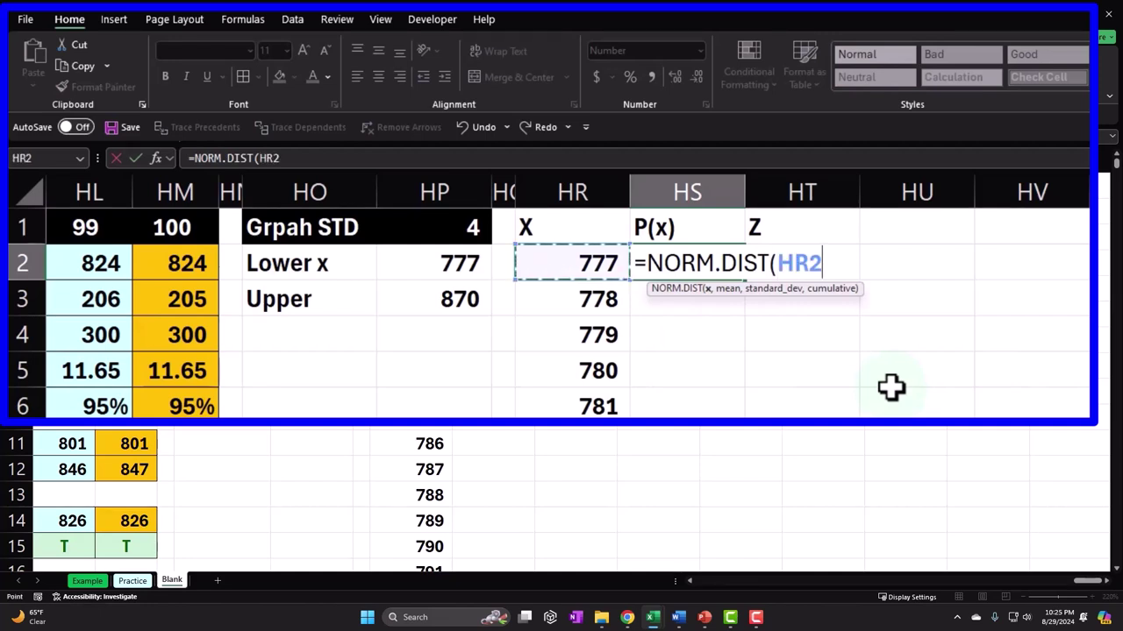
{"action": "type", "text": ","}
{"action": "key", "text": "Left"}
{"action": "key", "text": "Left"}
{"action": "key", "text": "Left"}
{"action": "key", "text": "Left"}
{"action": "key", "text": "Left"}
{"action": "key", "text": "Left"}
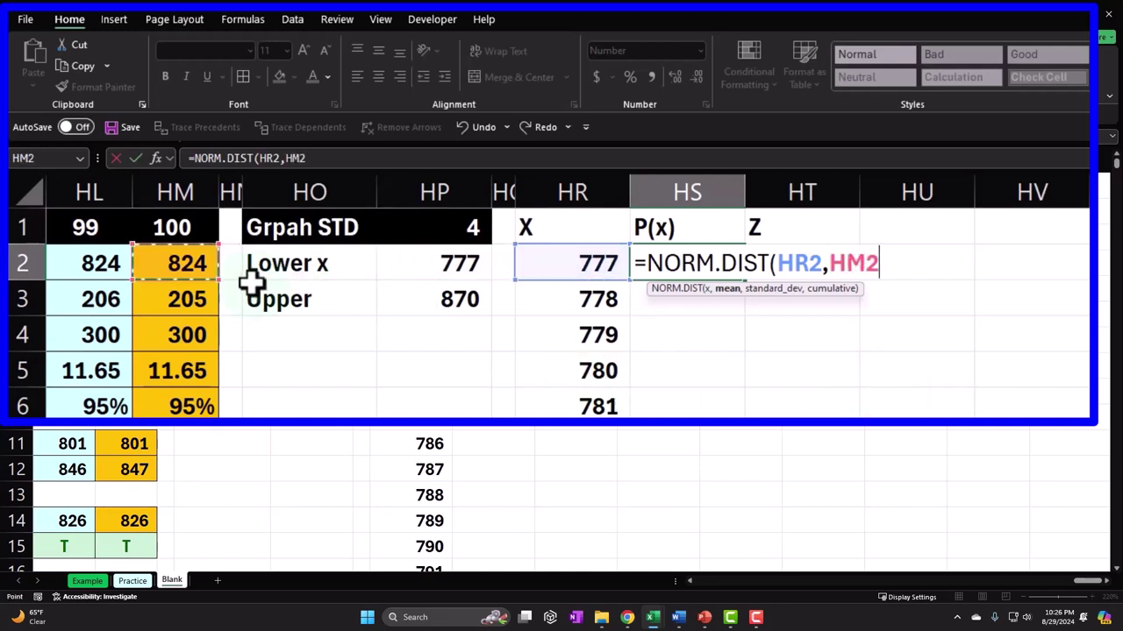
{"action": "key", "text": "F4"}
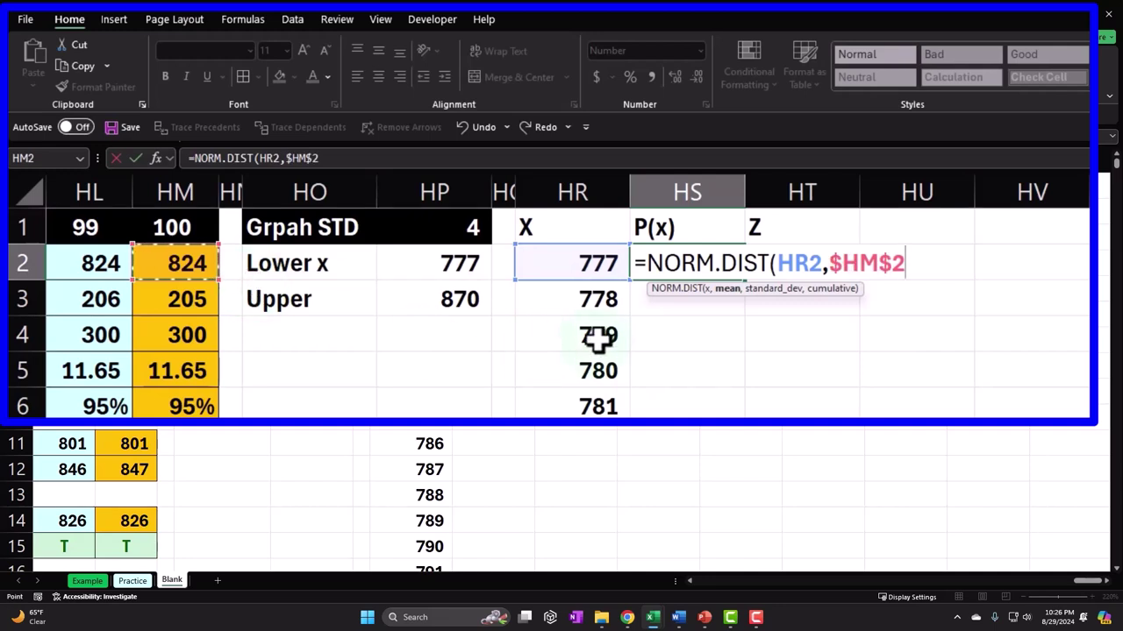
{"action": "type", "text": ","}
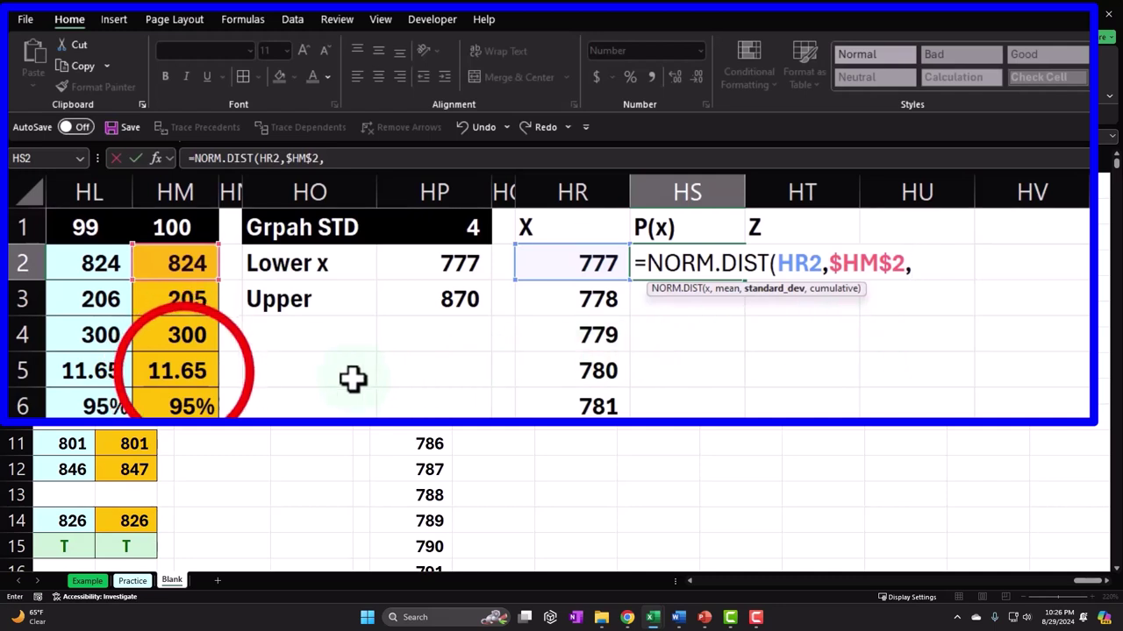
{"action": "left_click", "coordinate": [184, 371]}
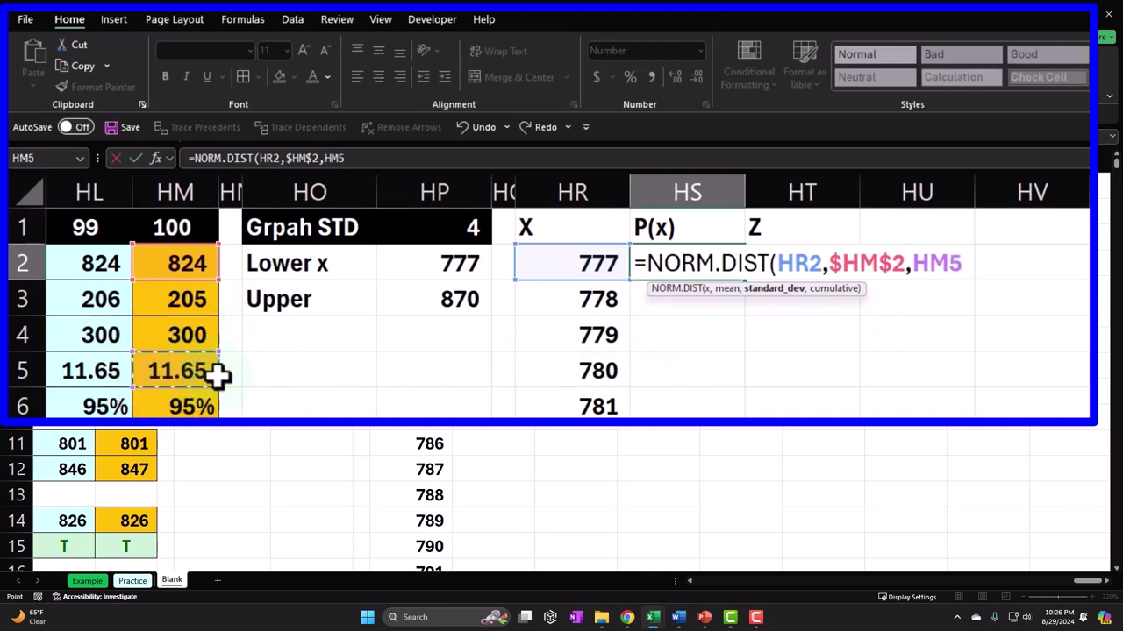
{"action": "key", "text": "F4"}
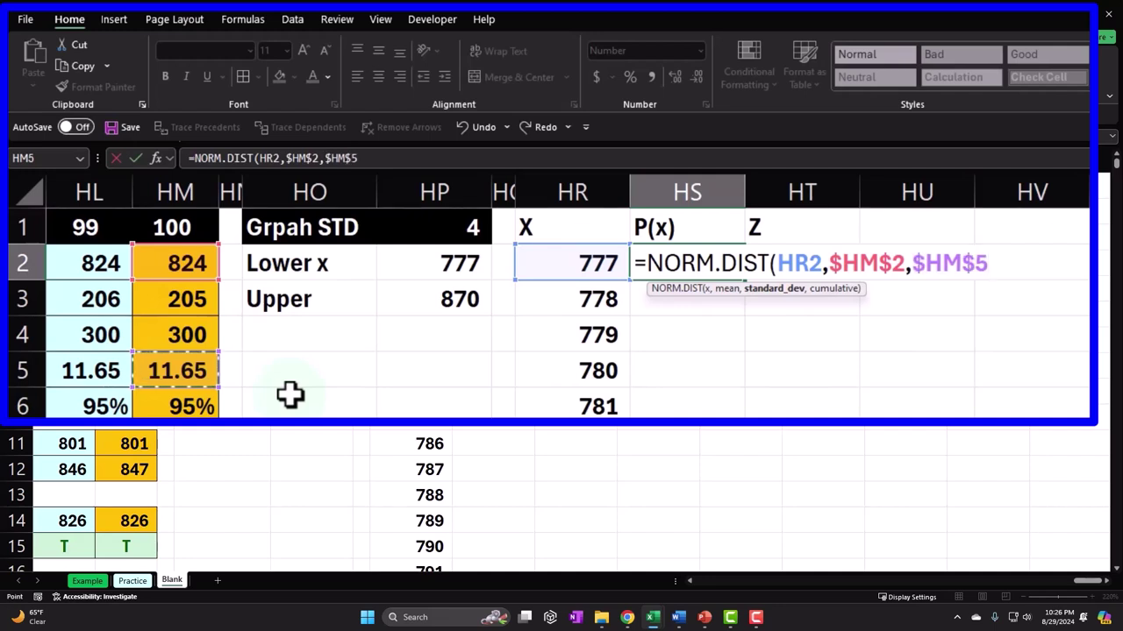
{"action": "type", "text": ",0"}
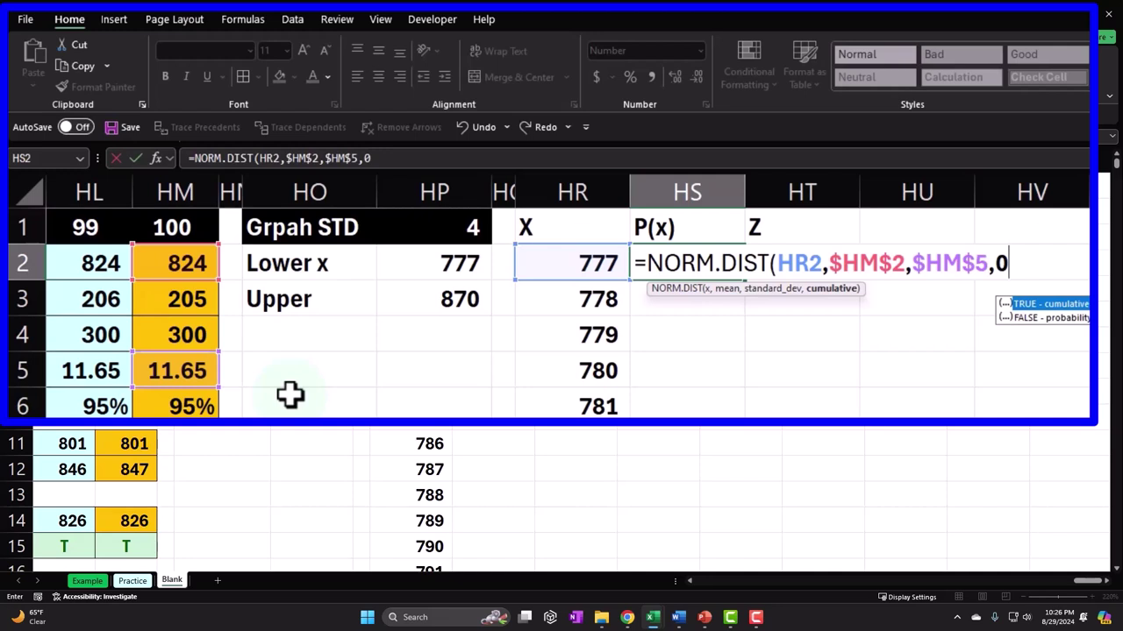
{"action": "type", "text": ")"}
{"action": "key", "text": "Return"}
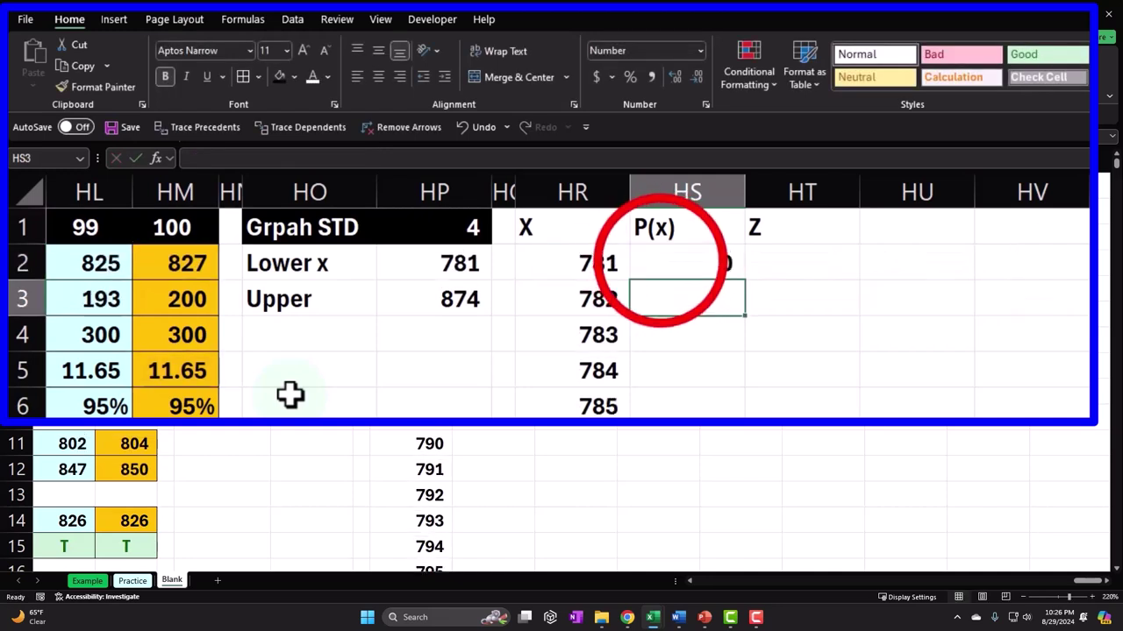
Step: Format HS2 as a two-decimal percentage and fill P(x) down the X range
{"action": "left_click", "coordinate": [659, 263]}
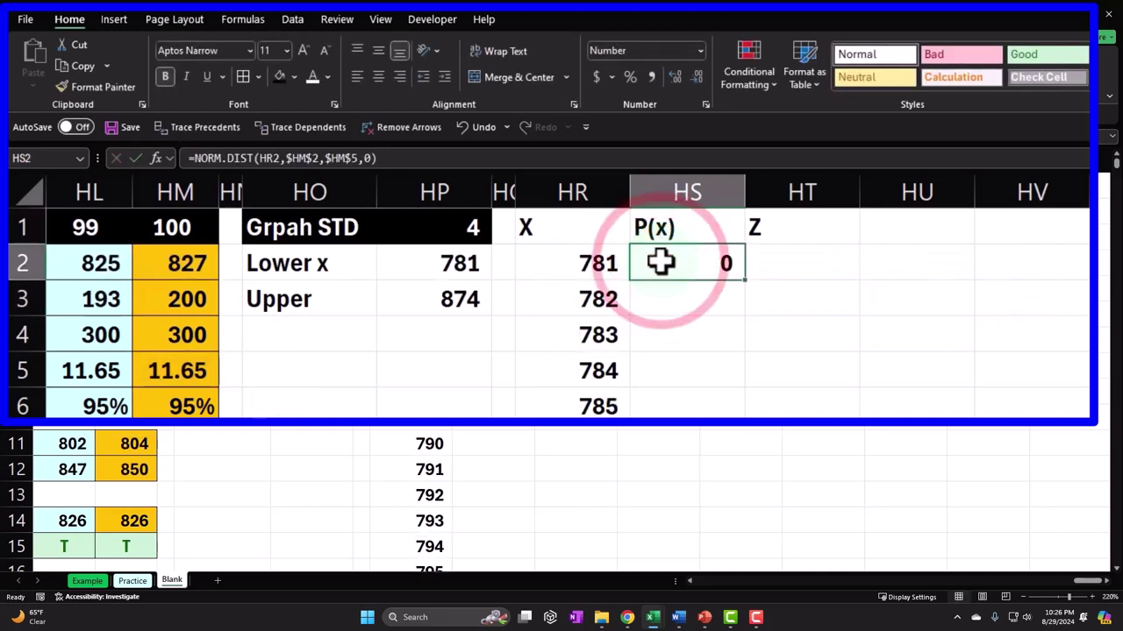
{"action": "left_click", "coordinate": [630, 77]}
{"action": "left_click", "coordinate": [674, 79]}
{"action": "left_click", "coordinate": [673, 80]}
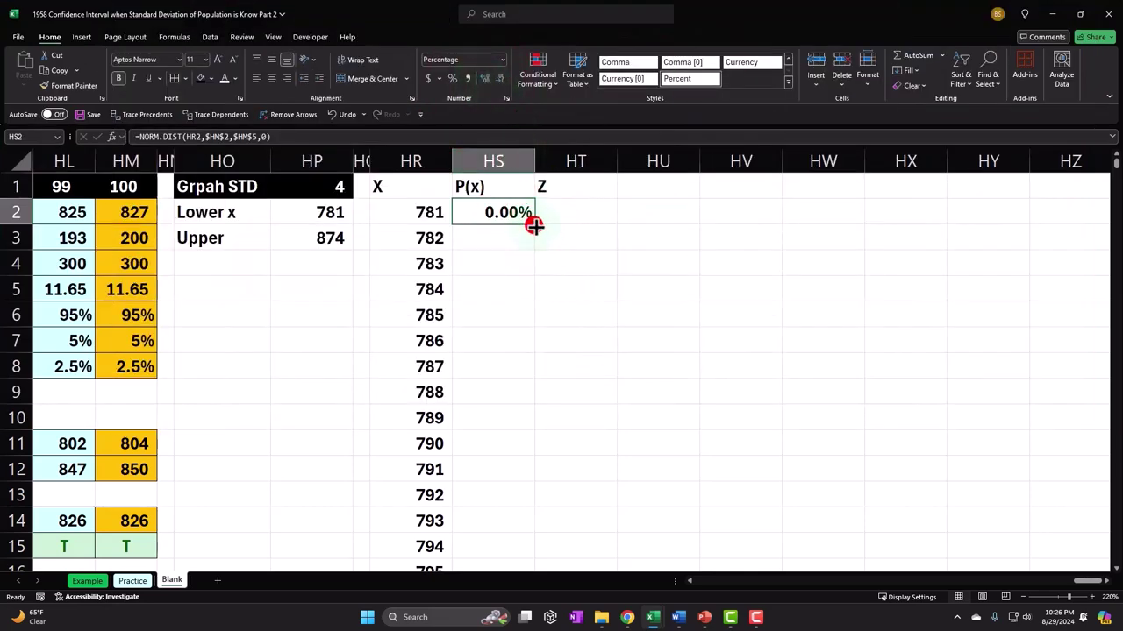
{"action": "double_click", "coordinate": [534, 226]}
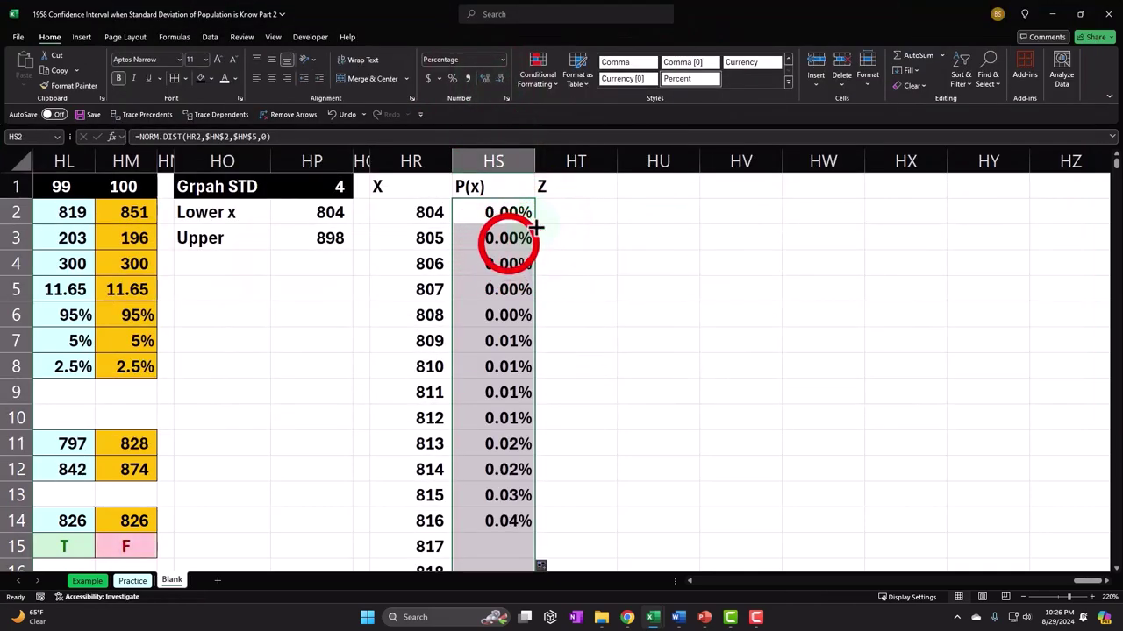
{"action": "left_click", "coordinate": [508, 238]}
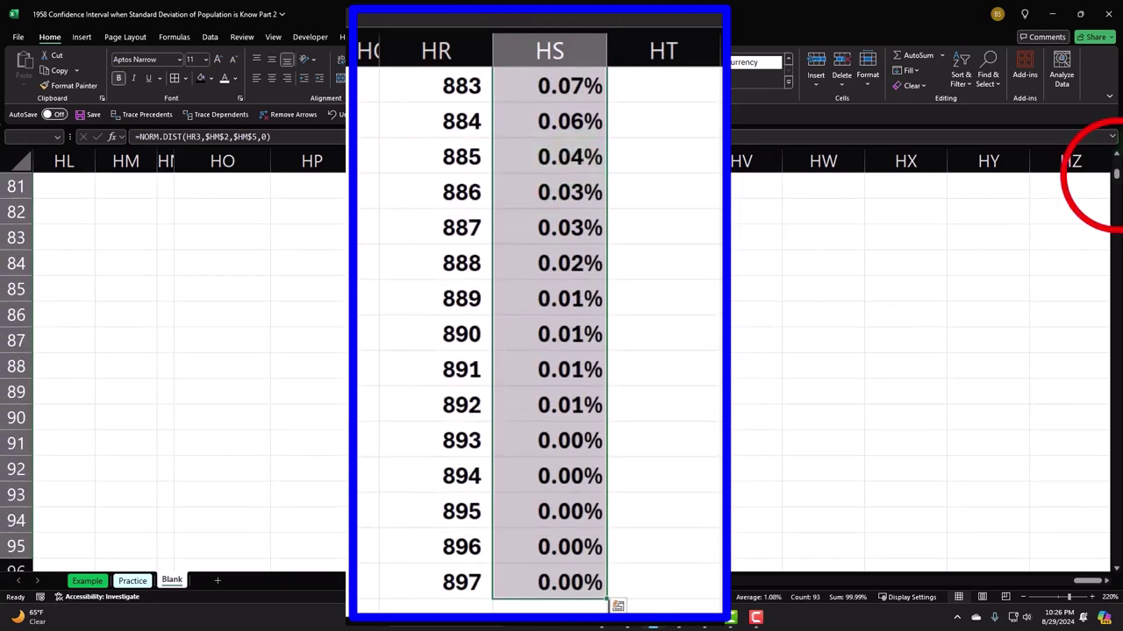
{"action": "left_click_drag", "start_coordinate": [1112, 178], "coordinate": [1112, 163]}
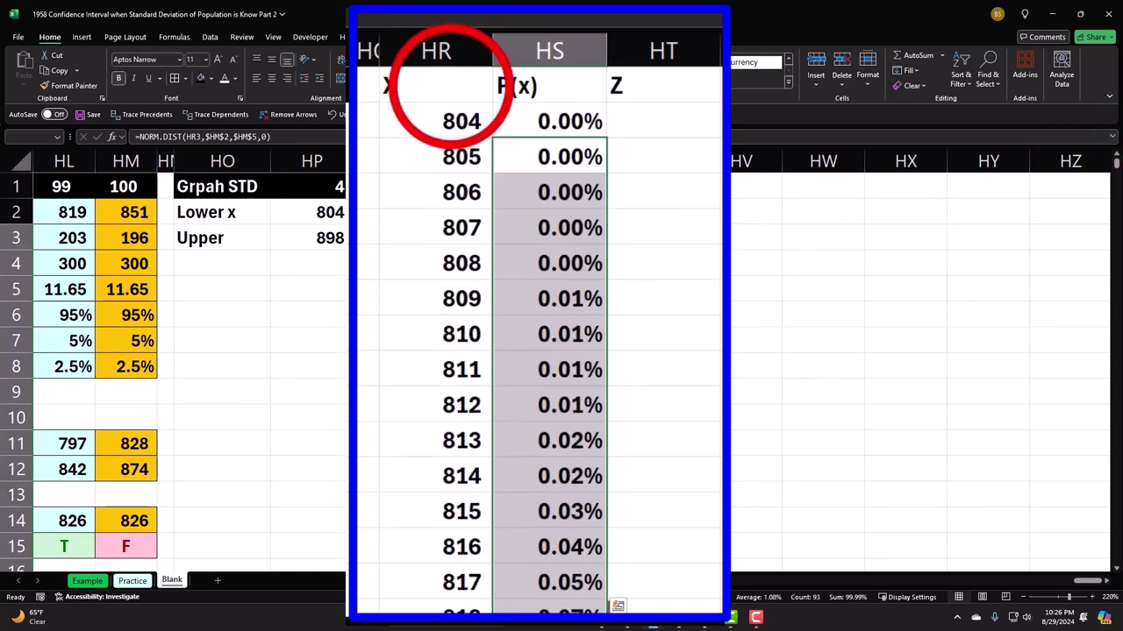
Step: Centre the X, P(x), Z headers and shade the X and P(x) values light blue
{"action": "left_click_drag", "start_coordinate": [451, 85], "coordinate": [615, 85]}
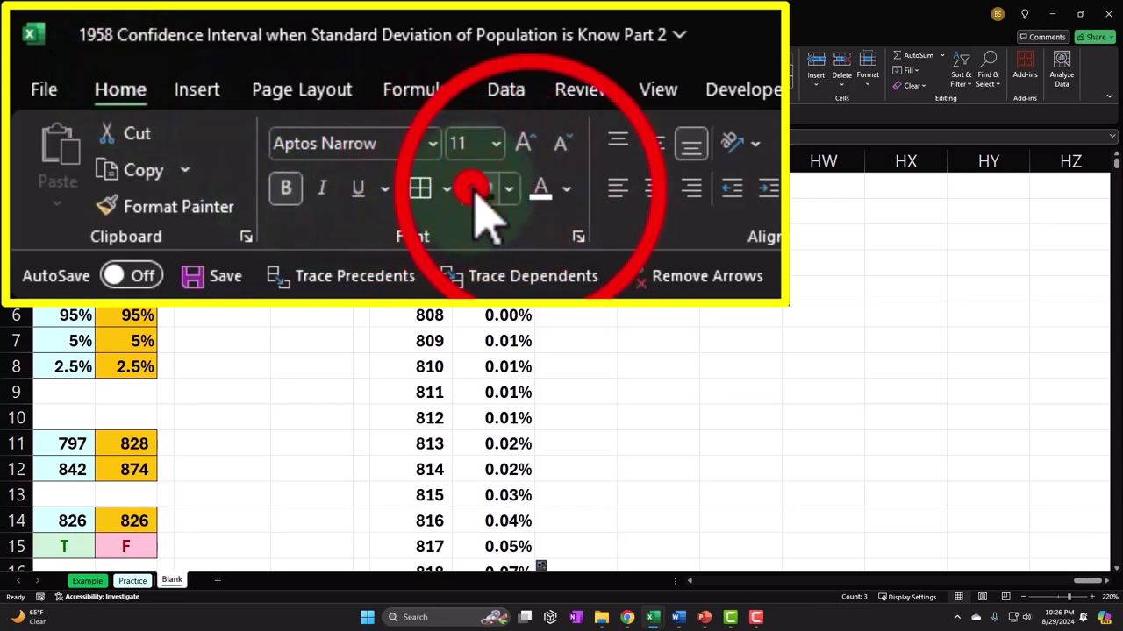
{"action": "left_click", "coordinate": [654, 188]}
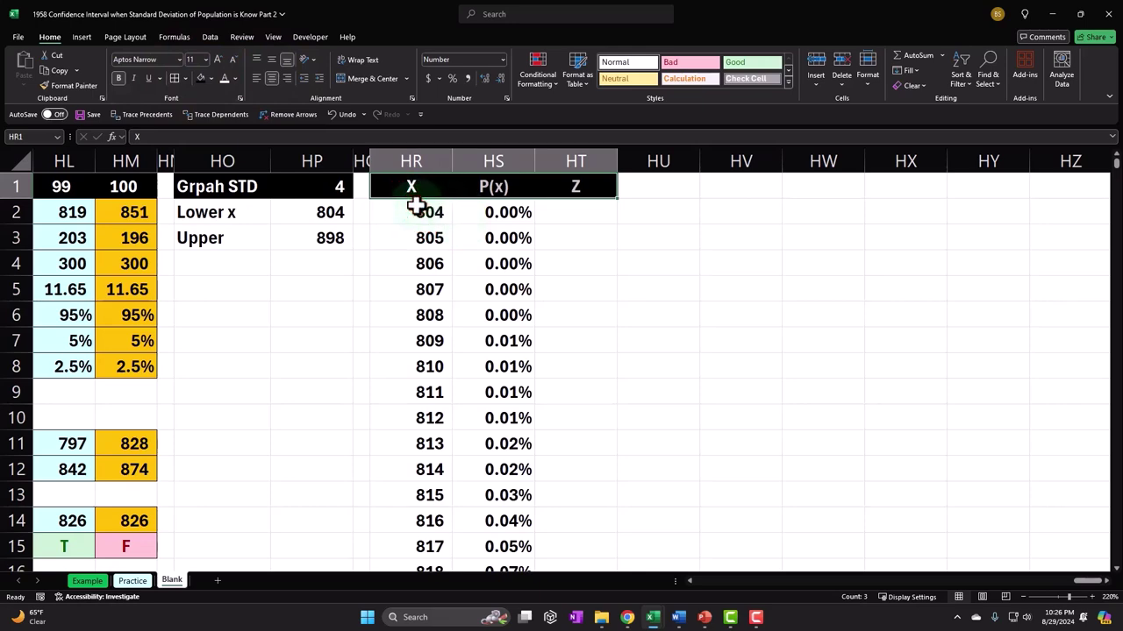
{"action": "left_click_drag", "start_coordinate": [416, 206], "coordinate": [474, 211]}
{"action": "key", "text": "ctrl+shift+Down"}
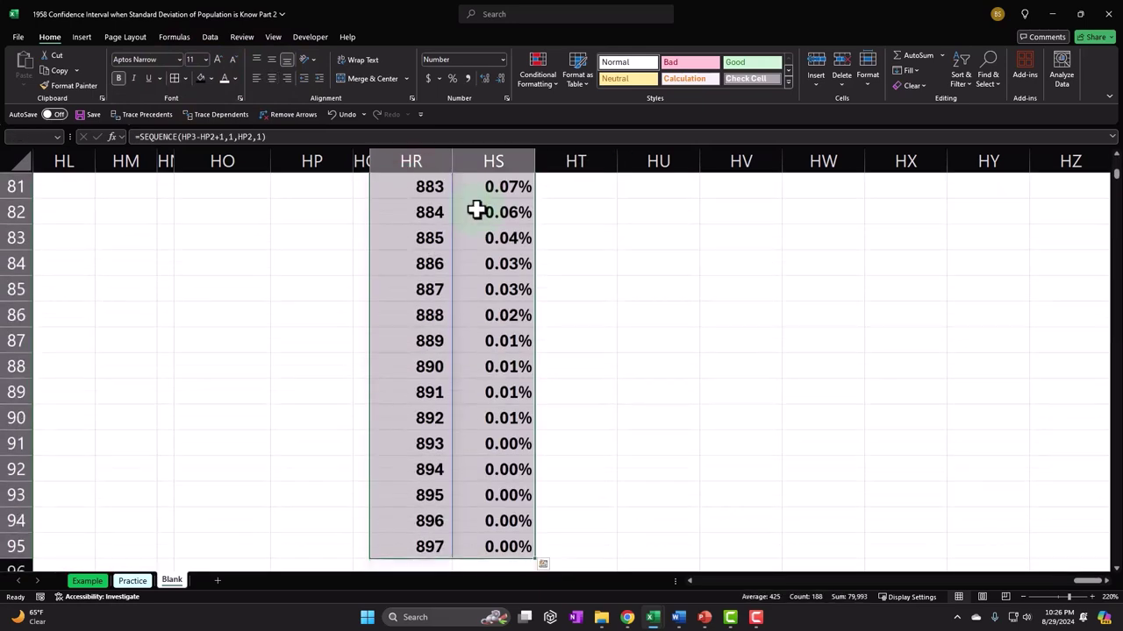
{"action": "key", "text": "ctrl+BackSpace"}
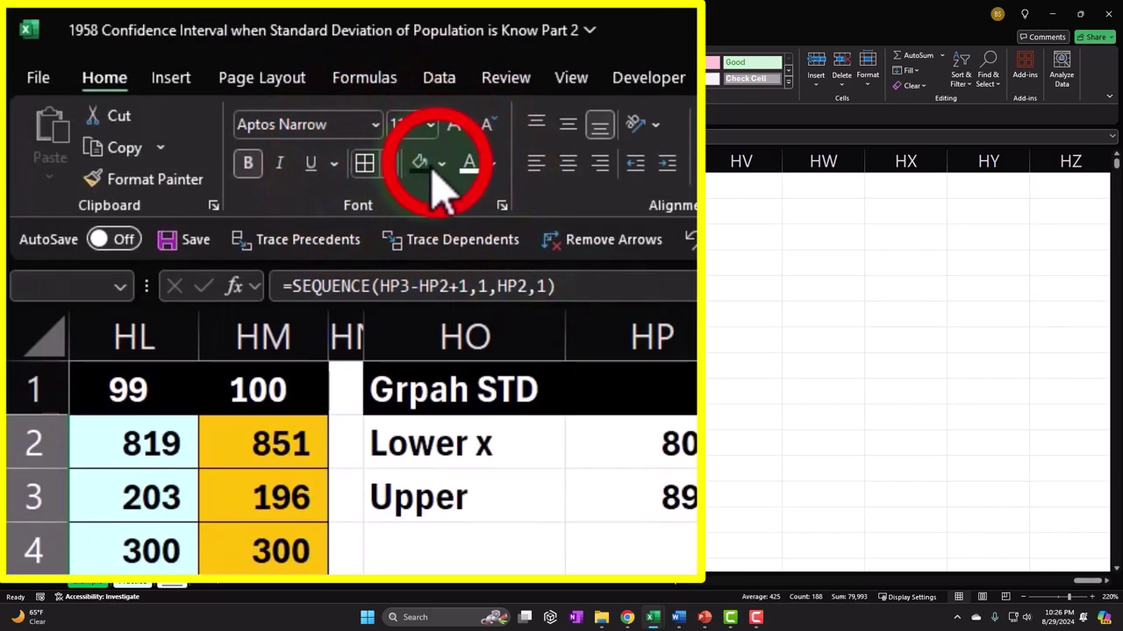
{"action": "left_click", "coordinate": [442, 163]}
{"action": "left_click", "coordinate": [415, 462]}
{"action": "left_click", "coordinate": [489, 213]}
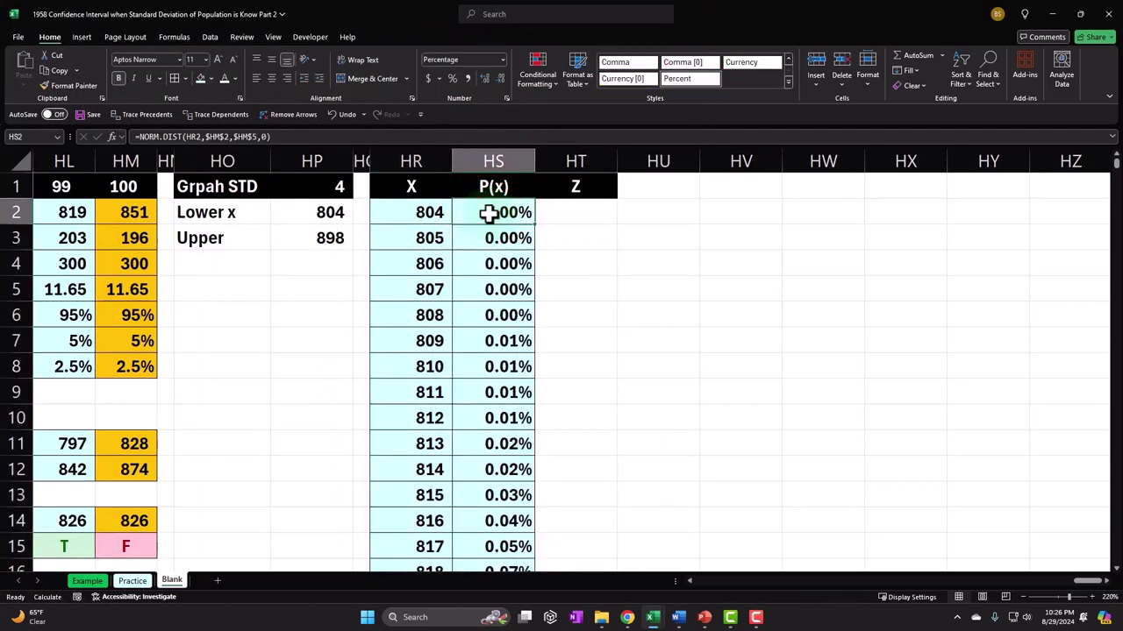
{"action": "key", "text": "ctrl+shift+Down"}
{"action": "key", "text": "ctrl+BackSpace"}
{"action": "key", "text": "ctrl+4"}
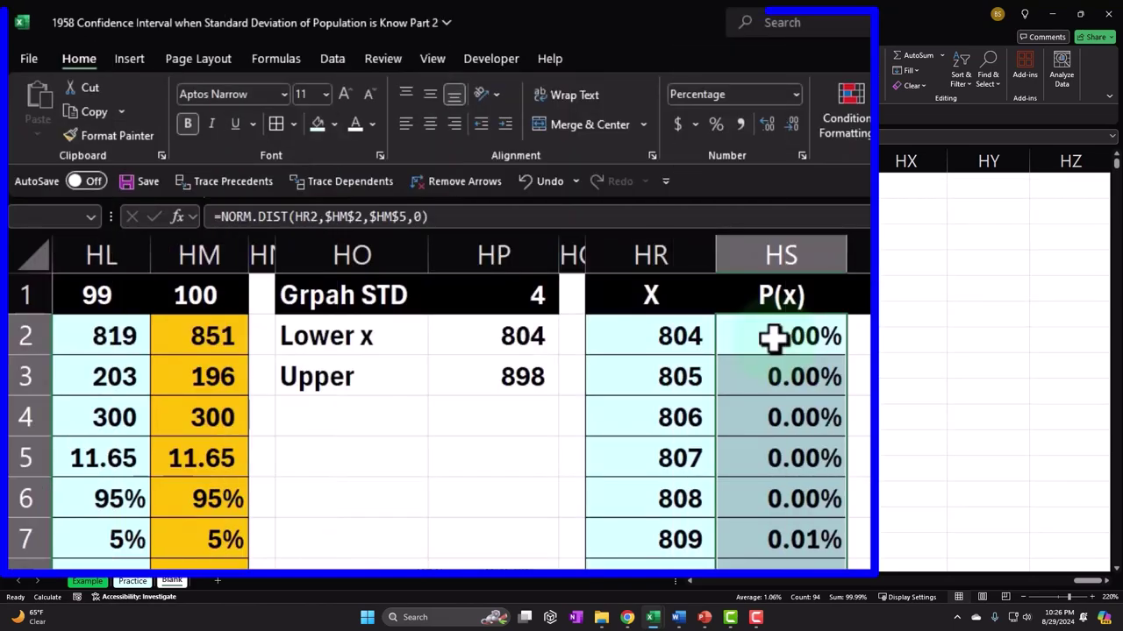
Step: Insert an area chart from the All Charts list, then delete it
{"action": "left_click", "coordinate": [127, 63]}
{"action": "left_click", "coordinate": [614, 88]}
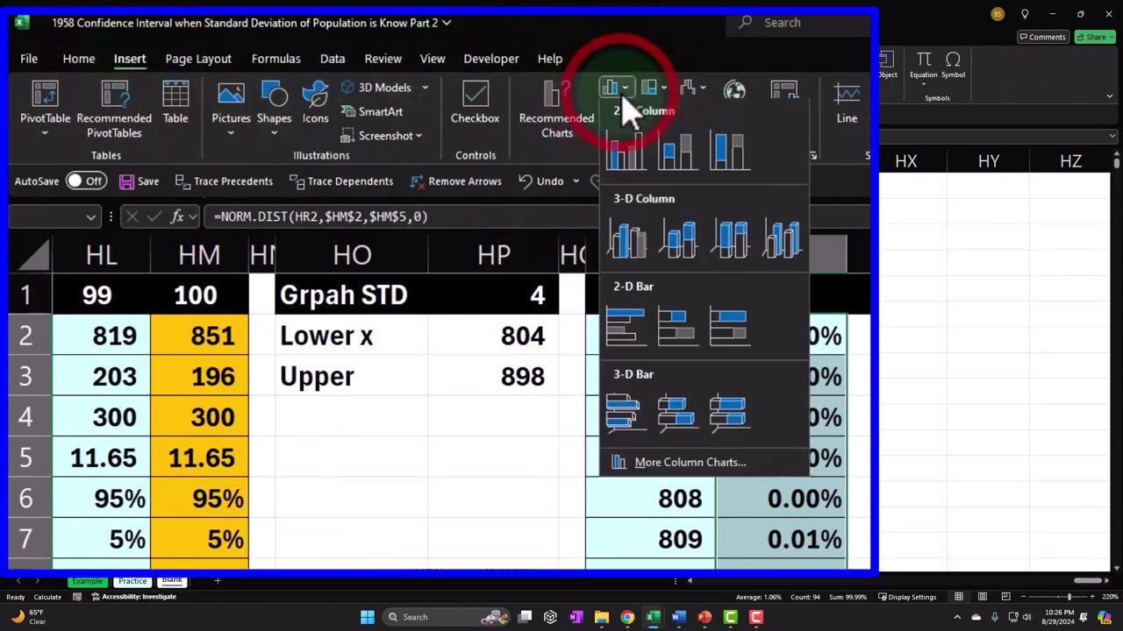
{"action": "left_click", "coordinate": [614, 87]}
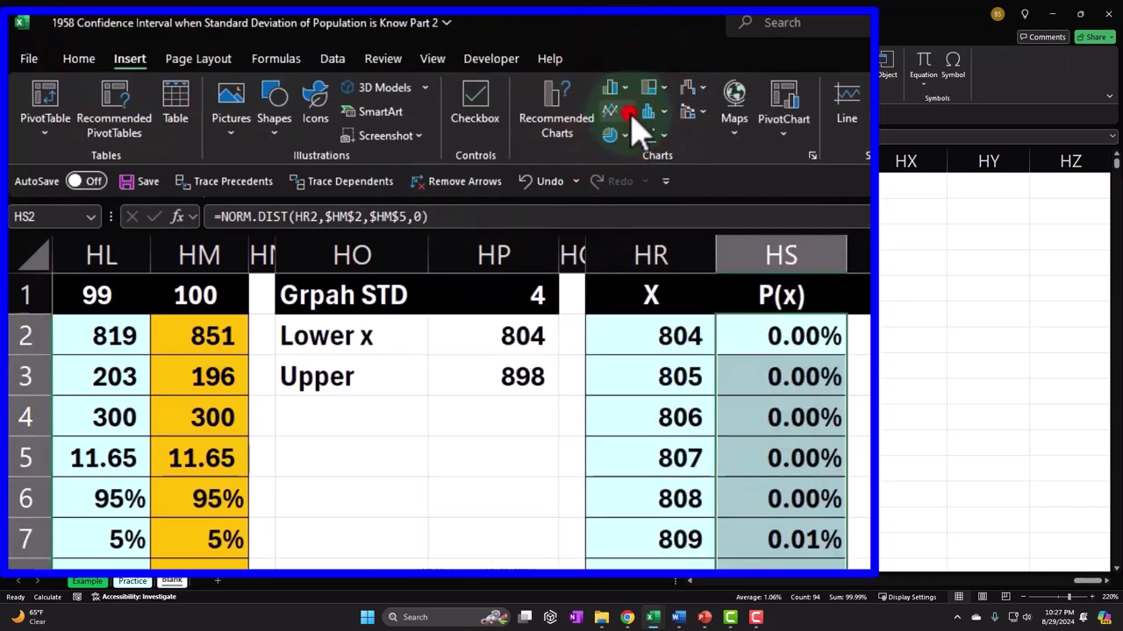
{"action": "left_click", "coordinate": [614, 111]}
{"action": "left_click", "coordinate": [618, 112]}
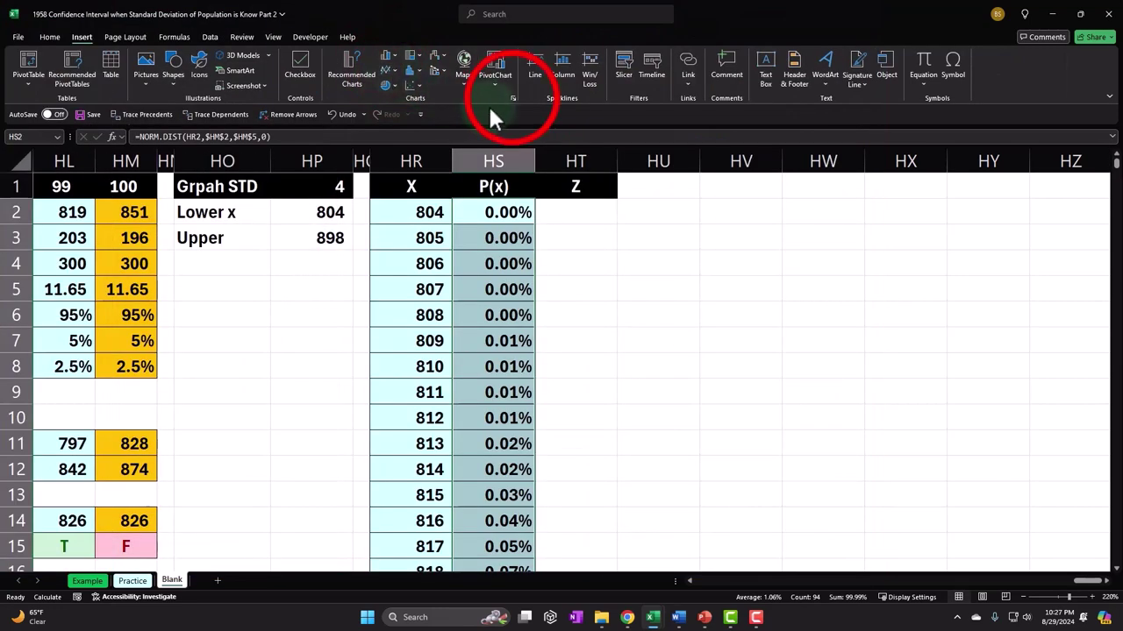
{"action": "left_click", "coordinate": [513, 98]}
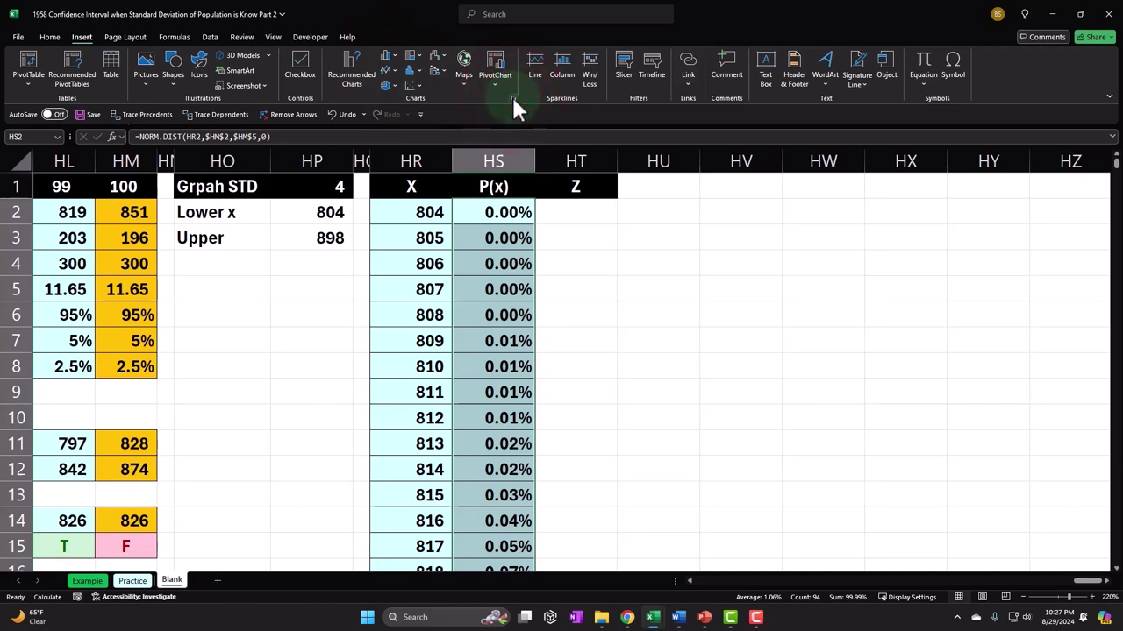
{"action": "left_click", "coordinate": [548, 71]}
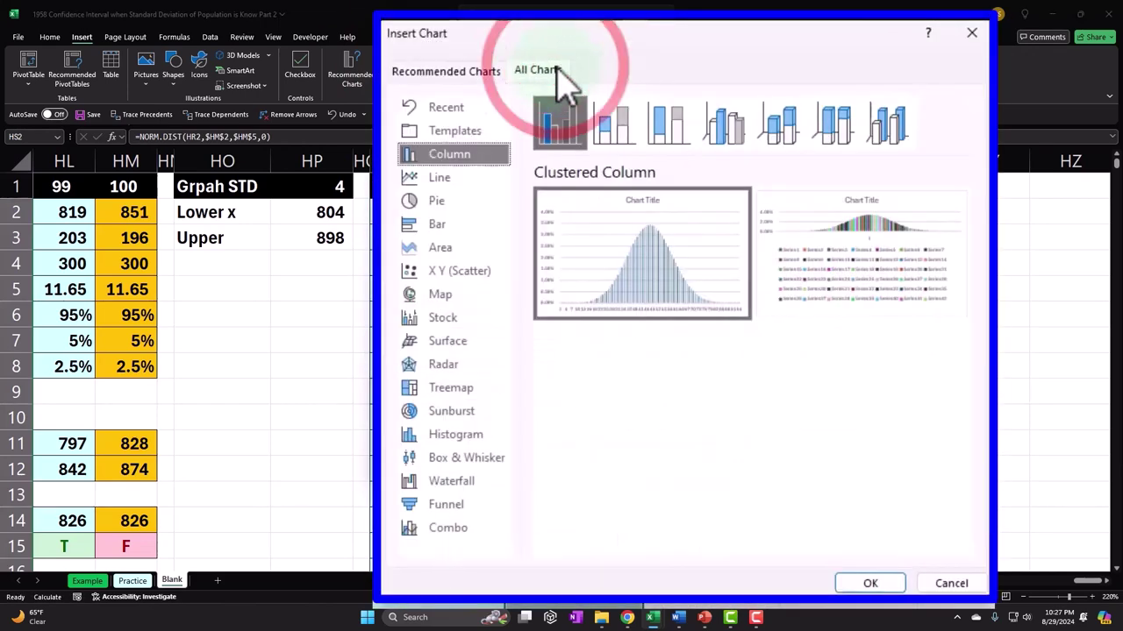
{"action": "left_click", "coordinate": [443, 248]}
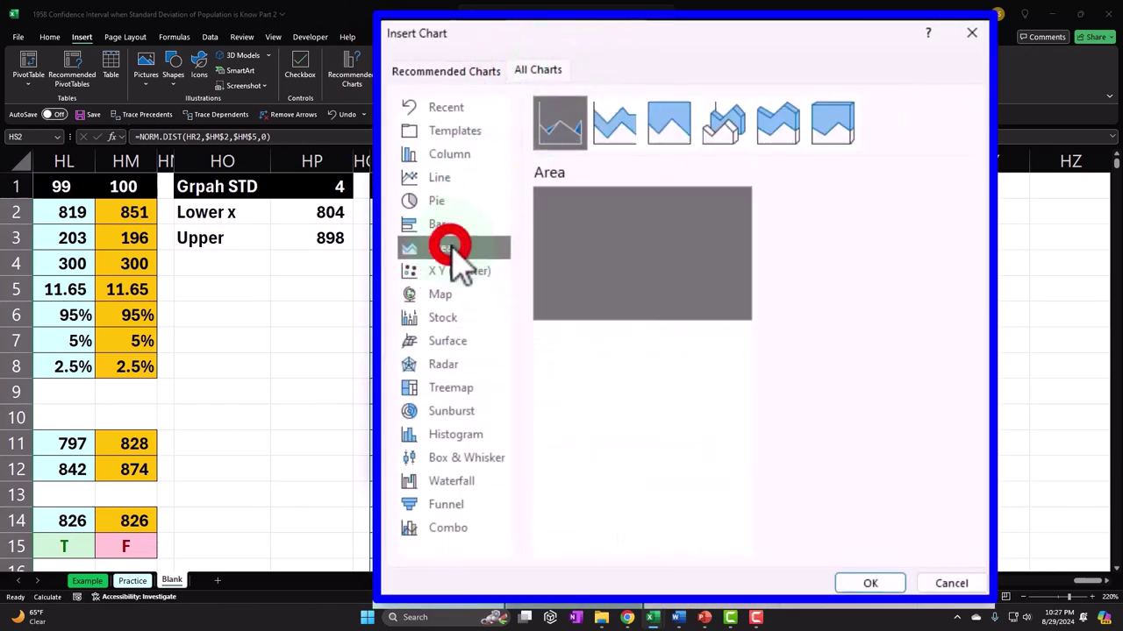
{"action": "double_click", "coordinate": [575, 250]}
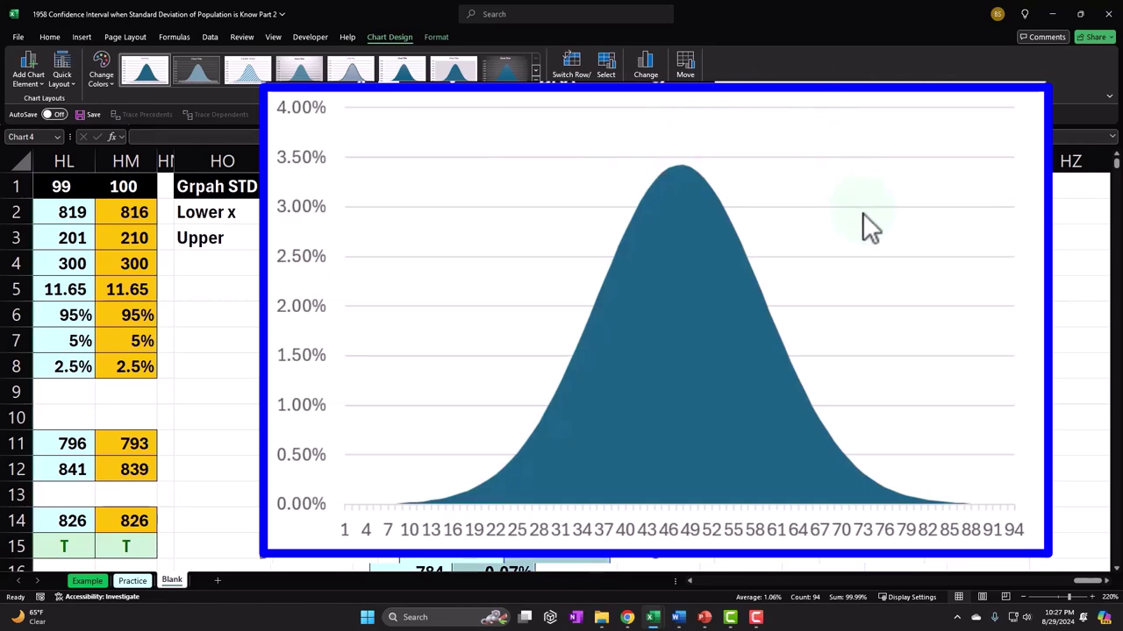
{"action": "key", "text": "Delete"}
Step: Insert the P(x) area chart again, remove its title, and move it right of the table
{"action": "left_click", "coordinate": [82, 37]}
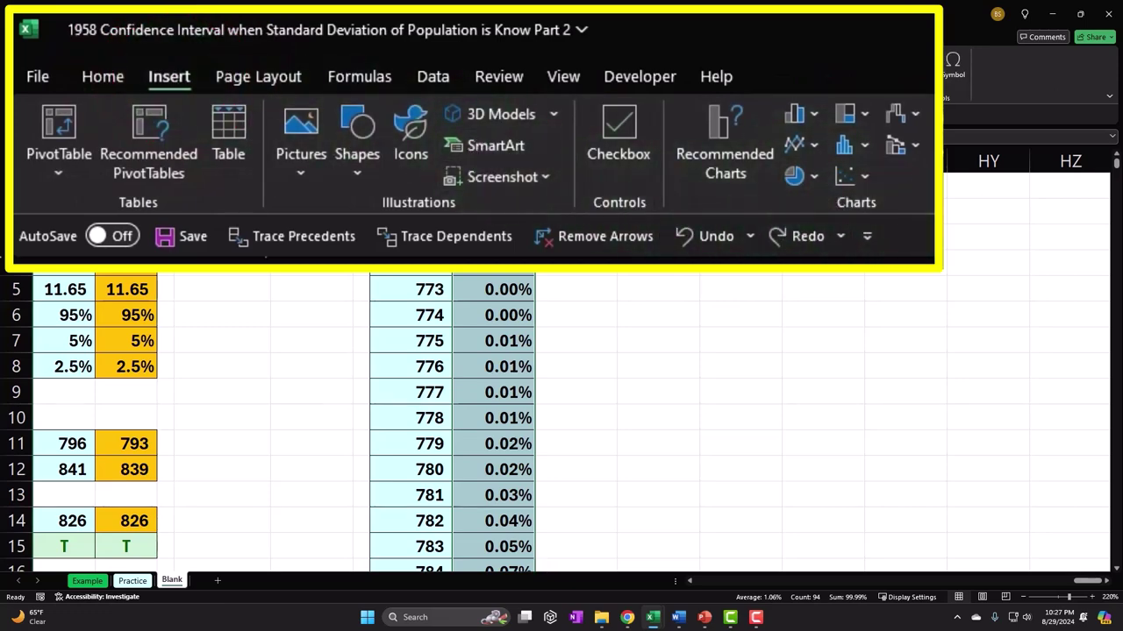
{"action": "left_click", "coordinate": [514, 96]}
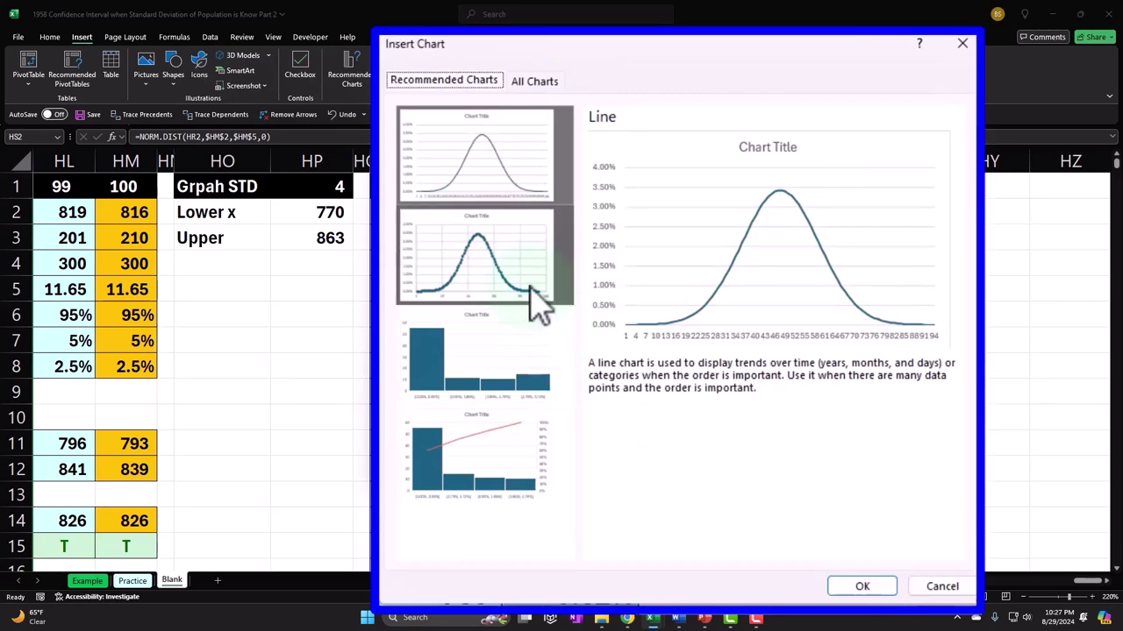
{"action": "left_click", "coordinate": [530, 82]}
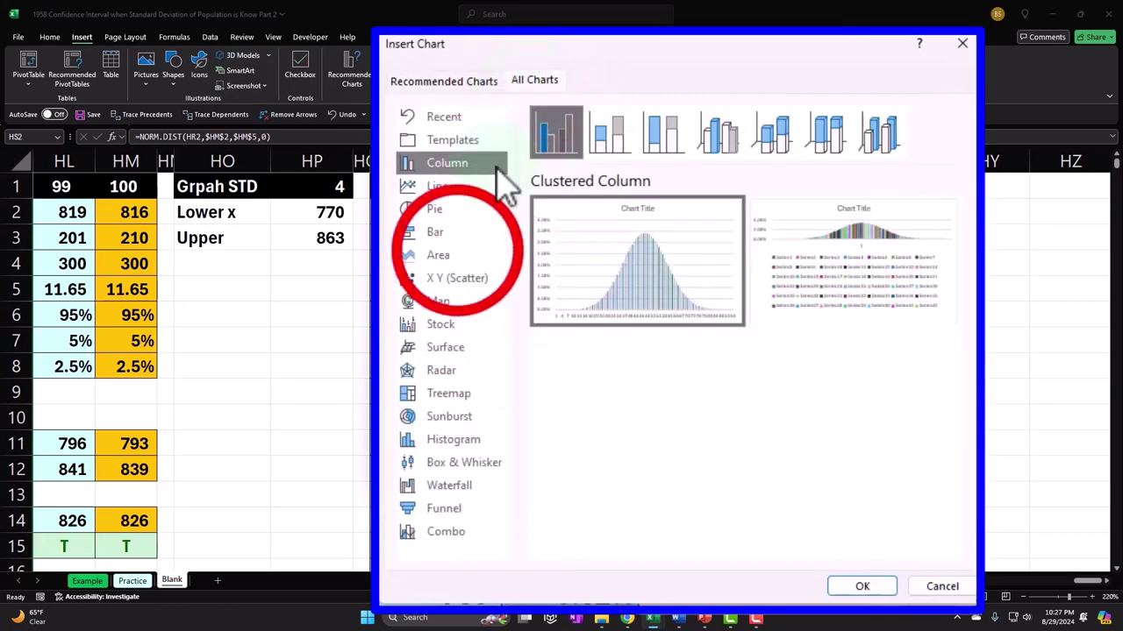
{"action": "left_click", "coordinate": [457, 256]}
{"action": "mouse_move", "coordinate": [727, 281]}
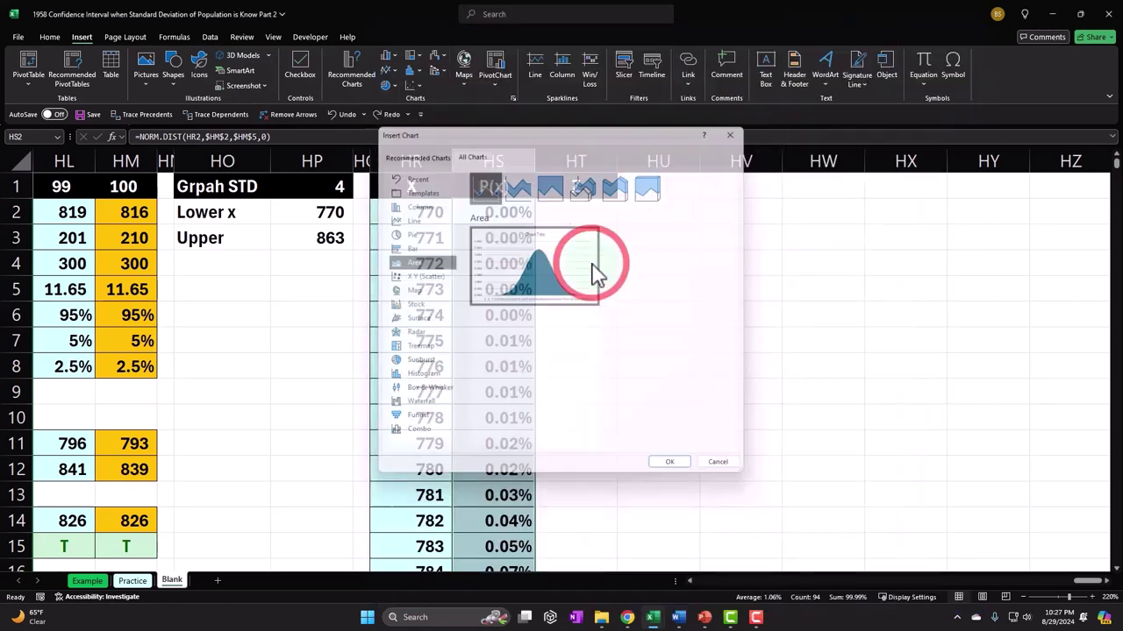
{"action": "double_click", "coordinate": [592, 272]}
{"action": "left_click", "coordinate": [726, 118]}
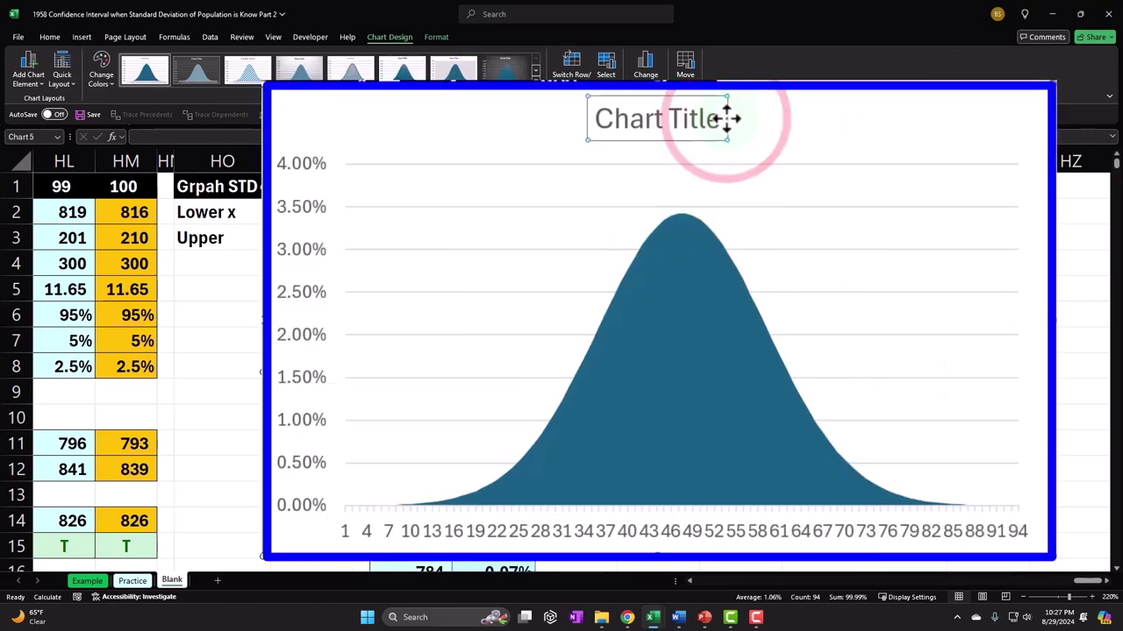
{"action": "key", "text": "Delete"}
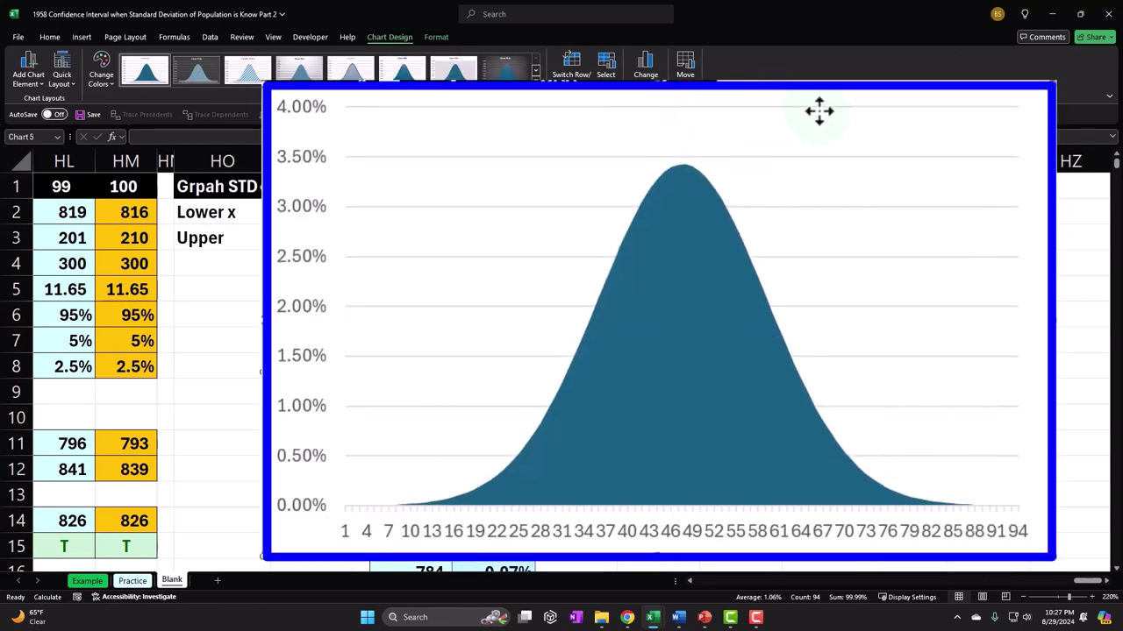
{"action": "left_click_drag", "start_coordinate": [680, 193], "coordinate": [1041, 197]}
{"action": "left_click", "coordinate": [1107, 584]}
{"action": "left_click_drag", "start_coordinate": [1107, 583], "coordinate": [1110, 590]}
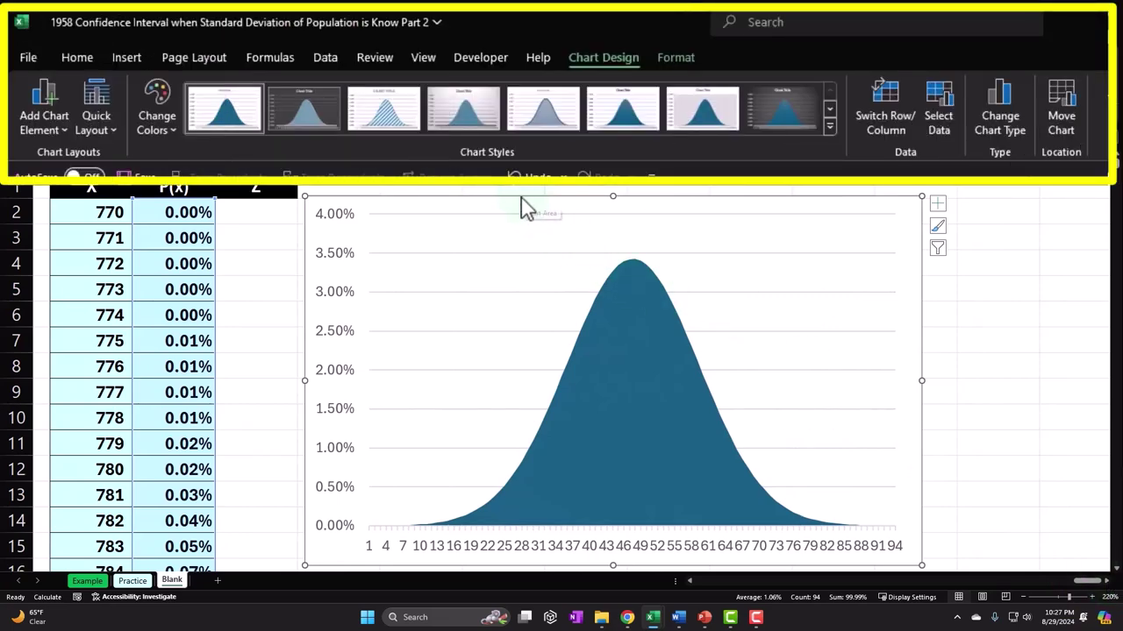
Step: Set the chart's horizontal axis labels to =Blank!$HR$2:$HR$95 via Select Data
{"action": "left_click", "coordinate": [603, 68]}
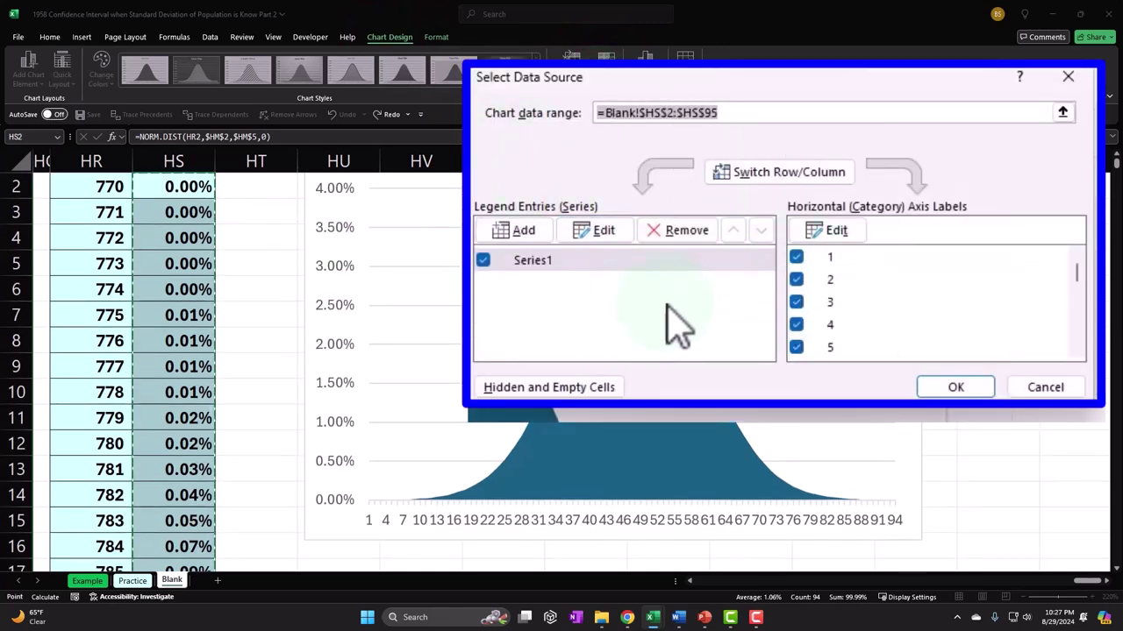
{"action": "left_click", "coordinate": [836, 230]}
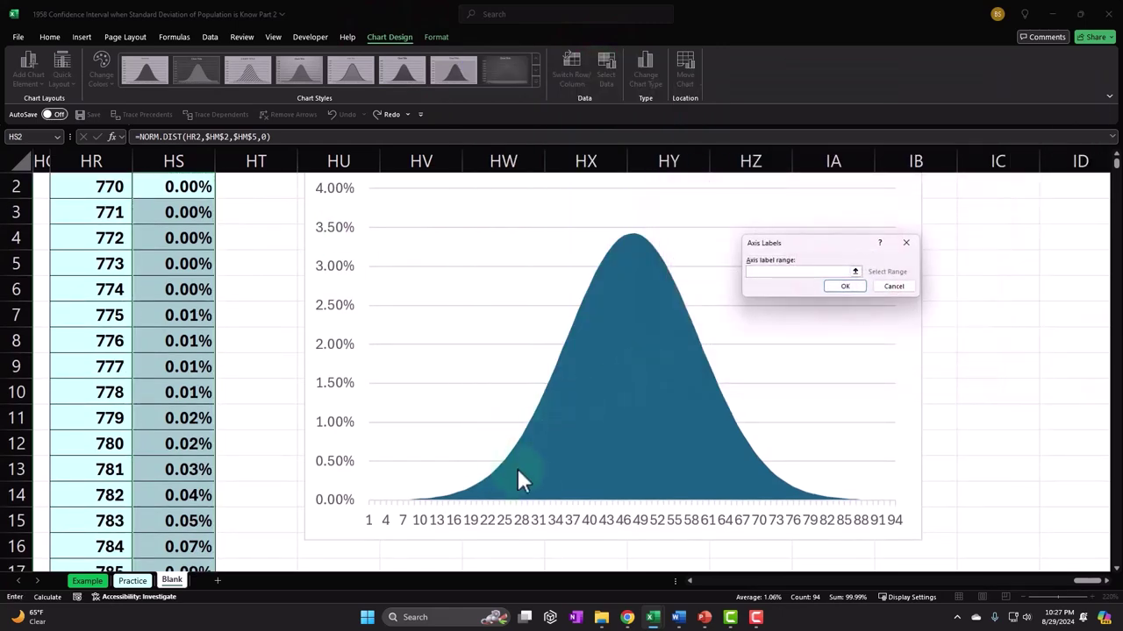
{"action": "scroll", "coordinate": [242, 429], "scroll_direction": "up", "scroll_amount": 1}
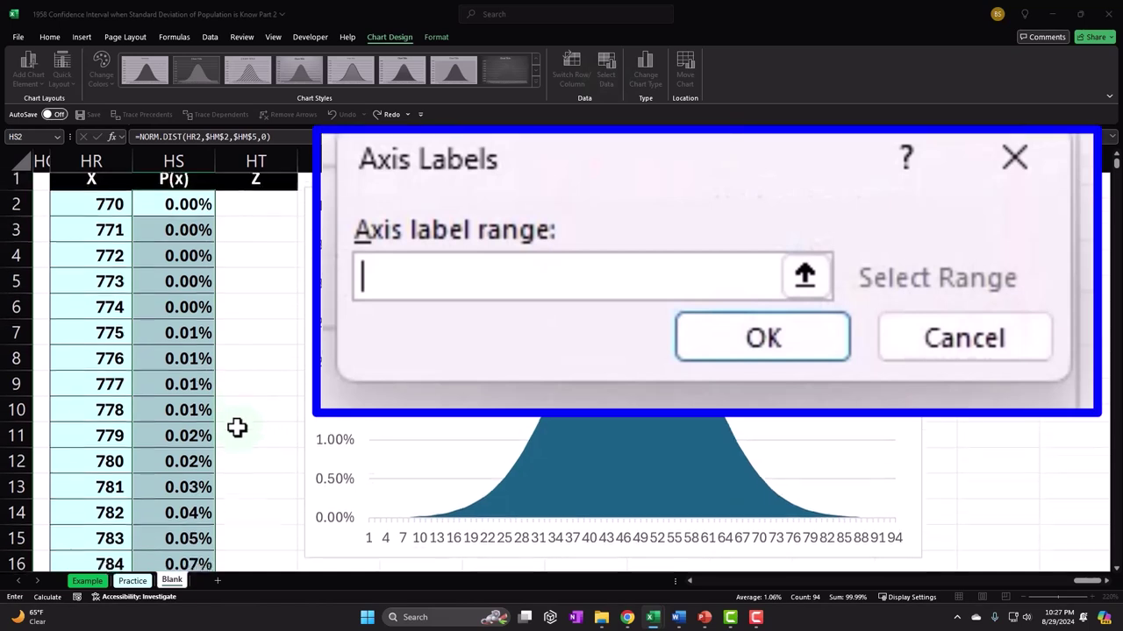
{"action": "left_click", "coordinate": [112, 218]}
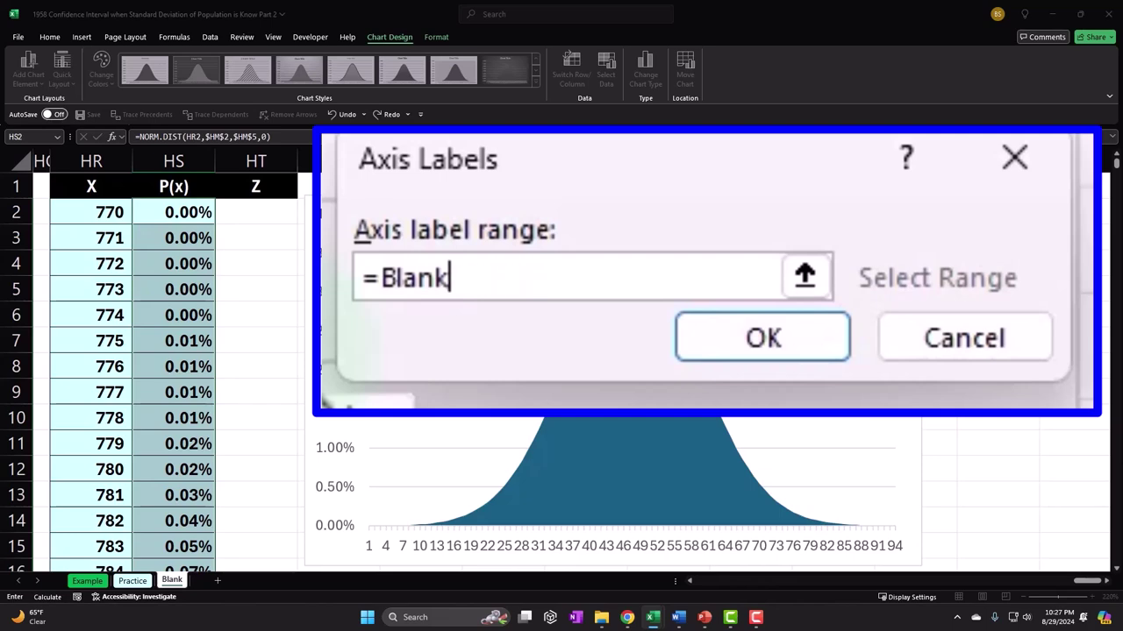
{"action": "left_click", "coordinate": [106, 213]}
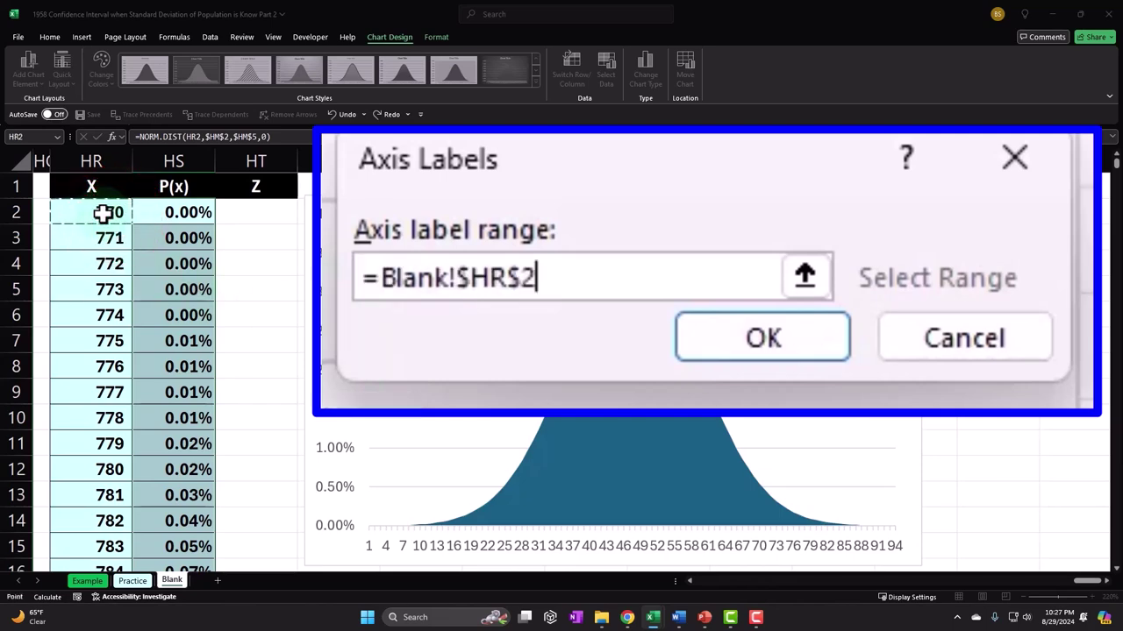
{"action": "key", "text": "ctrl+shift+Down"}
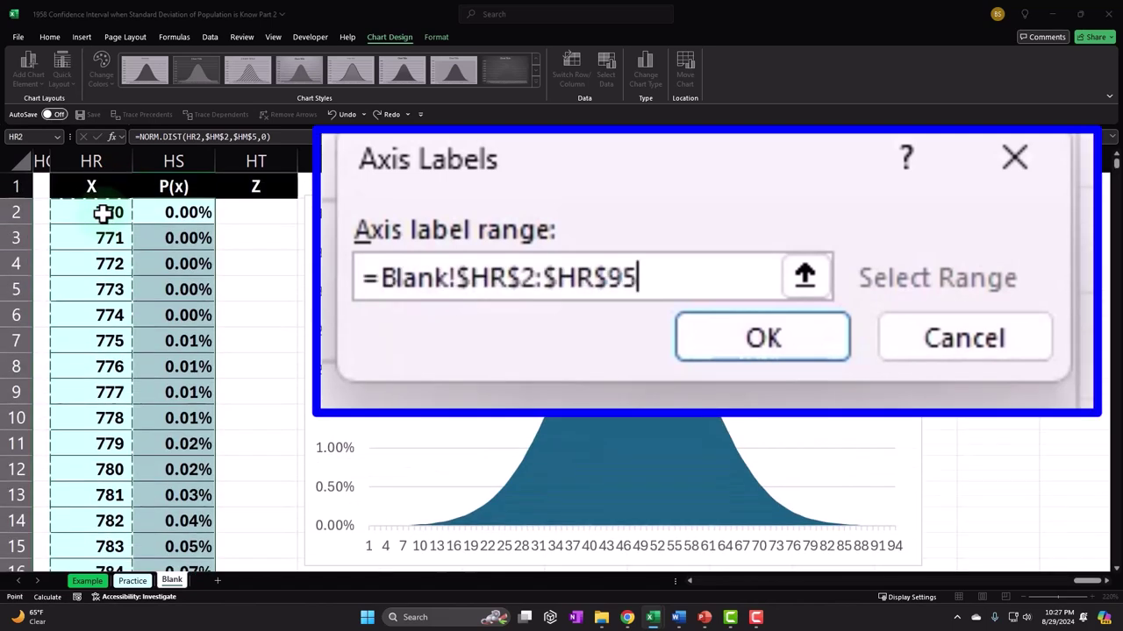
{"action": "left_click", "coordinate": [804, 276]}
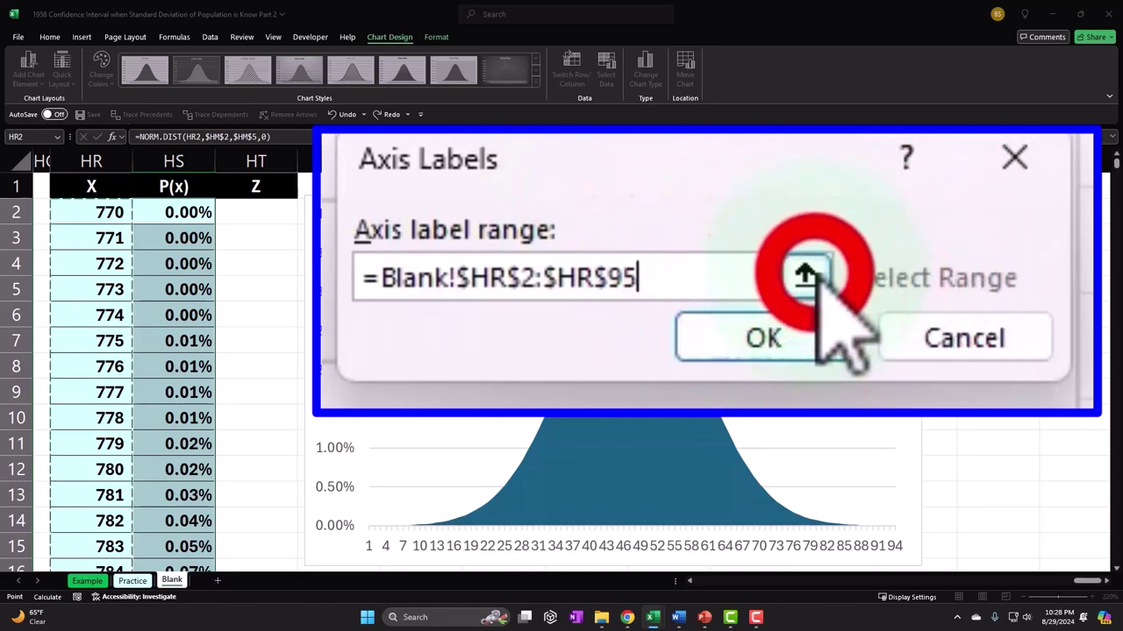
{"action": "left_click", "coordinate": [1026, 237]}
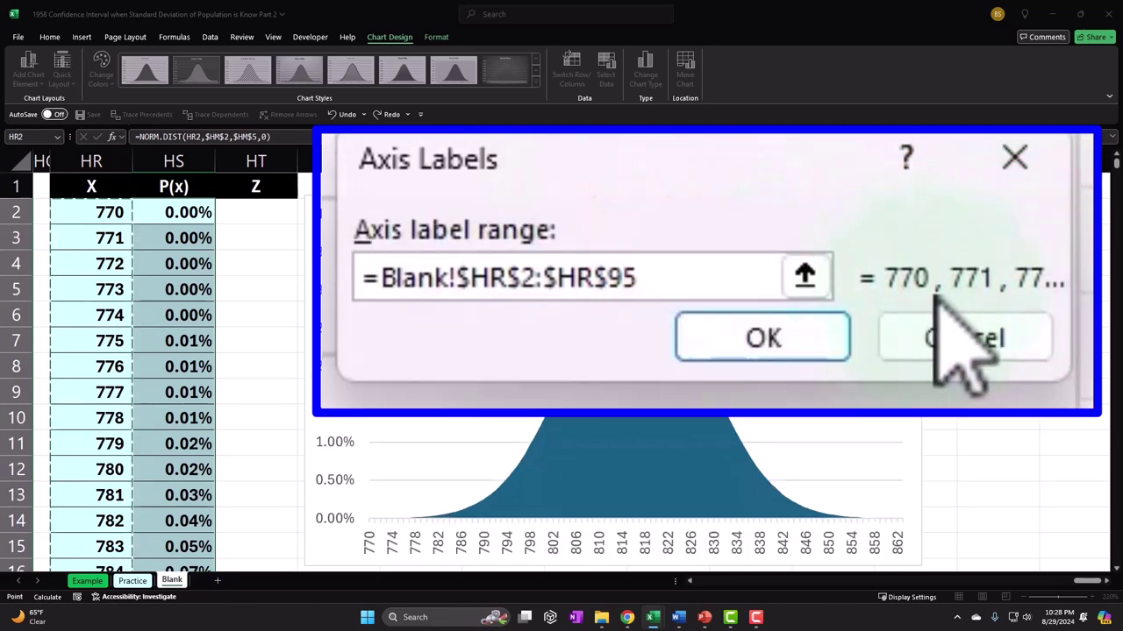
{"action": "left_click", "coordinate": [793, 342]}
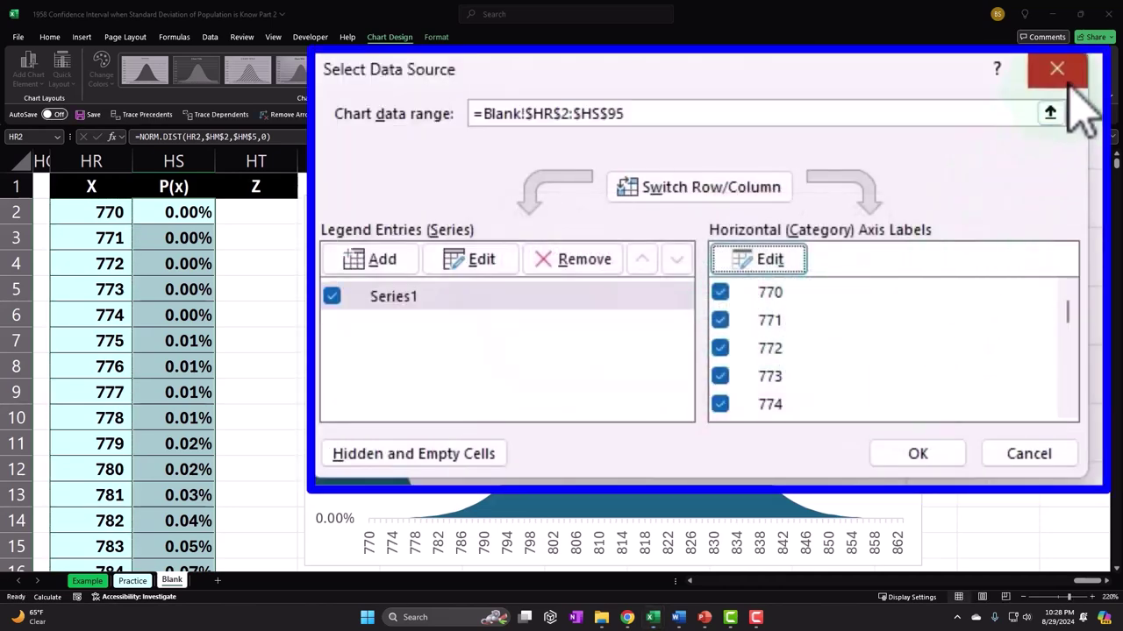
{"action": "left_click", "coordinate": [982, 452]}
{"action": "left_click", "coordinate": [946, 463]}
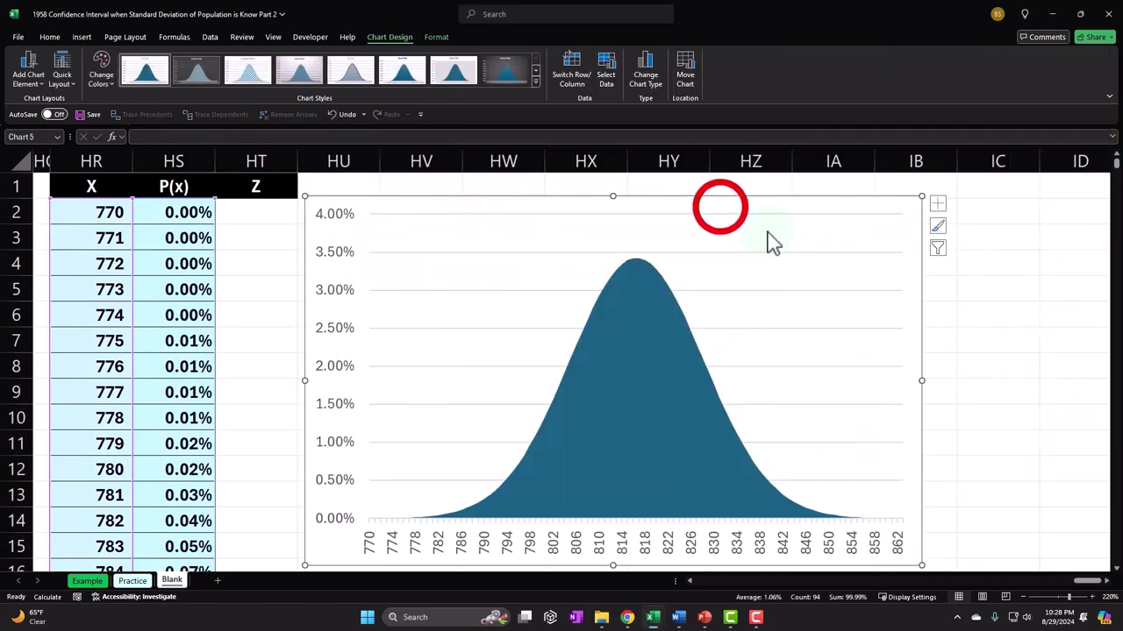
Step: Nudge the chart slightly right and select cell HT2 under the Z header
{"action": "left_click_drag", "start_coordinate": [721, 215], "coordinate": [763, 219]}
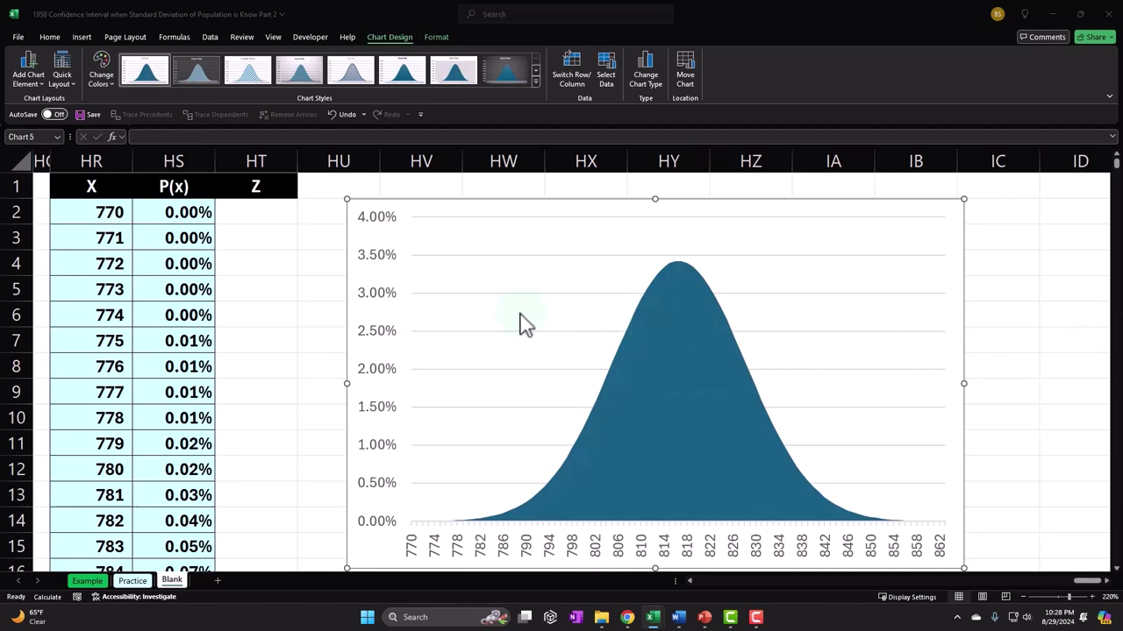
{"action": "left_click", "coordinate": [256, 212]}
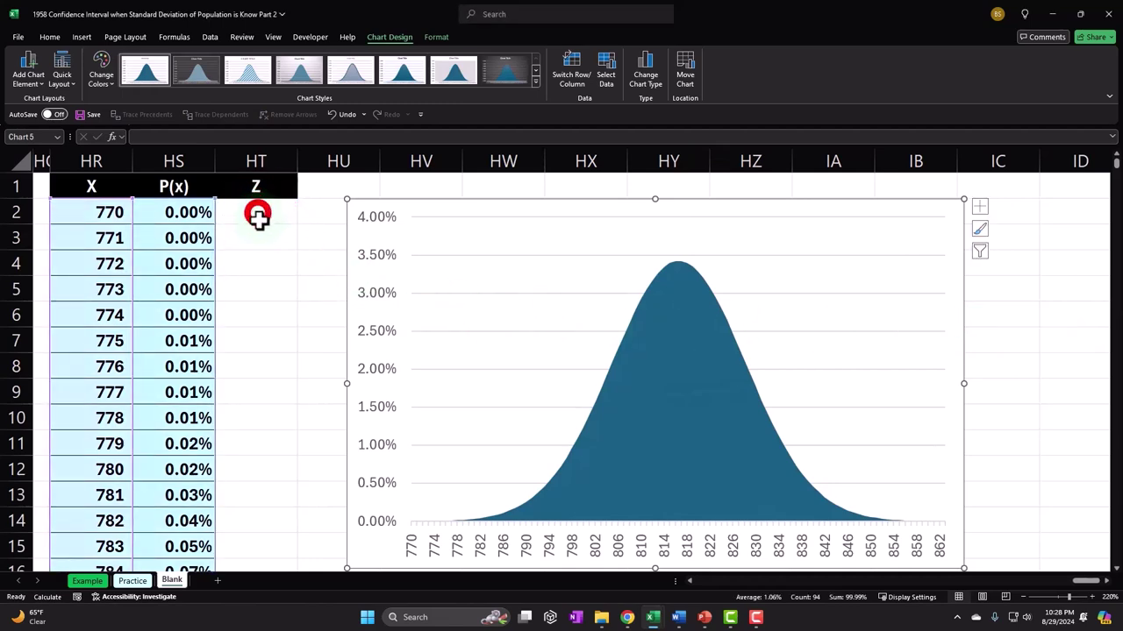
{"action": "key", "text": "Left"}
{"action": "key", "text": "Left"}
{"action": "key", "text": "Left"}
{"action": "key", "text": "Left"}
{"action": "key", "text": "Left"}
{"action": "key", "text": "Left"}
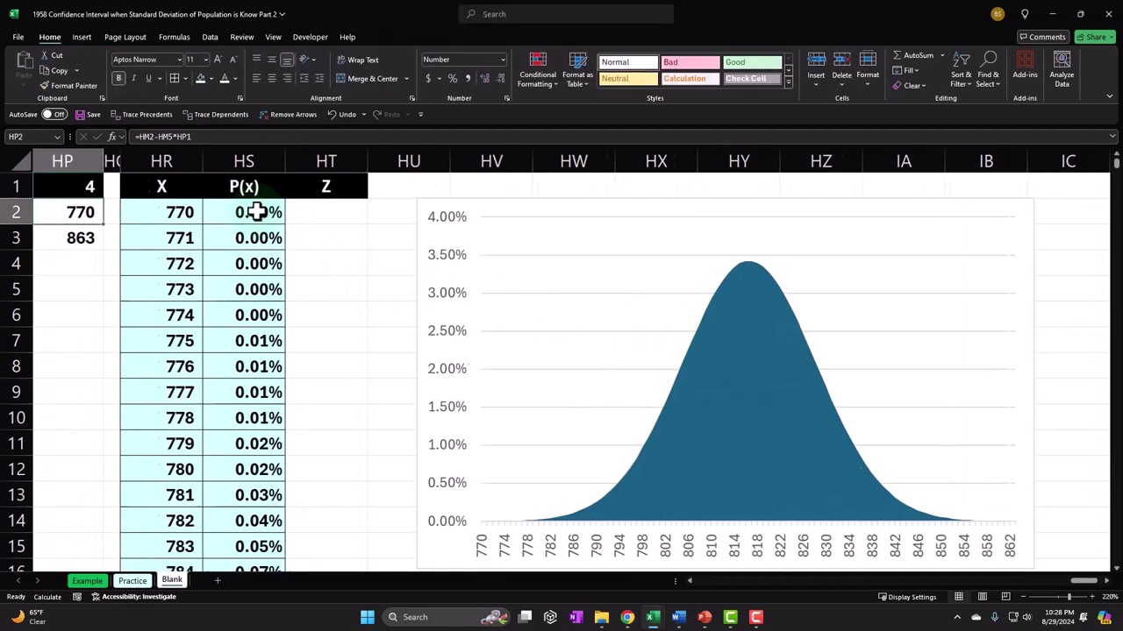
{"action": "key", "text": "Left"}
{"action": "key", "text": "Left"}
{"action": "key", "text": "Right"}
{"action": "key", "text": "Right"}
{"action": "key", "text": "Right"}
{"action": "key", "text": "Right"}
{"action": "key", "text": "Right"}
{"action": "key", "text": "Right"}
{"action": "key", "text": "Right"}
{"action": "key", "text": "Right"}
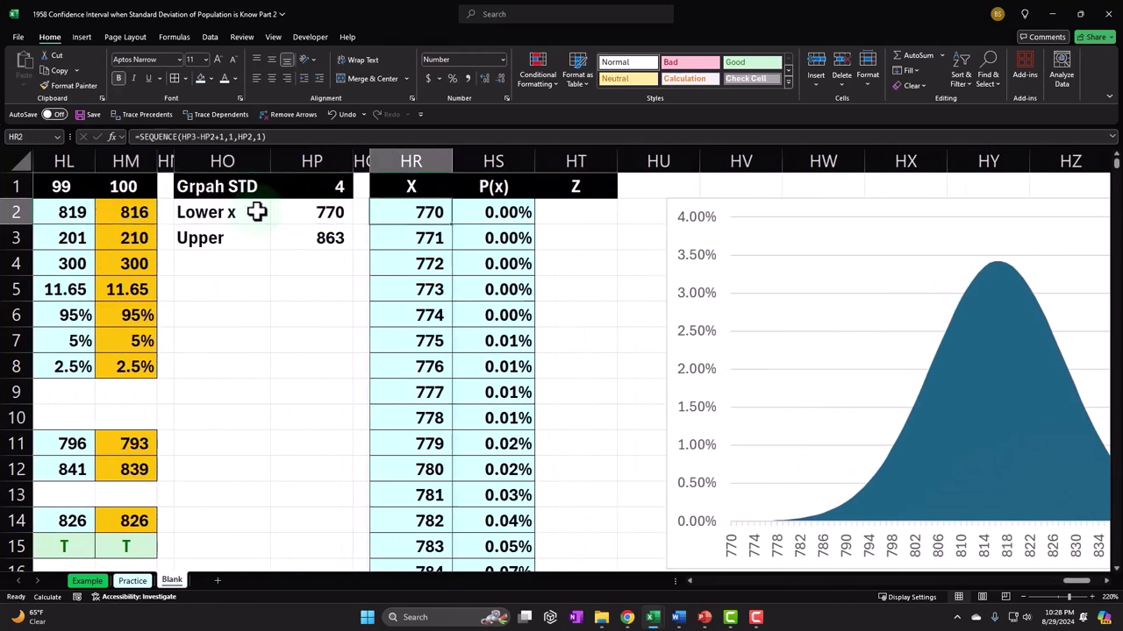
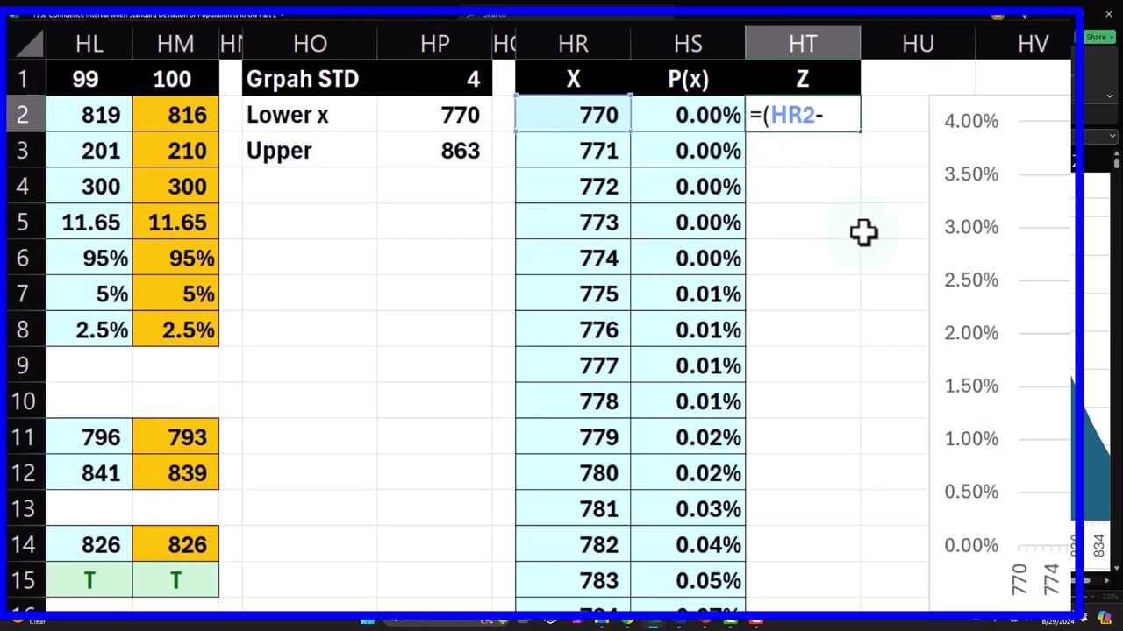
Step: Enter the Z-score formula =(HR2-$HM$2)/$HM$5 in HT2
{"action": "key", "text": "Left"}
{"action": "key", "text": "Left"}
{"action": "key", "text": "Left"}
{"action": "key", "text": "Left"}
{"action": "key", "text": "Left"}
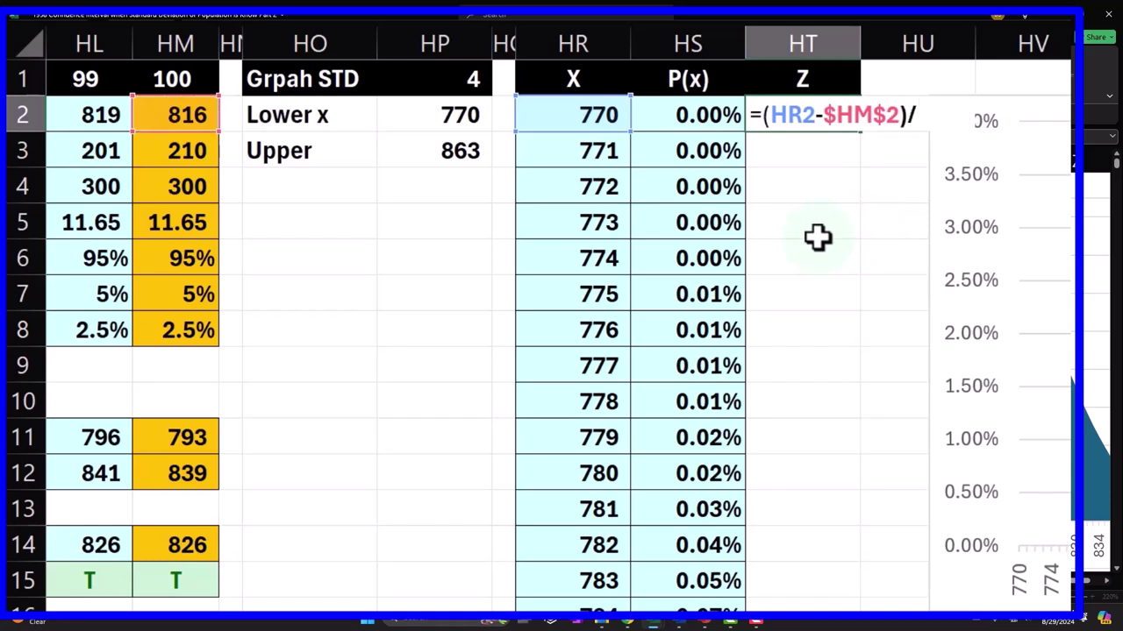
{"action": "left_click", "coordinate": [201, 223]}
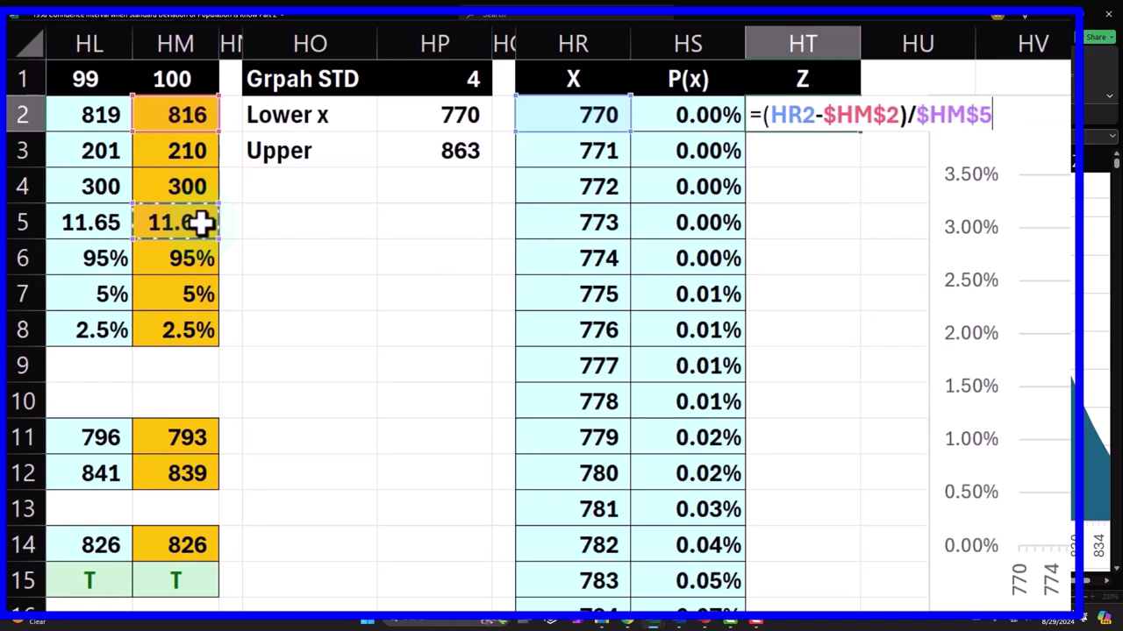
{"action": "key", "text": "Return"}
Step: Set the Graph STD value in HP1 to 4
{"action": "left_click", "coordinate": [777, 110]}
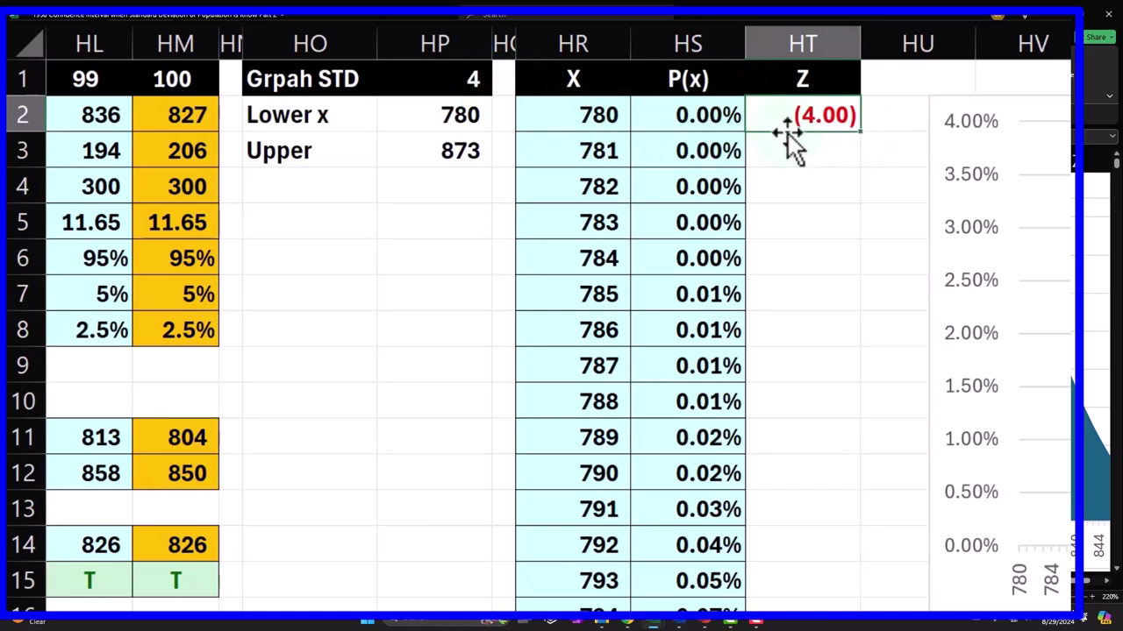
{"action": "left_click", "coordinate": [482, 79]}
{"action": "type", "text": "4"}
{"action": "key", "text": "Return"}
Step: Fill the HT2 Z-score formula down the whole Z column, starting at -4.00
{"action": "left_click", "coordinate": [652, 117]}
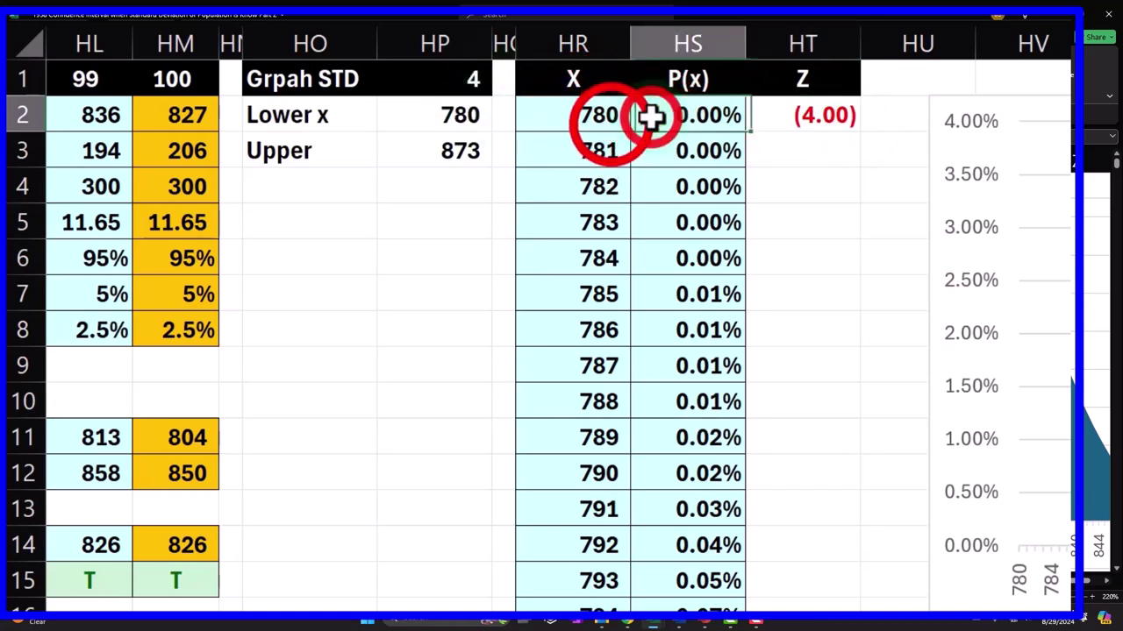
{"action": "left_click", "coordinate": [611, 125]}
{"action": "left_click", "coordinate": [834, 118]}
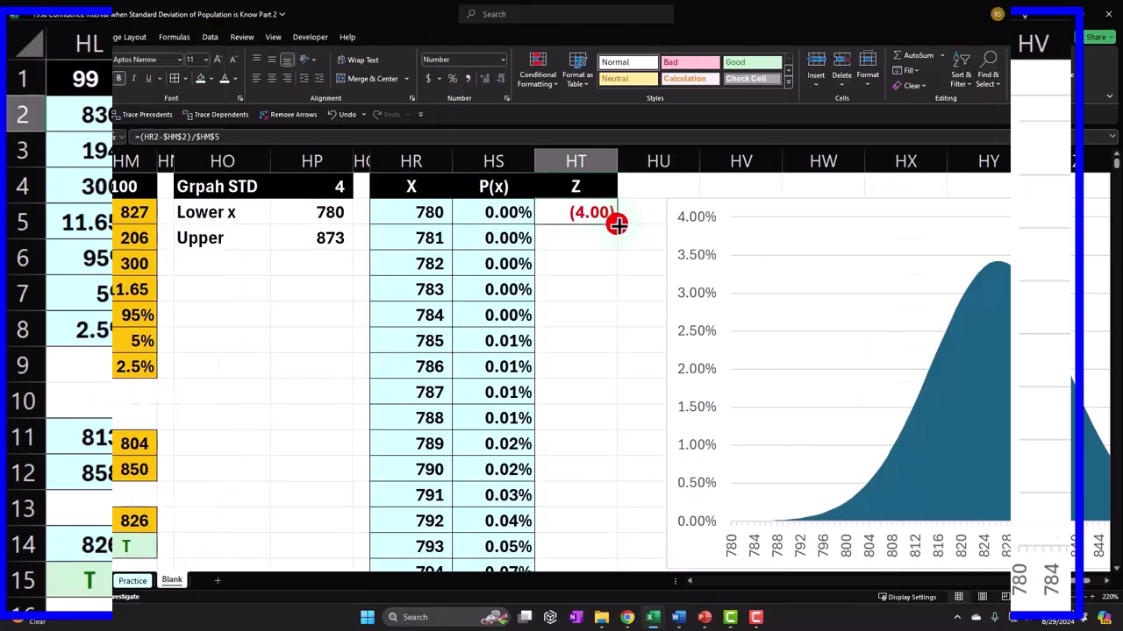
{"action": "double_click", "coordinate": [617, 225]}
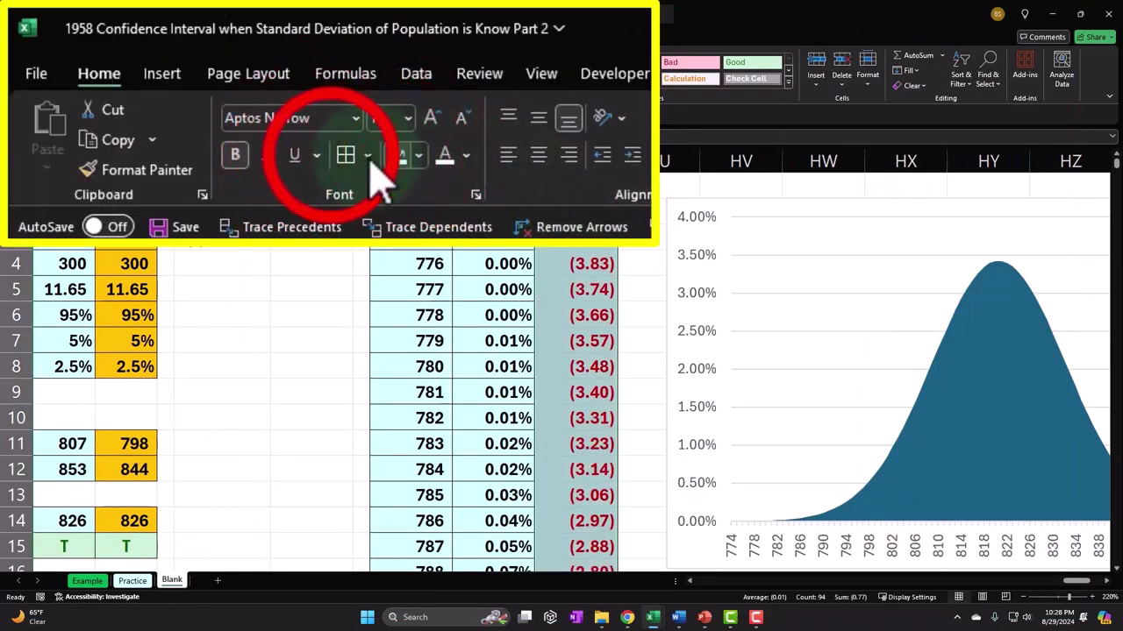
Step: Narrow column HP to fit the Graph STD values
{"action": "left_click", "coordinate": [263, 237]}
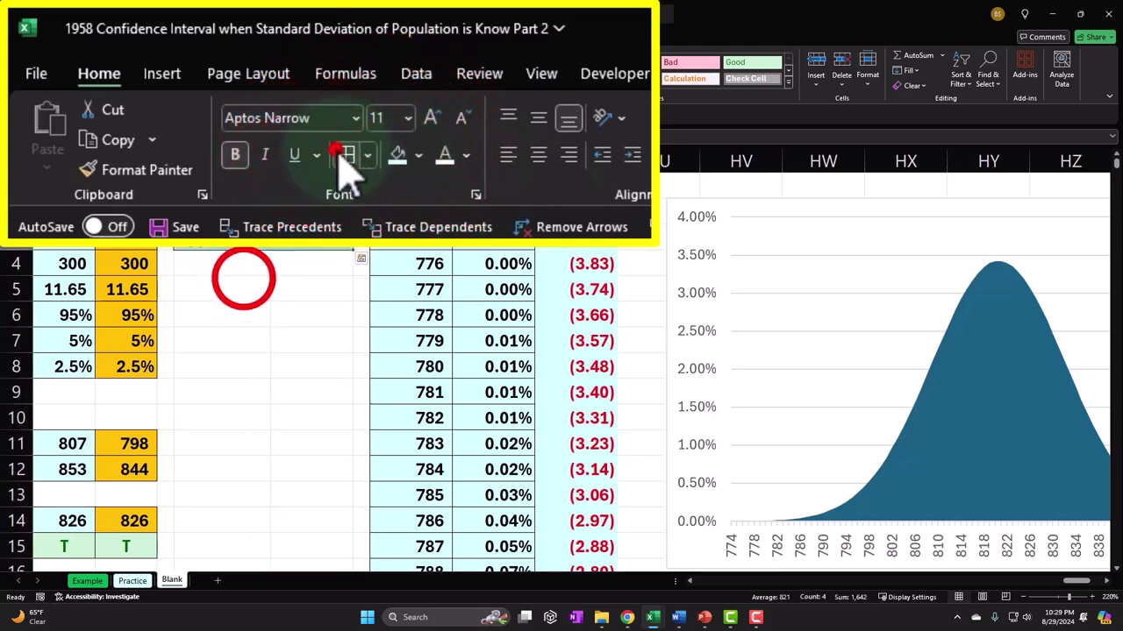
{"action": "left_click", "coordinate": [244, 279]}
{"action": "left_click_drag", "start_coordinate": [356, 156], "coordinate": [311, 159]}
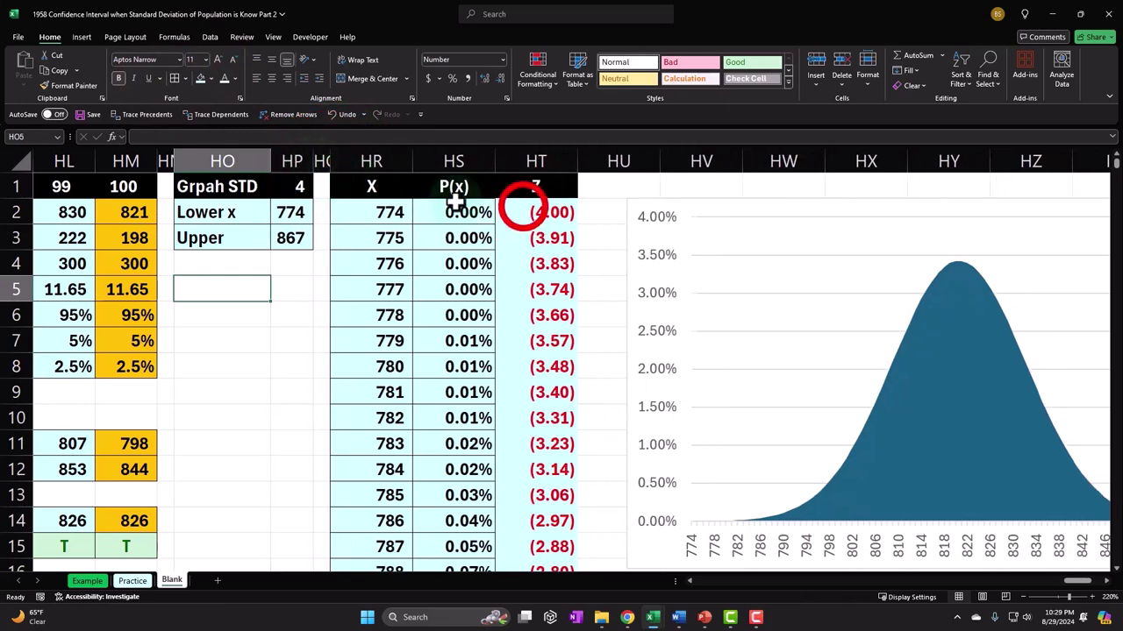
{"action": "left_click", "coordinate": [523, 207]}
{"action": "key", "text": "ctrl+shift+Down"}
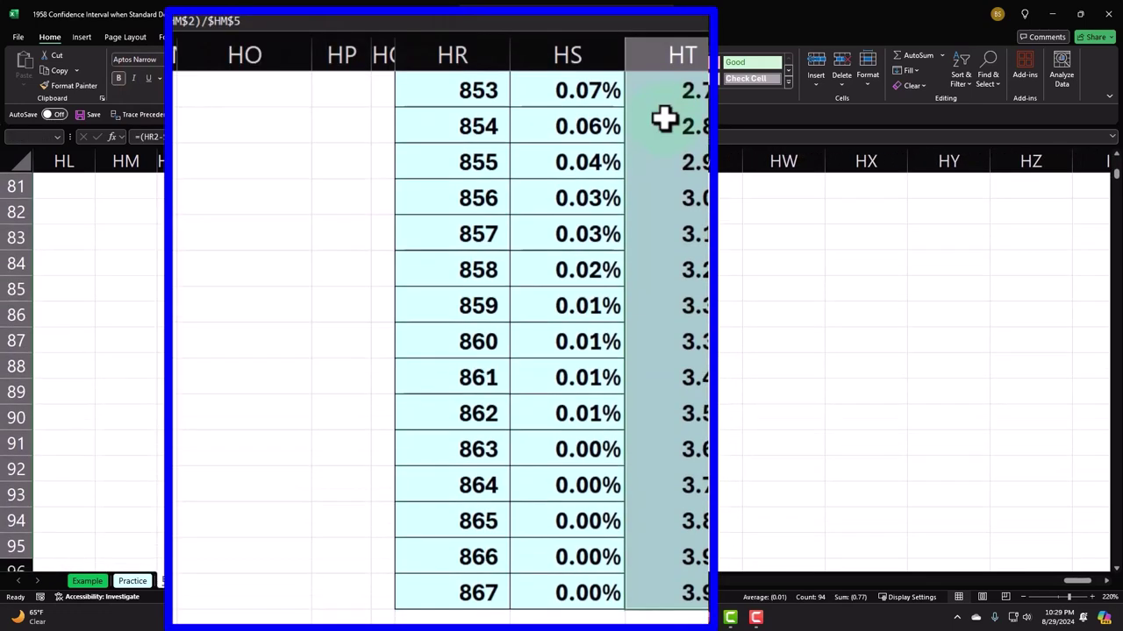
{"action": "key", "text": "ctrl+BackSpace"}
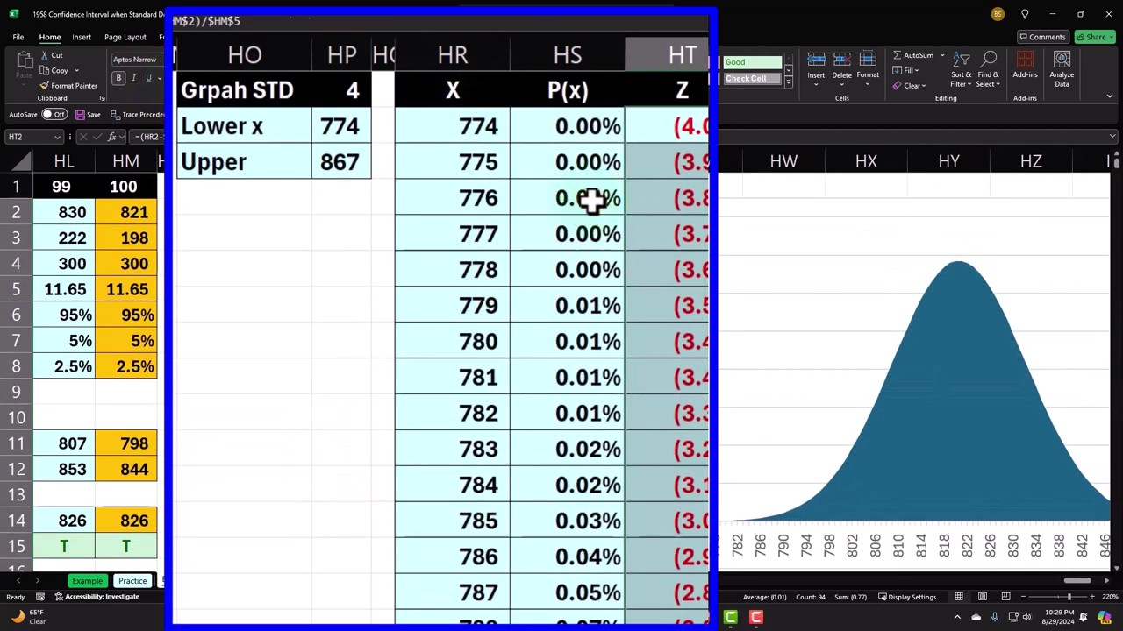
Step: Autofit the X, P(x) and Z columns, then widen HR and HT slightly
{"action": "left_click", "coordinate": [592, 200]}
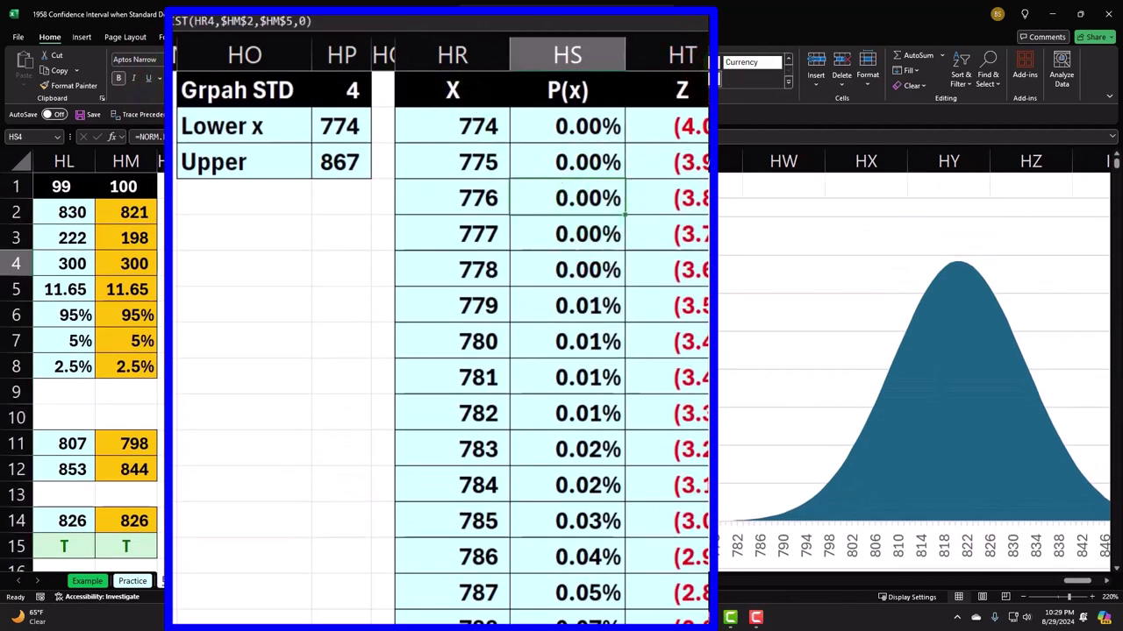
{"action": "double_click", "coordinate": [691, 49]}
{"action": "left_click", "coordinate": [456, 53]}
{"action": "left_click", "coordinate": [619, 45], "text": "shift"}
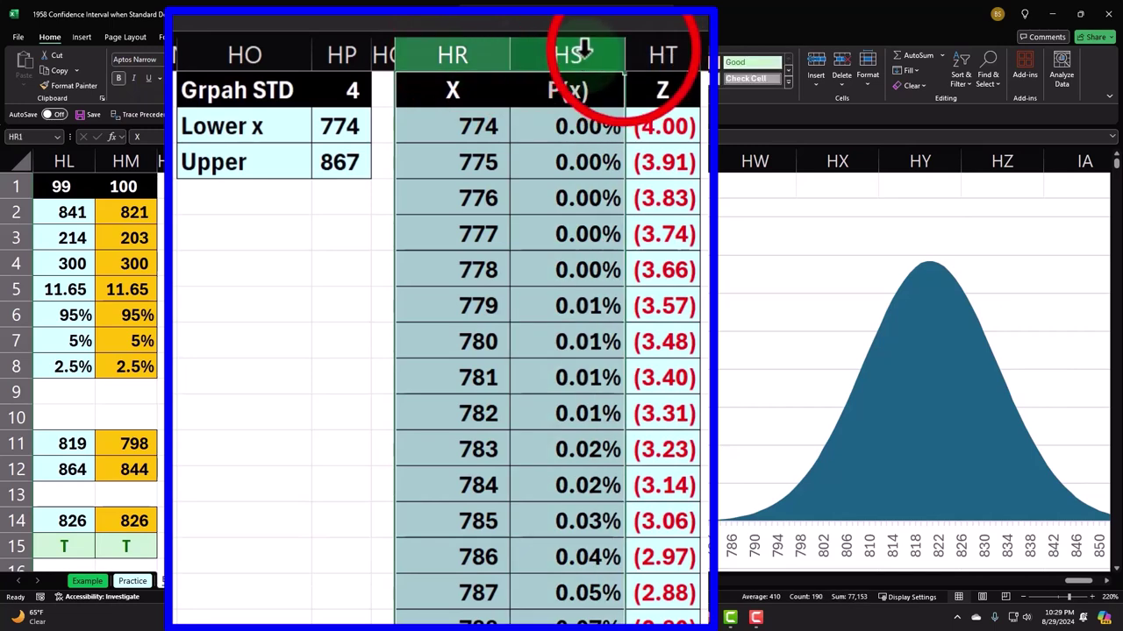
{"action": "double_click", "coordinate": [623, 48]}
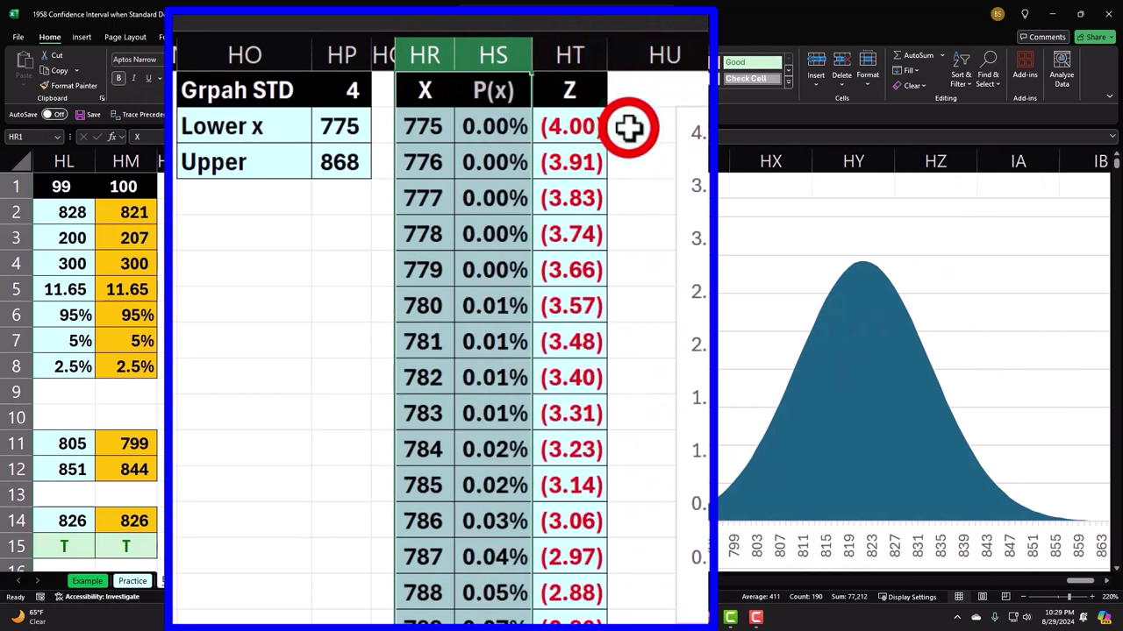
{"action": "left_click", "coordinate": [658, 131]}
{"action": "left_click", "coordinate": [539, 57]}
{"action": "left_click_drag", "start_coordinate": [455, 51], "coordinate": [468, 55]}
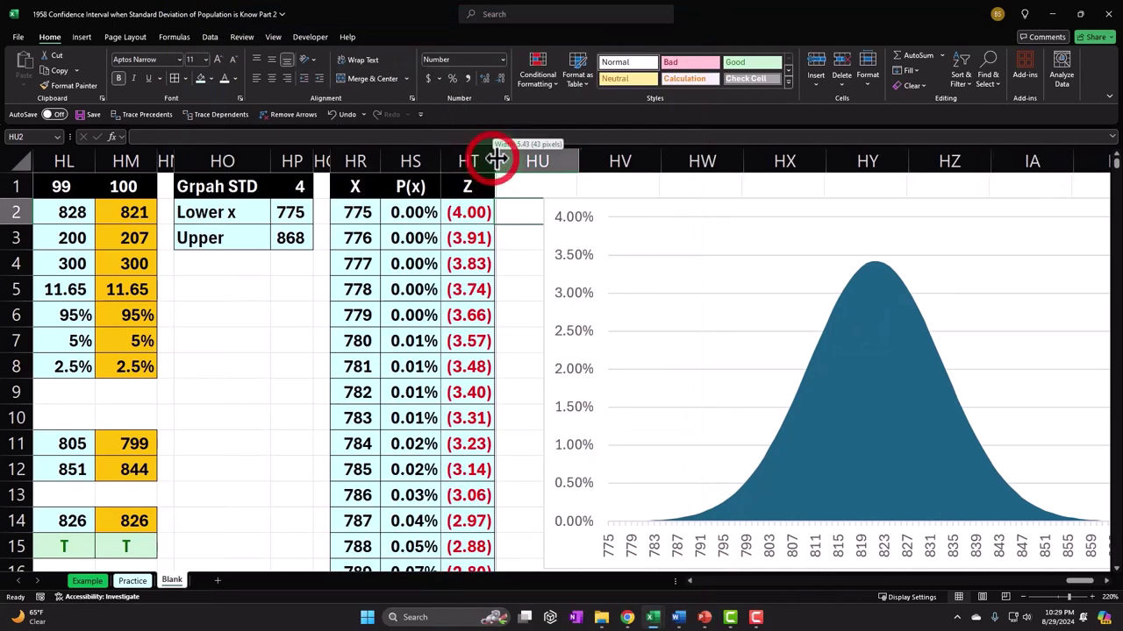
{"action": "left_click_drag", "start_coordinate": [495, 158], "coordinate": [505, 161]}
Step: Move the bell-curve chart further right, leaving empty columns after Z
{"action": "left_click", "coordinate": [649, 201]}
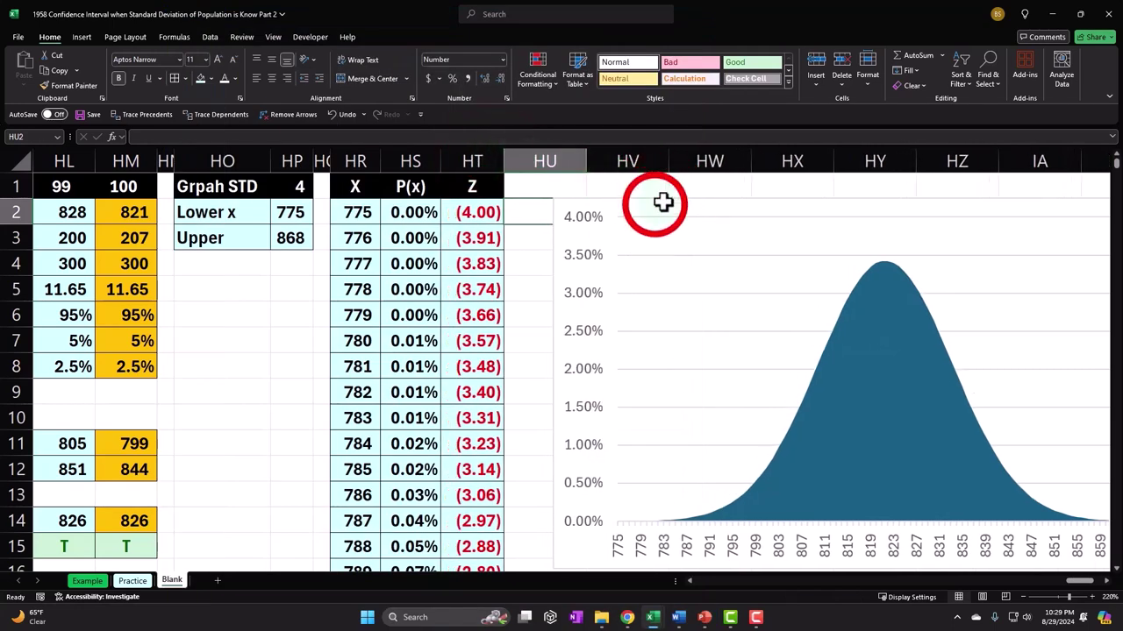
{"action": "left_click_drag", "start_coordinate": [654, 204], "coordinate": [746, 200]}
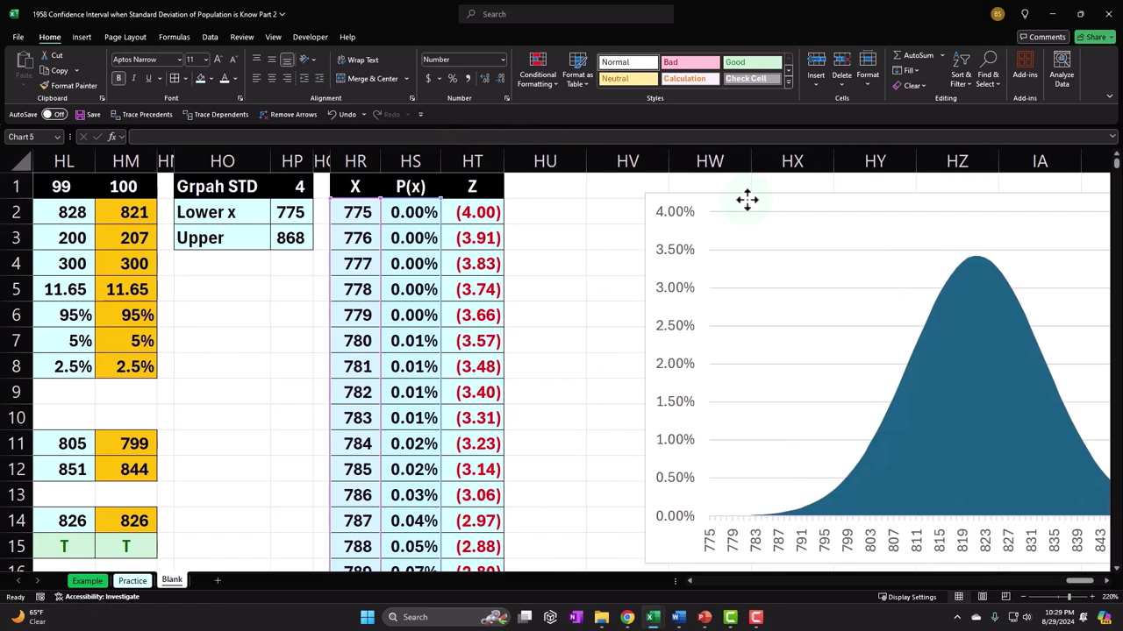
{"action": "left_click", "coordinate": [553, 186]}
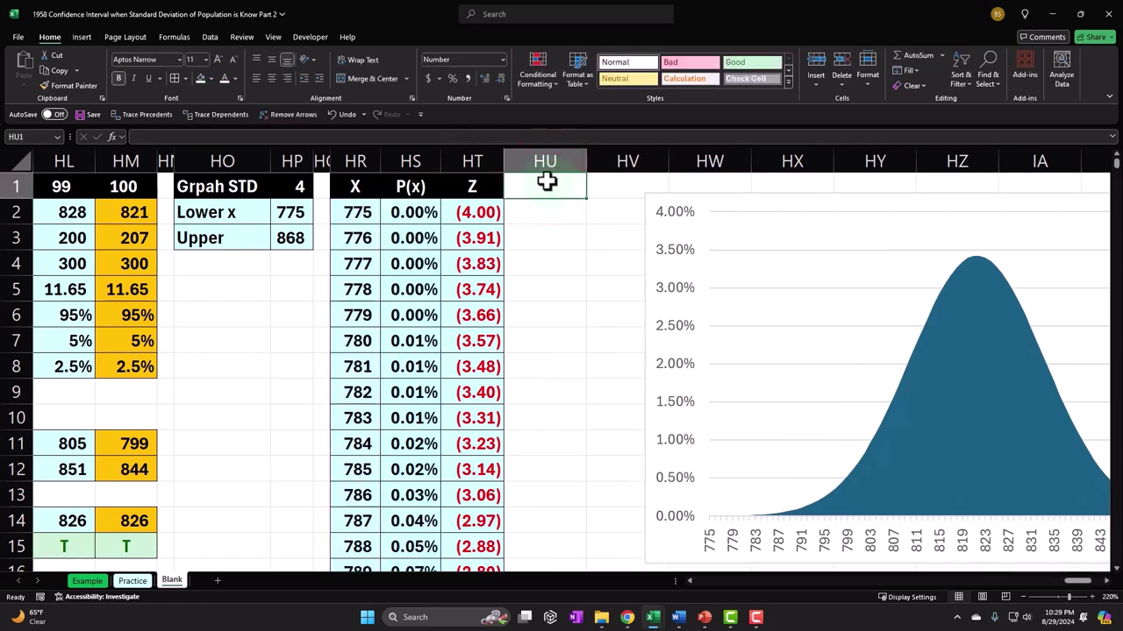
{"action": "key", "text": "Left"}
{"action": "key", "text": "Left"}
{"action": "key", "text": "Left"}
{"action": "key", "text": "Left"}
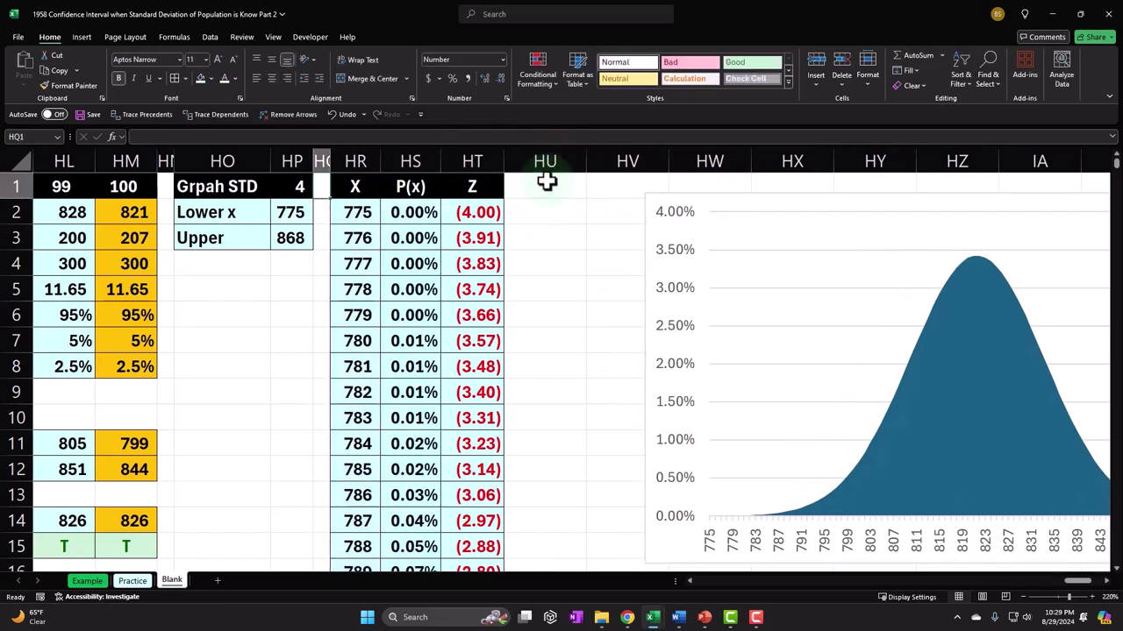
{"action": "key", "text": "Left"}
{"action": "key", "text": "Left"}
{"action": "key", "text": "Left"}
{"action": "key", "text": "Left"}
{"action": "key", "text": "Left"}
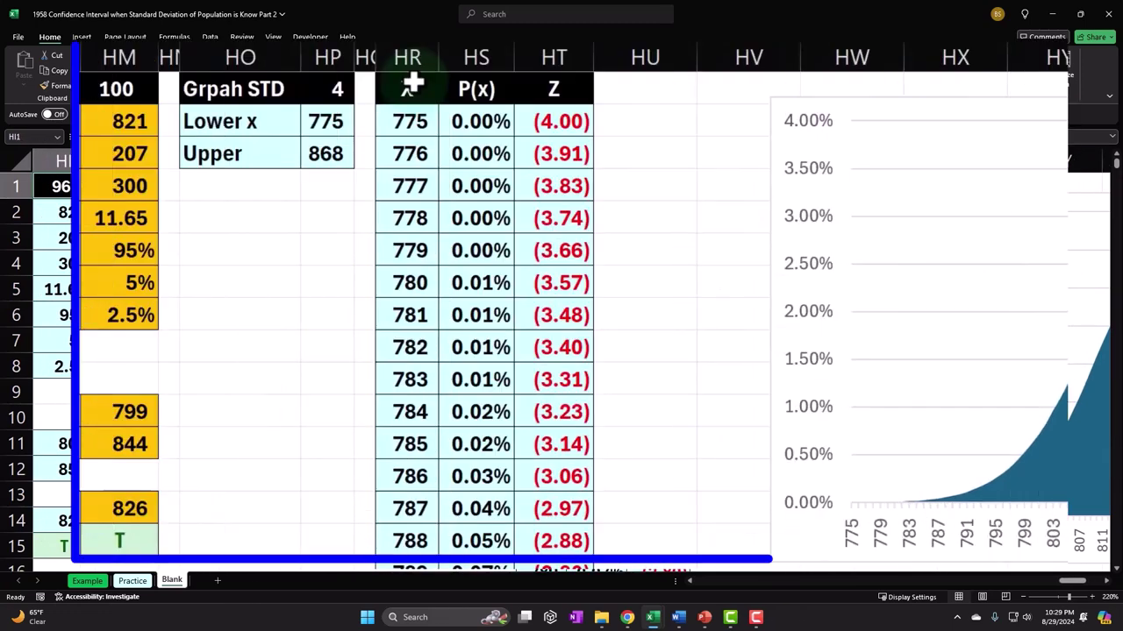
Step: Enter =HM11<x<HM12 in HU1 as the interval header, which shows #NAME? for now
{"action": "left_click", "coordinate": [132, 411]}
{"action": "left_click", "coordinate": [147, 435]}
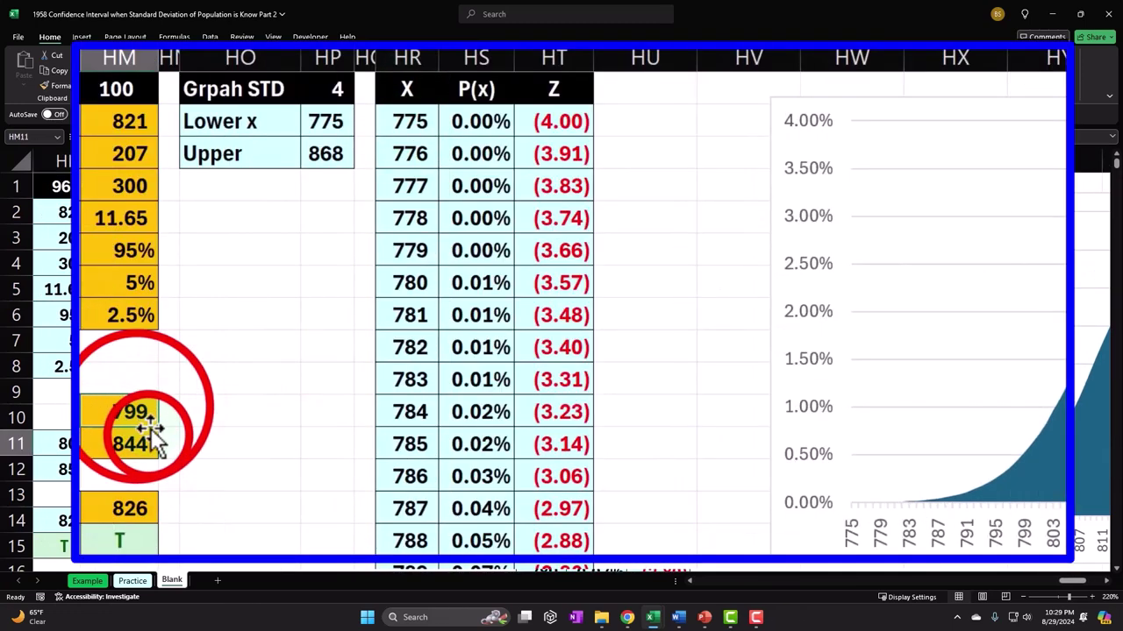
{"action": "left_click", "coordinate": [645, 92]}
{"action": "left_click", "coordinate": [645, 90]}
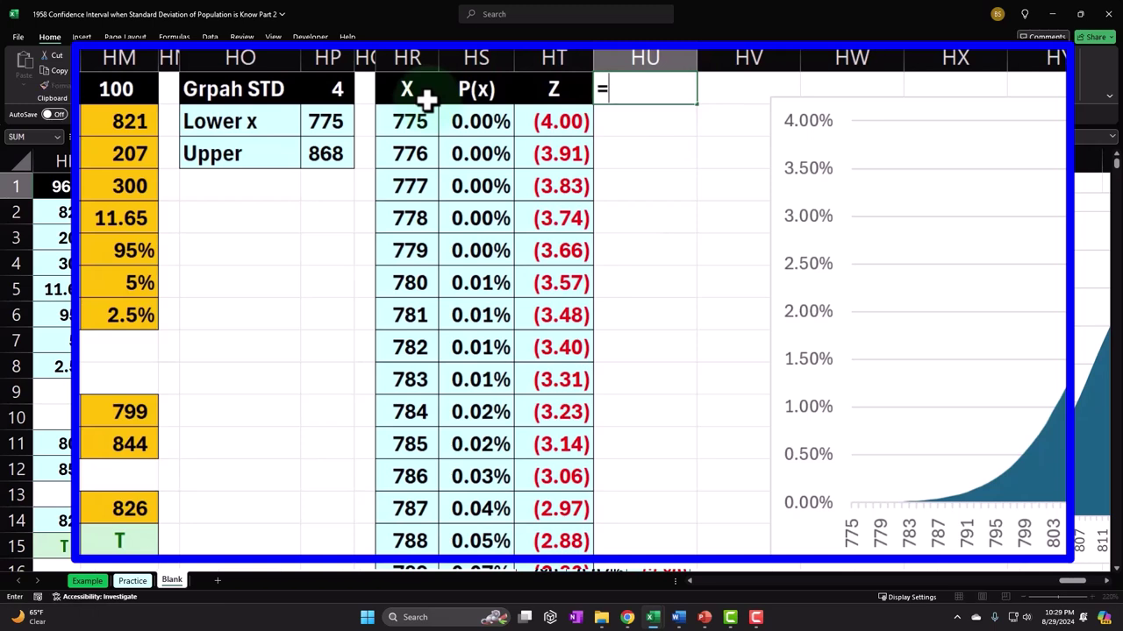
{"action": "left_click", "coordinate": [149, 408]}
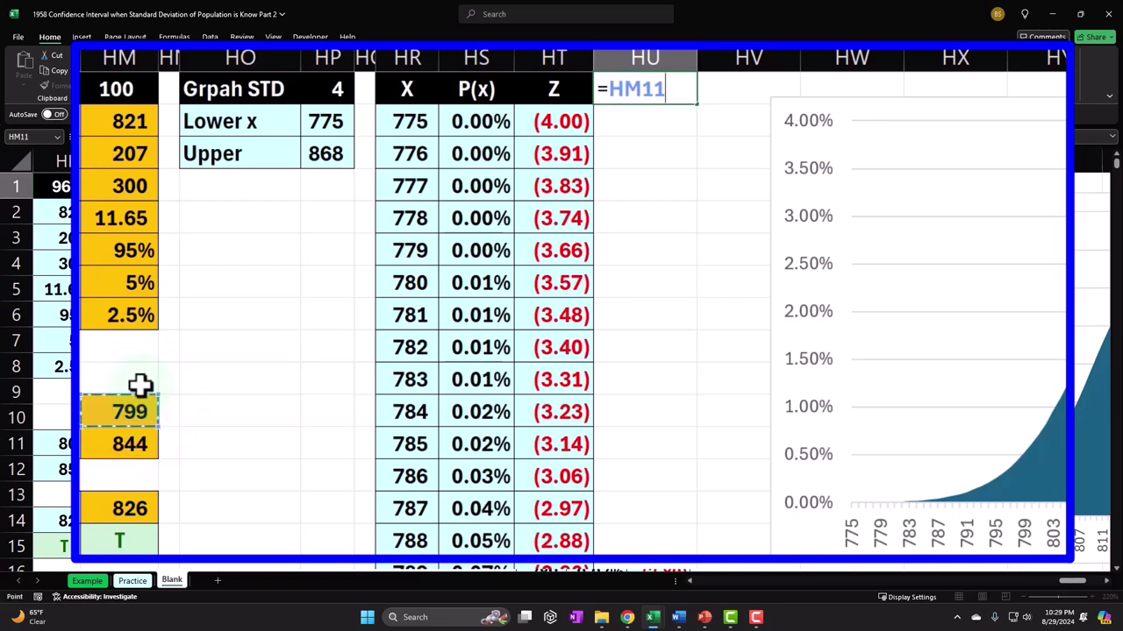
{"action": "type", "text": "<"}
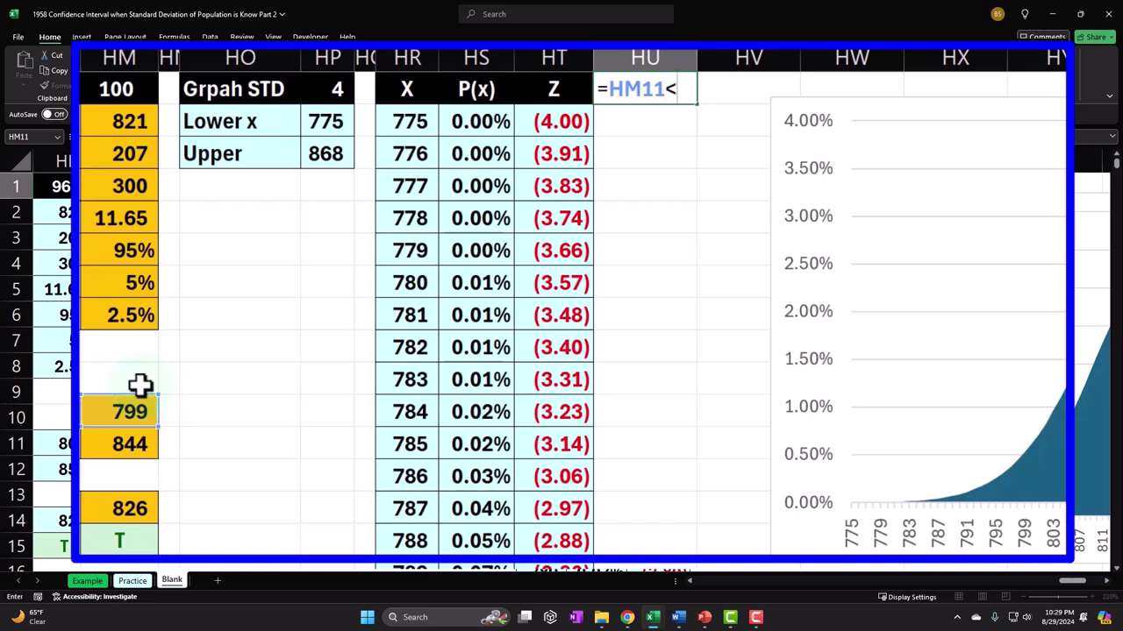
{"action": "type", "text": "x"}
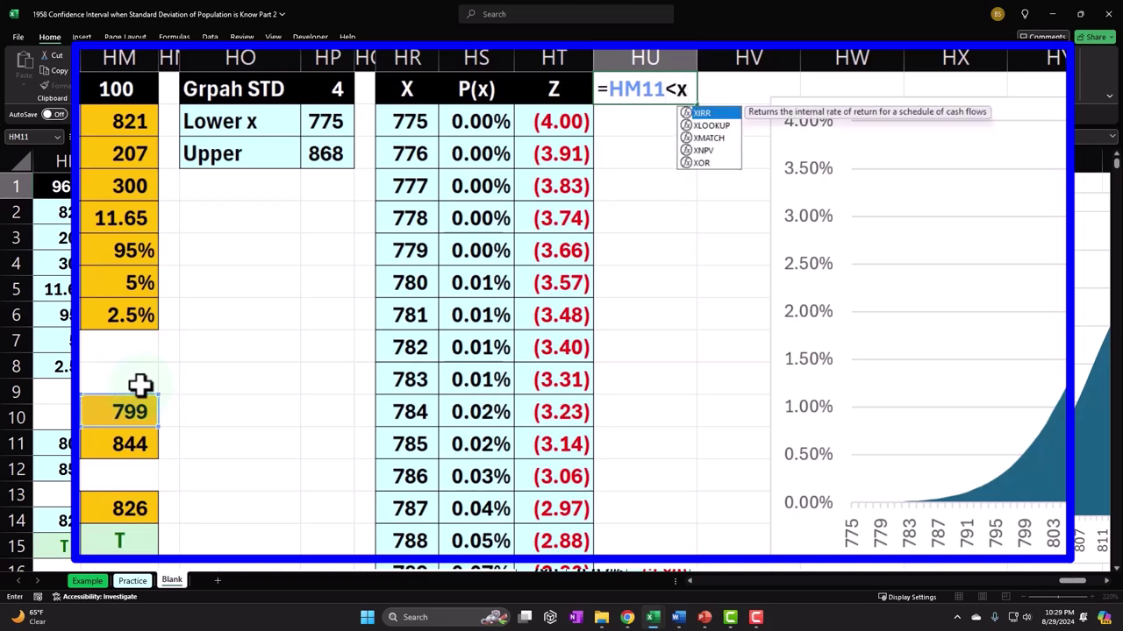
{"action": "type", "text": "<"}
{"action": "left_click", "coordinate": [130, 443]}
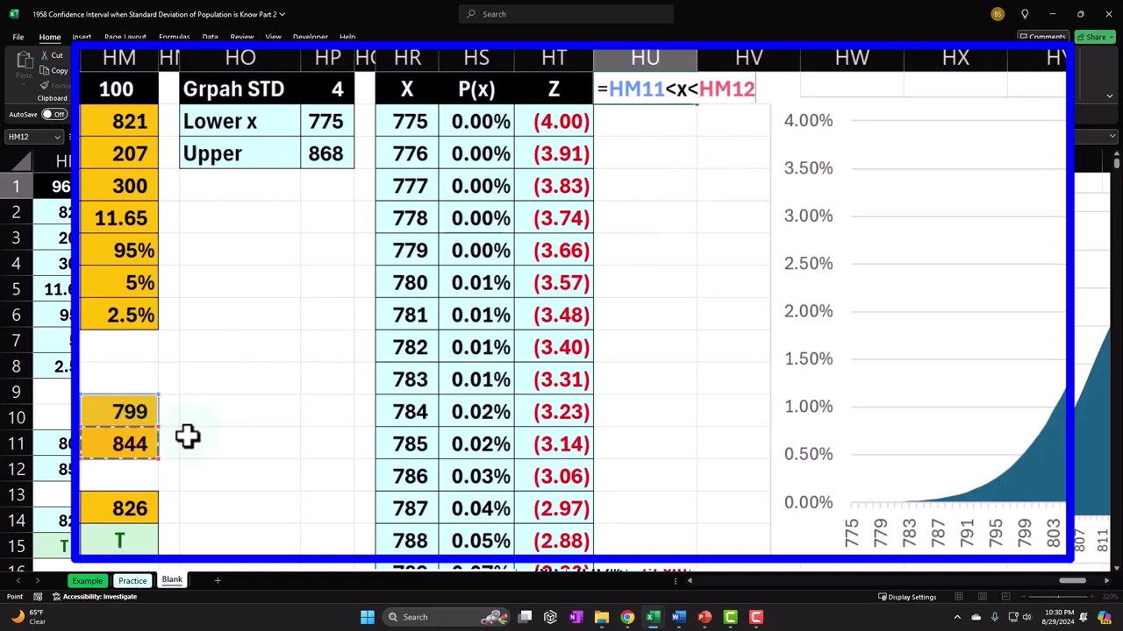
{"action": "key", "text": "Return"}
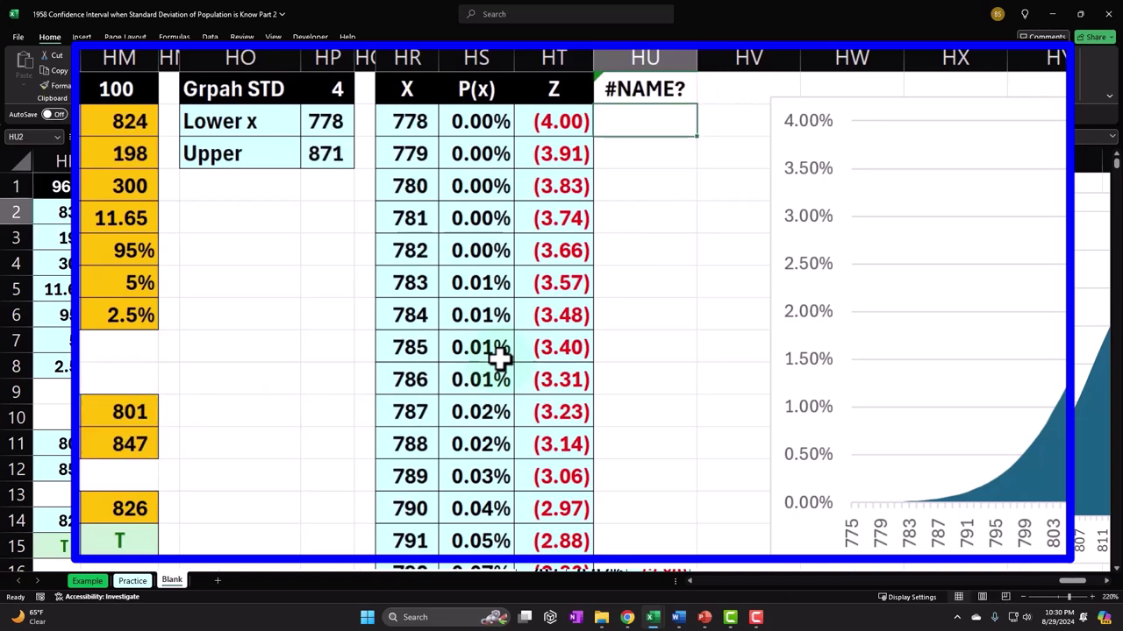
Step: Rewrite HU1 as a text join: =HM11&"<x<"&HM12
{"action": "double_click", "coordinate": [662, 88]}
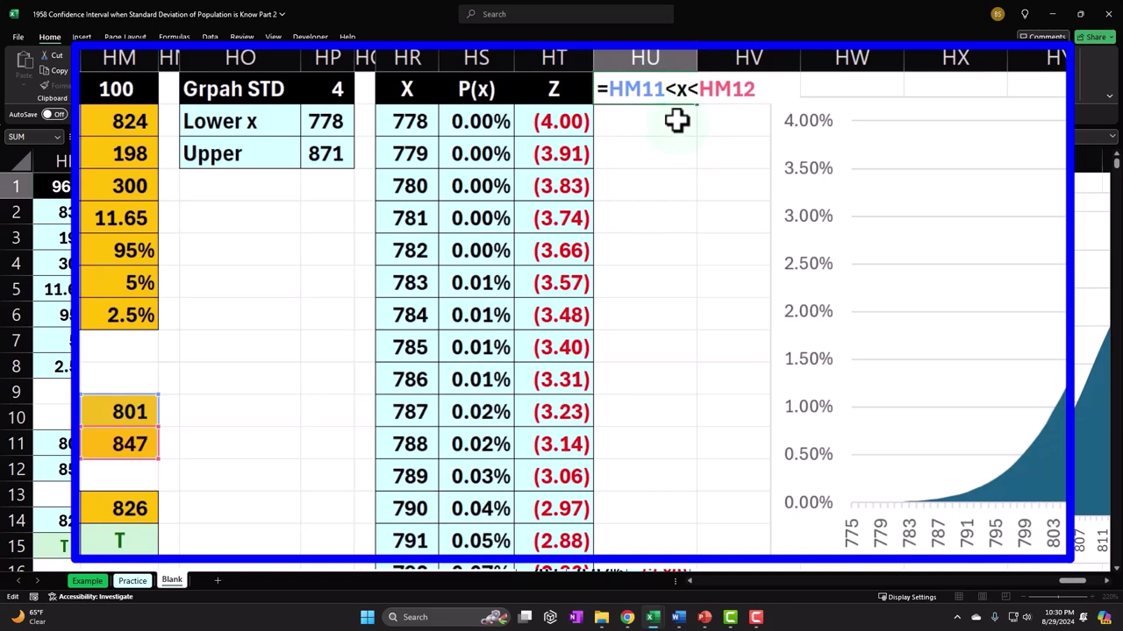
{"action": "type", "text": "\""}
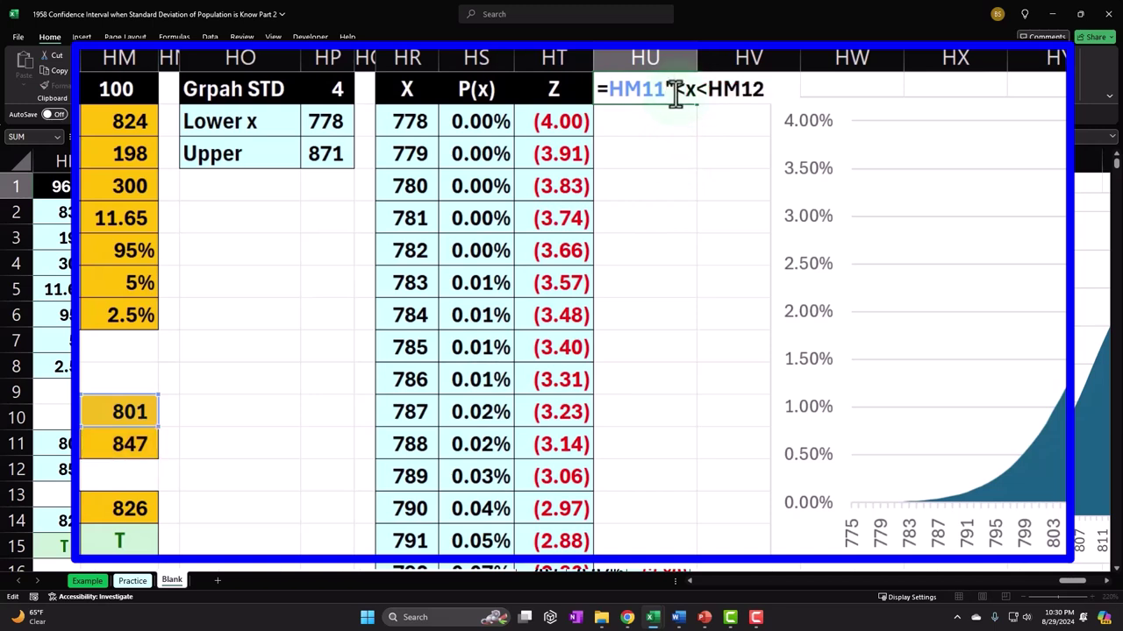
{"action": "left_click", "coordinate": [706, 94]}
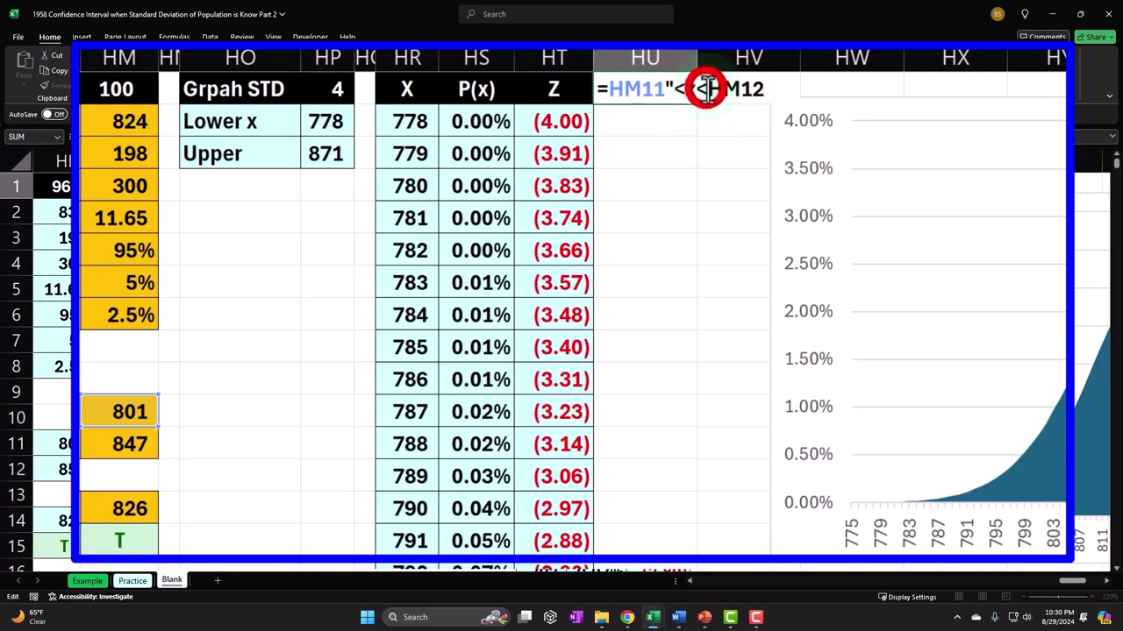
{"action": "type", "text": "\""}
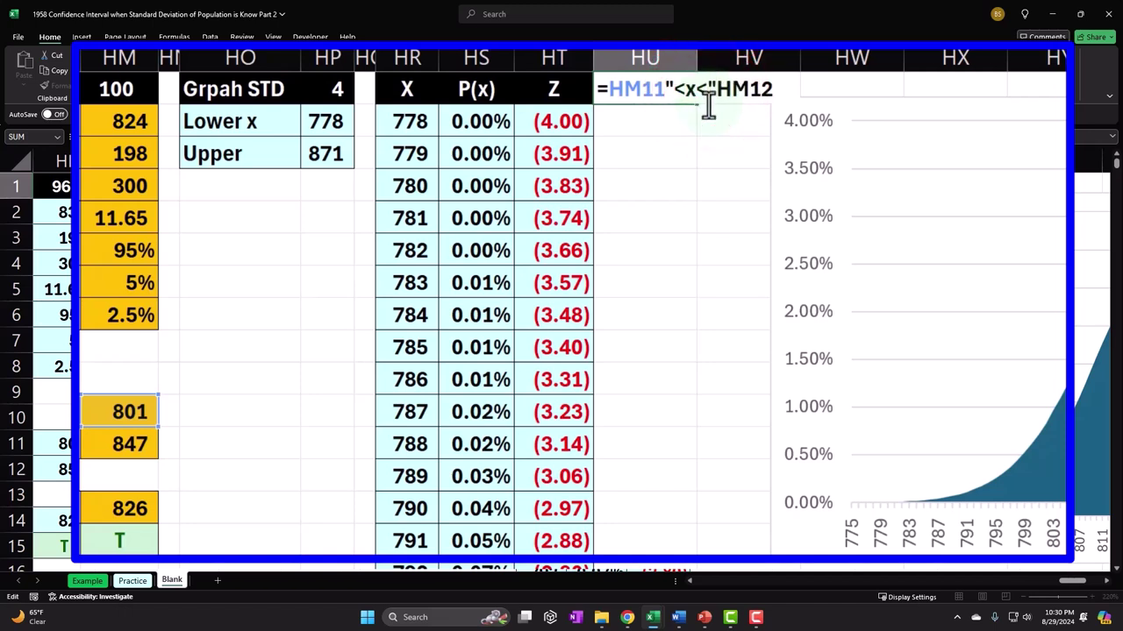
{"action": "left_click", "coordinate": [668, 93]}
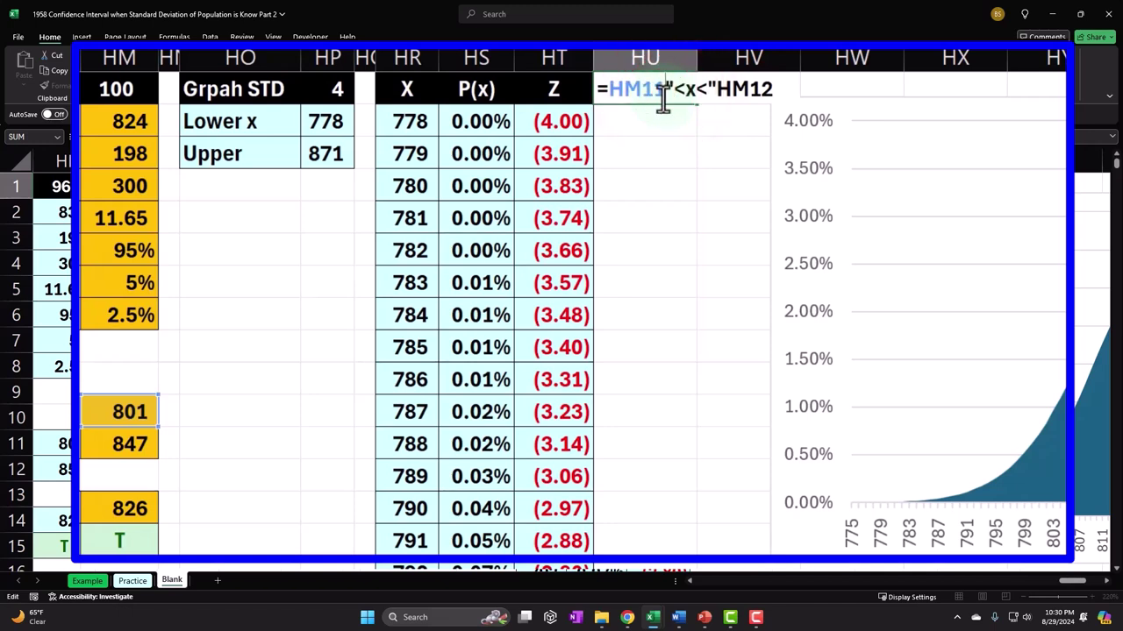
{"action": "type", "text": "&"}
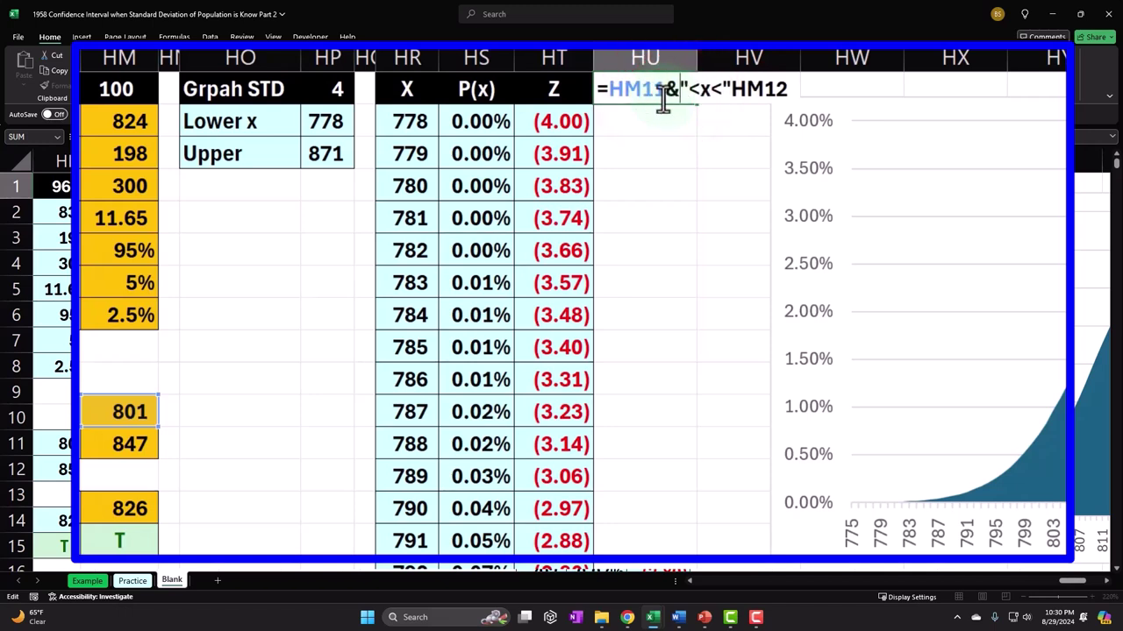
{"action": "left_click", "coordinate": [732, 93]}
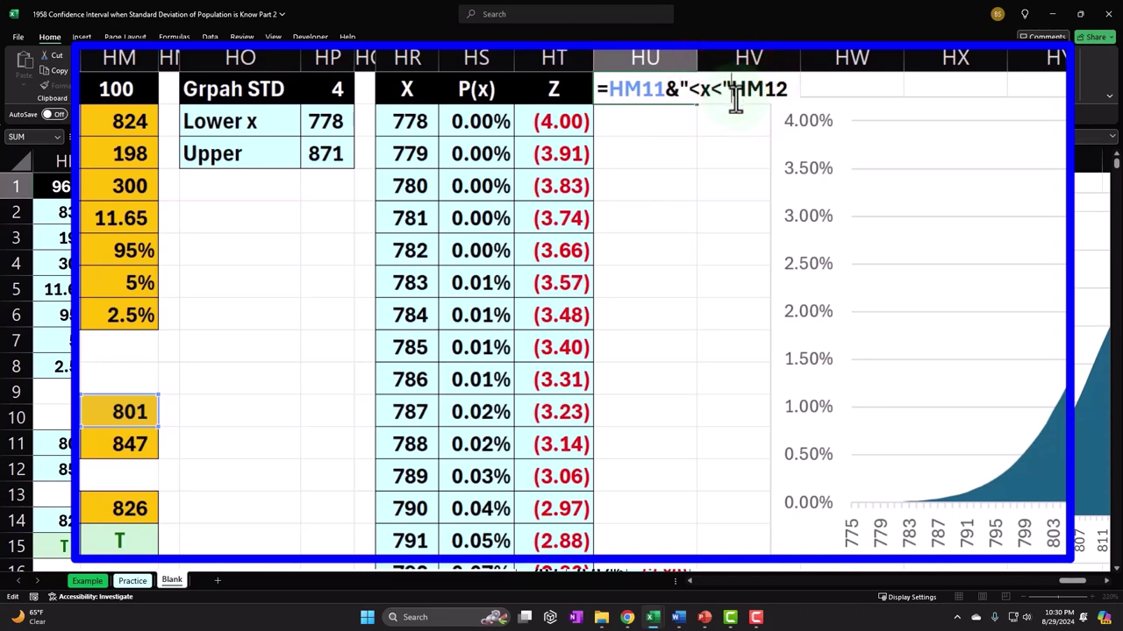
{"action": "type", "text": "&"}
{"action": "key", "text": "Return"}
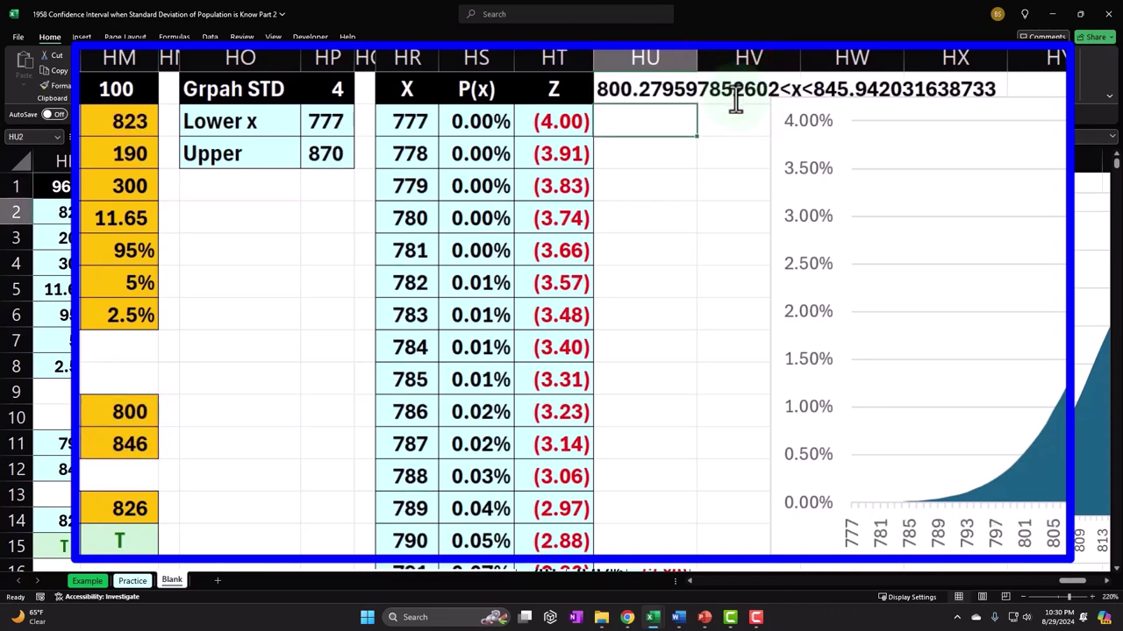
Step: Wrap the lower bound in ROUND(HM11,0) inside the HU1 label formula
{"action": "mouse_move", "coordinate": [877, 120]}
{"action": "left_mouse_down"}
{"action": "mouse_move", "coordinate": [865, 118]}
{"action": "mouse_move", "coordinate": [880, 121]}
{"action": "left_mouse_up"}
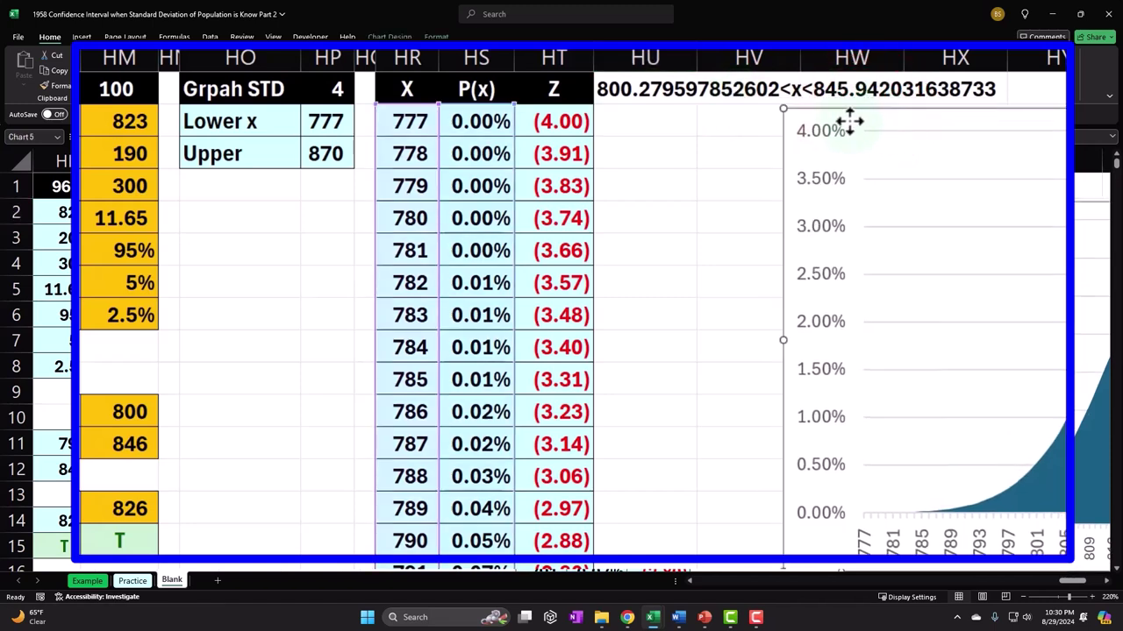
{"action": "left_click", "coordinate": [654, 96]}
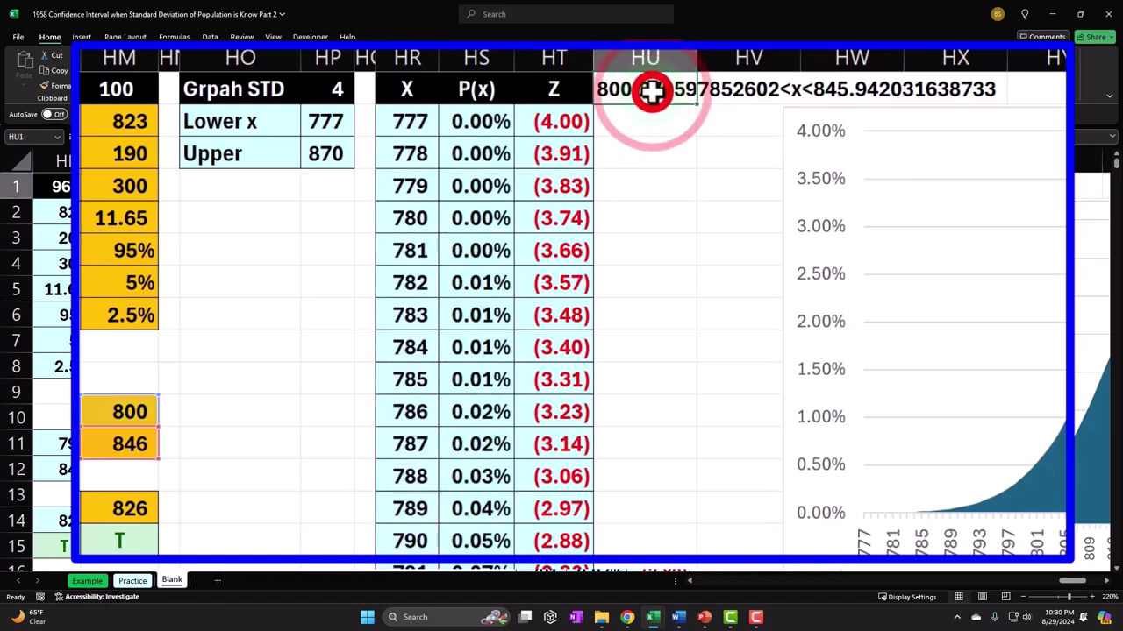
{"action": "double_click", "coordinate": [649, 92]}
{"action": "double_click", "coordinate": [623, 92]}
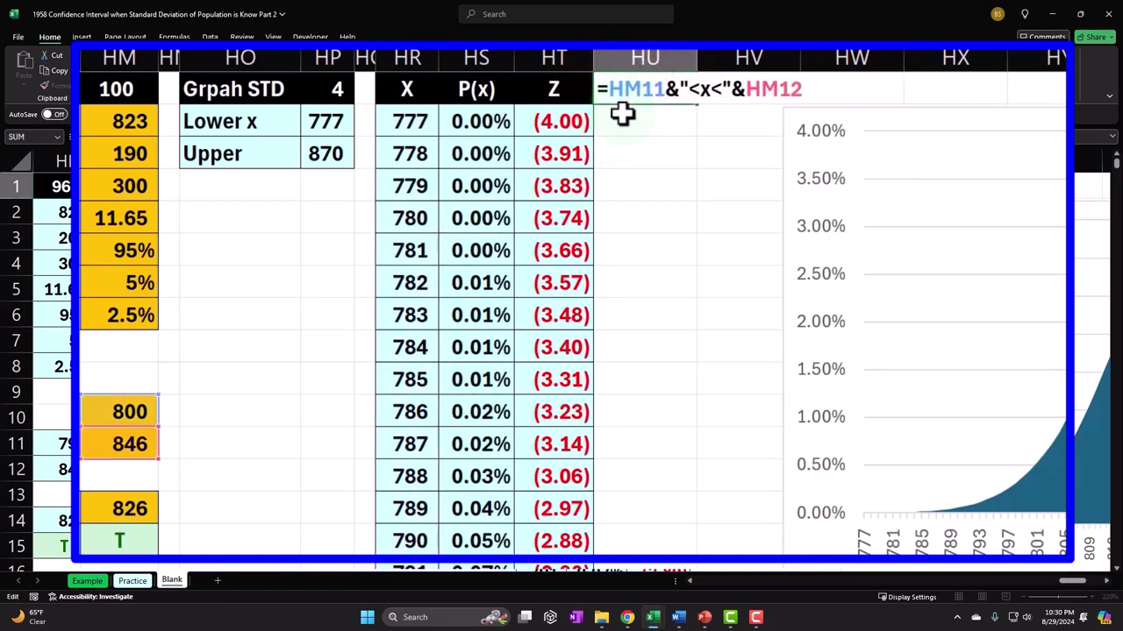
{"action": "type", "text": "roun"}
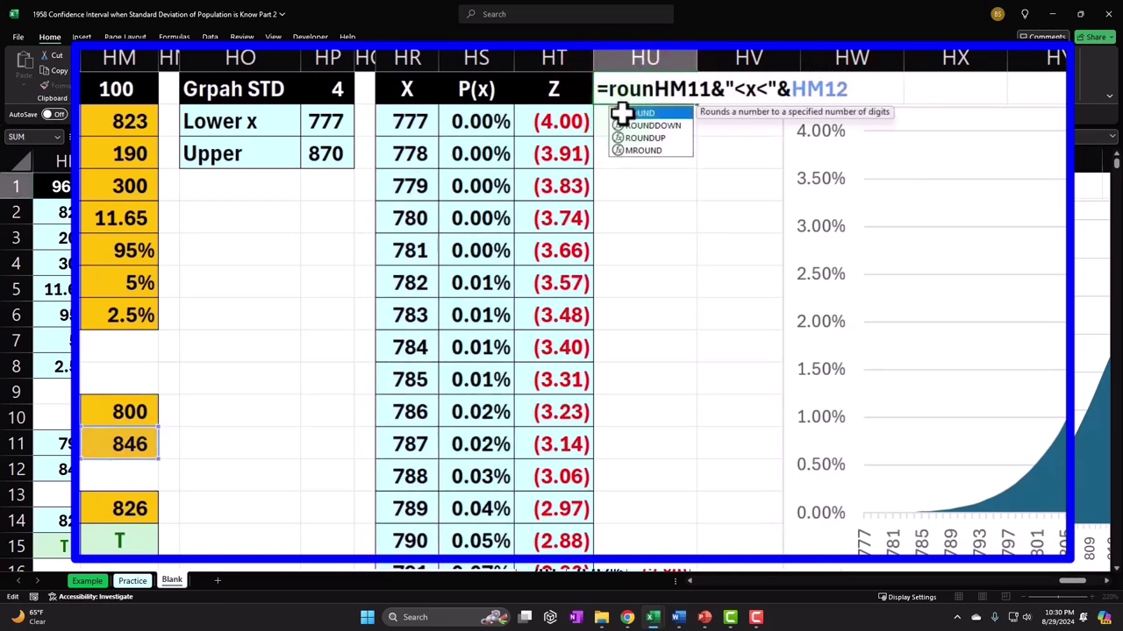
{"action": "key", "text": "Tab"}
{"action": "left_click", "coordinate": [746, 89]}
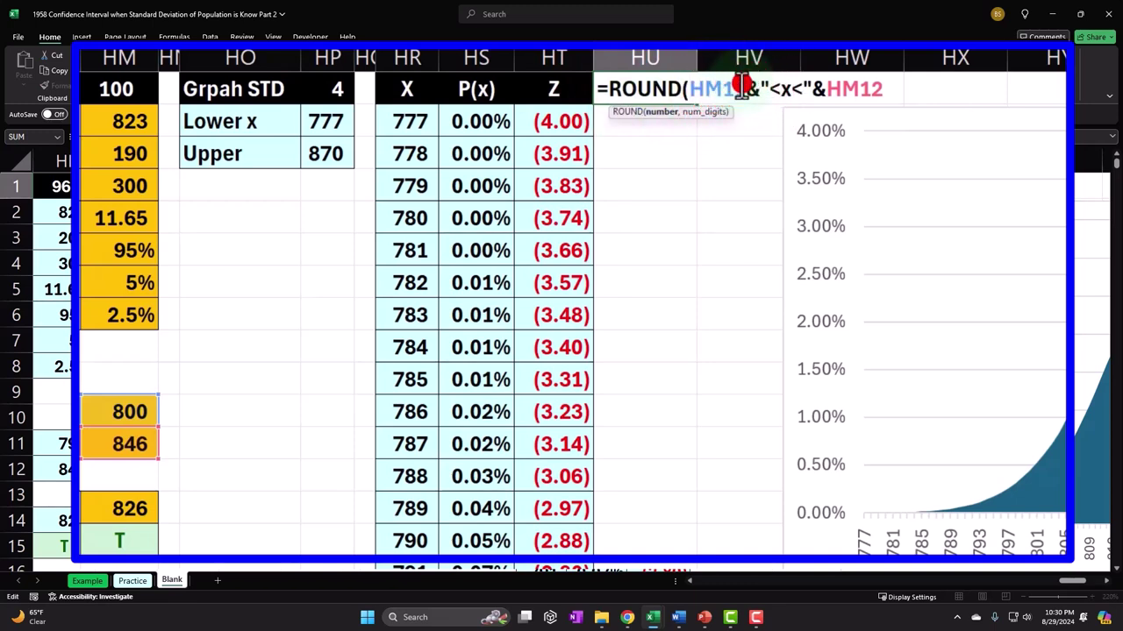
{"action": "type", "text": ","}
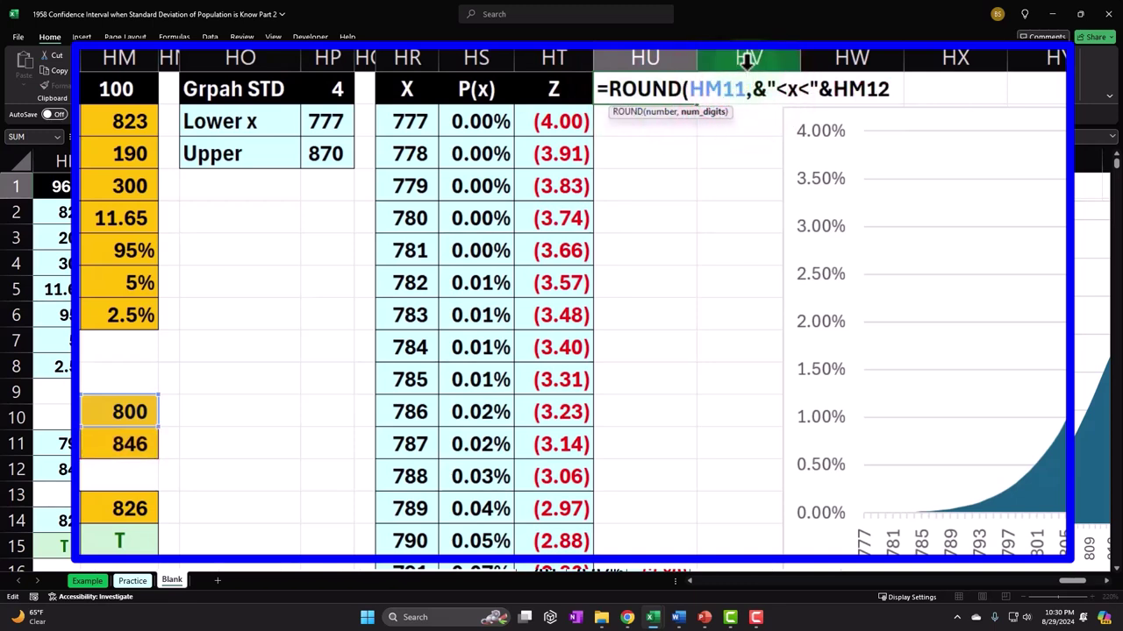
{"action": "type", "text": "2"}
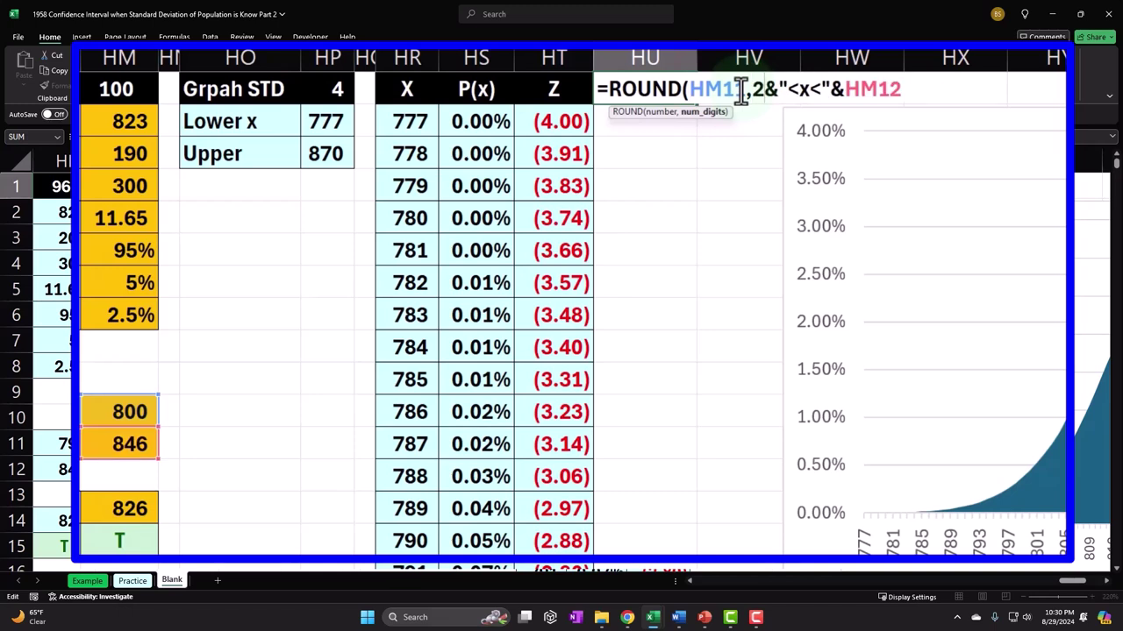
{"action": "key", "text": "BackSpace"}
{"action": "type", "text": "0)&"}
Step: Wrap the upper bound in ROUND(HM12,0) so HU1 reads 809<x<854
{"action": "left_click", "coordinate": [851, 89]}
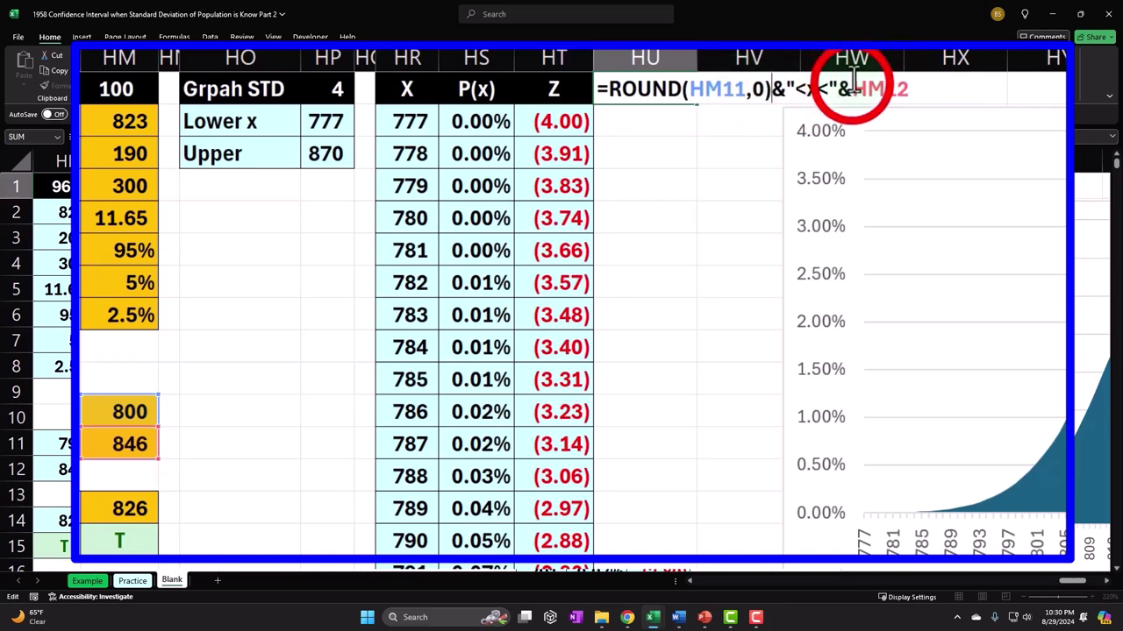
{"action": "type", "text": "roun"}
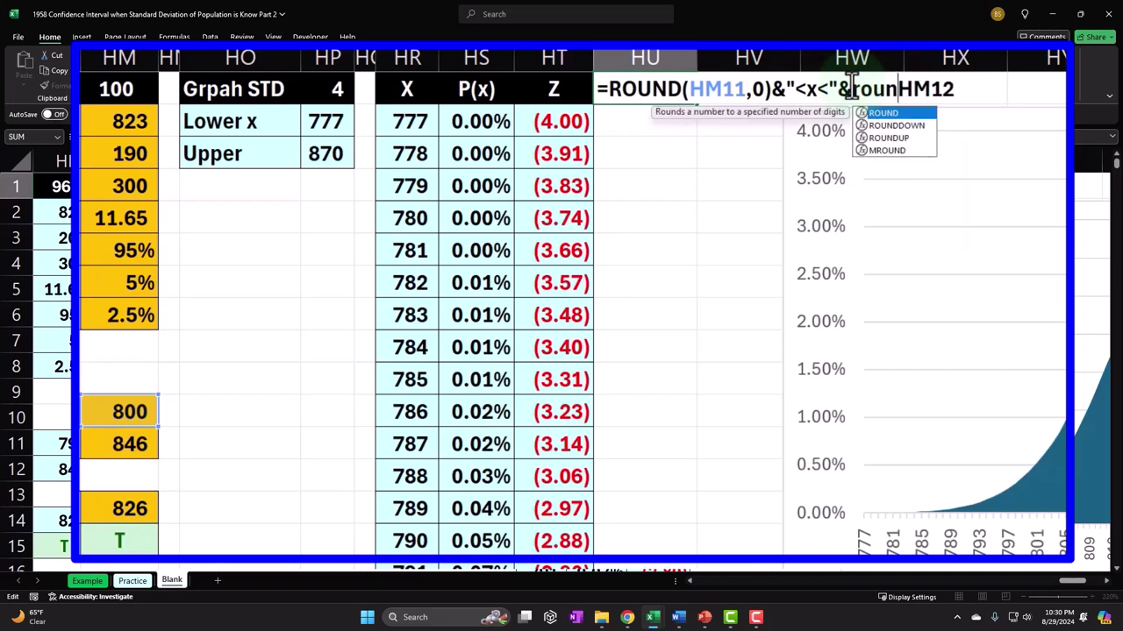
{"action": "key", "text": "Tab"}
{"action": "left_click", "coordinate": [1004, 88]}
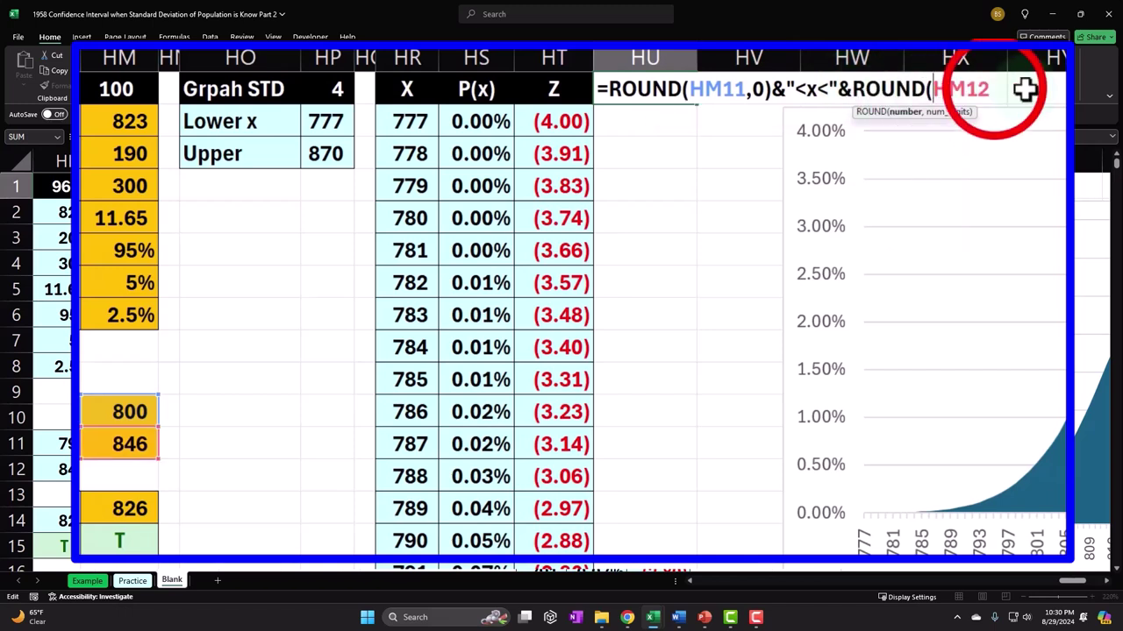
{"action": "type", "text": ","}
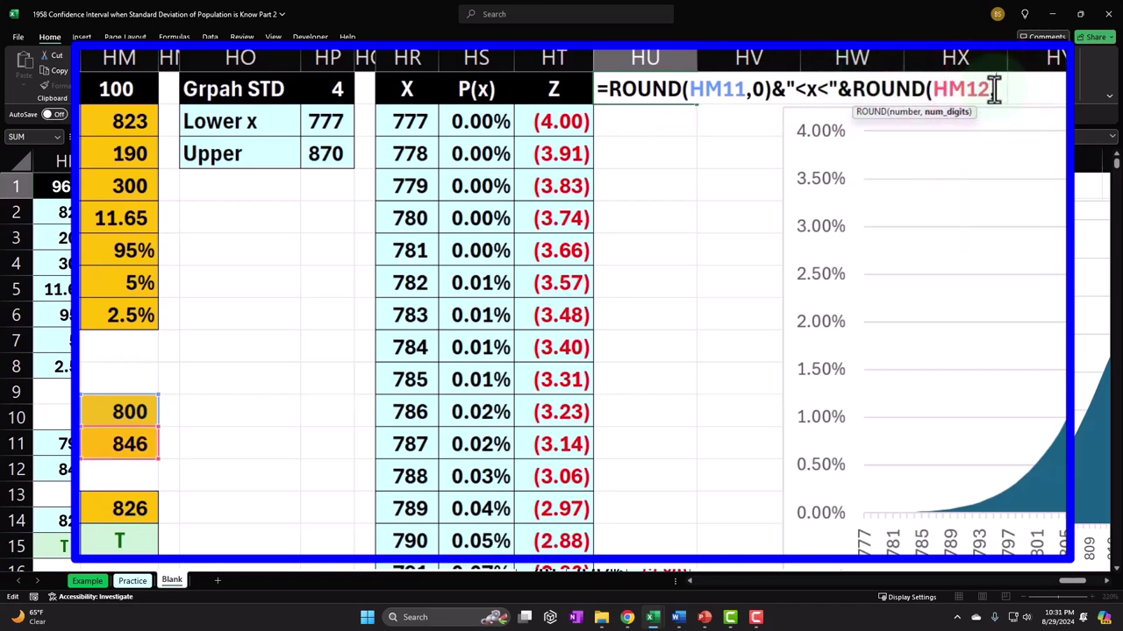
{"action": "type", "text": "0)"}
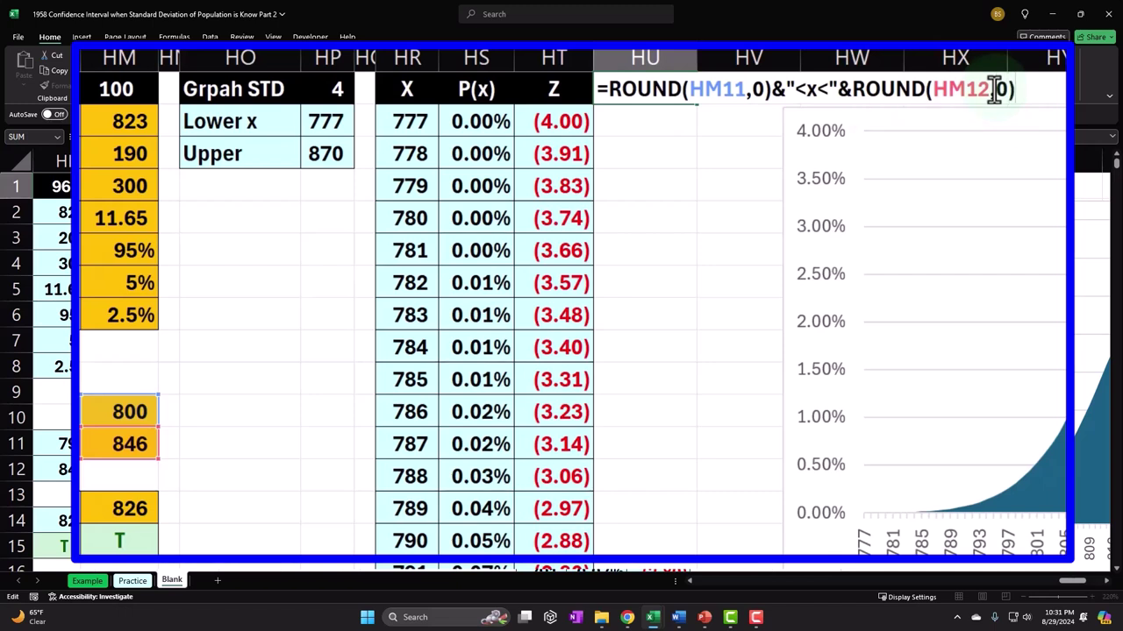
{"action": "key", "text": "Return"}
Step: Widen column HU and give HU1 black fill with white text like the header row
{"action": "left_click", "coordinate": [699, 58]}
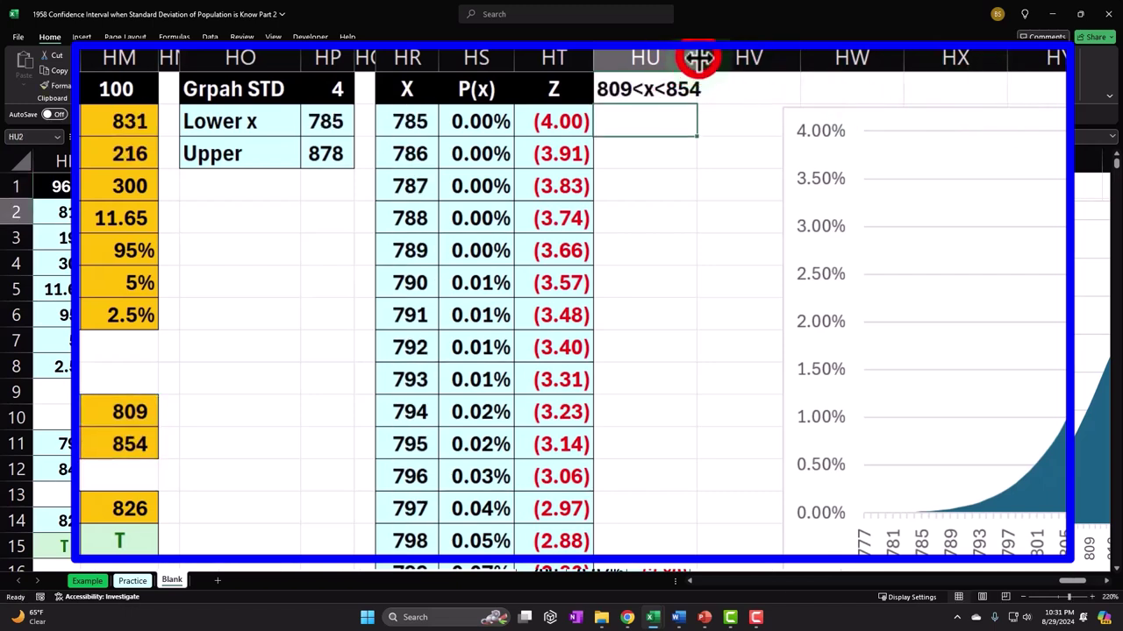
{"action": "left_click_drag", "start_coordinate": [699, 58], "coordinate": [707, 52]}
{"action": "left_click", "coordinate": [688, 90]}
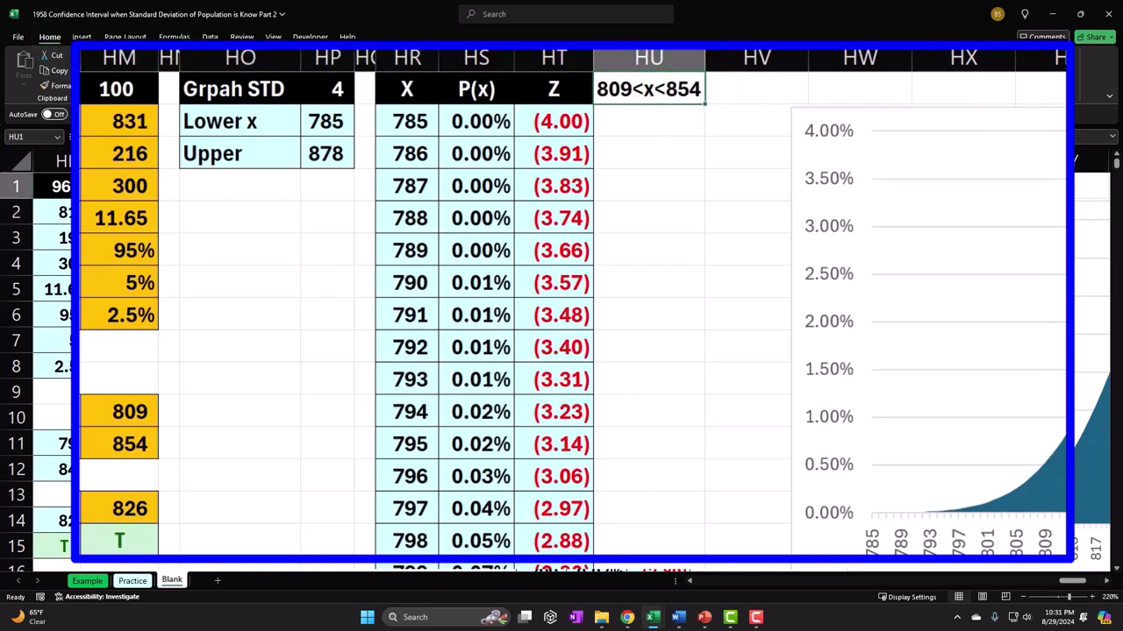
{"action": "left_click", "coordinate": [214, 37]}
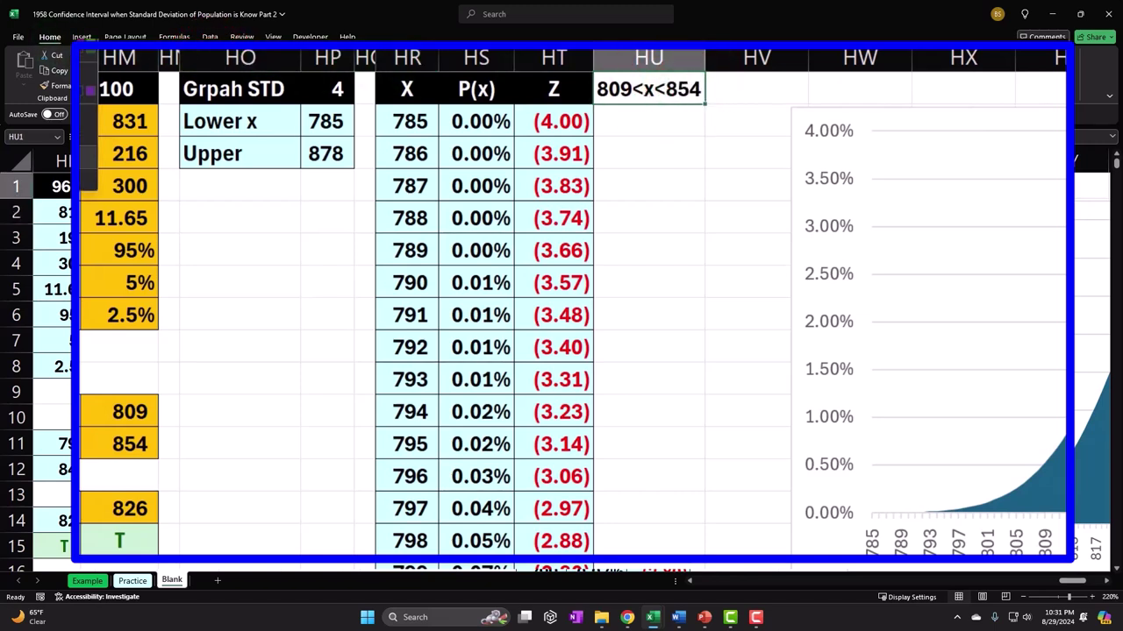
{"action": "left_click", "coordinate": [272, 36]}
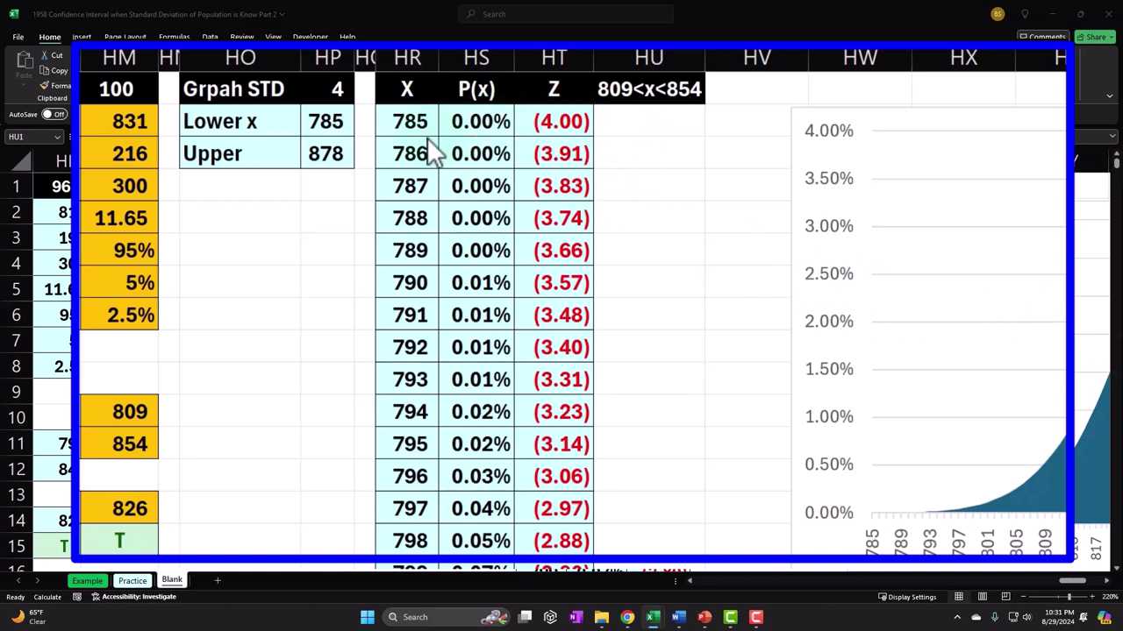
{"action": "left_click", "coordinate": [639, 116]}
{"action": "left_click", "coordinate": [639, 118]}
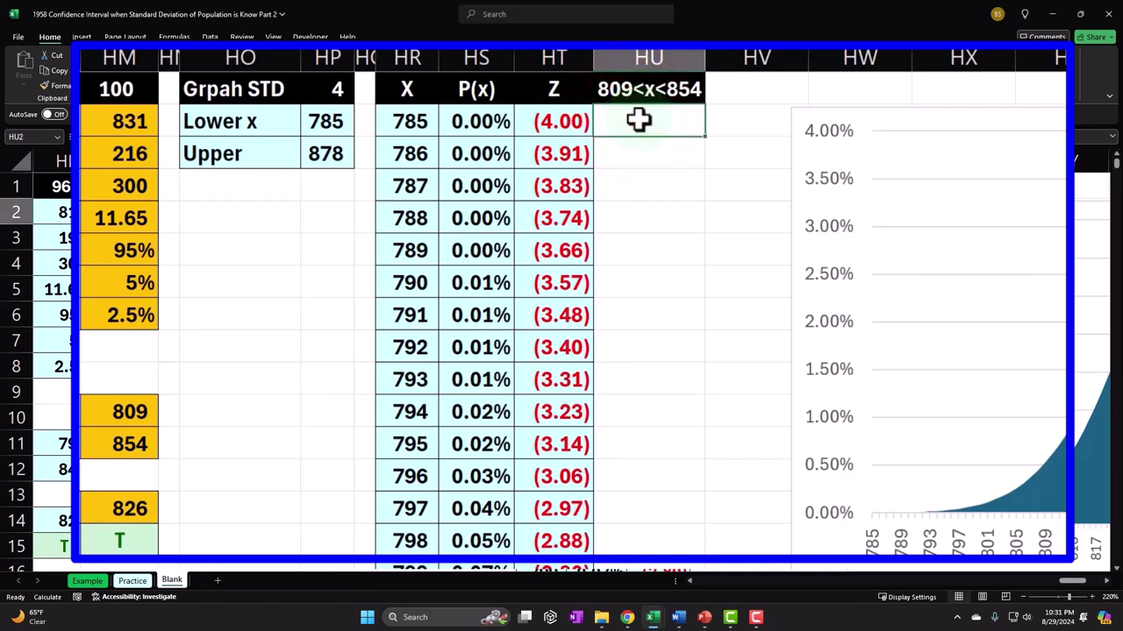
Step: Start HU2's IF formula with the condition AND(HR2>HM11,HR2<HM12)
{"action": "type", "text": "=if"}
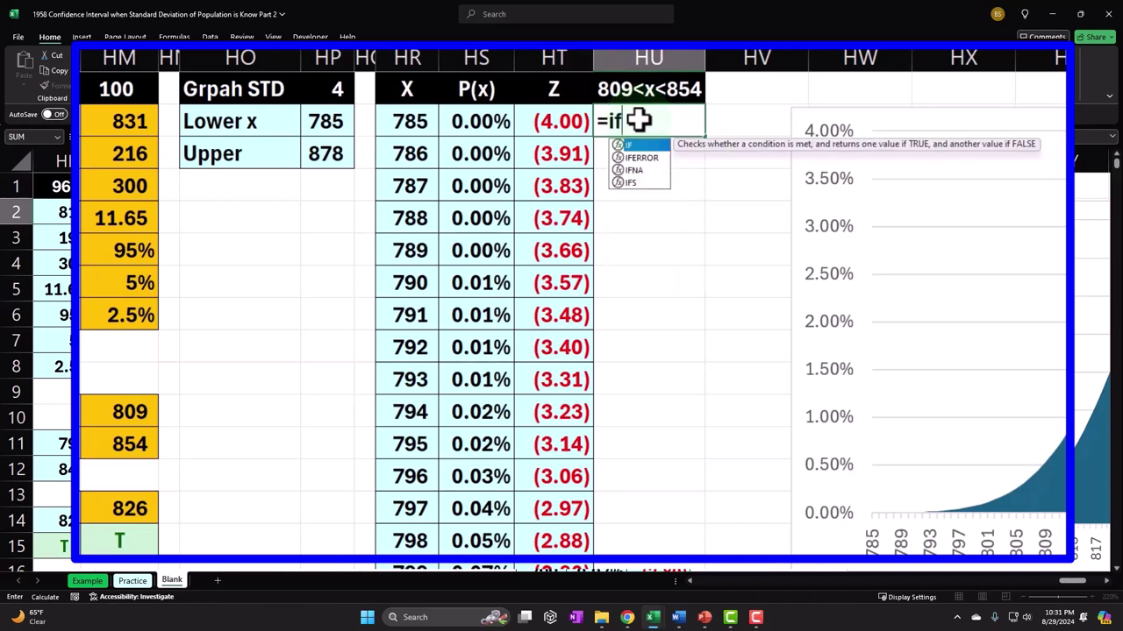
{"action": "key", "text": "Tab"}
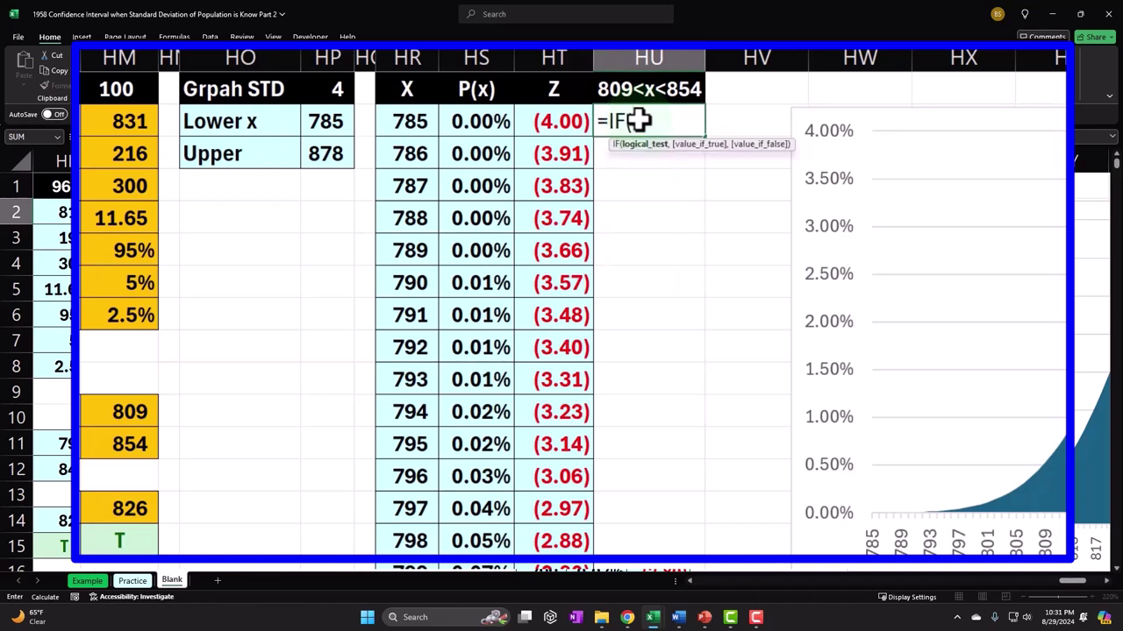
{"action": "type", "text": "and"}
{"action": "key", "text": "Tab"}
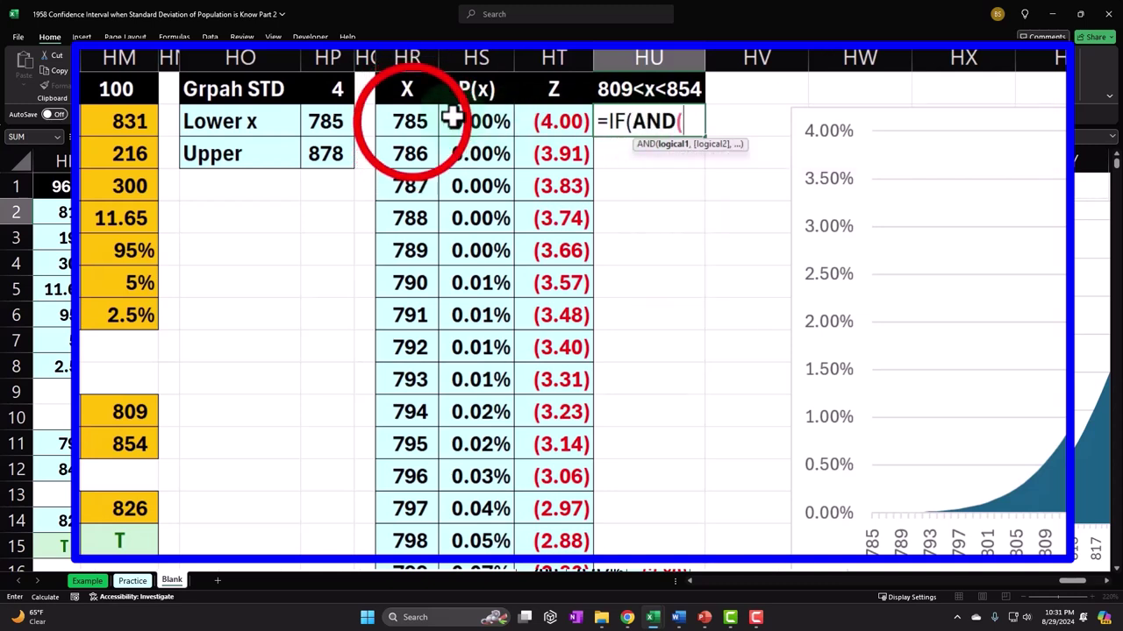
{"action": "left_click", "coordinate": [408, 121]}
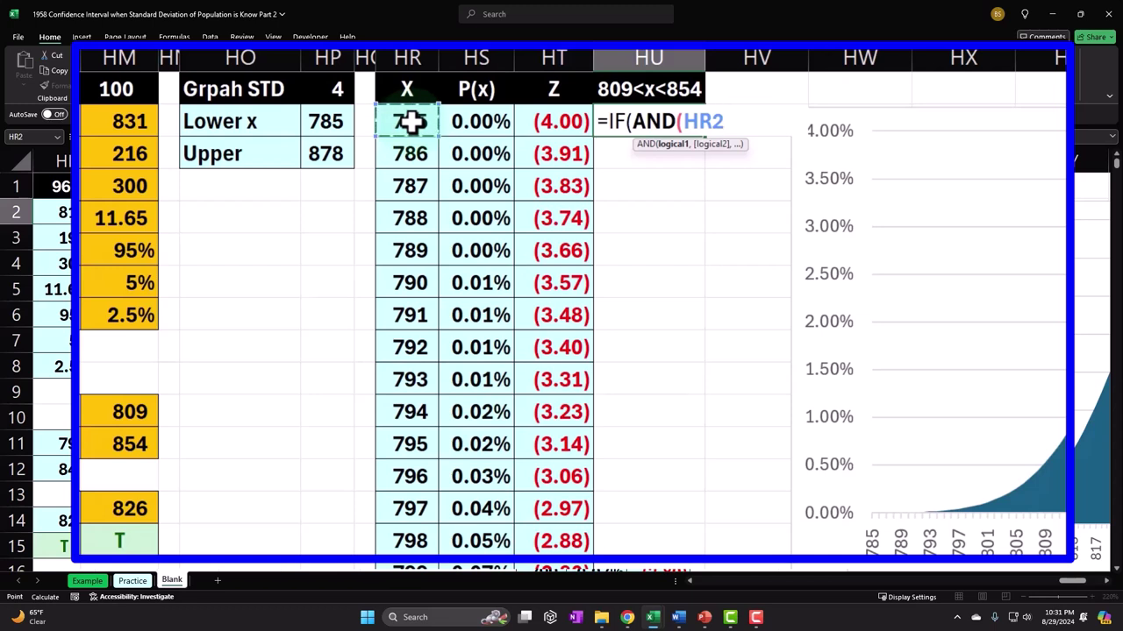
{"action": "type", "text": ">"}
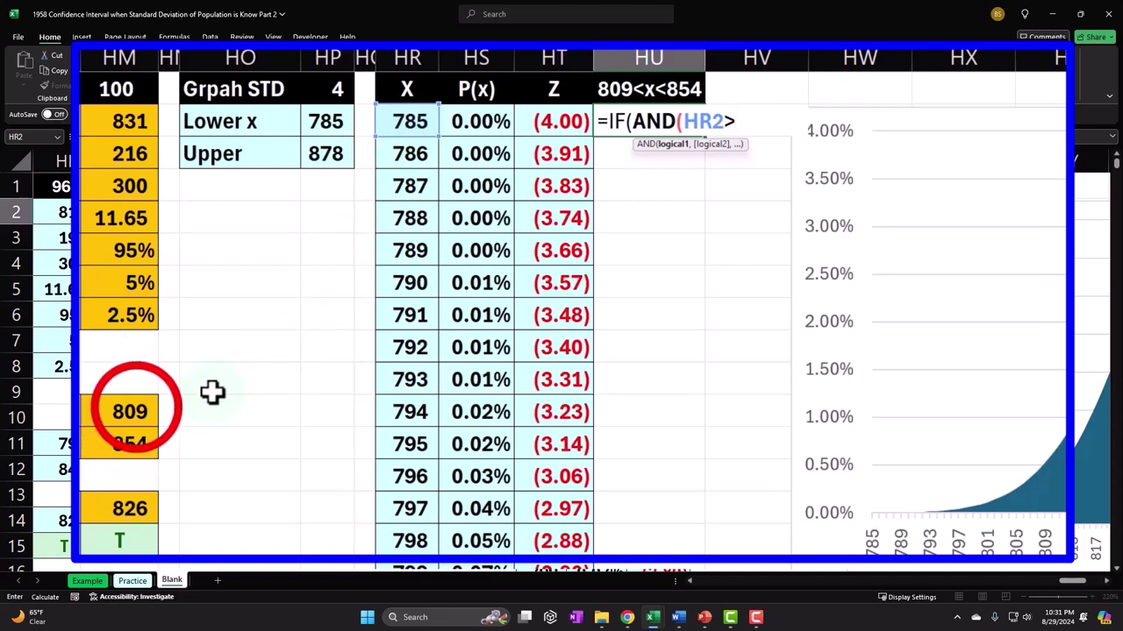
{"action": "left_click", "coordinate": [138, 410]}
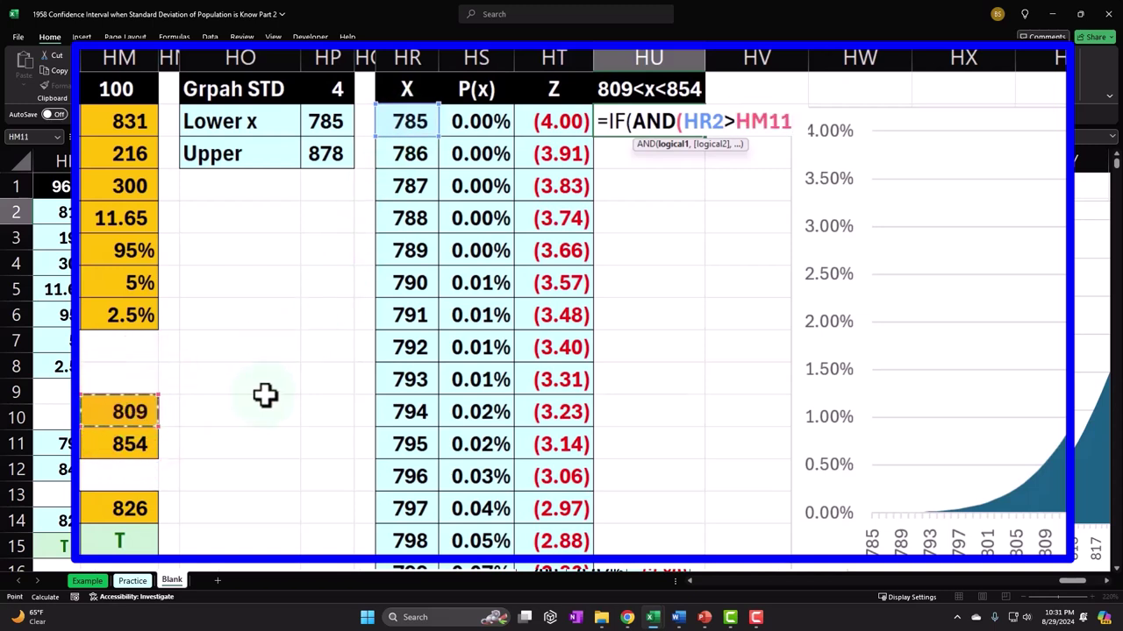
{"action": "type", "text": ","}
{"action": "left_click", "coordinate": [420, 121]}
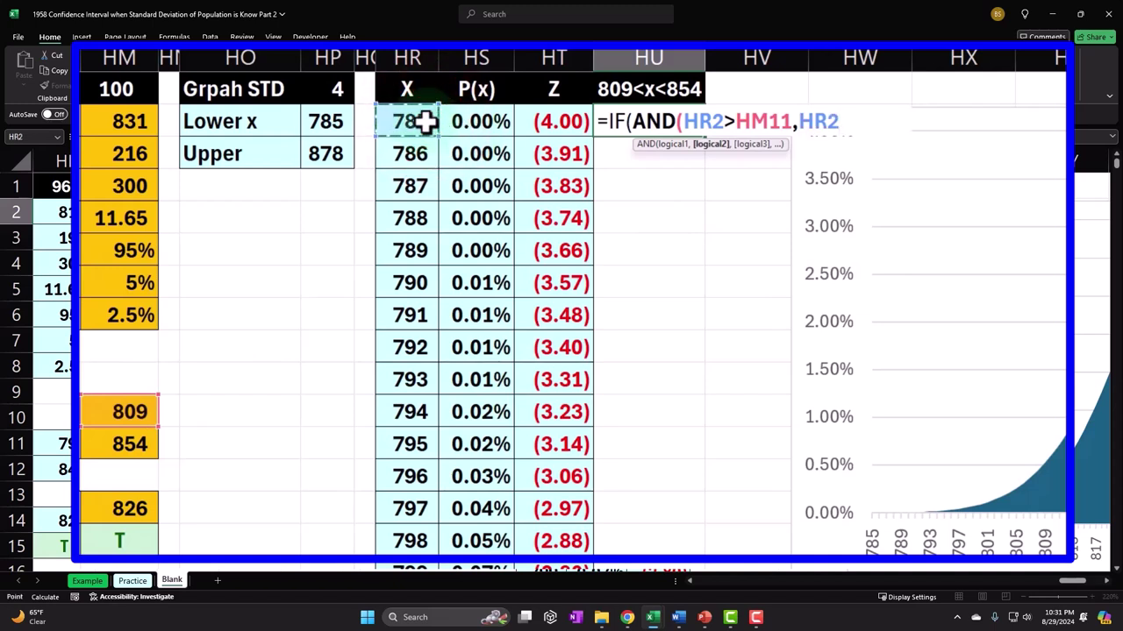
{"action": "type", "text": "<"}
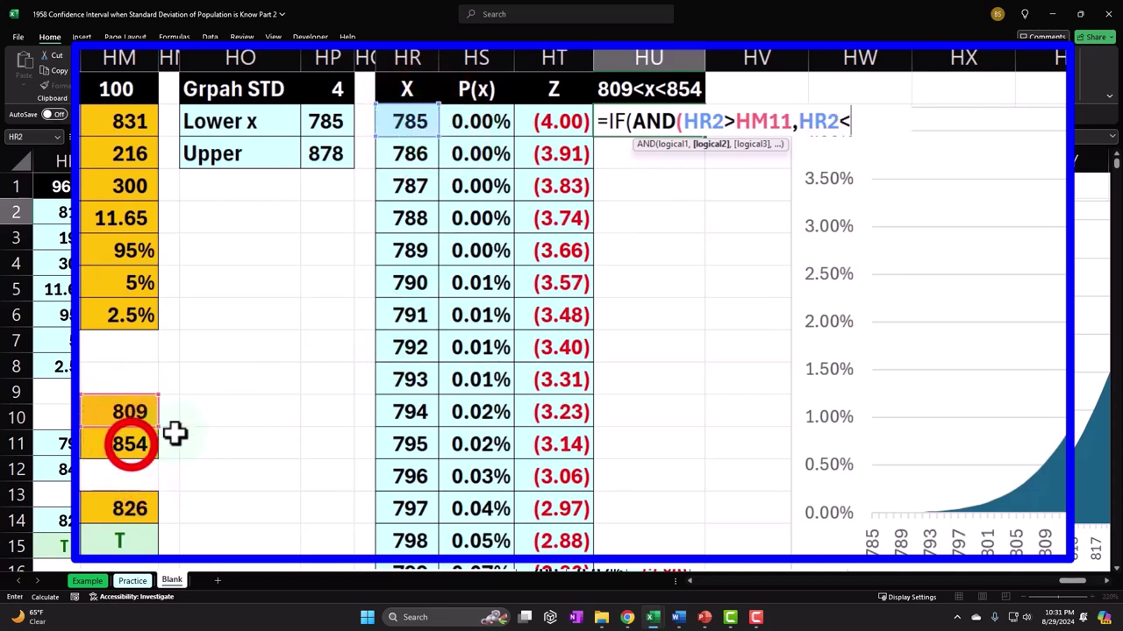
{"action": "left_click", "coordinate": [130, 444]}
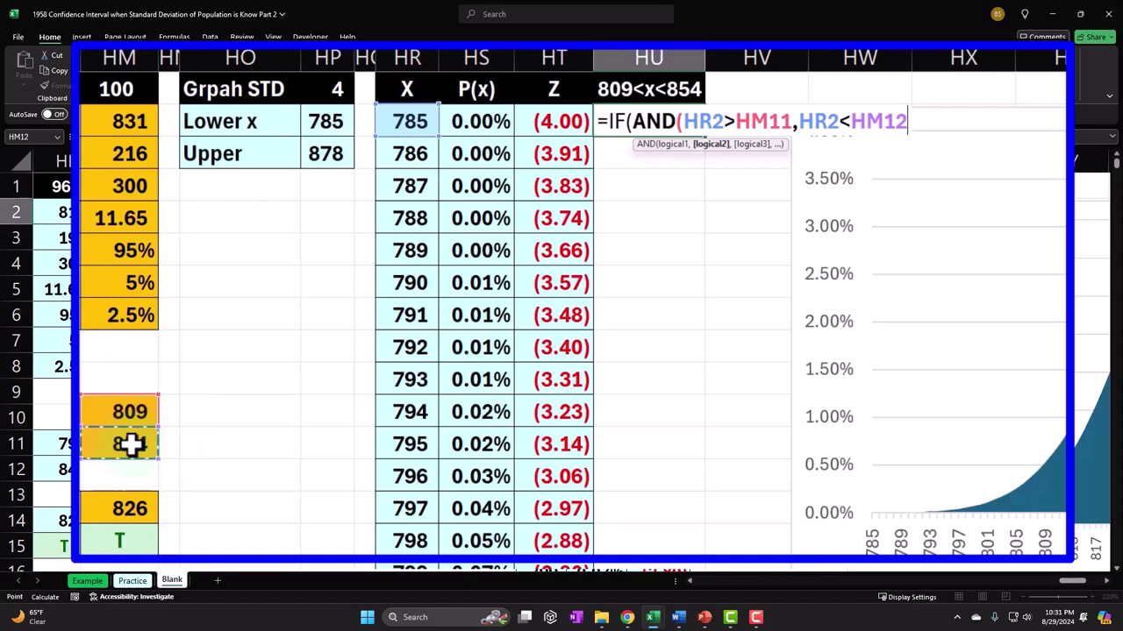
{"action": "type", "text": ")"}
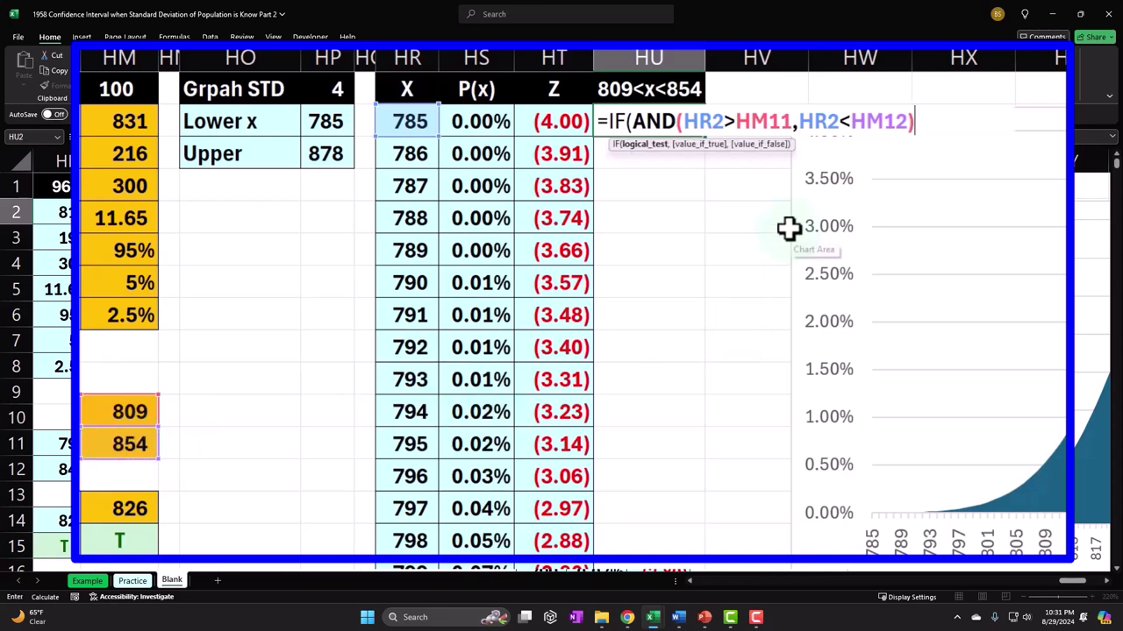
{"action": "type", "text": ","}
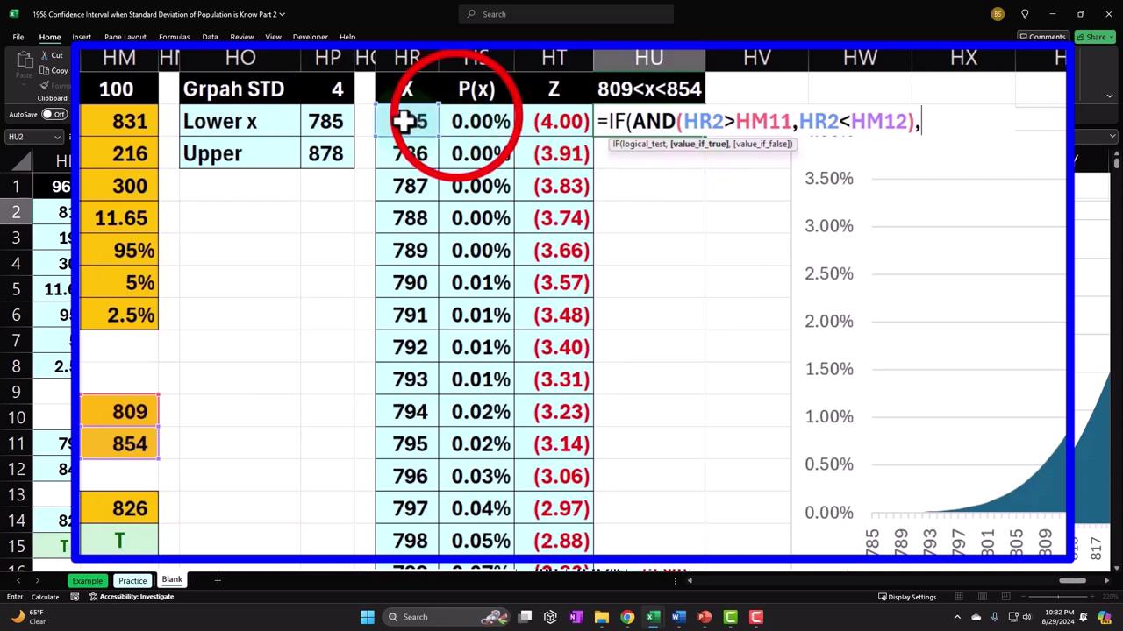
Step: Return HS2 when true and a blank " " otherwise, completing the HU2 formula
{"action": "left_click", "coordinate": [456, 121]}
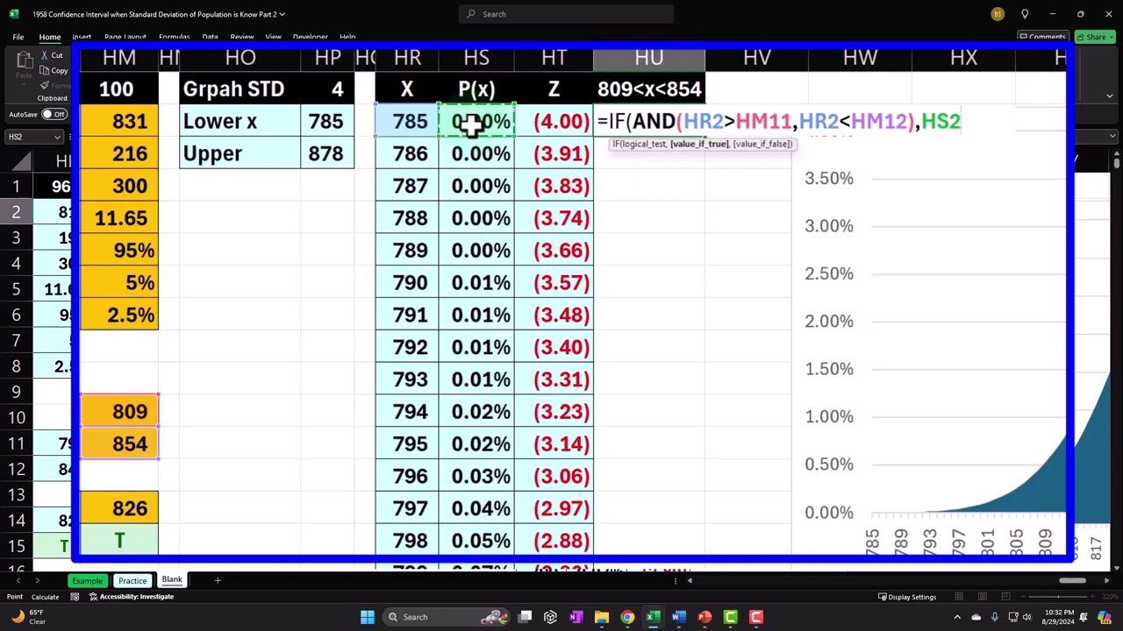
{"action": "type", "text": ","}
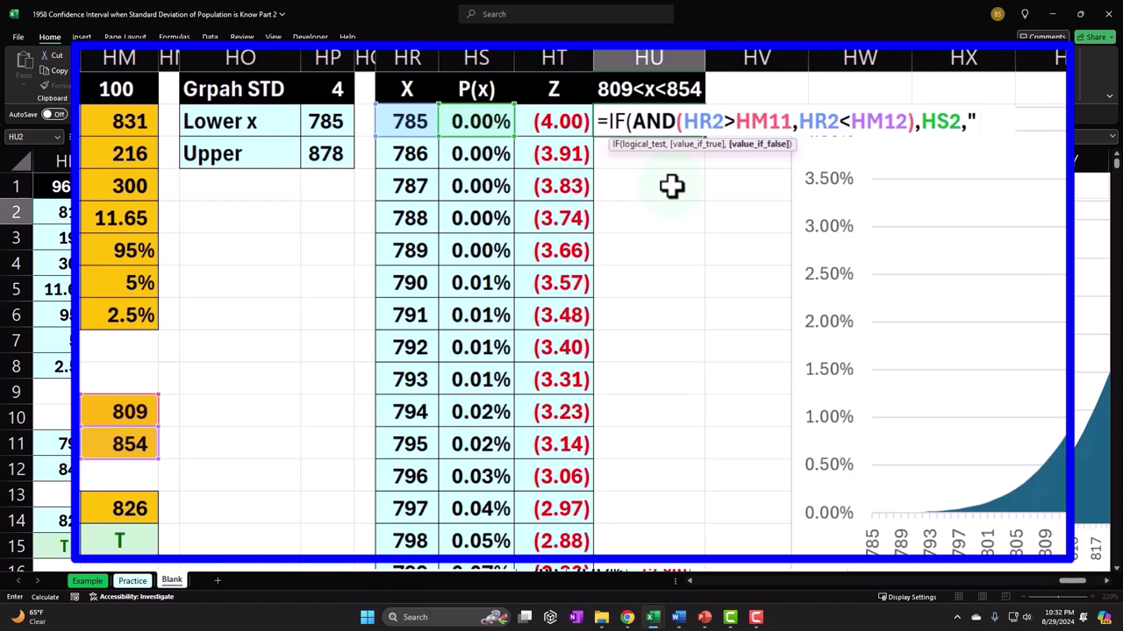
{"action": "type", "text": "\" \")"}
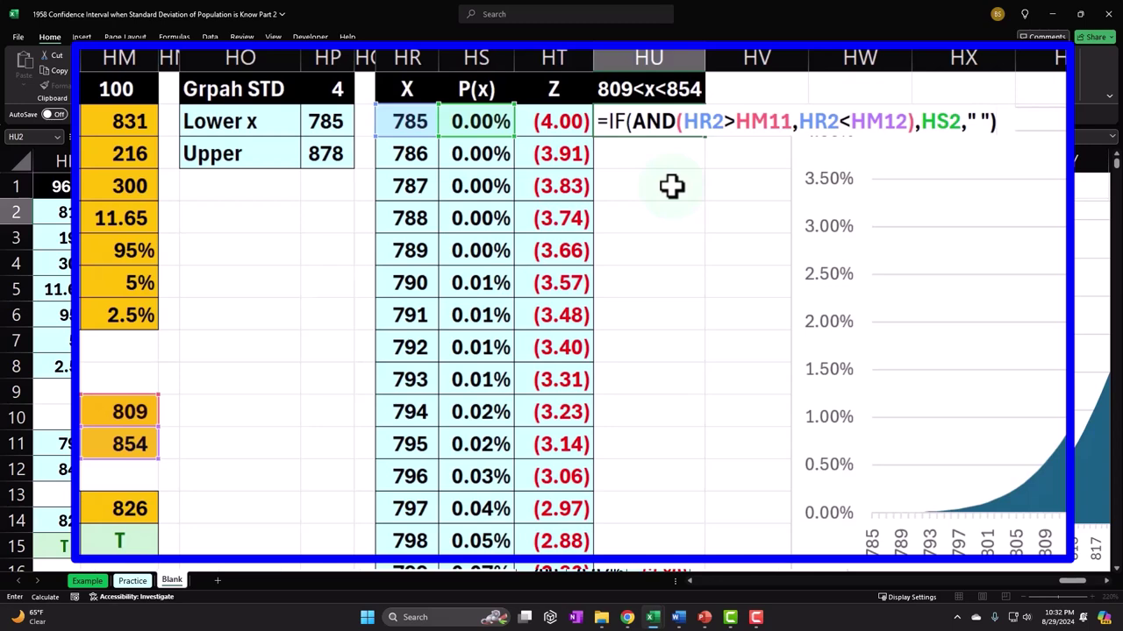
{"action": "key", "text": "Return"}
Step: Format HU2 as a two-decimal percentage and fill it down the column
{"action": "left_click", "coordinate": [666, 123]}
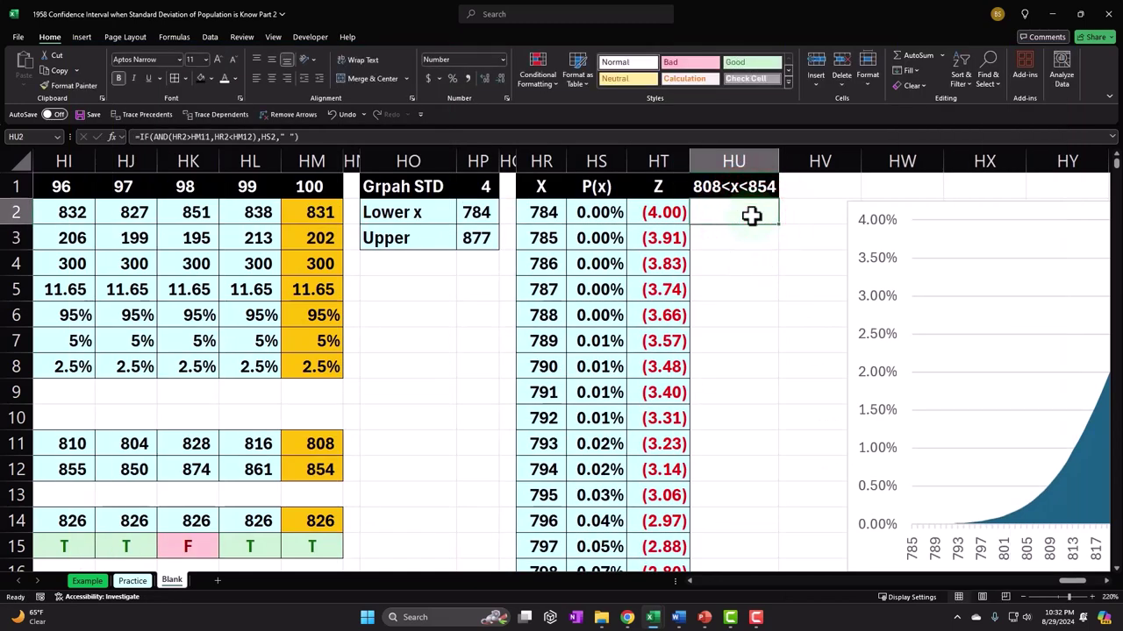
{"action": "left_click", "coordinate": [452, 78]}
{"action": "left_click", "coordinate": [477, 78]}
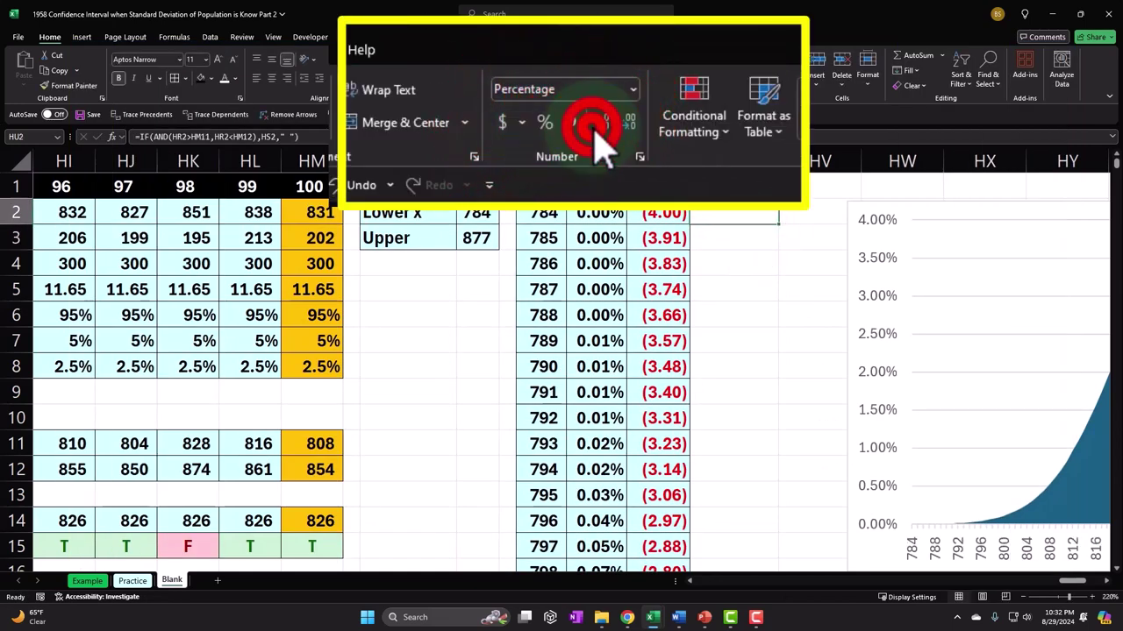
{"action": "left_click", "coordinate": [778, 223]}
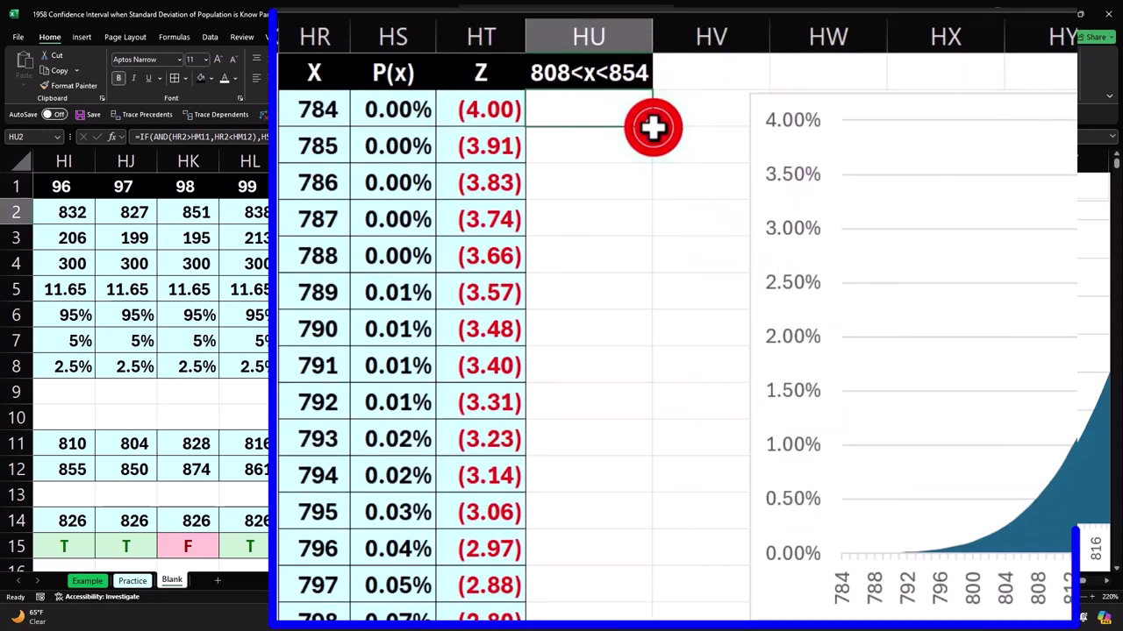
{"action": "double_click", "coordinate": [653, 127]}
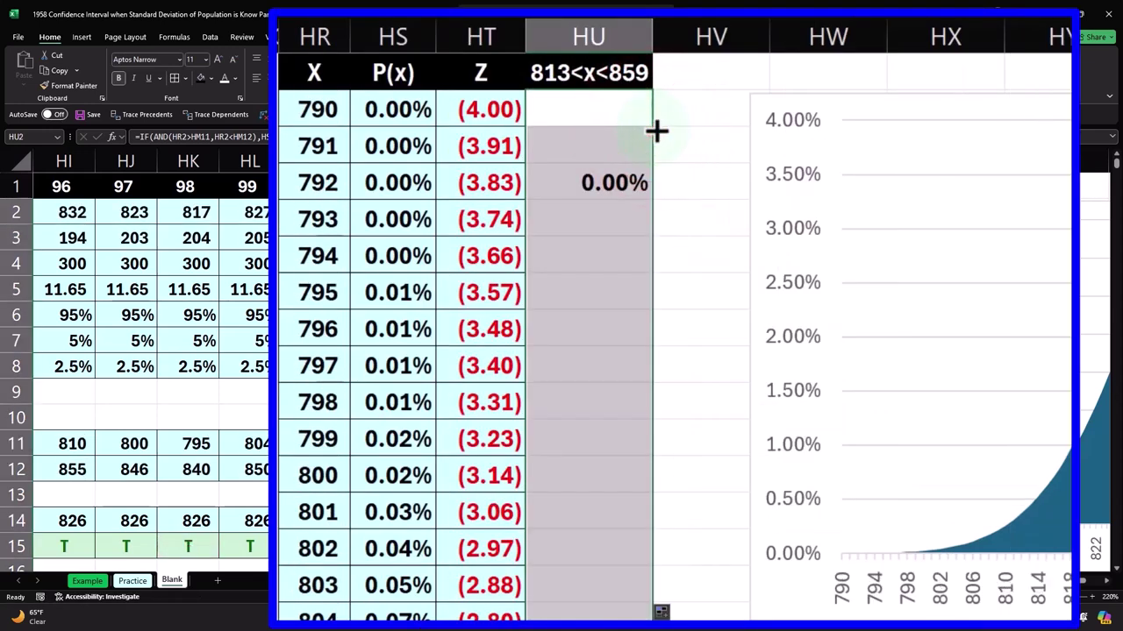
Step: Lock the bounds as $HM$11 and $HM$12 in HU2 and refill the column
{"action": "double_click", "coordinate": [617, 110]}
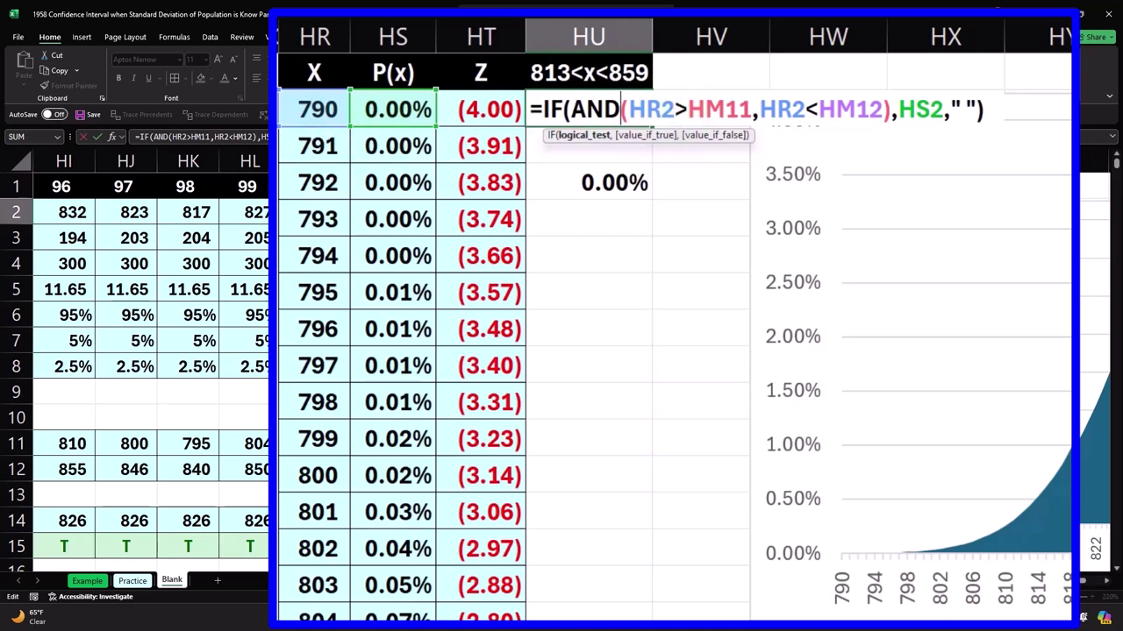
{"action": "left_click", "coordinate": [715, 107]}
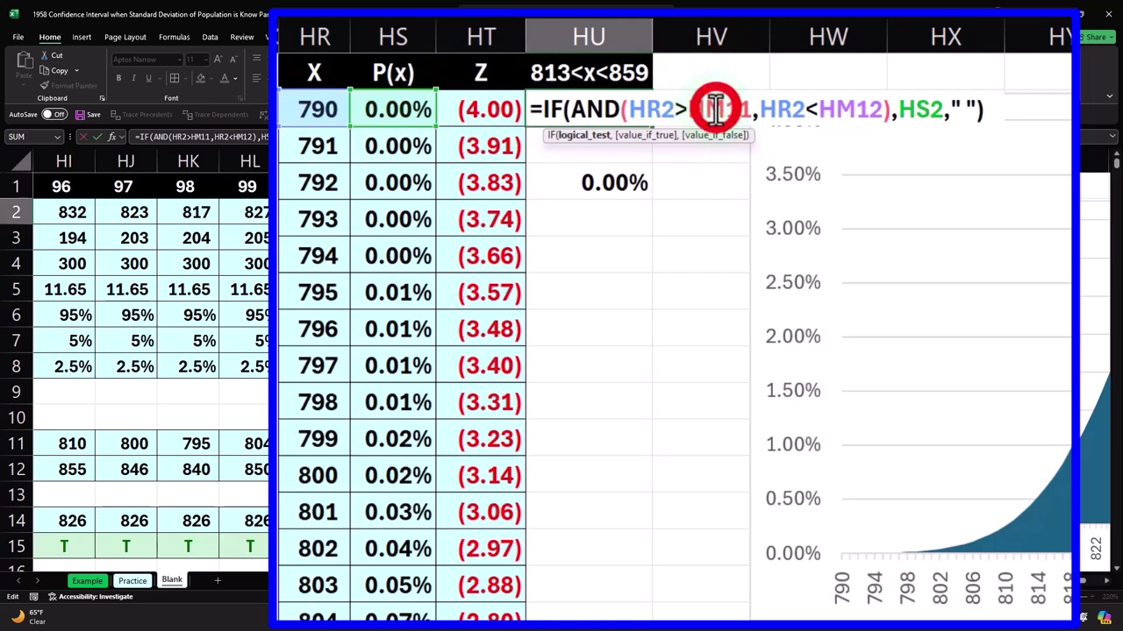
{"action": "key", "text": "F4"}
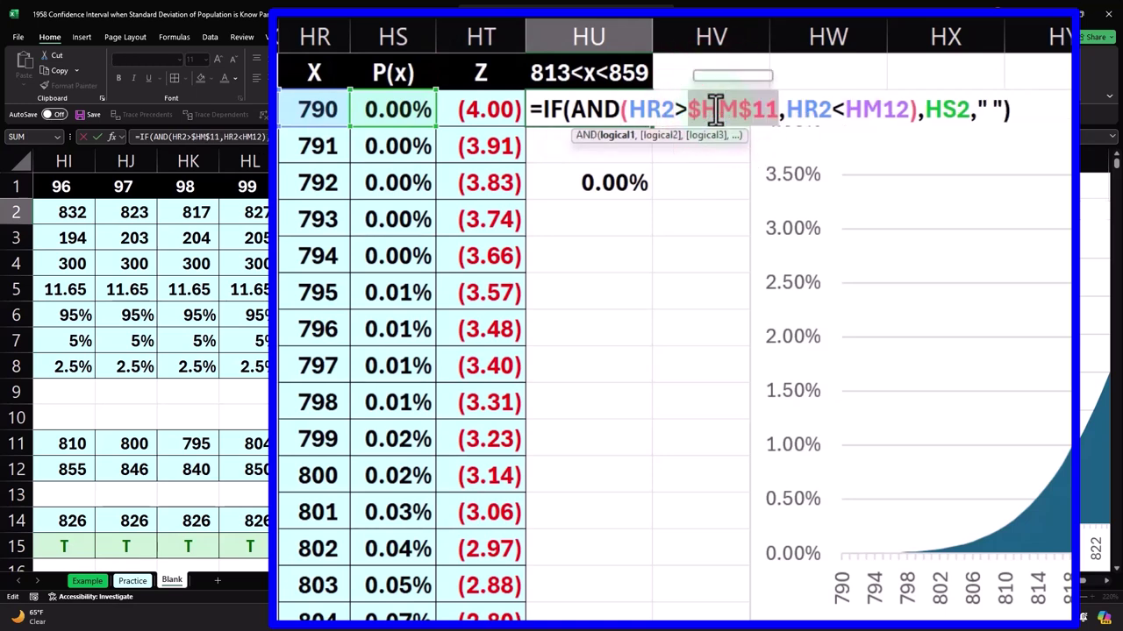
{"action": "left_click", "coordinate": [870, 112]}
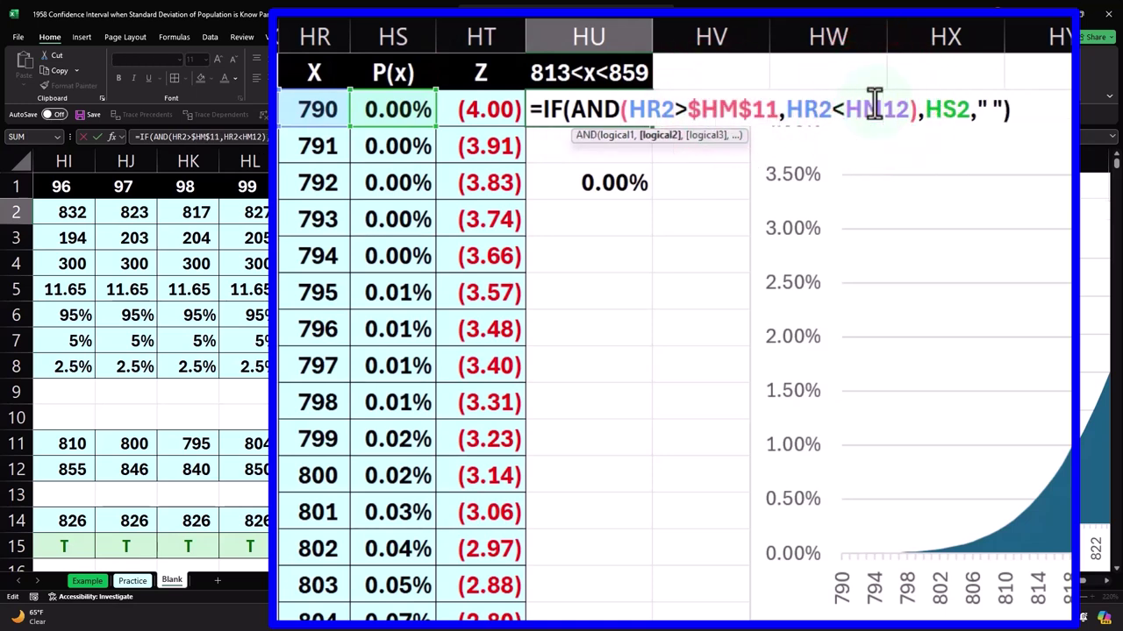
{"action": "key", "text": "F4"}
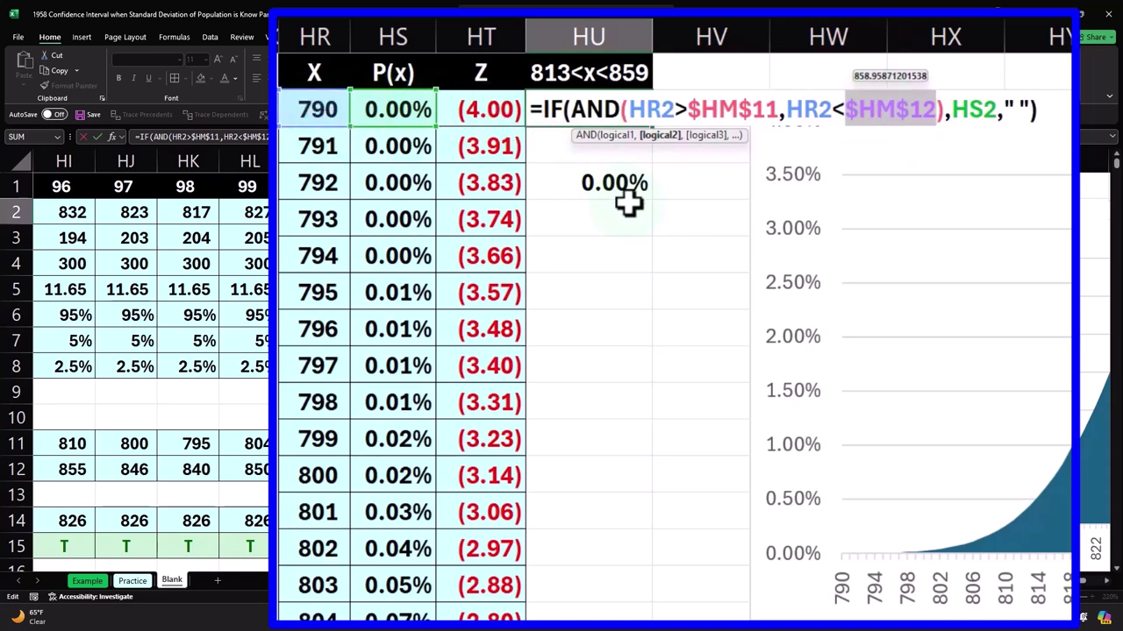
{"action": "key", "text": "Return"}
{"action": "left_click", "coordinate": [584, 100]}
{"action": "double_click", "coordinate": [653, 128]}
{"action": "left_click", "coordinate": [588, 146]}
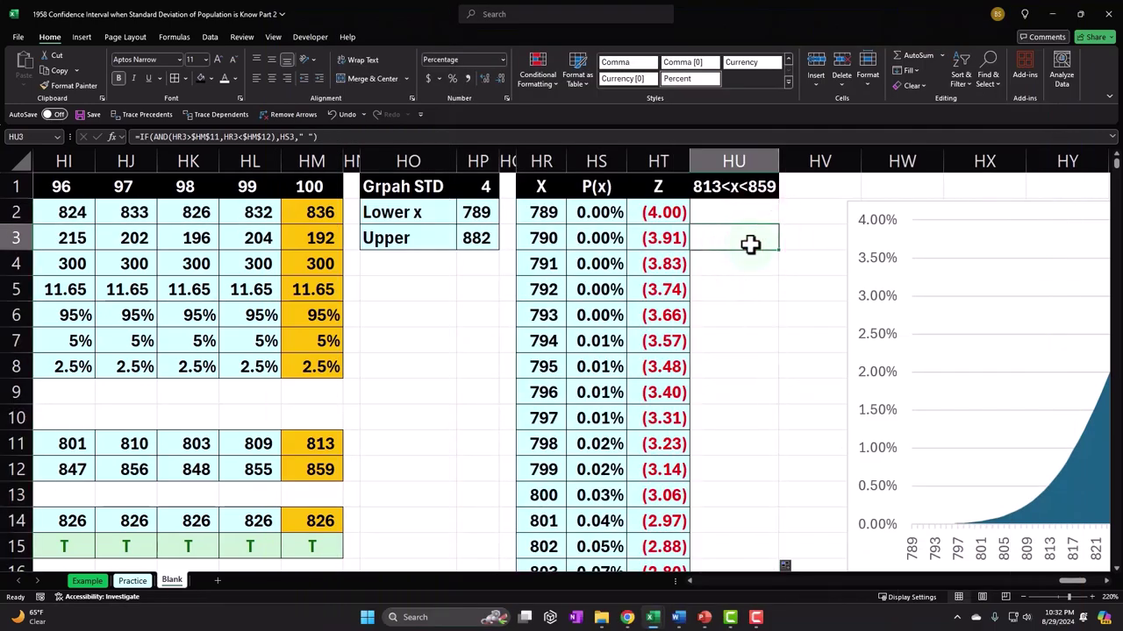
Step: Give HU2:HU95 the light-blue fill colour
{"action": "key", "text": "ctrl+shift+Down"}
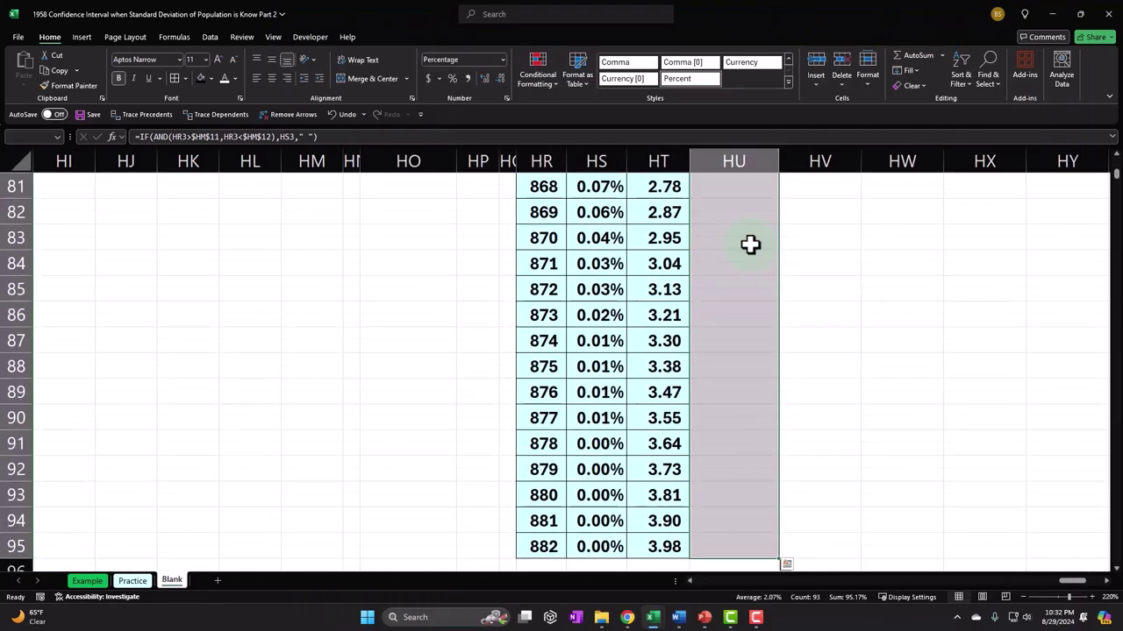
{"action": "key", "text": "Return"}
{"action": "key", "text": "Return"}
{"action": "key", "text": "Return"}
{"action": "key", "text": "Return"}
{"action": "key", "text": "Return"}
{"action": "key", "text": "Return"}
{"action": "key", "text": "Return"}
{"action": "key", "text": "Return"}
{"action": "key", "text": "Return"}
{"action": "key", "text": "Return"}
{"action": "key", "text": "Return"}
{"action": "key", "text": "Return"}
{"action": "key", "text": "Return"}
{"action": "key", "text": "Return"}
{"action": "key", "text": "Return"}
{"action": "key", "text": "Return"}
{"action": "key", "text": "Return"}
{"action": "key", "text": "Return"}
{"action": "key", "text": "Return"}
{"action": "key", "text": "Return"}
{"action": "key", "text": "ctrl+Up"}
{"action": "key", "text": "Down"}
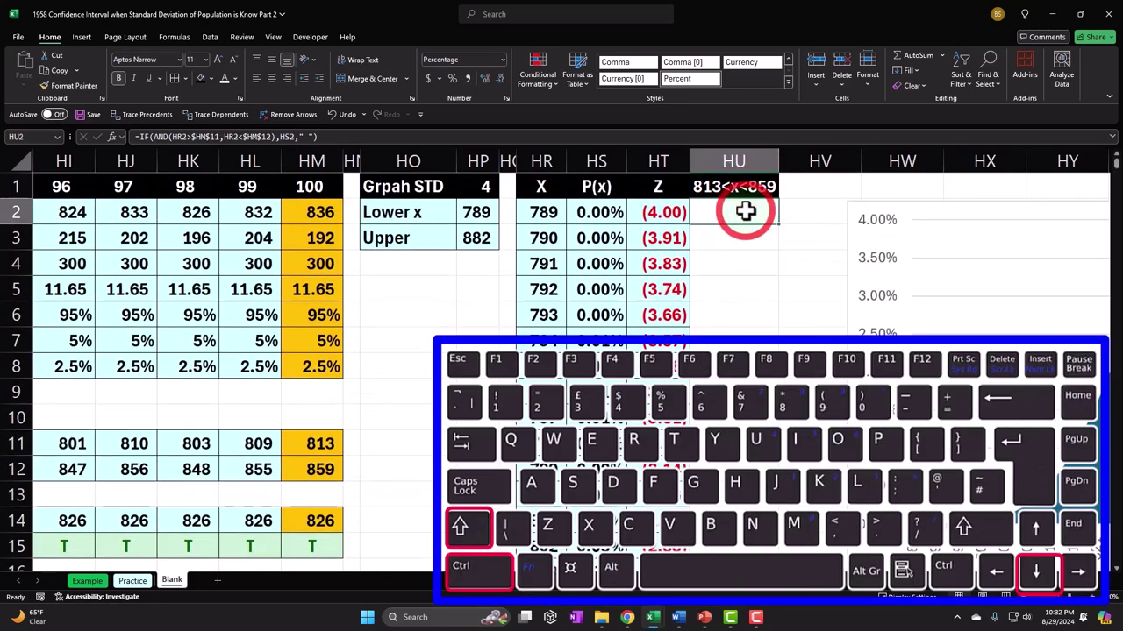
{"action": "key", "text": "ctrl+shift+Down"}
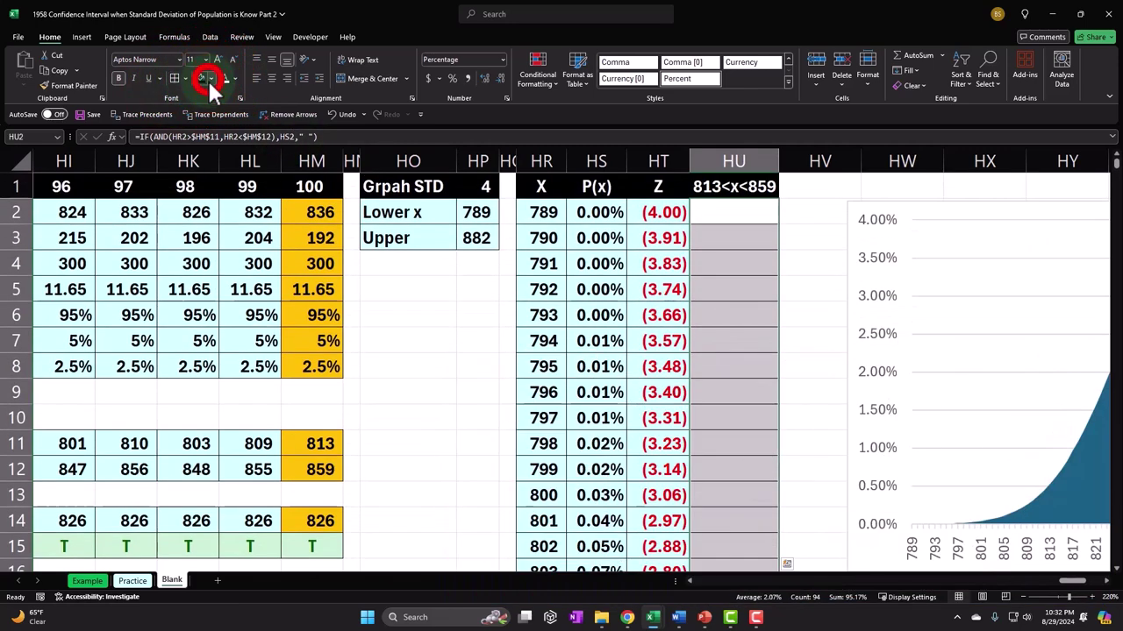
{"action": "left_click", "coordinate": [210, 78]}
{"action": "left_click", "coordinate": [236, 425]}
{"action": "left_click", "coordinate": [596, 315]}
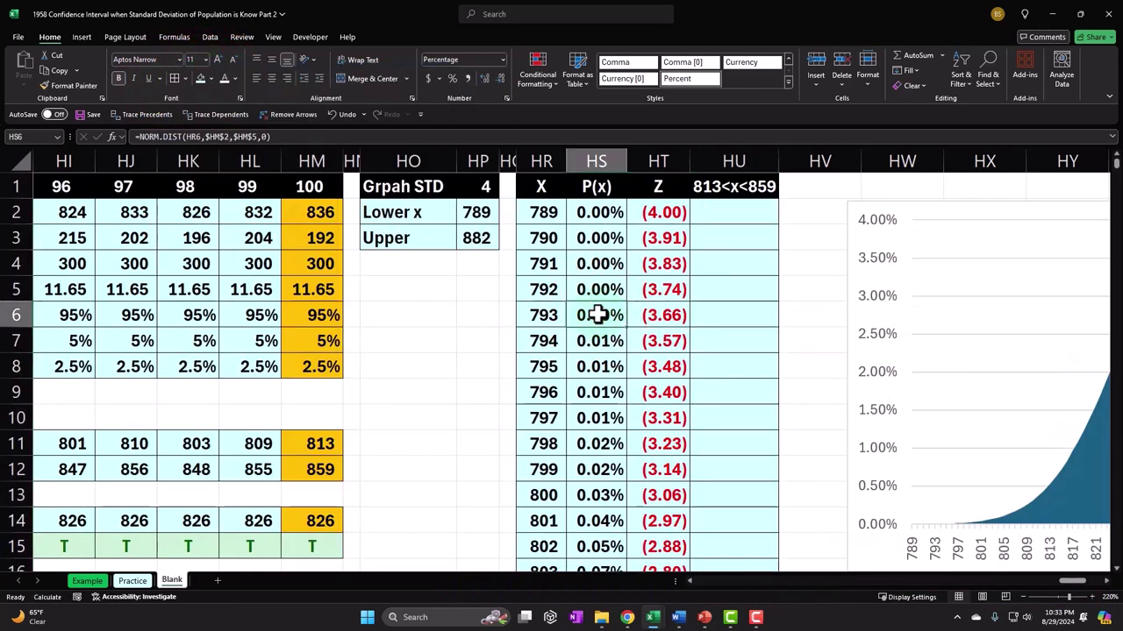
Step: Select the normal curve chart and show its Chart Design options
{"action": "key", "text": "Right"}
{"action": "key", "text": "Right"}
{"action": "key", "text": "Right"}
{"action": "key", "text": "Right"}
{"action": "key", "text": "Right"}
{"action": "key", "text": "Right"}
{"action": "key", "text": "Right"}
{"action": "key", "text": "Right"}
{"action": "key", "text": "Right"}
{"action": "key", "text": "Right"}
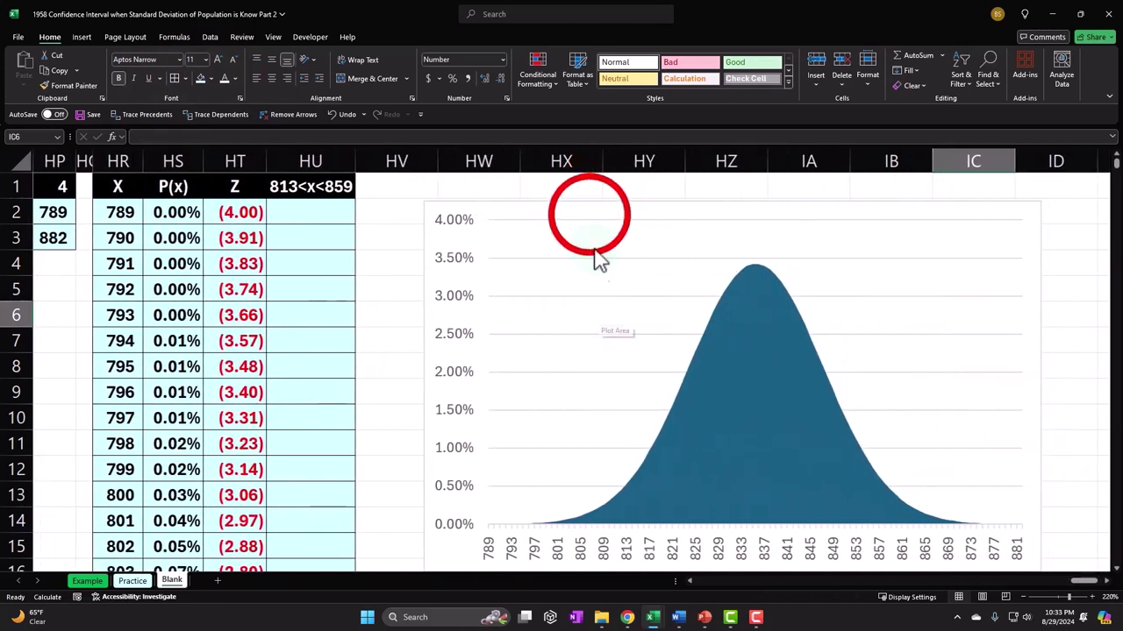
{"action": "left_click", "coordinate": [588, 217]}
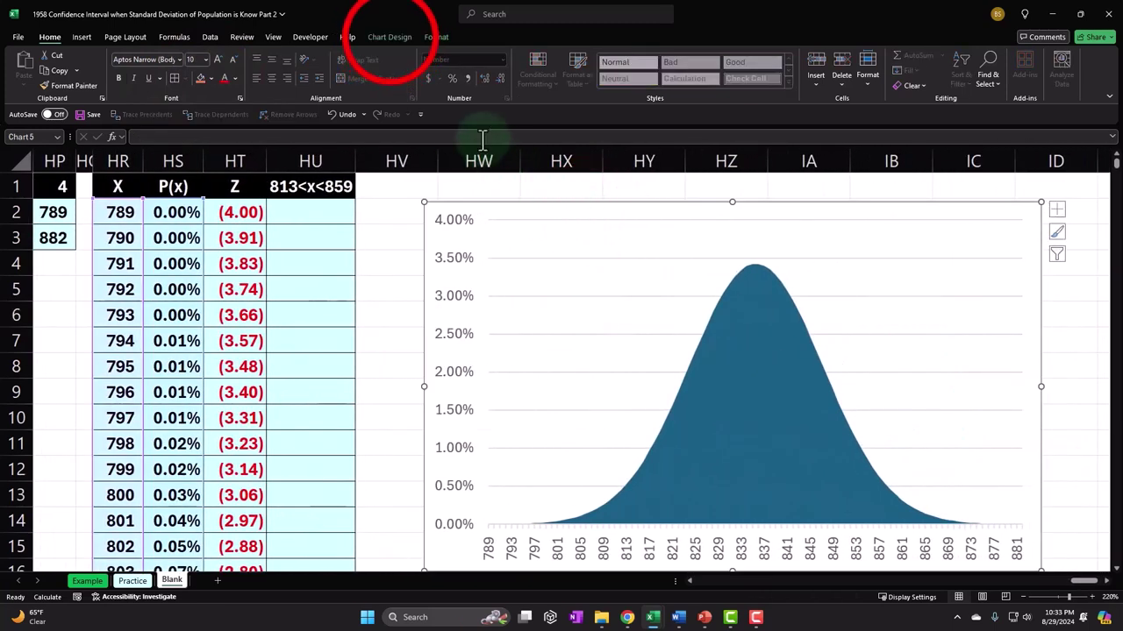
{"action": "left_click", "coordinate": [390, 39]}
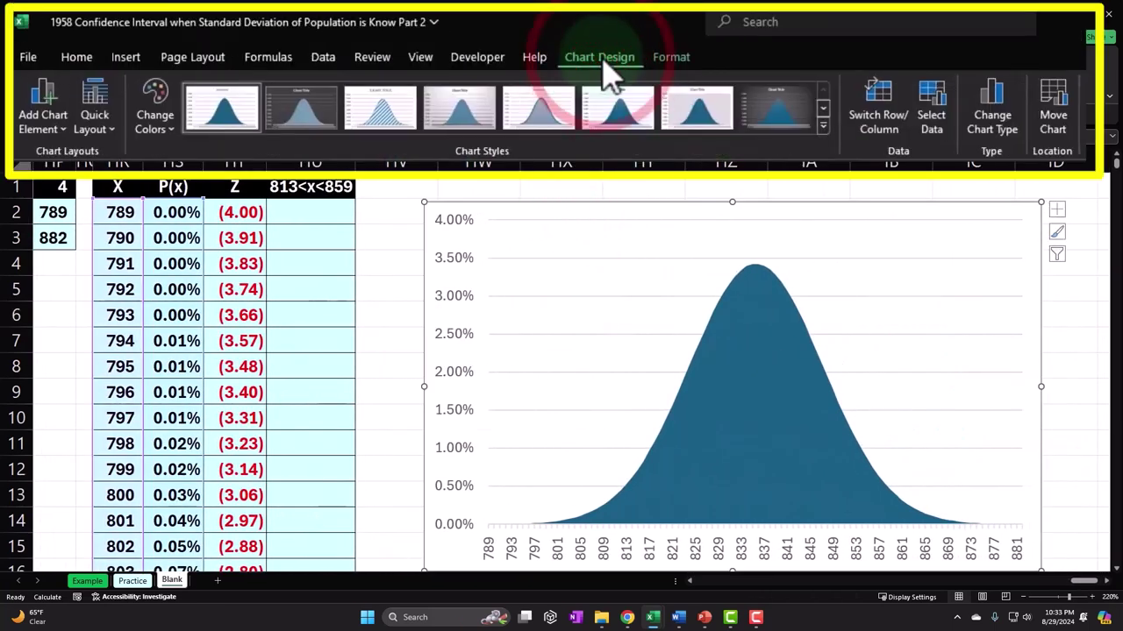
Step: Add a chart series named from HU1 with values HU2:HU95, shading the interval orange
{"action": "left_click", "coordinate": [932, 109]}
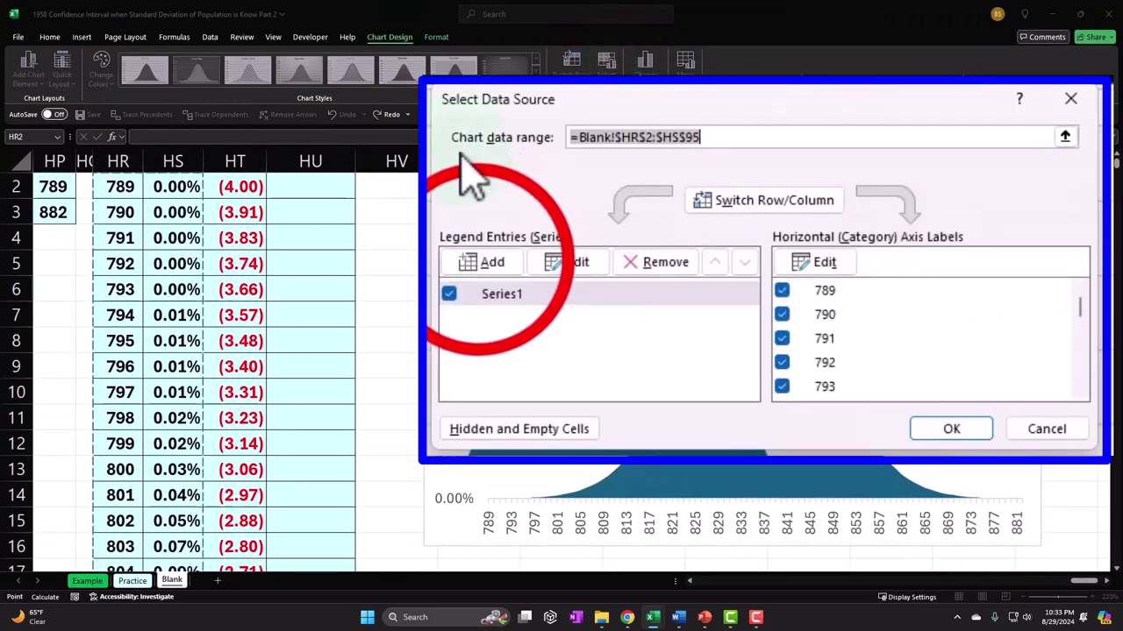
{"action": "left_click", "coordinate": [464, 261]}
{"action": "scroll", "coordinate": [332, 184], "scroll_direction": "up", "scroll_amount": 1}
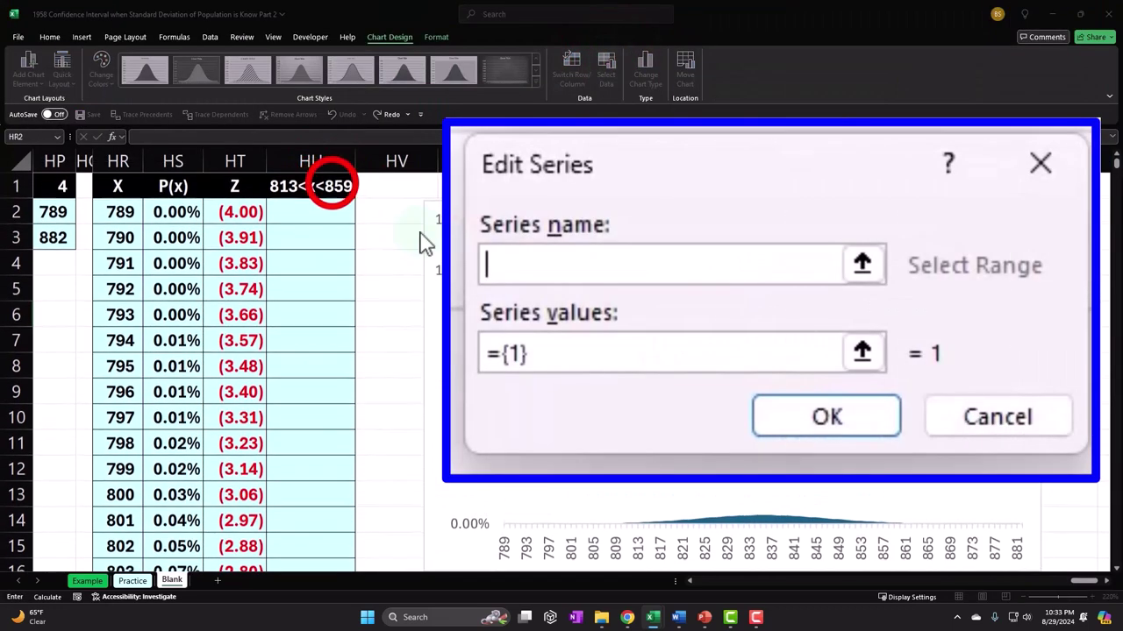
{"action": "left_click", "coordinate": [332, 186]}
{"action": "left_click", "coordinate": [646, 346]}
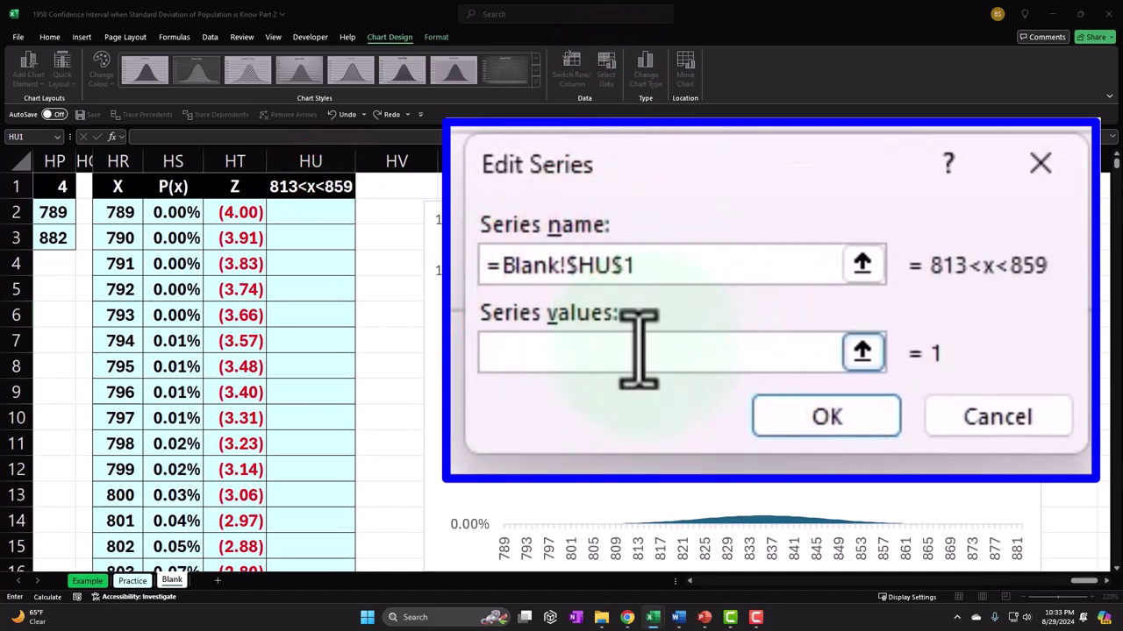
{"action": "left_click", "coordinate": [331, 212]}
{"action": "left_click", "coordinate": [330, 213]}
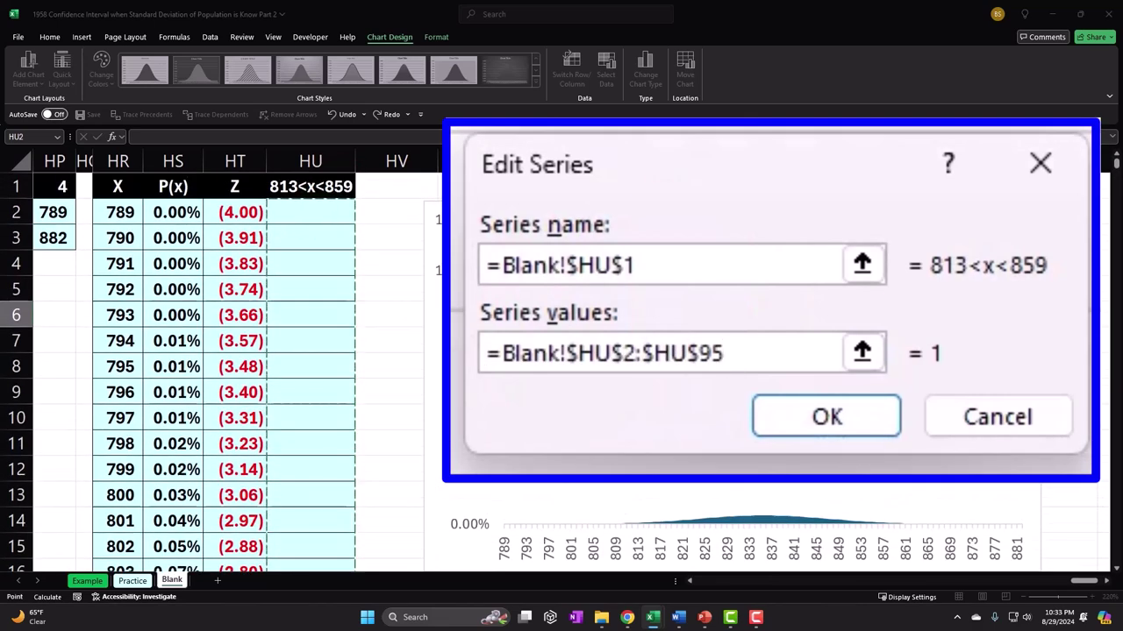
{"action": "left_click", "coordinate": [862, 353]}
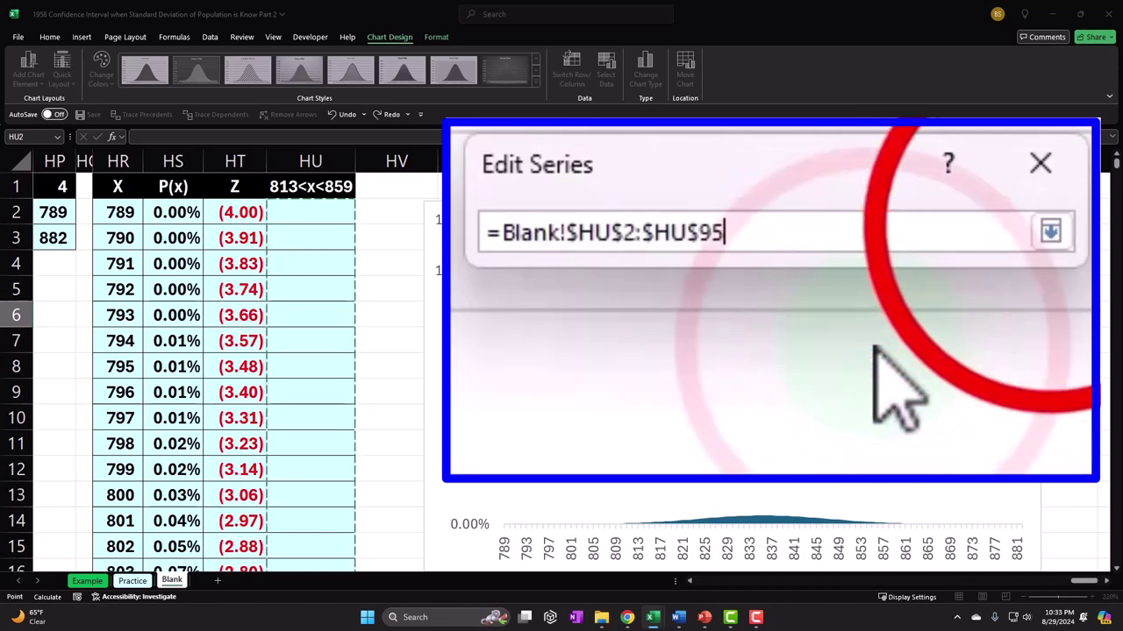
{"action": "left_click", "coordinate": [1051, 232]}
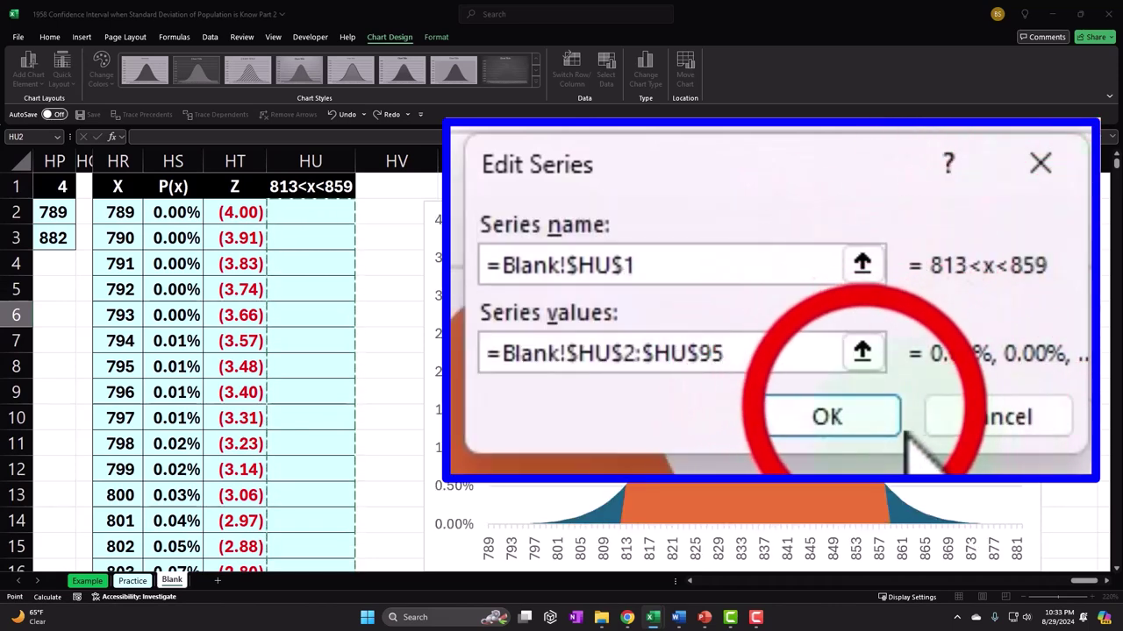
{"action": "left_click", "coordinate": [855, 442]}
{"action": "left_click", "coordinate": [860, 414]}
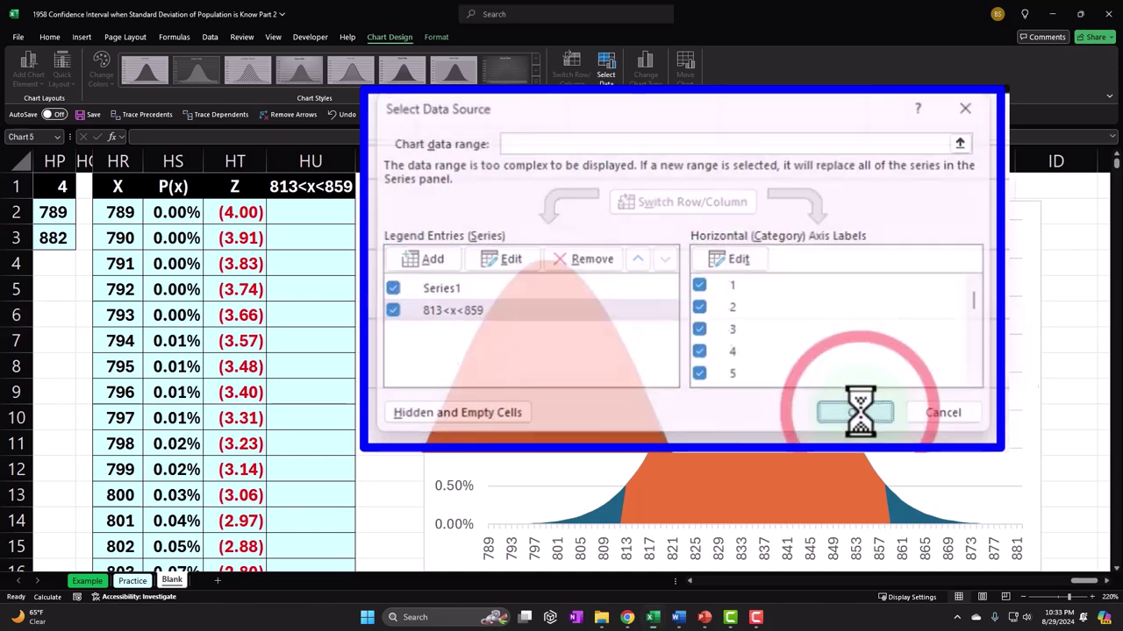
{"action": "scroll", "coordinate": [627, 491], "scroll_direction": "down", "scroll_amount": 1}
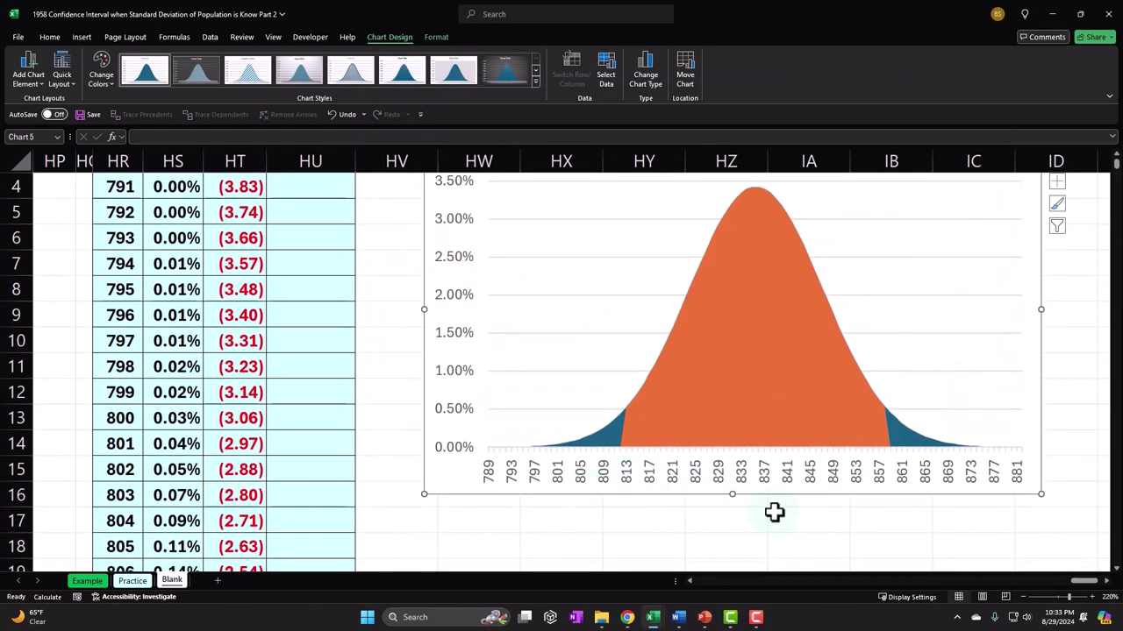
Step: Plot the 813<x<859 series on a secondary axis, then reopen Select Data
{"action": "scroll", "coordinate": [773, 512], "scroll_direction": "up", "scroll_amount": 1}
{"action": "double_click", "coordinate": [772, 406]}
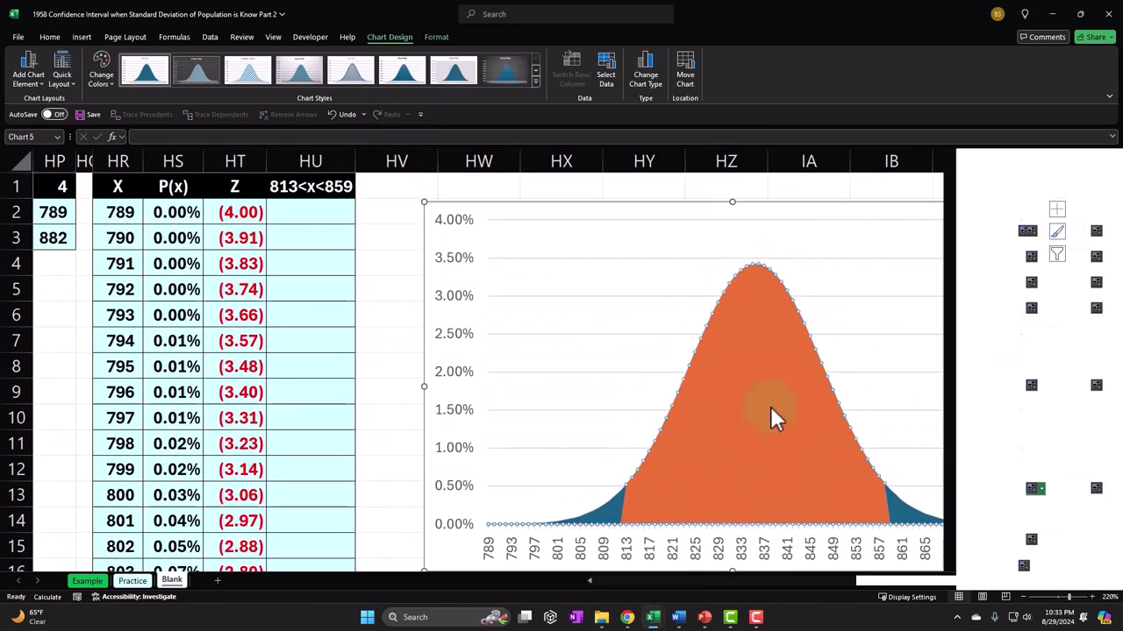
{"action": "left_click", "coordinate": [871, 268]}
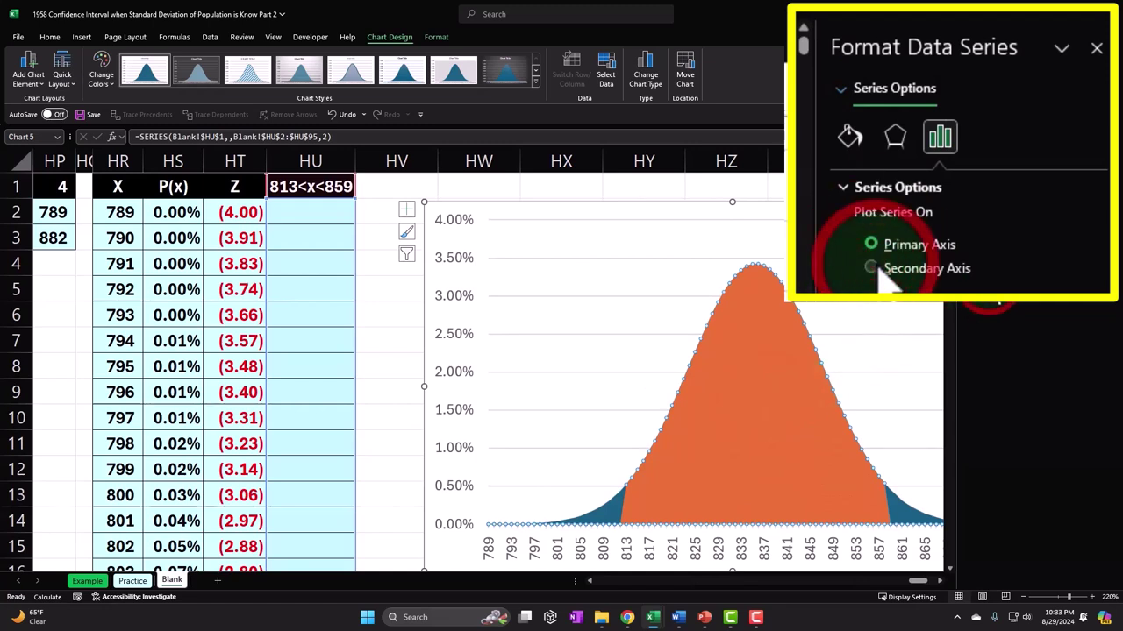
{"action": "left_click", "coordinate": [1097, 47]}
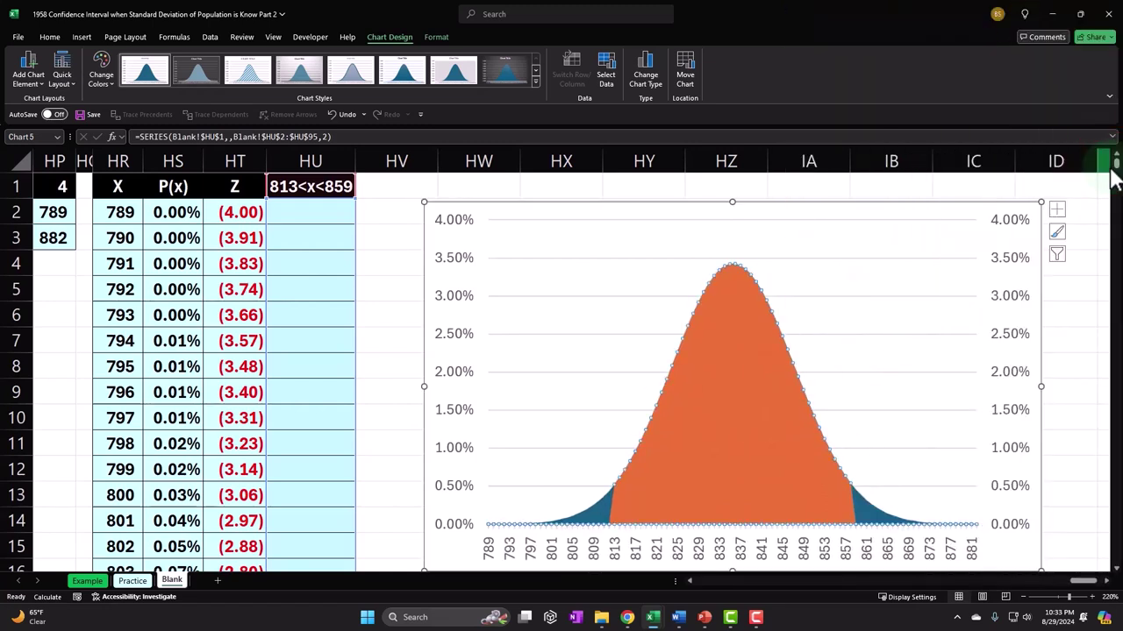
{"action": "left_click", "coordinate": [605, 75]}
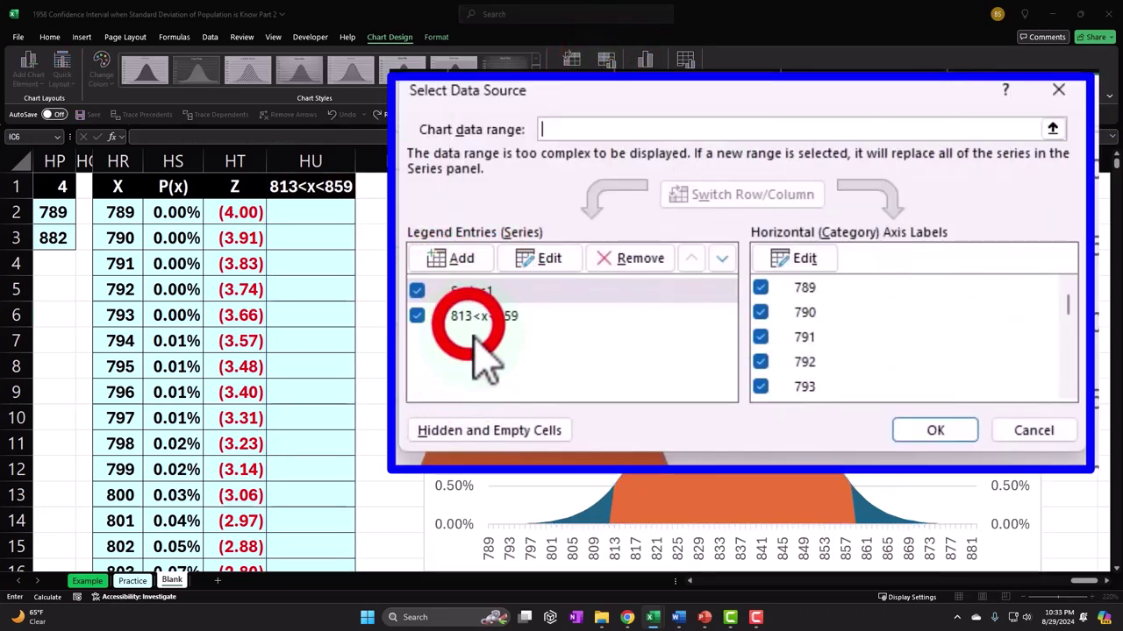
Step: Set the 813<x<859 series' horizontal axis labels to the Z values in HT2:HT95
{"action": "left_click", "coordinate": [478, 318]}
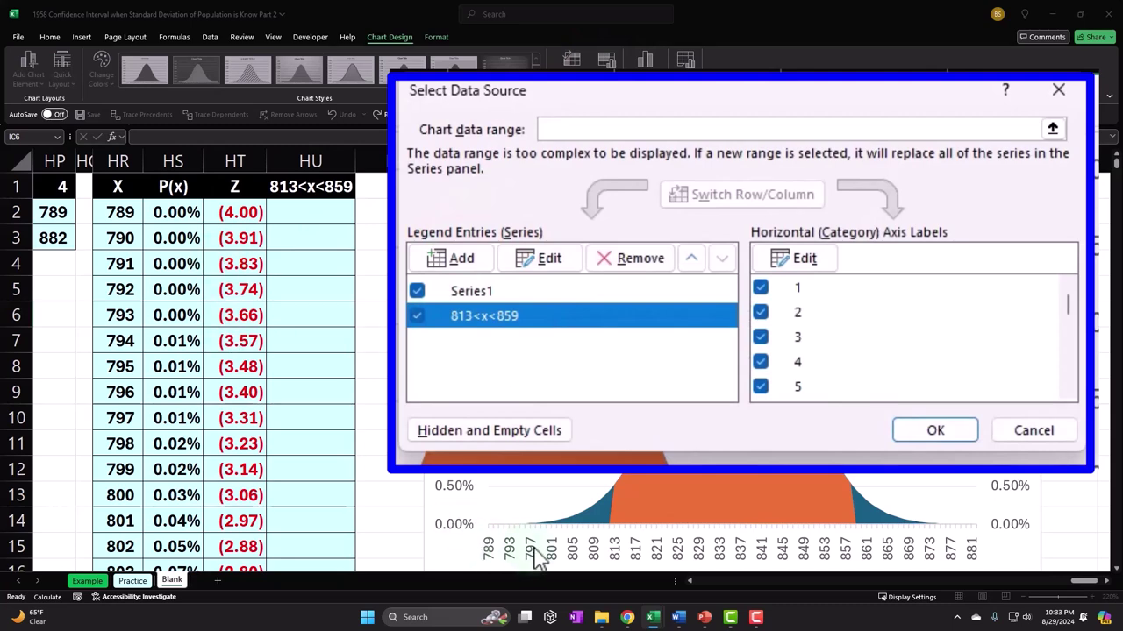
{"action": "left_click", "coordinate": [800, 258]}
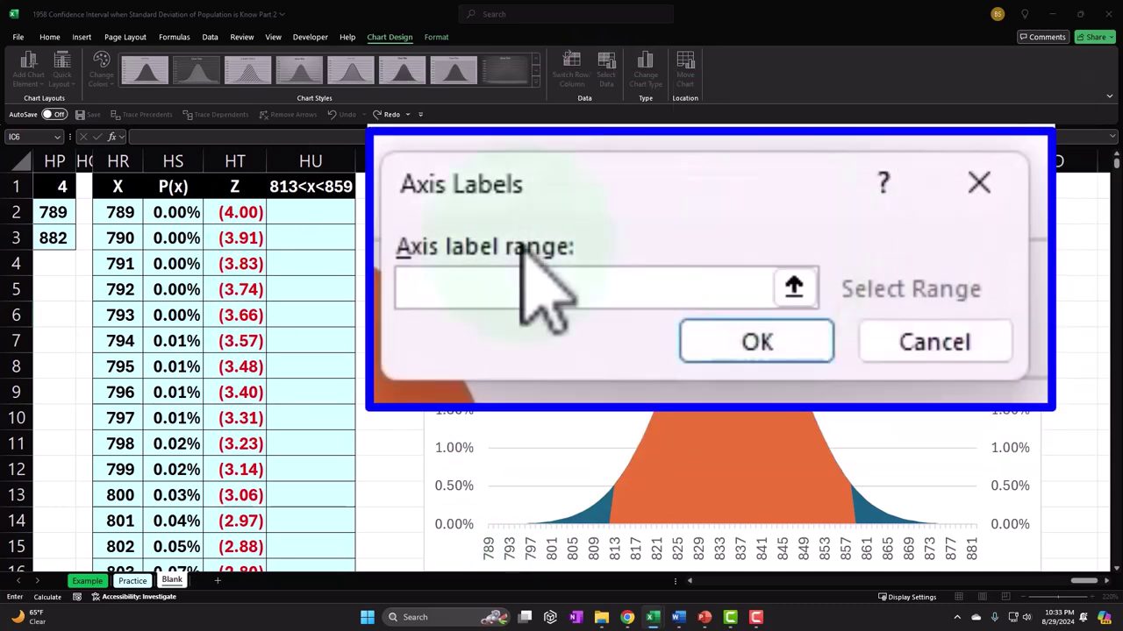
{"action": "left_click", "coordinate": [244, 213]}
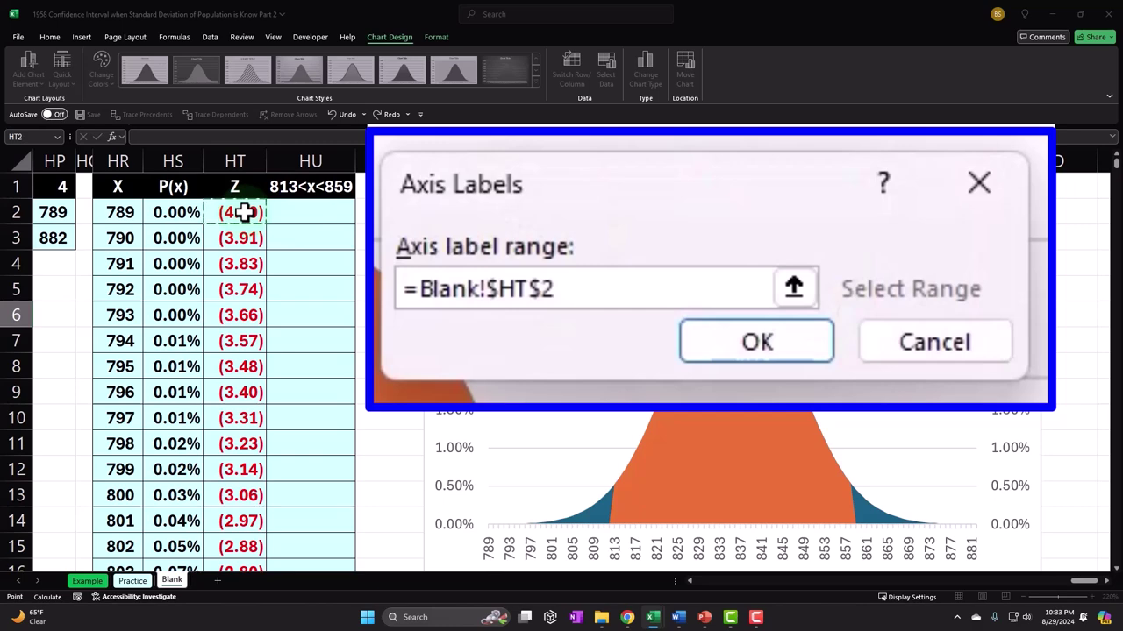
{"action": "key", "text": "ctrl+shift+Down"}
{"action": "scroll", "coordinate": [244, 212], "scroll_direction": "up", "scroll_amount": 20}
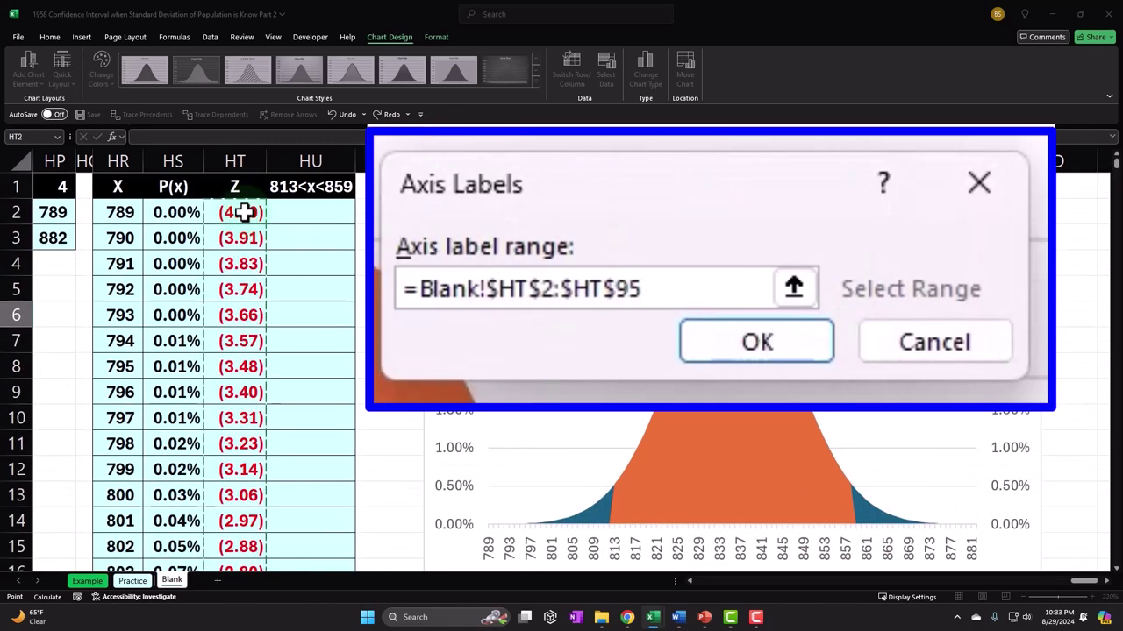
{"action": "left_click", "coordinate": [794, 287]}
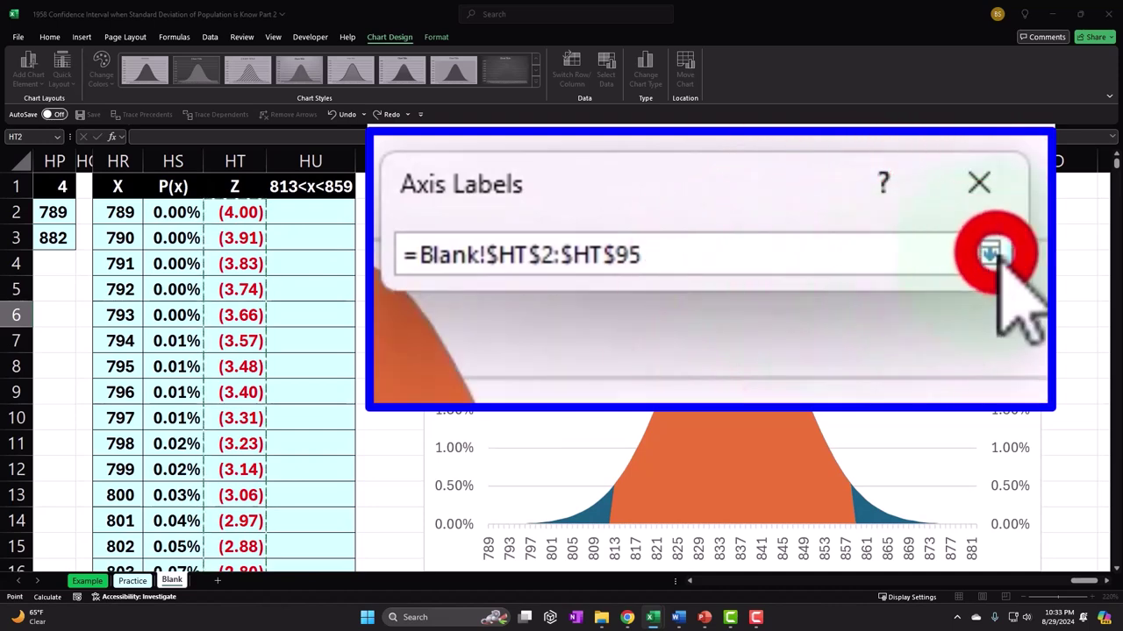
{"action": "left_click", "coordinate": [991, 254]}
{"action": "left_click", "coordinate": [852, 293]}
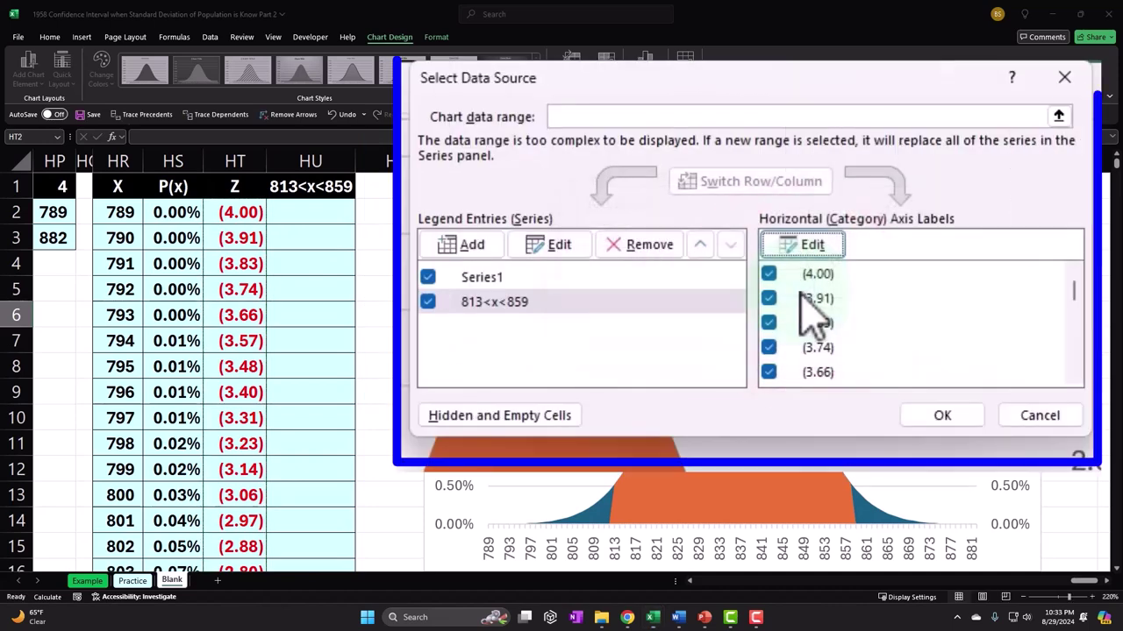
{"action": "left_click", "coordinate": [921, 418]}
{"action": "left_click", "coordinate": [1005, 296]}
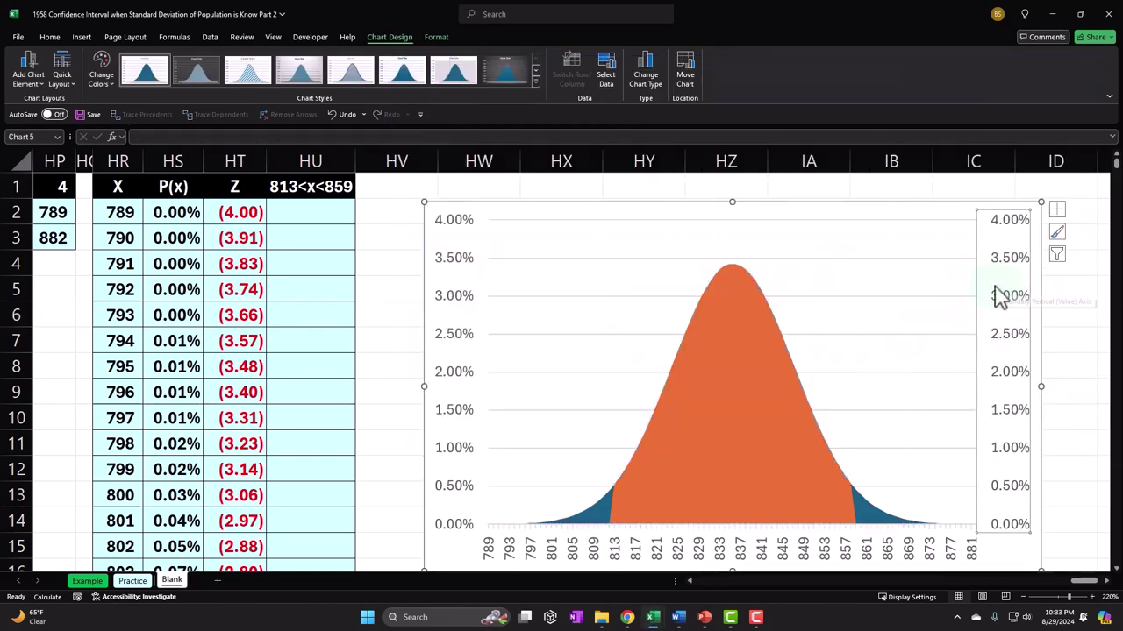
Step: Delete the right-hand percentage axis and add a secondary horizontal axis for Z-scores
{"action": "key", "text": "Delete"}
{"action": "scroll", "coordinate": [998, 295], "scroll_direction": "down", "scroll_amount": 1}
{"action": "scroll", "coordinate": [998, 296], "scroll_direction": "up", "scroll_amount": 1}
{"action": "left_click", "coordinate": [1057, 211]}
{"action": "left_click", "coordinate": [401, 224]}
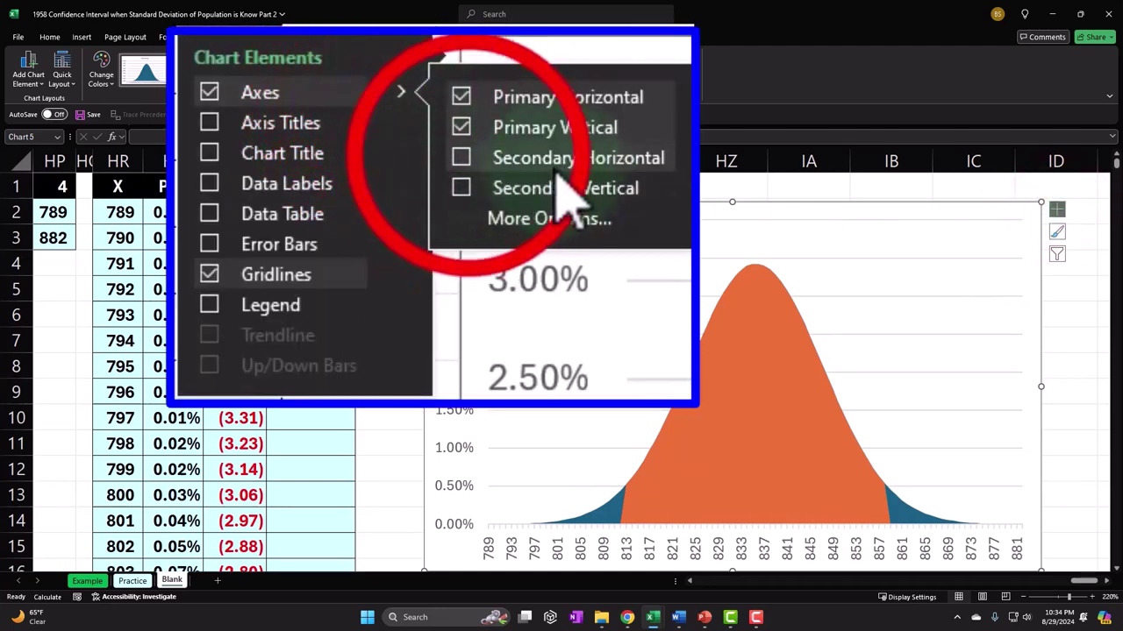
{"action": "left_click", "coordinate": [461, 158]}
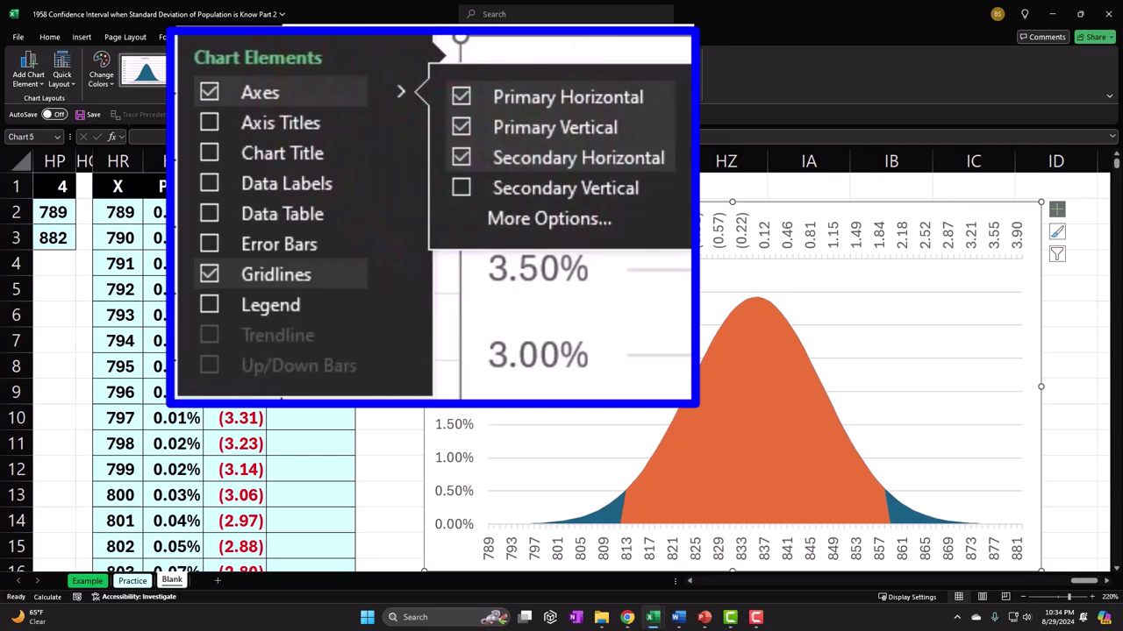
Step: Set the Z-score axis label position to Low so labels sit beneath the X values
{"action": "left_click", "coordinate": [561, 221]}
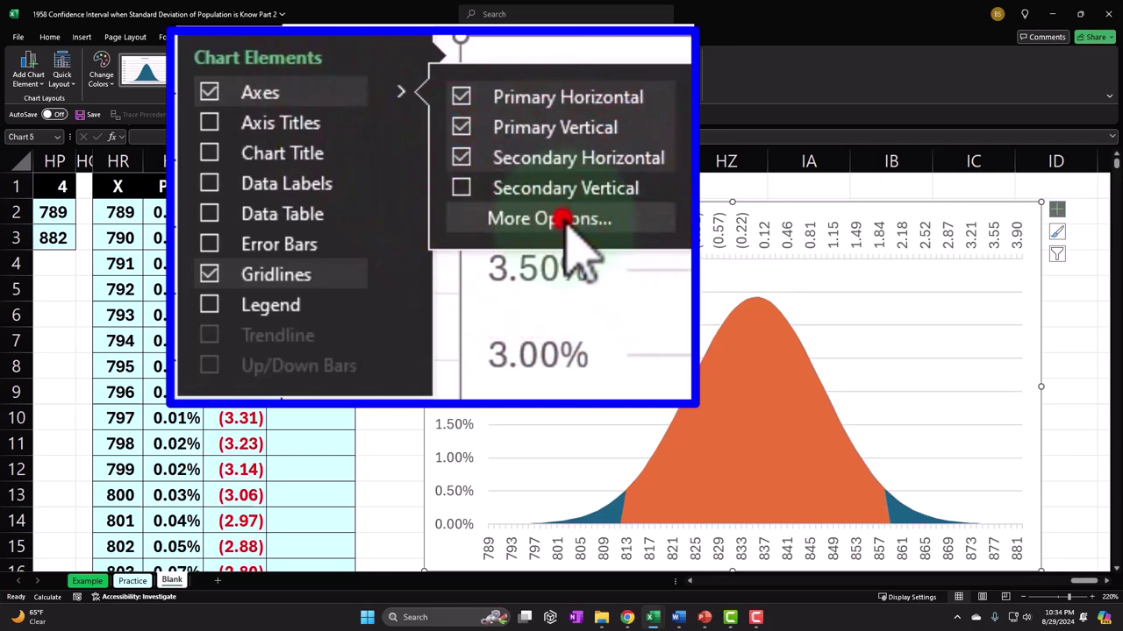
{"action": "left_click", "coordinate": [724, 235]}
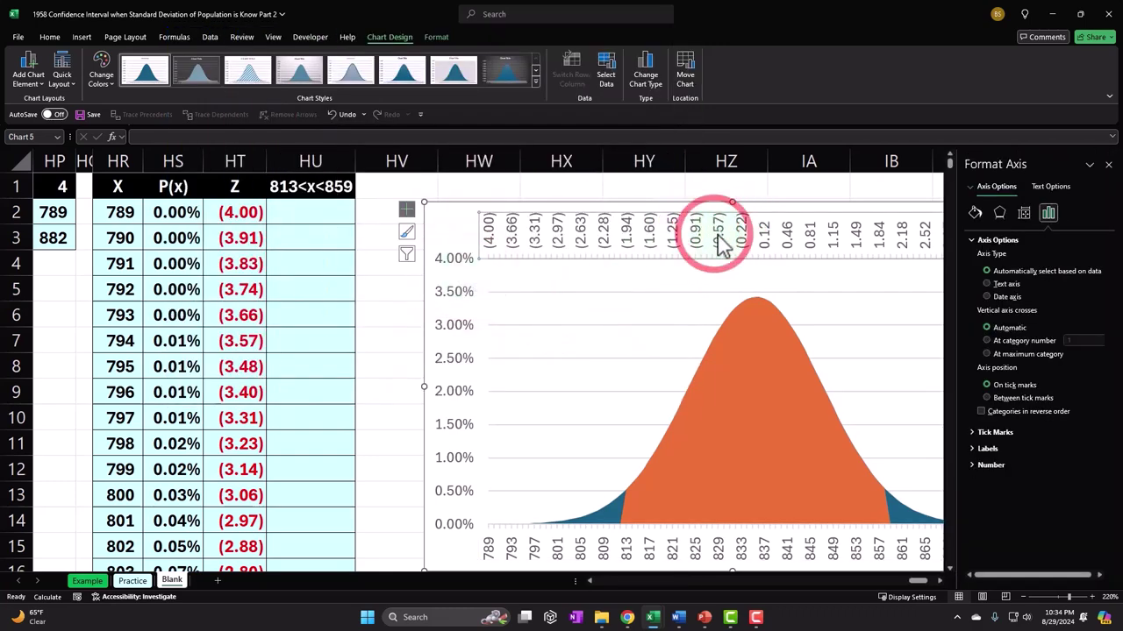
{"action": "left_click", "coordinate": [991, 448]}
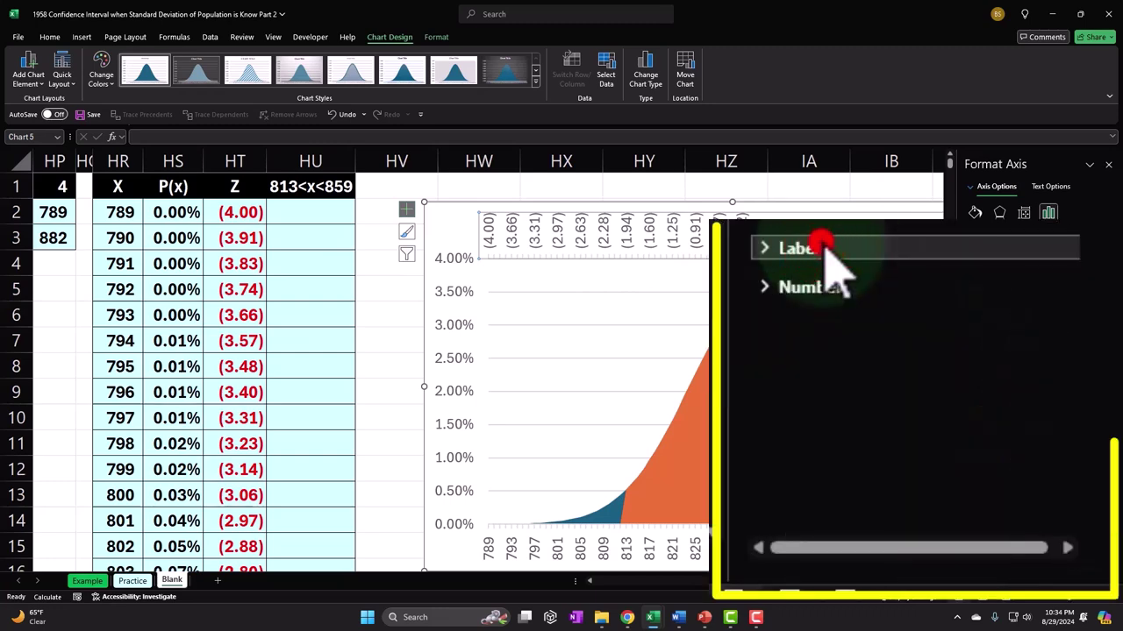
{"action": "left_click", "coordinate": [1015, 426]}
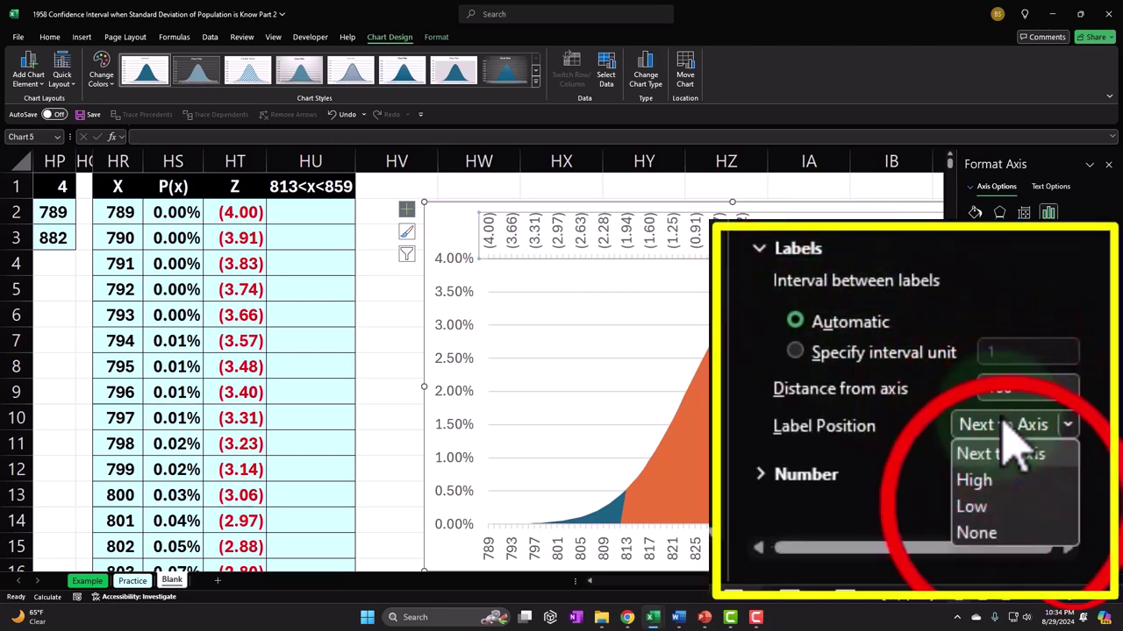
{"action": "left_click", "coordinate": [1013, 508]}
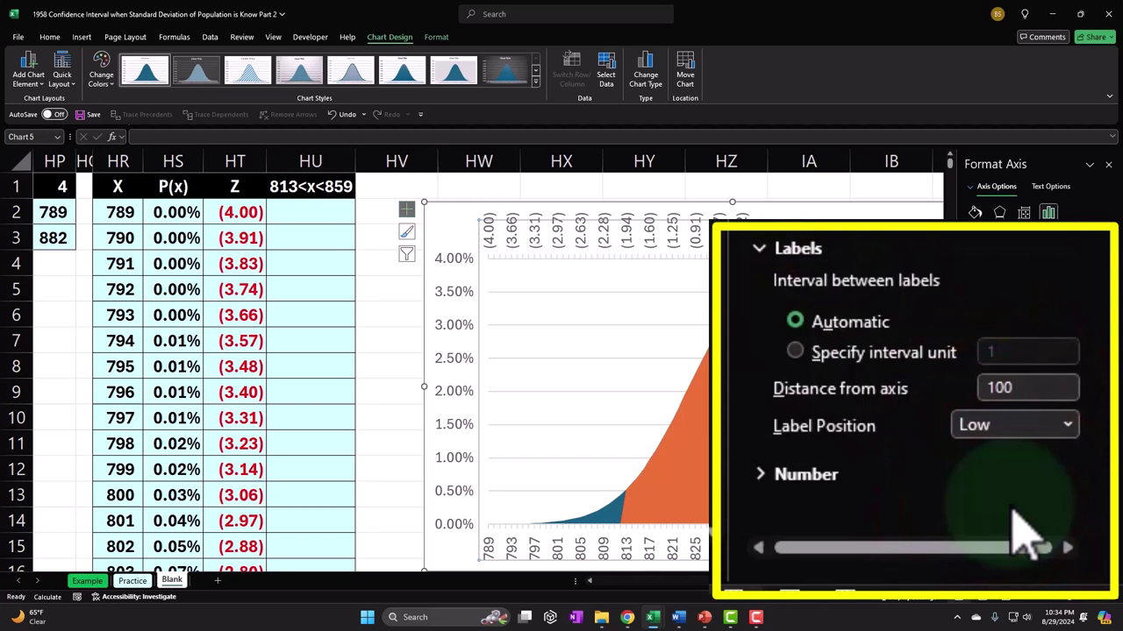
{"action": "left_click", "coordinate": [1107, 164]}
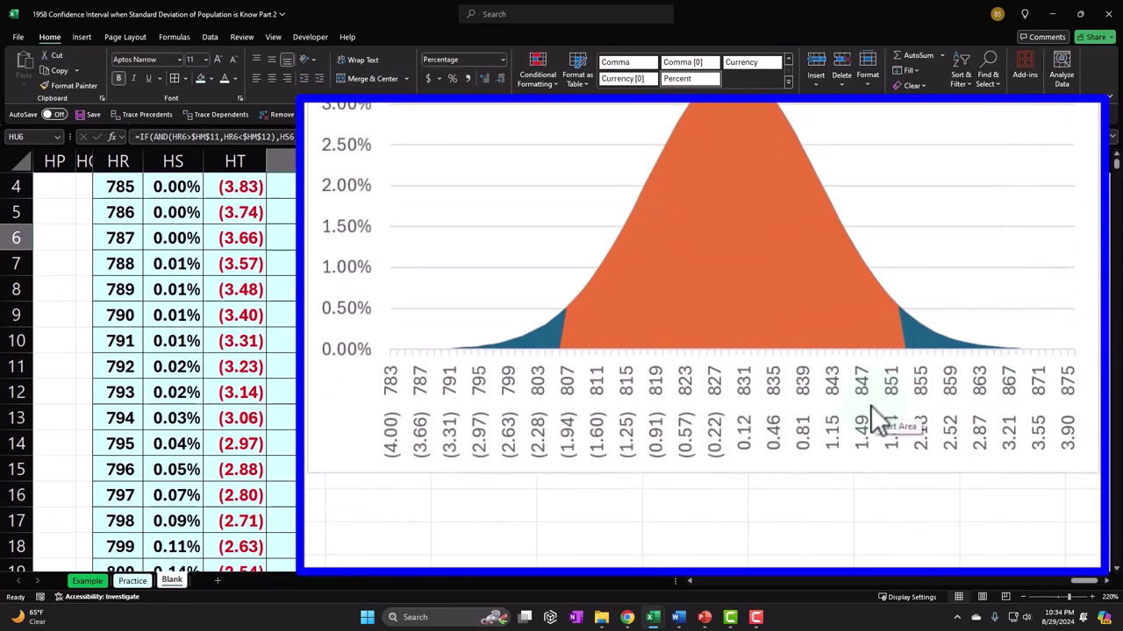
{"action": "scroll", "coordinate": [871, 405], "scroll_direction": "up", "scroll_amount": 1}
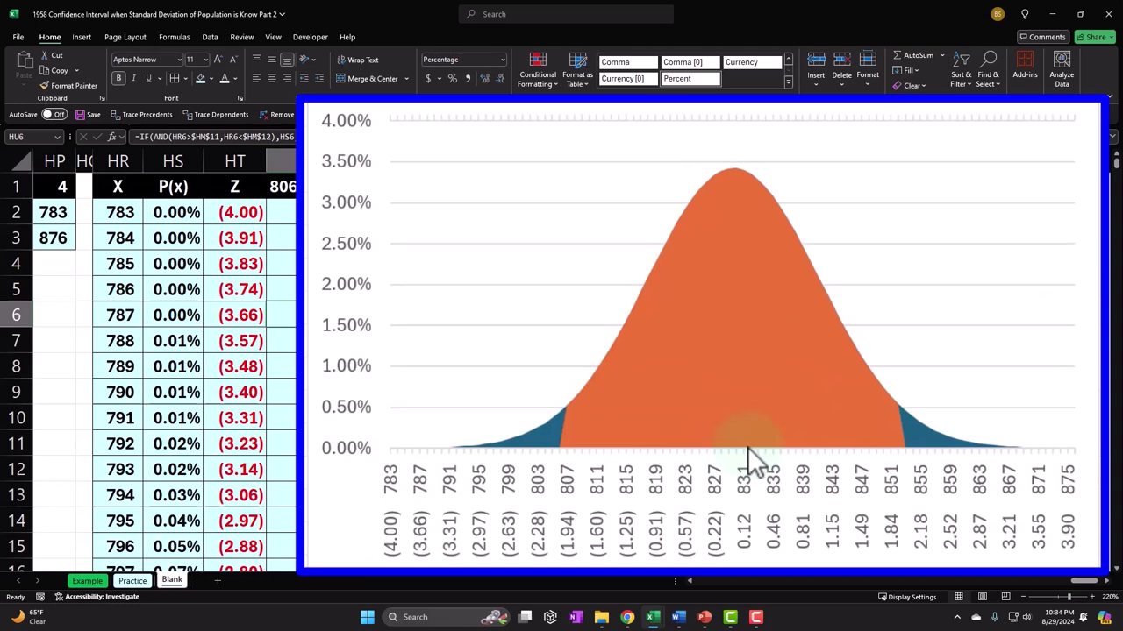
{"action": "mouse_move", "coordinate": [1080, 582]}
{"action": "left_mouse_down"}
{"action": "mouse_move", "coordinate": [1074, 591]}
{"action": "mouse_move", "coordinate": [1082, 580]}
{"action": "left_mouse_up"}
{"action": "left_click", "coordinate": [862, 464]}
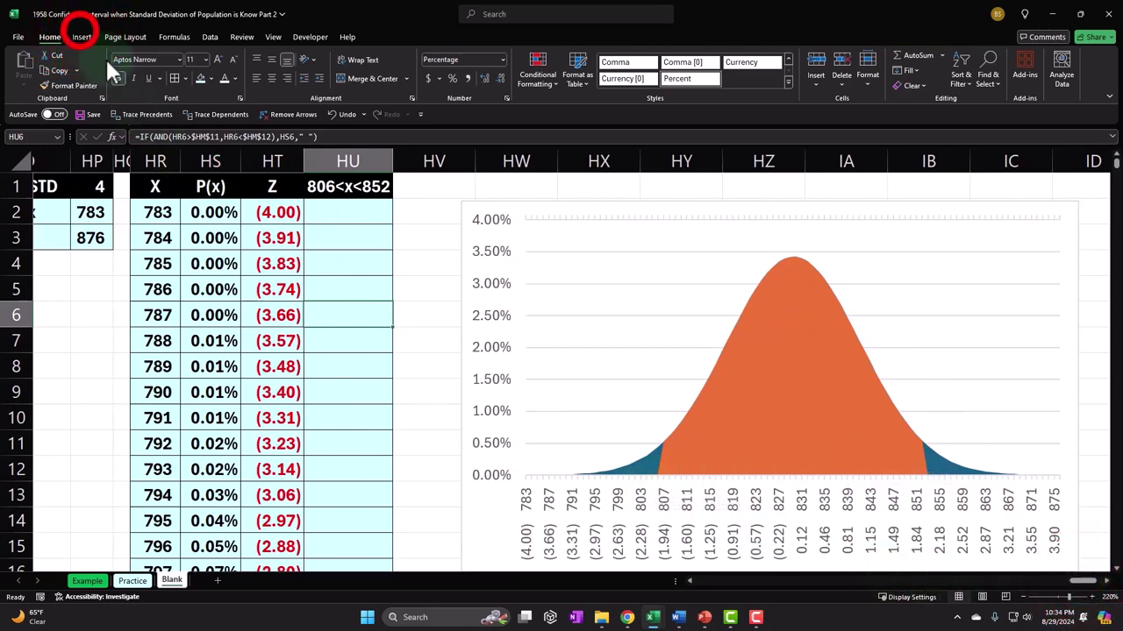
Step: Draw a straight line shape on the chart and give it a green shape style
{"action": "left_click", "coordinate": [81, 37]}
{"action": "left_click", "coordinate": [186, 40]}
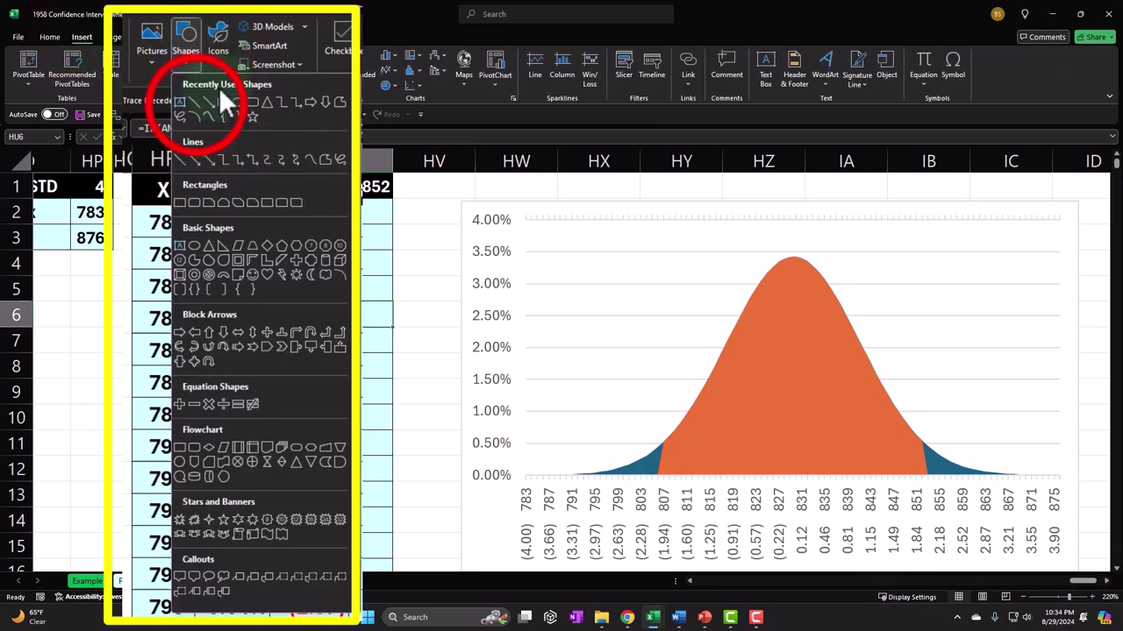
{"action": "left_click", "coordinate": [198, 105]}
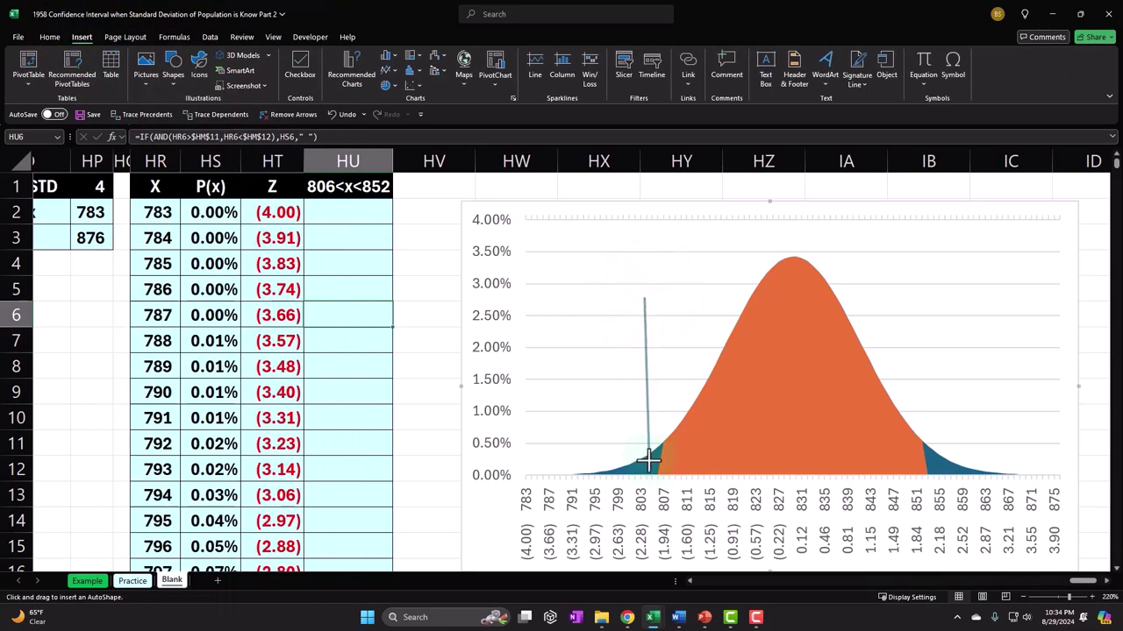
{"action": "left_click_drag", "start_coordinate": [642, 471], "coordinate": [643, 471]}
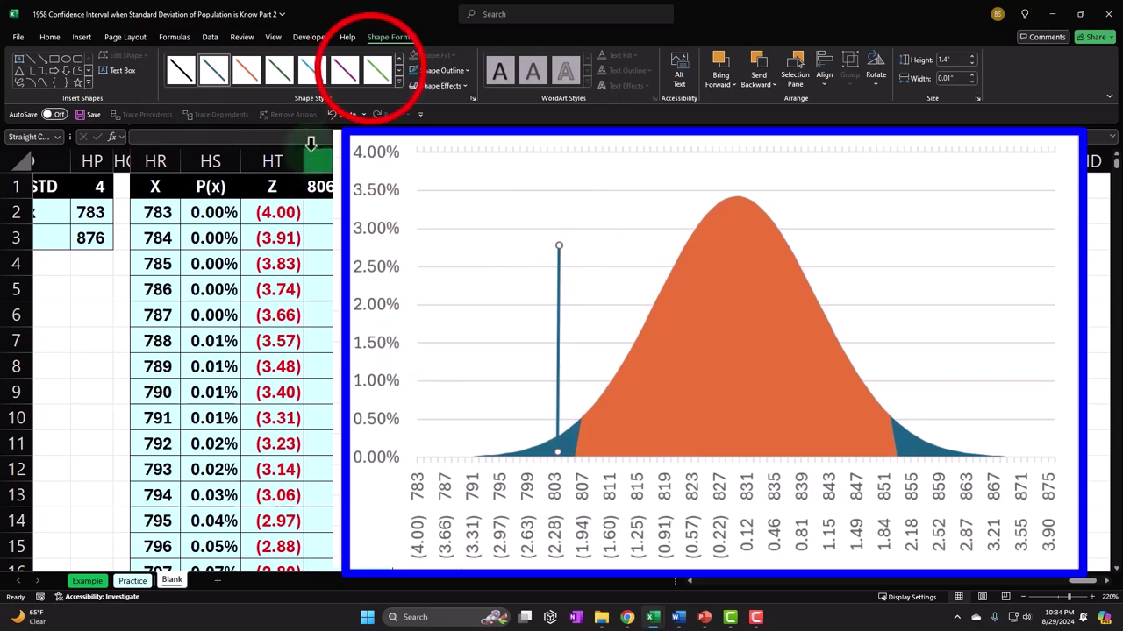
{"action": "left_click", "coordinate": [376, 70]}
{"action": "left_click", "coordinate": [1084, 581]}
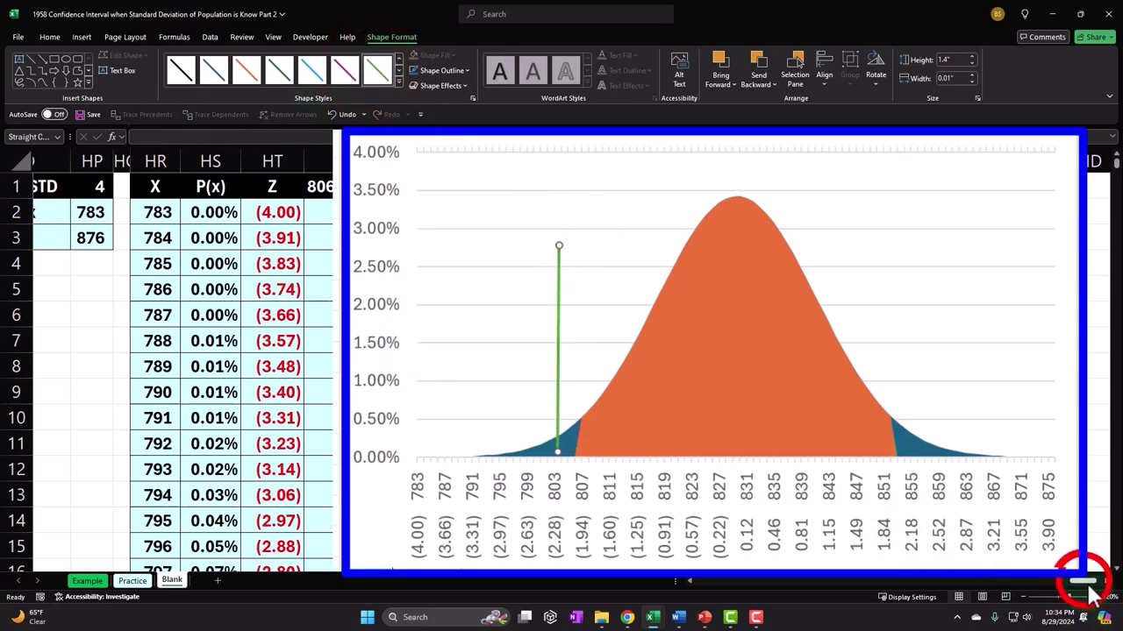
{"action": "mouse_move", "coordinate": [1086, 586]}
{"action": "left_mouse_down"}
{"action": "mouse_move", "coordinate": [1040, 583]}
{"action": "mouse_move", "coordinate": [1086, 585]}
{"action": "left_mouse_up"}
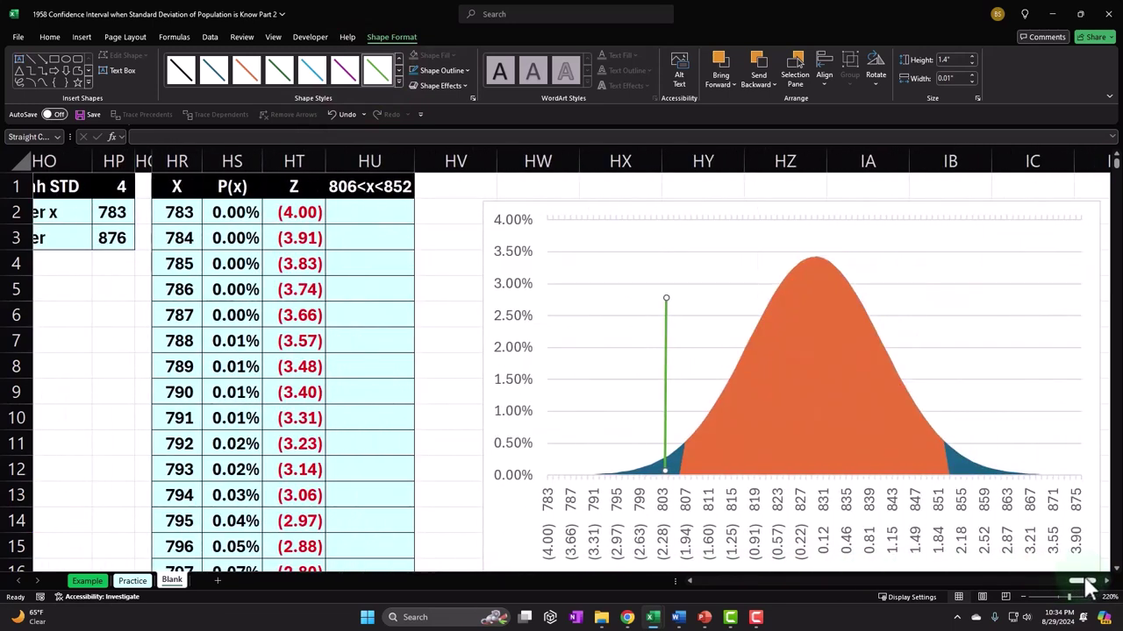
Step: Position the green line vertically at the 852 upper bound, starting from the X axis
{"action": "left_click_drag", "start_coordinate": [665, 381], "coordinate": [801, 379]}
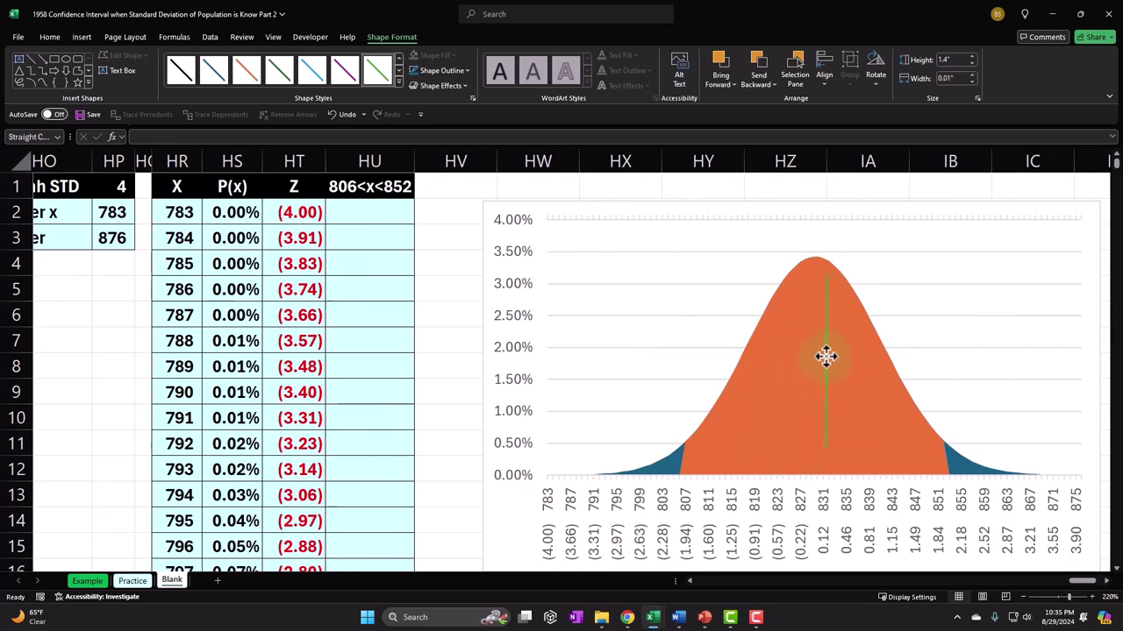
{"action": "left_click_drag", "start_coordinate": [816, 372], "coordinate": [814, 383]}
{"action": "left_click_drag", "start_coordinate": [1081, 582], "coordinate": [1068, 584]}
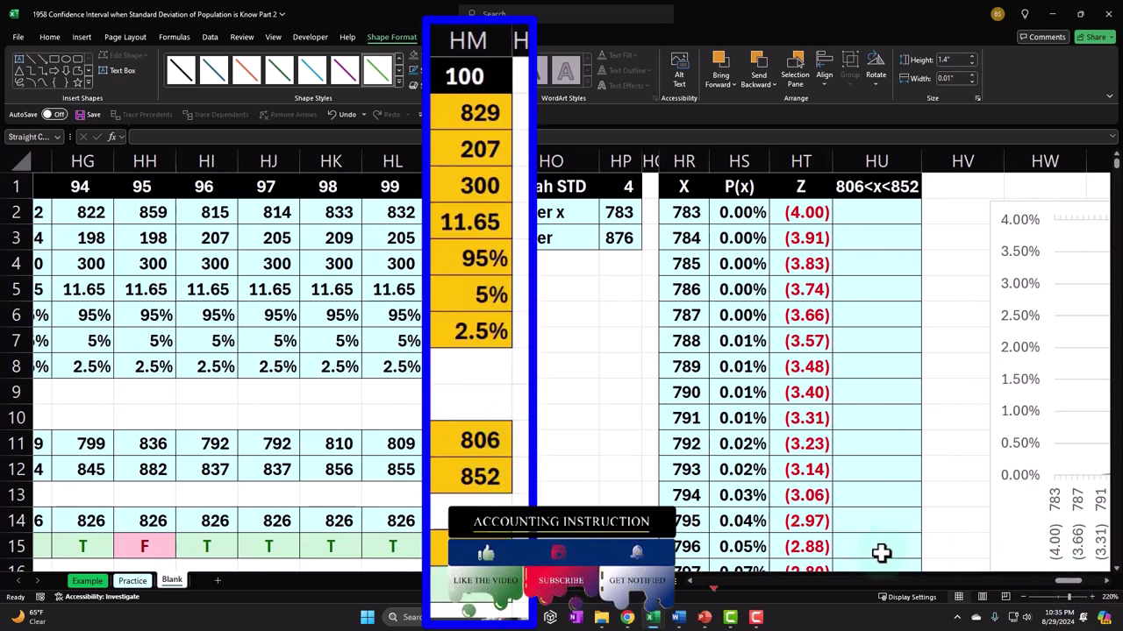
{"action": "left_click_drag", "start_coordinate": [1070, 582], "coordinate": [1088, 585]}
{"action": "left_click_drag", "start_coordinate": [717, 418], "coordinate": [581, 412]}
{"action": "left_click_drag", "start_coordinate": [538, 351], "coordinate": [893, 399]}
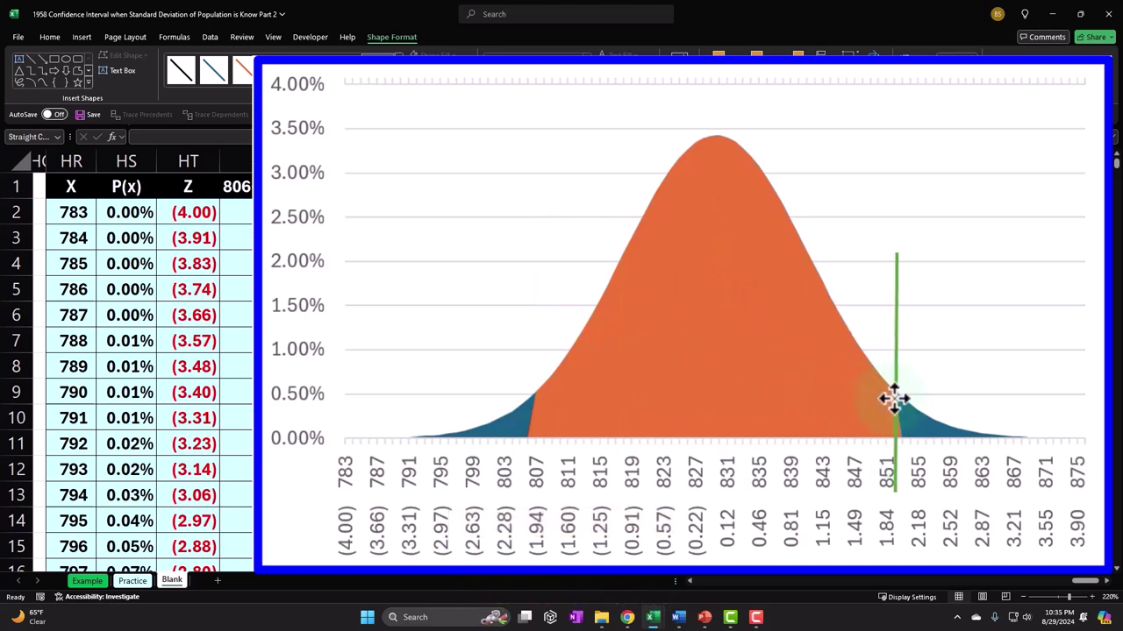
{"action": "mouse_move", "coordinate": [893, 399]}
{"action": "left_mouse_down"}
{"action": "mouse_move", "coordinate": [553, 389]}
{"action": "mouse_move", "coordinate": [529, 409]}
{"action": "mouse_move", "coordinate": [531, 391]}
{"action": "mouse_move", "coordinate": [905, 399]}
{"action": "mouse_move", "coordinate": [894, 404]}
{"action": "left_mouse_up"}
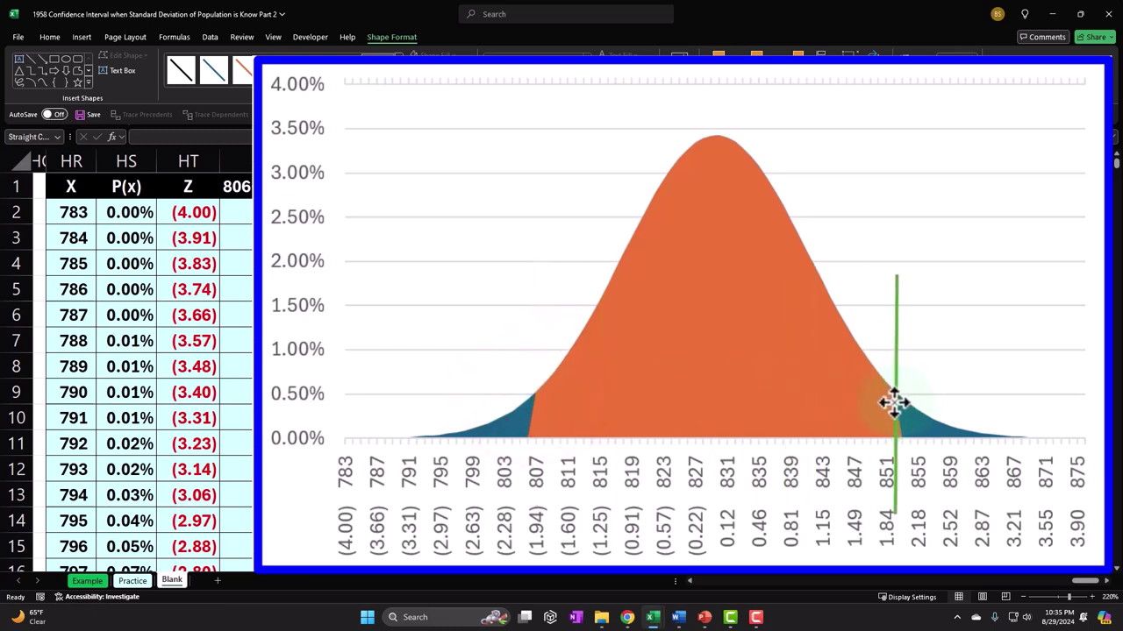
{"action": "left_click_drag", "start_coordinate": [893, 402], "coordinate": [893, 333]}
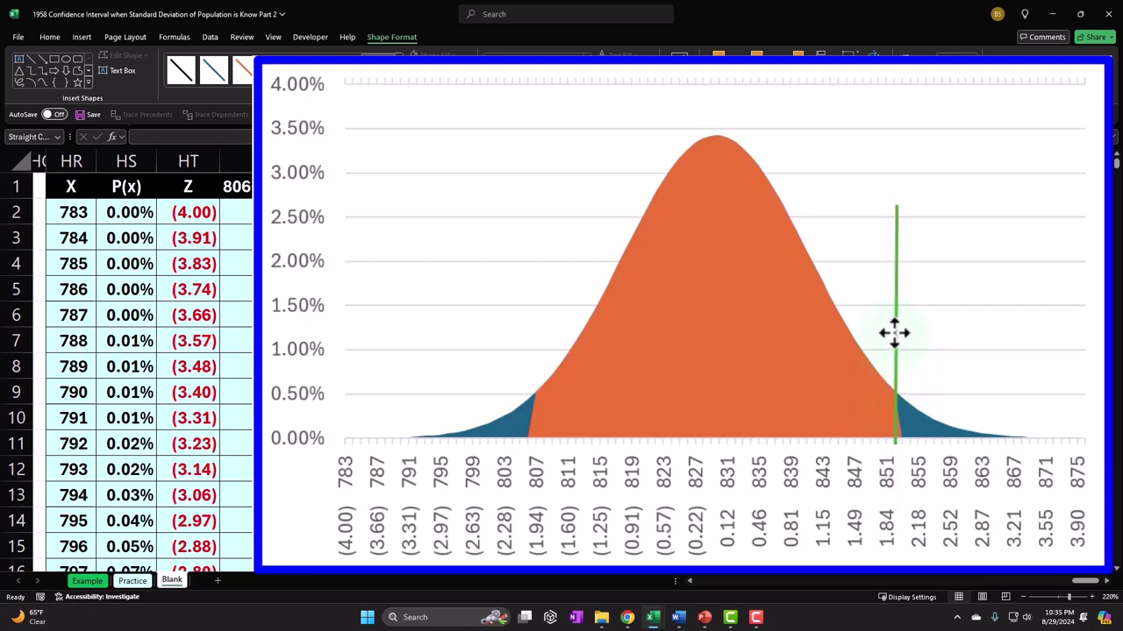